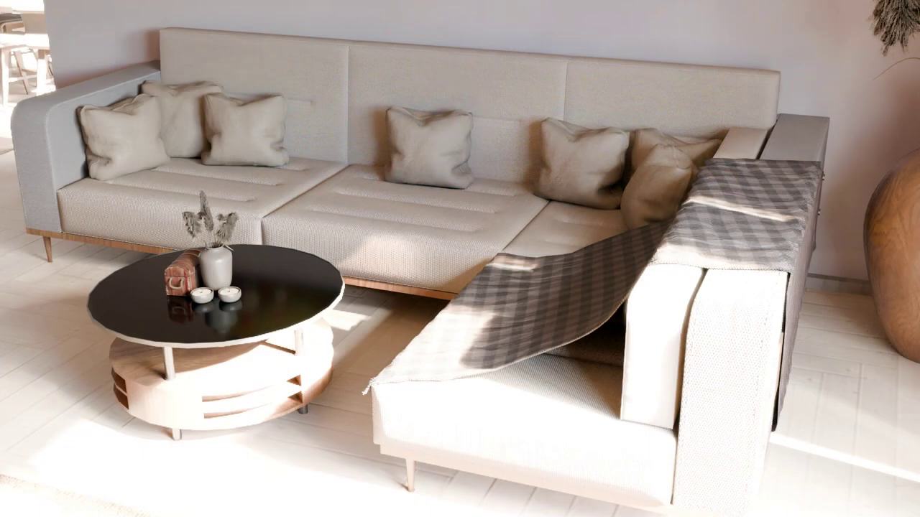
Step: Bring up the Add > Mesh primitives list in the 3D viewport
{"action": "left_click", "coordinate": [774, 61]}
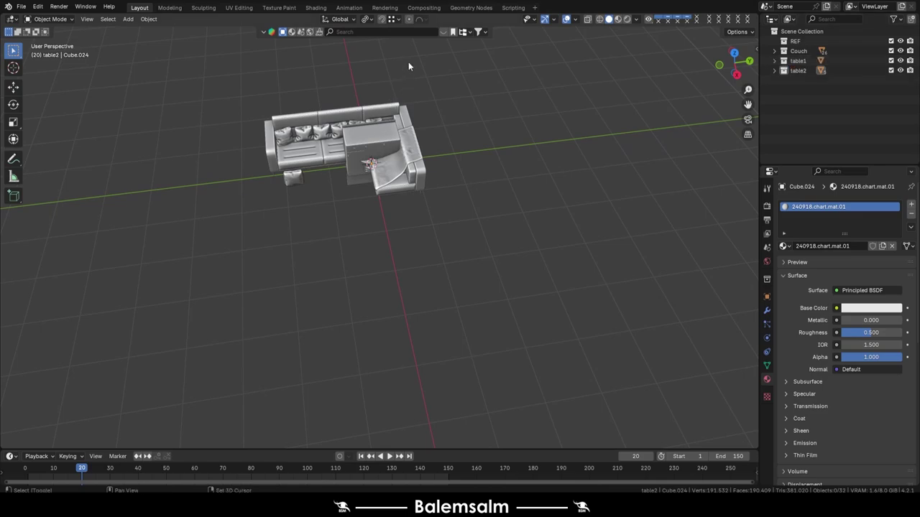
Step: Add a cube raised 1 m on Z and set the scene length unit to Meters
{"action": "key", "text": "shift+a"}
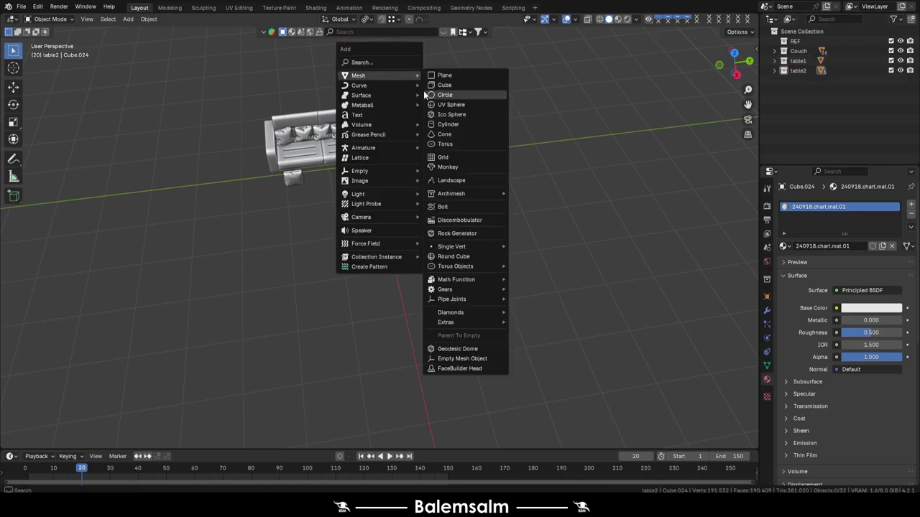
{"action": "left_click", "coordinate": [435, 91]}
{"action": "key", "text": "g"}
{"action": "key", "text": "z"}
{"action": "key", "text": "1"}
{"action": "middle_click_drag", "start_coordinate": [432, 91], "coordinate": [366, 110]}
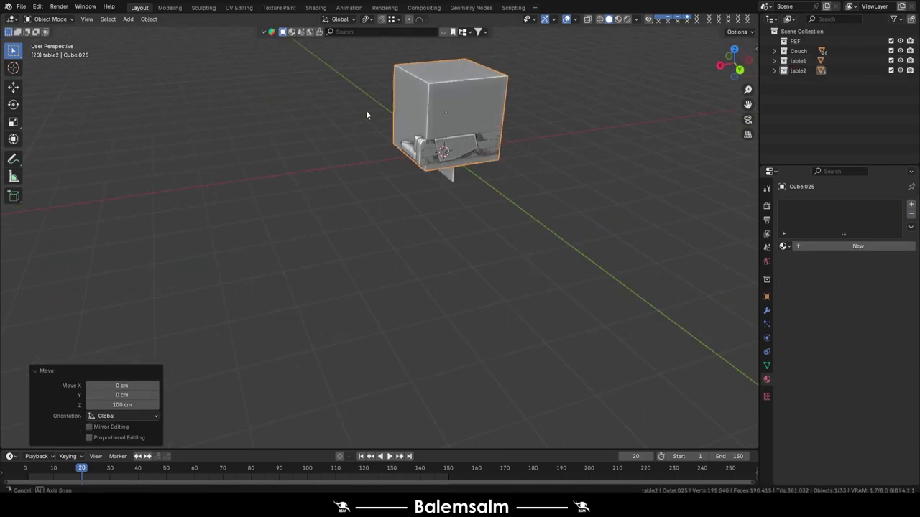
{"action": "left_click", "coordinate": [767, 235]}
{"action": "left_click", "coordinate": [859, 320]}
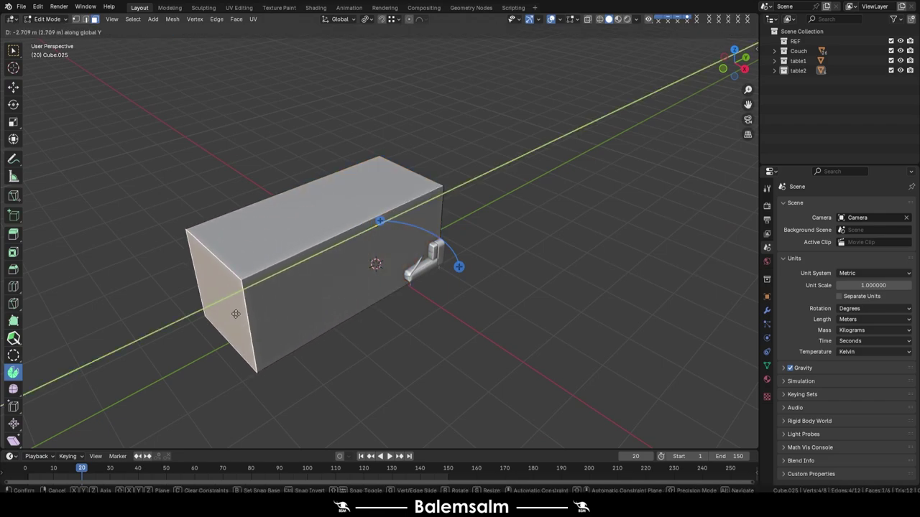
Step: Lengthen the box by moving its end face 1 m along Y
{"action": "left_click", "coordinate": [236, 314]}
{"action": "middle_click_drag", "start_coordinate": [269, 253], "coordinate": [455, 170]}
{"action": "key", "text": "g"}
{"action": "key", "text": "y"}
{"action": "key", "text": "1"}
{"action": "key", "text": "Return"}
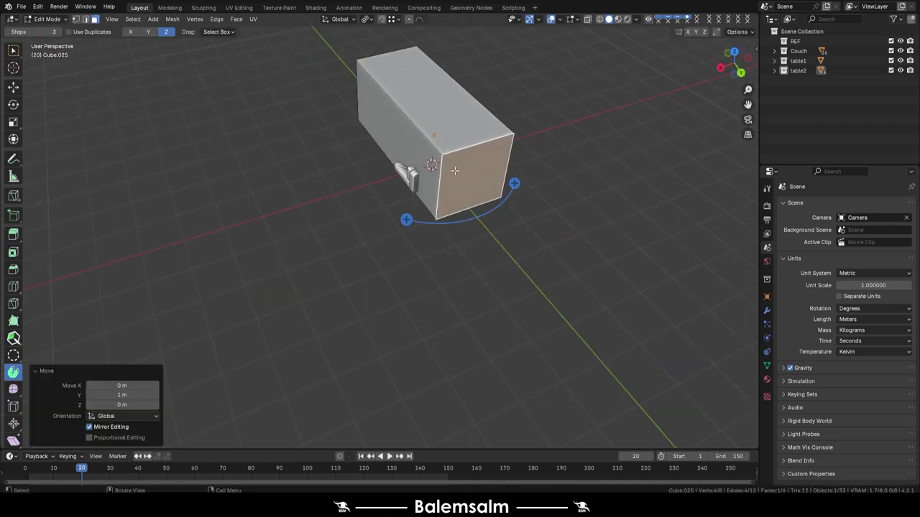
Step: Select the box's left side face, abandoning an attempted X-axis move
{"action": "left_click", "coordinate": [379, 156]}
{"action": "key", "text": "g"}
{"action": "key", "text": "x"}
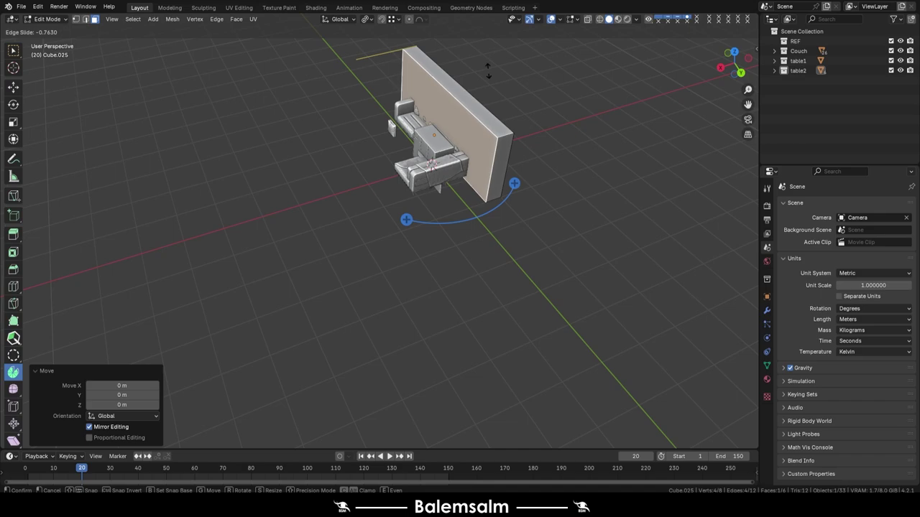
{"action": "key", "text": "Escape"}
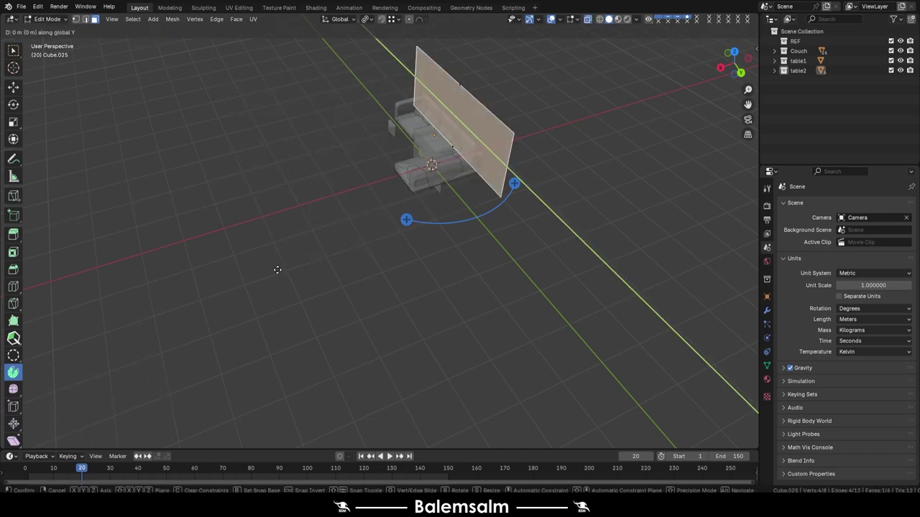
{"action": "key", "text": "Escape"}
{"action": "middle_click_drag", "start_coordinate": [278, 269], "coordinate": [431, 215]}
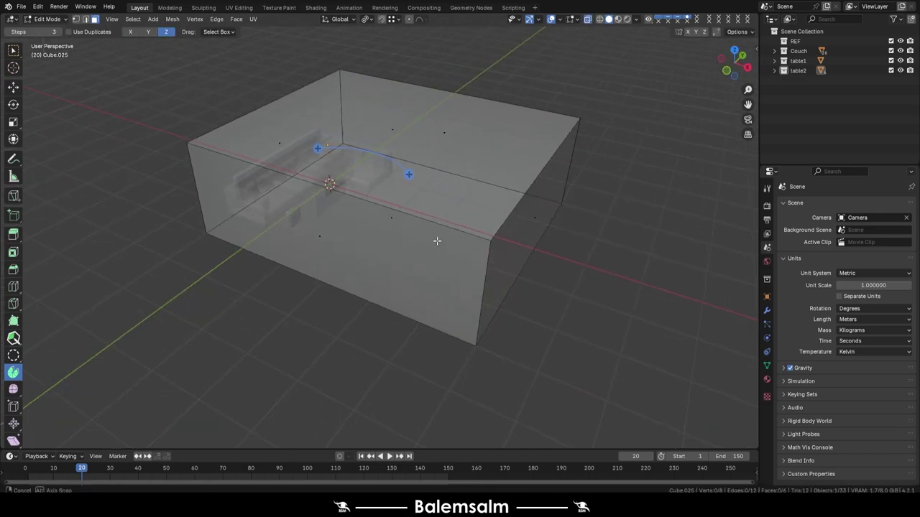
{"action": "left_click", "coordinate": [571, 18]}
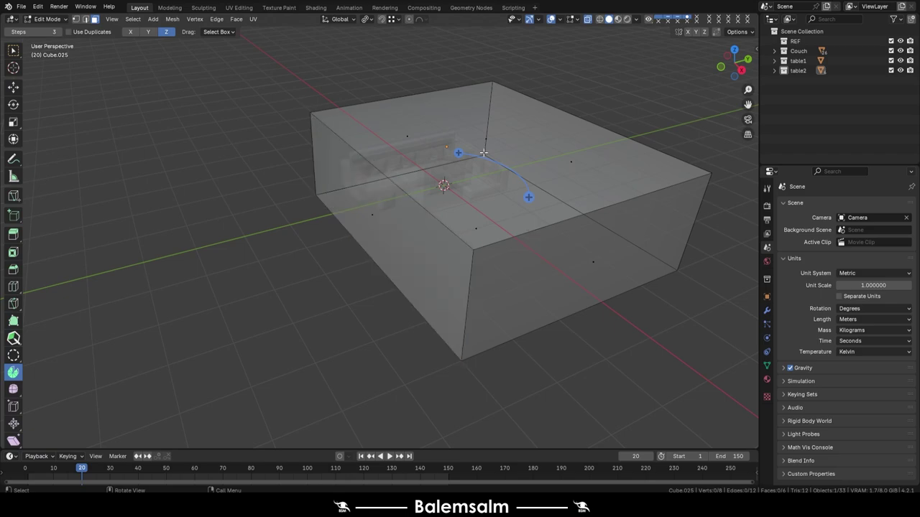
Step: Extrude the left side face out 2 m and shift it back 1 m along Y
{"action": "left_click", "coordinate": [374, 218]}
{"action": "type", "text": "2"}
{"action": "key", "text": "Return"}
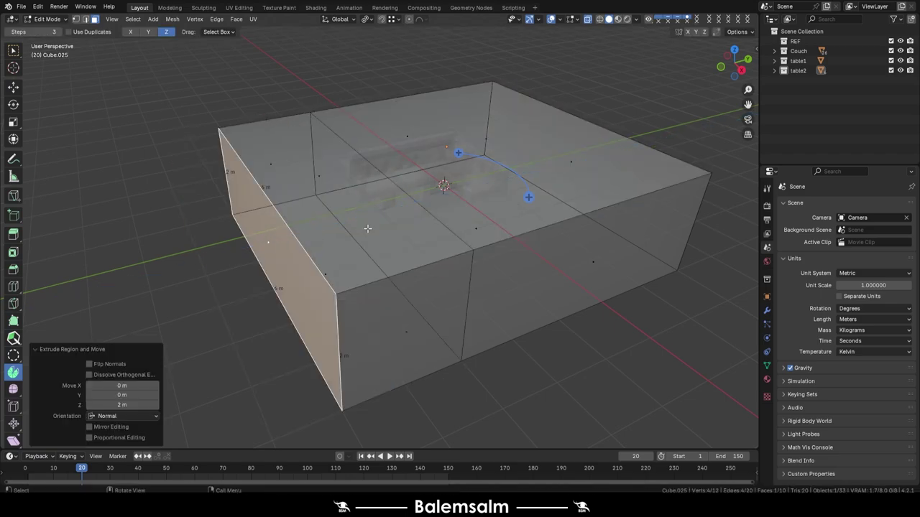
{"action": "type", "text": "gy-1"}
{"action": "key", "text": "Return"}
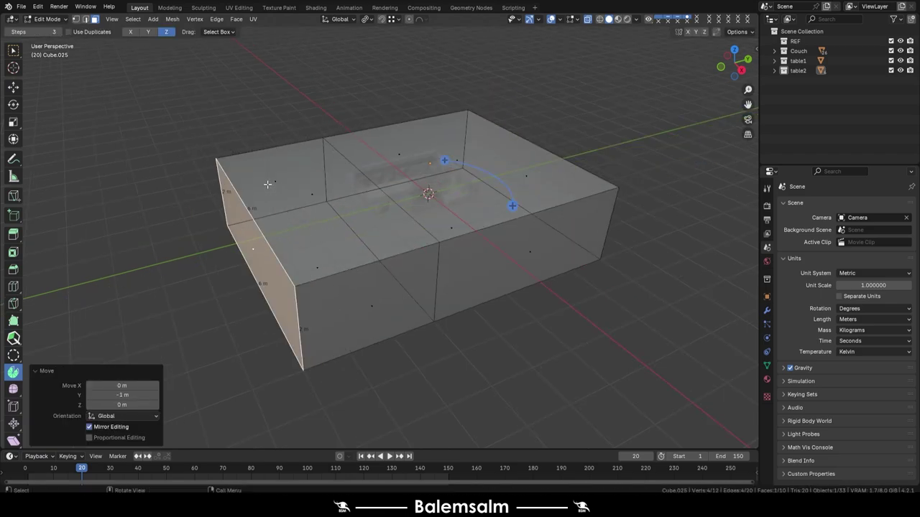
Step: Extrude another face of the block outward by 4 m
{"action": "mouse_move", "coordinate": [367, 226]}
{"action": "middle_mouse_down"}
{"action": "mouse_move", "coordinate": [228, 222]}
{"action": "mouse_move", "coordinate": [254, 213]}
{"action": "mouse_move", "coordinate": [289, 231]}
{"action": "mouse_move", "coordinate": [345, 197]}
{"action": "mouse_move", "coordinate": [397, 220]}
{"action": "middle_mouse_up"}
{"action": "left_click", "coordinate": [374, 234]}
{"action": "type", "text": "4"}
{"action": "key", "text": "Return"}
Step: Add two centred vertical edge loops to the room block and return to object mode
{"action": "key", "text": "ctrl+r"}
{"action": "scroll", "coordinate": [289, 230], "scroll_direction": "up", "scroll_amount": 1}
{"action": "left_click", "coordinate": [288, 231]}
{"action": "right_click", "coordinate": [288, 230]}
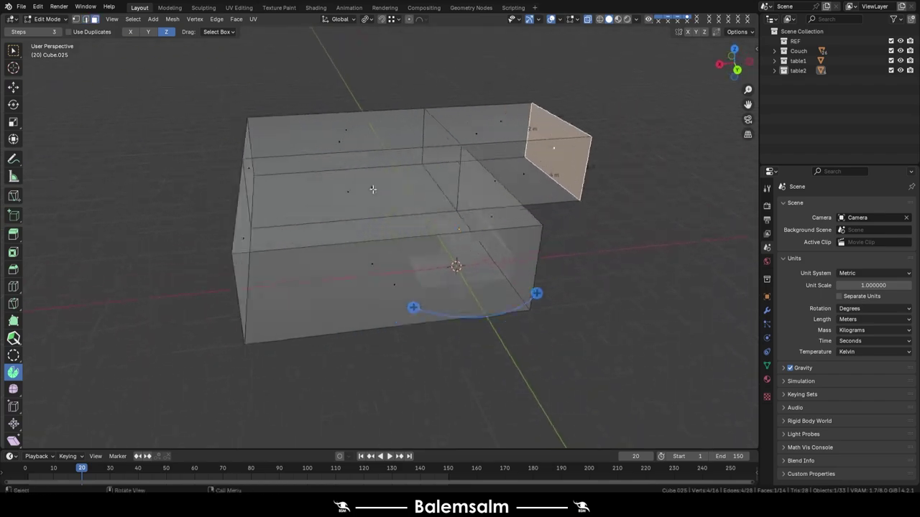
{"action": "left_click", "coordinate": [397, 220]}
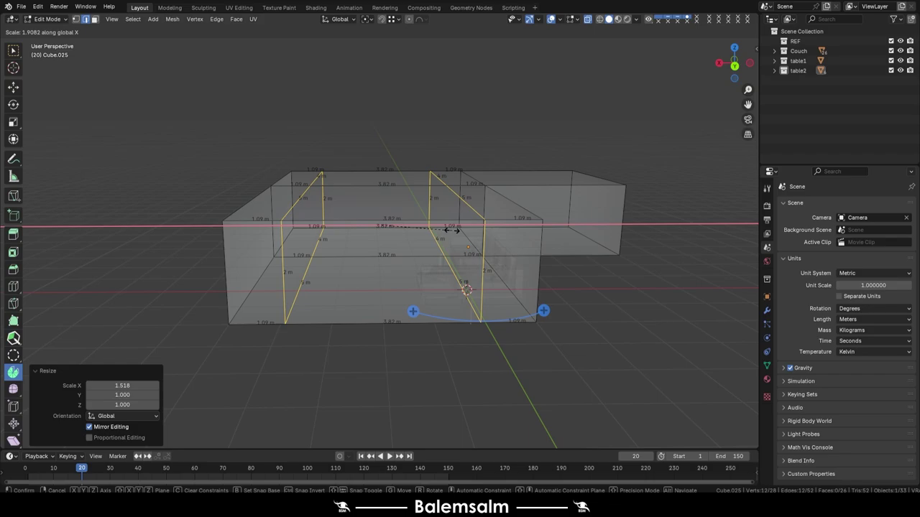
{"action": "mouse_move", "coordinate": [431, 249]}
{"action": "middle_mouse_down"}
{"action": "mouse_move", "coordinate": [374, 234]}
{"action": "mouse_move", "coordinate": [447, 222]}
{"action": "mouse_move", "coordinate": [335, 214]}
{"action": "middle_mouse_up"}
{"action": "left_click", "coordinate": [373, 222]}
{"action": "key", "text": "Tab"}
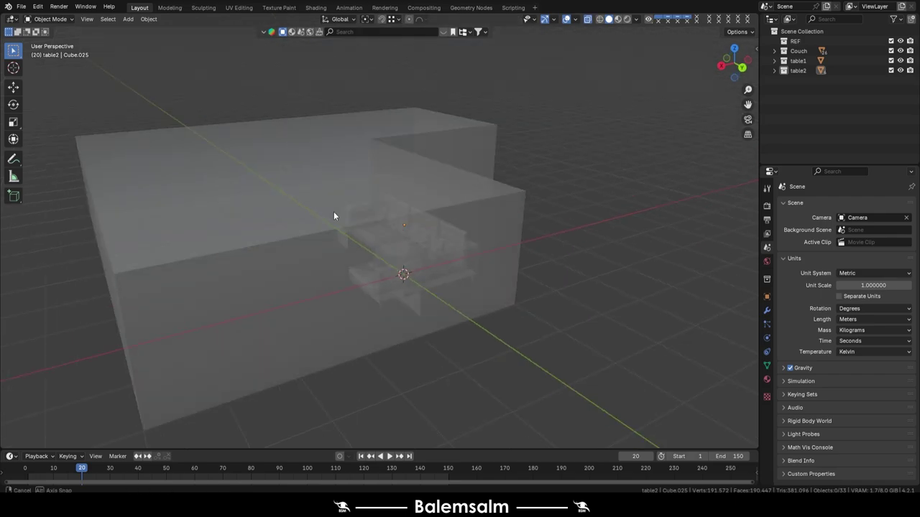
Step: Add a new cube beside the room, raised 1 m on Z
{"action": "key", "text": "shift+a"}
{"action": "left_click", "coordinate": [388, 209]}
{"action": "key", "text": "g"}
{"action": "key", "text": "z"}
{"action": "key", "text": "1"}
{"action": "key", "text": "Return"}
{"action": "middle_click_drag", "start_coordinate": [460, 232], "coordinate": [466, 269]}
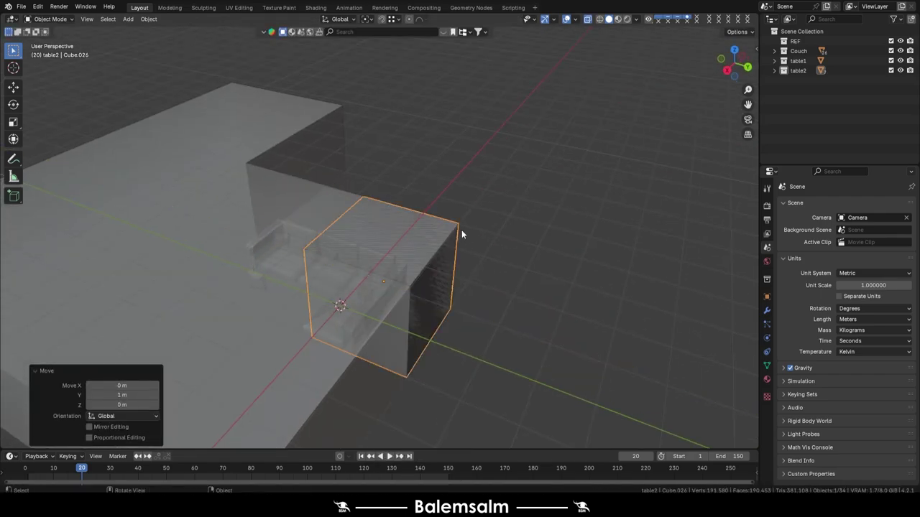
{"action": "middle_click_drag", "start_coordinate": [462, 229], "coordinate": [378, 191]}
Step: Give the room block a Solidify modifier with 0.2 m walls and Even Thickness
{"action": "left_click", "coordinate": [364, 225]}
{"action": "middle_click_drag", "start_coordinate": [363, 225], "coordinate": [346, 209]}
{"action": "left_click", "coordinate": [766, 312]}
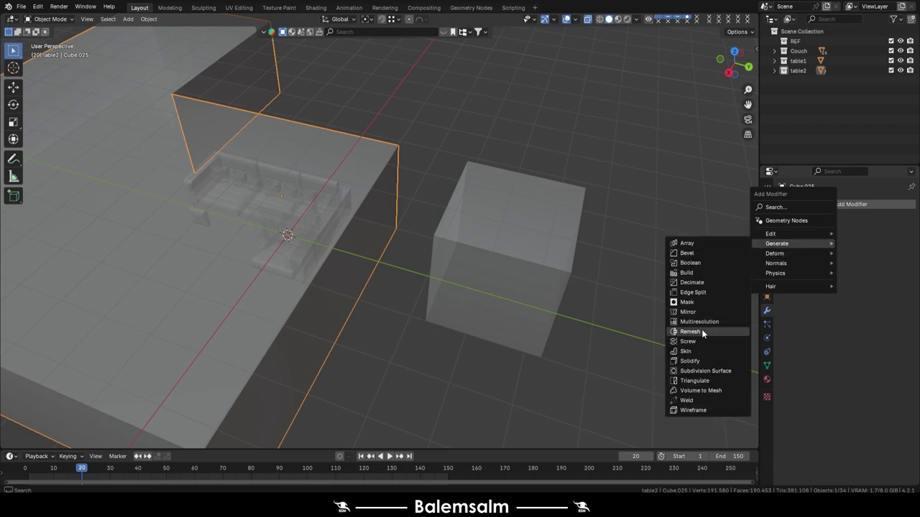
{"action": "left_click", "coordinate": [690, 360]}
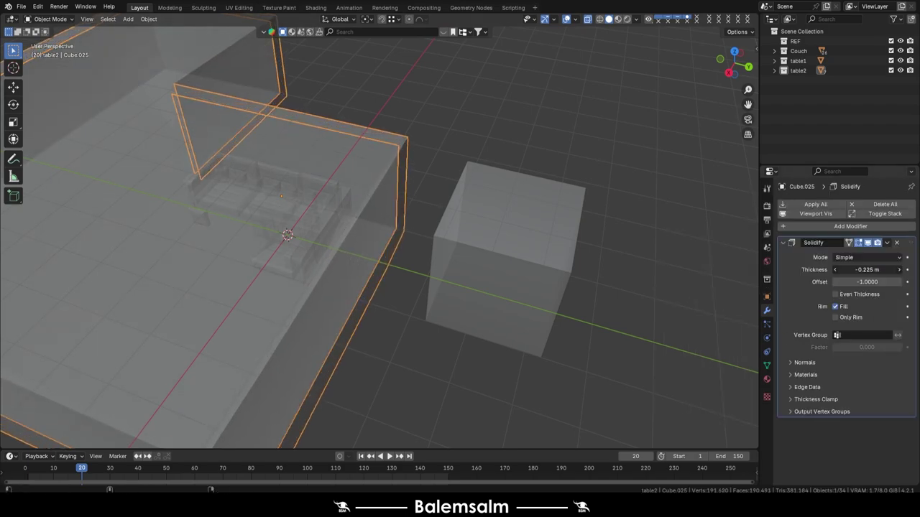
{"action": "left_click", "coordinate": [835, 294]}
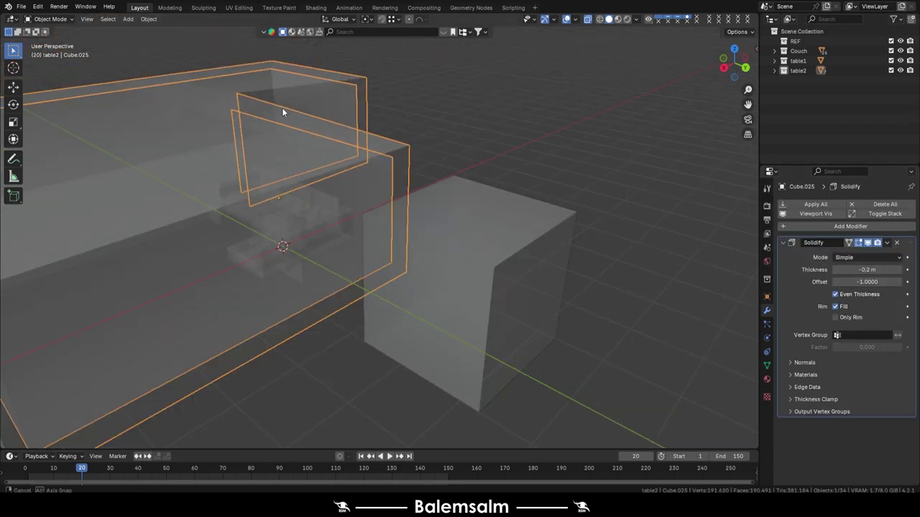
{"action": "mouse_move", "coordinate": [281, 109]}
{"action": "middle_mouse_down"}
{"action": "mouse_move", "coordinate": [324, 119]}
{"action": "mouse_move", "coordinate": [345, 164]}
{"action": "mouse_move", "coordinate": [480, 166]}
{"action": "mouse_move", "coordinate": [565, 22]}
{"action": "middle_mouse_up"}
Step: Enter edit mode on the room with see-through shading and select the whole mesh
{"action": "key", "text": "alt+z"}
{"action": "key", "text": "Tab"}
{"action": "scroll", "coordinate": [481, 164], "scroll_direction": "down", "scroll_amount": 3}
{"action": "key", "text": "alt+z"}
{"action": "key", "text": "a"}
Step: Check the Face Orientation overlay on and off, then select an edge loop
{"action": "left_click", "coordinate": [565, 22]}
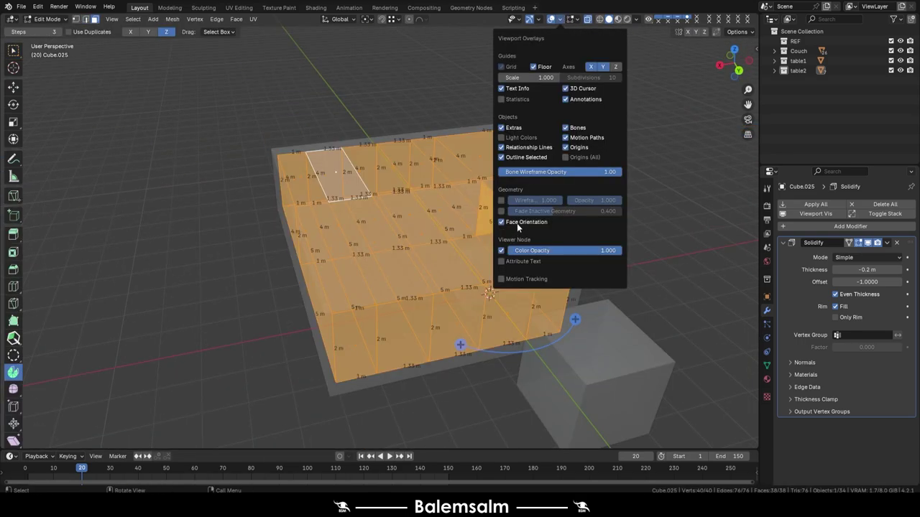
{"action": "left_click", "coordinate": [517, 223]}
{"action": "left_click", "coordinate": [565, 22]}
{"action": "left_click", "coordinate": [516, 223]}
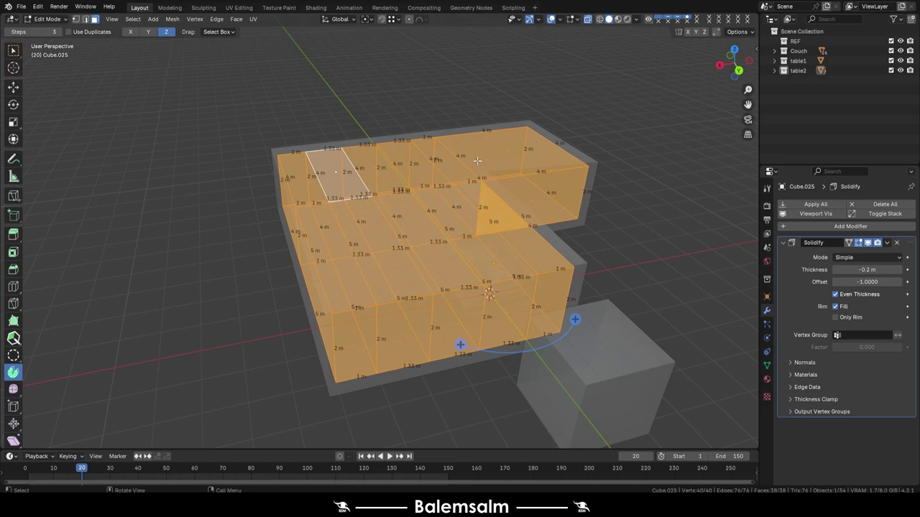
{"action": "left_click", "coordinate": [492, 209], "text": "alt"}
{"action": "mouse_move", "coordinate": [493, 208]}
{"action": "middle_mouse_down"}
{"action": "mouse_move", "coordinate": [459, 210]}
{"action": "mouse_move", "coordinate": [389, 173]}
{"action": "middle_mouse_up"}
Step: Return to object mode and inspect the room from the front with see-through shading
{"action": "key", "text": "Tab"}
{"action": "key", "text": "alt+z"}
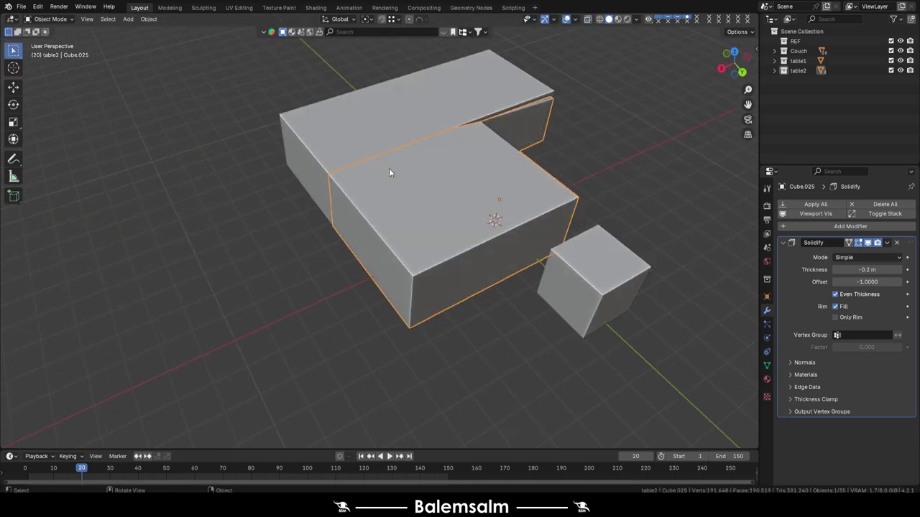
{"action": "key", "text": "alt+z"}
{"action": "mouse_move", "coordinate": [540, 118]}
{"action": "middle_mouse_down"}
{"action": "mouse_move", "coordinate": [508, 134]}
{"action": "mouse_move", "coordinate": [426, 146]}
{"action": "middle_mouse_up"}
{"action": "key", "text": "alt+a"}
{"action": "key", "text": "alt+z"}
{"action": "key", "text": "alt+z"}
{"action": "key", "text": "KP_1"}
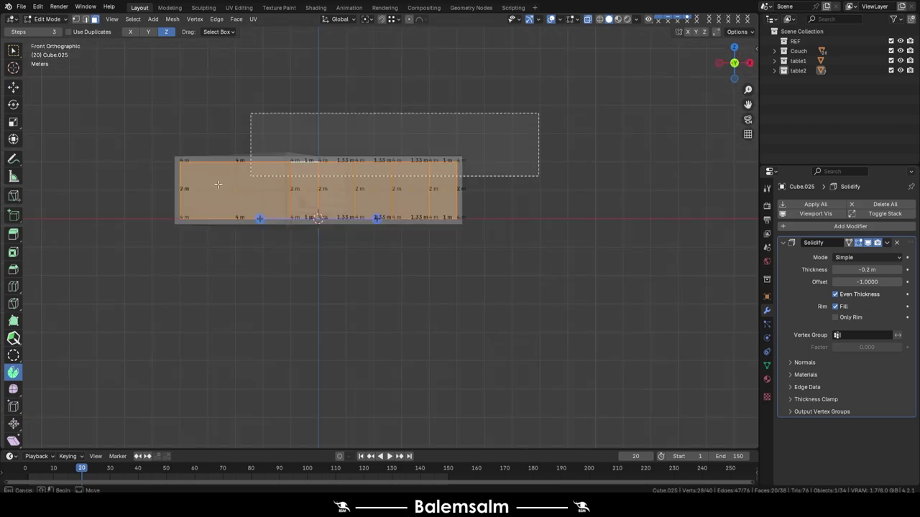
{"action": "mouse_move", "coordinate": [491, 209]}
{"action": "middle_mouse_down"}
{"action": "mouse_move", "coordinate": [469, 194]}
{"action": "mouse_move", "coordinate": [304, 183]}
{"action": "mouse_move", "coordinate": [289, 127]}
{"action": "mouse_move", "coordinate": [348, 122]}
{"action": "mouse_move", "coordinate": [320, 232]}
{"action": "middle_mouse_up"}
{"action": "key", "text": "alt+z"}
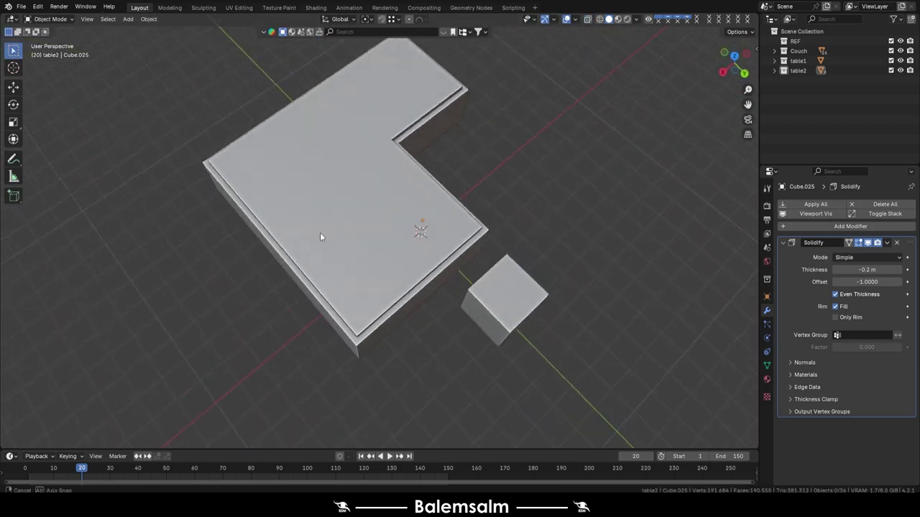
{"action": "scroll", "coordinate": [376, 156], "scroll_direction": "up", "scroll_amount": 3}
Step: In Back view, extrude the second cube's edges to make it 3 m × 1.5 m
{"action": "left_click", "coordinate": [360, 132]}
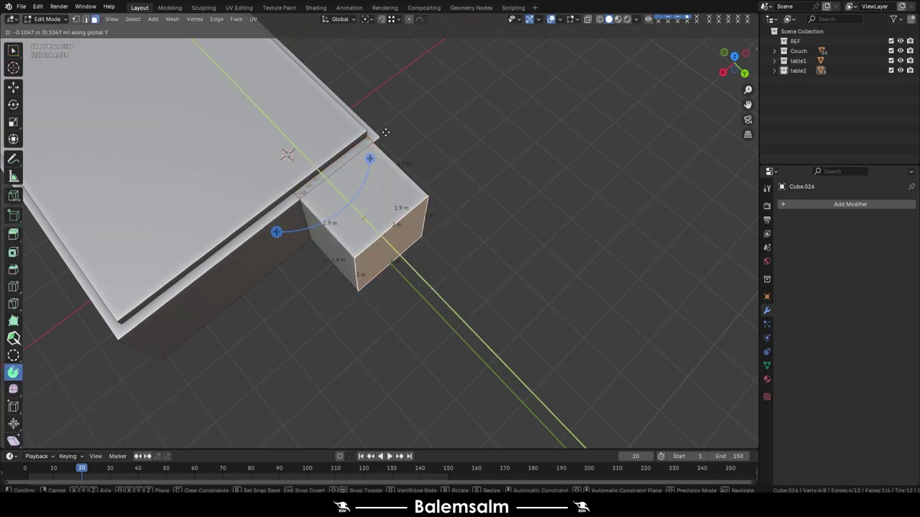
{"action": "key", "text": "grave"}
{"action": "left_click", "coordinate": [400, 116]}
{"action": "key", "text": "Tab"}
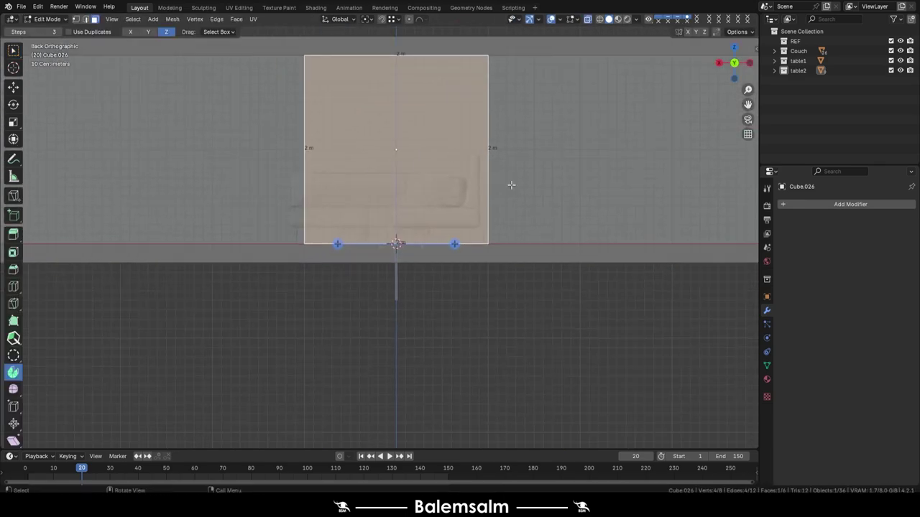
{"action": "key", "text": "e"}
{"action": "key", "text": "z"}
{"action": "type", "text": "1"}
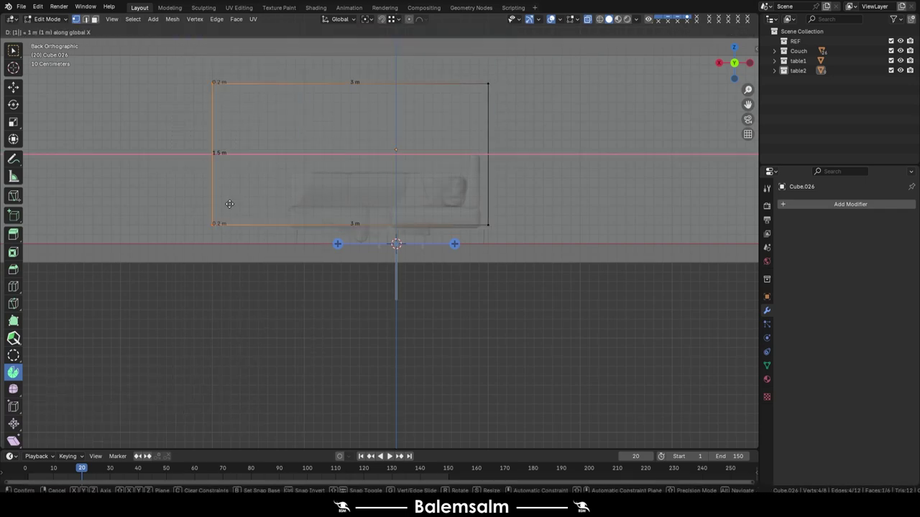
{"action": "key", "text": "Return"}
Step: Move the second cube 1.5 m along X into the room wall
{"action": "key", "text": "Tab"}
{"action": "key", "text": "g"}
{"action": "key", "text": "x"}
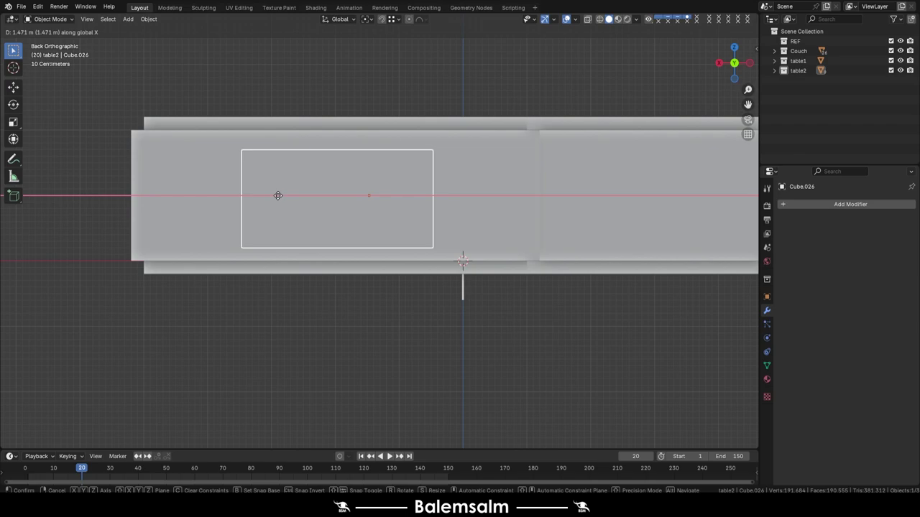
{"action": "mouse_move", "coordinate": [279, 199]}
{"action": "middle_mouse_down"}
{"action": "mouse_move", "coordinate": [246, 151]}
{"action": "mouse_move", "coordinate": [72, 199]}
{"action": "mouse_move", "coordinate": [170, 164]}
{"action": "mouse_move", "coordinate": [224, 213]}
{"action": "mouse_move", "coordinate": [384, 115]}
{"action": "middle_mouse_up"}
Step: Add loop cuts to the room block's wall, then reselect the second cube
{"action": "left_click", "coordinate": [219, 203]}
{"action": "key", "text": "Tab"}
{"action": "left_click", "coordinate": [371, 223]}
{"action": "left_click", "coordinate": [185, 233]}
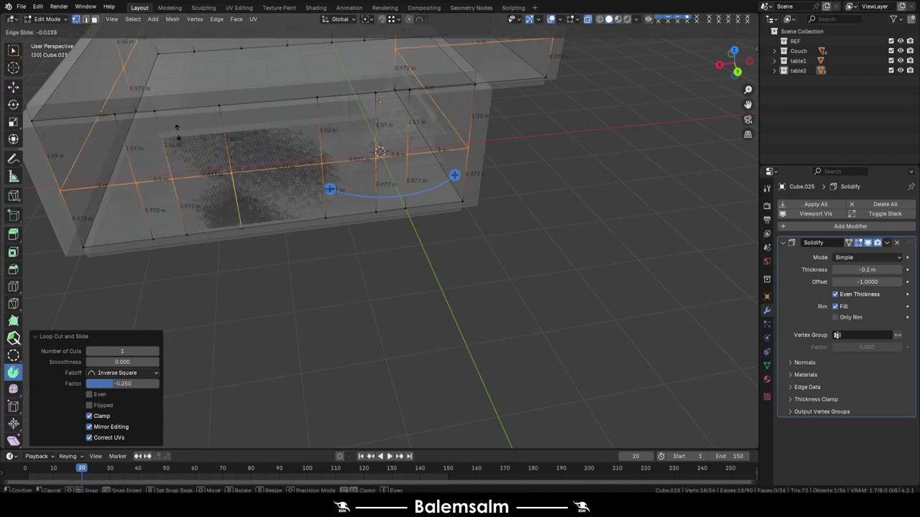
{"action": "middle_click_drag", "start_coordinate": [176, 133], "coordinate": [260, 137]}
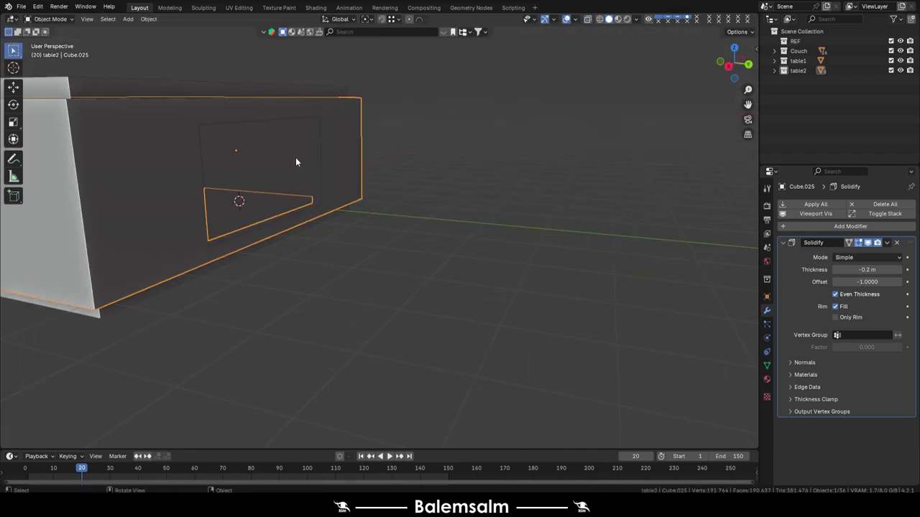
{"action": "left_click", "coordinate": [295, 157]}
{"action": "scroll", "coordinate": [295, 157], "scroll_direction": "down", "scroll_amount": 5}
{"action": "scroll", "coordinate": [302, 187], "scroll_direction": "up", "scroll_amount": 4}
{"action": "scroll", "coordinate": [309, 216], "scroll_direction": "up", "scroll_amount": 4}
Step: Add Camera.001, view through it with Lock Camera to View, and aim it into the room
{"action": "scroll", "coordinate": [310, 229], "scroll_direction": "up", "scroll_amount": 4}
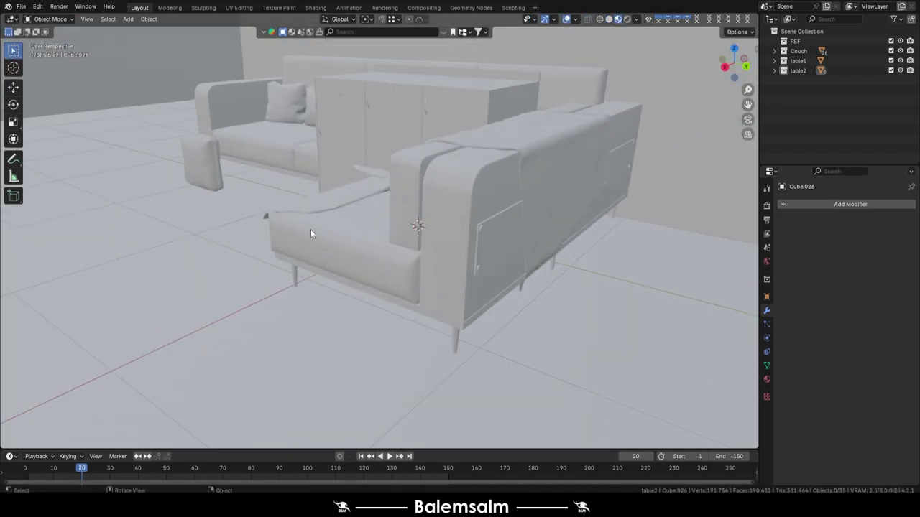
{"action": "mouse_move", "coordinate": [310, 229]}
{"action": "middle_mouse_down"}
{"action": "mouse_move", "coordinate": [414, 216]}
{"action": "mouse_move", "coordinate": [500, 232]}
{"action": "mouse_move", "coordinate": [455, 242]}
{"action": "mouse_move", "coordinate": [291, 317]}
{"action": "middle_mouse_up"}
{"action": "key", "text": "shift+a"}
{"action": "left_click", "coordinate": [374, 339]}
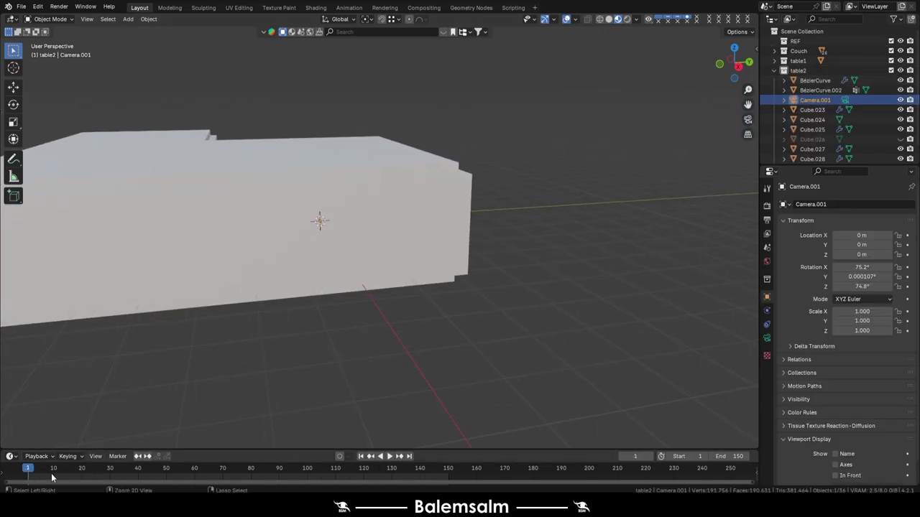
{"action": "key", "text": "ctrl+KP_0"}
{"action": "key", "text": "n"}
{"action": "left_click", "coordinate": [704, 140]}
{"action": "key", "text": "n"}
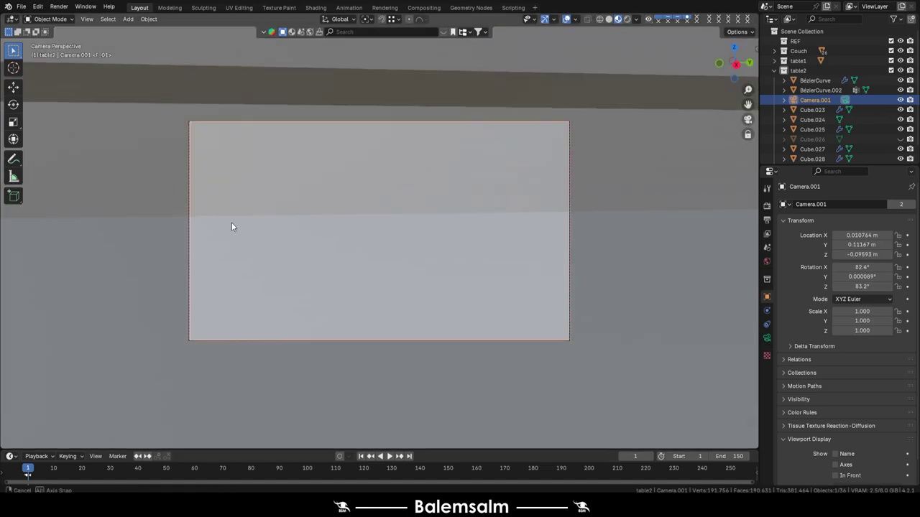
{"action": "mouse_move", "coordinate": [231, 222]}
{"action": "middle_mouse_down"}
{"action": "mouse_move", "coordinate": [233, 409]}
{"action": "mouse_move", "coordinate": [504, 254]}
{"action": "mouse_move", "coordinate": [355, 195]}
{"action": "mouse_move", "coordinate": [431, 263]}
{"action": "mouse_move", "coordinate": [480, 279]}
{"action": "mouse_move", "coordinate": [273, 230]}
{"action": "mouse_move", "coordinate": [318, 226]}
{"action": "mouse_move", "coordinate": [318, 237]}
{"action": "middle_mouse_up"}
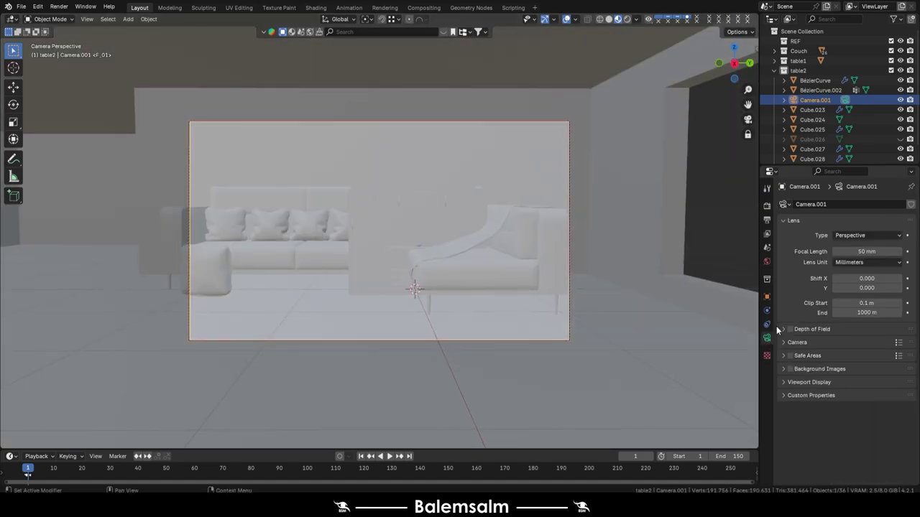
Step: Reduce the camera's focal length to 31.6 mm
{"action": "left_click_drag", "start_coordinate": [865, 252], "coordinate": [827, 252]}
{"action": "middle_click_drag", "start_coordinate": [605, 199], "coordinate": [382, 181], "text": "shift"}
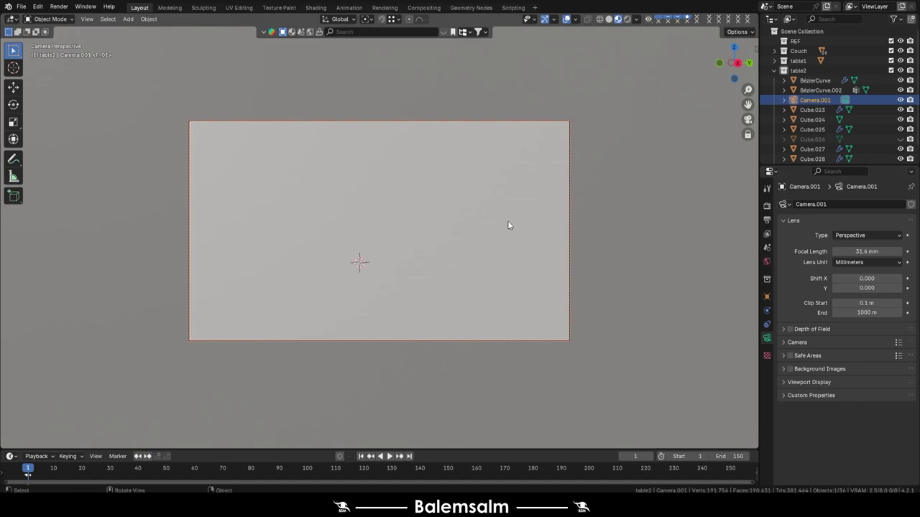
{"action": "scroll", "coordinate": [402, 204], "scroll_direction": "down", "scroll_amount": 5}
{"action": "scroll", "coordinate": [401, 220], "scroll_direction": "up", "scroll_amount": 4}
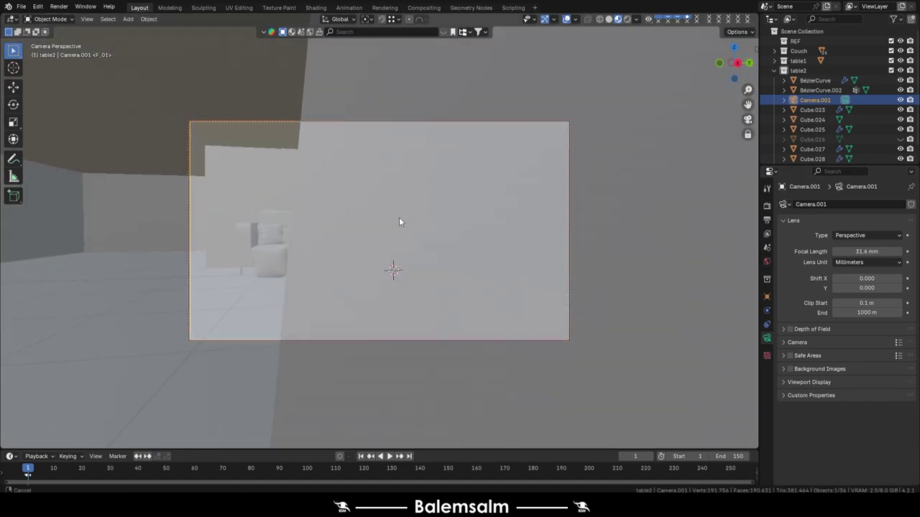
{"action": "scroll", "coordinate": [400, 220], "scroll_direction": "down", "scroll_amount": 4}
Step: Switch to Rendered shading and set the World Color to a Sky Texture
{"action": "left_click", "coordinate": [626, 19]}
{"action": "left_click", "coordinate": [767, 205]}
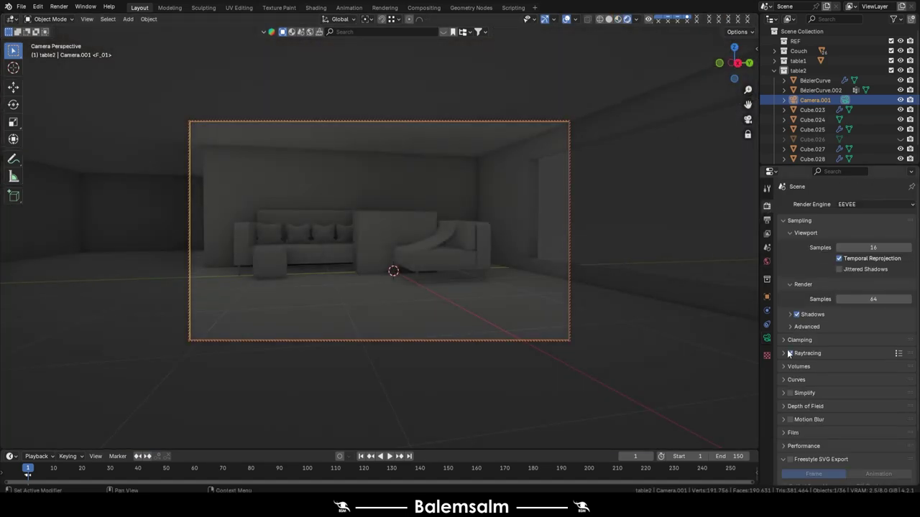
{"action": "left_click", "coordinate": [767, 262]}
{"action": "left_click", "coordinate": [835, 270]}
{"action": "left_click", "coordinate": [650, 379]}
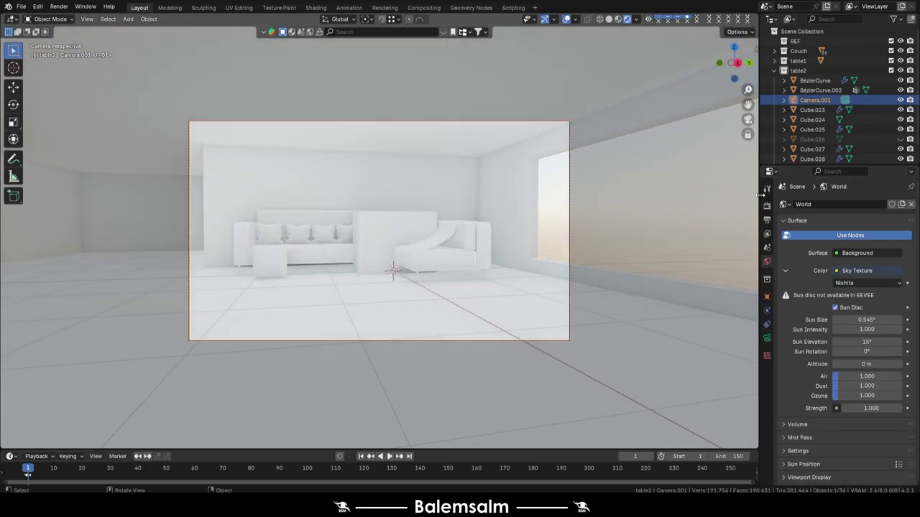
Step: Set the render engine to Cycles with GPU compute and viewport denoising
{"action": "left_click", "coordinate": [848, 237]}
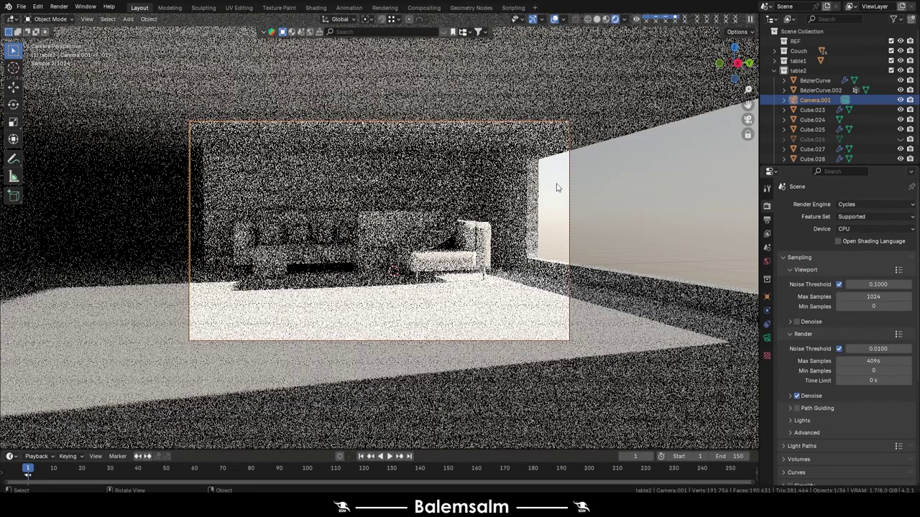
{"action": "left_click", "coordinate": [873, 229]}
{"action": "left_click", "coordinate": [837, 254]}
{"action": "left_click", "coordinate": [795, 309]}
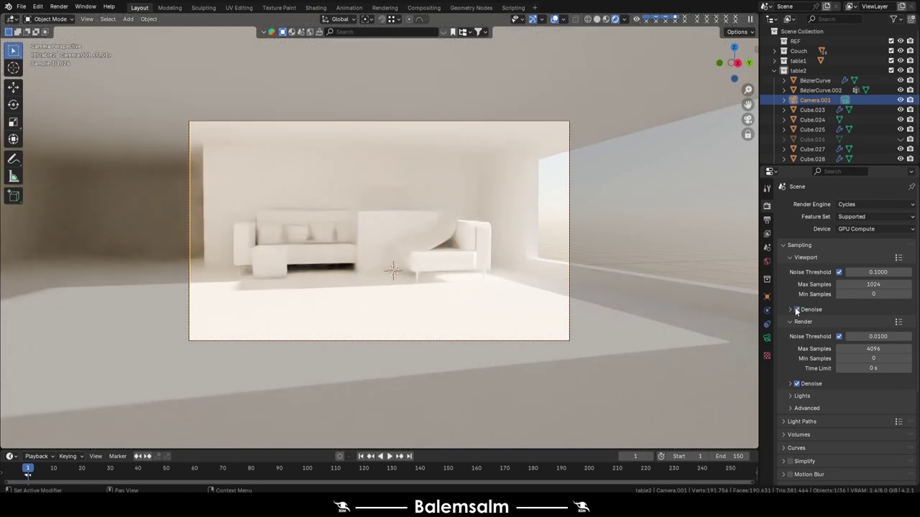
Step: Reposition the camera to show the window with the couch centred
{"action": "key", "text": "g"}
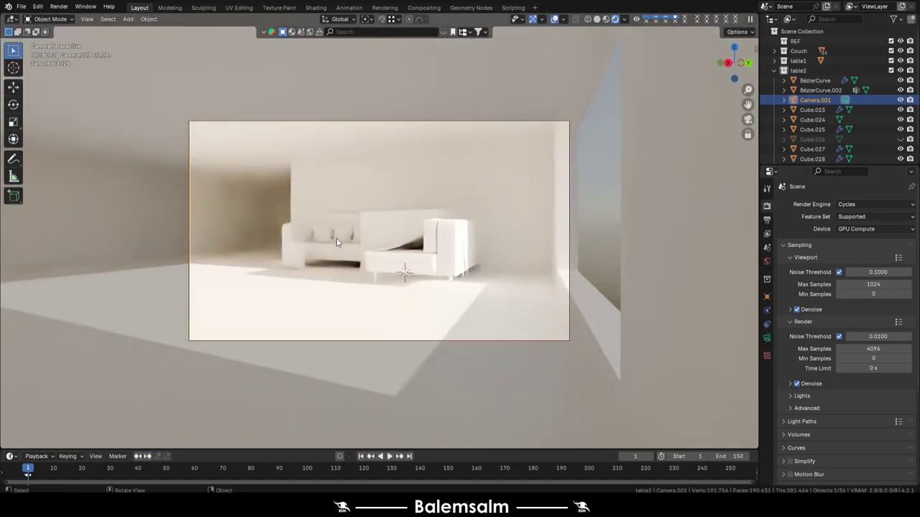
{"action": "left_click", "coordinate": [349, 239]}
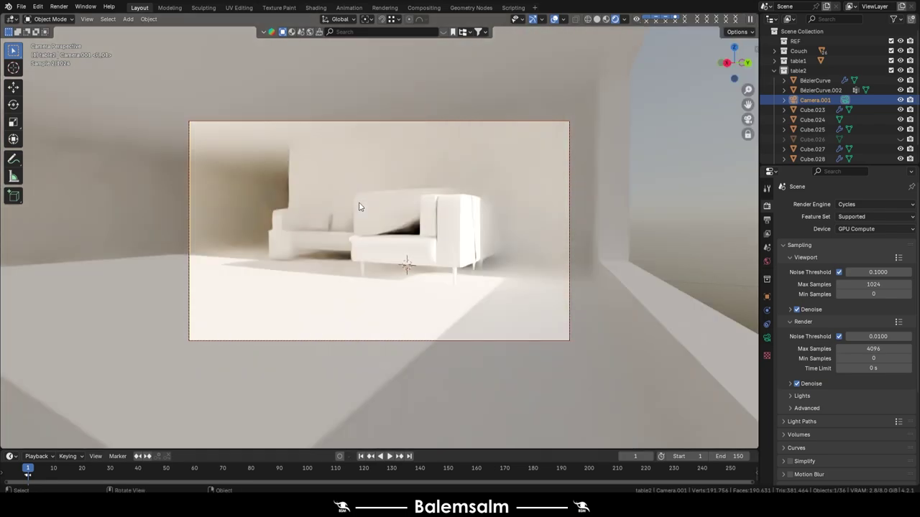
{"action": "middle_click_drag", "start_coordinate": [360, 207], "coordinate": [447, 212]}
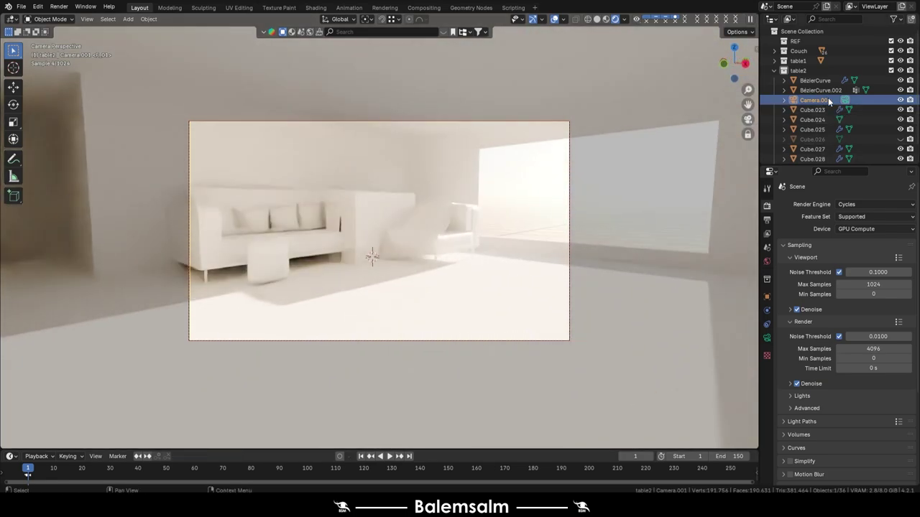
{"action": "mouse_move", "coordinate": [574, 179]}
{"action": "middle_mouse_down", "text": "shift"}
{"action": "mouse_move", "coordinate": [502, 194]}
{"action": "mouse_move", "coordinate": [444, 171]}
{"action": "middle_mouse_up", "text": "shift"}
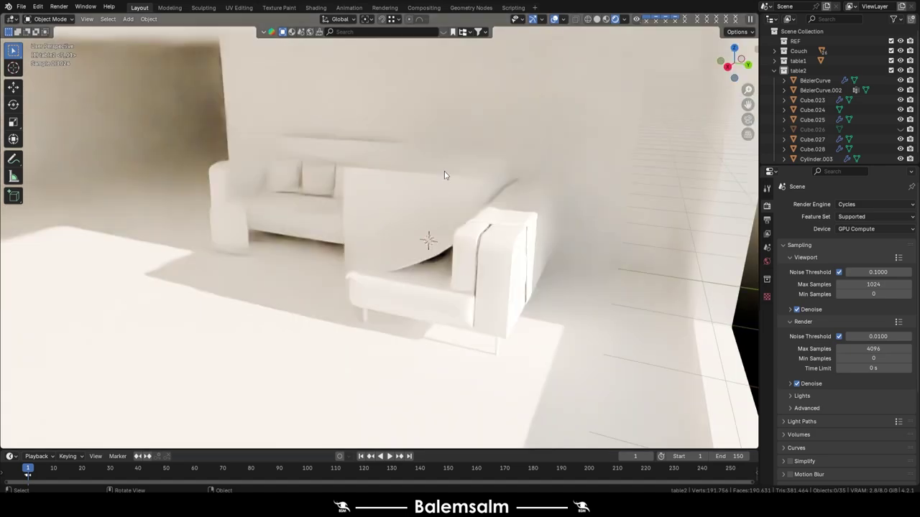
Step: In solid shading, save the file as 2024.09.18.Interior v2.blend and reveal the hidden walls
{"action": "left_click", "coordinate": [607, 20]}
{"action": "left_click", "coordinate": [436, 219]}
{"action": "scroll", "coordinate": [431, 298], "scroll_direction": "down", "scroll_amount": 5}
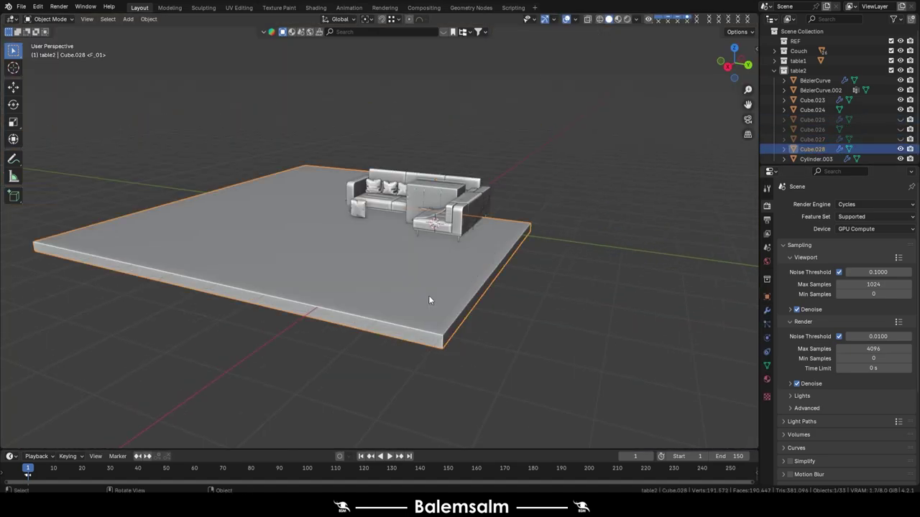
{"action": "middle_click_drag", "start_coordinate": [429, 295], "coordinate": [403, 176]}
{"action": "scroll", "coordinate": [359, 158], "scroll_direction": "up", "scroll_amount": 4}
{"action": "key", "text": "ctrl+s"}
{"action": "key", "text": "alt+h"}
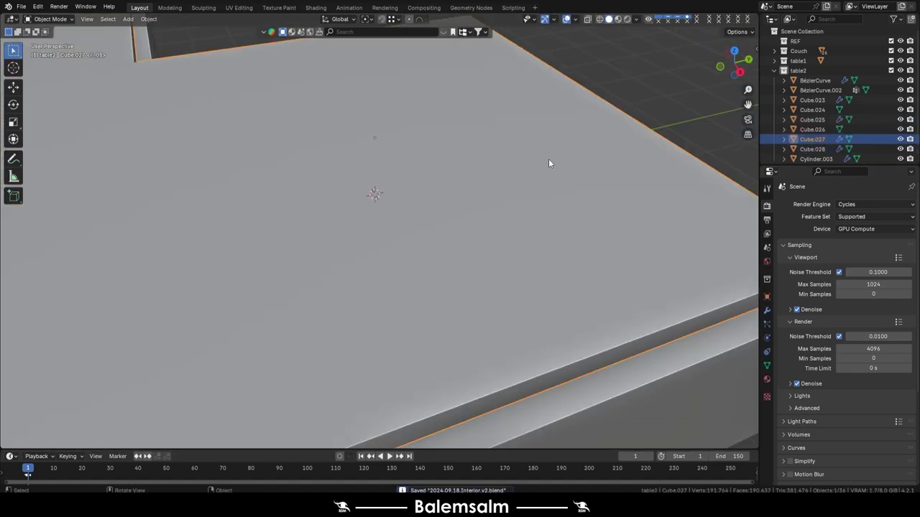
{"action": "scroll", "coordinate": [549, 159], "scroll_direction": "down", "scroll_amount": 5}
{"action": "middle_click_drag", "start_coordinate": [503, 179], "coordinate": [430, 211]}
{"action": "scroll", "coordinate": [445, 290], "scroll_direction": "up", "scroll_amount": 3}
Step: Hide the front wall and move cabinet Cube.022 into the room's far corner
{"action": "key", "text": "h"}
{"action": "scroll", "coordinate": [445, 290], "scroll_direction": "down", "scroll_amount": 5}
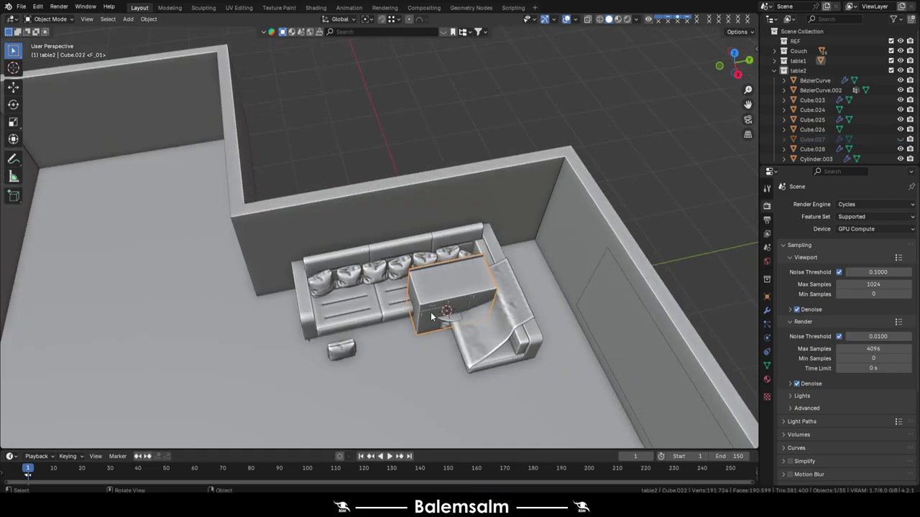
{"action": "middle_click_drag", "start_coordinate": [445, 290], "coordinate": [460, 259]}
{"action": "key", "text": "KP_7"}
{"action": "left_click_drag", "start_coordinate": [468, 127], "coordinate": [312, 267]}
{"action": "scroll", "coordinate": [312, 267], "scroll_direction": "up", "scroll_amount": 3}
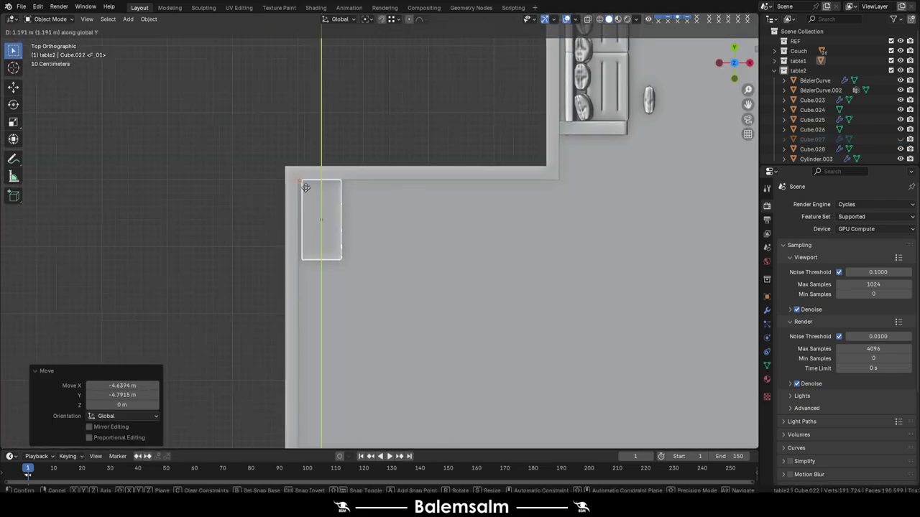
{"action": "left_click", "coordinate": [304, 186]}
{"action": "middle_click_drag", "start_coordinate": [304, 186], "coordinate": [317, 120]}
{"action": "scroll", "coordinate": [473, 140], "scroll_direction": "down", "scroll_amount": 4}
{"action": "middle_click_drag", "start_coordinate": [474, 140], "coordinate": [439, 169]}
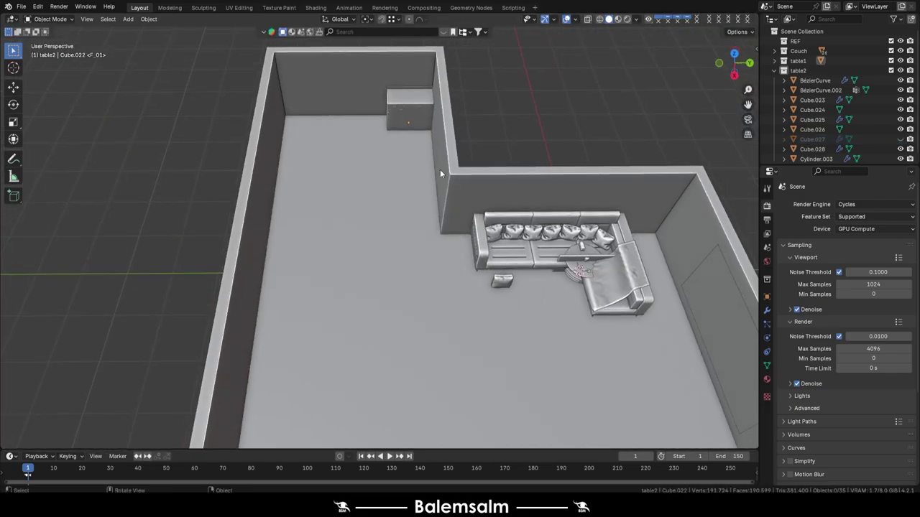
{"action": "scroll", "coordinate": [412, 106], "scroll_direction": "up", "scroll_amount": 5}
{"action": "middle_click_drag", "start_coordinate": [413, 106], "coordinate": [557, 257]}
Step: Duplicate the cabinet 2.8 m along the wall on Y and mirror the copy across global Y
{"action": "key", "text": "shift+d"}
{"action": "key", "text": "y"}
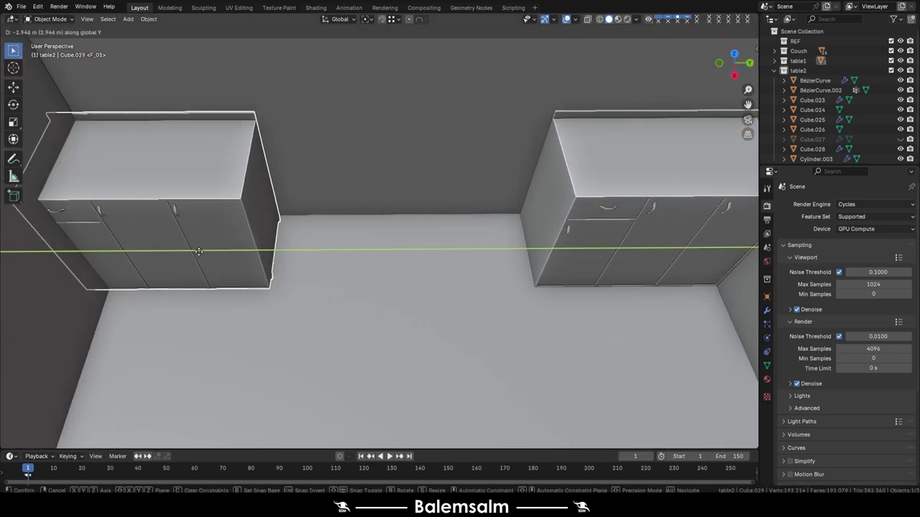
{"action": "left_click", "coordinate": [191, 217]}
{"action": "scroll", "coordinate": [286, 79], "scroll_direction": "down", "scroll_amount": 2}
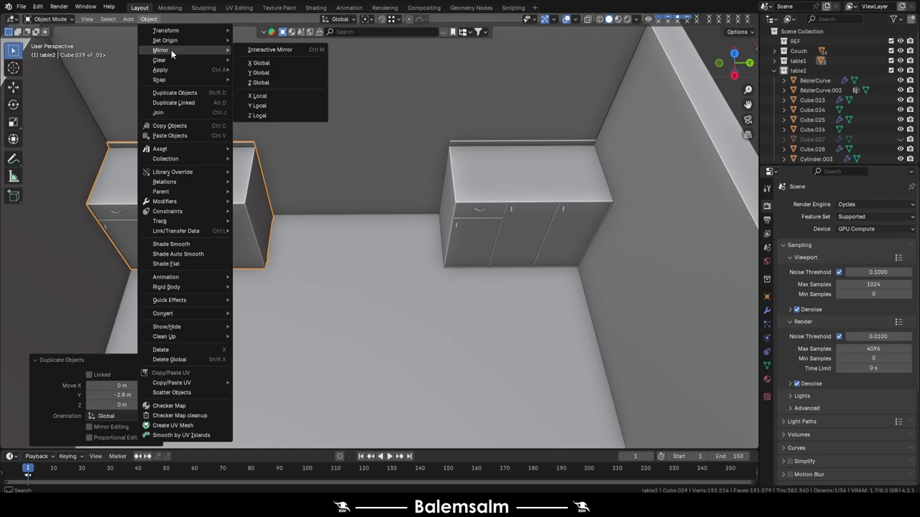
{"action": "left_click", "coordinate": [270, 74]}
Step: Select the room walls and orbit out to view the whole room
{"action": "left_click", "coordinate": [564, 20]}
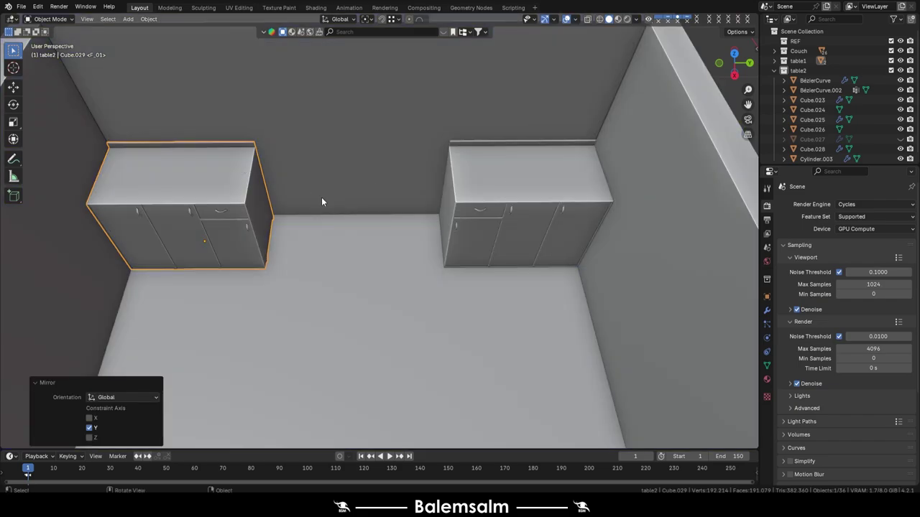
{"action": "scroll", "coordinate": [321, 199], "scroll_direction": "down", "scroll_amount": 3}
{"action": "left_click", "coordinate": [602, 222]}
{"action": "mouse_move", "coordinate": [603, 223]}
{"action": "middle_mouse_down"}
{"action": "mouse_move", "coordinate": [385, 189]}
{"action": "mouse_move", "coordinate": [269, 225]}
{"action": "mouse_move", "coordinate": [402, 200]}
{"action": "middle_mouse_up"}
Step: Add a new cube and raise it along Z beside the cabinets
{"action": "key", "text": "shift+a"}
{"action": "left_click", "coordinate": [416, 49]}
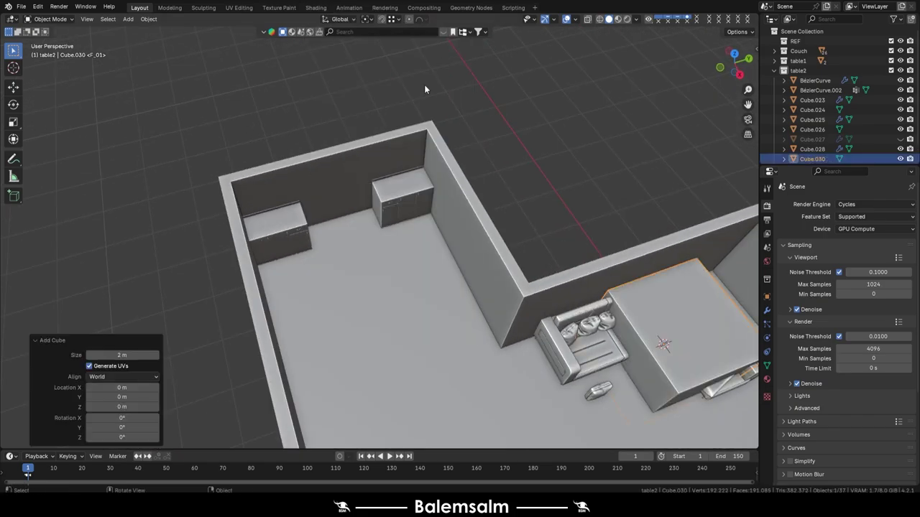
{"action": "key", "text": "z"}
{"action": "left_click", "coordinate": [340, 204]}
{"action": "mouse_move", "coordinate": [340, 204]}
{"action": "middle_mouse_down"}
{"action": "mouse_move", "coordinate": [401, 169]}
{"action": "mouse_move", "coordinate": [404, 48]}
{"action": "mouse_move", "coordinate": [291, 278]}
{"action": "middle_mouse_up"}
Step: Narrow the new cube into a tall box by moving one of its side faces
{"action": "key", "text": "Tab"}
{"action": "left_click", "coordinate": [391, 287]}
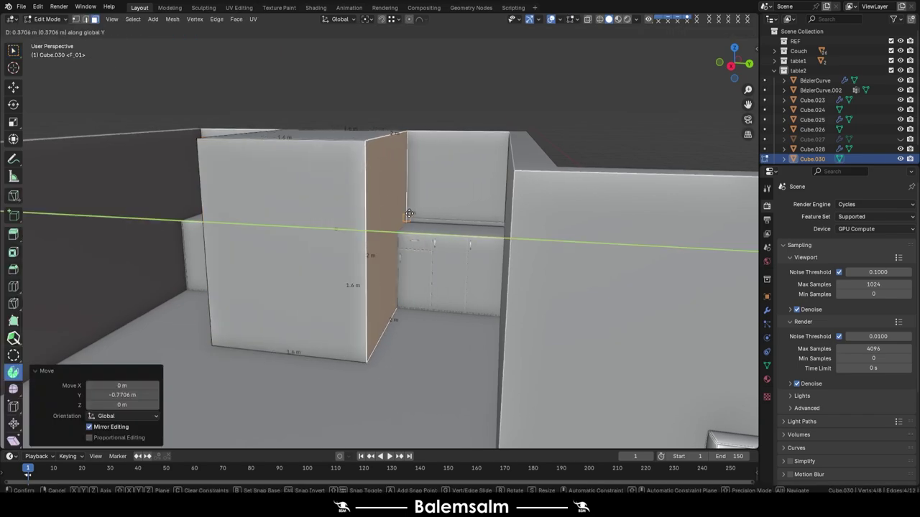
{"action": "middle_click_drag", "start_coordinate": [390, 288], "coordinate": [327, 191]}
{"action": "scroll", "coordinate": [326, 190], "scroll_direction": "down", "scroll_amount": 3}
{"action": "key", "text": "Tab"}
Step: Raise the top strip of the room walls by 1 m in front view with X-ray on
{"action": "left_click", "coordinate": [460, 144]}
{"action": "scroll", "coordinate": [460, 144], "scroll_direction": "down", "scroll_amount": 5}
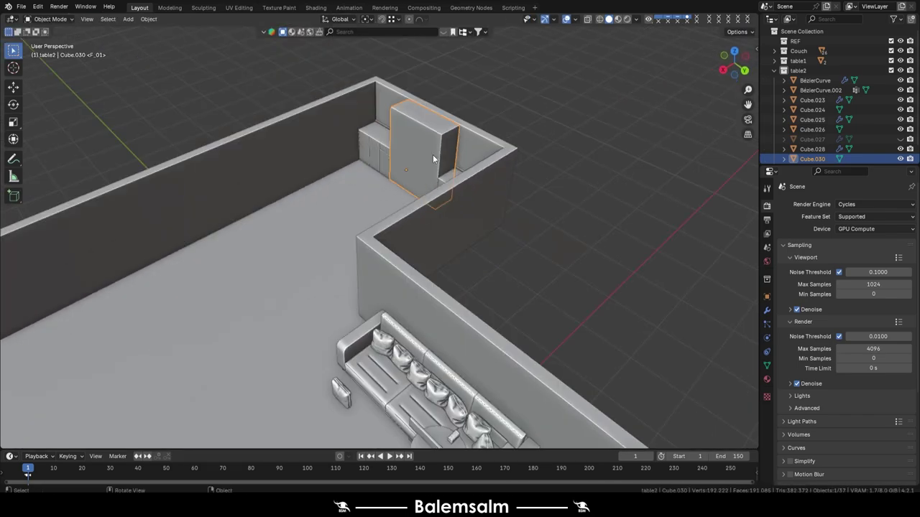
{"action": "middle_click_drag", "start_coordinate": [460, 143], "coordinate": [477, 199]}
{"action": "key", "text": "KP_1"}
{"action": "scroll", "coordinate": [489, 162], "scroll_direction": "up", "scroll_amount": 3}
{"action": "key", "text": "Tab"}
{"action": "key", "text": "alt+z"}
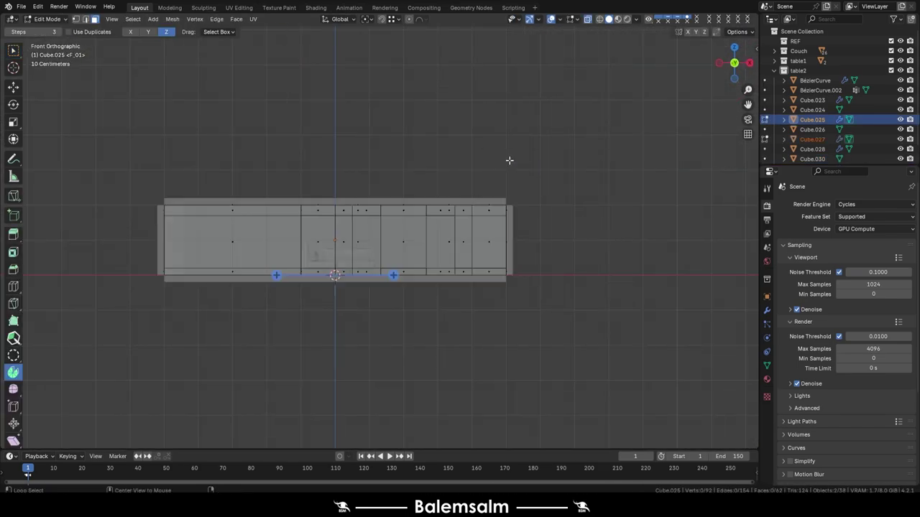
{"action": "scroll", "coordinate": [510, 160], "scroll_direction": "up", "scroll_amount": 4}
{"action": "left_click", "coordinate": [213, 206]}
{"action": "key", "text": "g"}
{"action": "key", "text": "z"}
{"action": "key", "text": "1"}
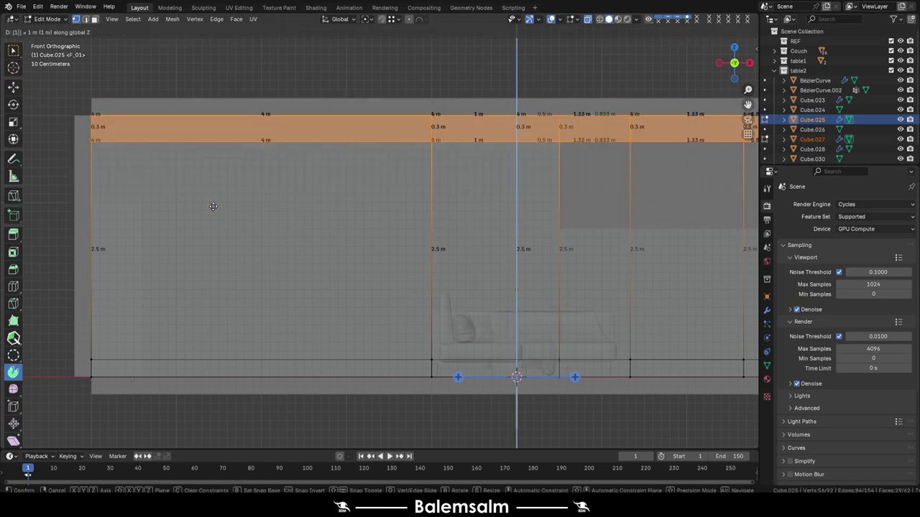
Step: Extrude the front wall piece Cube.026 by 0.5 m, lowering the side wall's window outline
{"action": "key", "text": "Tab"}
{"action": "key", "text": "alt+z"}
{"action": "mouse_move", "coordinate": [214, 206]}
{"action": "middle_mouse_down"}
{"action": "mouse_move", "coordinate": [431, 180]}
{"action": "mouse_move", "coordinate": [374, 161]}
{"action": "mouse_move", "coordinate": [519, 174]}
{"action": "mouse_move", "coordinate": [428, 201]}
{"action": "mouse_move", "coordinate": [476, 213]}
{"action": "mouse_move", "coordinate": [390, 255]}
{"action": "middle_mouse_up"}
{"action": "scroll", "coordinate": [493, 140], "scroll_direction": "down", "scroll_amount": 3}
{"action": "scroll", "coordinate": [394, 168], "scroll_direction": "up", "scroll_amount": 3}
{"action": "left_click", "coordinate": [519, 173]}
{"action": "key", "text": "Tab"}
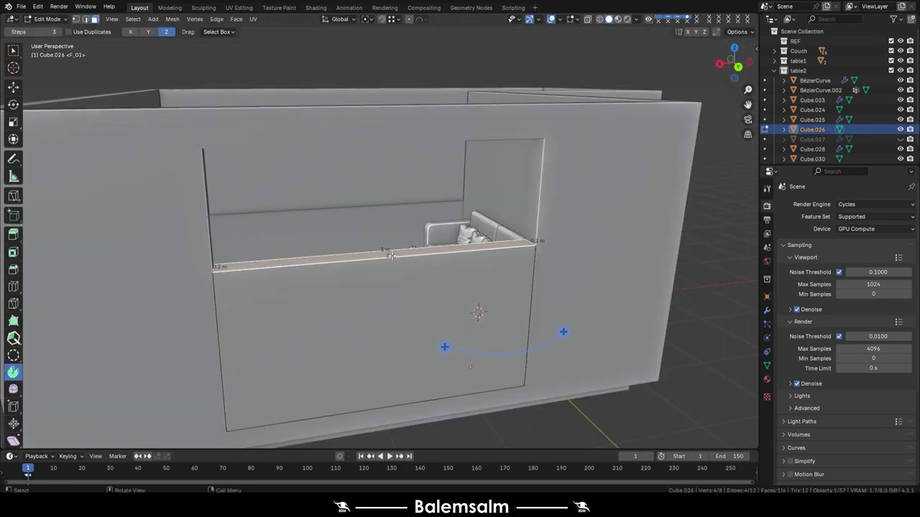
{"action": "key", "text": "Return"}
{"action": "scroll", "coordinate": [392, 255], "scroll_direction": "down", "scroll_amount": 3}
{"action": "key", "text": "KP_3"}
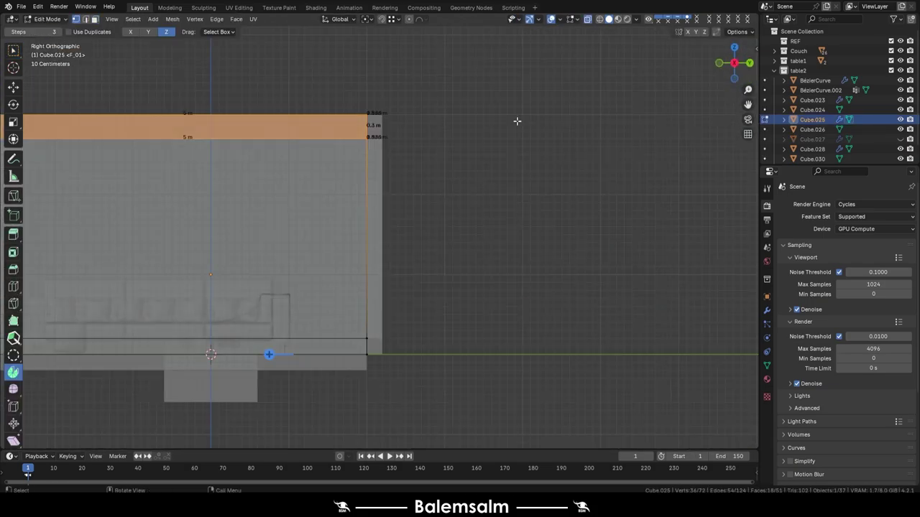
{"action": "mouse_move", "coordinate": [53, 235]}
{"action": "middle_mouse_down"}
{"action": "mouse_move", "coordinate": [339, 195]}
{"action": "mouse_move", "coordinate": [440, 150]}
{"action": "mouse_move", "coordinate": [398, 135]}
{"action": "middle_mouse_up"}
{"action": "key", "text": "alt+z"}
{"action": "key", "text": "Tab"}
Step: Save the file, frame the tall box, and reposition the copied cabinet vertically
{"action": "left_click", "coordinate": [367, 100]}
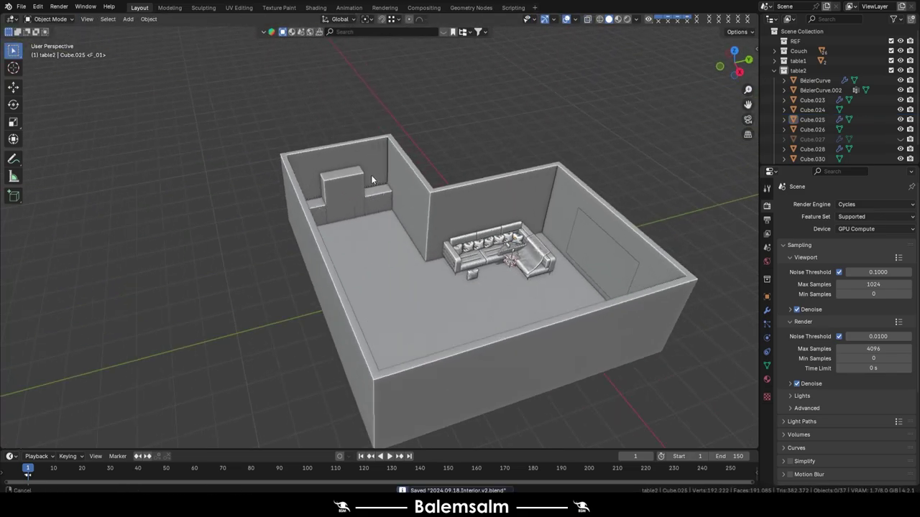
{"action": "left_click", "coordinate": [371, 175]}
{"action": "key", "text": "KP_Decimal"}
{"action": "mouse_move", "coordinate": [312, 190]}
{"action": "middle_mouse_down"}
{"action": "mouse_move", "coordinate": [324, 215]}
{"action": "mouse_move", "coordinate": [208, 293]}
{"action": "middle_mouse_up"}
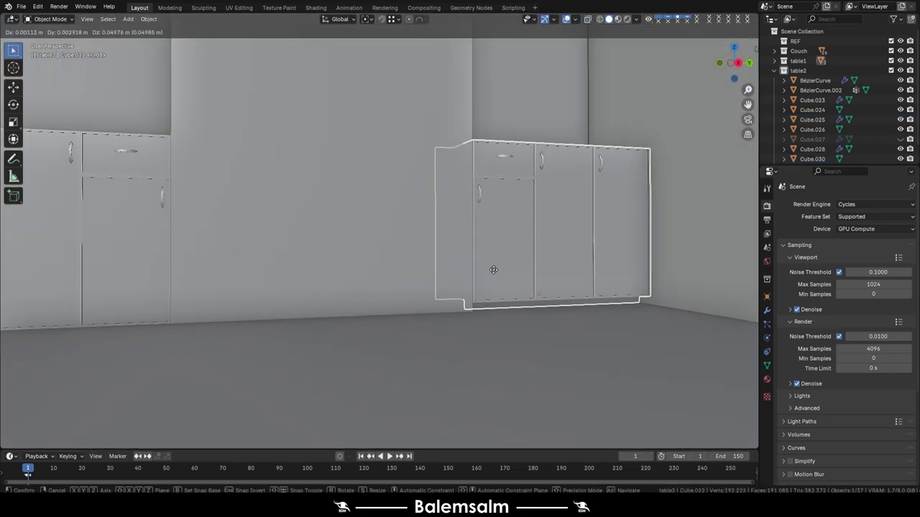
{"action": "left_click", "coordinate": [209, 294]}
{"action": "left_click", "coordinate": [589, 290]}
{"action": "middle_click_drag", "start_coordinate": [589, 290], "coordinate": [92, 271]}
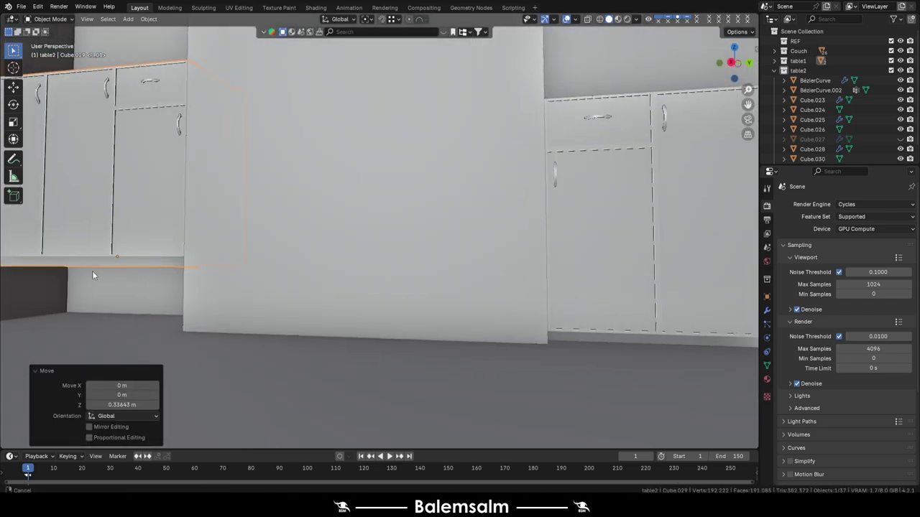
Step: Add a loop cut near the tall panel's base to form a narrow bottom drawer strip
{"action": "left_click", "coordinate": [182, 265]}
{"action": "mouse_move", "coordinate": [183, 266]}
{"action": "middle_mouse_down"}
{"action": "mouse_move", "coordinate": [311, 213]}
{"action": "mouse_move", "coordinate": [191, 261]}
{"action": "mouse_move", "coordinate": [216, 266]}
{"action": "middle_mouse_up"}
{"action": "key", "text": "Tab"}
{"action": "key", "text": "ctrl+r"}
{"action": "left_click_drag", "start_coordinate": [215, 266], "coordinate": [251, 332]}
{"action": "left_click", "coordinate": [252, 332]}
{"action": "middle_click_drag", "start_coordinate": [252, 332], "coordinate": [271, 346]}
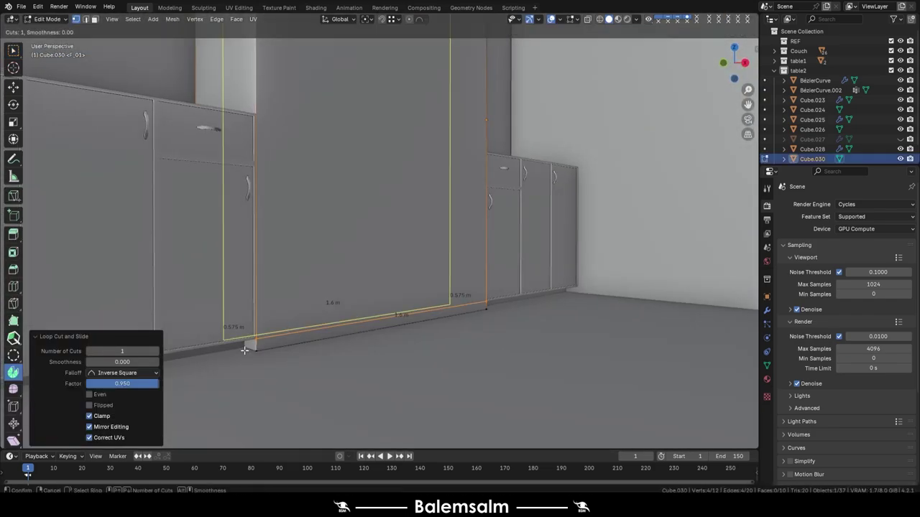
{"action": "left_click", "coordinate": [271, 346]}
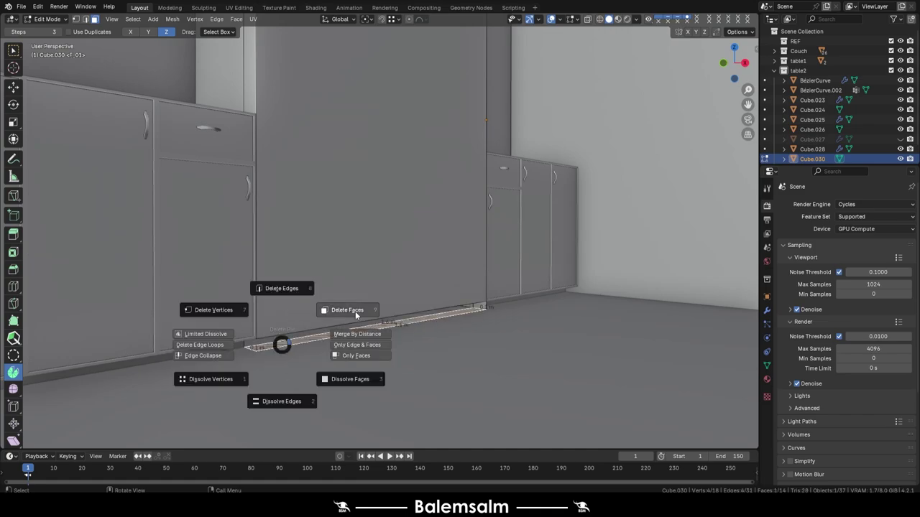
Step: Isolate the tall panel in local view and add a horizontal cut near its bottom
{"action": "key", "text": "KP_Divide"}
{"action": "key", "text": "Tab"}
{"action": "mouse_move", "coordinate": [434, 247]}
{"action": "middle_mouse_down"}
{"action": "mouse_move", "coordinate": [292, 175]}
{"action": "mouse_move", "coordinate": [312, 238]}
{"action": "mouse_move", "coordinate": [312, 218]}
{"action": "middle_mouse_up"}
{"action": "key", "text": "Tab"}
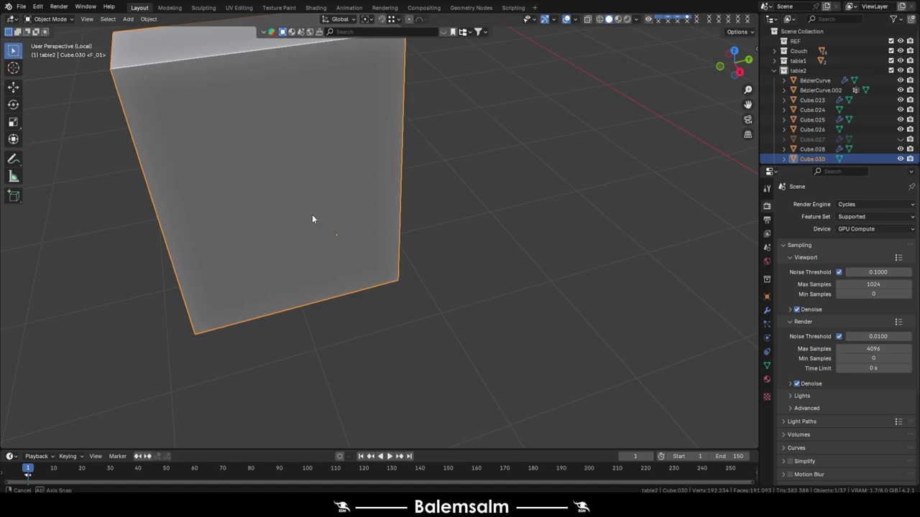
{"action": "left_click", "coordinate": [273, 49]}
{"action": "middle_click_drag", "start_coordinate": [273, 49], "coordinate": [332, 209]}
{"action": "scroll", "coordinate": [332, 209], "scroll_direction": "up", "scroll_amount": 3}
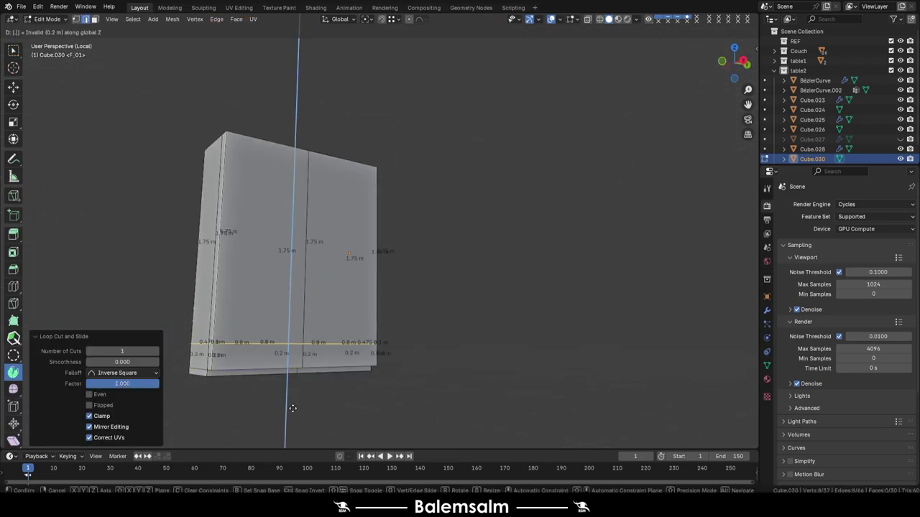
Step: Inset the door front faces by 0.01 m and return to object mode
{"action": "middle_click_drag", "start_coordinate": [258, 201], "coordinate": [287, 259]}
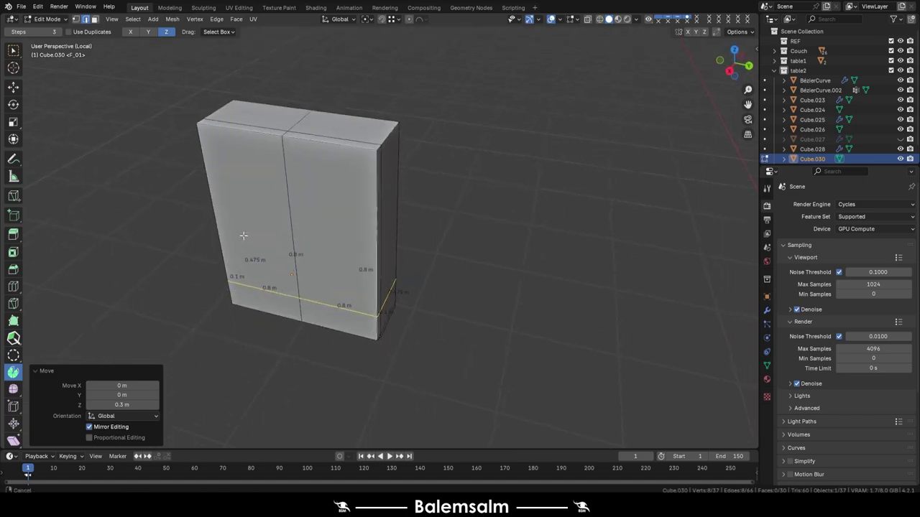
{"action": "left_click", "coordinate": [295, 266], "text": "shift"}
{"action": "type", "text": ".01"}
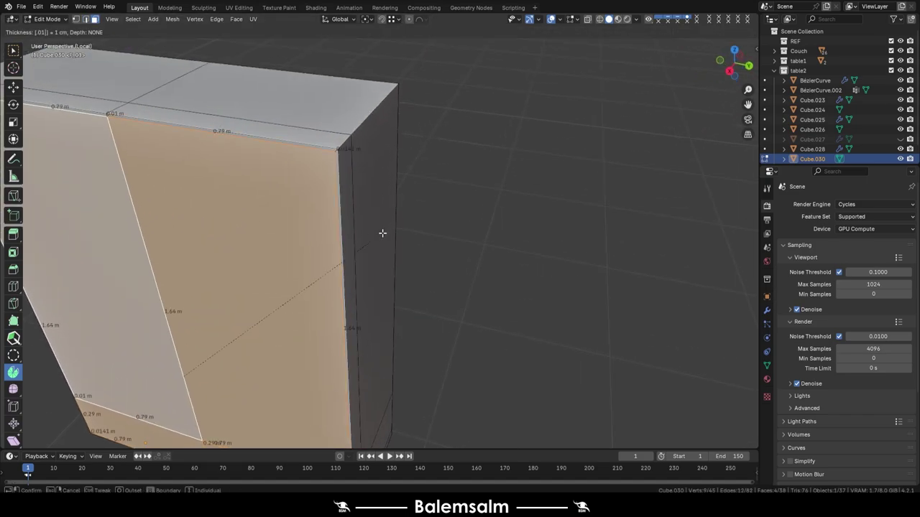
{"action": "key", "text": "Return"}
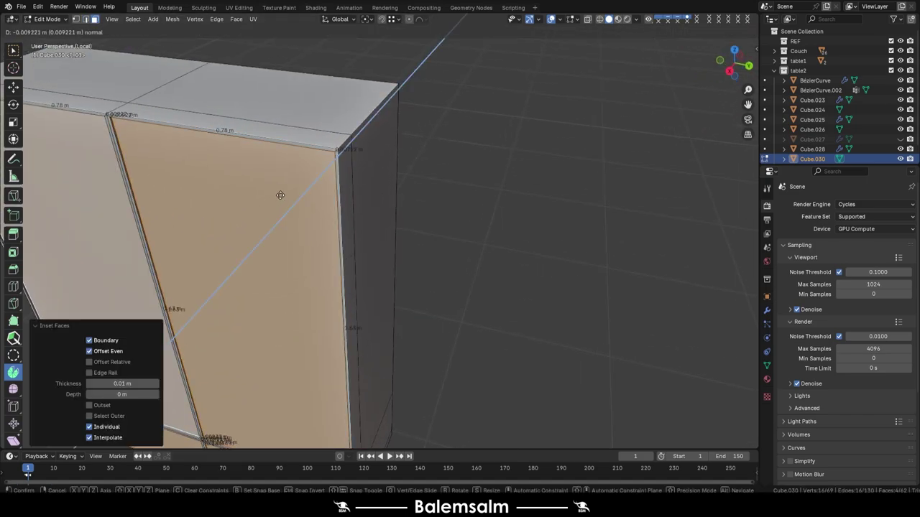
{"action": "key", "text": "Tab"}
{"action": "mouse_move", "coordinate": [189, 257]}
{"action": "middle_mouse_down"}
{"action": "mouse_move", "coordinate": [280, 253]}
{"action": "mouse_move", "coordinate": [224, 229]}
{"action": "middle_mouse_up"}
Step: Duplicate a counter-cabinet handle and separate the copy into its own object
{"action": "key", "text": "slash"}
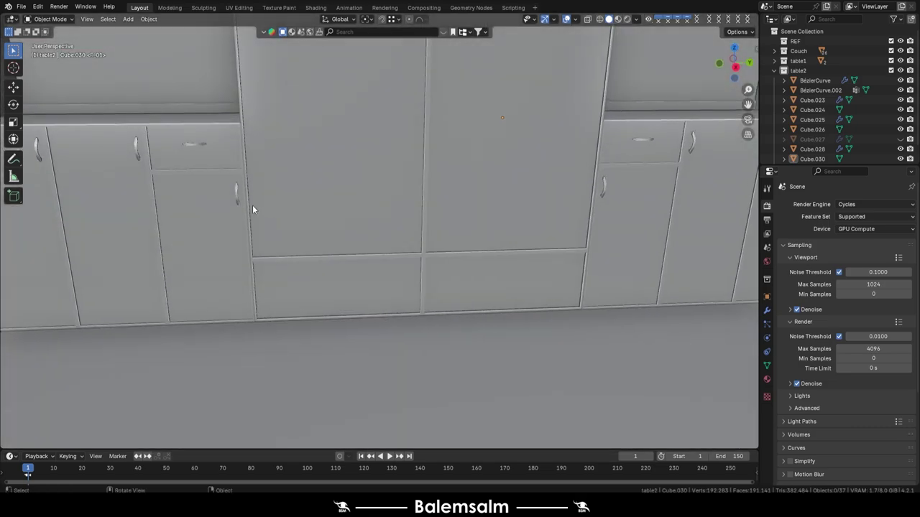
{"action": "left_click", "coordinate": [237, 194]}
{"action": "key", "text": "Tab"}
{"action": "key", "text": "l"}
{"action": "scroll", "coordinate": [245, 215], "scroll_direction": "up", "scroll_amount": 3}
{"action": "scroll", "coordinate": [244, 215], "scroll_direction": "down", "scroll_amount": 5}
{"action": "key", "text": "g"}
{"action": "key", "text": "y"}
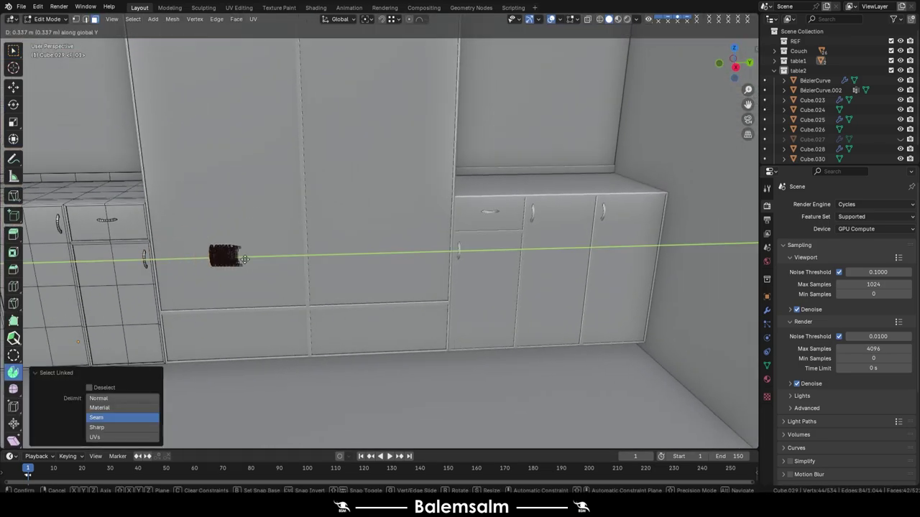
{"action": "left_click", "coordinate": [244, 259]}
{"action": "key", "text": "p"}
{"action": "left_click", "coordinate": [305, 258]}
{"action": "key", "text": "Tab"}
Step: Set the handle's origin to its geometry and nudge it along X
{"action": "right_click", "coordinate": [246, 299]}
{"action": "left_click", "coordinate": [300, 306]}
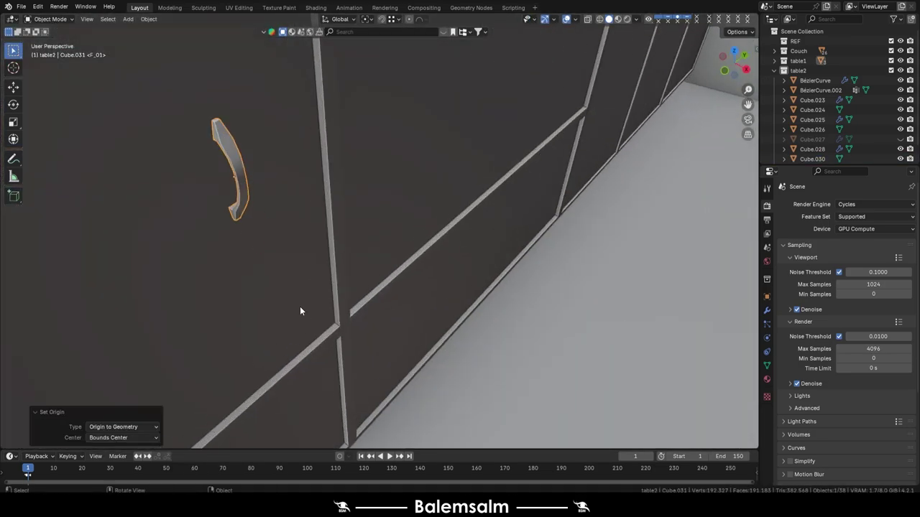
{"action": "key", "text": "g"}
{"action": "key", "text": "x"}
{"action": "left_click", "coordinate": [327, 318]}
{"action": "scroll", "coordinate": [334, 325], "scroll_direction": "down", "scroll_amount": 5}
{"action": "middle_click_drag", "start_coordinate": [273, 242], "coordinate": [307, 285]}
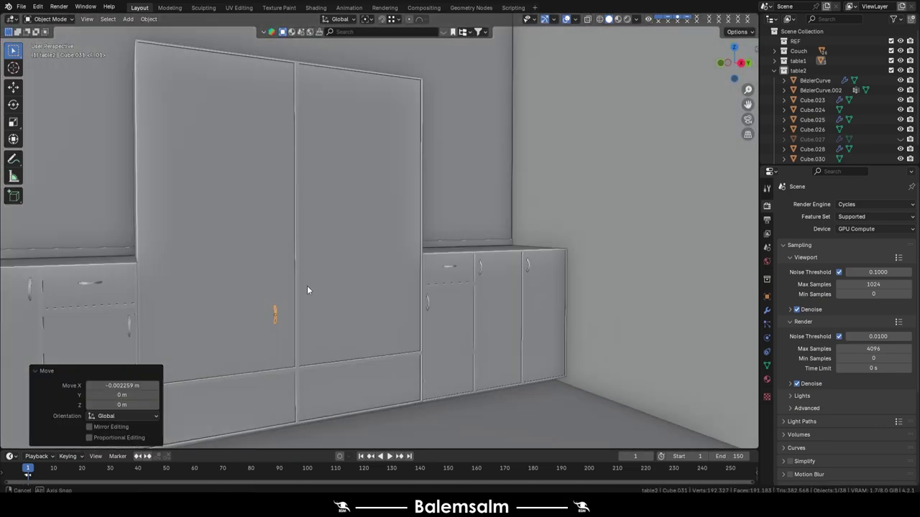
{"action": "scroll", "coordinate": [307, 290], "scroll_direction": "up", "scroll_amount": 4}
Step: Scale the handle's mesh along X and move it vertically onto the wardrobe door
{"action": "key", "text": "Tab"}
{"action": "key", "text": "a"}
{"action": "left_click", "coordinate": [267, 237]}
{"action": "key", "text": "s"}
{"action": "key", "text": "x"}
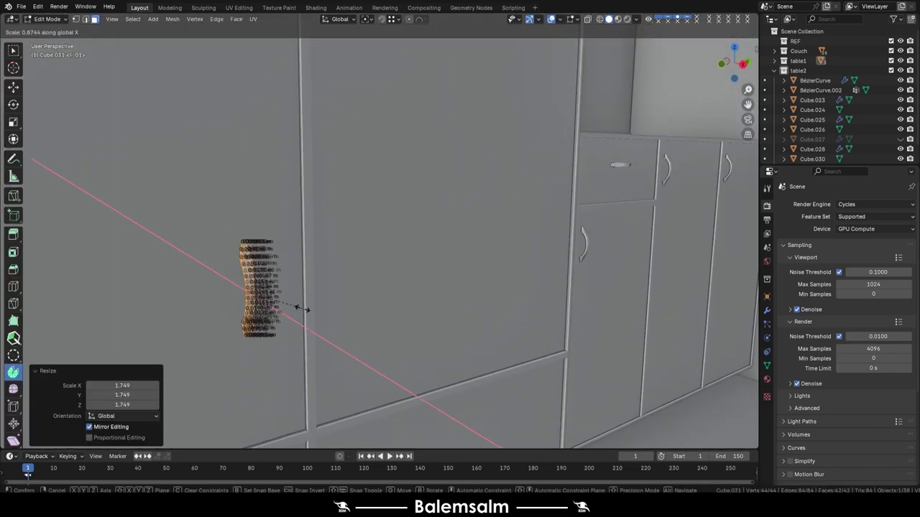
{"action": "left_click", "coordinate": [297, 307]}
{"action": "scroll", "coordinate": [266, 292], "scroll_direction": "down", "scroll_amount": 3}
{"action": "key", "text": "Tab"}
{"action": "key", "text": "g"}
{"action": "key", "text": "z"}
{"action": "left_click", "coordinate": [259, 282]}
Step: Isolate the wardrobe with its handle and frame it in side view
{"action": "key", "text": "KP_1"}
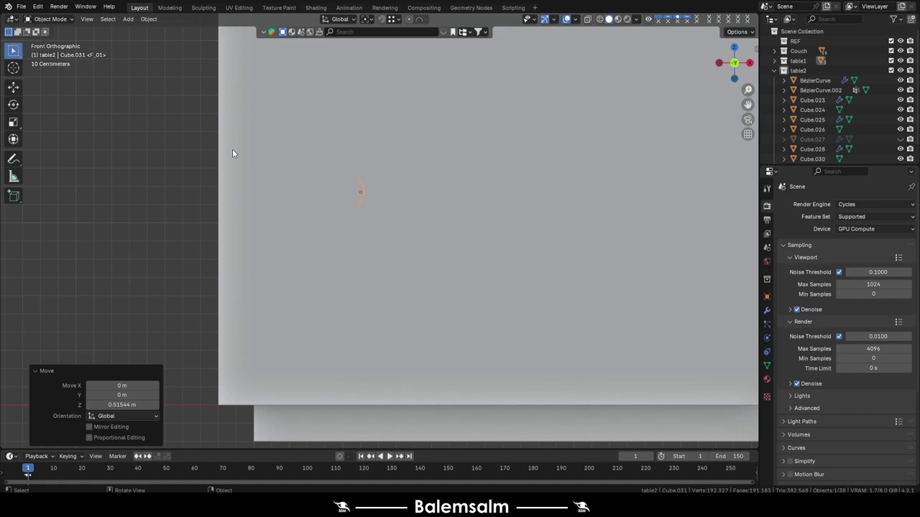
{"action": "scroll", "coordinate": [232, 153], "scroll_direction": "down", "scroll_amount": 5}
{"action": "middle_click_drag", "start_coordinate": [232, 153], "coordinate": [251, 180]}
{"action": "left_click", "coordinate": [418, 195], "text": "shift"}
{"action": "key", "text": "KP_Decimal"}
{"action": "key", "text": "KP_Divide"}
{"action": "key", "text": "KP_3"}
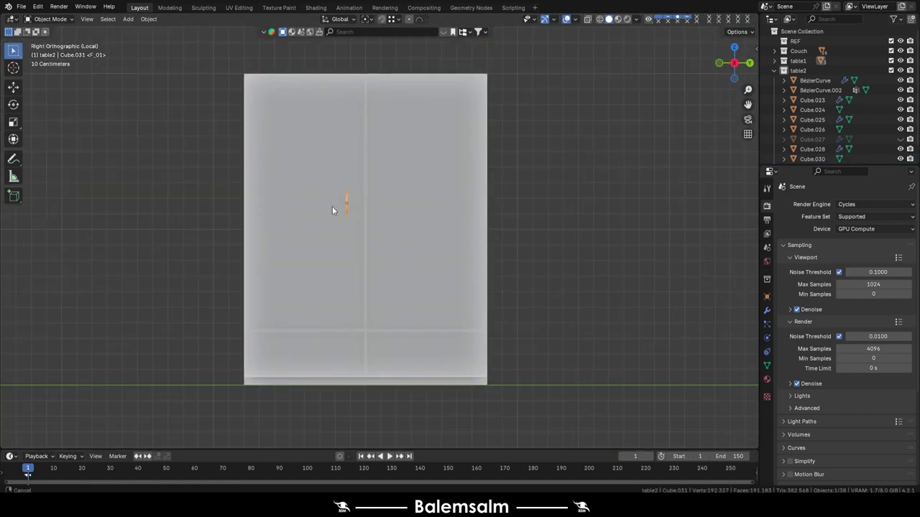
{"action": "scroll", "coordinate": [333, 210], "scroll_direction": "up", "scroll_amount": 4}
Step: Copy the handle along X onto the other wardrobe door
{"action": "key", "text": "g"}
{"action": "key", "text": "x"}
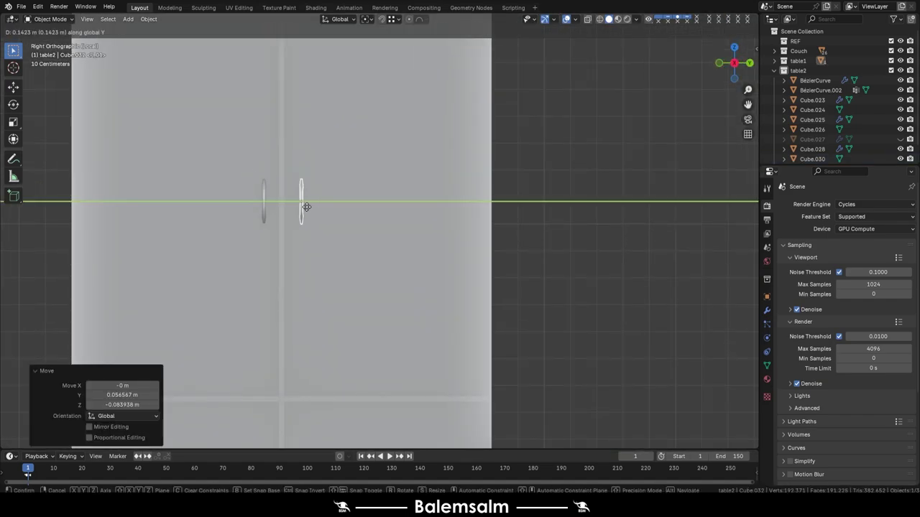
{"action": "left_click", "coordinate": [306, 207]}
{"action": "middle_click_drag", "start_coordinate": [306, 207], "coordinate": [251, 117], "text": "shift"}
Step: Rotate a handle copy 90° and slide it horizontally onto a drawer front
{"action": "type", "text": "90"}
{"action": "key", "text": "Return"}
{"action": "scroll", "coordinate": [291, 301], "scroll_direction": "up", "scroll_amount": 3}
{"action": "key", "text": "g"}
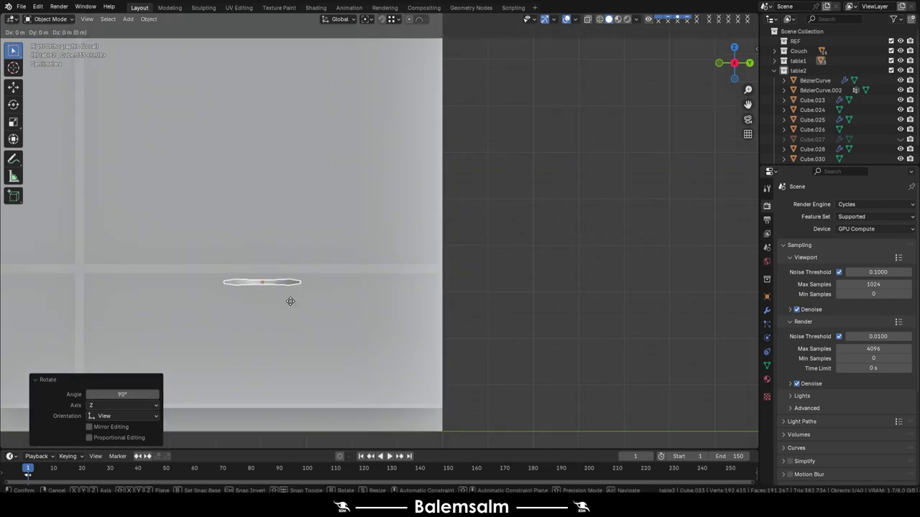
{"action": "left_click", "coordinate": [292, 283]}
{"action": "scroll", "coordinate": [292, 284], "scroll_direction": "down", "scroll_amount": 4}
{"action": "key", "text": "g"}
{"action": "key", "text": "x"}
{"action": "mouse_move", "coordinate": [292, 284]}
{"action": "middle_mouse_down", "text": "shift"}
{"action": "mouse_move", "coordinate": [265, 244]}
{"action": "mouse_move", "coordinate": [234, 279]}
{"action": "mouse_move", "coordinate": [237, 143]}
{"action": "middle_mouse_up", "text": "shift"}
{"action": "left_click", "coordinate": [239, 261]}
Step: Duplicate another handle along X and adjust its sideways position on the wardrobe
{"action": "scroll", "coordinate": [328, 228], "scroll_direction": "up", "scroll_amount": 4}
{"action": "scroll", "coordinate": [229, 232], "scroll_direction": "up", "scroll_amount": 3}
{"action": "key", "text": "shift+d"}
{"action": "key", "text": "x"}
{"action": "left_click", "coordinate": [230, 283]}
{"action": "scroll", "coordinate": [237, 113], "scroll_direction": "up", "scroll_amount": 2}
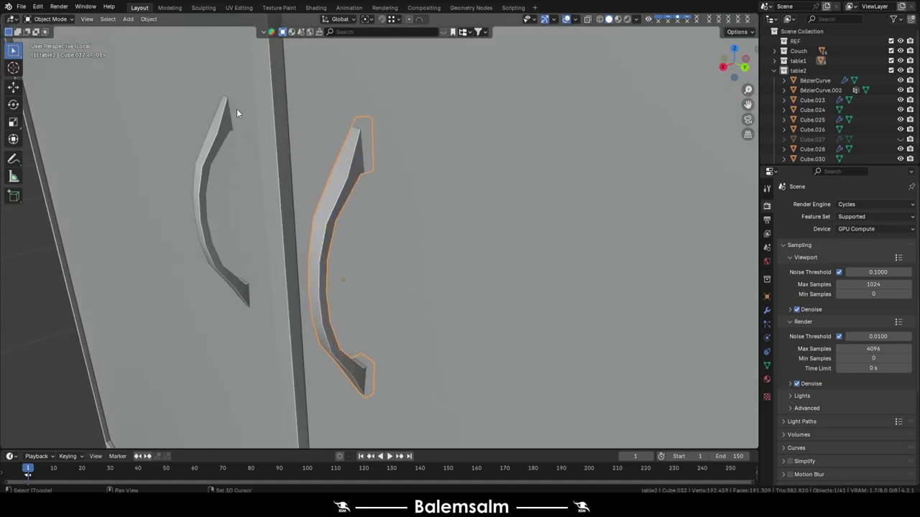
{"action": "left_click", "coordinate": [248, 167]}
Step: Orbit around to check the finished wardrobe handles and select the wardrobe body
{"action": "scroll", "coordinate": [236, 179], "scroll_direction": "down", "scroll_amount": 5}
{"action": "middle_click_drag", "start_coordinate": [237, 179], "coordinate": [277, 332]}
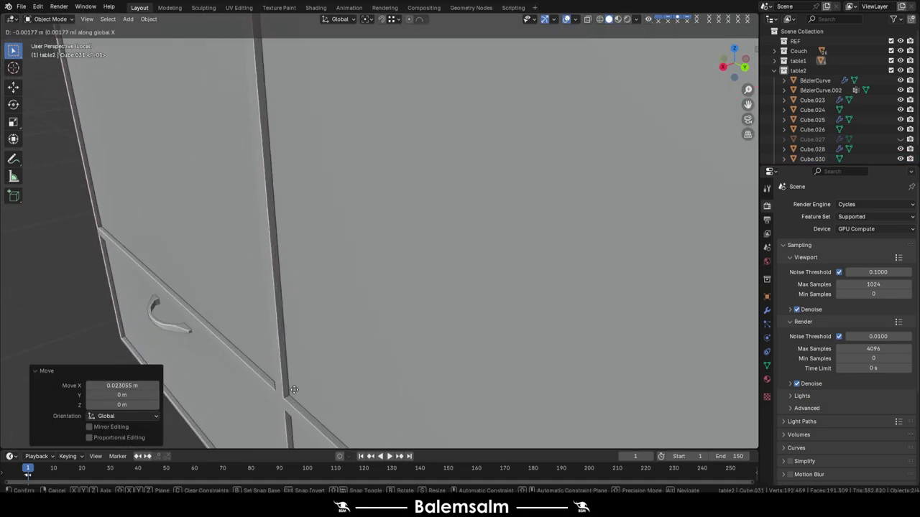
{"action": "scroll", "coordinate": [288, 386], "scroll_direction": "down", "scroll_amount": 3}
{"action": "scroll", "coordinate": [294, 268], "scroll_direction": "up", "scroll_amount": 3}
{"action": "mouse_move", "coordinate": [294, 268]}
{"action": "middle_mouse_down"}
{"action": "mouse_move", "coordinate": [276, 215]}
{"action": "mouse_move", "coordinate": [355, 266]}
{"action": "middle_mouse_up"}
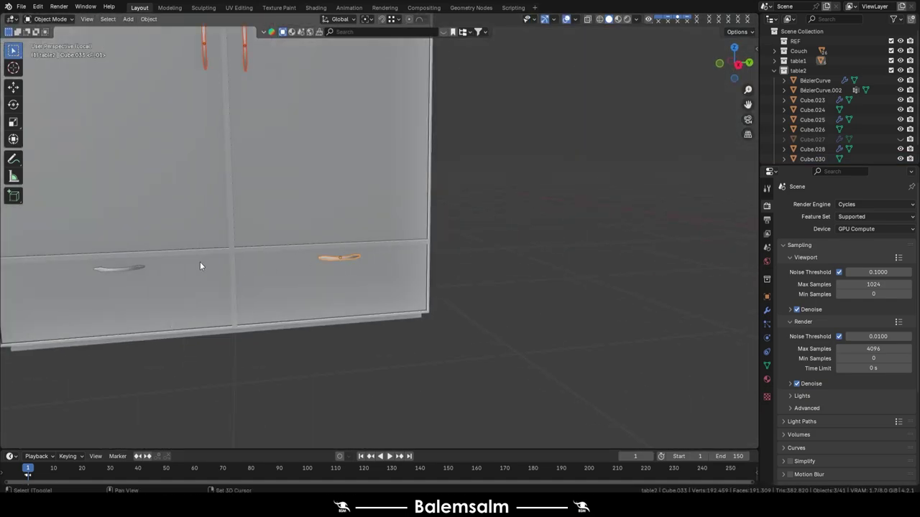
{"action": "scroll", "coordinate": [503, 201], "scroll_direction": "down", "scroll_amount": 4}
{"action": "left_click", "coordinate": [383, 179]}
{"action": "middle_click_drag", "start_coordinate": [384, 179], "coordinate": [432, 216]}
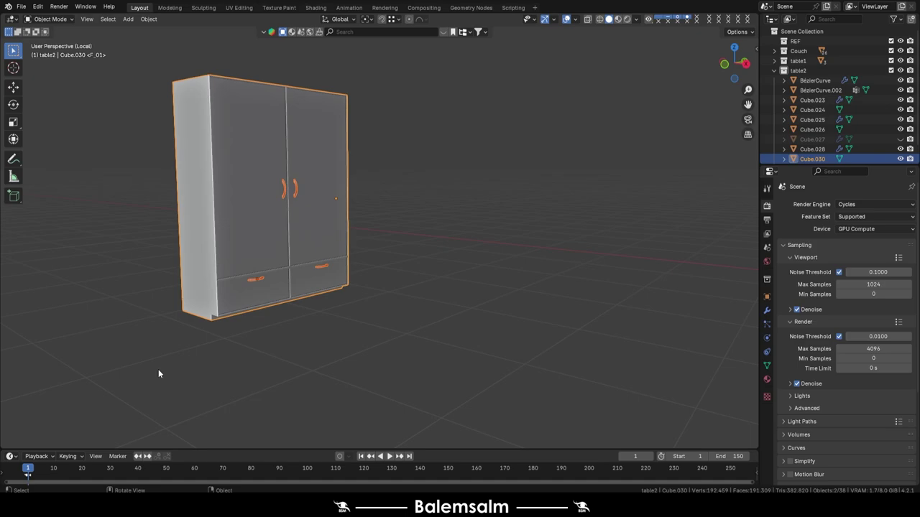
Step: Move the wardrobe into a new Closet collection and add a material named 24.0919.Closet.mat
{"action": "key", "text": "m"}
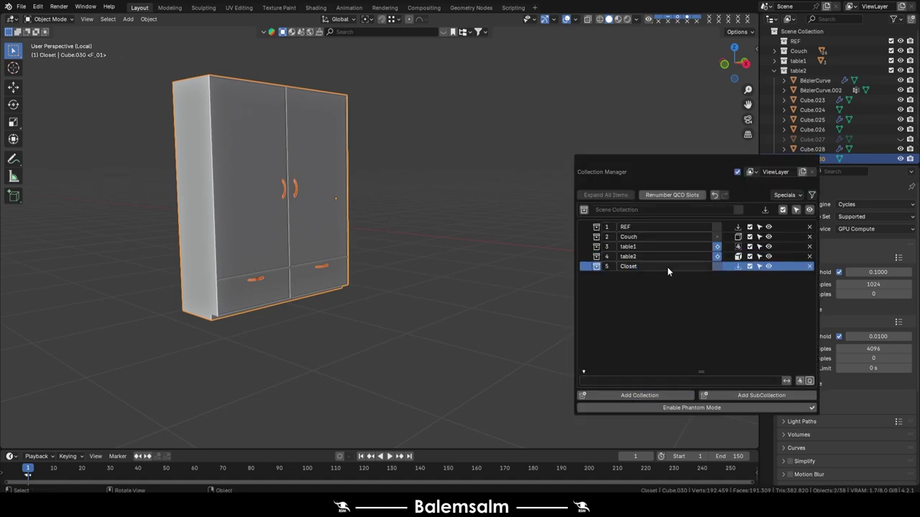
{"action": "left_click", "coordinate": [766, 379]}
{"action": "left_click", "coordinate": [816, 246]}
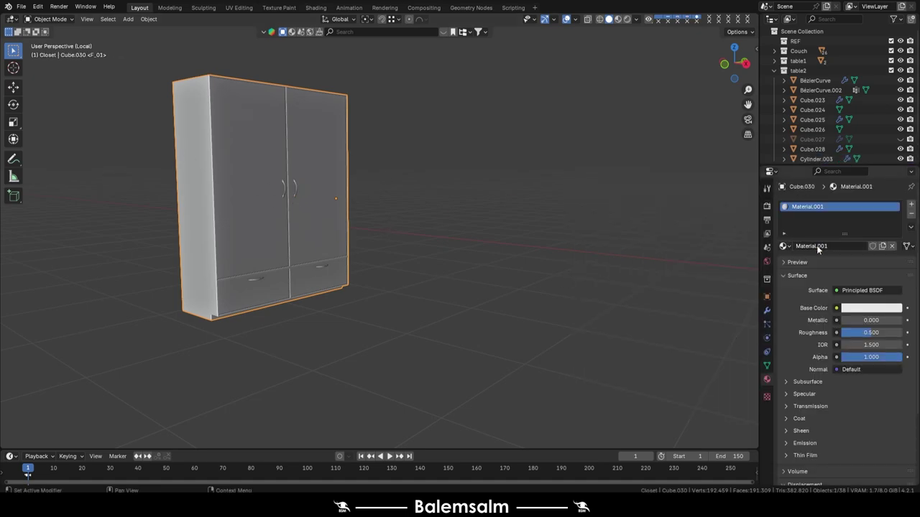
{"action": "double_click", "coordinate": [817, 246]}
{"action": "type", "text": "24.0919.Closet.mat."}
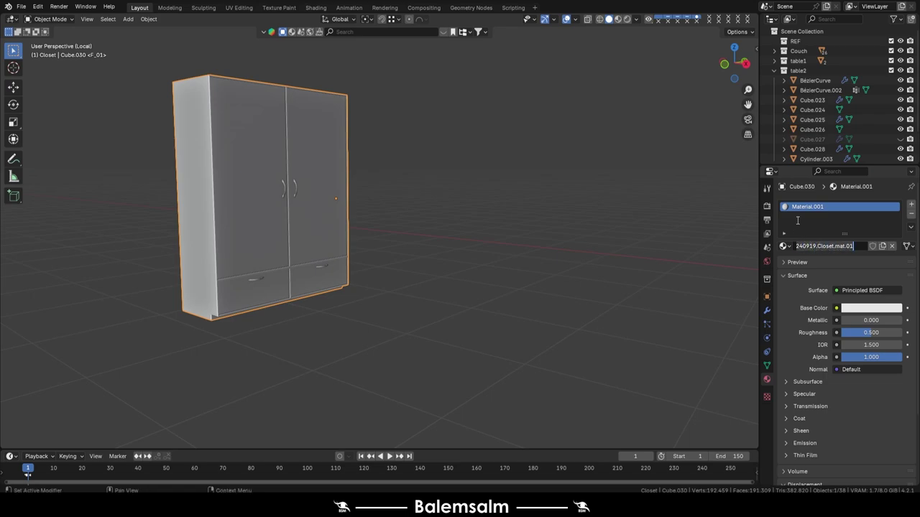
Step: Select the door handles and give them their own new material
{"action": "left_click", "coordinate": [294, 189]}
{"action": "scroll", "coordinate": [303, 188], "scroll_direction": "up", "scroll_amount": 4}
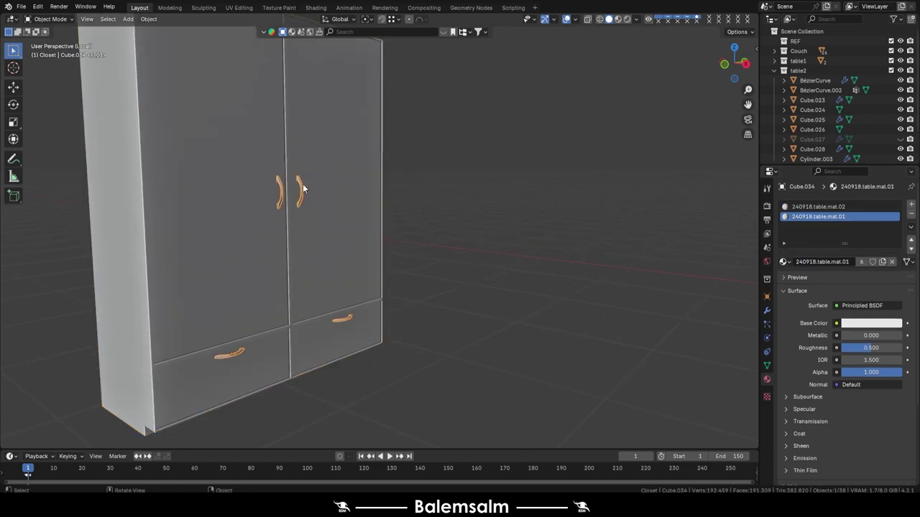
{"action": "key", "text": "ctrl+z"}
{"action": "double_click", "coordinate": [834, 245]}
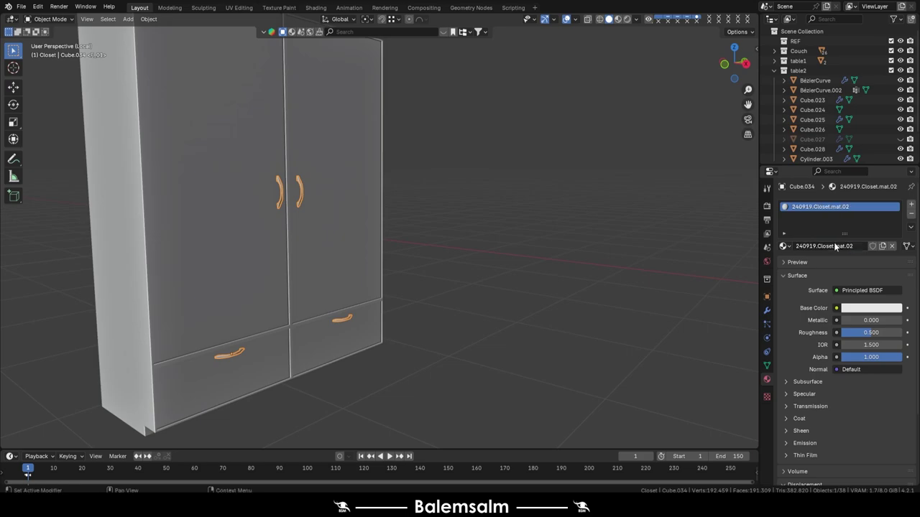
{"action": "key", "text": "Tab"}
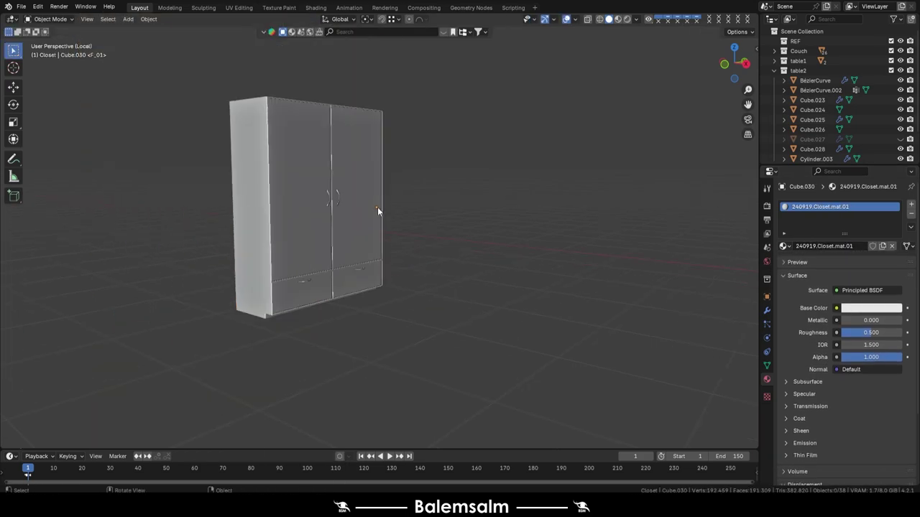
Step: Leave the isolated view, save the interior file, and lift the square panel
{"action": "key", "text": "KP_Divide"}
{"action": "key", "text": "ctrl+s"}
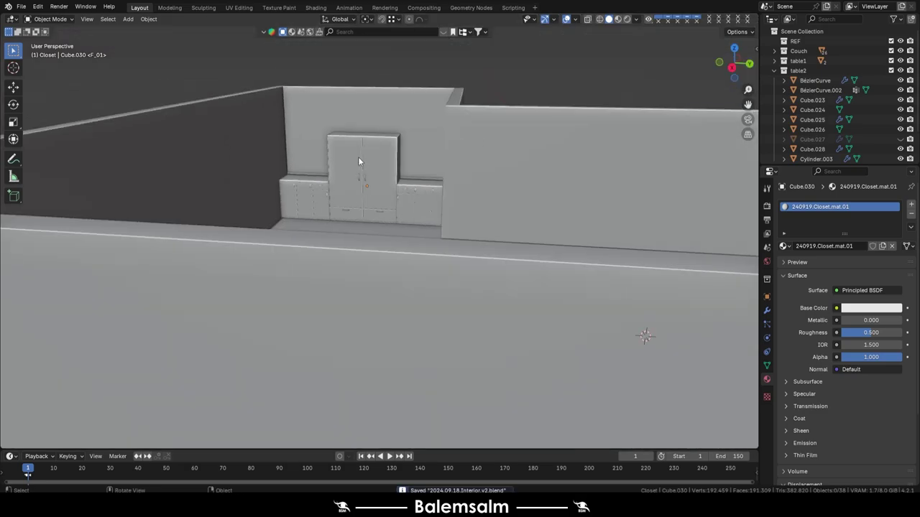
{"action": "scroll", "coordinate": [359, 156], "scroll_direction": "down", "scroll_amount": 5}
{"action": "middle_click_drag", "start_coordinate": [364, 156], "coordinate": [471, 234]}
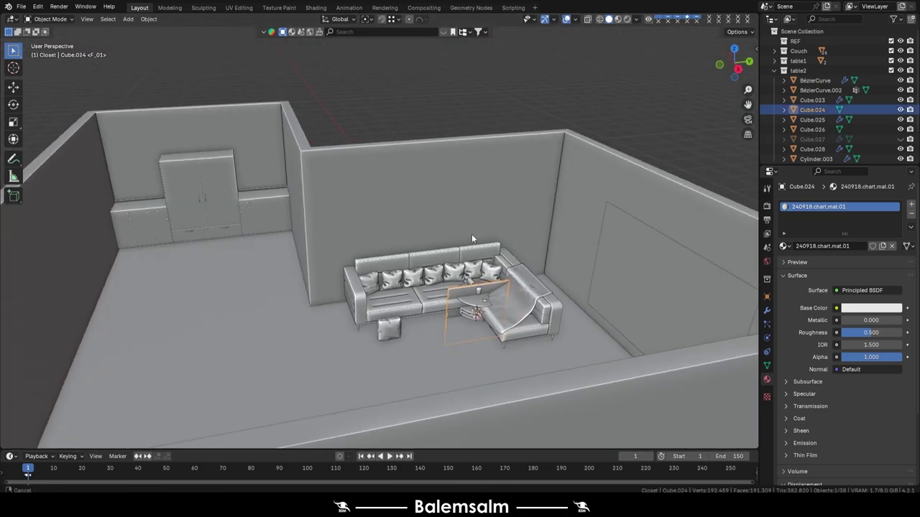
{"action": "left_click", "coordinate": [525, 160]}
{"action": "middle_click_drag", "start_coordinate": [525, 161], "coordinate": [431, 187]}
{"action": "scroll", "coordinate": [404, 183], "scroll_direction": "up", "scroll_amount": 4}
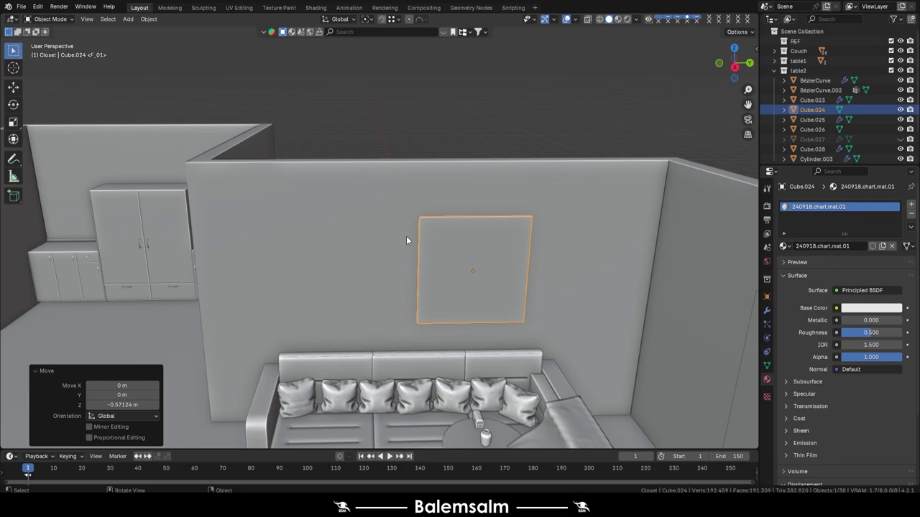
{"action": "scroll", "coordinate": [405, 241], "scroll_direction": "down", "scroll_amount": 3}
Step: Move the Cube.024 square panel along Y until it sits flat against the wall
{"action": "key", "text": "g"}
{"action": "key", "text": "y"}
{"action": "left_click", "coordinate": [329, 302]}
{"action": "mouse_move", "coordinate": [329, 302]}
{"action": "middle_mouse_down"}
{"action": "mouse_move", "coordinate": [376, 255]}
{"action": "mouse_move", "coordinate": [367, 215]}
{"action": "middle_mouse_up"}
{"action": "scroll", "coordinate": [338, 243], "scroll_direction": "down", "scroll_amount": 2}
{"action": "scroll", "coordinate": [329, 271], "scroll_direction": "up", "scroll_amount": 2}
{"action": "key", "text": "g"}
{"action": "key", "text": "y"}
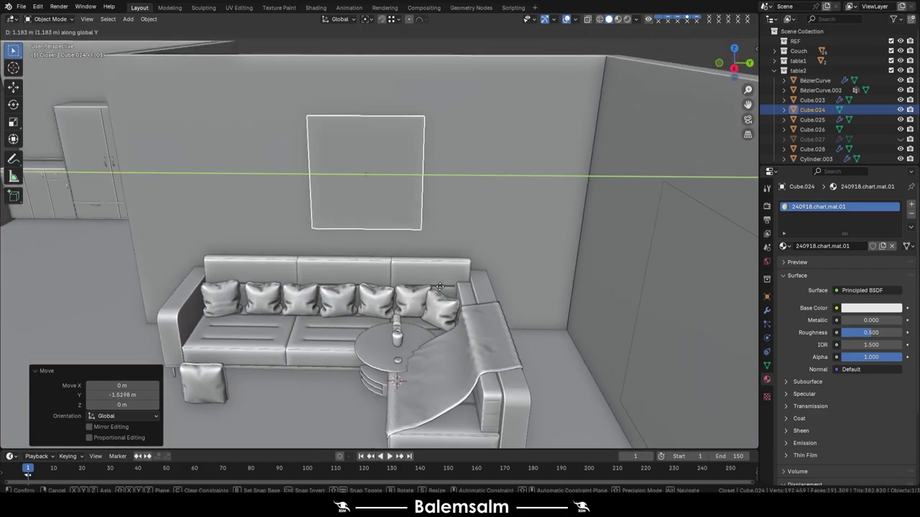
{"action": "left_click", "coordinate": [419, 254]}
Step: Reposition the round coffee table beside the couch
{"action": "key", "text": "KP_1"}
{"action": "key", "text": "KP_7"}
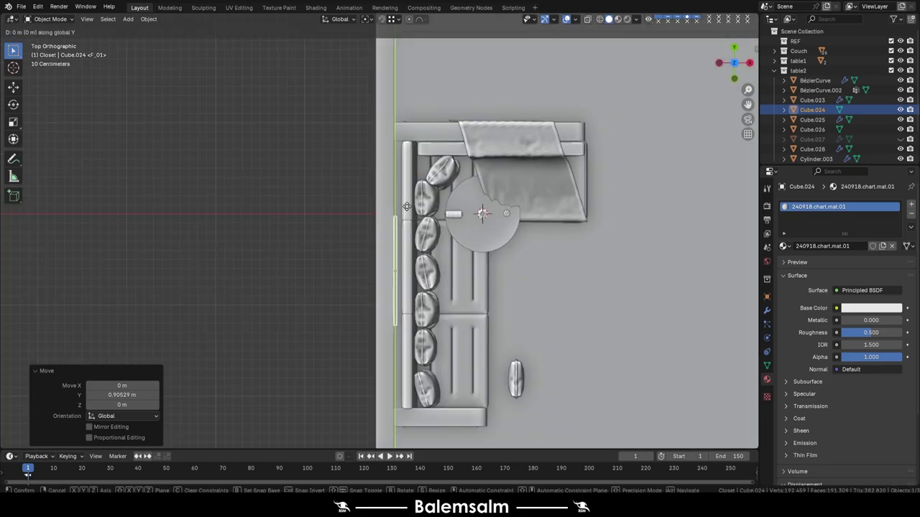
{"action": "mouse_move", "coordinate": [389, 198]}
{"action": "middle_mouse_down"}
{"action": "mouse_move", "coordinate": [319, 156]}
{"action": "mouse_move", "coordinate": [378, 241]}
{"action": "middle_mouse_up"}
{"action": "scroll", "coordinate": [378, 235], "scroll_direction": "up", "scroll_amount": 3}
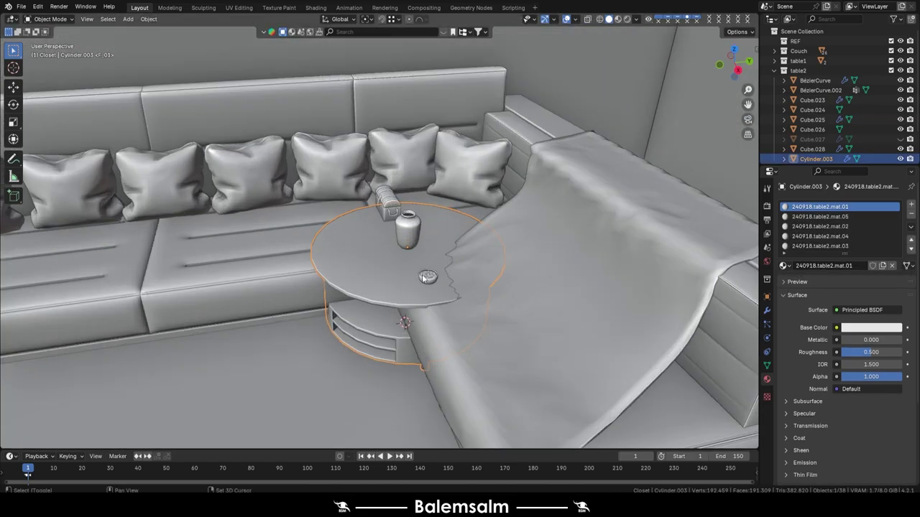
{"action": "left_click", "coordinate": [392, 288]}
{"action": "scroll", "coordinate": [392, 287], "scroll_direction": "down", "scroll_amount": 3}
{"action": "key", "text": "KP_7"}
{"action": "key", "text": "g"}
{"action": "left_click", "coordinate": [482, 232]}
{"action": "mouse_move", "coordinate": [481, 231]}
{"action": "middle_mouse_down"}
{"action": "mouse_move", "coordinate": [402, 273]}
{"action": "mouse_move", "coordinate": [340, 141]}
{"action": "middle_mouse_up"}
Step: Duplicate the candle and place the copy beside the vase
{"action": "left_click", "coordinate": [282, 287]}
{"action": "scroll", "coordinate": [376, 258], "scroll_direction": "up", "scroll_amount": 5}
{"action": "left_click", "coordinate": [495, 199]}
{"action": "key", "text": "shift+d"}
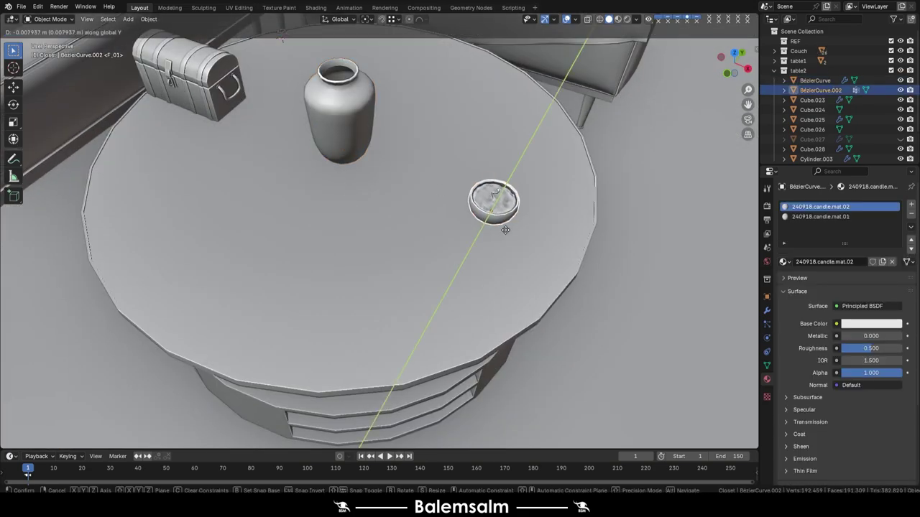
{"action": "left_click", "coordinate": [425, 155]}
{"action": "key", "text": "KP_7"}
Step: Move the chest and rotate it a quarter turn on the tabletop
{"action": "left_click", "coordinate": [108, 180]}
{"action": "key", "text": "g"}
{"action": "left_click", "coordinate": [322, 263]}
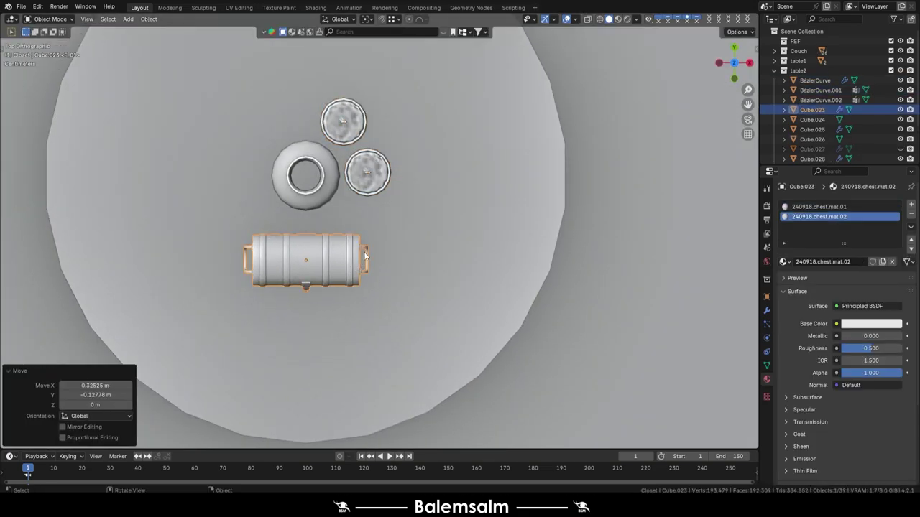
{"action": "key", "text": "r"}
{"action": "scroll", "coordinate": [374, 245], "scroll_direction": "down", "scroll_amount": 5}
{"action": "middle_click_drag", "start_coordinate": [374, 245], "coordinate": [595, 138]}
{"action": "key", "text": "KP_7"}
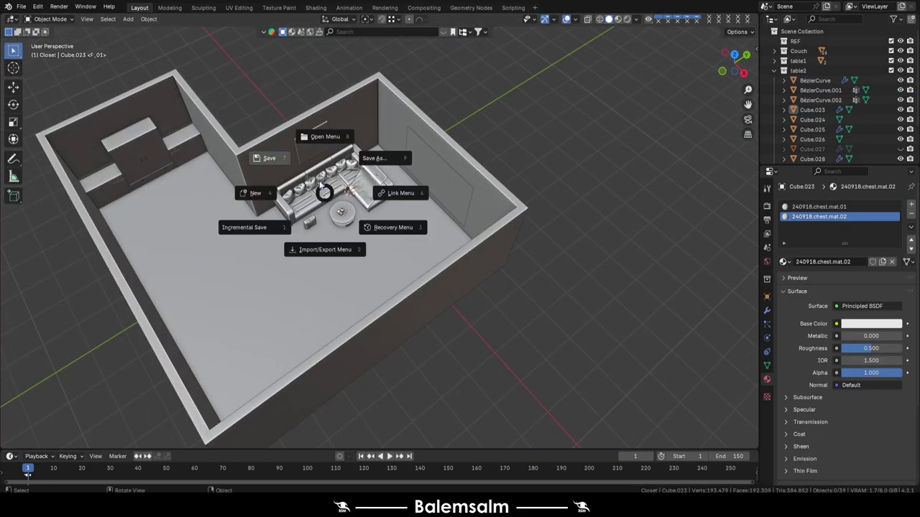
{"action": "key", "text": "alt+a"}
Step: Save the file and frame the scene camera on the sofa and coffee table
{"action": "key", "text": "ctrl+s"}
{"action": "mouse_move", "coordinate": [316, 208]}
{"action": "middle_mouse_down"}
{"action": "mouse_move", "coordinate": [222, 142]}
{"action": "mouse_move", "coordinate": [422, 161]}
{"action": "mouse_move", "coordinate": [237, 122]}
{"action": "mouse_move", "coordinate": [232, 162]}
{"action": "mouse_move", "coordinate": [344, 161]}
{"action": "mouse_move", "coordinate": [218, 153]}
{"action": "mouse_move", "coordinate": [325, 41]}
{"action": "mouse_move", "coordinate": [344, 74]}
{"action": "middle_mouse_up"}
{"action": "mouse_move", "coordinate": [356, 111]}
{"action": "middle_mouse_down"}
{"action": "mouse_move", "coordinate": [306, 170]}
{"action": "mouse_move", "coordinate": [355, 204]}
{"action": "middle_mouse_up"}
{"action": "mouse_move", "coordinate": [329, 176]}
{"action": "middle_mouse_down"}
{"action": "mouse_move", "coordinate": [316, 167]}
{"action": "mouse_move", "coordinate": [461, 155]}
{"action": "mouse_move", "coordinate": [325, 200]}
{"action": "mouse_move", "coordinate": [368, 224]}
{"action": "mouse_move", "coordinate": [353, 225]}
{"action": "mouse_move", "coordinate": [349, 168]}
{"action": "mouse_move", "coordinate": [362, 200]}
{"action": "middle_mouse_up"}
{"action": "key", "text": "KP_0"}
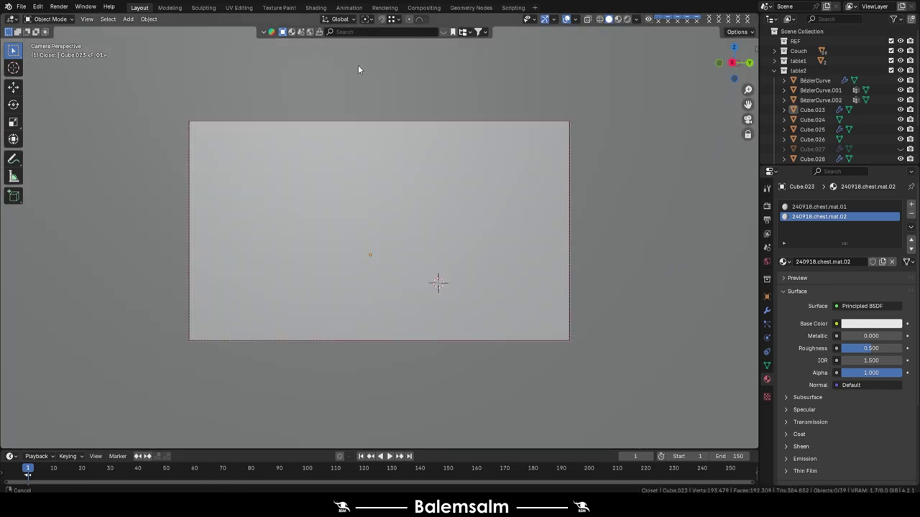
{"action": "mouse_move", "coordinate": [357, 69]}
{"action": "middle_mouse_down"}
{"action": "mouse_move", "coordinate": [361, 201]}
{"action": "mouse_move", "coordinate": [349, 232]}
{"action": "mouse_move", "coordinate": [354, 193]}
{"action": "mouse_move", "coordinate": [501, 123]}
{"action": "middle_mouse_up"}
Step: Preview in Rendered shading while swinging the camera around the sofa
{"action": "left_click", "coordinate": [628, 19]}
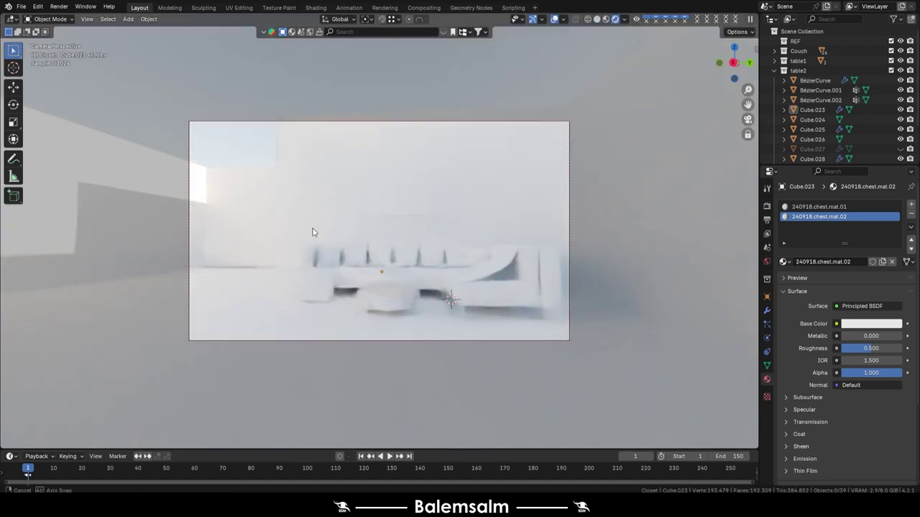
{"action": "mouse_move", "coordinate": [313, 232]}
{"action": "middle_mouse_down"}
{"action": "mouse_move", "coordinate": [296, 216]}
{"action": "mouse_move", "coordinate": [336, 220]}
{"action": "mouse_move", "coordinate": [347, 234]}
{"action": "mouse_move", "coordinate": [388, 227]}
{"action": "middle_mouse_up"}
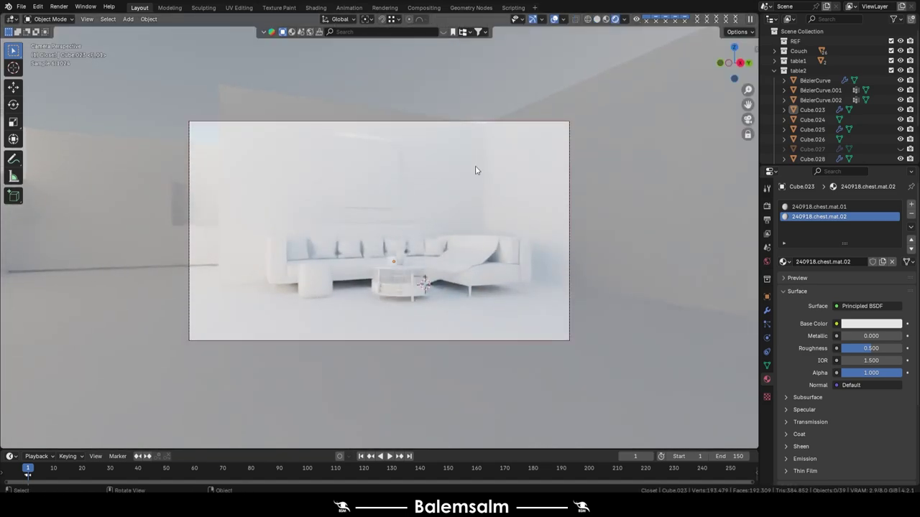
{"action": "left_click", "coordinate": [578, 175]}
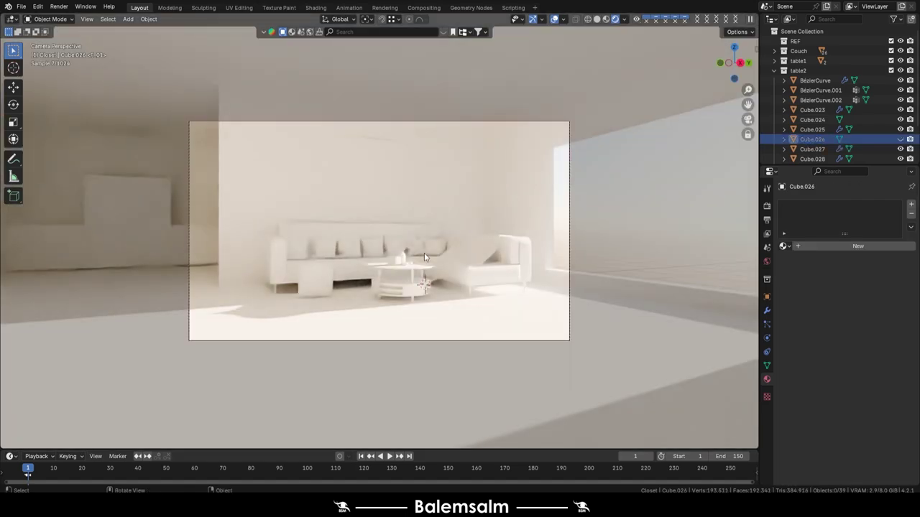
{"action": "middle_click_drag", "start_coordinate": [577, 175], "coordinate": [408, 257]}
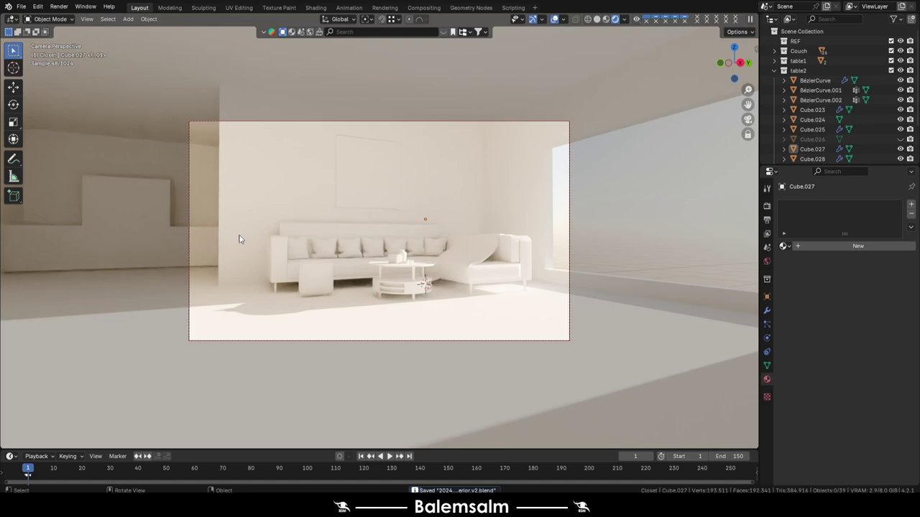
{"action": "mouse_move", "coordinate": [240, 239]}
{"action": "middle_mouse_down"}
{"action": "mouse_move", "coordinate": [204, 233]}
{"action": "mouse_move", "coordinate": [302, 264]}
{"action": "mouse_move", "coordinate": [290, 261]}
{"action": "middle_mouse_up"}
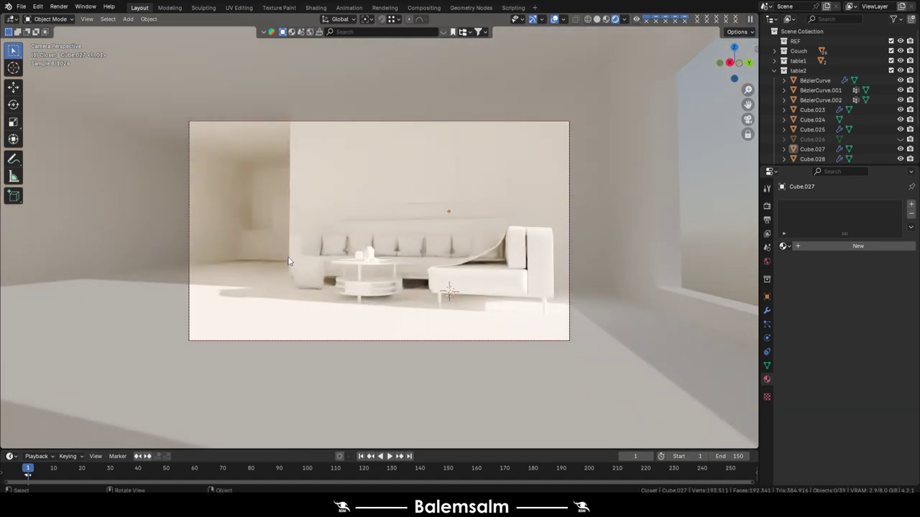
Step: Return to Solid shading and collapse the table2 collection in the Outliner
{"action": "left_click", "coordinate": [597, 19]}
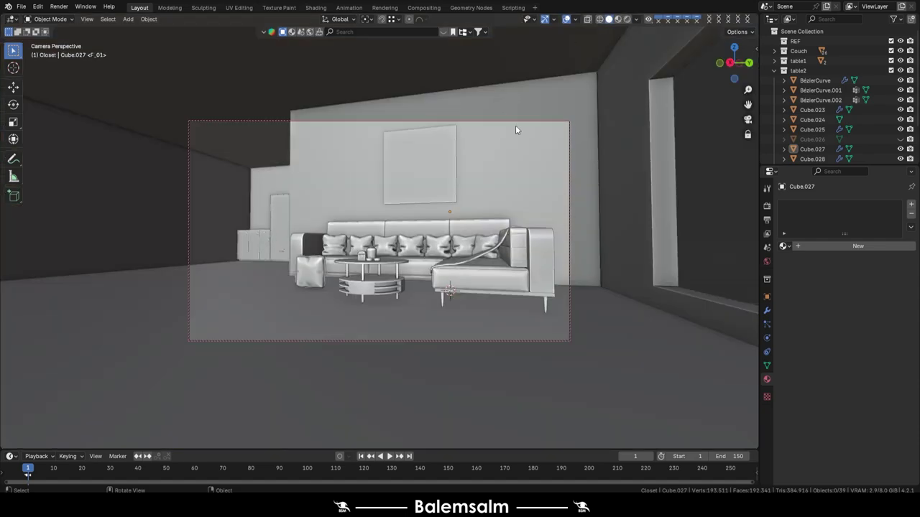
{"action": "left_click", "coordinate": [774, 70]}
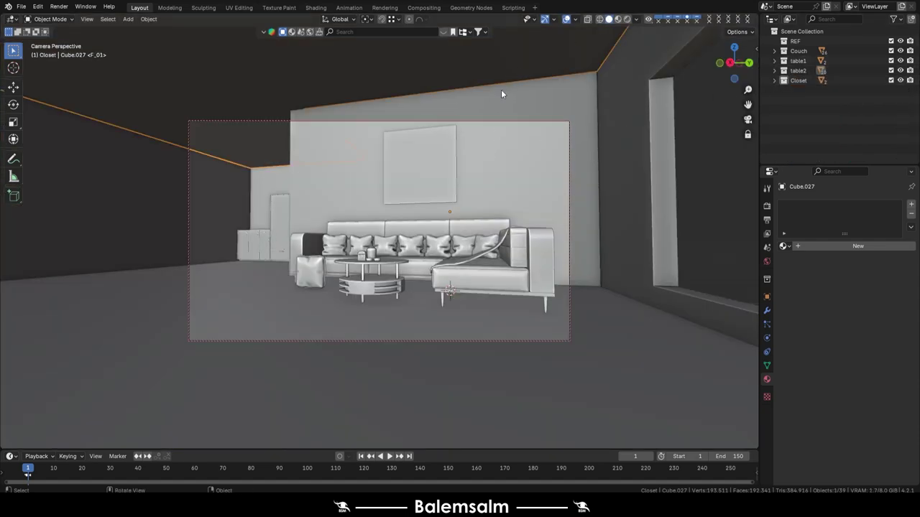
{"action": "middle_click_drag", "start_coordinate": [576, 165], "coordinate": [429, 356]}
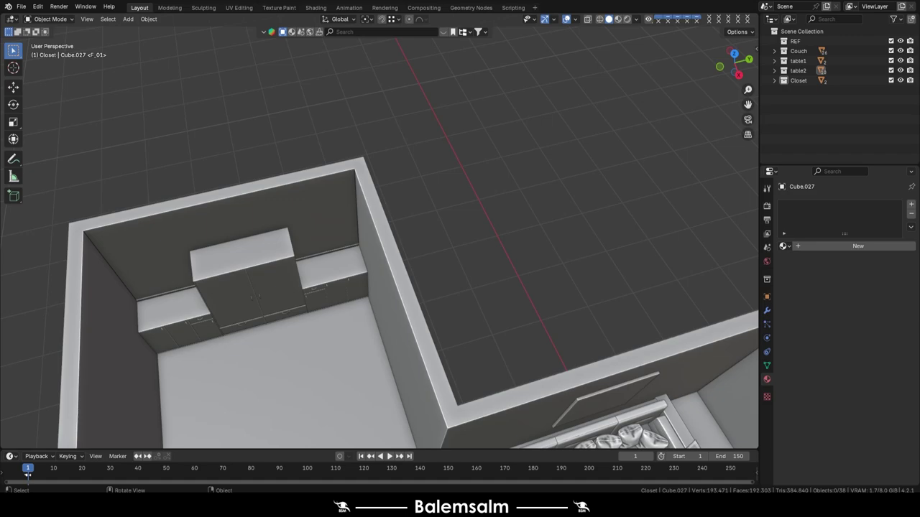
Step: Add a new cube to the room scene
{"action": "scroll", "coordinate": [242, 134], "scroll_direction": "down", "scroll_amount": 5}
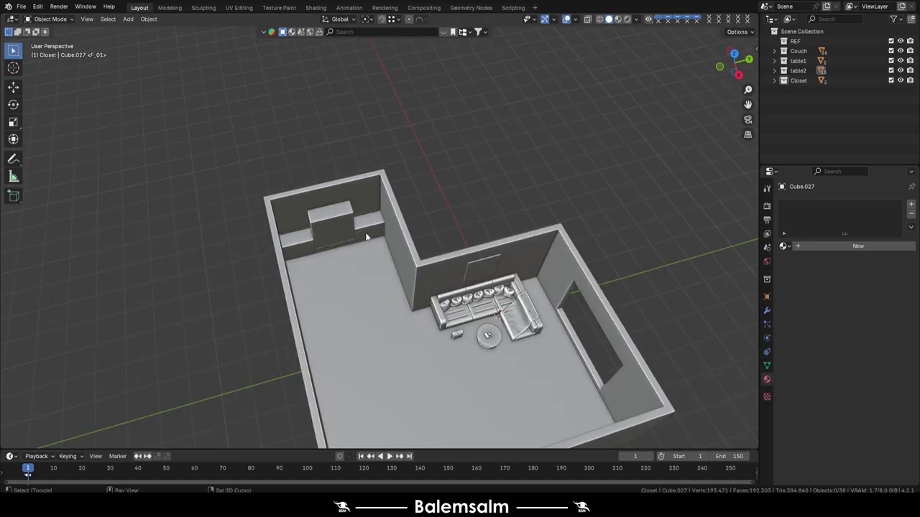
{"action": "scroll", "coordinate": [333, 101], "scroll_direction": "up", "scroll_amount": 3}
{"action": "key", "text": "shift+a"}
{"action": "left_click", "coordinate": [388, 114]}
{"action": "scroll", "coordinate": [696, 236], "scroll_direction": "down", "scroll_amount": 3}
Step: Move the cube into a new collection named diningtable and collapse it in the outliner
{"action": "key", "text": "m"}
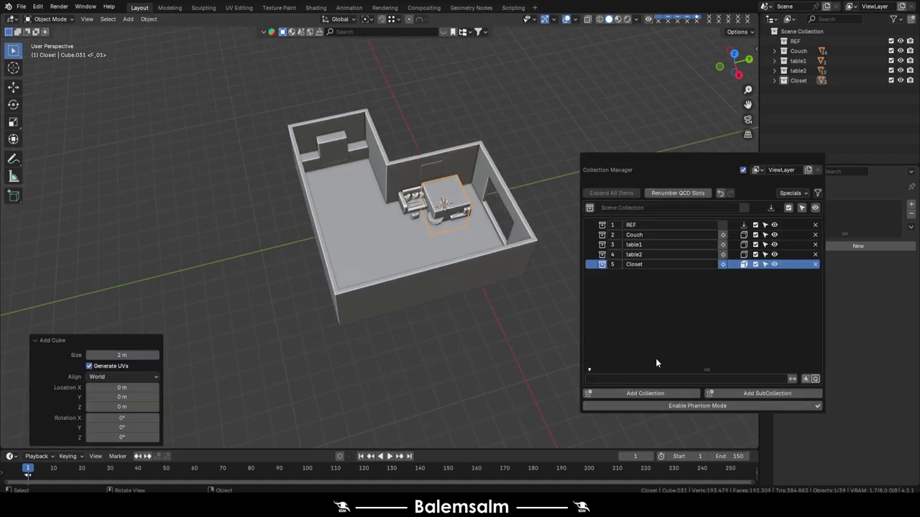
{"action": "left_click", "coordinate": [644, 393]}
{"action": "type", "text": "diningtable"}
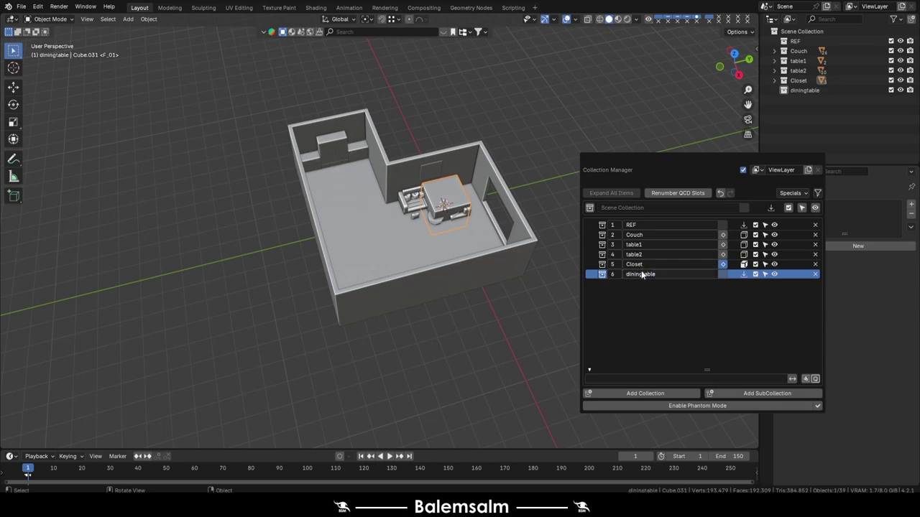
{"action": "left_click", "coordinate": [723, 273]}
{"action": "mouse_move", "coordinate": [340, 158]}
{"action": "middle_mouse_down"}
{"action": "mouse_move", "coordinate": [410, 199]}
{"action": "mouse_move", "coordinate": [412, 228]}
{"action": "middle_mouse_up"}
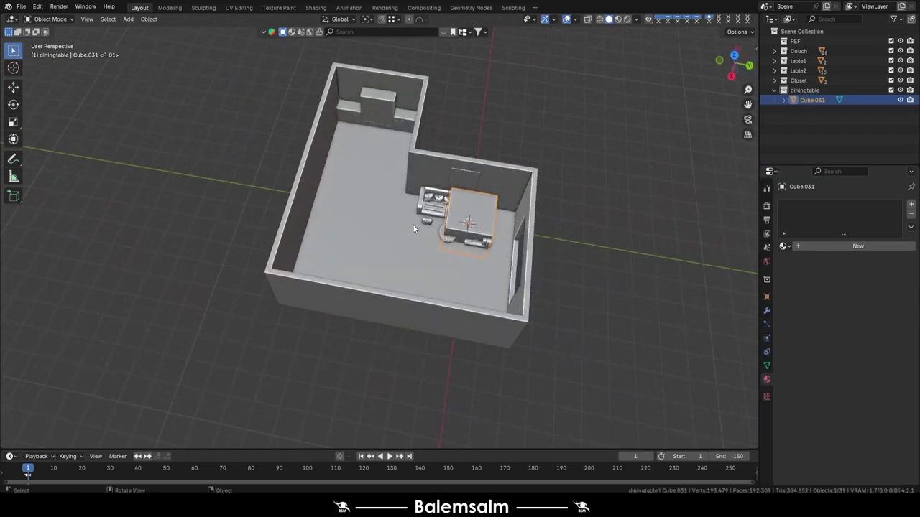
{"action": "scroll", "coordinate": [412, 228], "scroll_direction": "up", "scroll_amount": 3}
{"action": "left_click", "coordinate": [774, 90]}
Step: Isolate the new cube in local view
{"action": "scroll", "coordinate": [408, 176], "scroll_direction": "down", "scroll_amount": 3}
{"action": "middle_click_drag", "start_coordinate": [409, 176], "coordinate": [380, 260]}
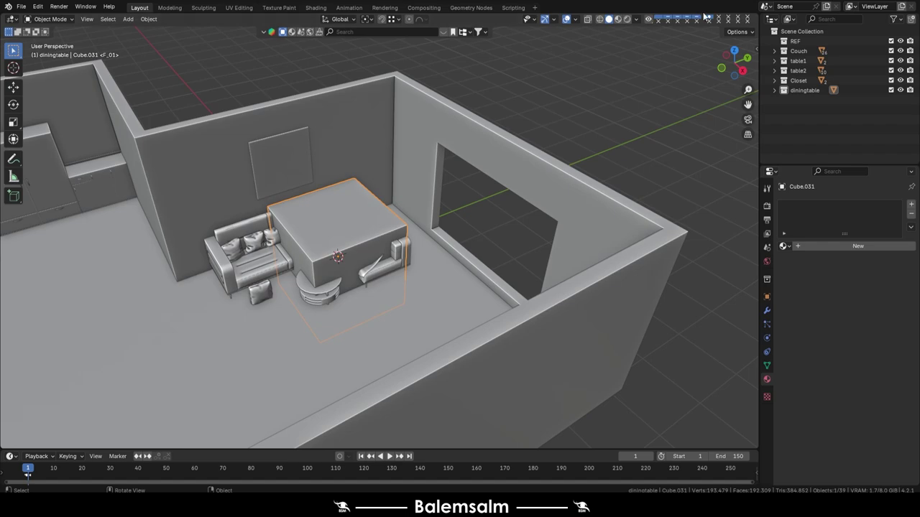
{"action": "mouse_move", "coordinate": [503, 180]}
{"action": "middle_mouse_down"}
{"action": "mouse_move", "coordinate": [429, 242]}
{"action": "mouse_move", "coordinate": [335, 207]}
{"action": "middle_mouse_up"}
{"action": "key", "text": "KP_Divide"}
Step: Raise the cube 1 m along the Z axis
{"action": "key", "text": "g"}
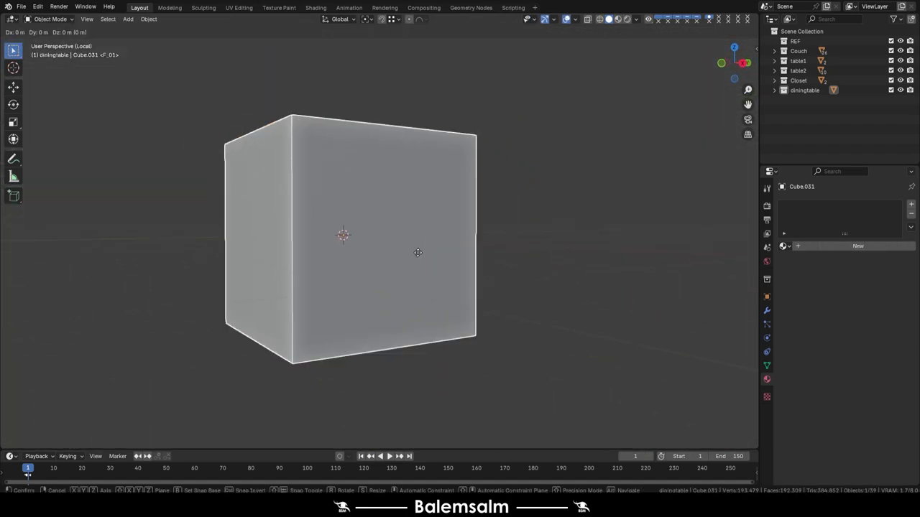
{"action": "key", "text": "z"}
{"action": "key", "text": "1"}
{"action": "key", "text": "Return"}
Step: Set the scene's length units to Centimeters
{"action": "left_click", "coordinate": [767, 247]}
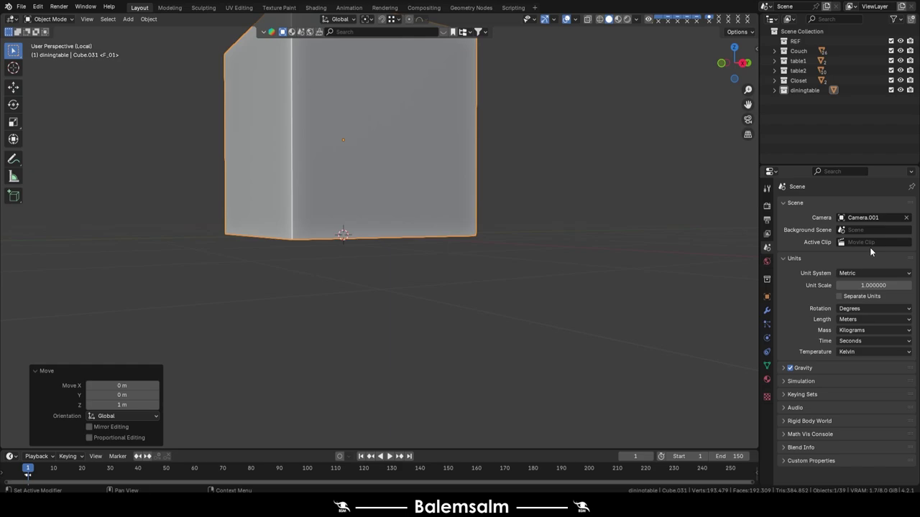
{"action": "left_click", "coordinate": [858, 320]}
{"action": "left_click", "coordinate": [862, 365]}
{"action": "middle_click_drag", "start_coordinate": [402, 244], "coordinate": [322, 231]}
Step: In Edit Mode, flatten the cube's top face and raise it to 72 cm
{"action": "key", "text": "Tab"}
{"action": "key", "text": "alt+a"}
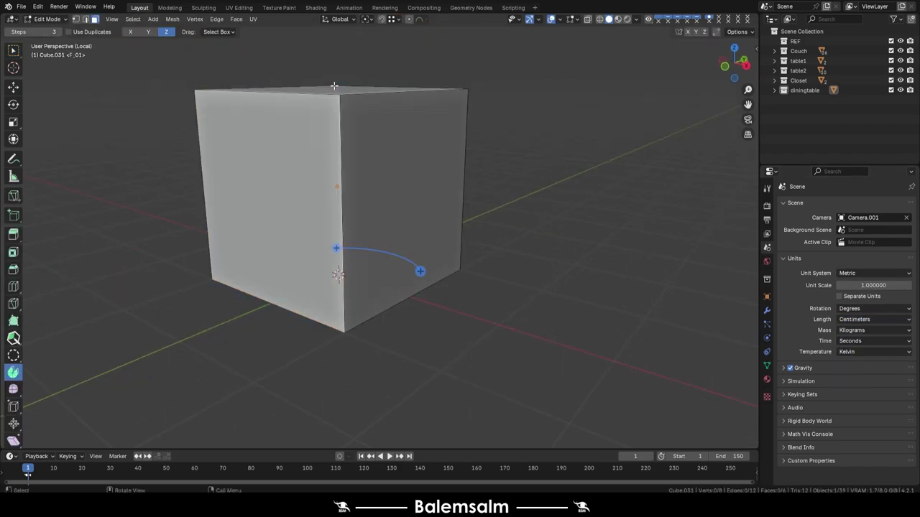
{"action": "left_click", "coordinate": [334, 88]}
{"action": "key", "text": "g"}
{"action": "key", "text": "g"}
{"action": "left_click", "coordinate": [290, 348]}
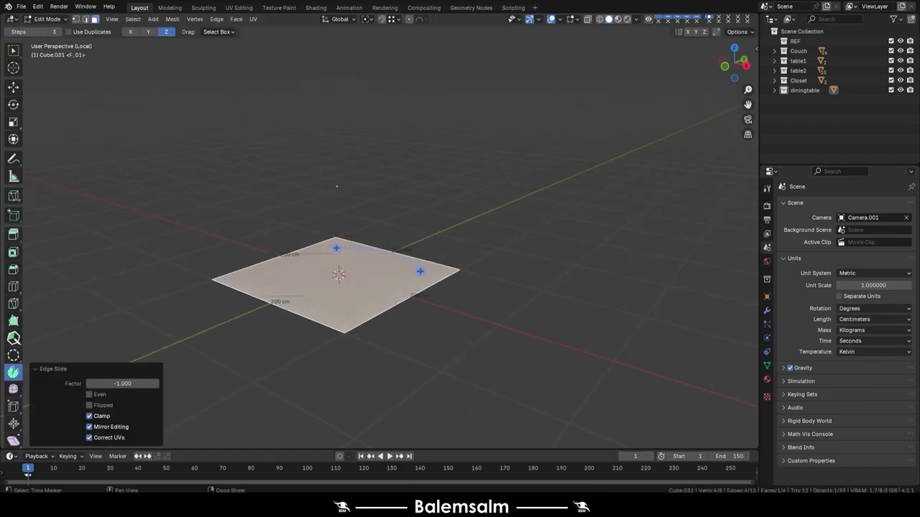
{"action": "type", "text": "72"}
{"action": "key", "text": "Return"}
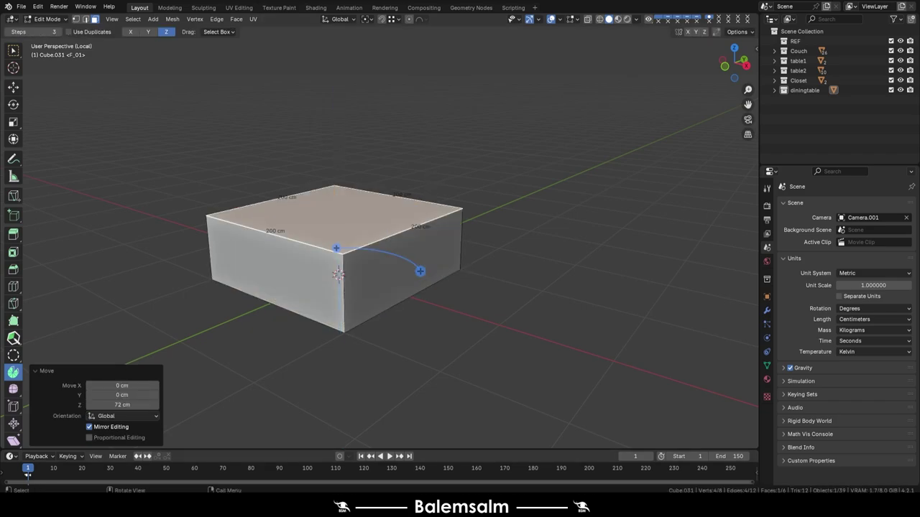
Step: Undo the raise, move the selection −80 cm along Y, then redo it as 120 cm along X
{"action": "key", "text": "ctrl+z"}
{"action": "type", "text": "gy-80"}
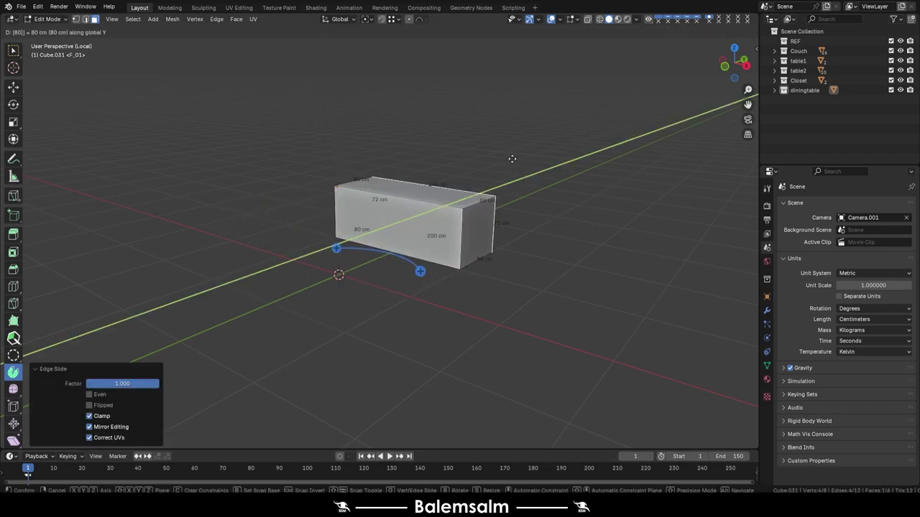
{"action": "key", "text": "Return"}
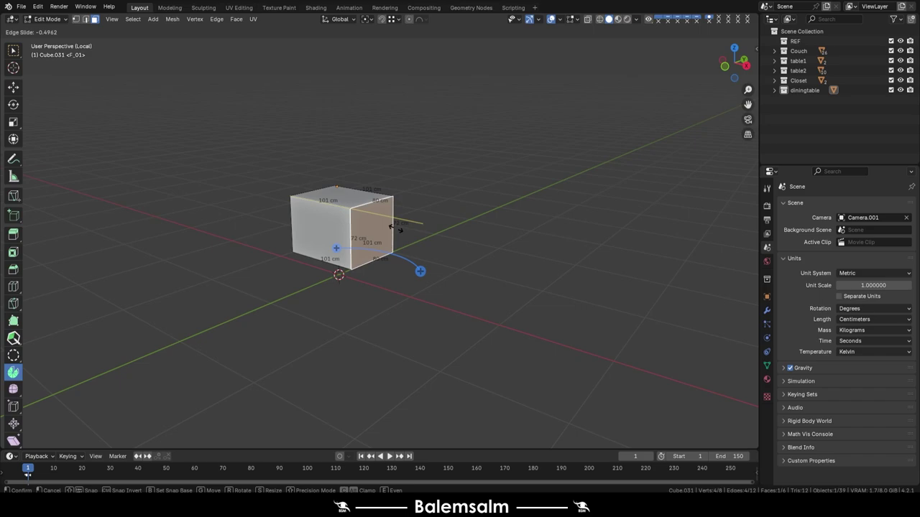
{"action": "key", "text": "ctrl+z"}
{"action": "type", "text": "gyx120"}
{"action": "key", "text": "Return"}
{"action": "middle_click_drag", "start_coordinate": [266, 202], "coordinate": [353, 184]}
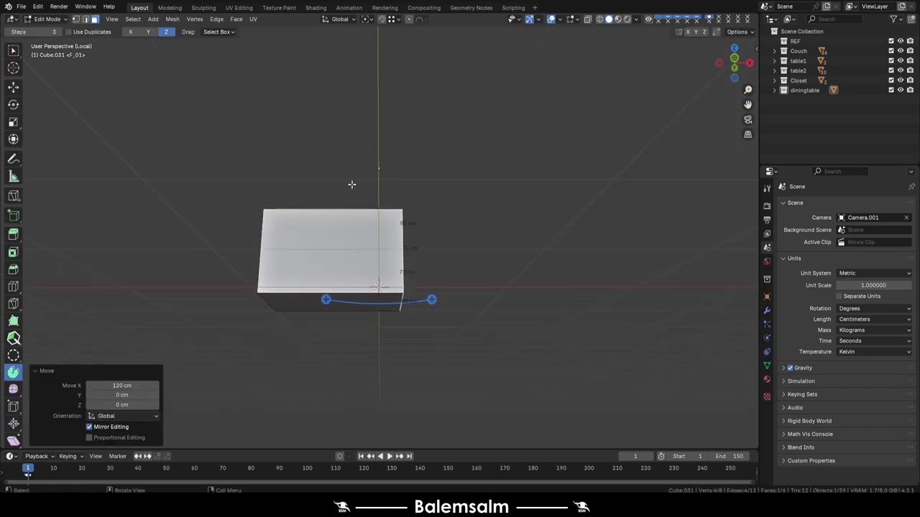
{"action": "scroll", "coordinate": [353, 185], "scroll_direction": "up", "scroll_amount": 4}
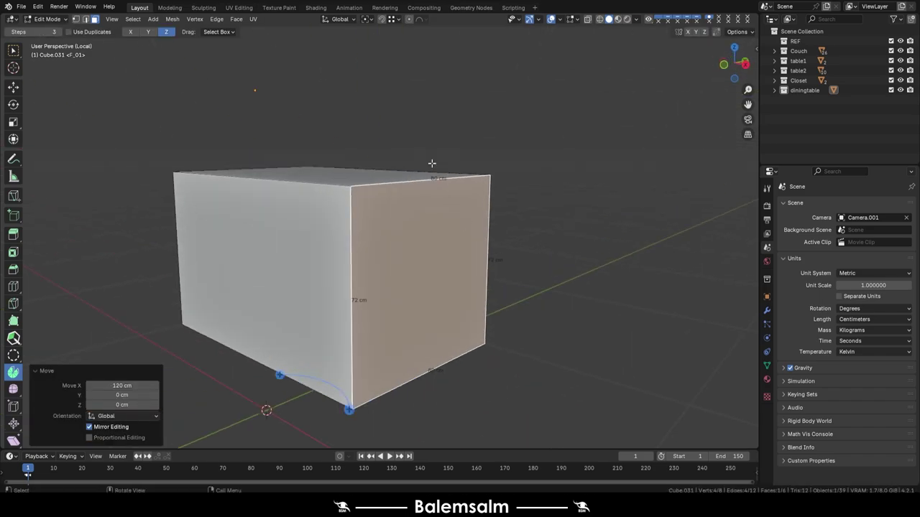
{"action": "scroll", "coordinate": [431, 163], "scroll_direction": "down", "scroll_amount": 5}
Step: Back in Object Mode, set the block's origin to its surface centre of mass
{"action": "key", "text": "Tab"}
{"action": "right_click", "coordinate": [405, 188]}
{"action": "left_click", "coordinate": [491, 214]}
{"action": "left_click", "coordinate": [737, 32]}
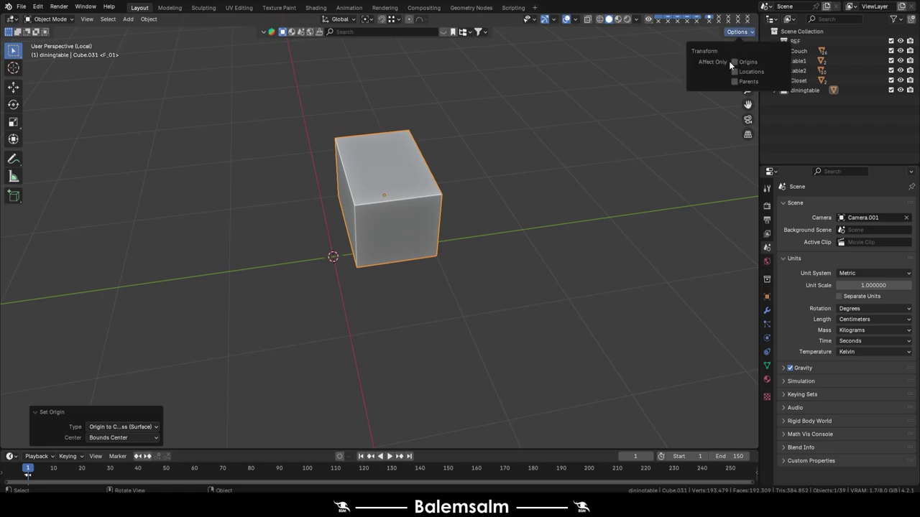
{"action": "left_click", "coordinate": [733, 61]}
{"action": "left_click", "coordinate": [734, 62]}
Step: Select the reference box and set its viewport Display As to Wire
{"action": "middle_click_drag", "start_coordinate": [435, 179], "coordinate": [449, 121]}
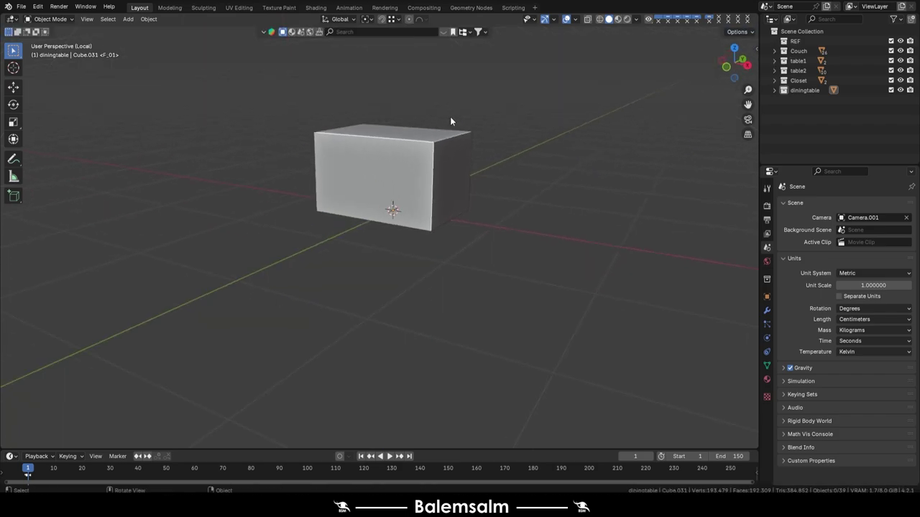
{"action": "left_click", "coordinate": [464, 139]}
{"action": "key", "text": "KP_Decimal"}
{"action": "left_click", "coordinate": [765, 295]}
{"action": "scroll", "coordinate": [836, 391], "scroll_direction": "down", "scroll_amount": 3}
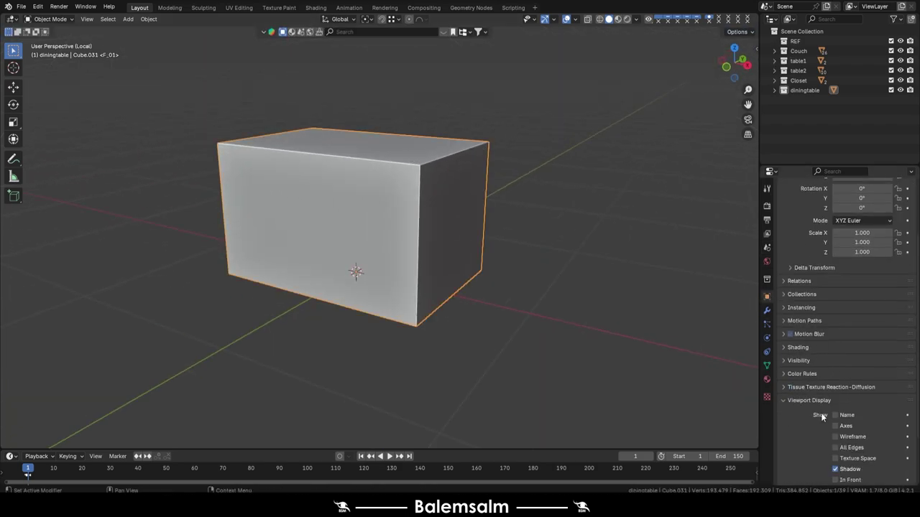
{"action": "scroll", "coordinate": [821, 413], "scroll_direction": "down", "scroll_amount": 2}
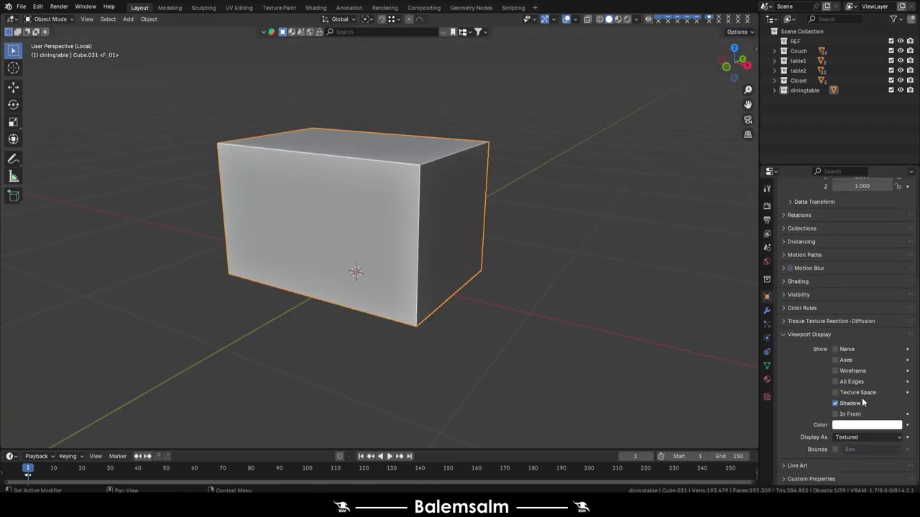
{"action": "left_click", "coordinate": [851, 441]}
{"action": "left_click", "coordinate": [855, 465]}
{"action": "key", "text": "shift+a"}
Step: Add a new cube and, in Edit Mode, drag one of its faces out along X
{"action": "left_click", "coordinate": [546, 168]}
{"action": "key", "text": "Tab"}
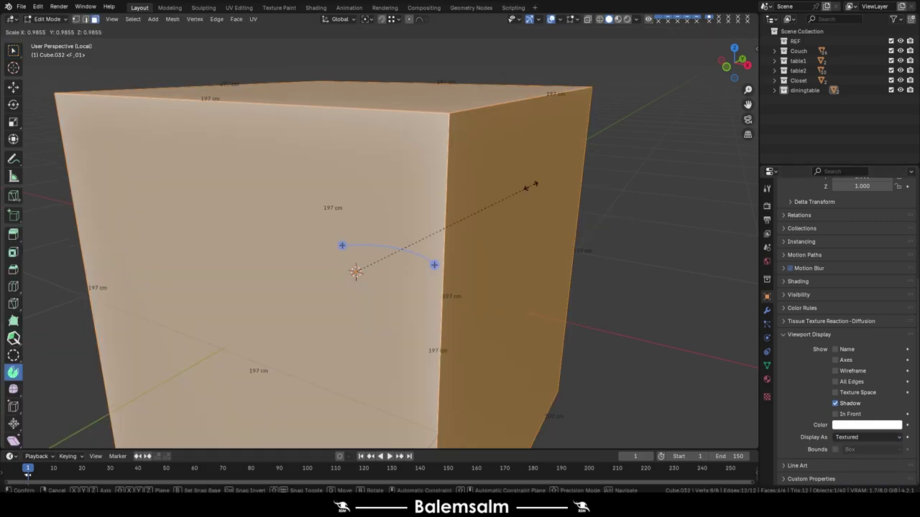
{"action": "middle_click_drag", "start_coordinate": [537, 151], "coordinate": [431, 216]}
{"action": "key", "text": "g"}
{"action": "key", "text": "y"}
{"action": "key", "text": "Escape"}
{"action": "left_click", "coordinate": [400, 316]}
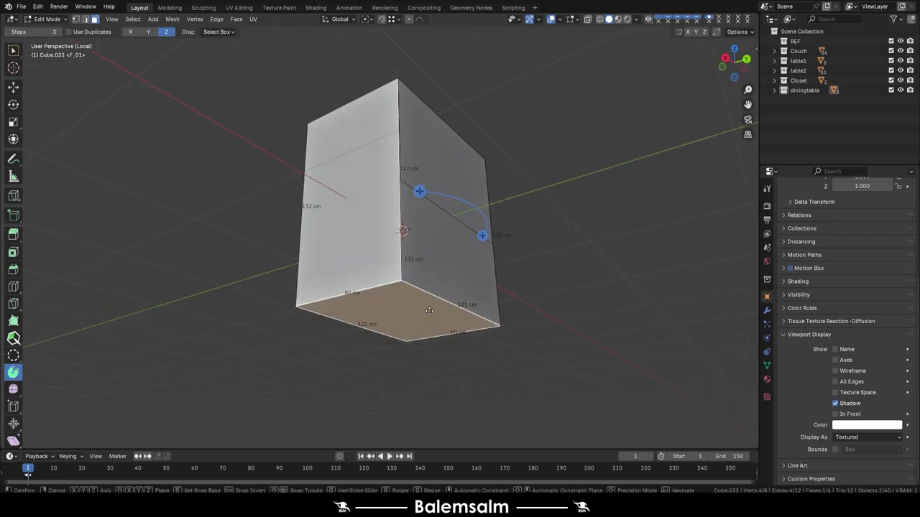
{"action": "key", "text": "g"}
{"action": "key", "text": "x"}
{"action": "left_click", "coordinate": [395, 121]}
Step: Position the slab along X across the top of the wire box
{"action": "middle_click_drag", "start_coordinate": [395, 121], "coordinate": [503, 216]}
{"action": "key", "text": "g"}
{"action": "key", "text": "x"}
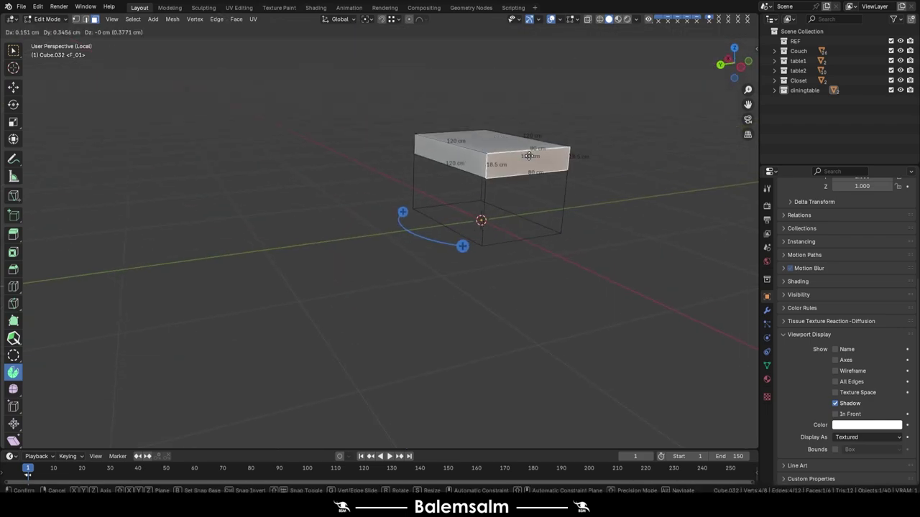
{"action": "left_click", "coordinate": [558, 230]}
{"action": "mouse_move", "coordinate": [559, 230]}
{"action": "middle_mouse_down"}
{"action": "mouse_move", "coordinate": [467, 185]}
{"action": "mouse_move", "coordinate": [452, 261]}
{"action": "middle_mouse_up"}
Step: Move the slab's bottom face −5 cm on Z to make it thin
{"action": "left_click", "coordinate": [328, 185]}
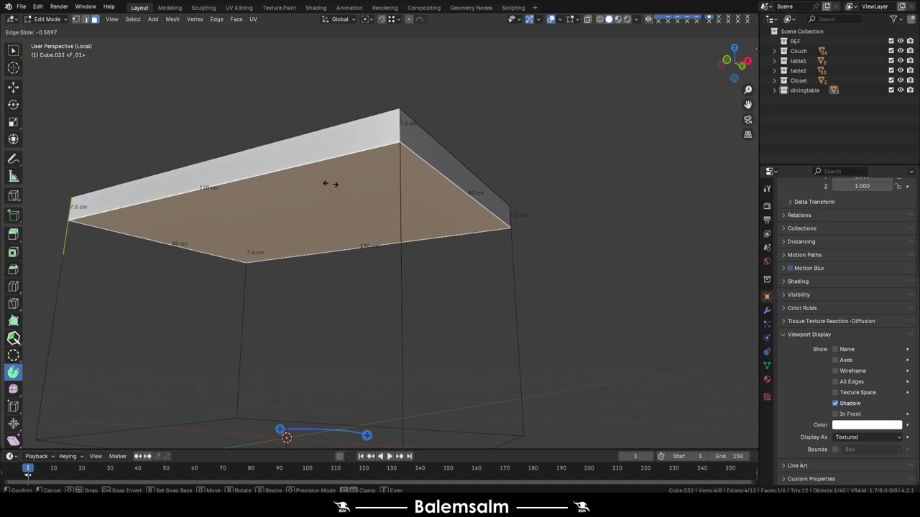
{"action": "key", "text": "g"}
{"action": "key", "text": "g"}
{"action": "left_click", "coordinate": [120, 199]}
{"action": "key", "text": "g"}
{"action": "key", "text": "z"}
{"action": "key", "text": "5"}
{"action": "key", "text": "minus"}
{"action": "key", "text": "Return"}
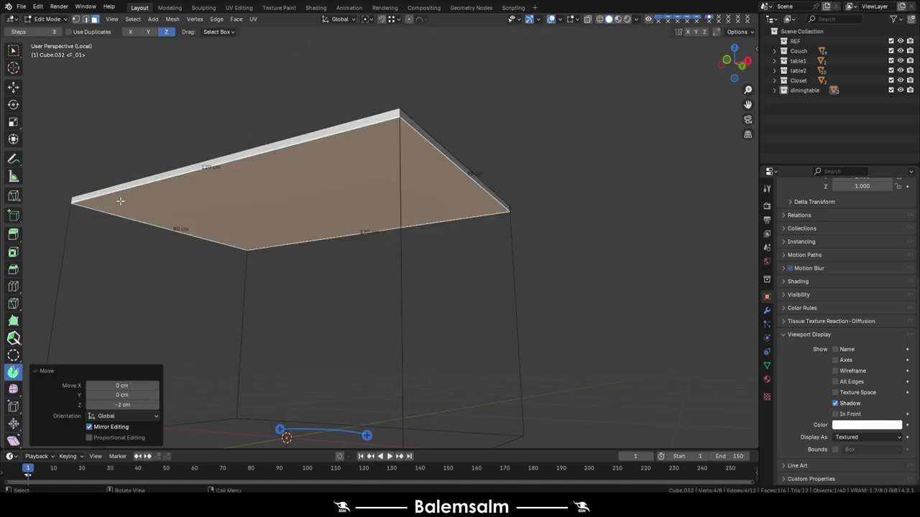
Step: Extrude the slab faces in place and Shrink/Fatten them 1 cm outward
{"action": "mouse_move", "coordinate": [120, 201]}
{"action": "middle_mouse_down"}
{"action": "mouse_move", "coordinate": [266, 139]}
{"action": "mouse_move", "coordinate": [232, 174]}
{"action": "middle_mouse_up"}
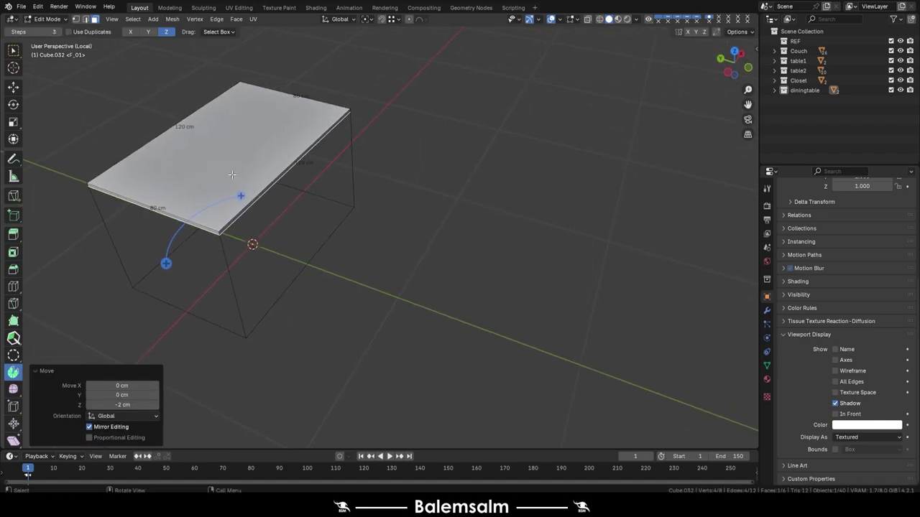
{"action": "scroll", "coordinate": [143, 166], "scroll_direction": "up", "scroll_amount": 3}
{"action": "middle_click_drag", "start_coordinate": [143, 167], "coordinate": [275, 304]}
{"action": "key", "text": "e"}
{"action": "right_click", "coordinate": [275, 304]}
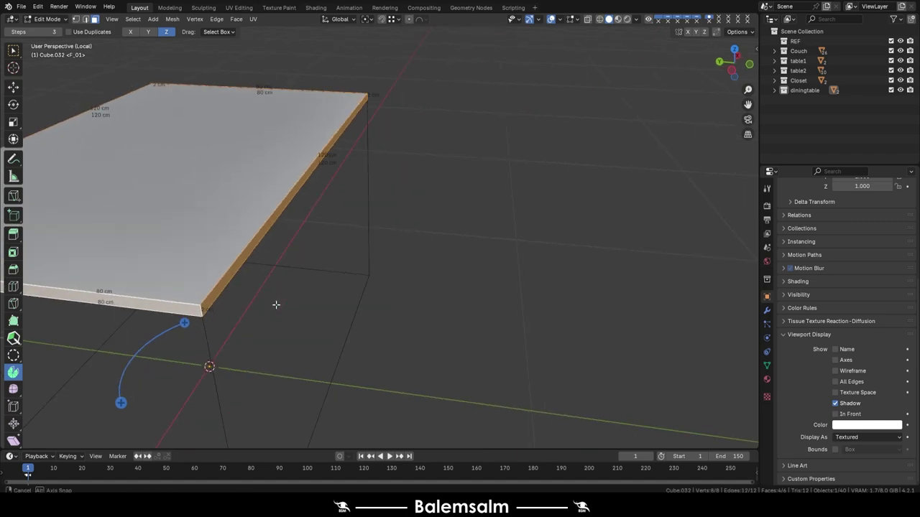
{"action": "key", "text": "alt+s"}
{"action": "left_click", "coordinate": [280, 304]}
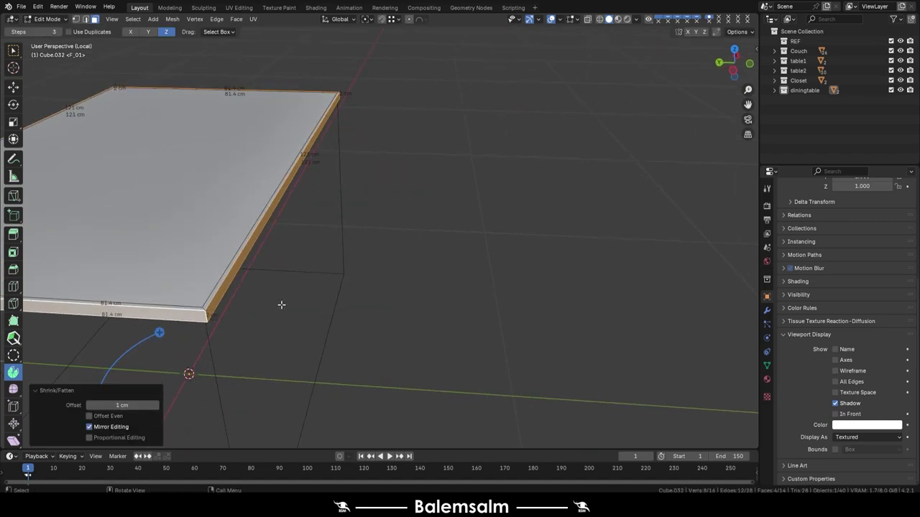
Step: Extrude the faces in place again to form the tabletop rim
{"action": "scroll", "coordinate": [211, 314], "scroll_direction": "up", "scroll_amount": 1}
{"action": "mouse_move", "coordinate": [188, 304]}
{"action": "middle_mouse_down"}
{"action": "mouse_move", "coordinate": [255, 240]}
{"action": "mouse_move", "coordinate": [231, 292]}
{"action": "middle_mouse_up"}
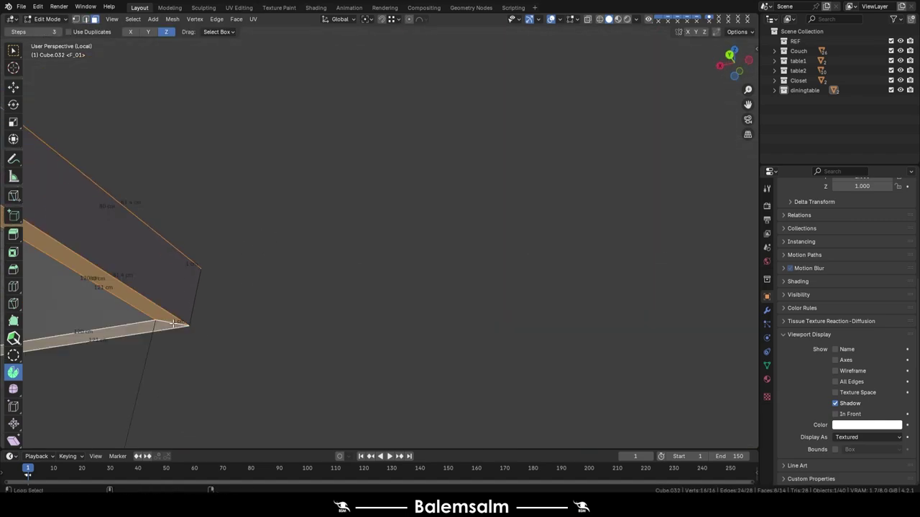
{"action": "key", "text": "e"}
{"action": "right_click", "coordinate": [231, 293]}
{"action": "key", "text": "Return"}
{"action": "scroll", "coordinate": [220, 251], "scroll_direction": "down", "scroll_amount": 3}
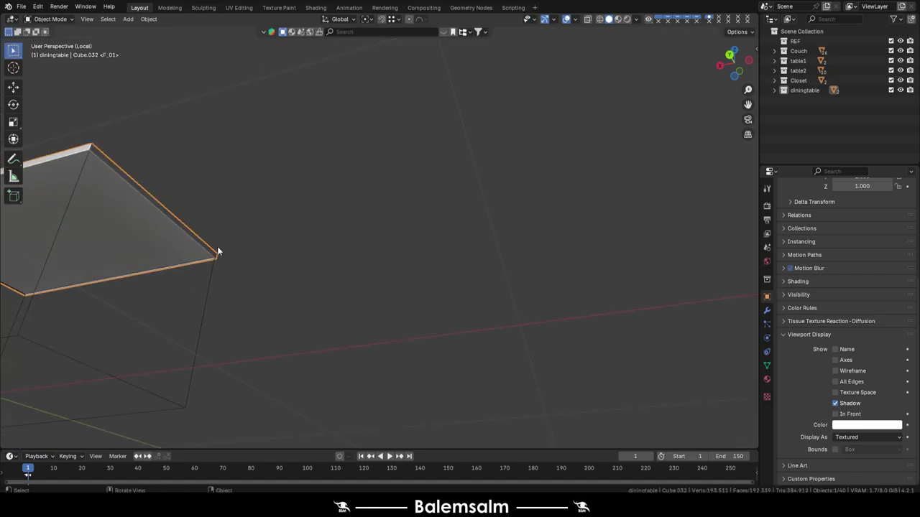
Step: Leave Edit Mode and add another cube for a table leg
{"action": "key", "text": "Tab"}
{"action": "mouse_move", "coordinate": [220, 251]}
{"action": "middle_mouse_down"}
{"action": "mouse_move", "coordinate": [244, 197]}
{"action": "mouse_move", "coordinate": [318, 148]}
{"action": "mouse_move", "coordinate": [384, 220]}
{"action": "mouse_move", "coordinate": [354, 243]}
{"action": "middle_mouse_up"}
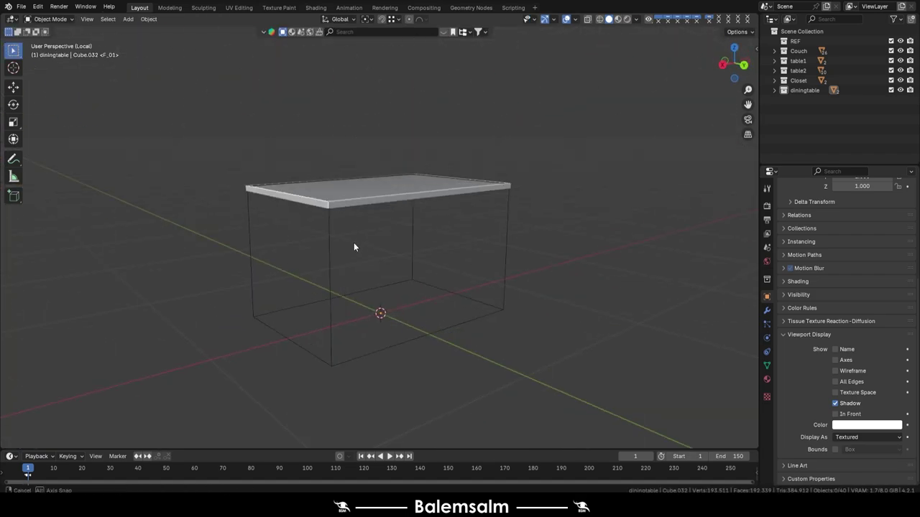
{"action": "key", "text": "shift+a"}
{"action": "left_click", "coordinate": [323, 244]}
{"action": "key", "text": "Tab"}
{"action": "key", "text": "s"}
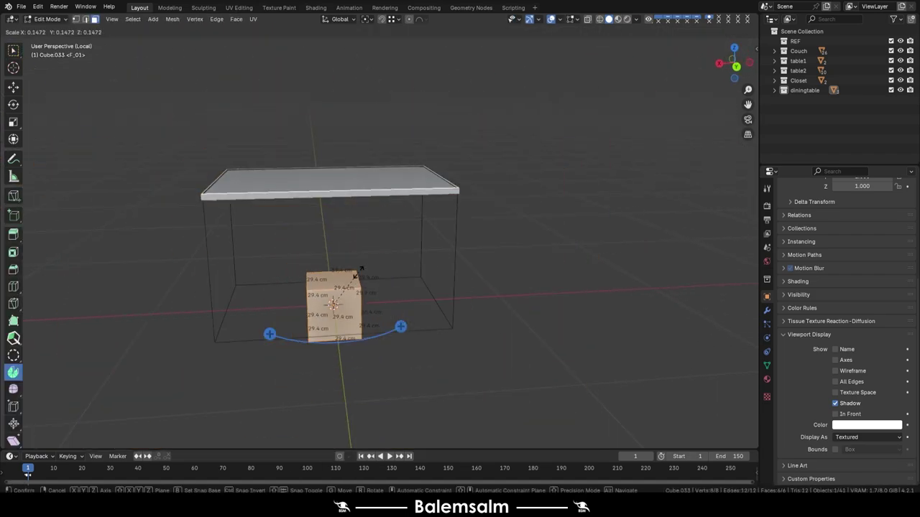
{"action": "key", "text": "Escape"}
{"action": "middle_click_drag", "start_coordinate": [337, 282], "coordinate": [358, 181]}
Step: Flatten the cube, move it 5 cm along X, and narrow it along Y into a thin post
{"action": "key", "text": "g"}
{"action": "key", "text": "g"}
{"action": "left_click", "coordinate": [357, 181]}
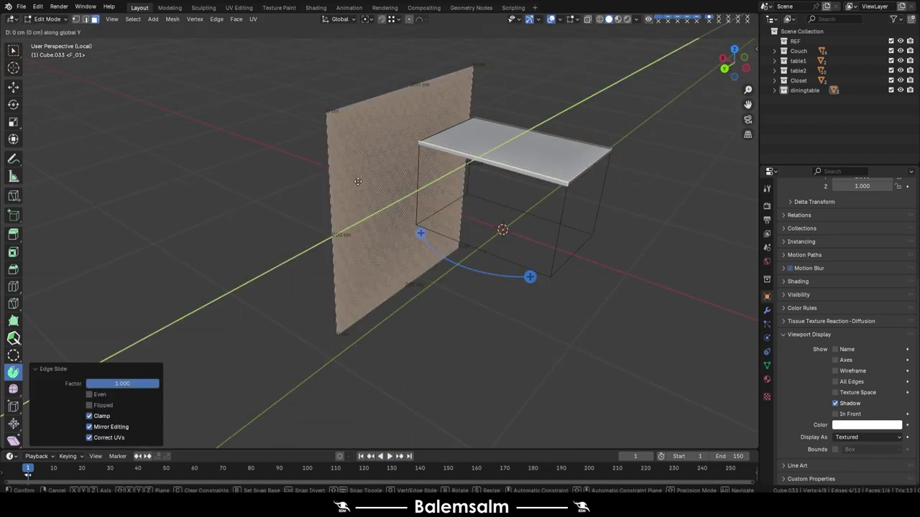
{"action": "type", "text": "gx5"}
{"action": "key", "text": "Return"}
{"action": "key", "text": "g"}
{"action": "key", "text": "y"}
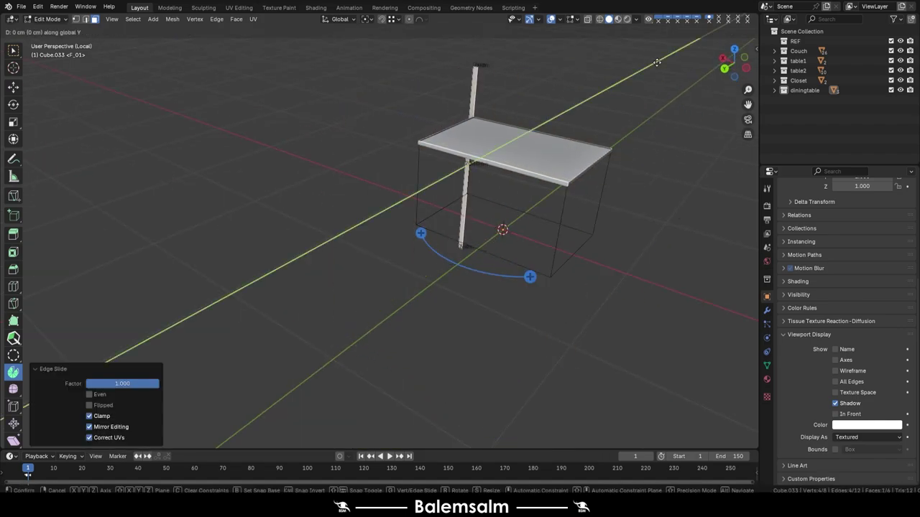
{"action": "type", "text": "-5"}
{"action": "key", "text": "Return"}
Step: Adjust the post's top, then from top view move it under a tabletop corner
{"action": "key", "text": "g"}
{"action": "key", "text": "z"}
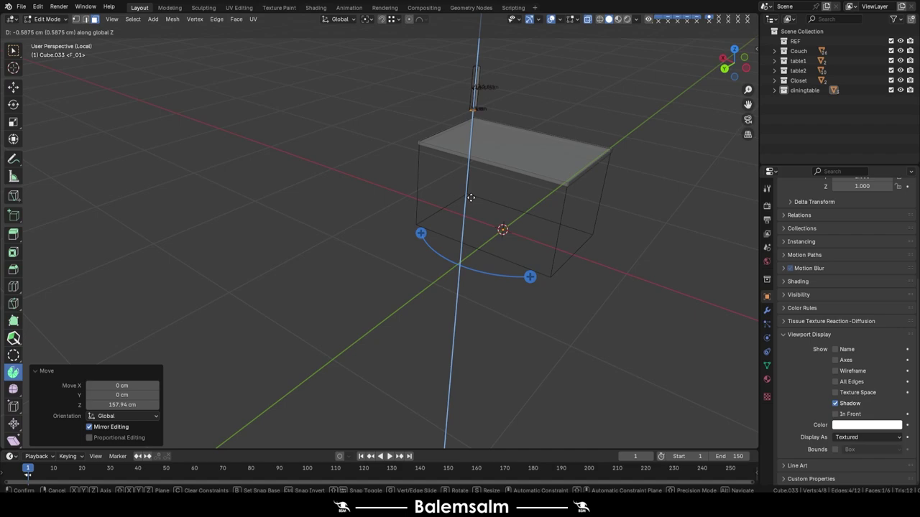
{"action": "middle_click_drag", "start_coordinate": [488, 166], "coordinate": [431, 187]}
{"action": "key", "text": "Tab"}
{"action": "key", "text": "KP_7"}
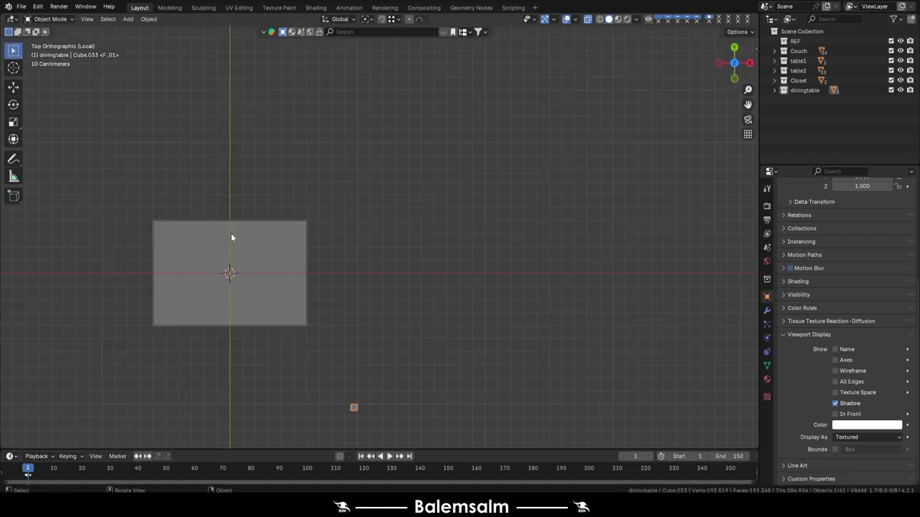
{"action": "key", "text": "g"}
{"action": "left_click", "coordinate": [299, 125]}
Step: Set the leg's origin to the 3D cursor and briefly check face orientation
{"action": "middle_click_drag", "start_coordinate": [299, 125], "coordinate": [297, 199]}
{"action": "right_click", "coordinate": [297, 199]}
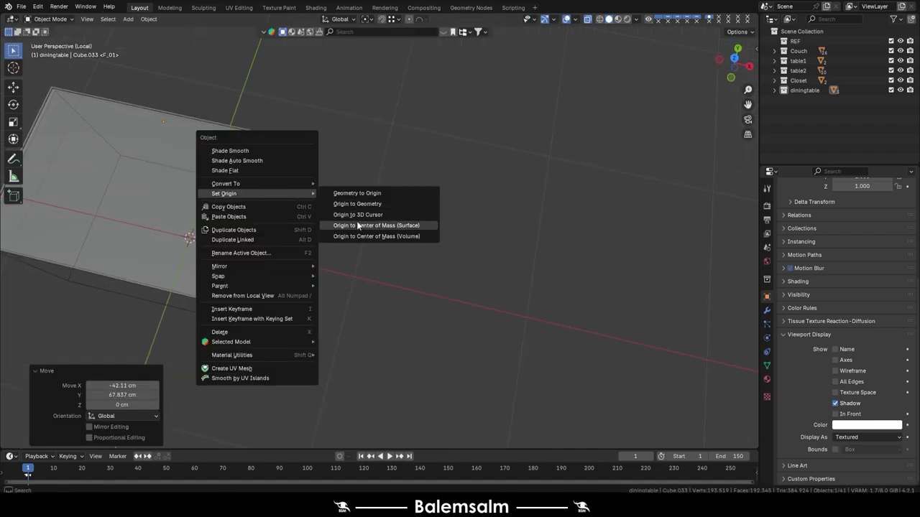
{"action": "left_click", "coordinate": [380, 226]}
{"action": "middle_click_drag", "start_coordinate": [381, 226], "coordinate": [260, 315]}
{"action": "left_click", "coordinate": [559, 21]}
{"action": "left_click", "coordinate": [523, 197]}
{"action": "left_click", "coordinate": [524, 197]}
{"action": "mouse_move", "coordinate": [431, 208]}
{"action": "middle_mouse_down"}
{"action": "mouse_move", "coordinate": [377, 203]}
{"action": "mouse_move", "coordinate": [388, 273]}
{"action": "middle_mouse_up"}
Step: Scale the leg's bottom face to 0.4 so it tapers, checking from the front view
{"action": "key", "text": "Tab"}
{"action": "key", "text": "s"}
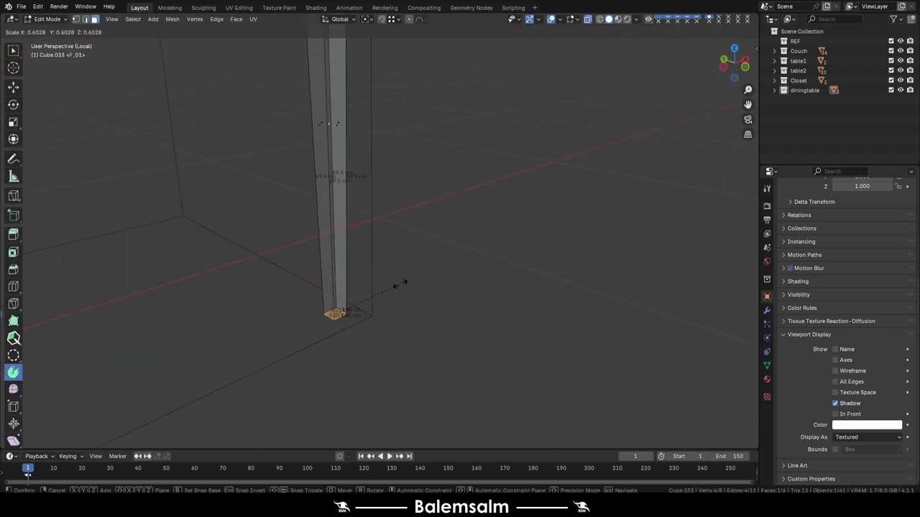
{"action": "middle_click_drag", "start_coordinate": [371, 291], "coordinate": [441, 184]}
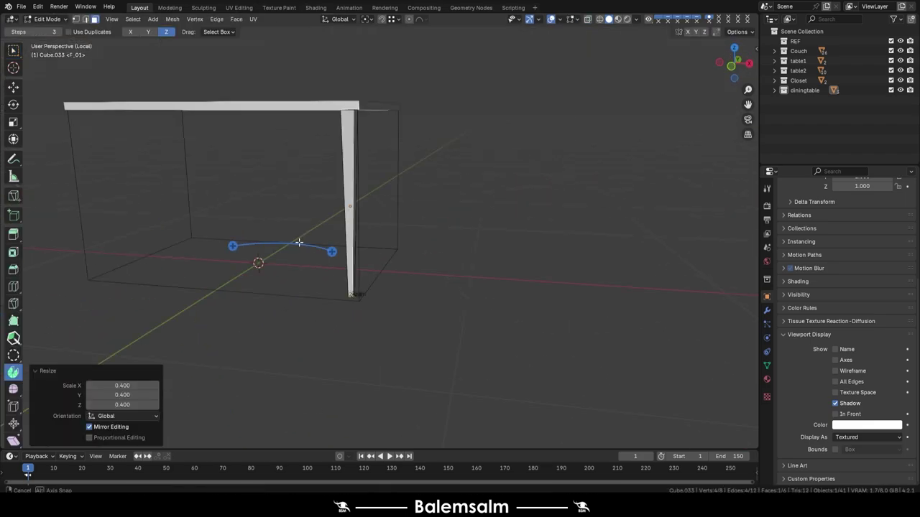
{"action": "key", "text": "grave"}
{"action": "left_click", "coordinate": [394, 154]}
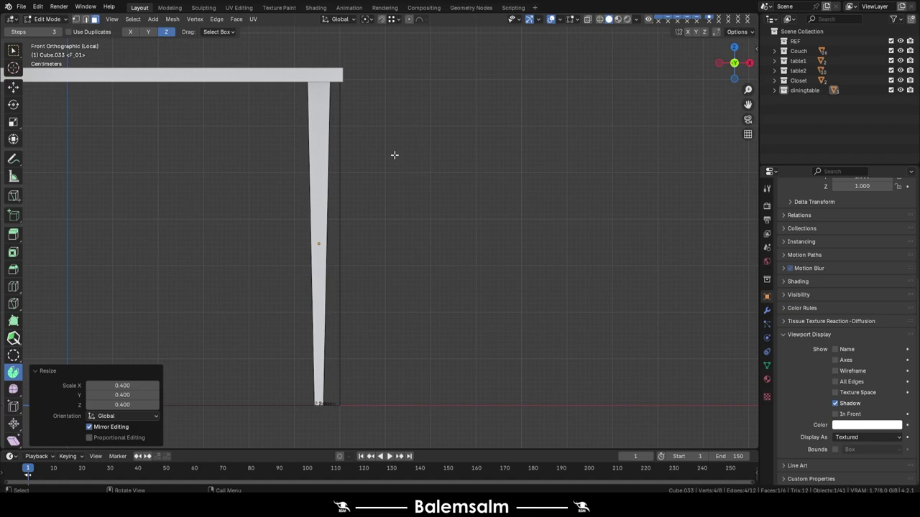
{"action": "scroll", "coordinate": [393, 155], "scroll_direction": "up", "scroll_amount": 2}
{"action": "scroll", "coordinate": [393, 155], "scroll_direction": "up", "scroll_amount": 2}
{"action": "scroll", "coordinate": [395, 172], "scroll_direction": "down", "scroll_amount": 5}
{"action": "scroll", "coordinate": [395, 188], "scroll_direction": "down", "scroll_amount": 2}
Step: Exit Edit Mode and show the leg's Modifier properties
{"action": "key", "text": "Tab"}
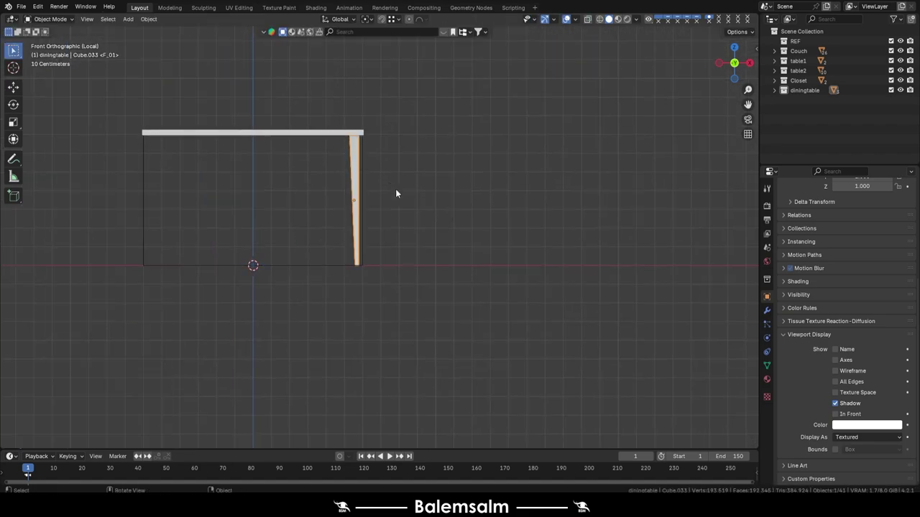
{"action": "mouse_move", "coordinate": [395, 188]}
{"action": "middle_mouse_down"}
{"action": "mouse_move", "coordinate": [189, 173]}
{"action": "mouse_move", "coordinate": [350, 176]}
{"action": "middle_mouse_up"}
{"action": "scroll", "coordinate": [350, 176], "scroll_direction": "up", "scroll_amount": 3}
{"action": "left_click", "coordinate": [766, 309]}
Step: Add a Mirror modifier to the leg using Cube.032 as the mirror object, giving four legs
{"action": "left_click", "coordinate": [837, 204]}
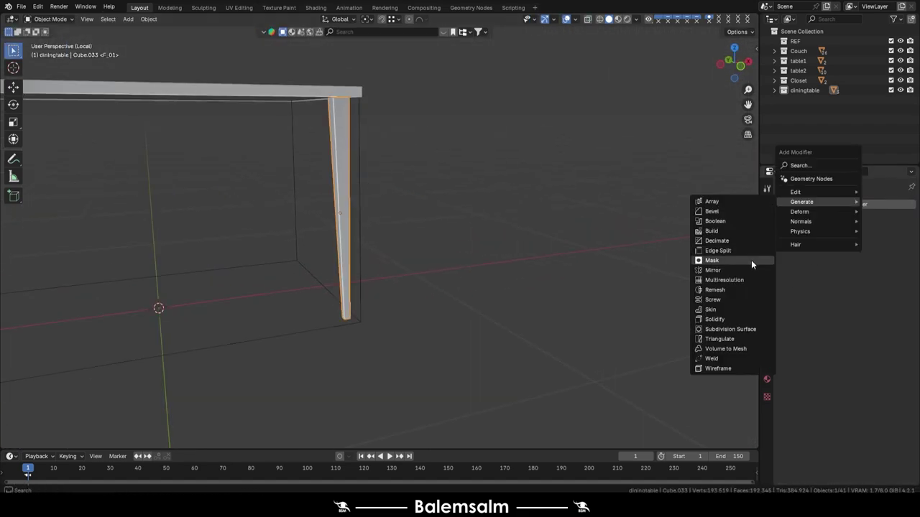
{"action": "left_click", "coordinate": [712, 270]}
{"action": "left_click", "coordinate": [896, 294]}
{"action": "mouse_move", "coordinate": [269, 166]}
{"action": "middle_mouse_down"}
{"action": "mouse_move", "coordinate": [389, 123]}
{"action": "mouse_move", "coordinate": [380, 133]}
{"action": "middle_mouse_up"}
{"action": "scroll", "coordinate": [381, 133], "scroll_direction": "up", "scroll_amount": 3}
Step: Add a loop cut near the top of the leg, then return to Object Mode
{"action": "left_click", "coordinate": [146, 112]}
{"action": "key", "text": "Tab"}
{"action": "mouse_move", "coordinate": [302, 323]}
{"action": "middle_mouse_down"}
{"action": "mouse_move", "coordinate": [337, 369]}
{"action": "mouse_move", "coordinate": [393, 197]}
{"action": "middle_mouse_up"}
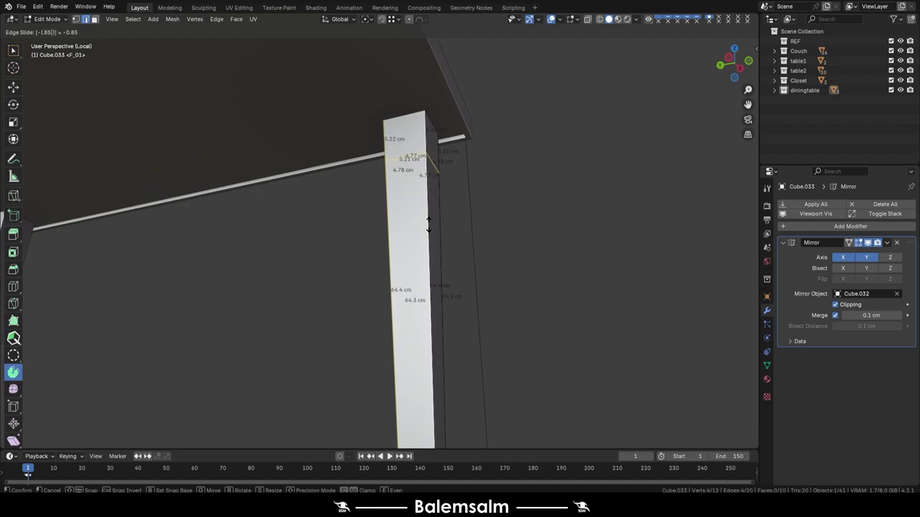
{"action": "left_click", "coordinate": [428, 224]}
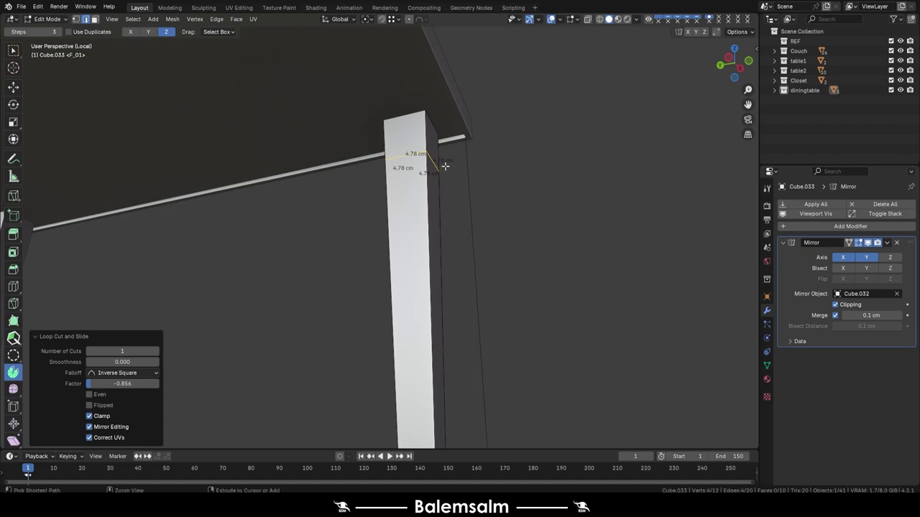
{"action": "middle_click_drag", "start_coordinate": [444, 166], "coordinate": [366, 170]}
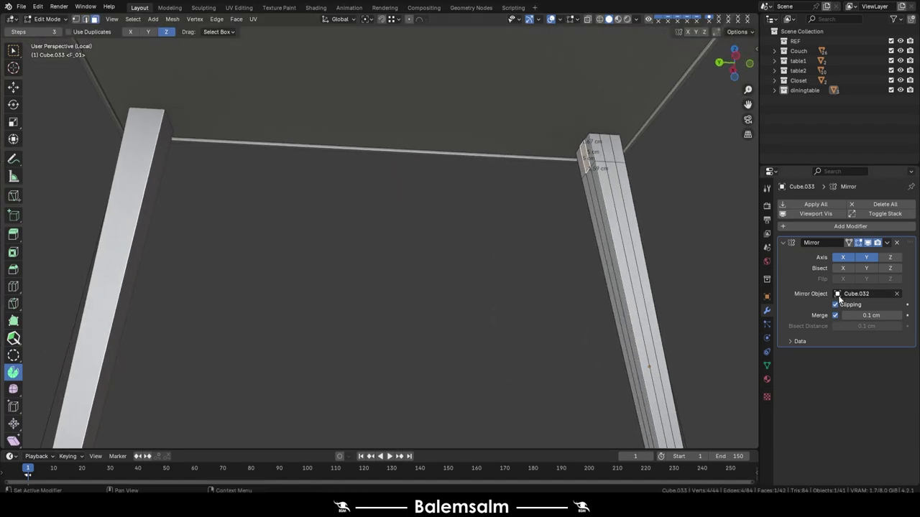
{"action": "mouse_move", "coordinate": [334, 166]}
{"action": "middle_mouse_down"}
{"action": "mouse_move", "coordinate": [523, 167]}
{"action": "mouse_move", "coordinate": [349, 183]}
{"action": "middle_mouse_up"}
{"action": "key", "text": "ctrl+Tab"}
{"action": "left_click", "coordinate": [390, 175]}
{"action": "scroll", "coordinate": [431, 109], "scroll_direction": "down", "scroll_amount": 5}
{"action": "mouse_move", "coordinate": [431, 109]}
{"action": "middle_mouse_down"}
{"action": "mouse_move", "coordinate": [468, 152]}
{"action": "mouse_move", "coordinate": [228, 154]}
{"action": "middle_mouse_up"}
Step: Duplicate the wire reference box from a top-down view
{"action": "scroll", "coordinate": [312, 150], "scroll_direction": "down", "scroll_amount": 3}
{"action": "middle_click_drag", "start_coordinate": [312, 149], "coordinate": [465, 172]}
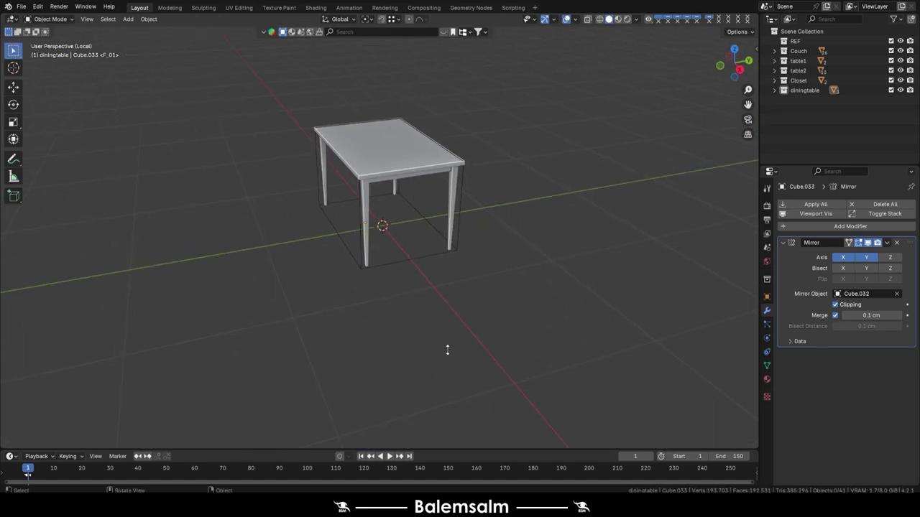
{"action": "middle_click_drag", "start_coordinate": [447, 350], "coordinate": [417, 171]}
{"action": "left_click", "coordinate": [424, 204]}
{"action": "key", "text": "shift+d"}
Step: Place the box copy beside the table along Y, flatten it and extrude it back into a box
{"action": "key", "text": "y"}
{"action": "left_click", "coordinate": [295, 225]}
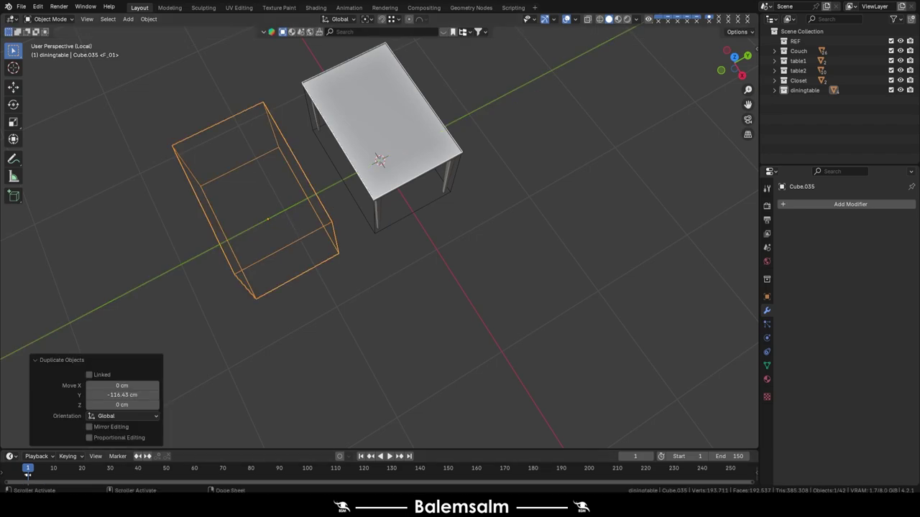
{"action": "middle_click_drag", "start_coordinate": [240, 225], "coordinate": [307, 314]}
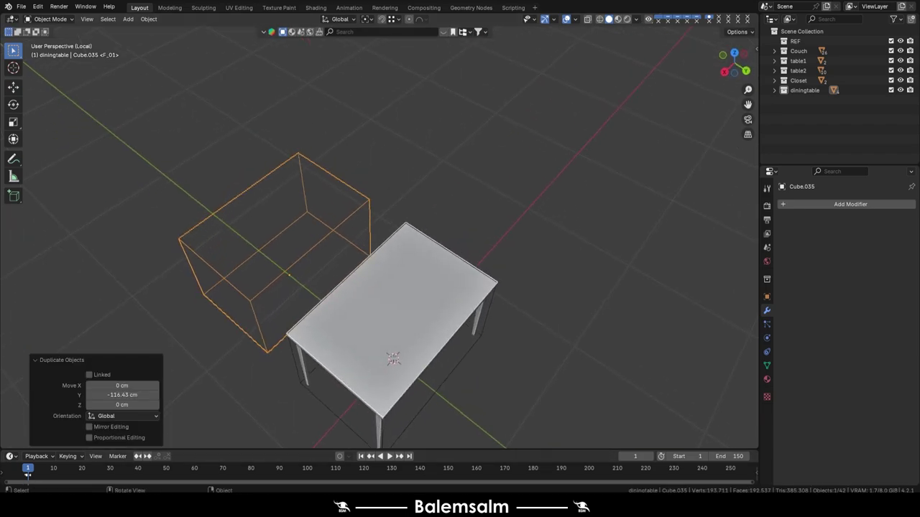
{"action": "key", "text": "Tab"}
{"action": "mouse_move", "coordinate": [288, 273]}
{"action": "middle_mouse_down"}
{"action": "mouse_move", "coordinate": [312, 215]}
{"action": "mouse_move", "coordinate": [304, 220]}
{"action": "middle_mouse_up"}
{"action": "left_click_drag", "start_coordinate": [304, 220], "coordinate": [268, 442]}
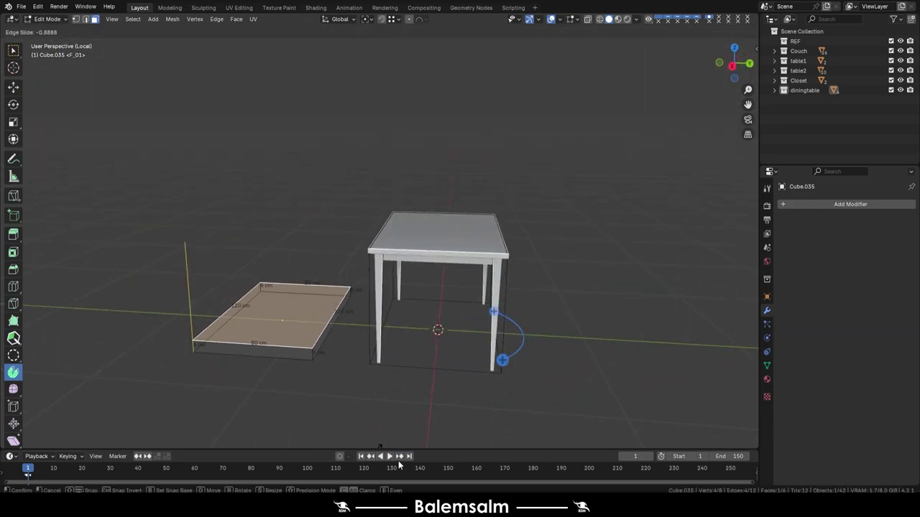
{"action": "key", "text": "e"}
{"action": "middle_click_drag", "start_coordinate": [256, 281], "coordinate": [469, 198]}
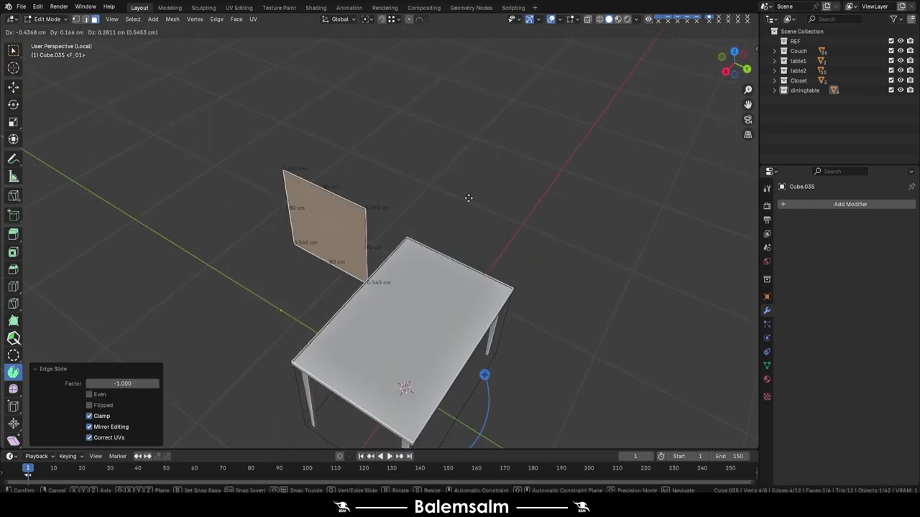
{"action": "left_click", "coordinate": [469, 198]}
{"action": "key", "text": "Tab"}
Step: Move the new box about 57 cm along Y in top view
{"action": "key", "text": "KP_7"}
{"action": "key", "text": "g"}
{"action": "key", "text": "y"}
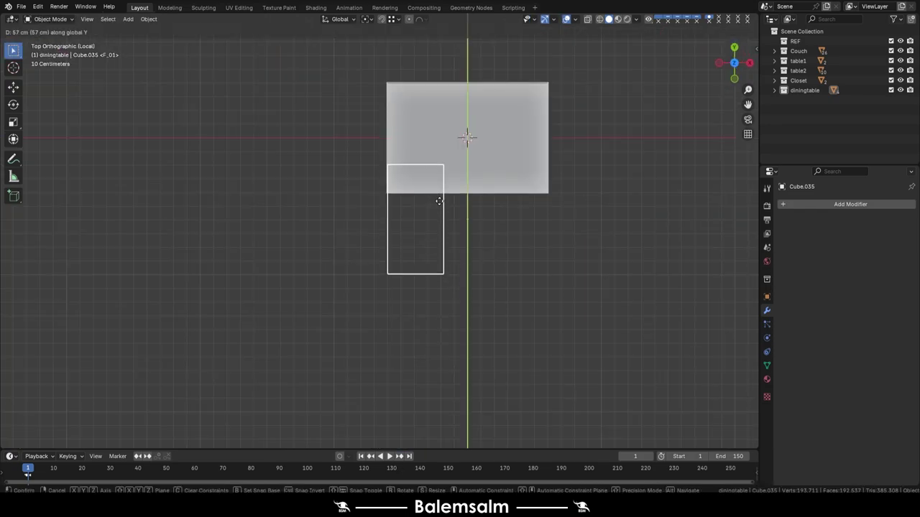
{"action": "left_click", "coordinate": [468, 136]}
{"action": "middle_click_drag", "start_coordinate": [468, 136], "coordinate": [543, 133]}
Step: Move the box's face 42 cm along Y to set the chair box depth
{"action": "key", "text": "Tab"}
{"action": "key", "text": "g"}
{"action": "key", "text": "y"}
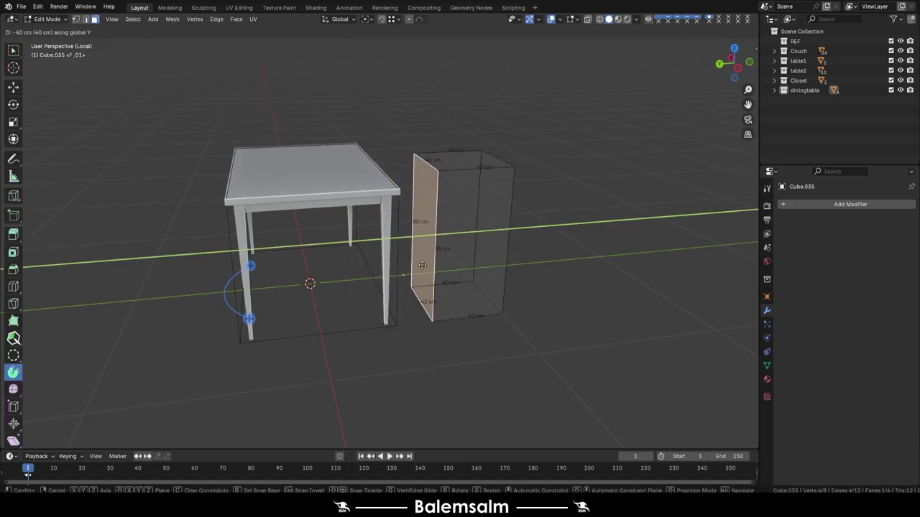
{"action": "left_click", "coordinate": [417, 265]}
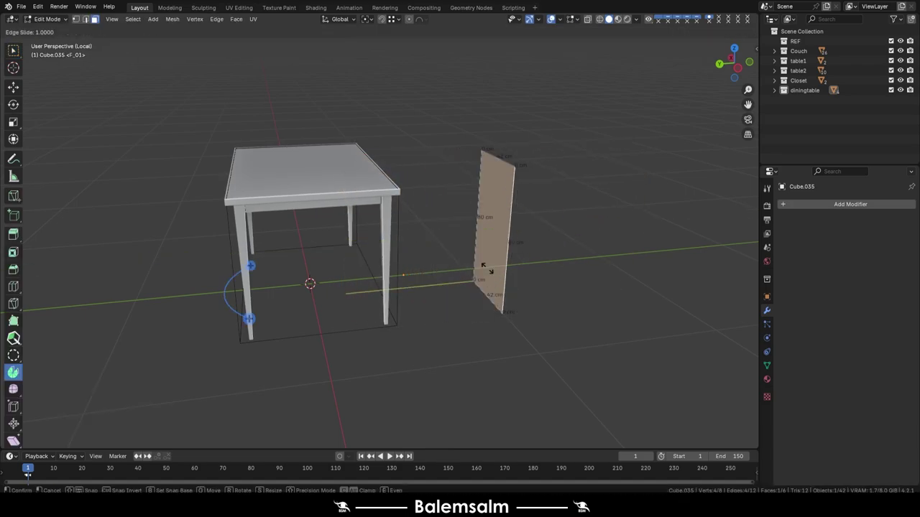
{"action": "type", "text": "gy42"}
{"action": "key", "text": "Return"}
{"action": "middle_click_drag", "start_coordinate": [549, 266], "coordinate": [409, 195]}
{"action": "key", "text": "Tab"}
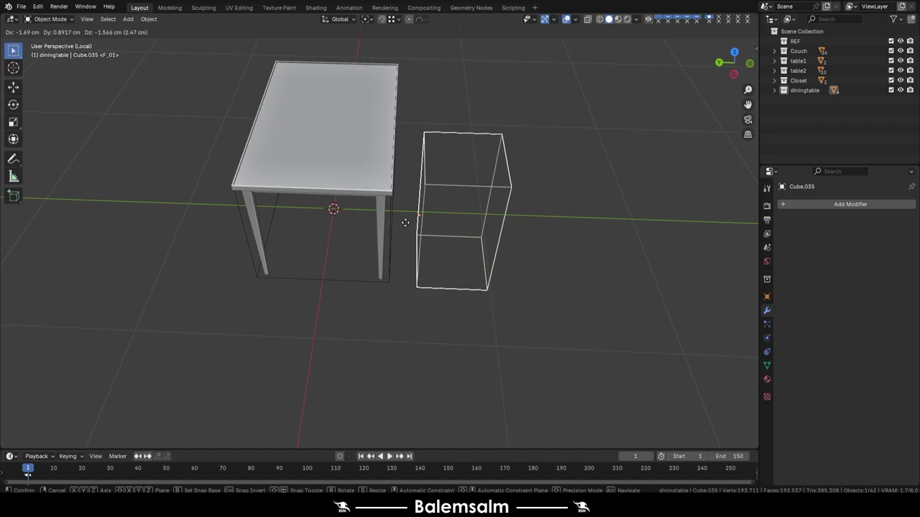
{"action": "key", "text": "g"}
{"action": "left_click", "coordinate": [457, 262]}
{"action": "key", "text": "ctrl+z"}
Step: Add a horizontal loop cut partway up the chair box's height
{"action": "mouse_move", "coordinate": [458, 261]}
{"action": "middle_mouse_down"}
{"action": "mouse_move", "coordinate": [391, 147]}
{"action": "mouse_move", "coordinate": [393, 220]}
{"action": "middle_mouse_up"}
{"action": "scroll", "coordinate": [393, 221], "scroll_direction": "up", "scroll_amount": 3}
{"action": "key", "text": "grave"}
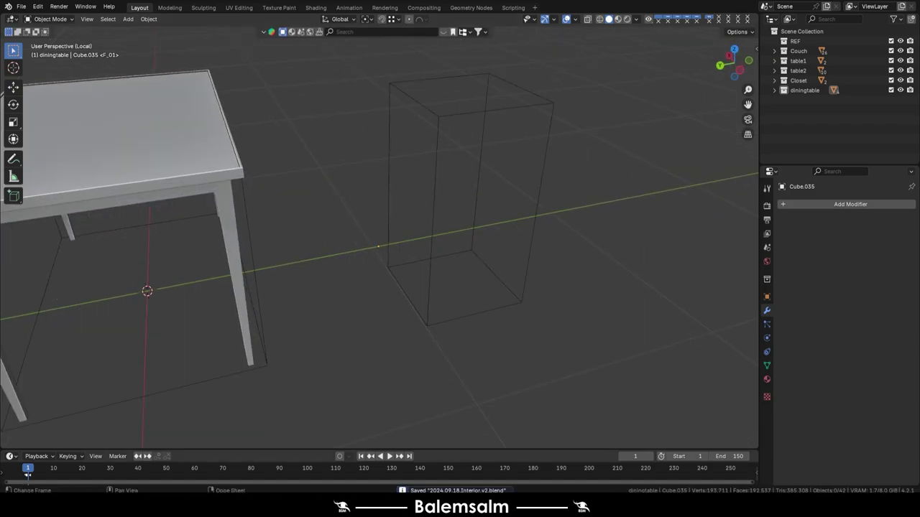
{"action": "middle_click_drag", "start_coordinate": [393, 221], "coordinate": [415, 145]}
{"action": "key", "text": "Tab"}
{"action": "key", "text": "ctrl+r"}
{"action": "left_click", "coordinate": [437, 237]}
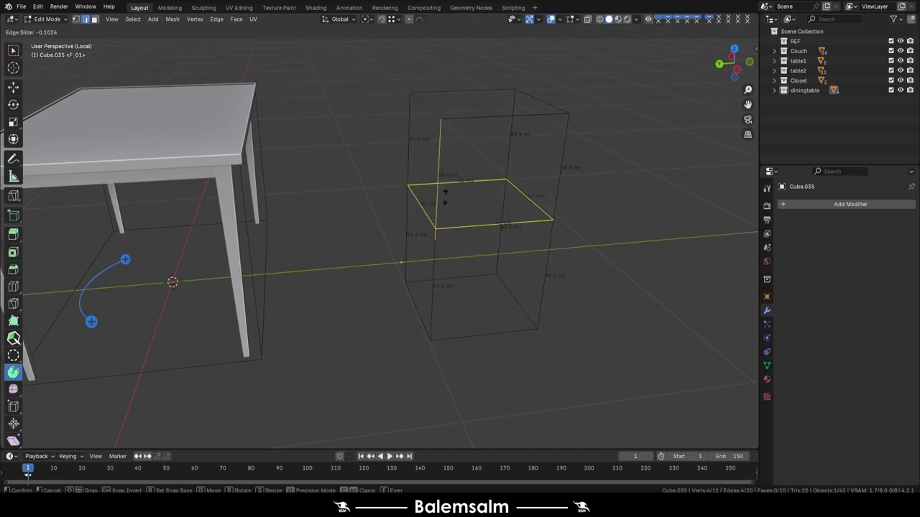
{"action": "left_click", "coordinate": [451, 169]}
{"action": "scroll", "coordinate": [451, 169], "scroll_direction": "down", "scroll_amount": 2}
{"action": "mouse_move", "coordinate": [451, 169]}
{"action": "middle_mouse_down"}
{"action": "mouse_move", "coordinate": [431, 187]}
{"action": "mouse_move", "coordinate": [460, 179]}
{"action": "mouse_move", "coordinate": [454, 189]}
{"action": "middle_mouse_up"}
Step: Add a new cube for the chair backrest and enter its Edit Mode
{"action": "key", "text": "Tab"}
{"action": "key", "text": "shift+a"}
{"action": "left_click", "coordinate": [338, 161]}
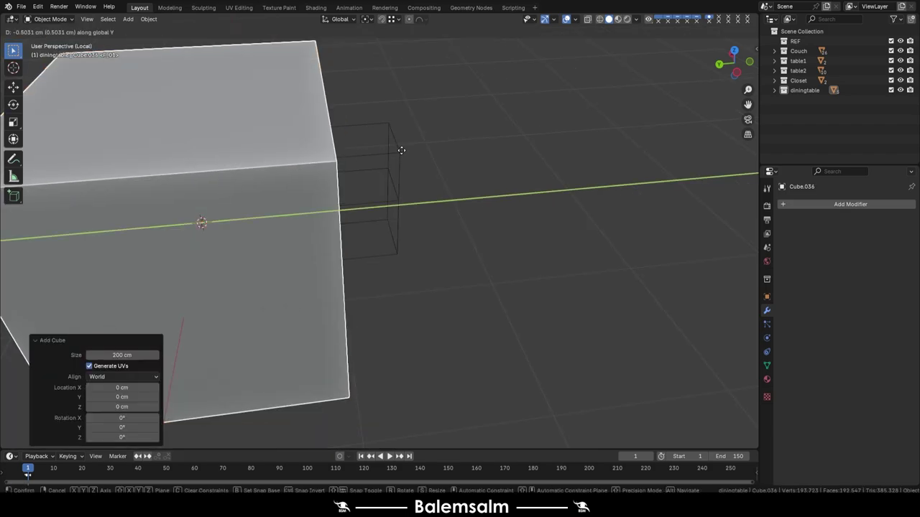
{"action": "key", "text": "Tab"}
{"action": "mouse_move", "coordinate": [338, 160]}
{"action": "middle_mouse_down"}
{"action": "mouse_move", "coordinate": [350, 195]}
{"action": "mouse_move", "coordinate": [521, 73]}
{"action": "middle_mouse_up"}
Step: Squash the cube into a thin backrest panel 2 cm thick
{"action": "key", "text": "g"}
{"action": "left_click", "coordinate": [565, 204]}
{"action": "middle_click_drag", "start_coordinate": [565, 203], "coordinate": [568, 189]}
{"action": "scroll", "coordinate": [569, 189], "scroll_direction": "up", "scroll_amount": 2}
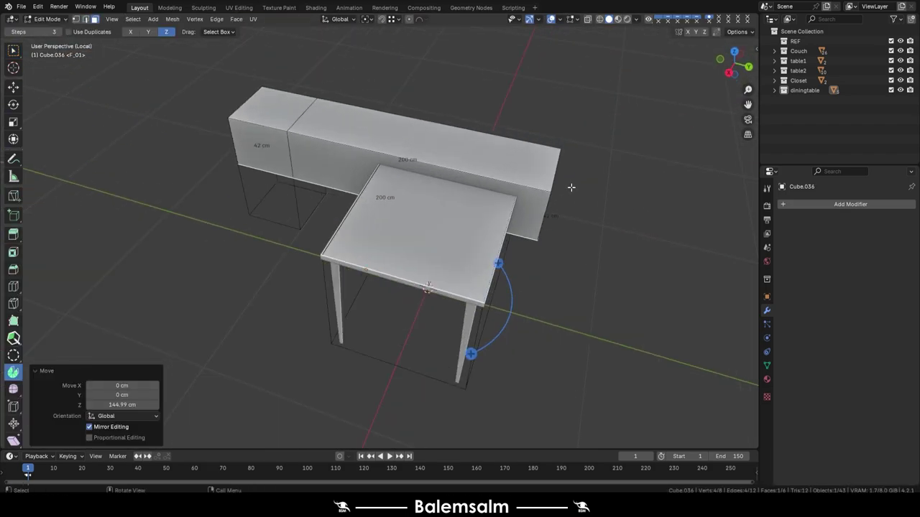
{"action": "key", "text": "g"}
{"action": "key", "text": "g"}
{"action": "left_click", "coordinate": [470, 132]}
{"action": "key", "text": "KP_Decimal"}
{"action": "key", "text": "g"}
{"action": "key", "text": "y"}
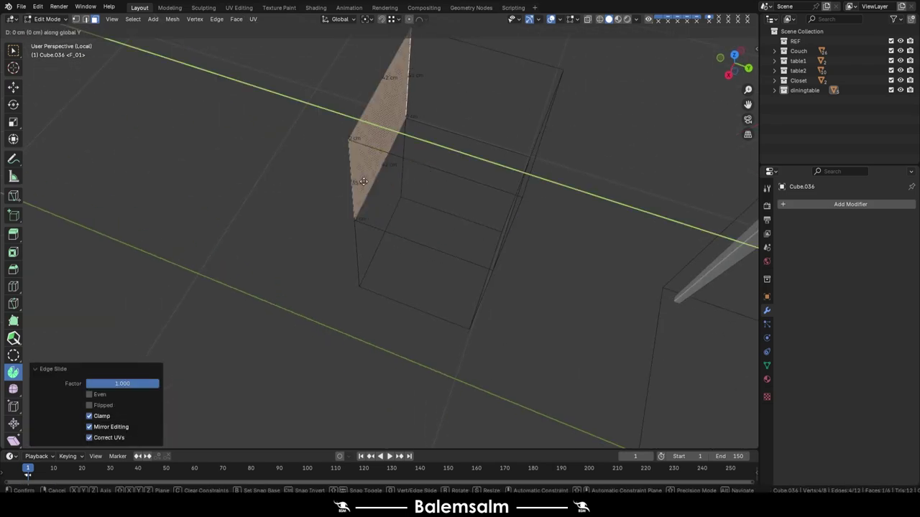
{"action": "key", "text": "Return"}
{"action": "middle_click_drag", "start_coordinate": [365, 184], "coordinate": [309, 121]}
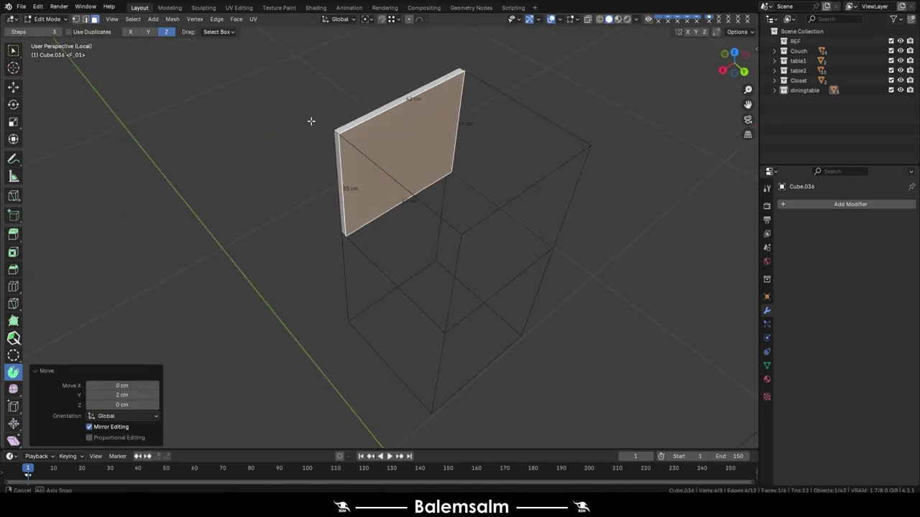
Step: Cut five vertical loops into the panel and curve it with spherical proportional editing
{"action": "key", "text": "ctrl+r"}
{"action": "left_click", "coordinate": [384, 156]}
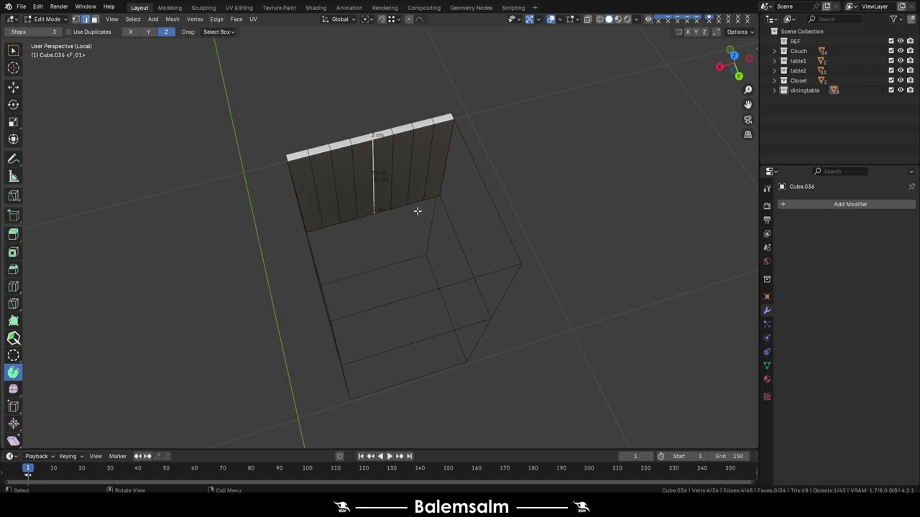
{"action": "key", "text": "shift+o"}
{"action": "left_click", "coordinate": [463, 226]}
{"action": "key", "text": "o"}
{"action": "key", "text": "g"}
{"action": "key", "text": "y"}
{"action": "scroll", "coordinate": [406, 237], "scroll_direction": "down", "scroll_amount": 10}
{"action": "scroll", "coordinate": [400, 224], "scroll_direction": "down", "scroll_amount": 7}
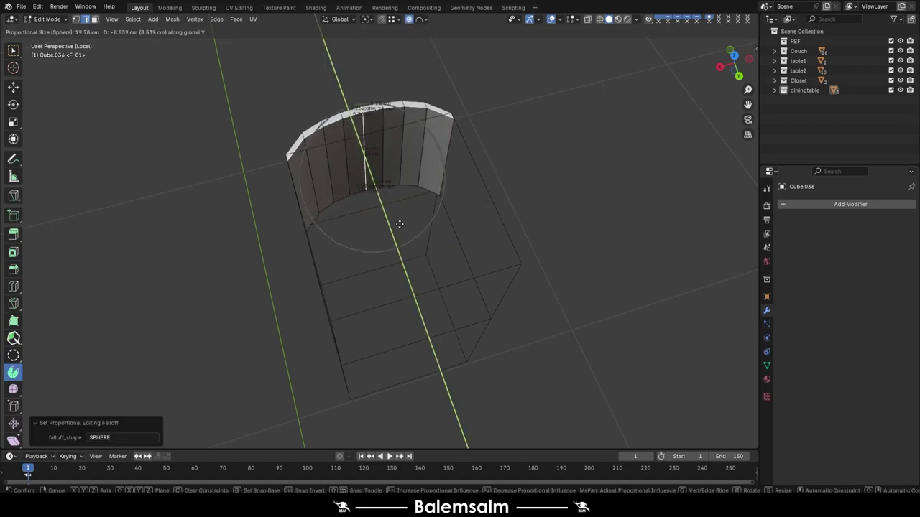
{"action": "left_click", "coordinate": [398, 223]}
{"action": "middle_click_drag", "start_coordinate": [398, 224], "coordinate": [308, 99]}
Step: Tilt the panel's top backward in side view and bend it at a new middle loop
{"action": "key", "text": "KP_3"}
{"action": "key", "text": "g"}
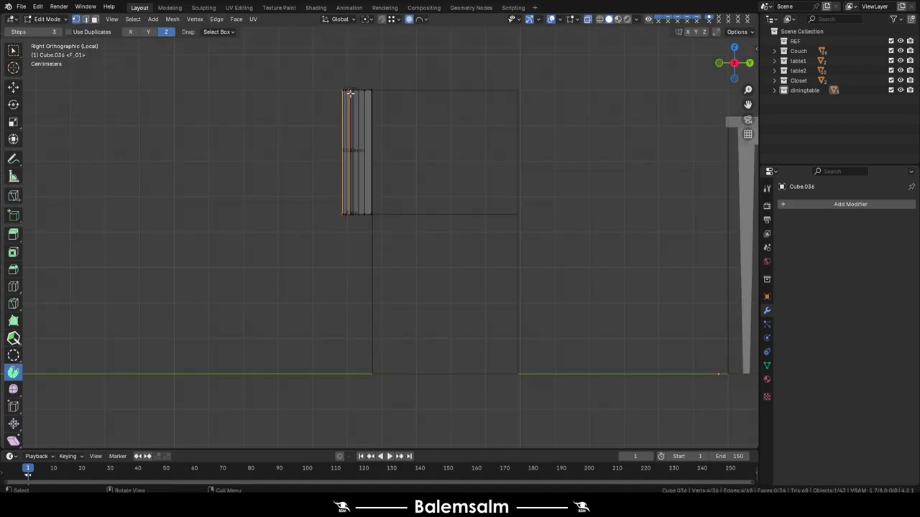
{"action": "key", "text": "y"}
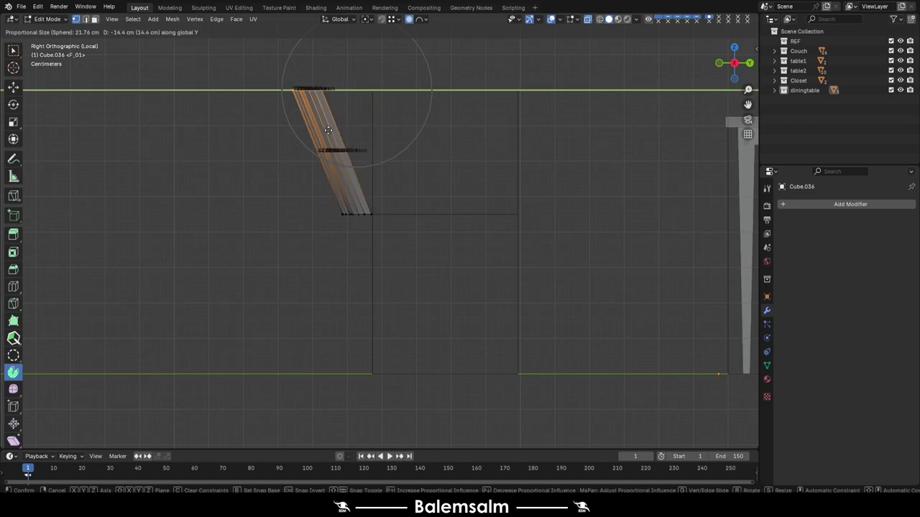
{"action": "left_click", "coordinate": [309, 108]}
{"action": "key", "text": "ctrl+r"}
{"action": "left_click", "coordinate": [355, 174]}
{"action": "right_click", "coordinate": [355, 174]}
{"action": "key", "text": "g"}
{"action": "key", "text": "y"}
{"action": "left_click", "coordinate": [338, 176]}
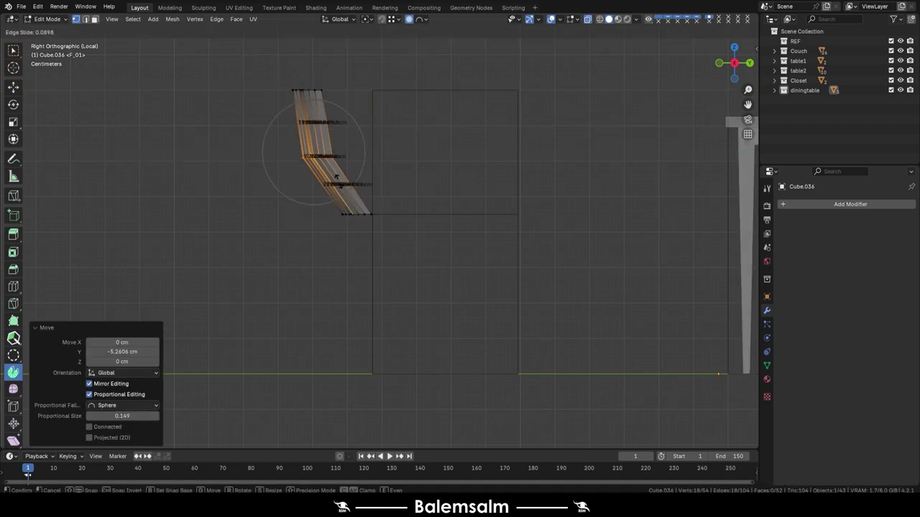
Step: Bevel the middle loop to round the bend and raise the top edge along Z
{"action": "key", "text": "ctrl+b"}
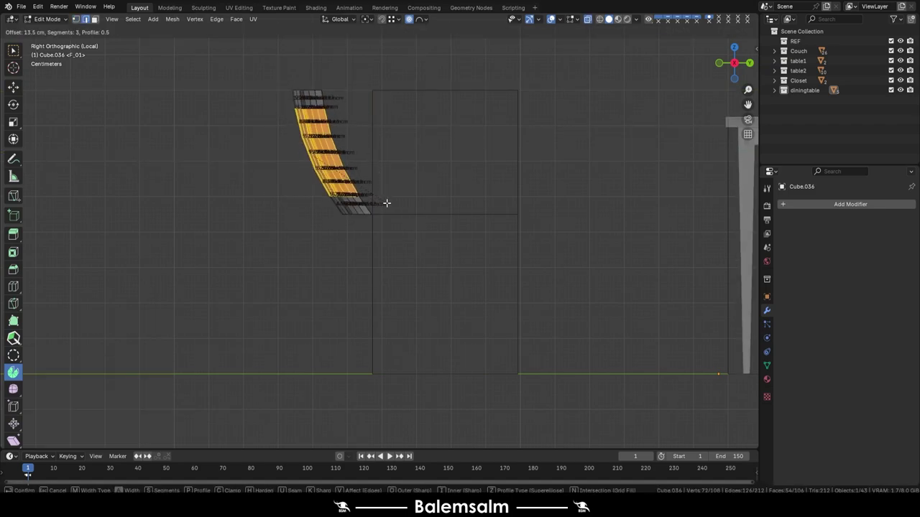
{"action": "left_click", "coordinate": [386, 204]}
{"action": "mouse_move", "coordinate": [386, 203]}
{"action": "middle_mouse_down"}
{"action": "mouse_move", "coordinate": [365, 117]}
{"action": "mouse_move", "coordinate": [309, 137]}
{"action": "mouse_move", "coordinate": [409, 129]}
{"action": "middle_mouse_up"}
{"action": "left_click", "coordinate": [306, 140], "text": "alt"}
{"action": "key", "text": "g"}
{"action": "key", "text": "z"}
{"action": "left_click", "coordinate": [305, 143]}
{"action": "key", "text": "Tab"}
Step: Add a Bevel modifier to the curved backrest
{"action": "left_click", "coordinate": [850, 204]}
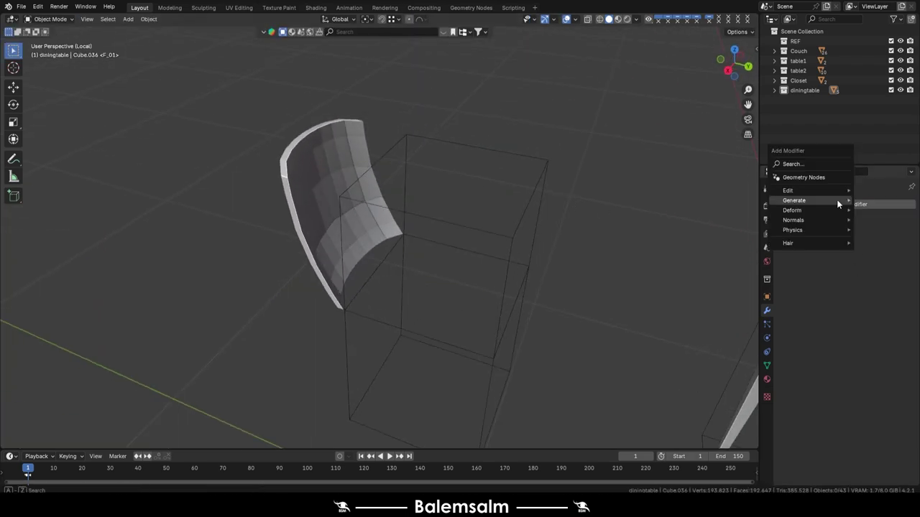
{"action": "left_click", "coordinate": [737, 211]}
{"action": "middle_click_drag", "start_coordinate": [737, 214], "coordinate": [769, 223]}
{"action": "scroll", "coordinate": [467, 181], "scroll_direction": "up", "scroll_amount": 3}
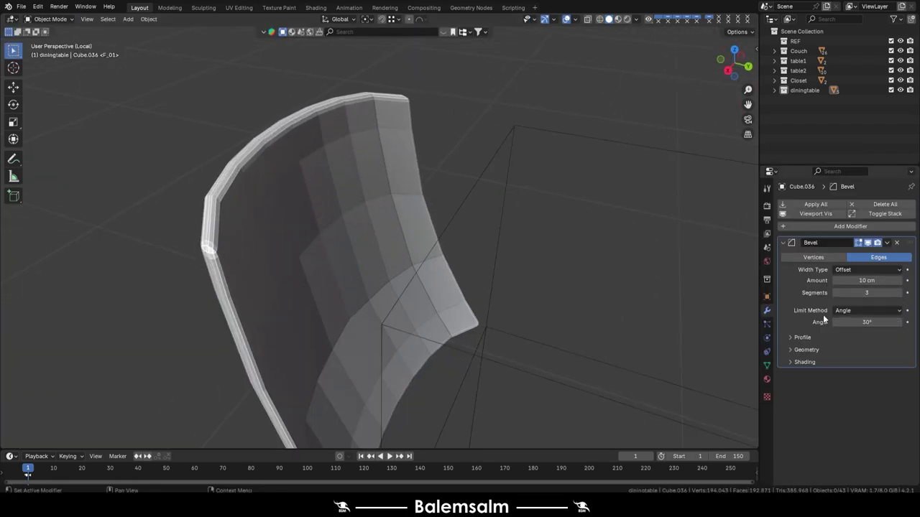
{"action": "middle_click_drag", "start_coordinate": [527, 78], "coordinate": [245, 137]}
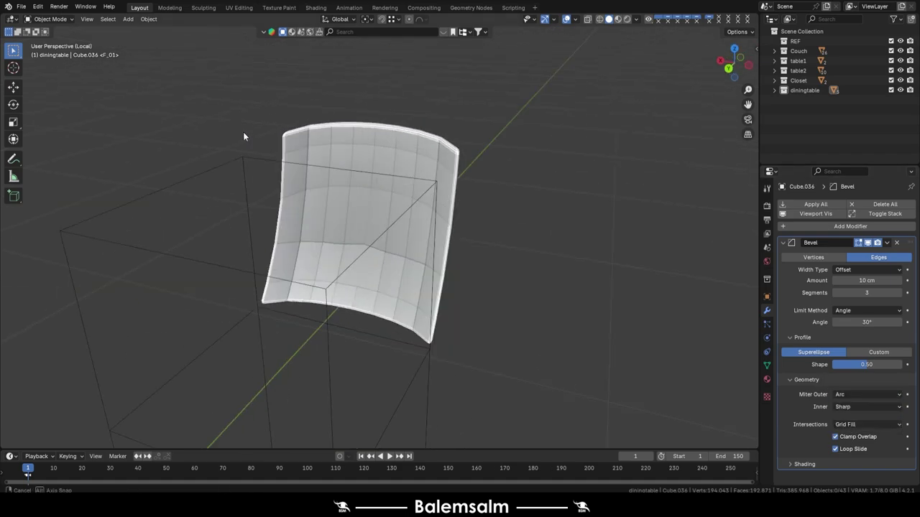
Step: Edge-slide the backrest's top edge loop and a top corner edge toward the rim
{"action": "key", "text": "Tab"}
{"action": "key", "text": "2"}
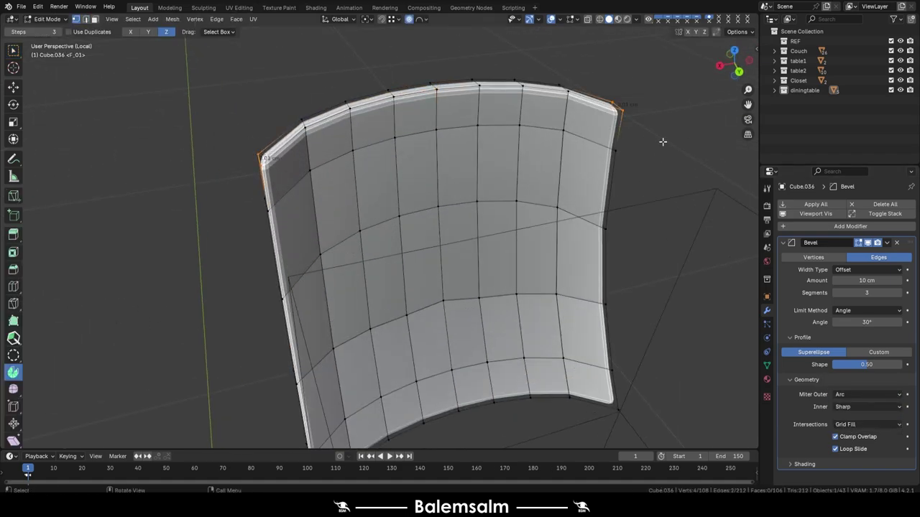
{"action": "key", "text": "g"}
{"action": "key", "text": "x"}
{"action": "key", "text": "g"}
{"action": "left_click", "coordinate": [583, 120]}
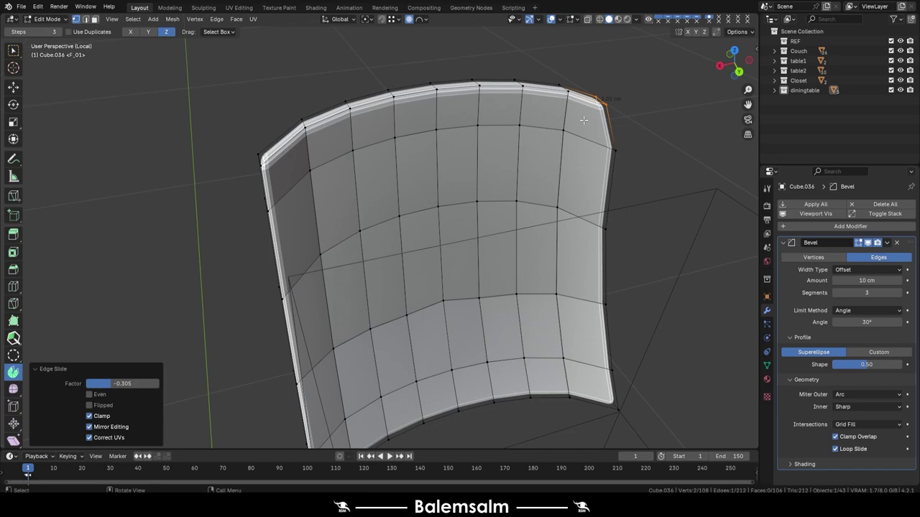
{"action": "left_click", "coordinate": [271, 162]}
{"action": "key", "text": "g"}
{"action": "key", "text": "g"}
{"action": "middle_click_drag", "start_coordinate": [624, 81], "coordinate": [596, 134]}
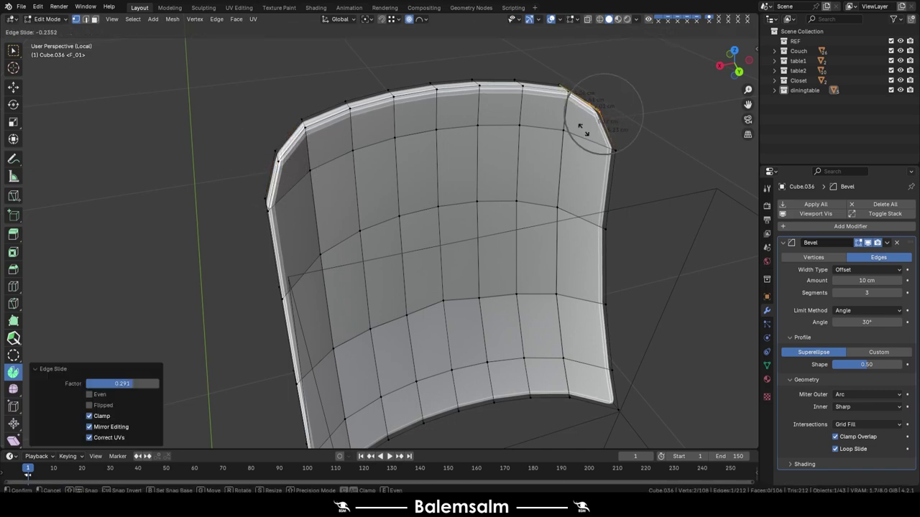
{"action": "scroll", "coordinate": [452, 113], "scroll_direction": "down", "scroll_amount": 3}
{"action": "mouse_move", "coordinate": [452, 113]}
{"action": "middle_mouse_down"}
{"action": "mouse_move", "coordinate": [628, 130]}
{"action": "mouse_move", "coordinate": [374, 98]}
{"action": "middle_mouse_up"}
Step: Add a Mirror modifier, apply all transforms and set the origin to the 3D cursor
{"action": "key", "text": "ctrl+z"}
{"action": "key", "text": "alt+z"}
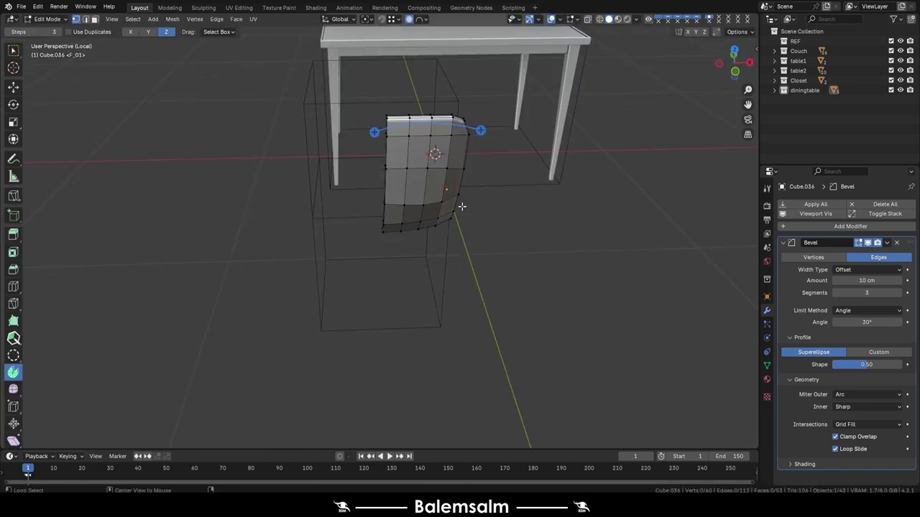
{"action": "left_click", "coordinate": [850, 227]}
{"action": "left_click", "coordinate": [722, 311]}
{"action": "key", "text": "Tab"}
{"action": "key", "text": "ctrl+a"}
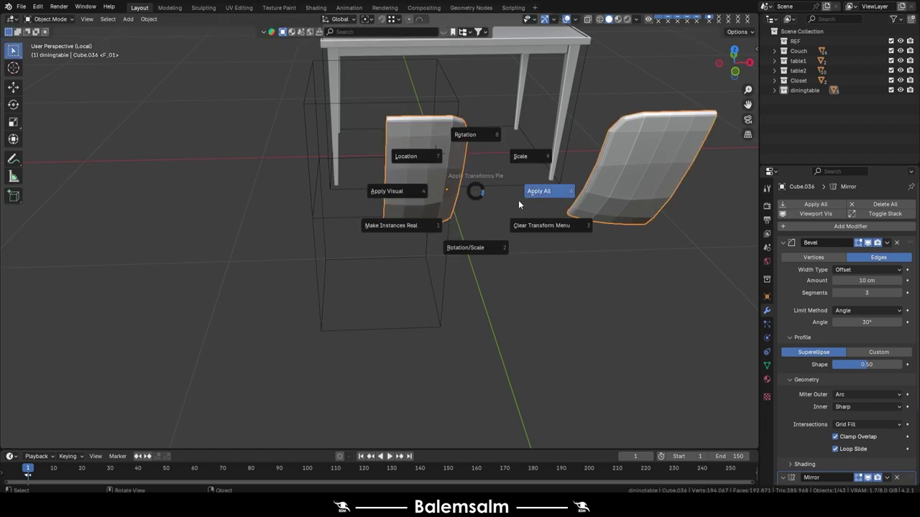
{"action": "left_click", "coordinate": [518, 199]}
{"action": "right_click", "coordinate": [419, 186]}
{"action": "left_click", "coordinate": [499, 208]}
Step: Mirror the backrest along X around the chair box Cube.035
{"action": "scroll", "coordinate": [875, 413], "scroll_direction": "down", "scroll_amount": 3}
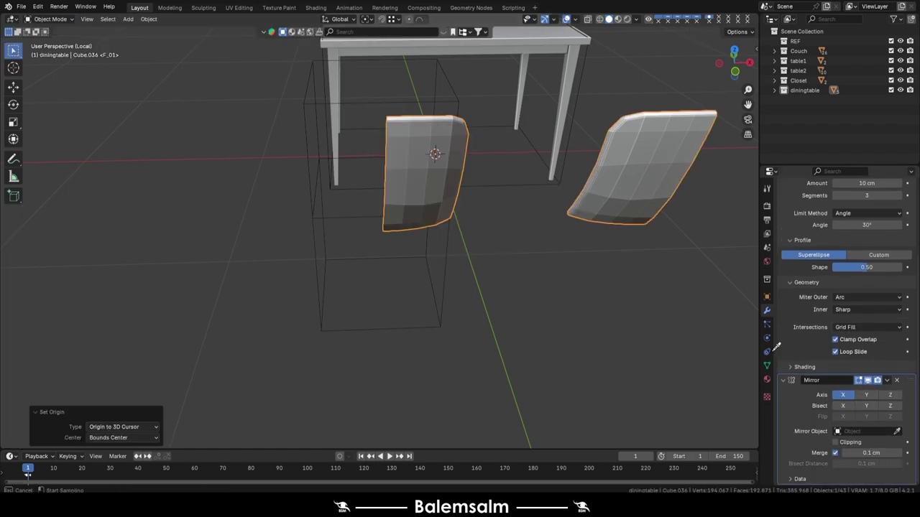
{"action": "left_click", "coordinate": [844, 396]}
{"action": "left_click", "coordinate": [889, 395]}
{"action": "left_click", "coordinate": [890, 395]}
{"action": "left_click", "coordinate": [843, 395]}
{"action": "scroll", "coordinate": [547, 178], "scroll_direction": "down", "scroll_amount": 3}
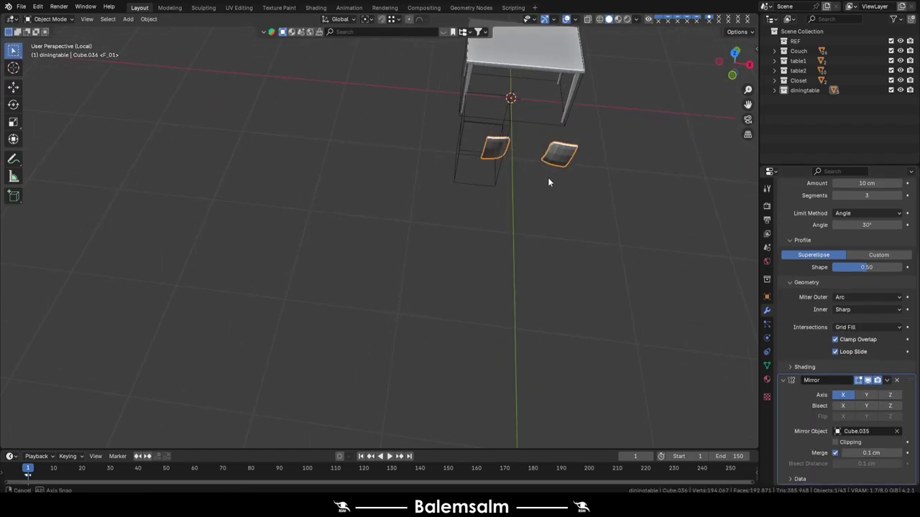
{"action": "middle_click_drag", "start_coordinate": [547, 177], "coordinate": [576, 148]}
Step: Turn on mirror clipping and move the backrest half along X to join at the centre
{"action": "key", "text": "g"}
{"action": "key", "text": "x"}
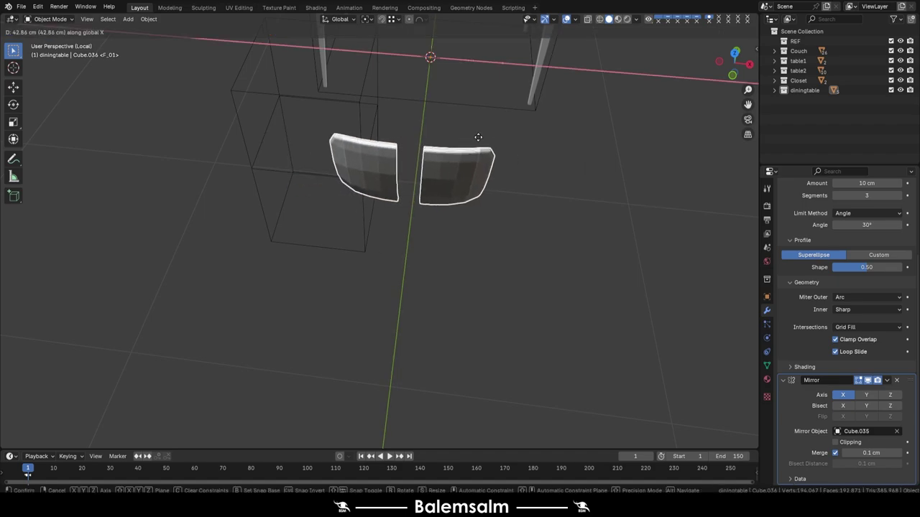
{"action": "left_click", "coordinate": [476, 139]}
{"action": "left_click", "coordinate": [835, 442]}
{"action": "scroll", "coordinate": [527, 171], "scroll_direction": "up", "scroll_amount": 3}
{"action": "key", "text": "g"}
{"action": "key", "text": "x"}
{"action": "left_click", "coordinate": [527, 171]}
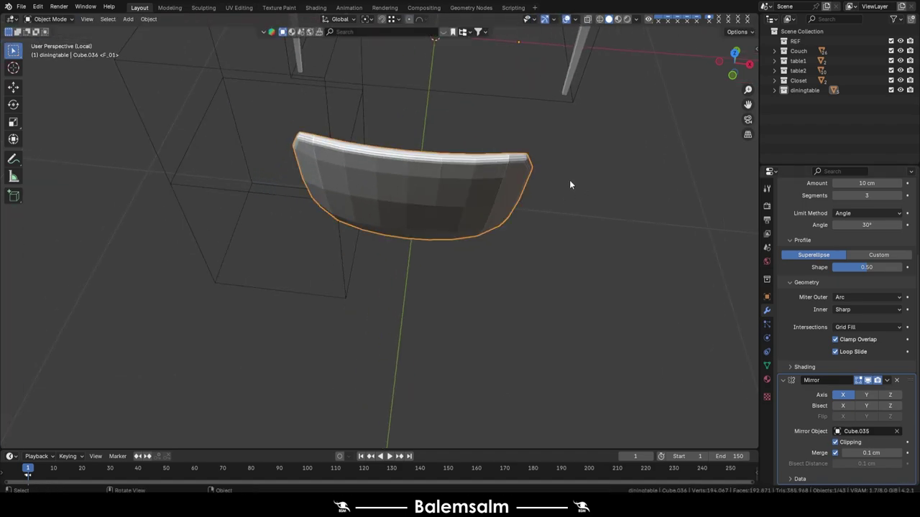
Step: Shift the wire reference box along X, then reselect the curved chair back
{"action": "middle_click_drag", "start_coordinate": [488, 163], "coordinate": [649, 210]}
{"action": "left_click", "coordinate": [649, 210]}
{"action": "key", "text": "g"}
{"action": "key", "text": "x"}
{"action": "left_click", "coordinate": [586, 190]}
{"action": "scroll", "coordinate": [357, 101], "scroll_direction": "up", "scroll_amount": 3}
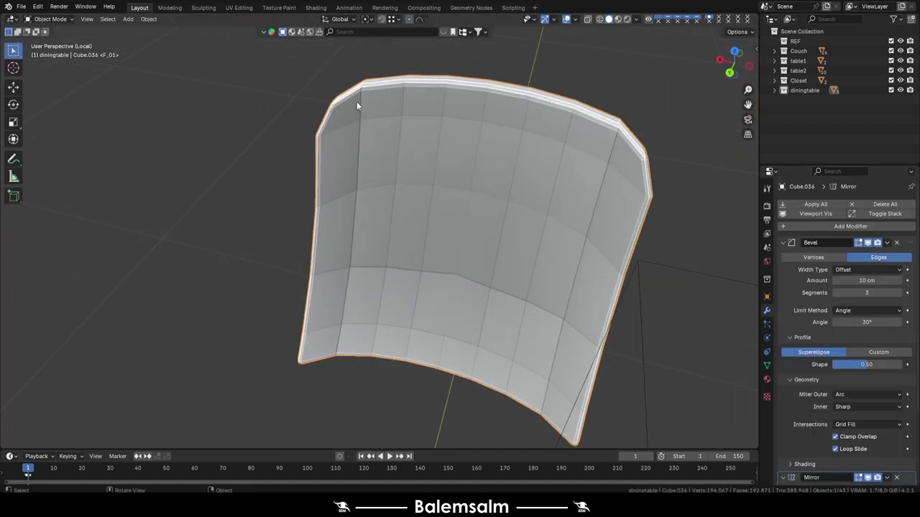
Step: Slide the chair back's side edge loops closer to the rim
{"action": "key", "text": "Tab"}
{"action": "mouse_move", "coordinate": [316, 115]}
{"action": "left_mouse_down"}
{"action": "mouse_move", "coordinate": [306, 137]}
{"action": "mouse_move", "coordinate": [334, 100]}
{"action": "left_mouse_up"}
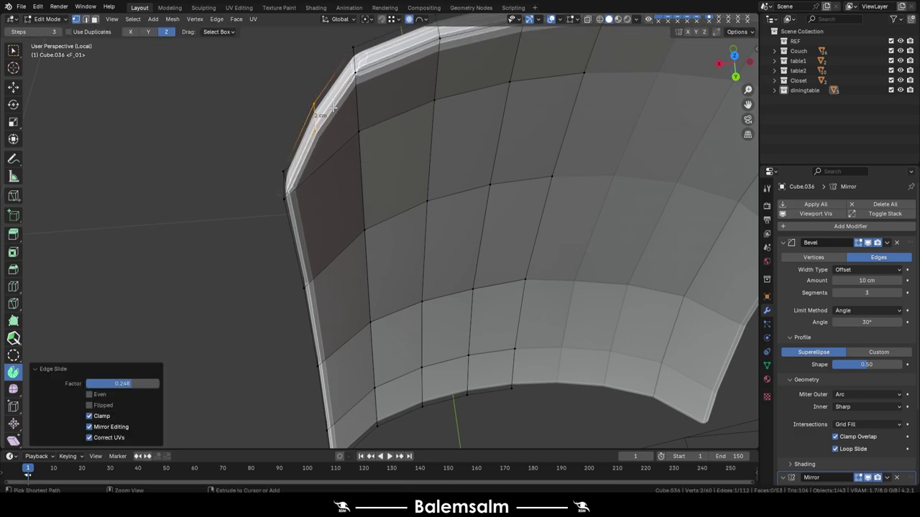
{"action": "left_click", "coordinate": [333, 108], "text": "alt"}
{"action": "scroll", "coordinate": [332, 108], "scroll_direction": "down", "scroll_amount": 4}
{"action": "middle_click_drag", "start_coordinate": [335, 142], "coordinate": [338, 172]}
{"action": "mouse_move", "coordinate": [323, 162]}
{"action": "left_mouse_down"}
{"action": "mouse_move", "coordinate": [336, 186]}
{"action": "mouse_move", "coordinate": [330, 172]}
{"action": "left_mouse_up"}
{"action": "mouse_move", "coordinate": [328, 169]}
{"action": "middle_mouse_down"}
{"action": "mouse_move", "coordinate": [318, 172]}
{"action": "mouse_move", "coordinate": [374, 165]}
{"action": "middle_mouse_up"}
{"action": "key", "text": "Tab"}
{"action": "scroll", "coordinate": [440, 156], "scroll_direction": "down", "scroll_amount": 3}
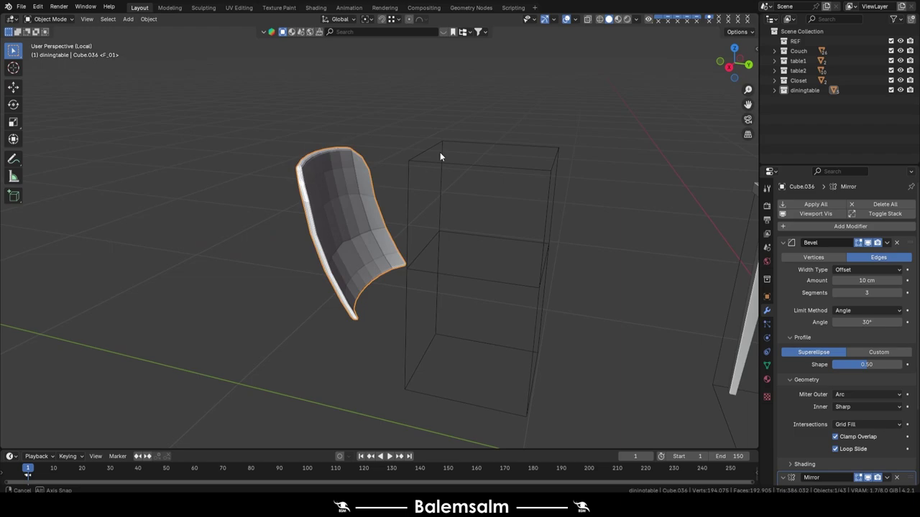
Step: Shade the chair back smooth and inspect it beside the table
{"action": "right_click", "coordinate": [313, 160]}
{"action": "left_click", "coordinate": [314, 160]}
{"action": "mouse_move", "coordinate": [314, 161]}
{"action": "middle_mouse_down"}
{"action": "mouse_move", "coordinate": [581, 105]}
{"action": "mouse_move", "coordinate": [316, 130]}
{"action": "mouse_move", "coordinate": [580, 414]}
{"action": "middle_mouse_up"}
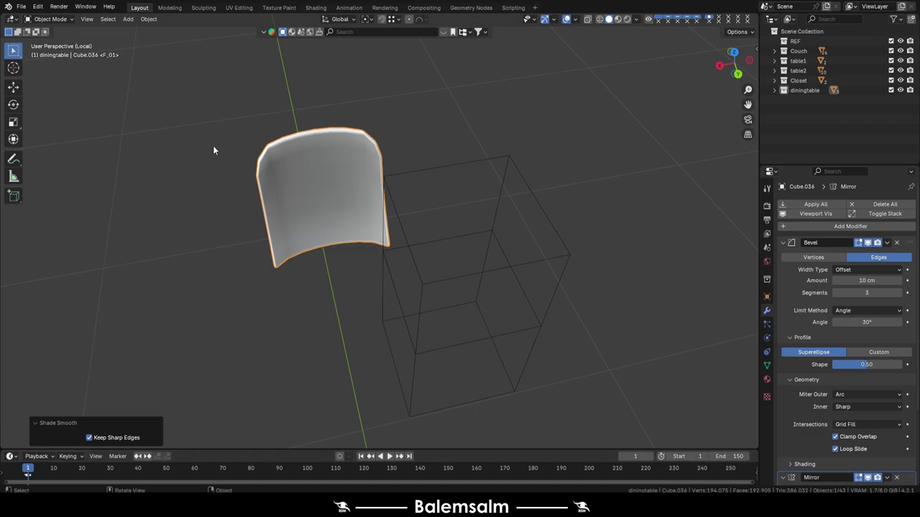
{"action": "scroll", "coordinate": [323, 204], "scroll_direction": "down", "scroll_amount": 4}
{"action": "middle_click_drag", "start_coordinate": [322, 203], "coordinate": [472, 154]}
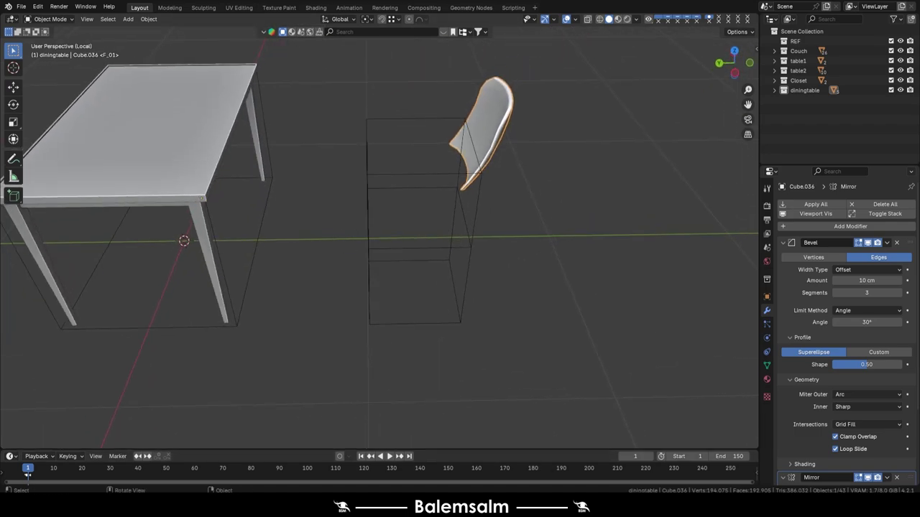
Step: Delete the chair back, snap the 3D cursor to world origin and add a Bézier curve
{"action": "key", "text": "Delete"}
{"action": "middle_click_drag", "start_coordinate": [500, 124], "coordinate": [434, 192]}
{"action": "key", "text": "shift+s"}
{"action": "key", "text": "Escape"}
{"action": "key", "text": "KP_3"}
{"action": "key", "text": "shift+s"}
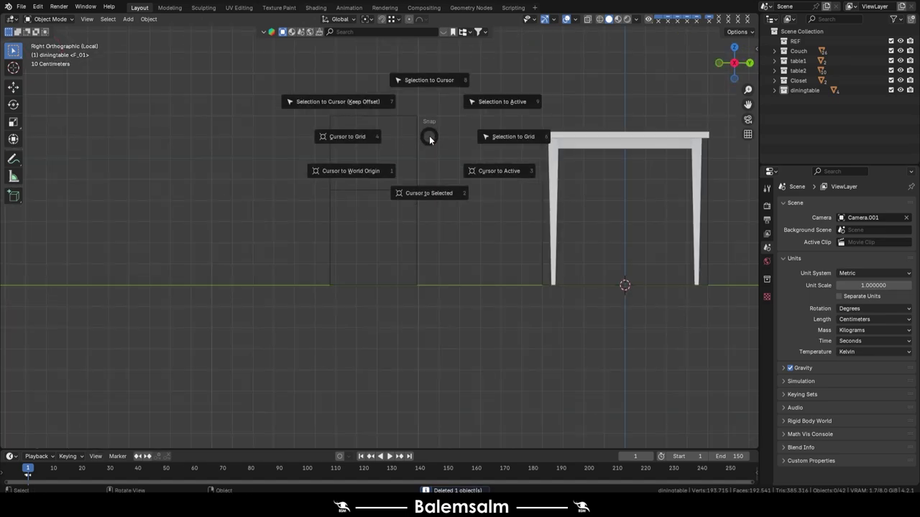
{"action": "key", "text": "Escape"}
{"action": "key", "text": "shift+a"}
{"action": "left_click", "coordinate": [467, 128]}
Step: Draw the chair's side profile with the Bézier curve in Right view
{"action": "key", "text": "Tab"}
{"action": "scroll", "coordinate": [439, 125], "scroll_direction": "up", "scroll_amount": 2}
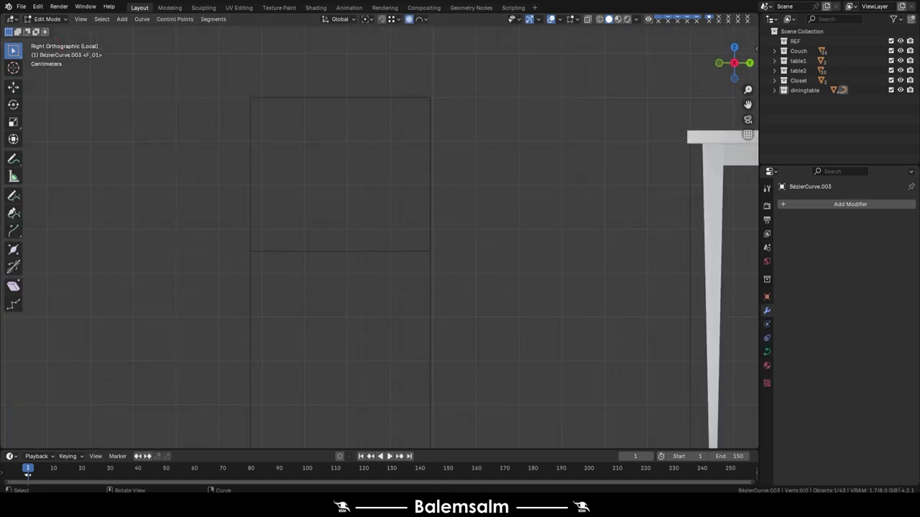
{"action": "scroll", "coordinate": [433, 253], "scroll_direction": "up", "scroll_amount": 1}
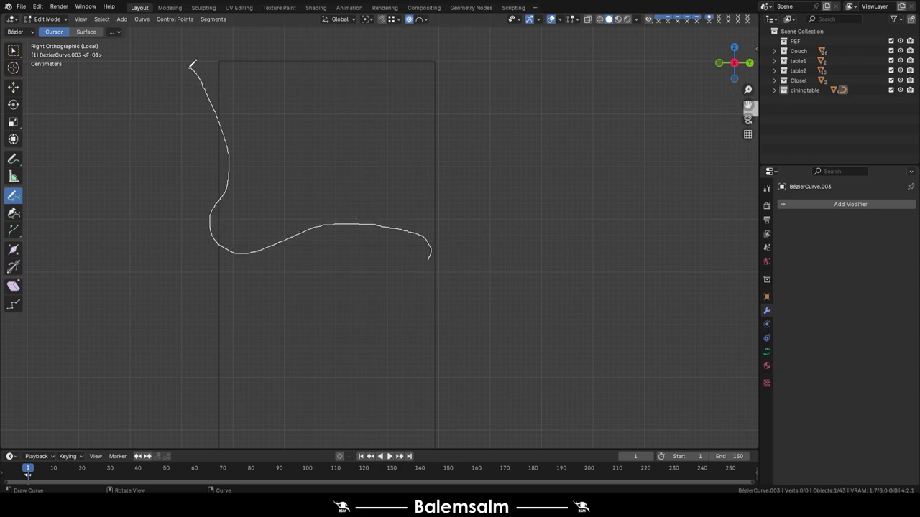
{"action": "left_click_drag", "start_coordinate": [199, 96], "coordinate": [193, 98]}
{"action": "key", "text": "w"}
{"action": "scroll", "coordinate": [176, 112], "scroll_direction": "up", "scroll_amount": 2}
Step: Adjust and rotate the curve handles to smooth the backrest and seat bends
{"action": "middle_click_drag", "start_coordinate": [166, 158], "coordinate": [183, 241], "text": "shift"}
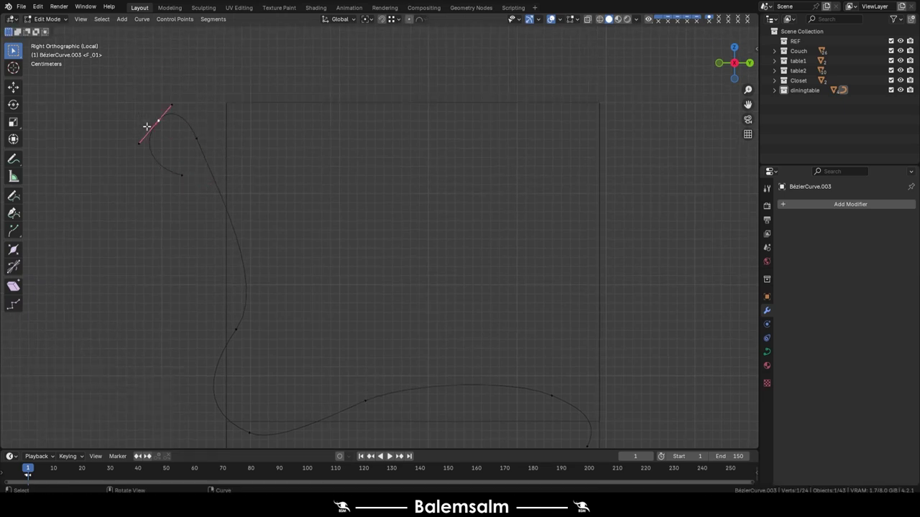
{"action": "left_click_drag", "start_coordinate": [160, 119], "coordinate": [166, 99]}
{"action": "key", "text": "g"}
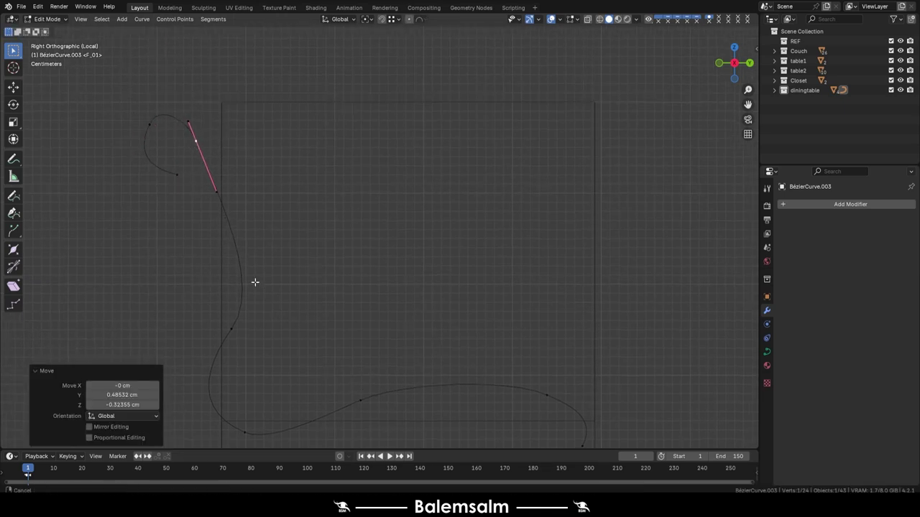
{"action": "middle_click_drag", "start_coordinate": [254, 283], "coordinate": [171, 273], "text": "shift"}
{"action": "left_click", "coordinate": [208, 286]}
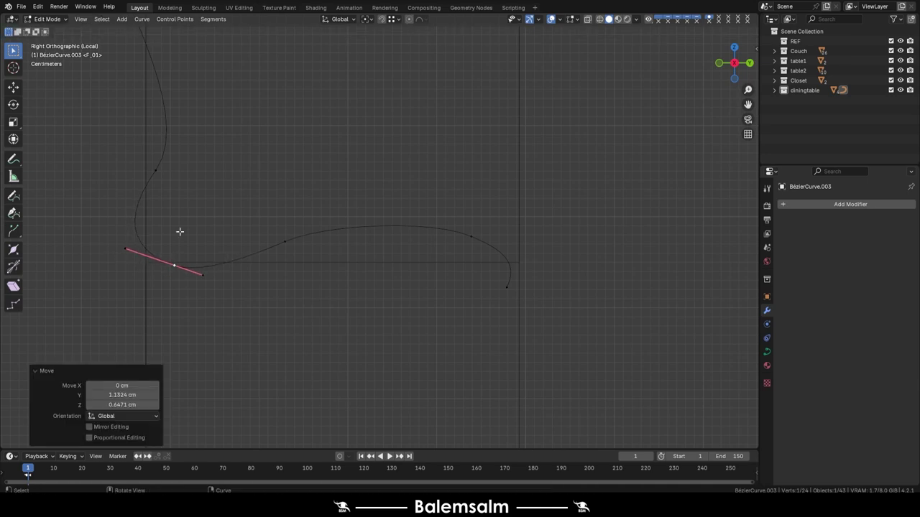
{"action": "left_click_drag", "start_coordinate": [134, 222], "coordinate": [138, 219]}
{"action": "left_click_drag", "start_coordinate": [167, 261], "coordinate": [179, 262]}
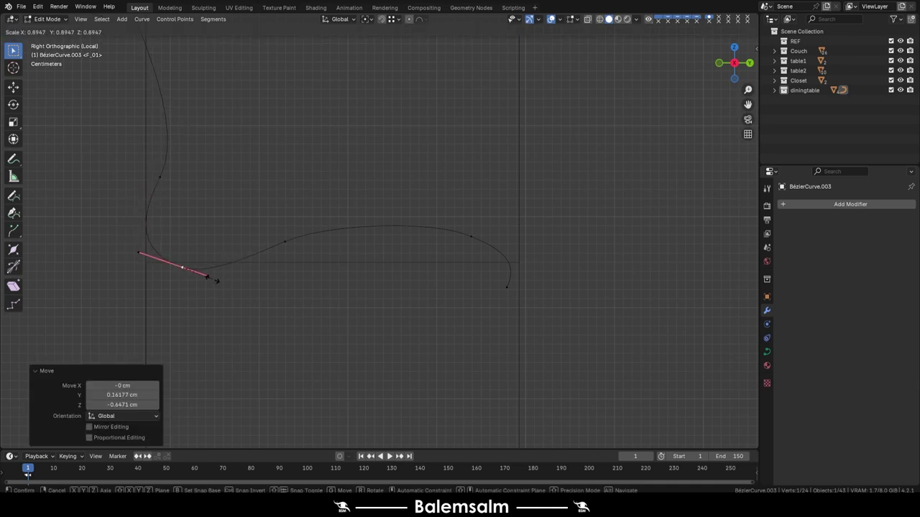
{"action": "left_click", "coordinate": [285, 241]}
{"action": "left_click_drag", "start_coordinate": [471, 237], "coordinate": [464, 236]}
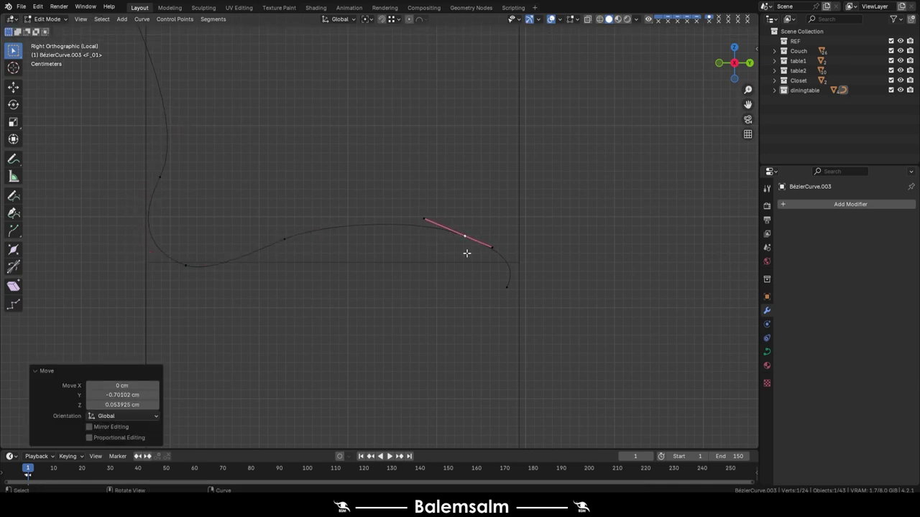
{"action": "key", "text": "r"}
{"action": "left_click", "coordinate": [513, 276]}
Step: Move the profile curve 21 cm along X inside the chair box
{"action": "key", "text": "Tab"}
{"action": "middle_click_drag", "start_coordinate": [513, 287], "coordinate": [317, 240]}
{"action": "key", "text": "g"}
{"action": "key", "text": "x"}
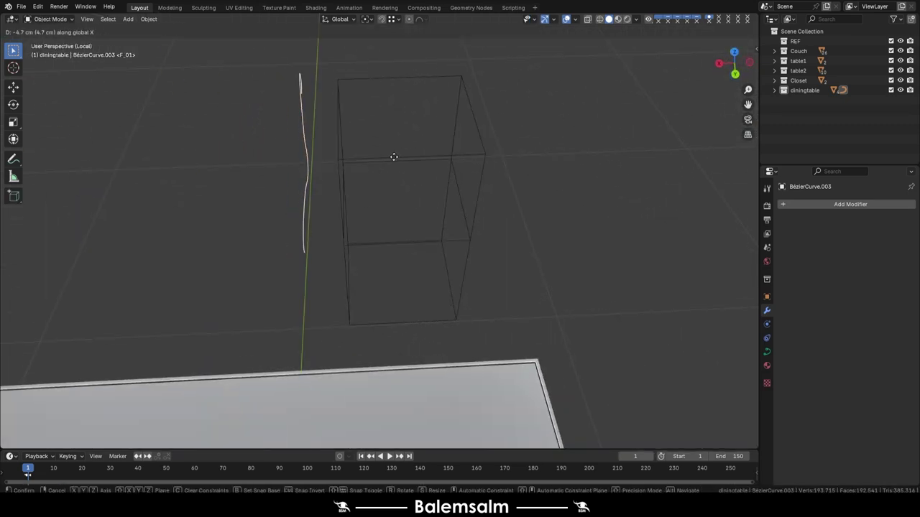
{"action": "left_click", "coordinate": [463, 82]}
Step: Reposition the profile curve along X inside the chair box
{"action": "mouse_move", "coordinate": [463, 82]}
{"action": "middle_mouse_down"}
{"action": "mouse_move", "coordinate": [417, 199]}
{"action": "mouse_move", "coordinate": [440, 79]}
{"action": "mouse_move", "coordinate": [345, 129]}
{"action": "middle_mouse_up"}
{"action": "left_click", "coordinate": [441, 79]}
{"action": "left_click", "coordinate": [441, 79]}
{"action": "key", "text": "g"}
{"action": "key", "text": "x"}
{"action": "left_click", "coordinate": [403, 75]}
Step: Extrude the curve 21 cm and tilt its points 90° into a flat ribbon
{"action": "left_click", "coordinate": [766, 352]}
{"action": "left_click_drag", "start_coordinate": [867, 391], "coordinate": [891, 390]}
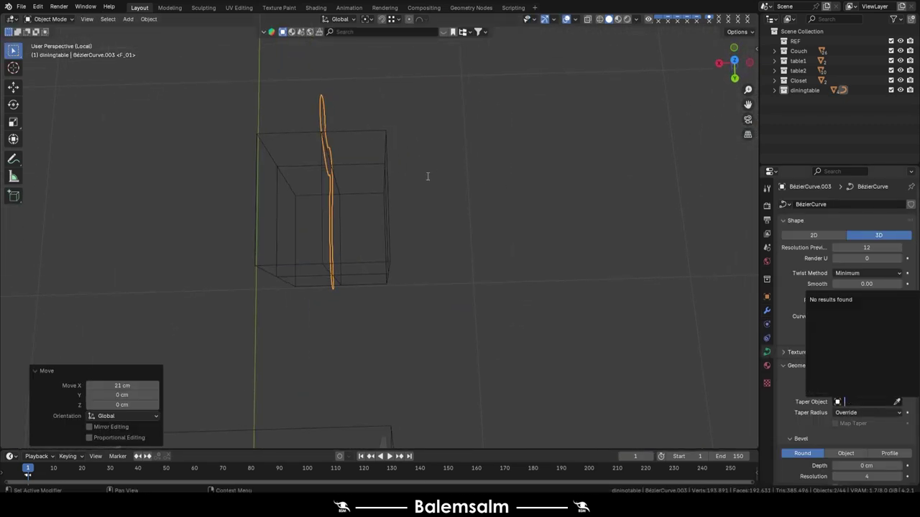
{"action": "key", "text": "Tab"}
{"action": "type", "text": "90"}
{"action": "key", "text": "Return"}
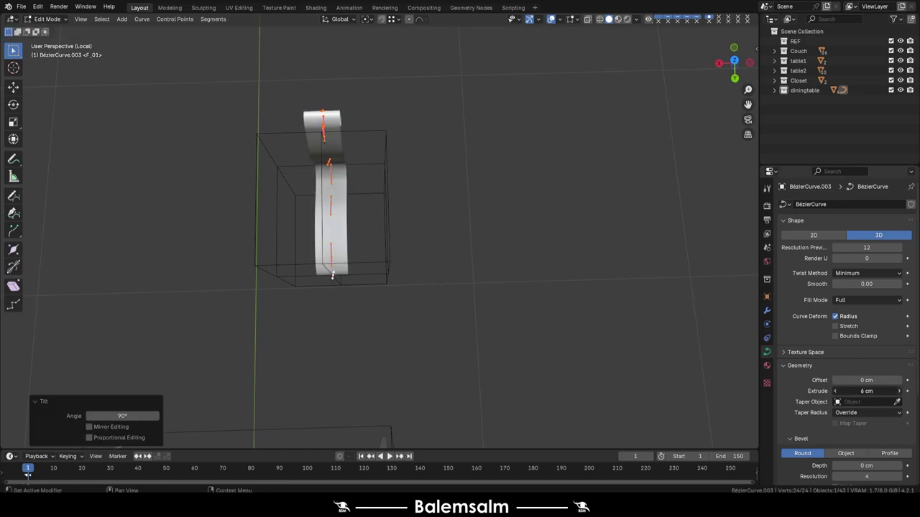
{"action": "key", "text": "KP_7"}
{"action": "left_click_drag", "start_coordinate": [898, 393], "coordinate": [907, 394]}
{"action": "key", "text": "Tab"}
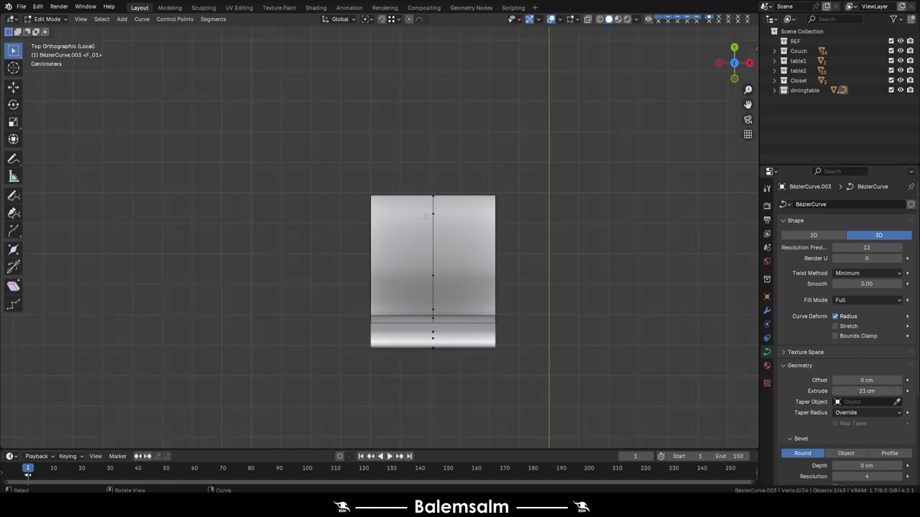
Step: Give the ribbon a 1 cm Bevel Depth for rounded edges
{"action": "middle_click_drag", "start_coordinate": [403, 237], "coordinate": [444, 174]}
{"action": "left_click_drag", "start_coordinate": [867, 466], "coordinate": [895, 457]}
{"action": "mouse_move", "coordinate": [402, 238]}
{"action": "middle_mouse_down"}
{"action": "mouse_move", "coordinate": [429, 252]}
{"action": "mouse_move", "coordinate": [636, 235]}
{"action": "middle_mouse_up"}
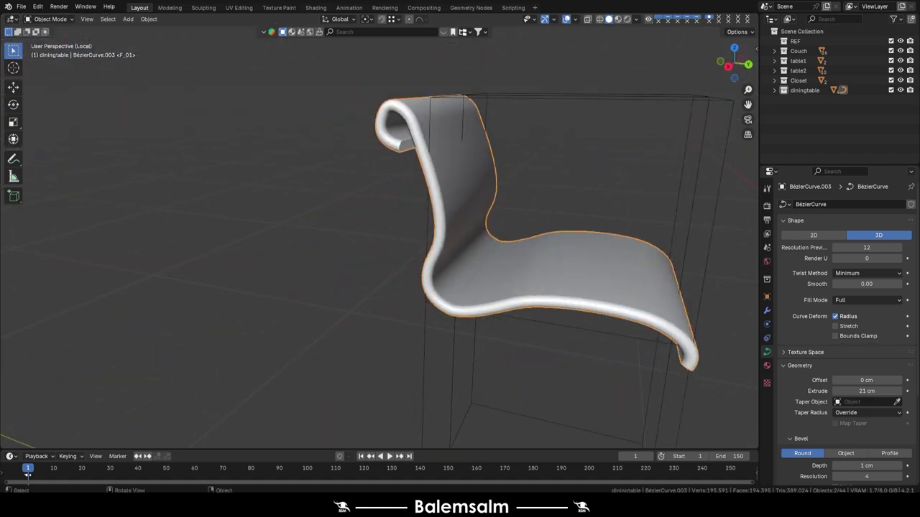
{"action": "middle_click_drag", "start_coordinate": [503, 215], "coordinate": [439, 198]}
Step: Scale the curled top by 1.15 and reshape the hook's handles in side view
{"action": "key", "text": "Tab"}
{"action": "key", "text": "KP_3"}
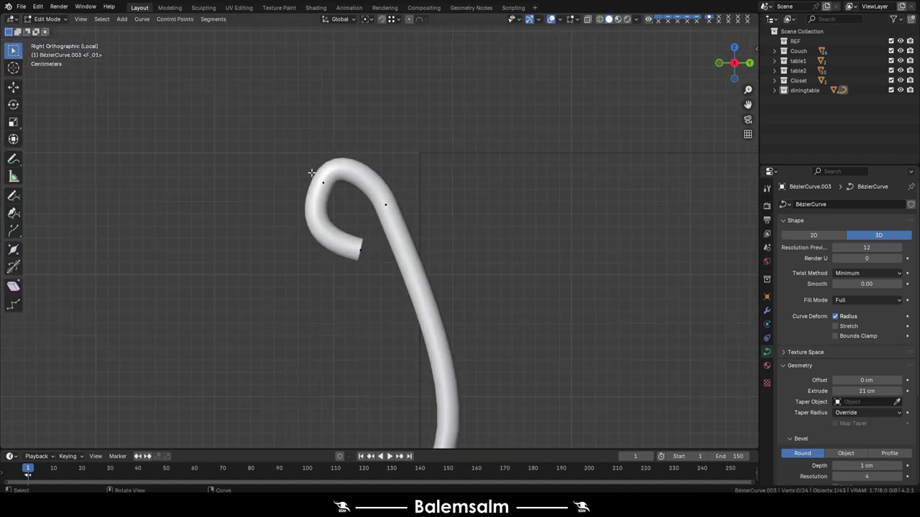
{"action": "type", "text": "s1.150"}
{"action": "left_click_drag", "start_coordinate": [338, 148], "coordinate": [346, 160]}
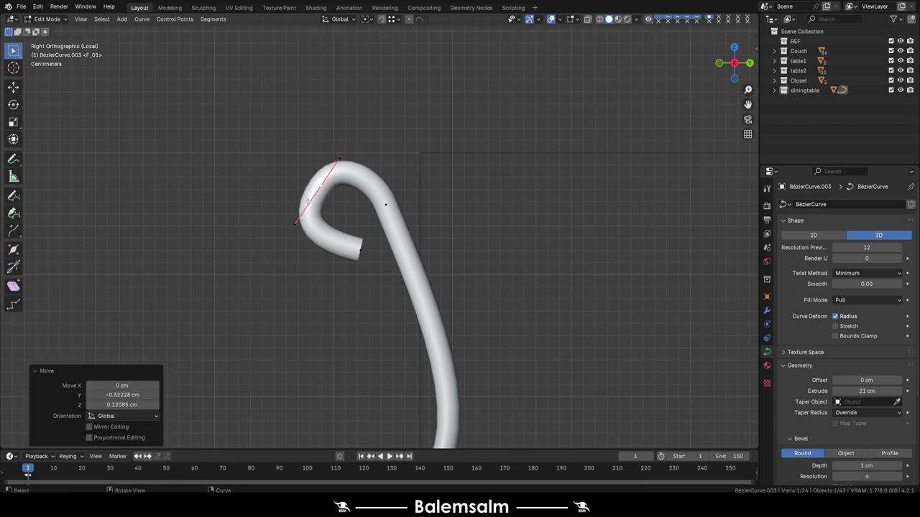
{"action": "left_click", "coordinate": [378, 187]}
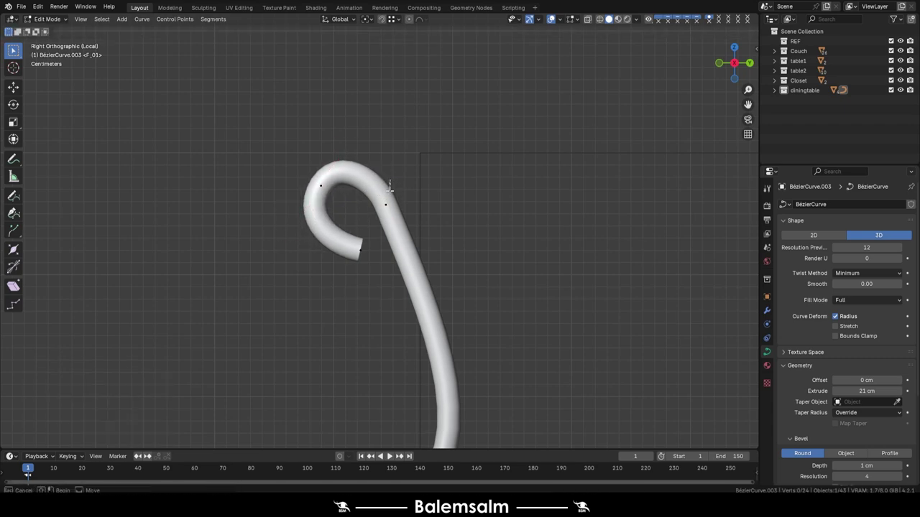
{"action": "left_click_drag", "start_coordinate": [389, 188], "coordinate": [347, 177]}
{"action": "left_click", "coordinate": [335, 164]}
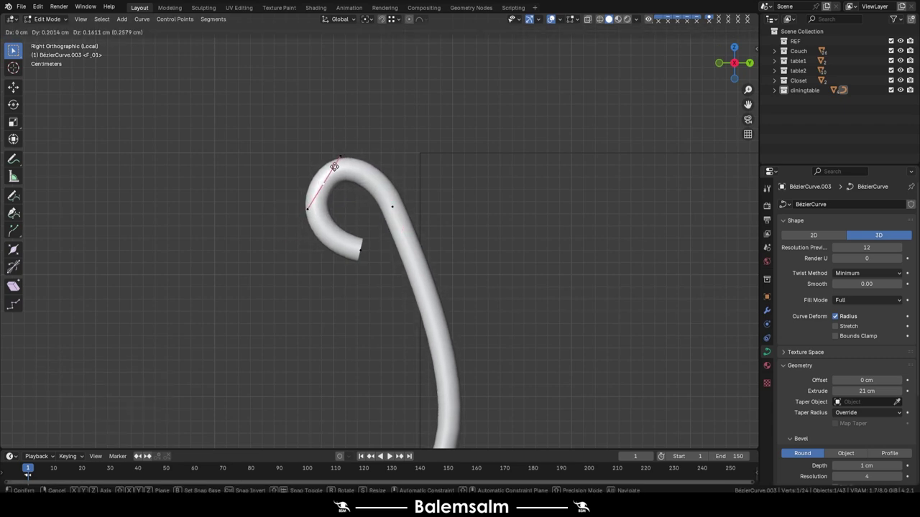
Step: Reshape the lower bend and seat-front handles, then view the finished chair shell
{"action": "middle_click_drag", "start_coordinate": [426, 445], "coordinate": [297, 311], "text": "shift"}
{"action": "left_click_drag", "start_coordinate": [296, 312], "coordinate": [309, 292]}
{"action": "left_click", "coordinate": [278, 247]}
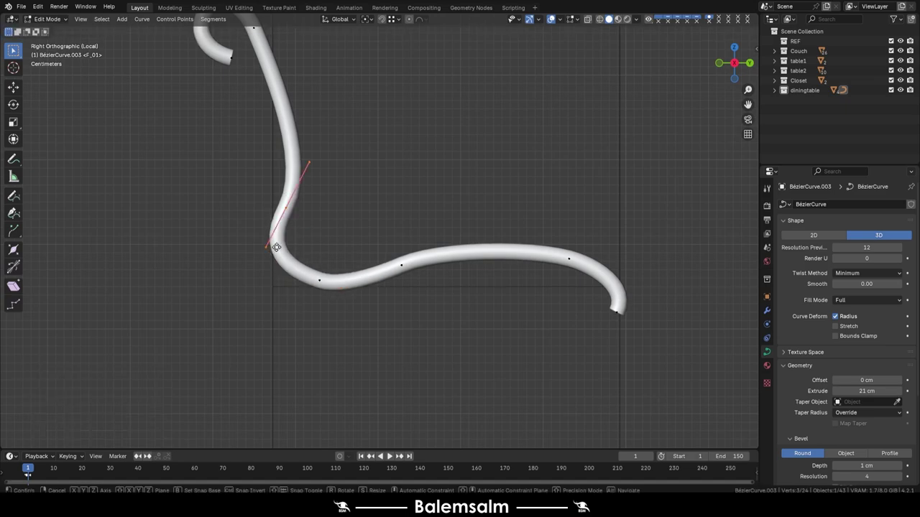
{"action": "left_click_drag", "start_coordinate": [278, 247], "coordinate": [308, 180]}
{"action": "left_click_drag", "start_coordinate": [396, 242], "coordinate": [486, 294]}
{"action": "left_click_drag", "start_coordinate": [417, 259], "coordinate": [463, 221]}
{"action": "left_click", "coordinate": [569, 258]}
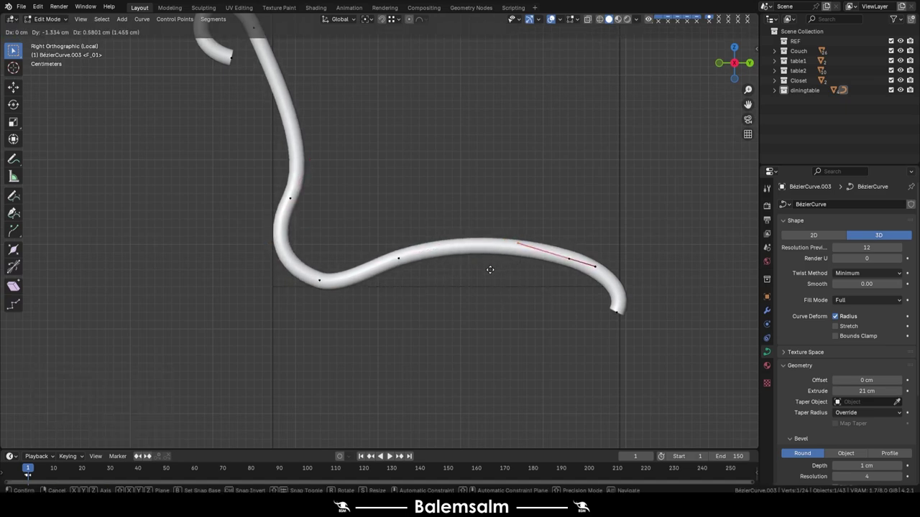
{"action": "left_click", "coordinate": [616, 310]}
{"action": "key", "text": "Tab"}
{"action": "scroll", "coordinate": [516, 218], "scroll_direction": "down", "scroll_amount": 4}
{"action": "middle_click_drag", "start_coordinate": [516, 218], "coordinate": [331, 200]}
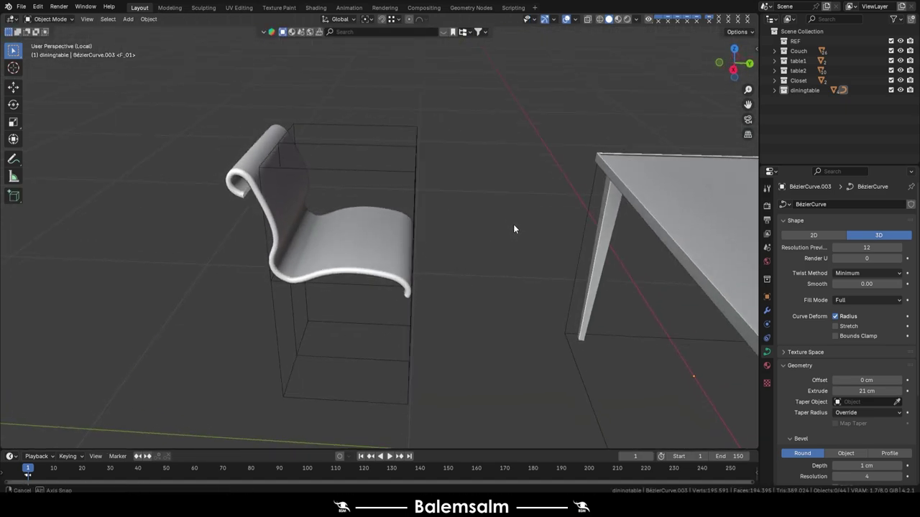
Step: Select part of the dining table in top view and reposition the table parts
{"action": "left_click", "coordinate": [309, 215]}
{"action": "key", "text": "Tab"}
{"action": "key", "text": "grave"}
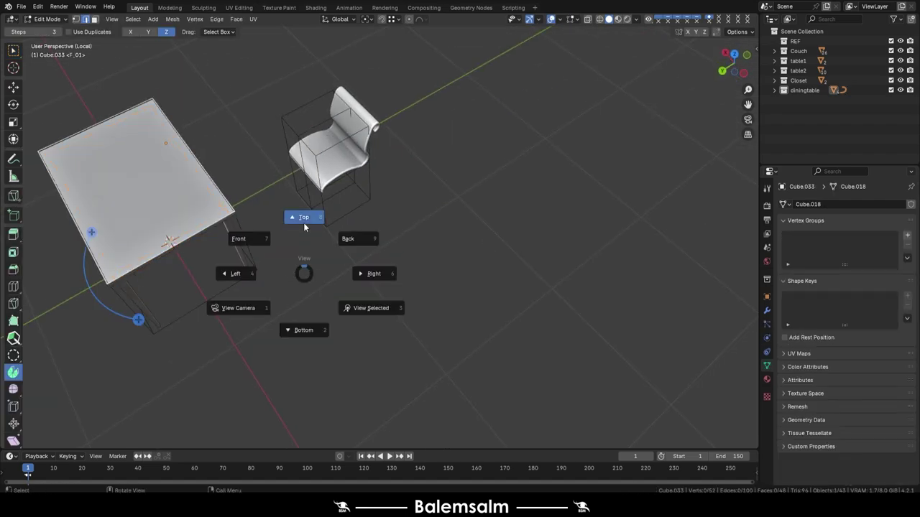
{"action": "left_click", "coordinate": [303, 217]}
{"action": "left_click_drag", "start_coordinate": [548, 59], "coordinate": [486, 171]}
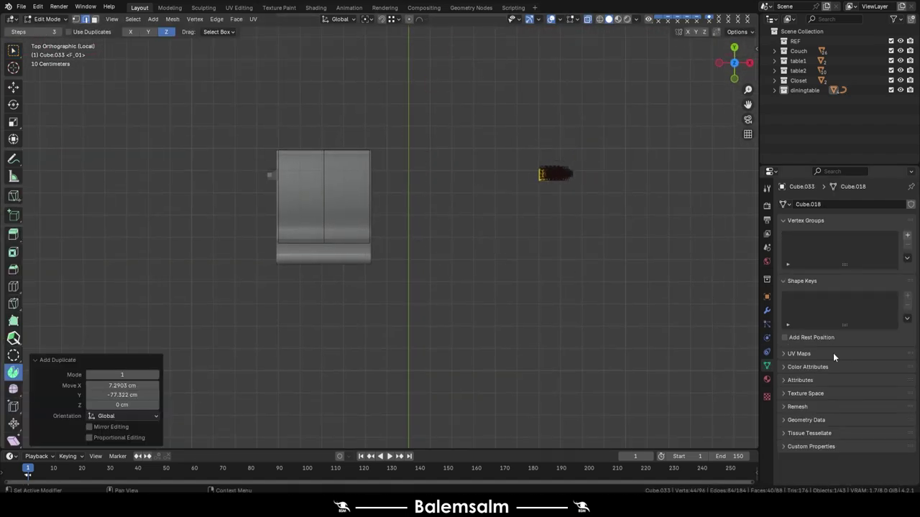
{"action": "middle_click_drag", "start_coordinate": [503, 180], "coordinate": [560, 204]}
{"action": "key", "text": "Tab"}
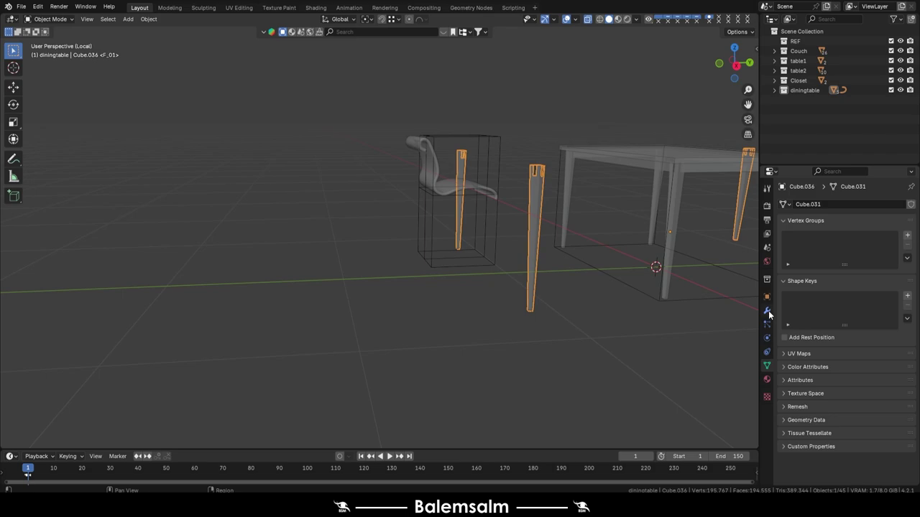
{"action": "left_click", "coordinate": [766, 310]}
{"action": "key", "text": "KP_7"}
{"action": "key", "text": "g"}
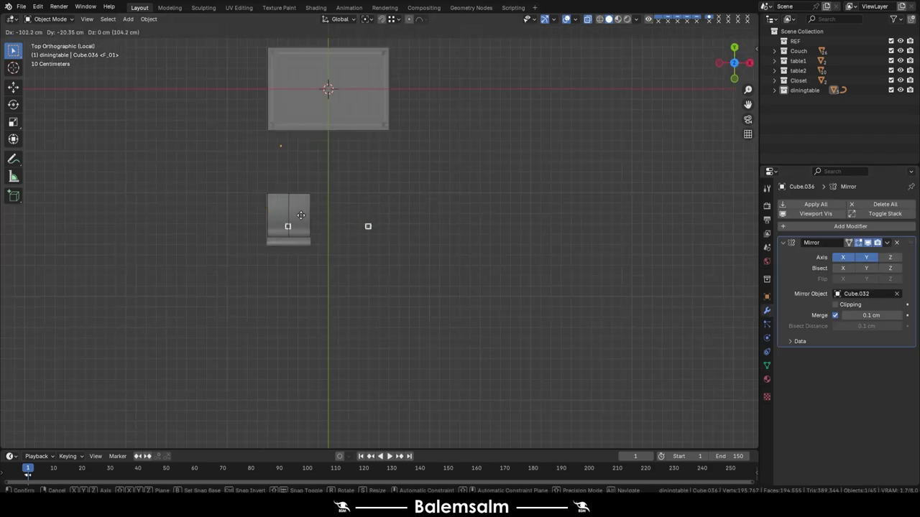
{"action": "left_click", "coordinate": [296, 216]}
{"action": "middle_click_drag", "start_coordinate": [296, 216], "coordinate": [282, 238]}
Step: Reset the chair legs' origin and slide the legs along X under the seat
{"action": "left_click", "coordinate": [896, 294]}
{"action": "left_click", "coordinate": [323, 294]}
{"action": "right_click", "coordinate": [330, 305]}
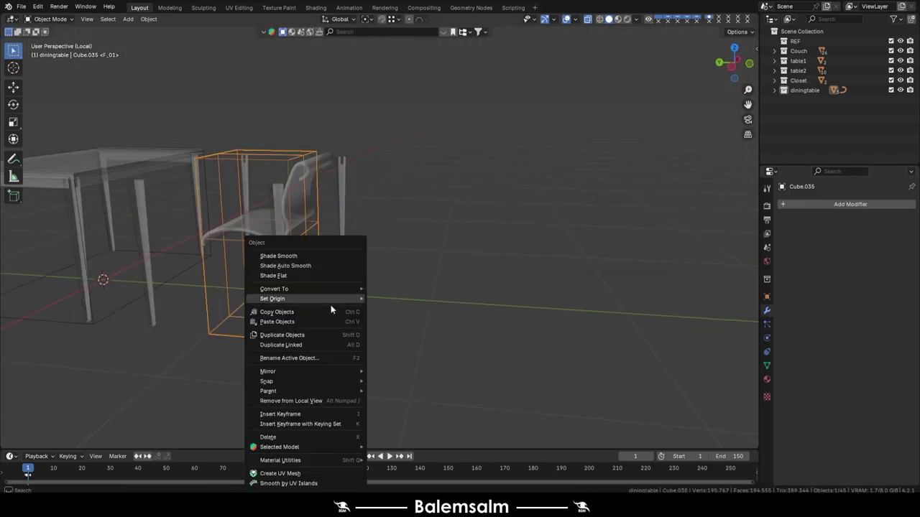
{"action": "left_click", "coordinate": [417, 316]}
{"action": "left_click", "coordinate": [242, 256]}
{"action": "mouse_move", "coordinate": [349, 232]}
{"action": "middle_mouse_down"}
{"action": "mouse_move", "coordinate": [241, 256]}
{"action": "mouse_move", "coordinate": [296, 253]}
{"action": "mouse_move", "coordinate": [273, 263]}
{"action": "mouse_move", "coordinate": [523, 124]}
{"action": "mouse_move", "coordinate": [467, 194]}
{"action": "middle_mouse_up"}
{"action": "left_click", "coordinate": [241, 256]}
{"action": "key", "text": "g"}
{"action": "key", "text": "x"}
{"action": "left_click", "coordinate": [281, 263]}
Step: In the right side view, lower the legs' top vertices along Z to meet the seat
{"action": "key", "text": "Tab"}
{"action": "key", "text": "alt+z"}
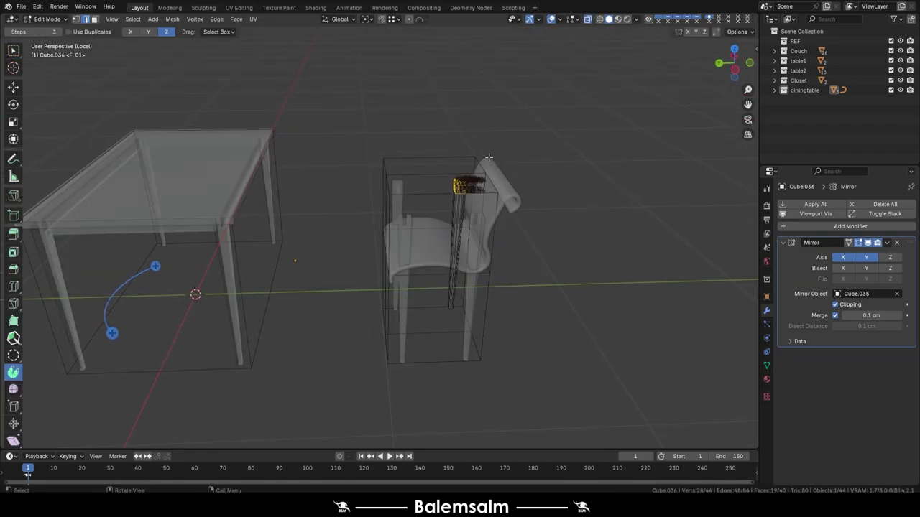
{"action": "key", "text": "grave"}
{"action": "left_click", "coordinate": [404, 148]}
{"action": "key", "text": "g"}
{"action": "key", "text": "z"}
{"action": "key", "text": "Return"}
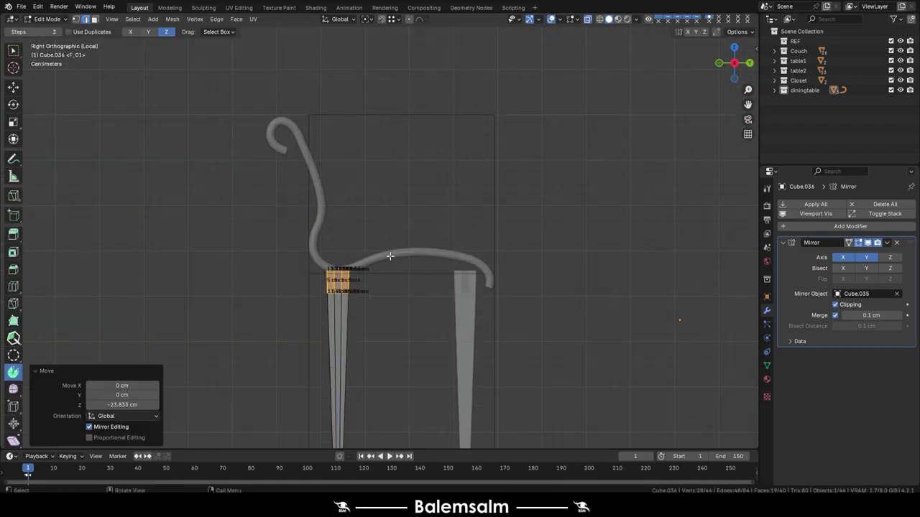
{"action": "key", "text": "Tab"}
{"action": "key", "text": "alt+z"}
{"action": "middle_click_drag", "start_coordinate": [346, 209], "coordinate": [407, 232]}
{"action": "middle_click_drag", "start_coordinate": [396, 156], "coordinate": [420, 222]}
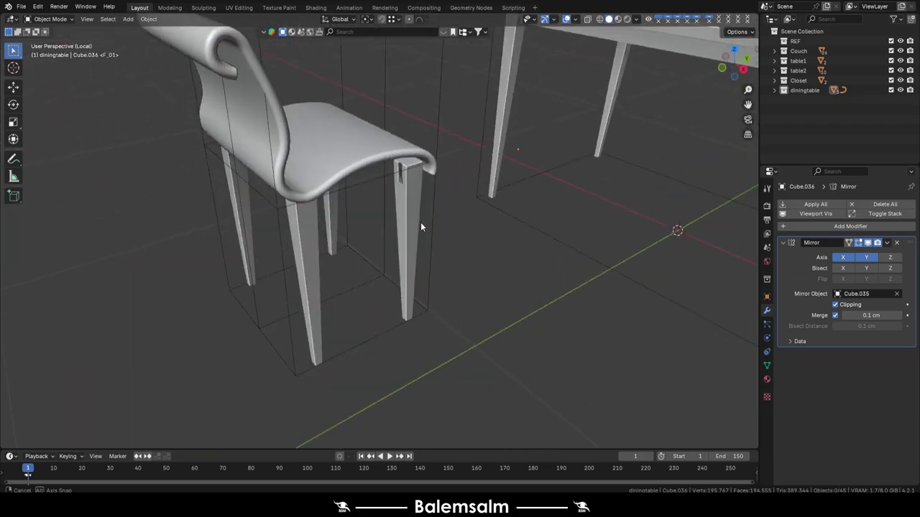
{"action": "scroll", "coordinate": [393, 203], "scroll_direction": "up", "scroll_amount": 3}
Step: In right view, move one seat-curve control point's handle down onto a level line
{"action": "left_click", "coordinate": [402, 130]}
{"action": "key", "text": "Tab"}
{"action": "key", "text": "KP_3"}
{"action": "scroll", "coordinate": [450, 117], "scroll_direction": "up", "scroll_amount": 3}
{"action": "key", "text": "alt+z"}
{"action": "left_click", "coordinate": [386, 102]}
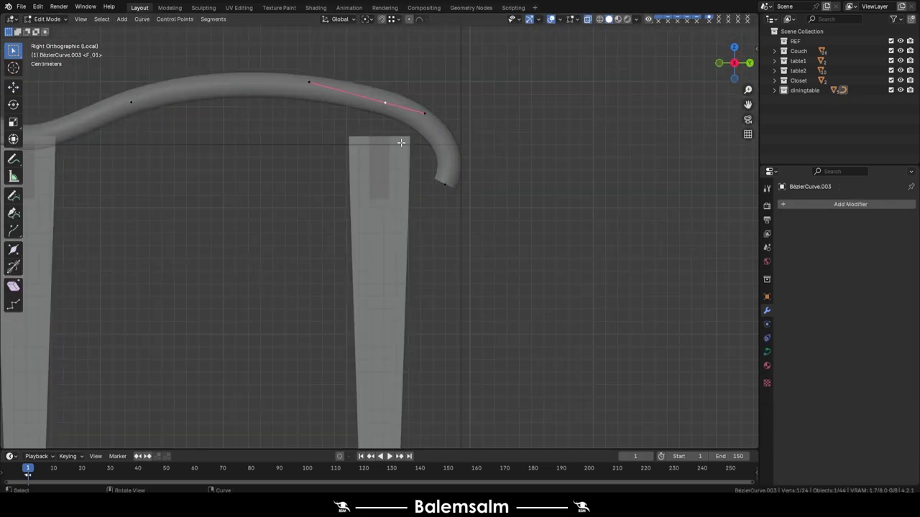
{"action": "key", "text": "g"}
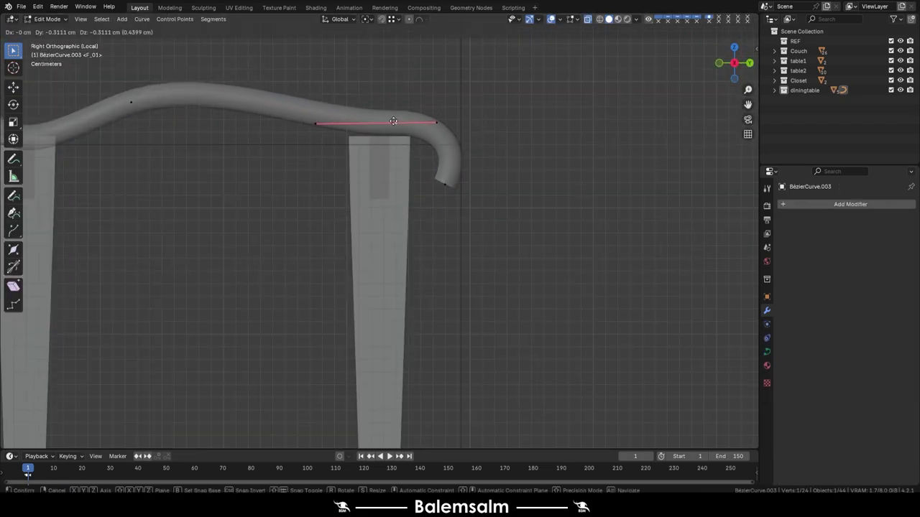
{"action": "left_click", "coordinate": [197, 164]}
{"action": "middle_click_drag", "start_coordinate": [197, 165], "coordinate": [396, 234], "text": "shift"}
Step: Move and scale the remaining seat-curve points' handles to flatten the seat section
{"action": "left_click", "coordinate": [208, 191]}
{"action": "key", "text": "g"}
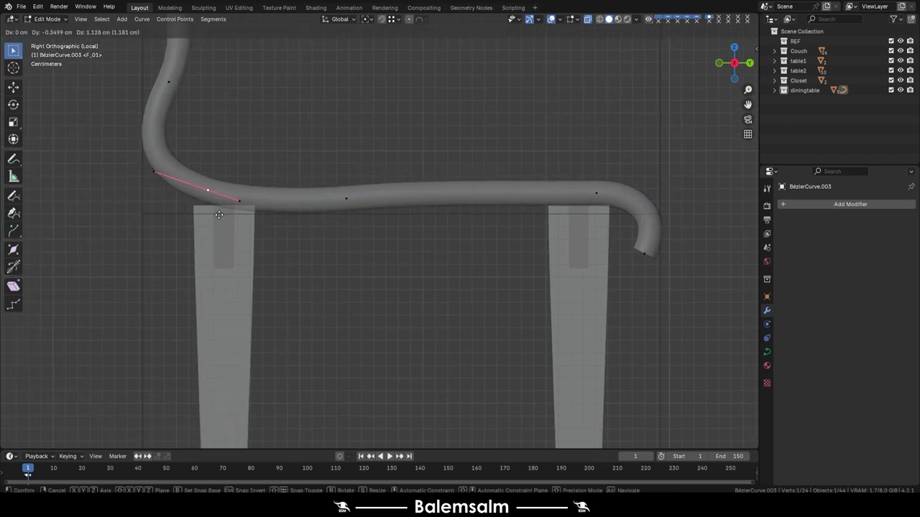
{"action": "left_click", "coordinate": [219, 214]}
{"action": "key", "text": "s"}
{"action": "left_click", "coordinate": [346, 199]}
{"action": "key", "text": "g"}
{"action": "left_click", "coordinate": [424, 239]}
{"action": "type", "text": "0"}
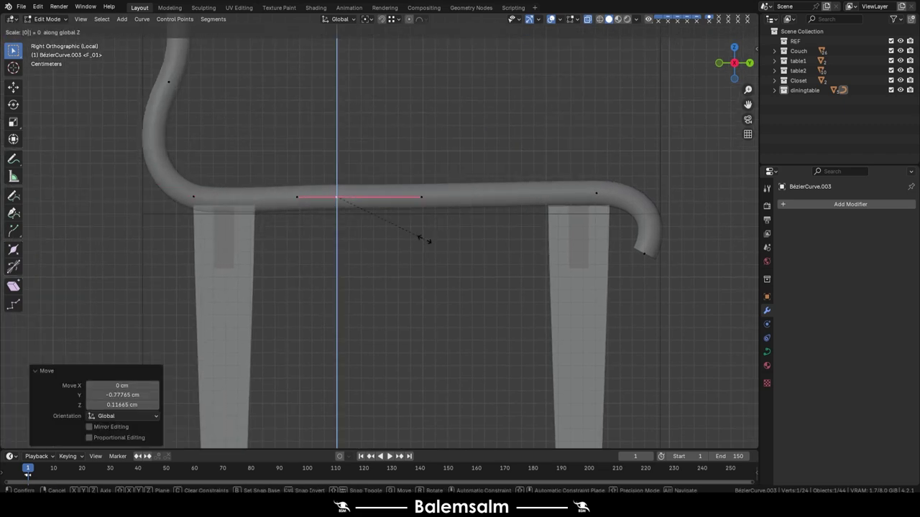
{"action": "key", "text": "Return"}
{"action": "left_click", "coordinate": [596, 193]}
Step: Move the chair legs' top vertices along Y to tuck them under the seat
{"action": "left_click", "coordinate": [613, 240]}
{"action": "key", "text": "Tab"}
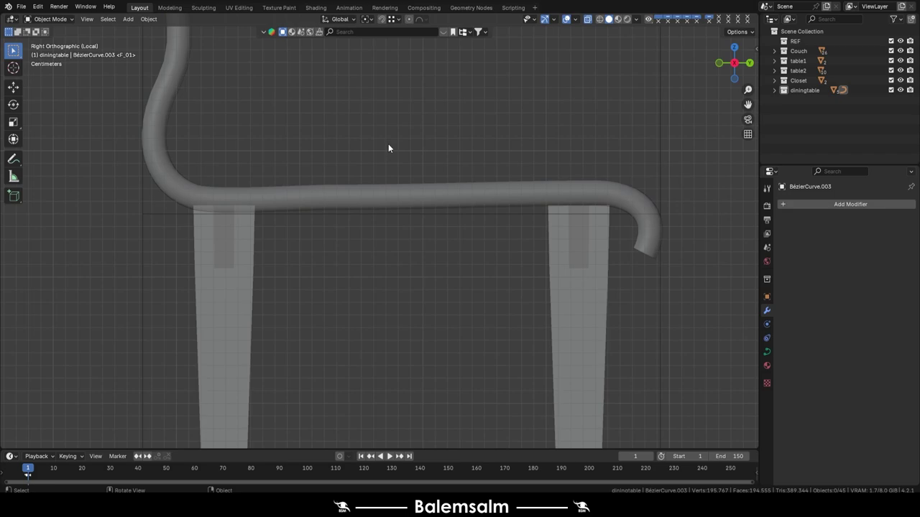
{"action": "mouse_move", "coordinate": [388, 144]}
{"action": "middle_mouse_down"}
{"action": "mouse_move", "coordinate": [368, 178]}
{"action": "mouse_move", "coordinate": [436, 143]}
{"action": "middle_mouse_up"}
{"action": "key", "text": "grave"}
{"action": "left_click", "coordinate": [394, 145]}
{"action": "key", "text": "Tab"}
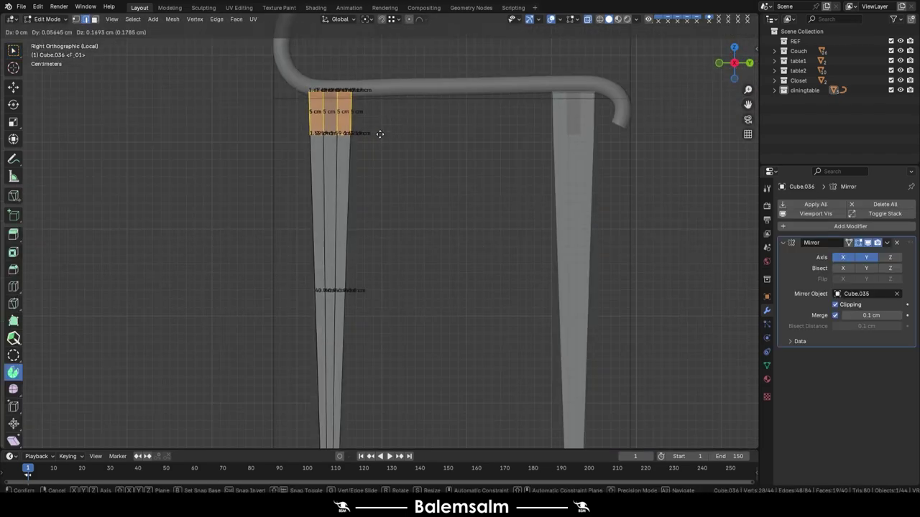
{"action": "key", "text": "g"}
{"action": "key", "text": "y"}
{"action": "left_click", "coordinate": [460, 215]}
{"action": "key", "text": "1"}
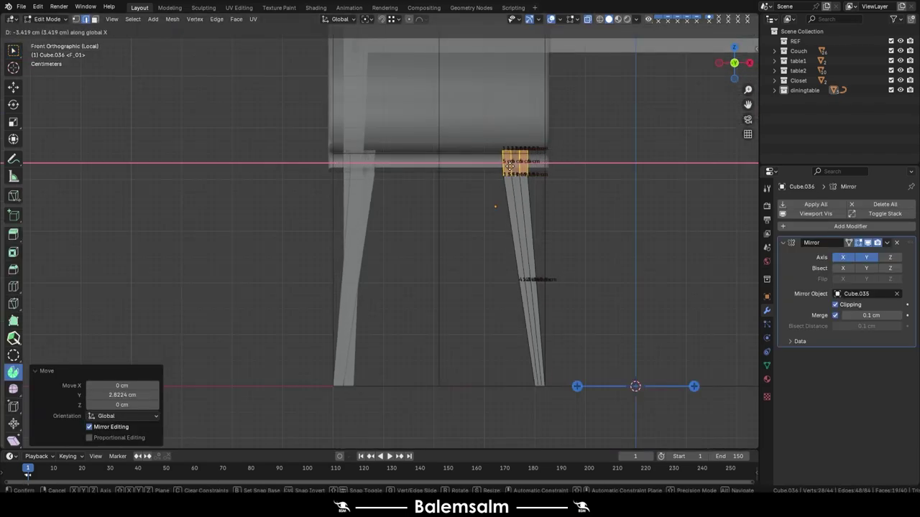
Step: Move the legs' bottom vertices outward along X to splay the legs
{"action": "middle_click_drag", "start_coordinate": [527, 165], "coordinate": [486, 151]}
{"action": "key", "text": "7"}
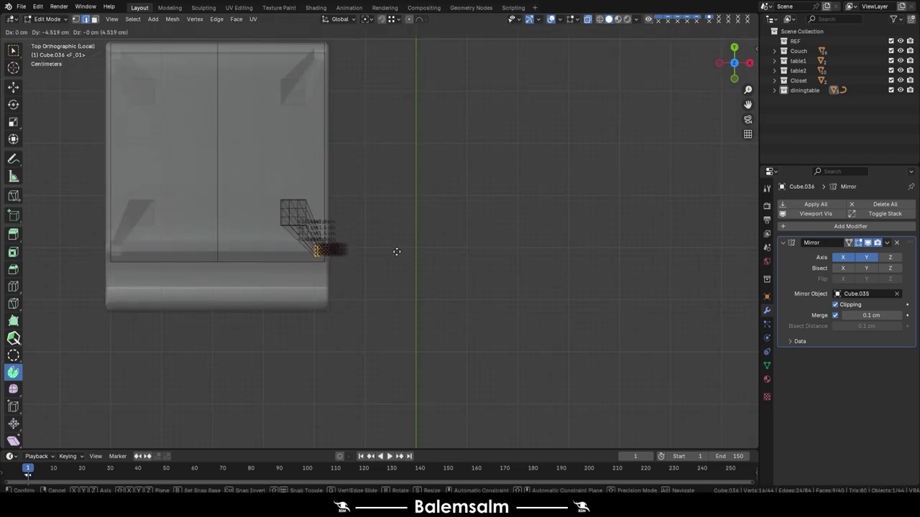
{"action": "key", "text": "g"}
{"action": "left_click", "coordinate": [392, 242]}
{"action": "middle_click_drag", "start_coordinate": [392, 242], "coordinate": [359, 244]}
{"action": "scroll", "coordinate": [339, 253], "scroll_direction": "up", "scroll_amount": 3}
{"action": "key", "text": "g"}
{"action": "key", "text": "y"}
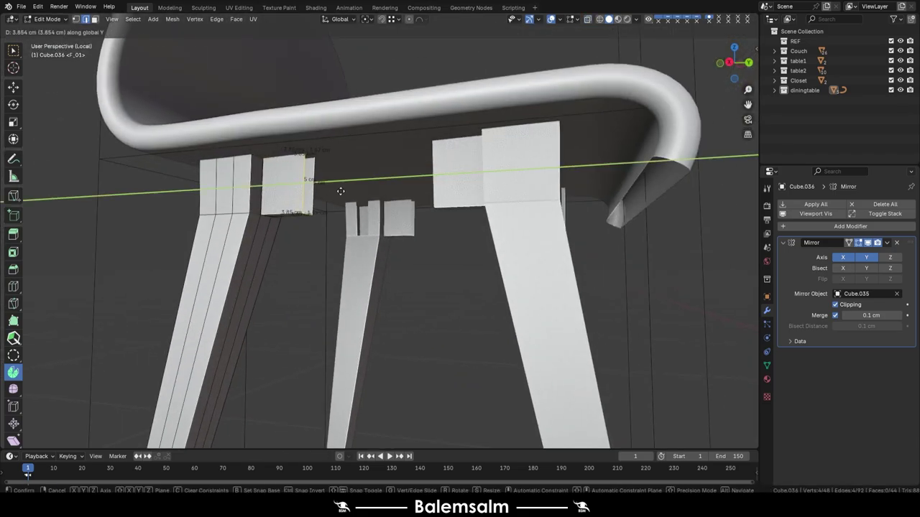
{"action": "left_click", "coordinate": [339, 191]}
{"action": "mouse_move", "coordinate": [338, 191]}
{"action": "middle_mouse_down"}
{"action": "mouse_move", "coordinate": [489, 180]}
{"action": "mouse_move", "coordinate": [359, 148]}
{"action": "mouse_move", "coordinate": [464, 176]}
{"action": "mouse_move", "coordinate": [286, 181]}
{"action": "mouse_move", "coordinate": [428, 286]}
{"action": "mouse_move", "coordinate": [504, 267]}
{"action": "mouse_move", "coordinate": [390, 154]}
{"action": "mouse_move", "coordinate": [468, 169]}
{"action": "mouse_move", "coordinate": [569, 228]}
{"action": "mouse_move", "coordinate": [355, 185]}
{"action": "middle_mouse_up"}
{"action": "key", "text": "g"}
{"action": "key", "text": "x"}
{"action": "left_click", "coordinate": [168, 136]}
{"action": "key", "text": "Tab"}
{"action": "scroll", "coordinate": [312, 154], "scroll_direction": "down", "scroll_amount": 4}
Step: Convert the chair's seat curve into a mesh
{"action": "left_click", "coordinate": [429, 283]}
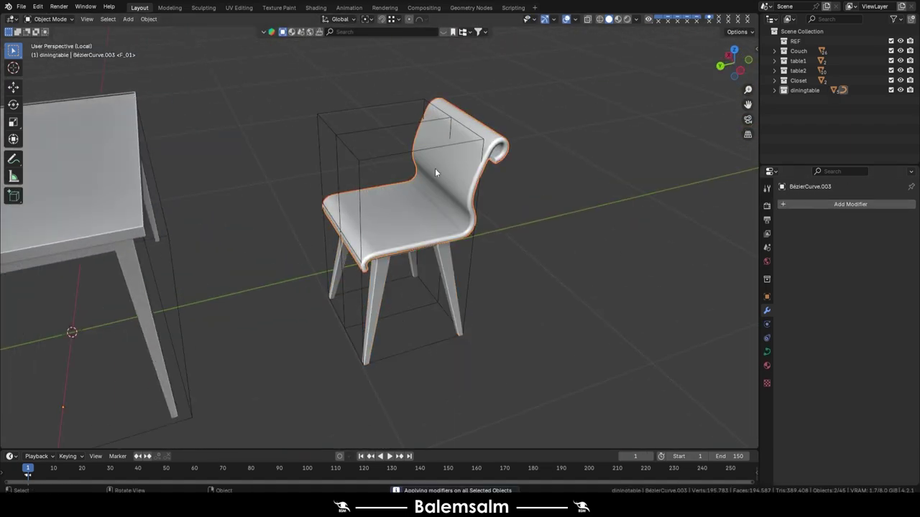
{"action": "key", "text": "ctrl+j"}
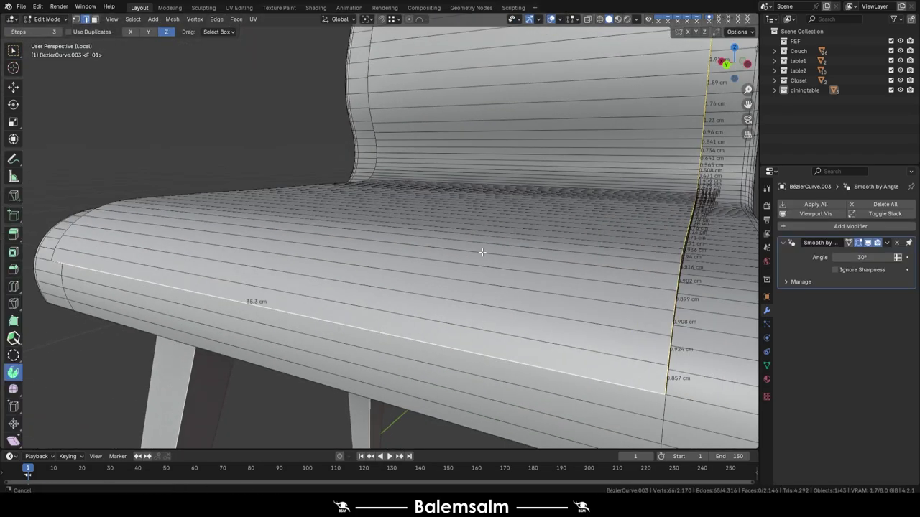
Step: Bevel the selected seat edges into a groove and save the file
{"action": "mouse_move", "coordinate": [481, 252]}
{"action": "middle_mouse_down"}
{"action": "mouse_move", "coordinate": [241, 300]}
{"action": "mouse_move", "coordinate": [402, 287]}
{"action": "middle_mouse_up"}
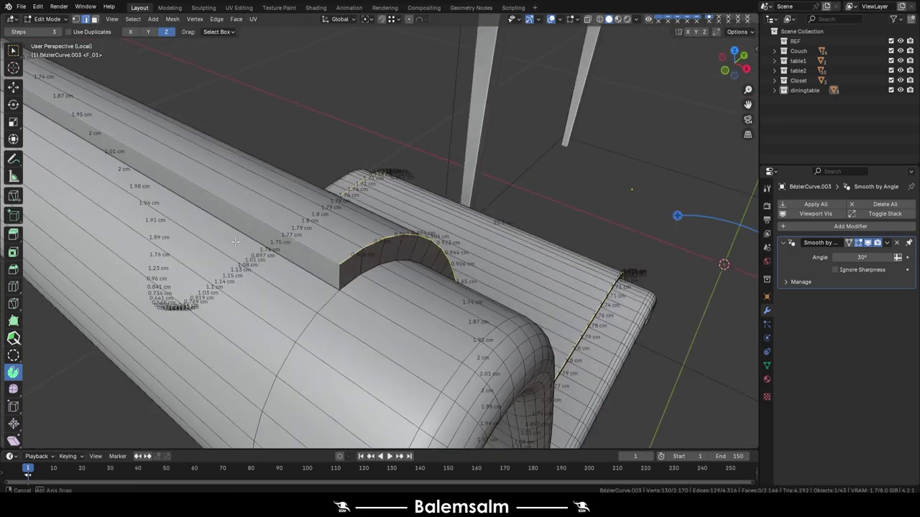
{"action": "key", "text": "ctrl+b"}
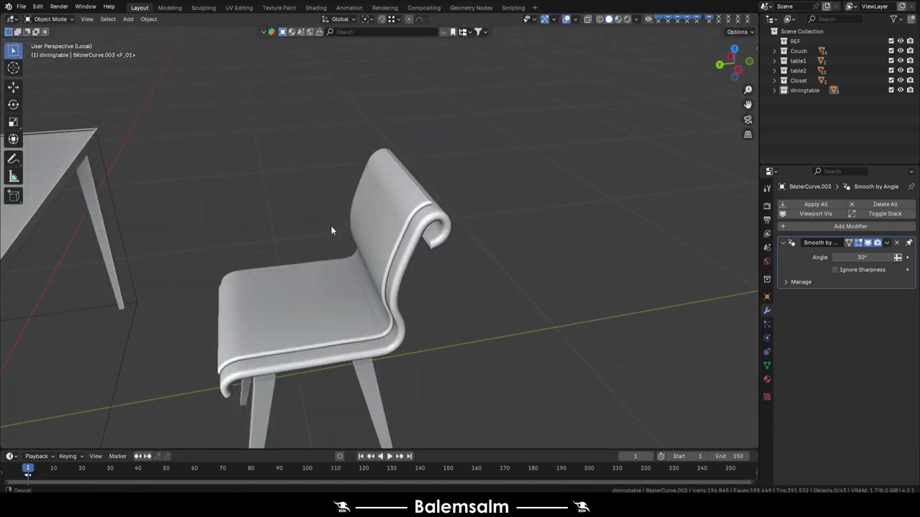
{"action": "mouse_move", "coordinate": [330, 226]}
{"action": "middle_mouse_down"}
{"action": "mouse_move", "coordinate": [346, 171]}
{"action": "mouse_move", "coordinate": [317, 208]}
{"action": "middle_mouse_up"}
{"action": "key", "text": "ctrl+s"}
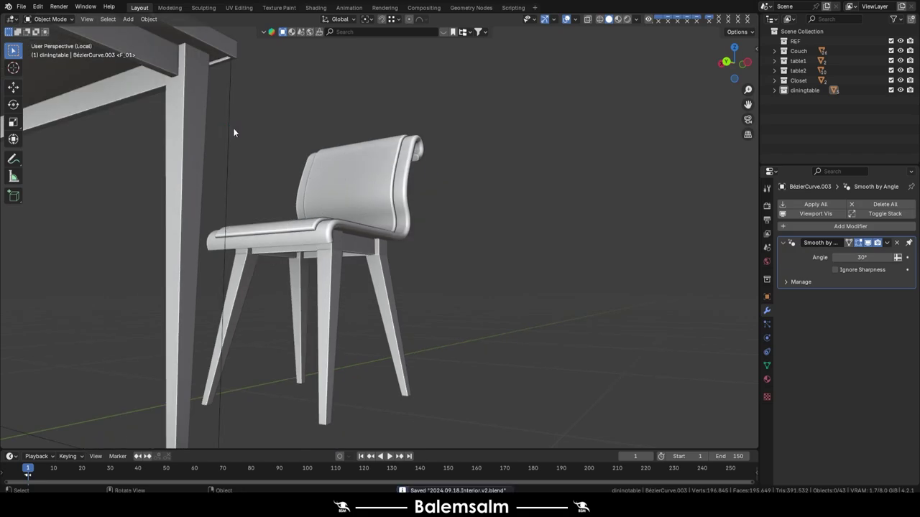
Step: From above, mark the seat's edge loop as a UV seam
{"action": "key", "text": "grave"}
{"action": "middle_click_drag", "start_coordinate": [245, 135], "coordinate": [120, 263], "text": "alt"}
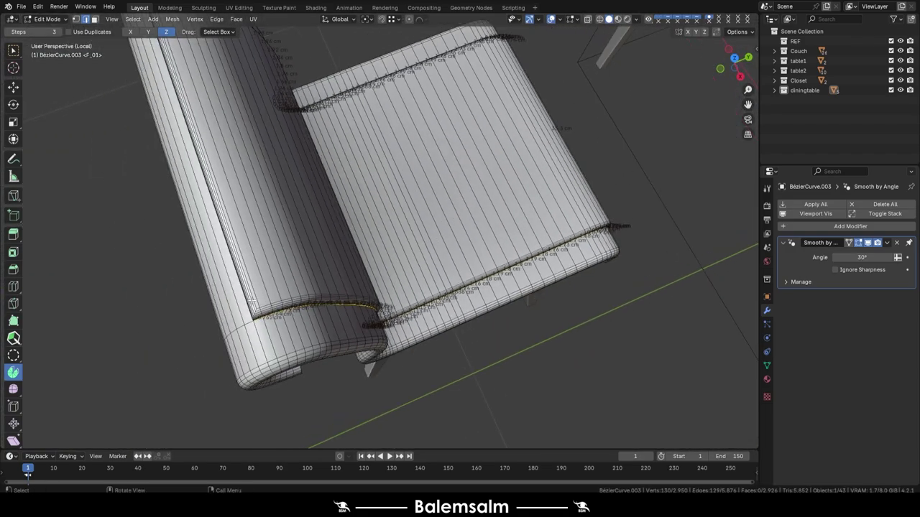
{"action": "right_click", "coordinate": [210, 265]}
{"action": "left_click", "coordinate": [209, 265]}
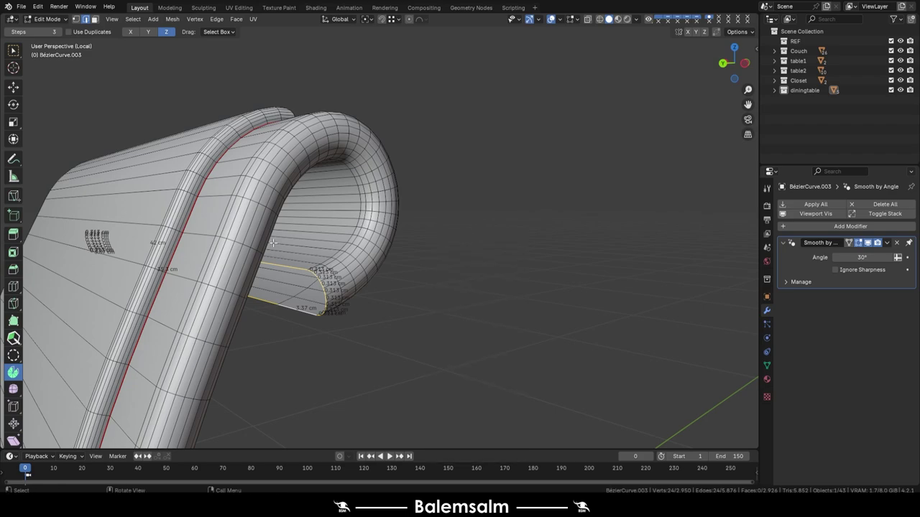
Step: Scale the rim's end loops flat along X (0) and grid-fill one open end
{"action": "right_click", "coordinate": [298, 261]}
{"action": "key", "text": "s"}
{"action": "key", "text": "x"}
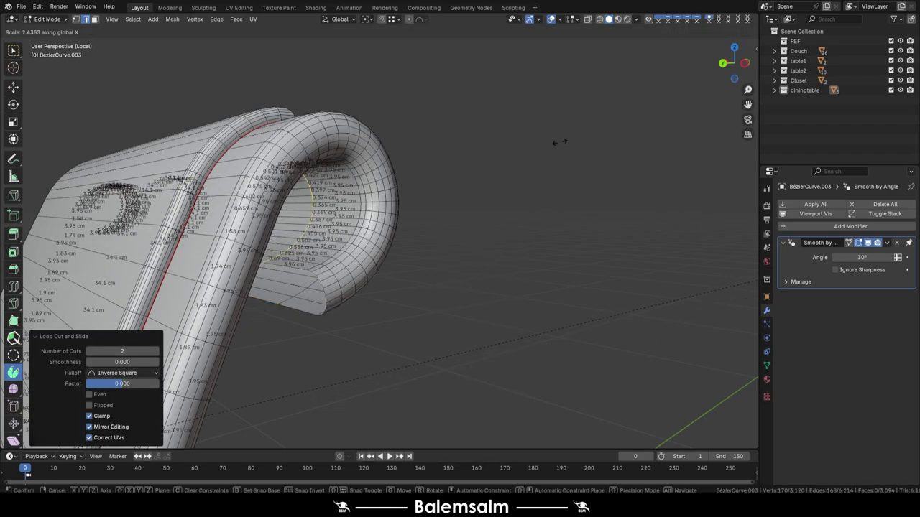
{"action": "key", "text": "0"}
{"action": "key", "text": "Return"}
{"action": "key", "text": "ctrl+f"}
{"action": "key", "text": "ctrl+f"}
{"action": "left_click", "coordinate": [503, 198]}
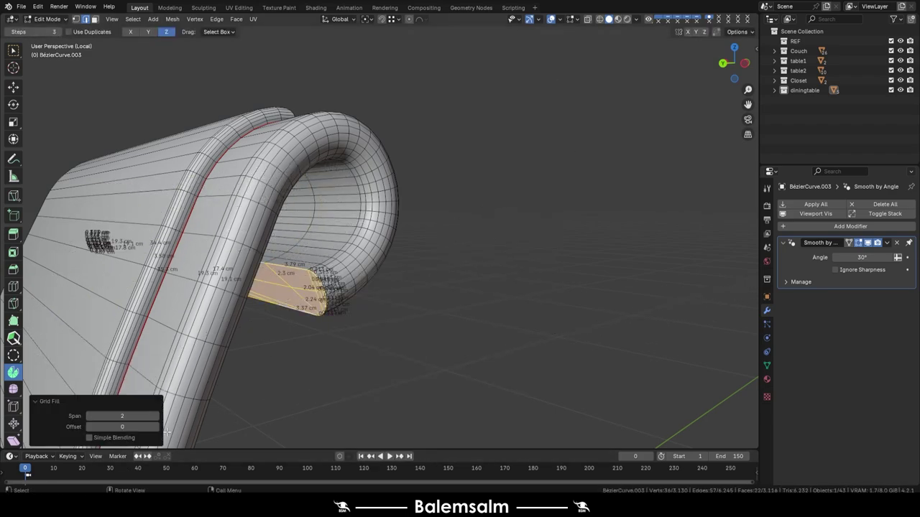
Step: Grid-fill the rim's other open end from underneath, leave Edit Mode and save
{"action": "scroll", "coordinate": [154, 424], "scroll_direction": "up", "scroll_amount": 4, "text": "ctrl"}
{"action": "scroll", "coordinate": [360, 252], "scroll_direction": "down", "scroll_amount": 5}
{"action": "middle_click_drag", "start_coordinate": [360, 251], "coordinate": [209, 174]}
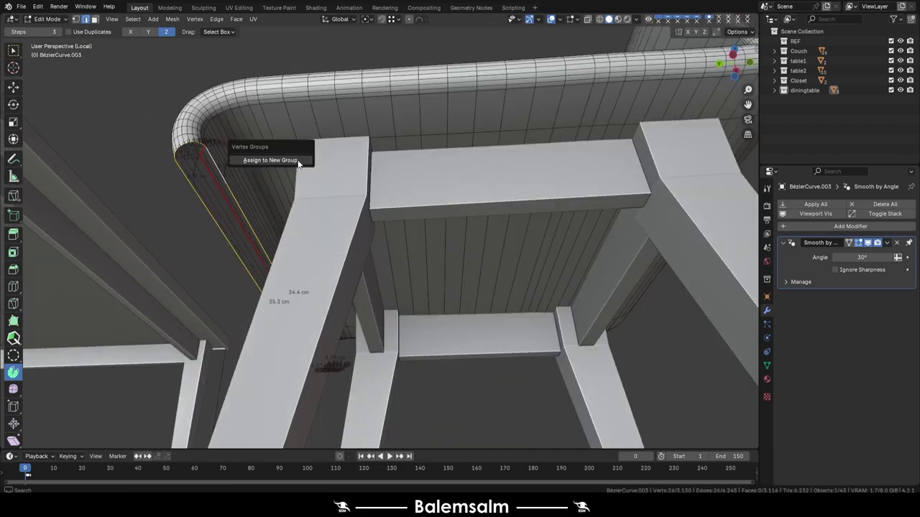
{"action": "key", "text": "ctrl+f"}
{"action": "left_click", "coordinate": [345, 160]}
{"action": "scroll", "coordinate": [158, 424], "scroll_direction": "up", "scroll_amount": 2, "text": "ctrl"}
{"action": "scroll", "coordinate": [159, 424], "scroll_direction": "up", "scroll_amount": 2, "text": "ctrl"}
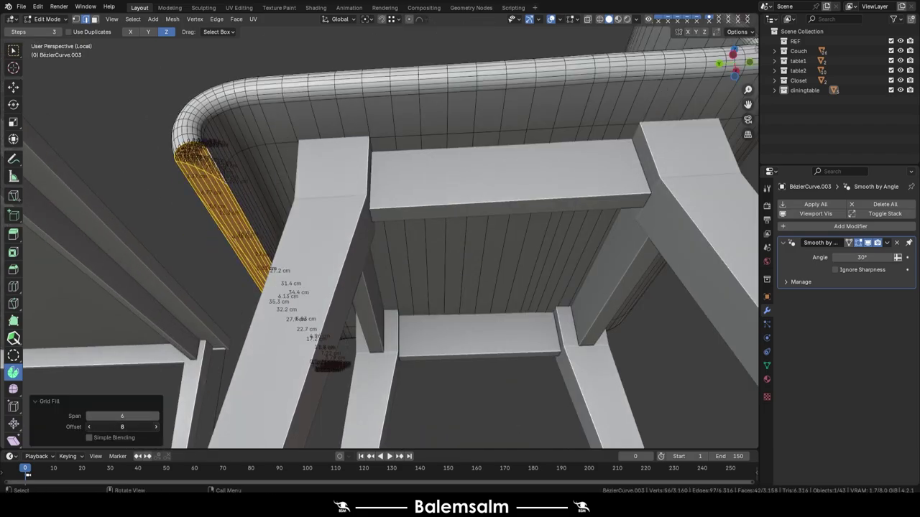
{"action": "scroll", "coordinate": [158, 424], "scroll_direction": "up", "scroll_amount": 4, "text": "ctrl"}
{"action": "middle_click_drag", "start_coordinate": [163, 302], "coordinate": [230, 167]}
{"action": "key", "text": "Tab"}
{"action": "key", "text": "ctrl+s"}
Step: Give the chair legs auto smooth shading
{"action": "left_click", "coordinate": [219, 107]}
{"action": "right_click", "coordinate": [219, 107]}
{"action": "left_click", "coordinate": [220, 107]}
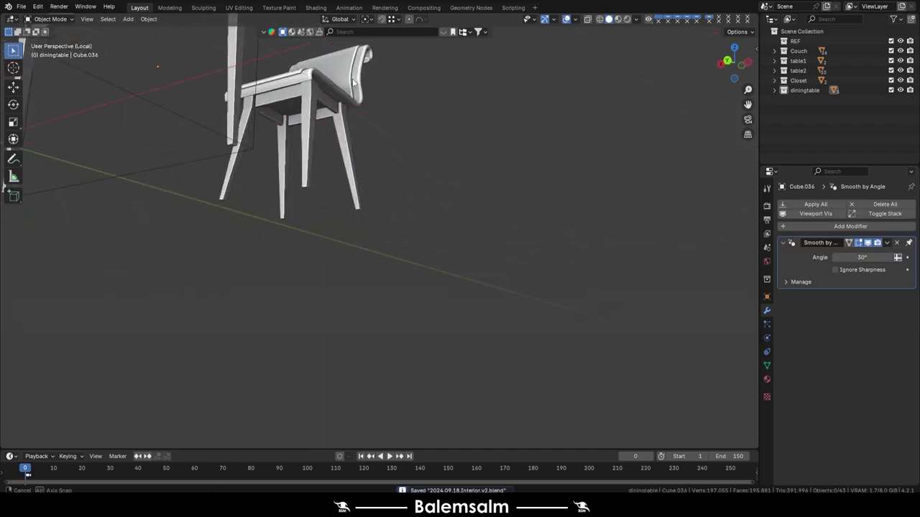
{"action": "middle_click_drag", "start_coordinate": [220, 107], "coordinate": [250, 226]}
{"action": "key", "text": "Tab"}
Step: Add a centred loop cut around the chair legs, undoing the extra paired loops
{"action": "key", "text": "ctrl+r"}
{"action": "left_click", "coordinate": [250, 227]}
{"action": "right_click", "coordinate": [249, 226]}
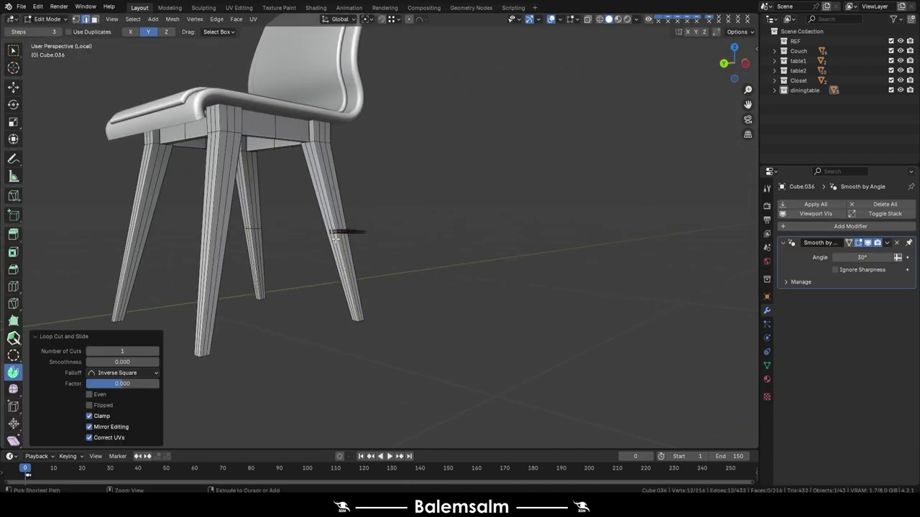
{"action": "key", "text": "alt+z"}
{"action": "left_click", "coordinate": [242, 227], "text": "alt+shift"}
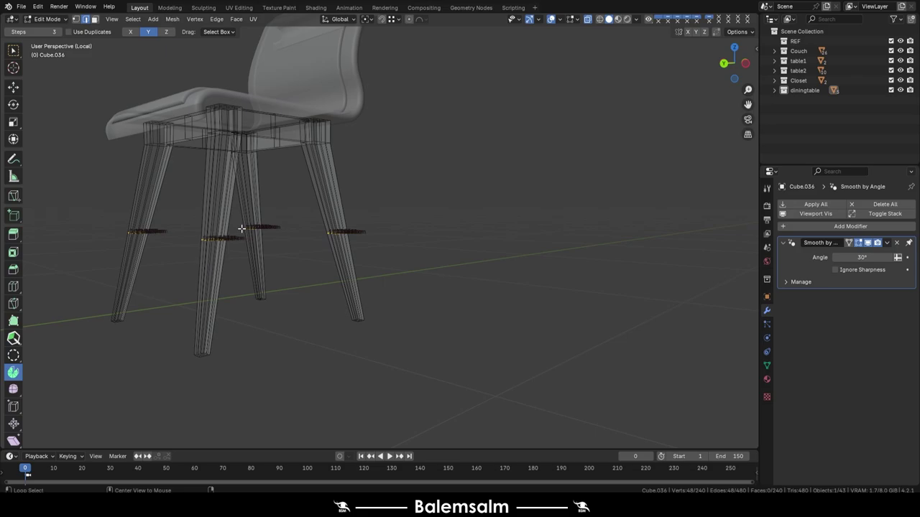
{"action": "key", "text": "alt+z"}
{"action": "key", "text": "ctrl+shift+r"}
{"action": "key", "text": "ctrl+z"}
{"action": "mouse_move", "coordinate": [150, 242]}
{"action": "middle_mouse_down"}
{"action": "mouse_move", "coordinate": [279, 278]}
{"action": "mouse_move", "coordinate": [237, 258]}
{"action": "middle_mouse_up"}
Step: Bridge the loops of two facing legs into a crossbar
{"action": "left_click", "coordinate": [276, 285]}
{"action": "scroll", "coordinate": [238, 259], "scroll_direction": "up", "scroll_amount": 3}
{"action": "left_click", "coordinate": [245, 243], "text": "alt+shift"}
{"action": "key", "text": "ctrl+e"}
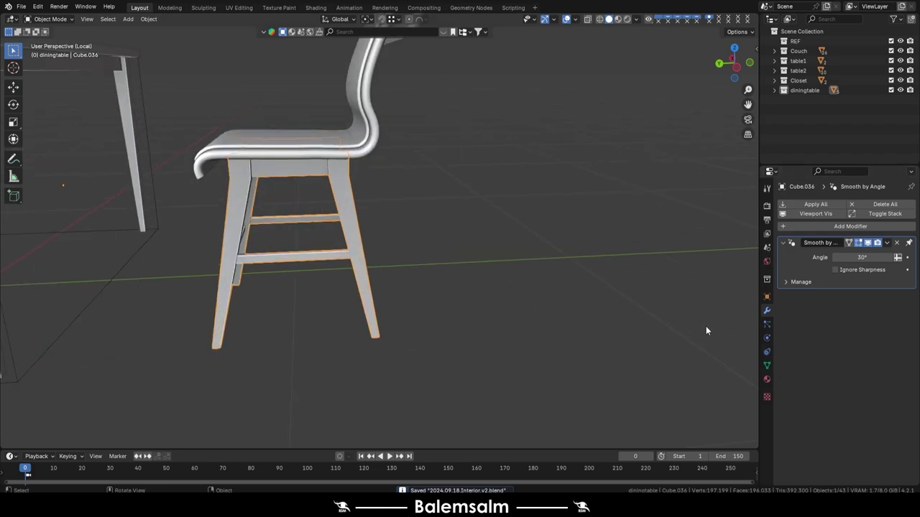
{"action": "left_click", "coordinate": [766, 379]}
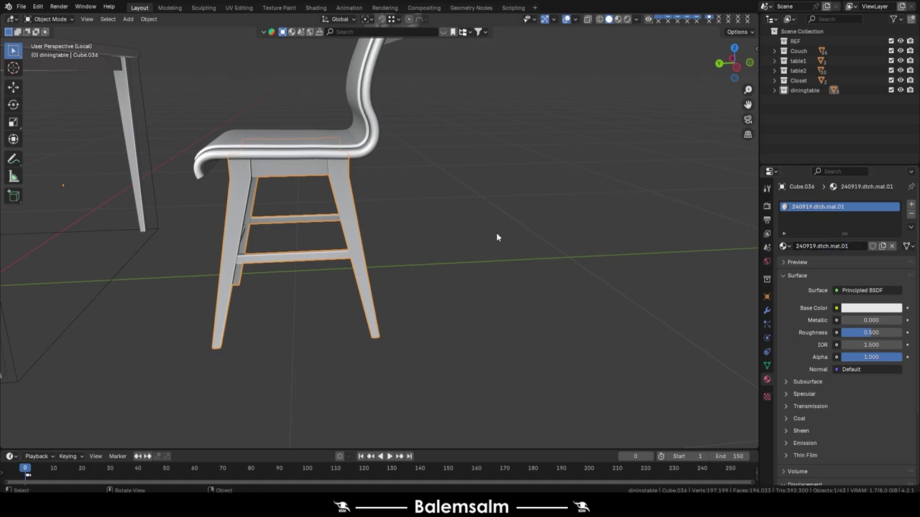
Step: Select the chair's seat faces and assign them a second material, 240919.dtch.mat.03
{"action": "left_click", "coordinate": [357, 108]}
{"action": "double_click", "coordinate": [843, 245]}
{"action": "type", "text": "240919.dtch.mat.01"}
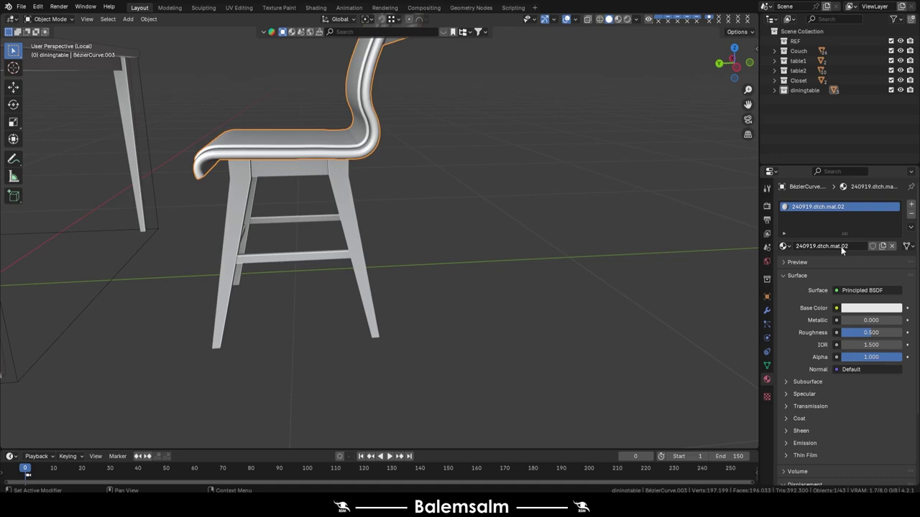
{"action": "middle_click_drag", "start_coordinate": [359, 215], "coordinate": [275, 176]}
{"action": "key", "text": "Tab"}
{"action": "scroll", "coordinate": [381, 207], "scroll_direction": "up", "scroll_amount": 3}
{"action": "key", "text": "a"}
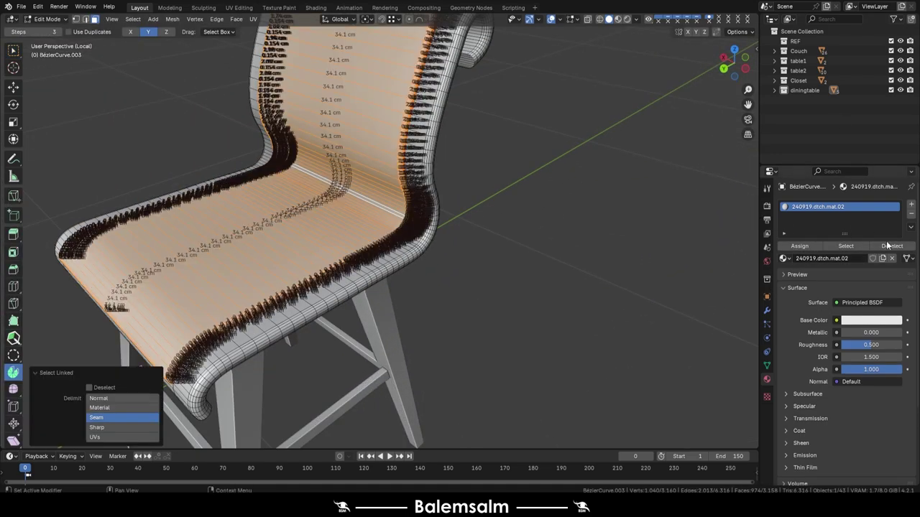
{"action": "left_click", "coordinate": [911, 204]}
{"action": "left_click", "coordinate": [861, 266]}
{"action": "double_click", "coordinate": [826, 274]}
{"action": "type", "text": "240919.dtch.mat.01"}
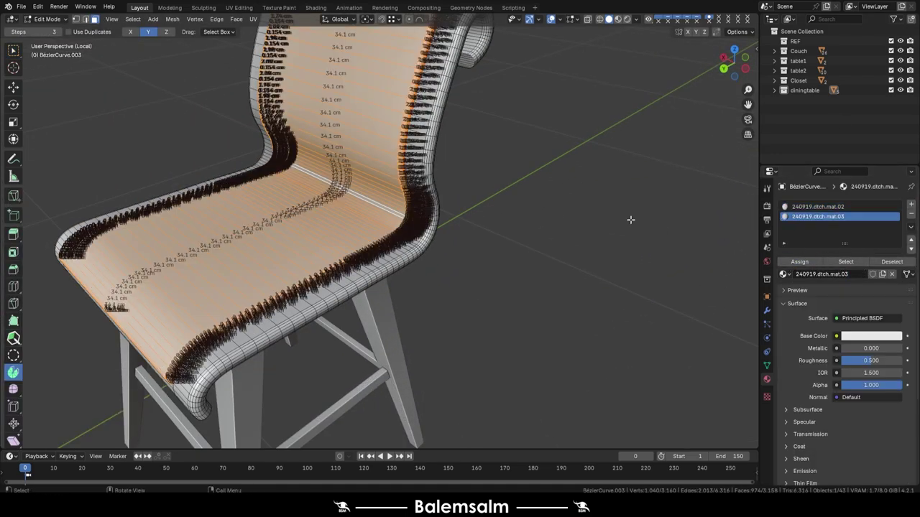
Step: Give the table a new material with the pasted material name
{"action": "key", "text": "Tab"}
{"action": "scroll", "coordinate": [333, 256], "scroll_direction": "down", "scroll_amount": 5}
{"action": "left_click", "coordinate": [334, 256]}
{"action": "left_click", "coordinate": [828, 245]}
{"action": "double_click", "coordinate": [826, 245]}
{"action": "type", "text": "240919.dtch.mat.01"}
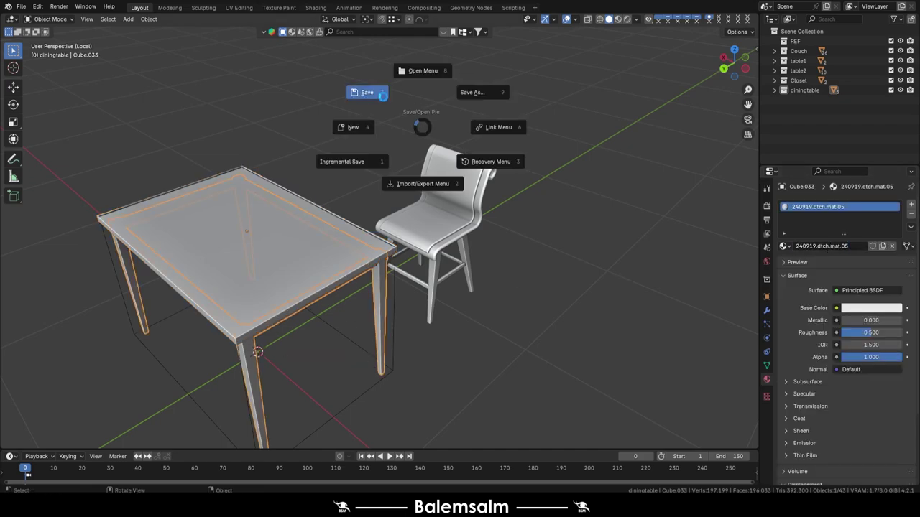
Step: Save the file and open the dining table in the UV Editing workspace
{"action": "left_click", "coordinate": [382, 95]}
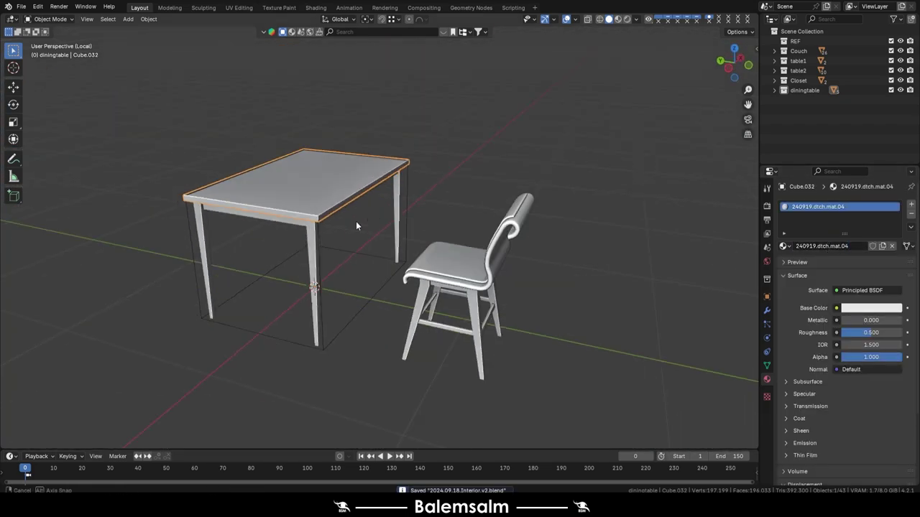
{"action": "left_click", "coordinate": [319, 233], "text": "shift"}
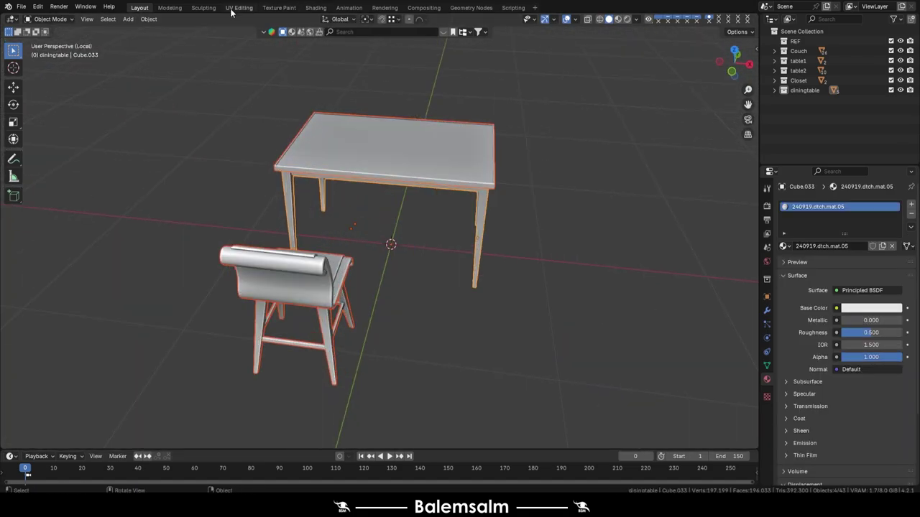
{"action": "left_click", "coordinate": [237, 8]}
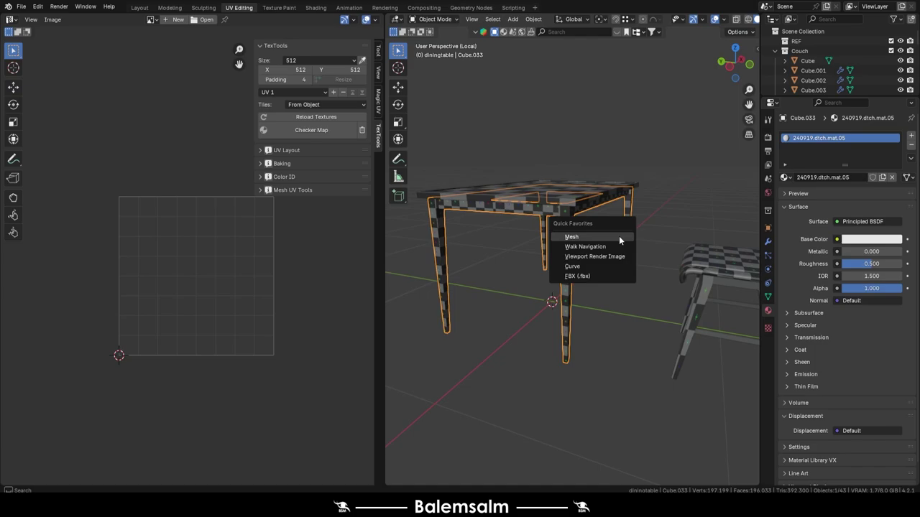
Step: Smart UV Project the table, then the whole chair mesh
{"action": "left_click", "coordinate": [619, 236]}
{"action": "key", "text": "u"}
{"action": "left_click", "coordinate": [606, 248]}
{"action": "middle_click_drag", "start_coordinate": [607, 276], "coordinate": [526, 246]}
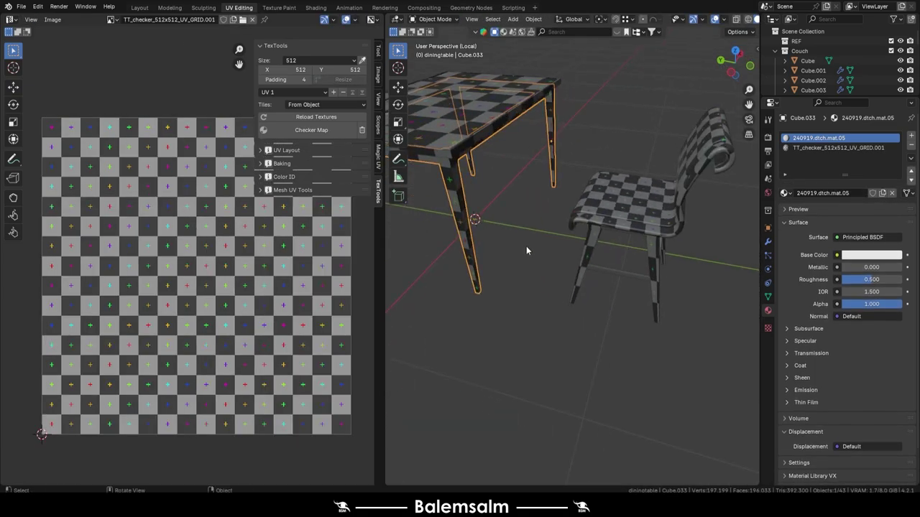
{"action": "key", "text": "alt+q"}
{"action": "key", "text": "a"}
{"action": "key", "text": "u"}
{"action": "left_click", "coordinate": [582, 180]}
{"action": "key", "text": "Return"}
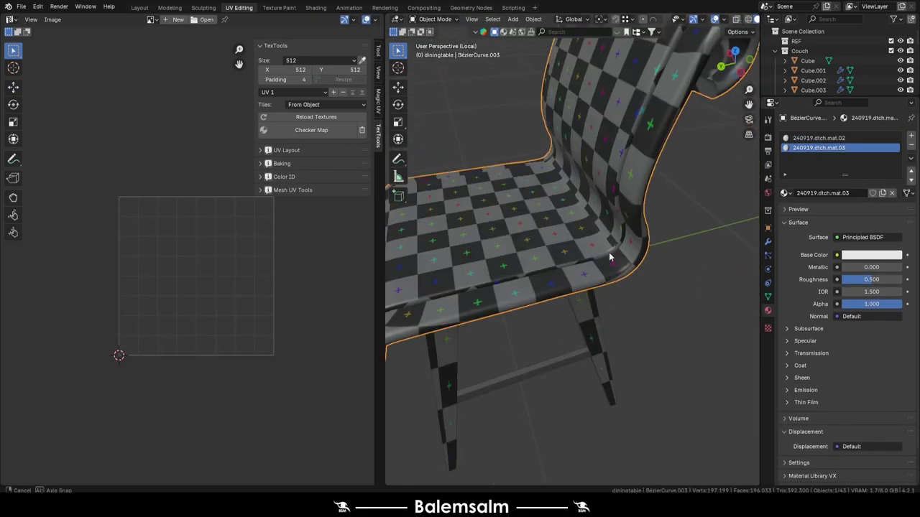
Step: Select the chair's rim-material faces and re-unwrap them with Smart UV Project
{"action": "key", "text": "u"}
{"action": "key", "text": "alt+a"}
{"action": "left_click", "coordinate": [818, 137]}
{"action": "left_click", "coordinate": [845, 192]}
{"action": "key", "text": "u"}
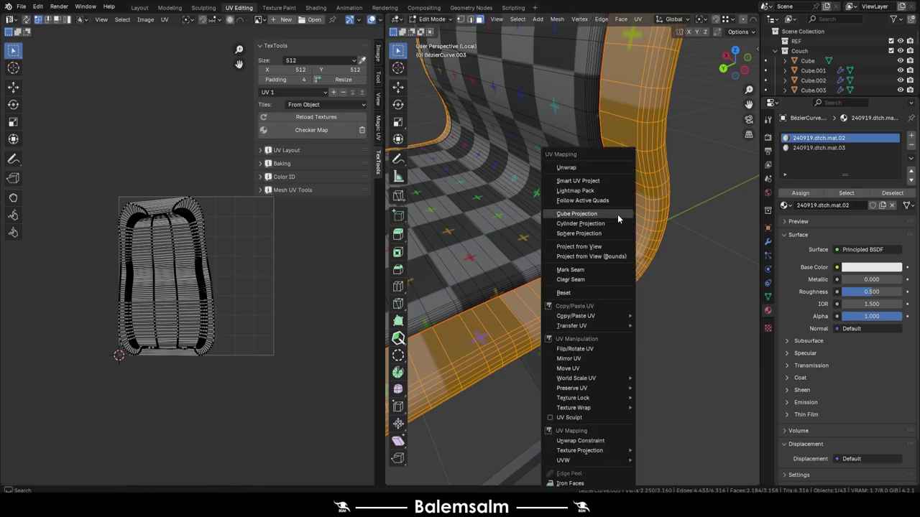
{"action": "left_click", "coordinate": [583, 180]}
{"action": "key", "text": "Return"}
Step: Orbit and zoom around the chair to inspect the curled backrest's UVs
{"action": "scroll", "coordinate": [608, 277], "scroll_direction": "down", "scroll_amount": 5}
{"action": "key", "text": "KP_Decimal"}
{"action": "scroll", "coordinate": [621, 136], "scroll_direction": "up", "scroll_amount": 5}
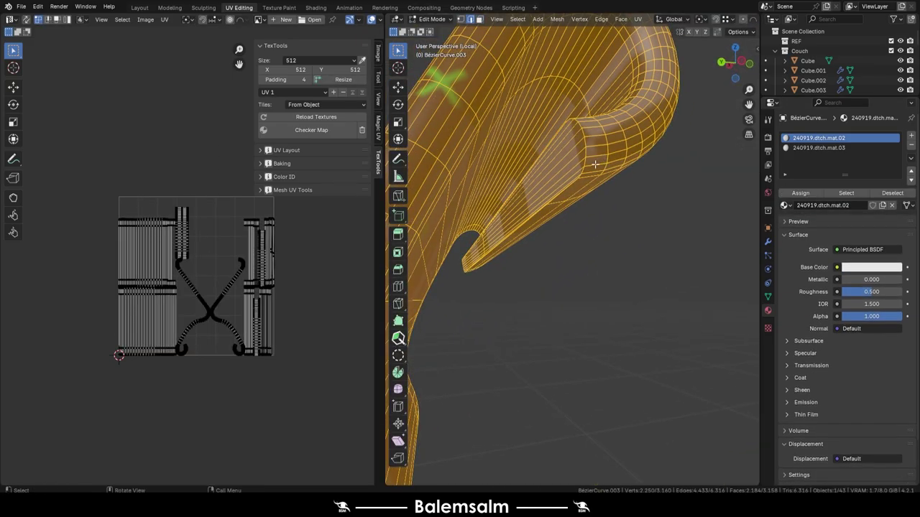
{"action": "left_click", "coordinate": [621, 136], "text": "alt"}
{"action": "scroll", "coordinate": [479, 191], "scroll_direction": "down", "scroll_amount": 3}
{"action": "middle_click_drag", "start_coordinate": [478, 191], "coordinate": [553, 221]}
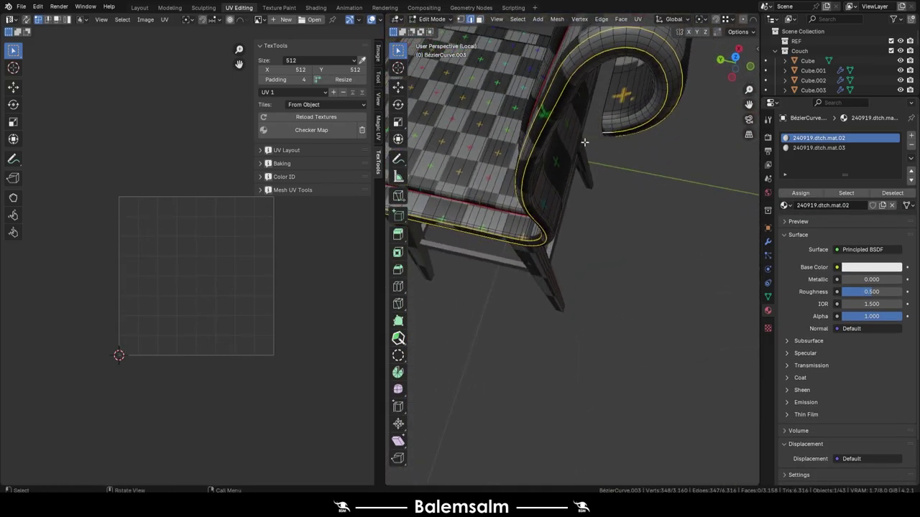
{"action": "scroll", "coordinate": [554, 221], "scroll_direction": "up", "scroll_amount": 3}
{"action": "scroll", "coordinate": [554, 221], "scroll_direction": "up", "scroll_amount": 2}
{"action": "scroll", "coordinate": [649, 162], "scroll_direction": "down", "scroll_amount": 4}
{"action": "mouse_move", "coordinate": [649, 163]}
{"action": "middle_mouse_down"}
{"action": "mouse_move", "coordinate": [571, 179]}
{"action": "mouse_move", "coordinate": [670, 259]}
{"action": "mouse_move", "coordinate": [522, 259]}
{"action": "middle_mouse_up"}
{"action": "scroll", "coordinate": [618, 216], "scroll_direction": "up", "scroll_amount": 3}
{"action": "scroll", "coordinate": [673, 245], "scroll_direction": "down", "scroll_amount": 3}
Step: Re-run Smart UV Project on all of the chair's faces
{"action": "key", "text": "Tab"}
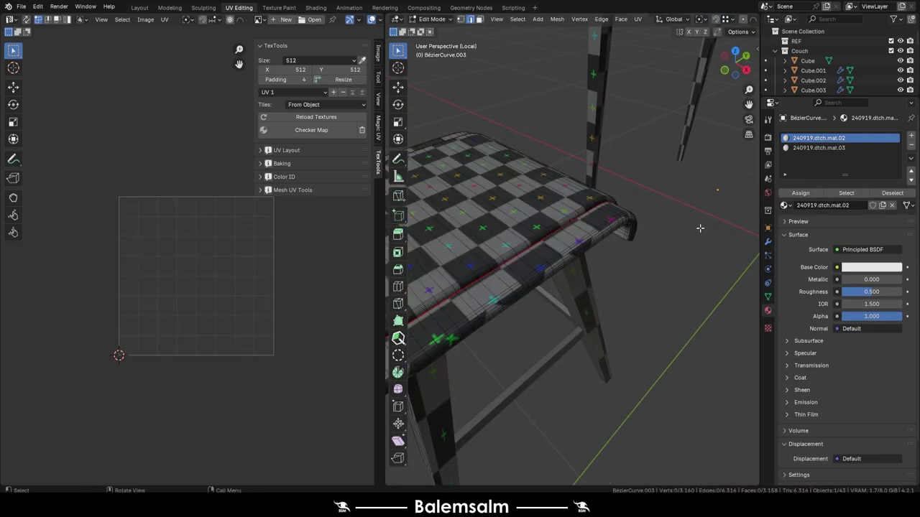
{"action": "key", "text": "a"}
{"action": "key", "text": "u"}
{"action": "left_click", "coordinate": [622, 241]}
{"action": "key", "text": "Tab"}
{"action": "scroll", "coordinate": [645, 303], "scroll_direction": "down", "scroll_amount": 3}
{"action": "middle_click_drag", "start_coordinate": [645, 303], "coordinate": [702, 293]}
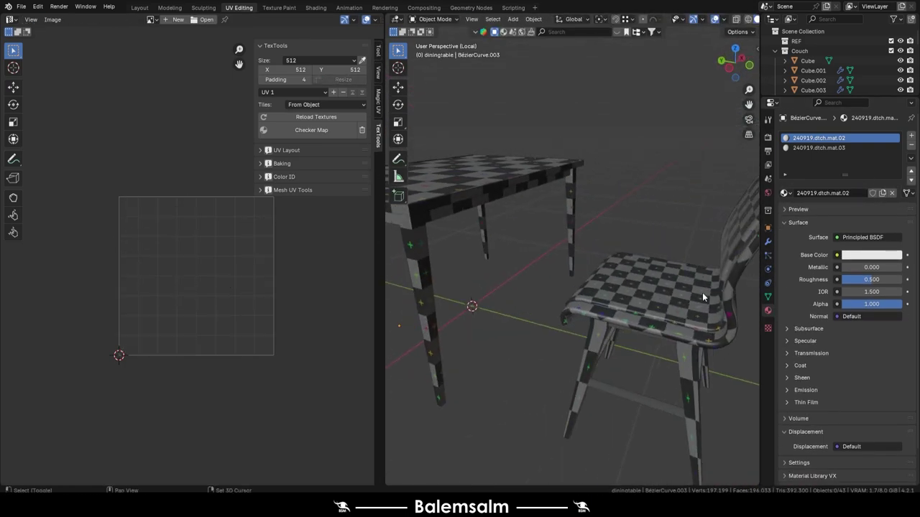
{"action": "key", "text": "Tab"}
{"action": "key", "text": "a"}
{"action": "key", "text": "u"}
{"action": "left_click", "coordinate": [654, 224]}
{"action": "key", "text": "Return"}
Step: Clean up the checker texture from the table and chair
{"action": "key", "text": "Tab"}
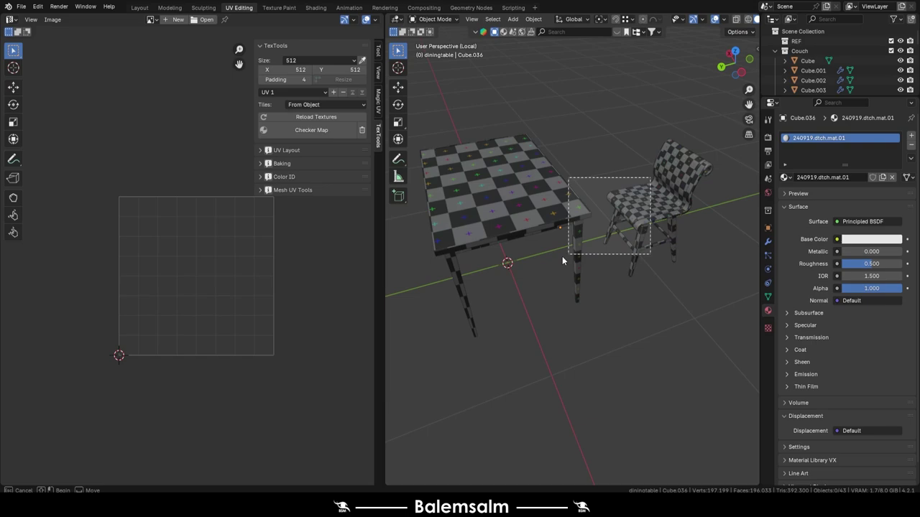
{"action": "left_click", "coordinate": [361, 130]}
{"action": "left_click", "coordinate": [565, 252]}
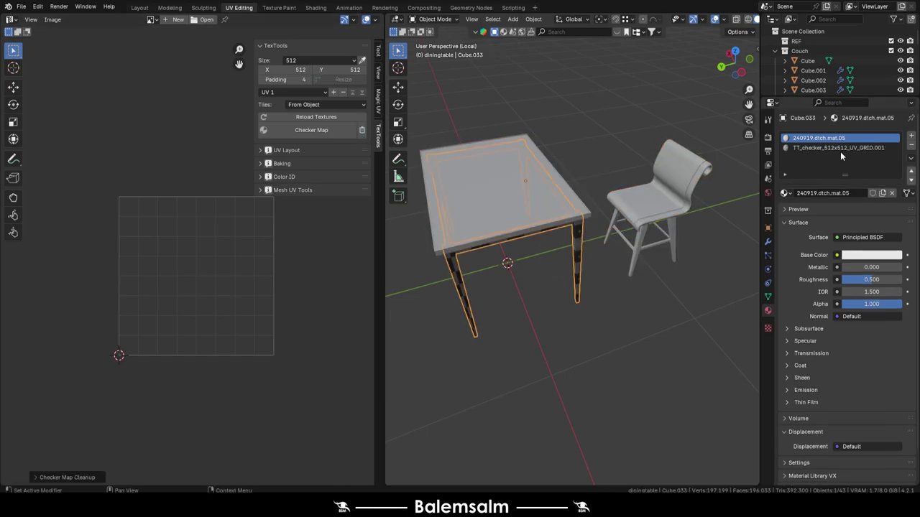
{"action": "left_click", "coordinate": [840, 148]}
{"action": "left_click", "coordinate": [767, 241]}
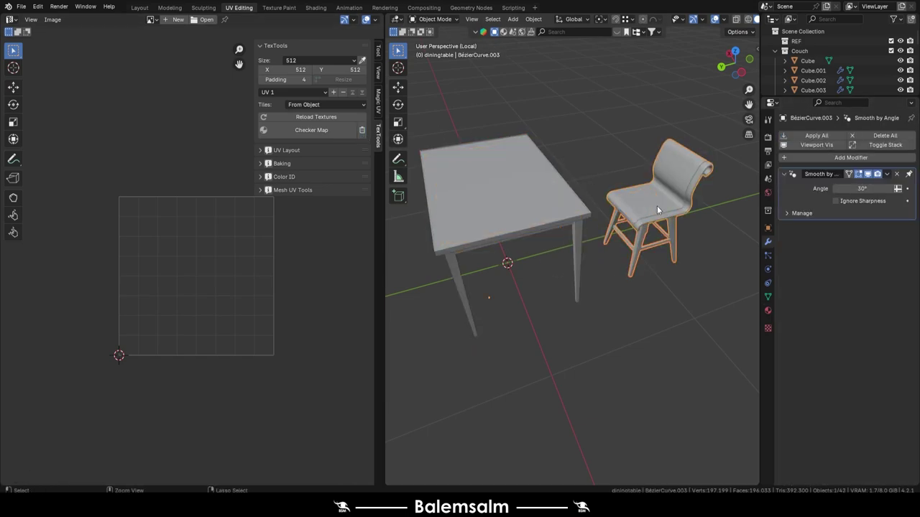
Step: Slide the chair along Y and duplicate it along X as a second chair
{"action": "key", "text": "KP_7"}
{"action": "key", "text": "g"}
{"action": "key", "text": "y"}
{"action": "scroll", "coordinate": [601, 239], "scroll_direction": "up", "scroll_amount": 4}
{"action": "key", "text": "shift+d"}
{"action": "key", "text": "x"}
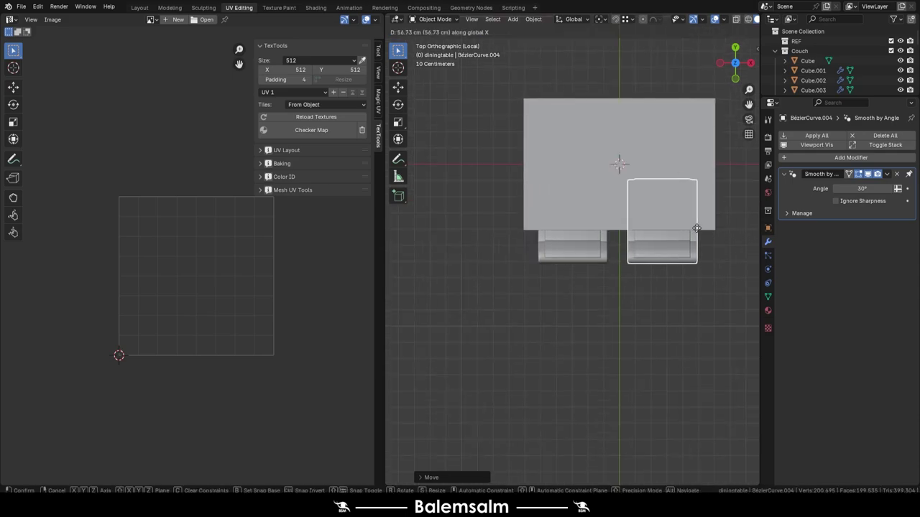
{"action": "left_click", "coordinate": [700, 228]}
Step: Reset the chairs' origins and duplicate the pair onto the table's opposite side
{"action": "mouse_move", "coordinate": [700, 228]}
{"action": "middle_mouse_down"}
{"action": "mouse_move", "coordinate": [620, 162]}
{"action": "mouse_move", "coordinate": [617, 240]}
{"action": "middle_mouse_up"}
{"action": "right_click", "coordinate": [616, 239]}
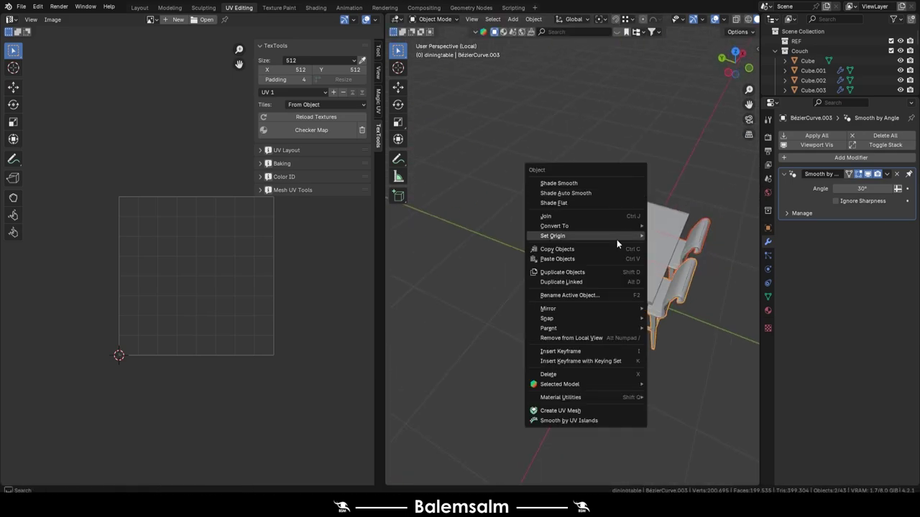
{"action": "left_click", "coordinate": [682, 241]}
{"action": "key", "text": "grave"}
{"action": "left_click", "coordinate": [656, 215]}
{"action": "key", "text": "shift+d"}
{"action": "key", "text": "y"}
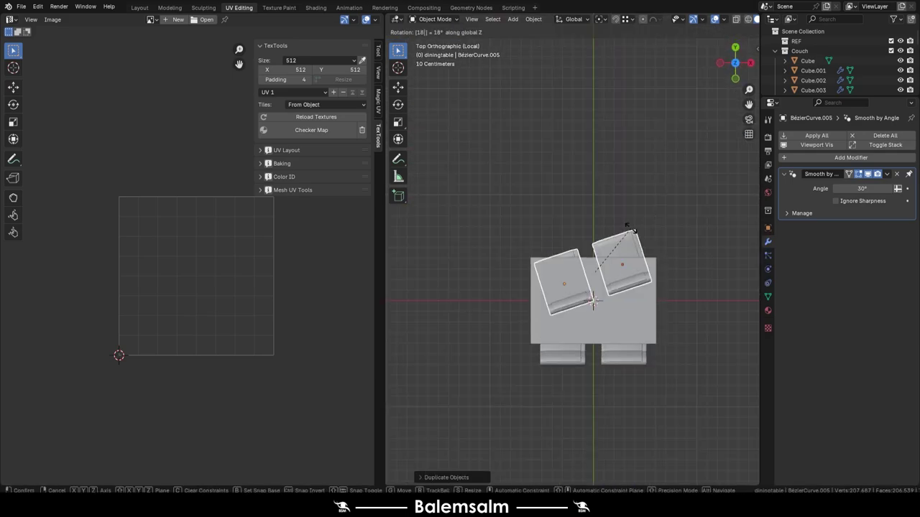
{"action": "left_click", "coordinate": [626, 269]}
Step: Save the four-chair dining set and return to the Layout workspace
{"action": "scroll", "coordinate": [663, 262], "scroll_direction": "down", "scroll_amount": 3}
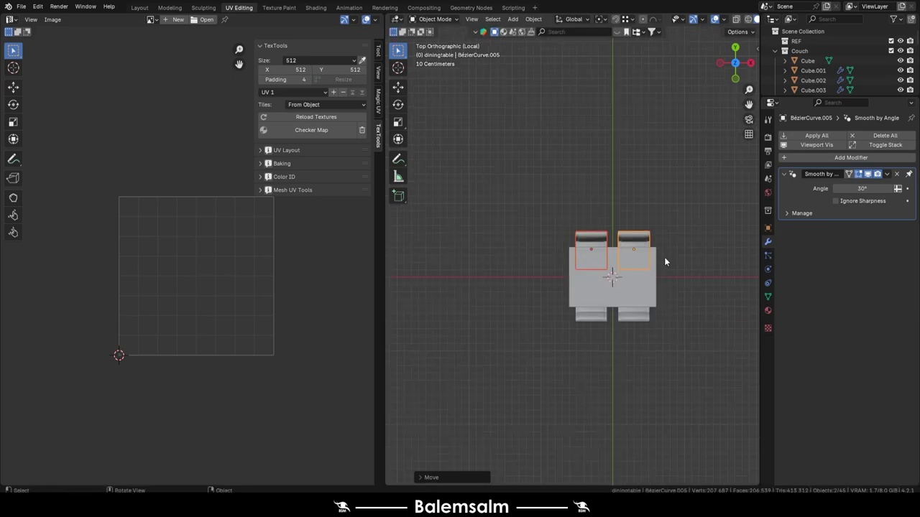
{"action": "middle_click_drag", "start_coordinate": [622, 275], "coordinate": [617, 263]}
{"action": "left_click", "coordinate": [561, 230]}
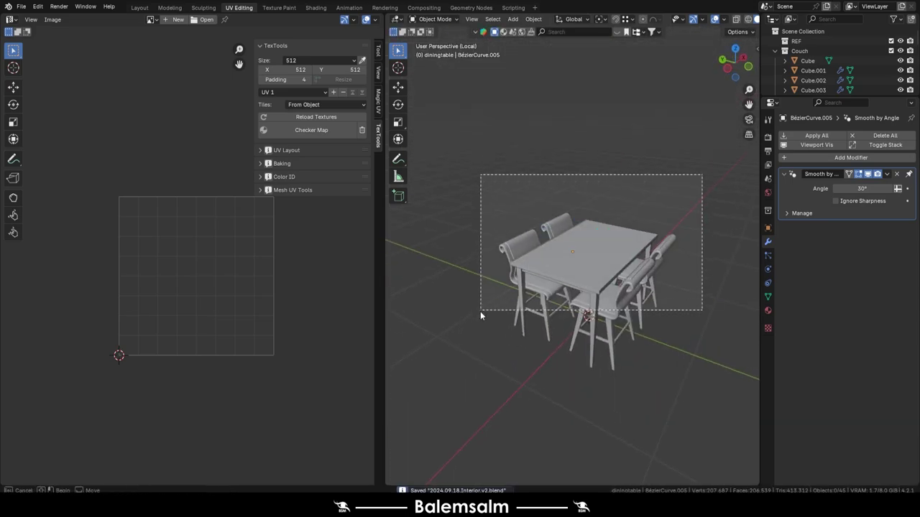
{"action": "left_click", "coordinate": [140, 8]}
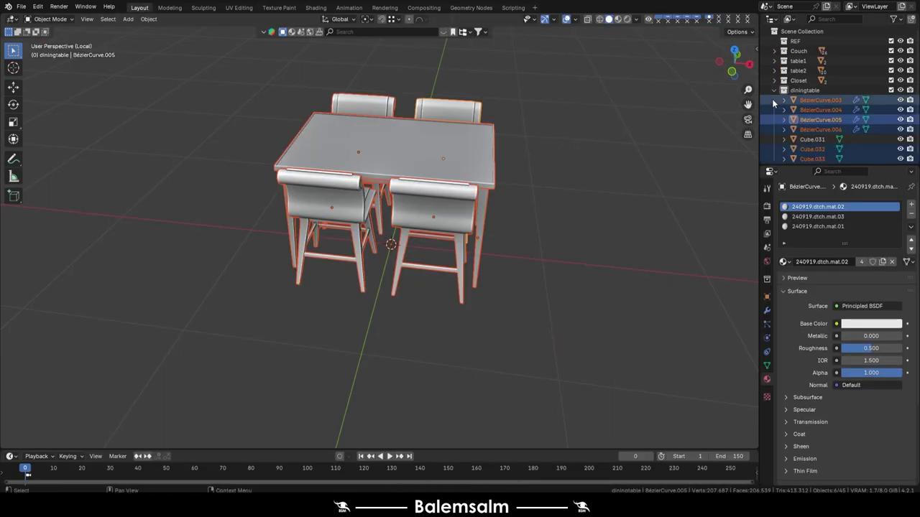
Step: Select all dining set objects, rotate them 90° and move them into the room
{"action": "left_click", "coordinate": [810, 138]}
{"action": "key", "text": "KP_Divide"}
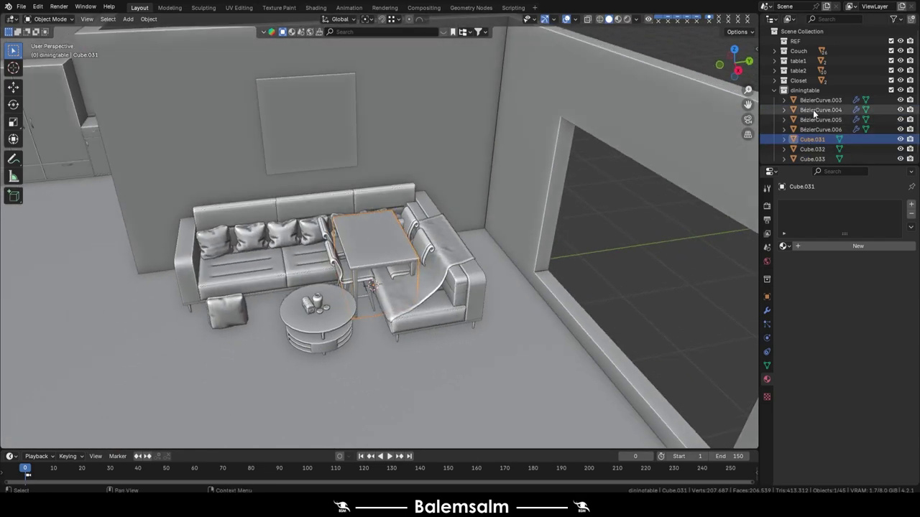
{"action": "left_click", "coordinate": [819, 100]}
{"action": "left_click", "coordinate": [816, 143], "text": "shift"}
{"action": "key", "text": "grave"}
{"action": "left_click", "coordinate": [520, 154]}
{"action": "scroll", "coordinate": [371, 281], "scroll_direction": "up", "scroll_amount": 3}
{"action": "type", "text": "r"}
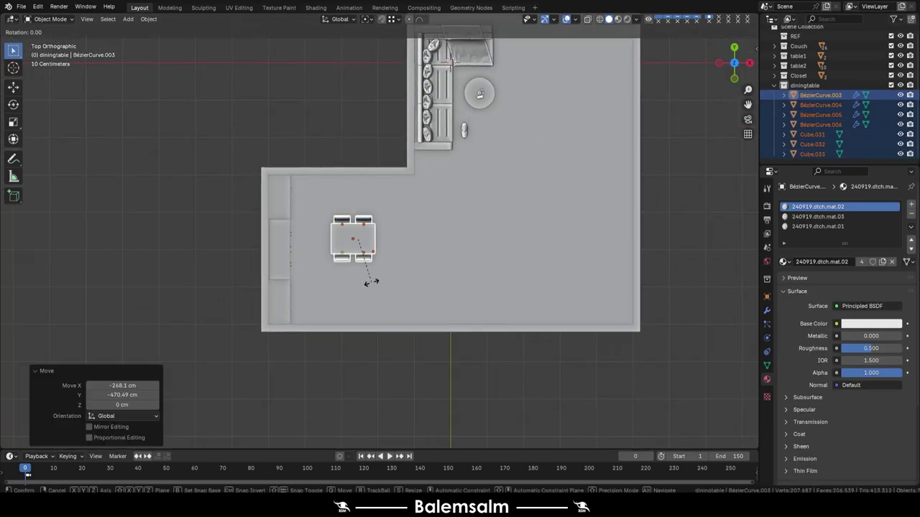
{"action": "type", "text": "90"}
{"action": "key", "text": "Return"}
{"action": "key", "text": "KP_Decimal"}
{"action": "key", "text": "g"}
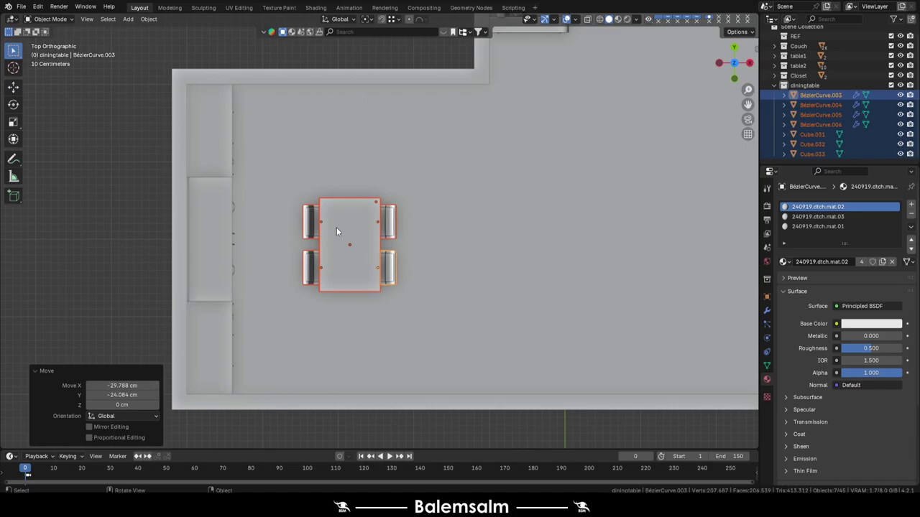
Step: Check the room through the camera in rendered shading, then save
{"action": "mouse_move", "coordinate": [337, 227]}
{"action": "middle_mouse_down"}
{"action": "mouse_move", "coordinate": [207, 142]}
{"action": "mouse_move", "coordinate": [478, 225]}
{"action": "middle_mouse_up"}
{"action": "key", "text": "KP_0"}
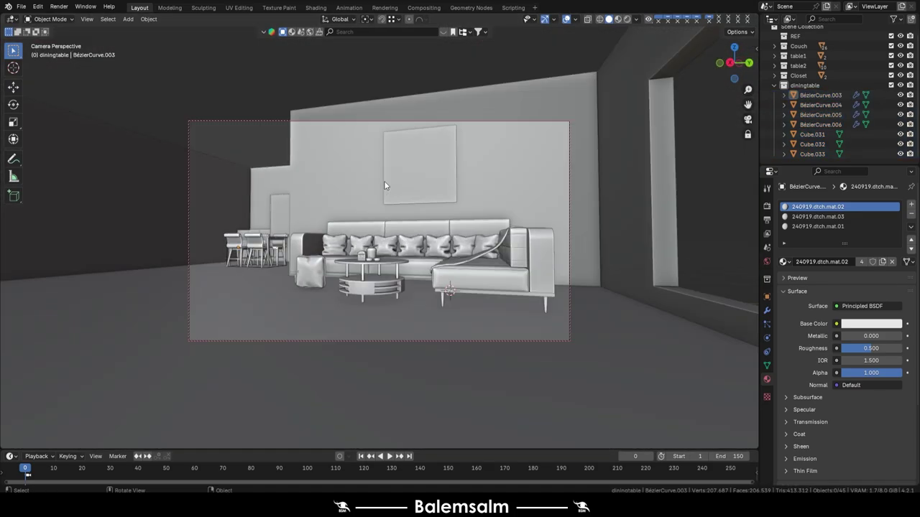
{"action": "left_click", "coordinate": [626, 21]}
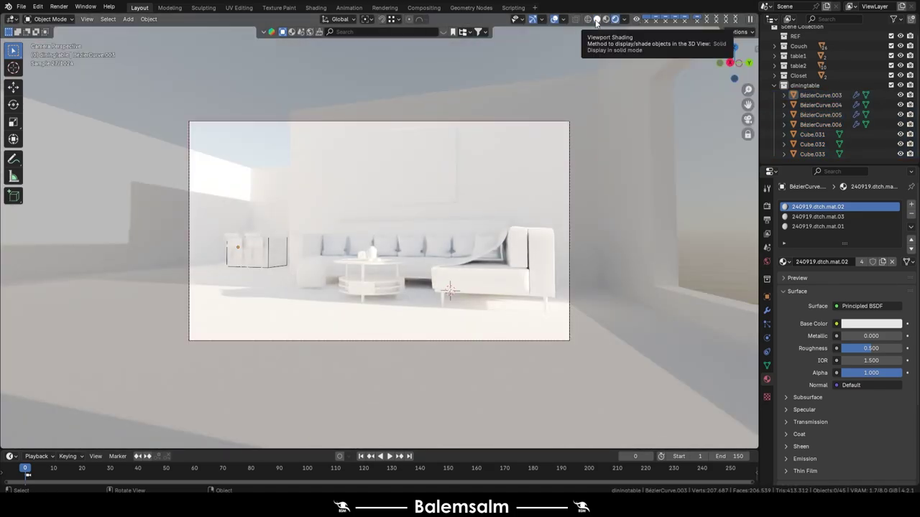
{"action": "key", "text": "KP_0"}
{"action": "left_click", "coordinate": [599, 19]}
{"action": "key", "text": "ctrl+s"}
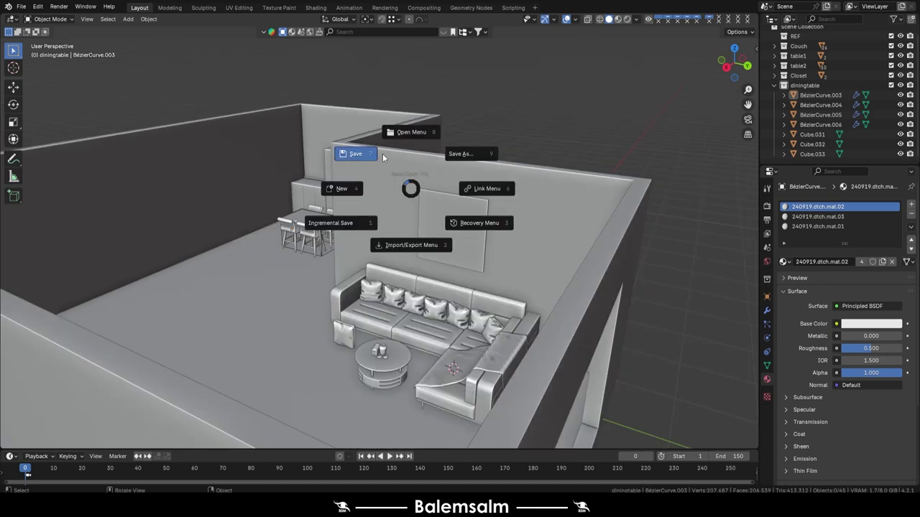
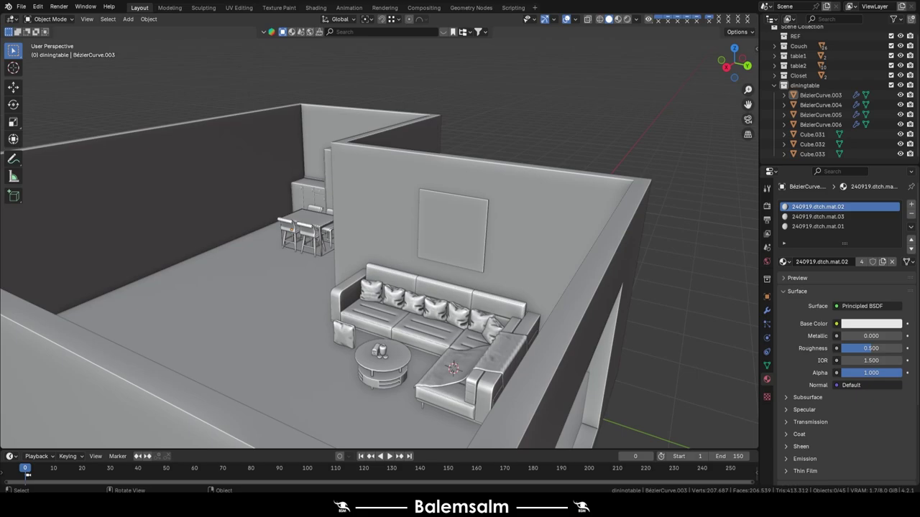
Step: Check the room through the scene camera, then add a plane and place it on the open floor
{"action": "middle_click_drag", "start_coordinate": [316, 266], "coordinate": [364, 135]}
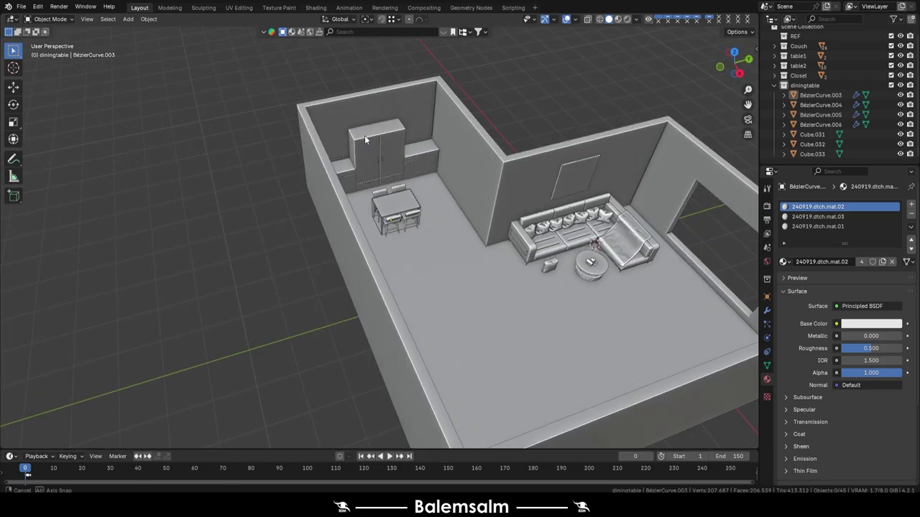
{"action": "scroll", "coordinate": [458, 157], "scroll_direction": "up", "scroll_amount": 3}
{"action": "scroll", "coordinate": [386, 180], "scroll_direction": "up", "scroll_amount": 2}
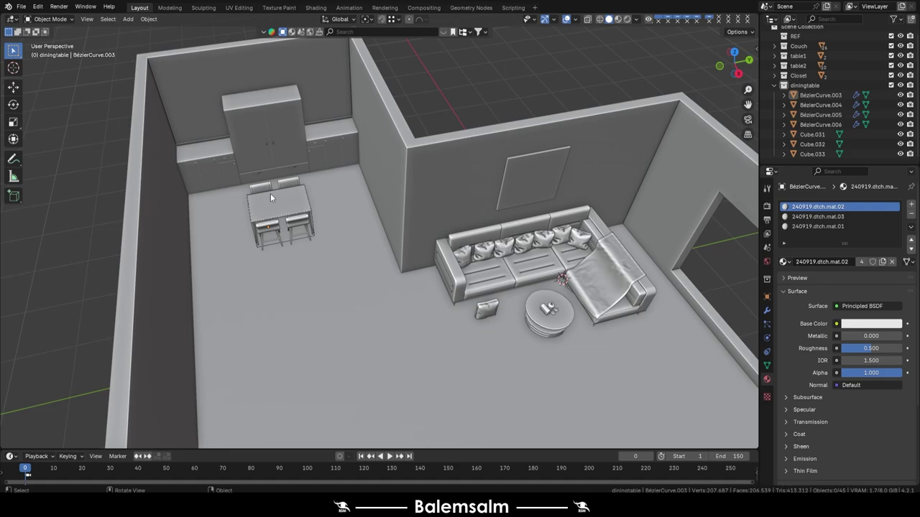
{"action": "mouse_move", "coordinate": [276, 179]}
{"action": "middle_mouse_down"}
{"action": "mouse_move", "coordinate": [393, 167]}
{"action": "mouse_move", "coordinate": [360, 218]}
{"action": "middle_mouse_up"}
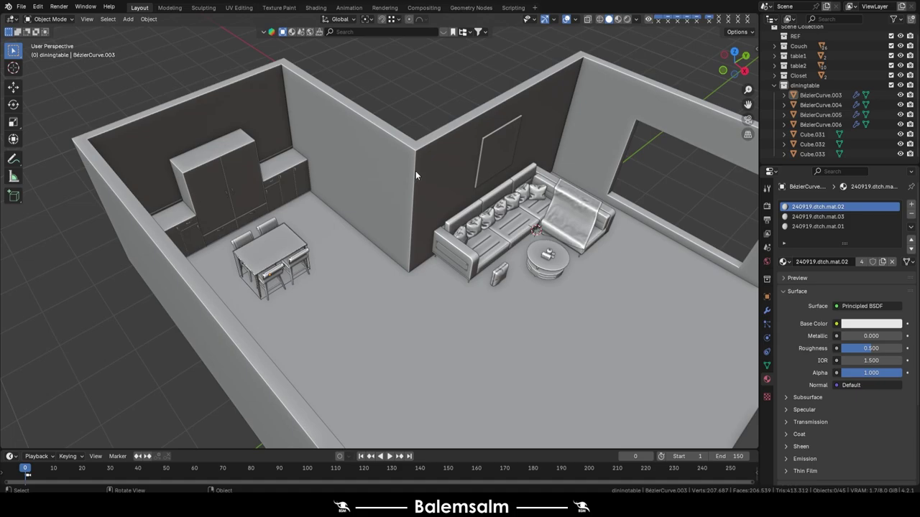
{"action": "scroll", "coordinate": [416, 170], "scroll_direction": "down", "scroll_amount": 2}
{"action": "scroll", "coordinate": [415, 170], "scroll_direction": "down", "scroll_amount": 3}
{"action": "mouse_move", "coordinate": [457, 136]}
{"action": "middle_mouse_down"}
{"action": "mouse_move", "coordinate": [293, 166]}
{"action": "mouse_move", "coordinate": [367, 172]}
{"action": "mouse_move", "coordinate": [458, 142]}
{"action": "middle_mouse_up"}
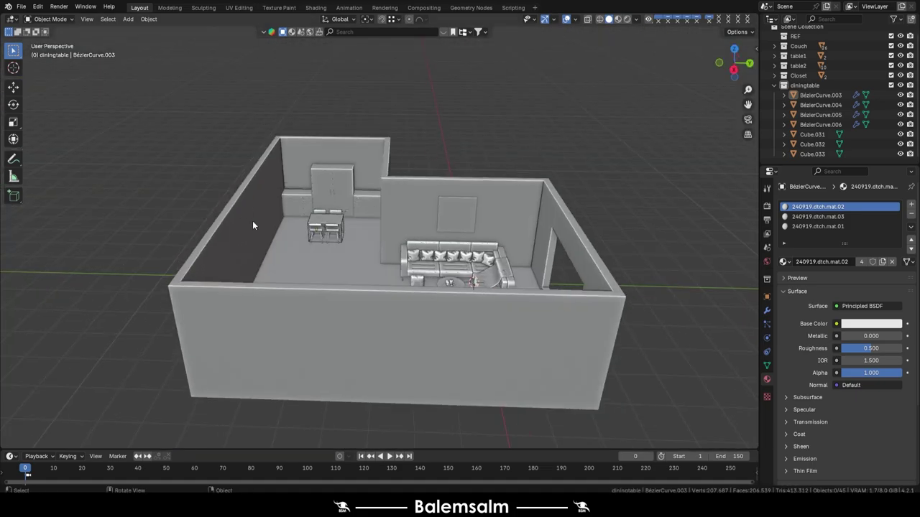
{"action": "key", "text": "KP_0"}
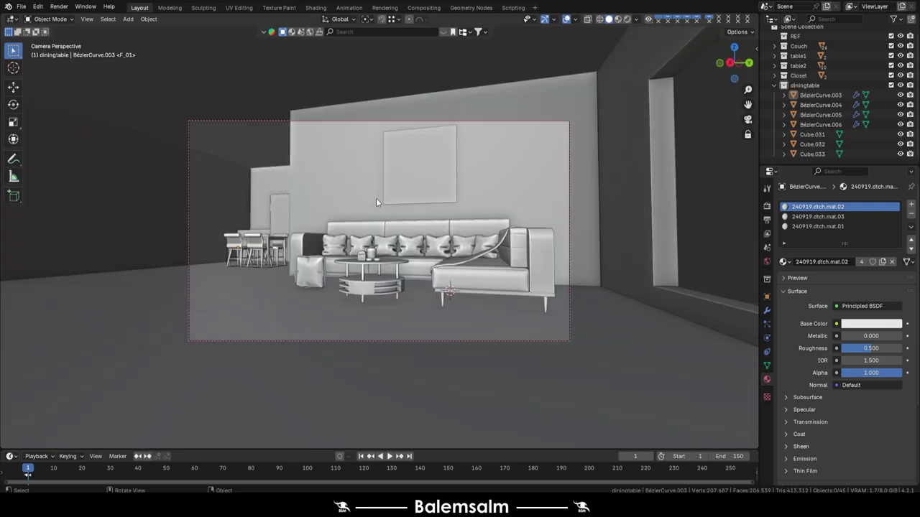
{"action": "key", "text": "KP_0"}
{"action": "middle_click_drag", "start_coordinate": [360, 171], "coordinate": [434, 233]}
{"action": "middle_click_drag", "start_coordinate": [410, 208], "coordinate": [431, 180]}
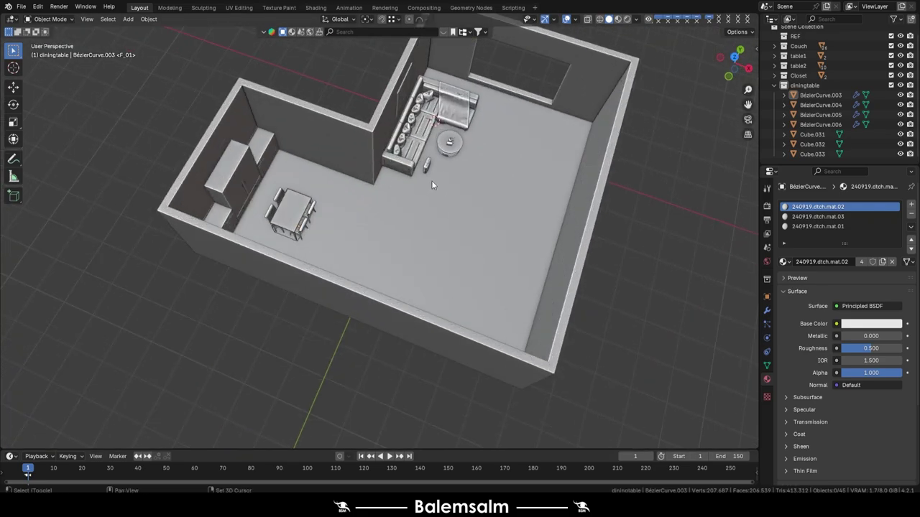
{"action": "key", "text": "shift+a"}
{"action": "left_click", "coordinate": [448, 181]}
{"action": "key", "text": "KP_7"}
{"action": "key", "text": "g"}
{"action": "left_click", "coordinate": [451, 289]}
Step: Widen the carpet plane along X and duplicate it as a second carpet near the couch
{"action": "key", "text": "Tab"}
{"action": "key", "text": "s"}
{"action": "key", "text": "x"}
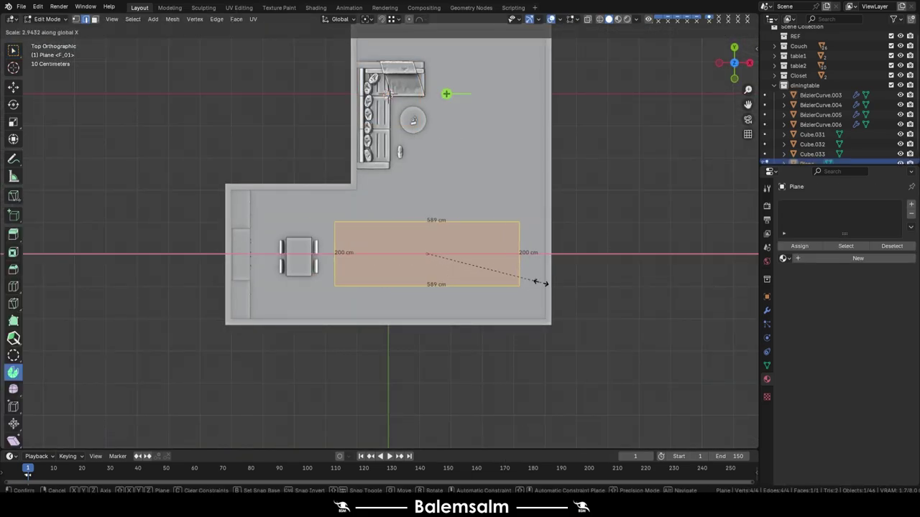
{"action": "left_click", "coordinate": [537, 280]}
{"action": "key", "text": "Tab"}
{"action": "key", "text": "shift+d"}
{"action": "left_click", "coordinate": [436, 101]}
{"action": "key", "text": "r"}
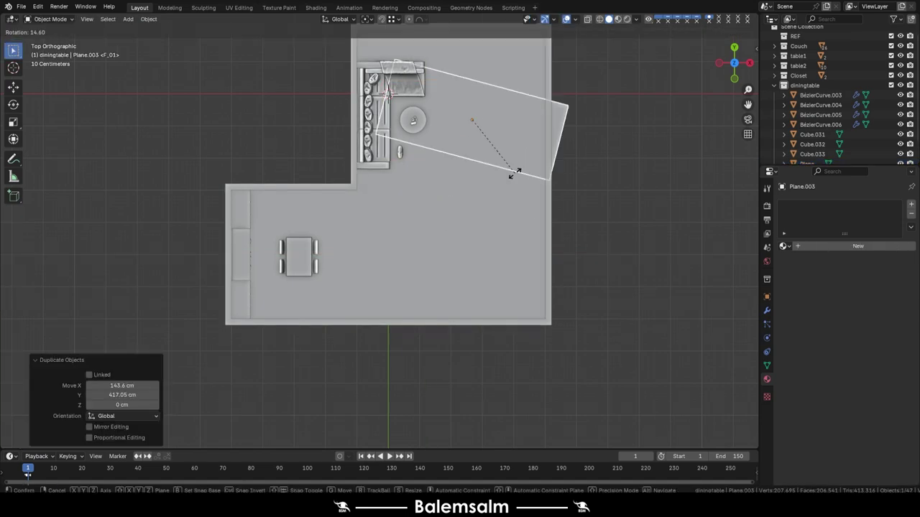
{"action": "key", "text": "Escape"}
{"action": "key", "text": "Tab"}
{"action": "left_click", "coordinate": [513, 220]}
{"action": "key", "text": "Tab"}
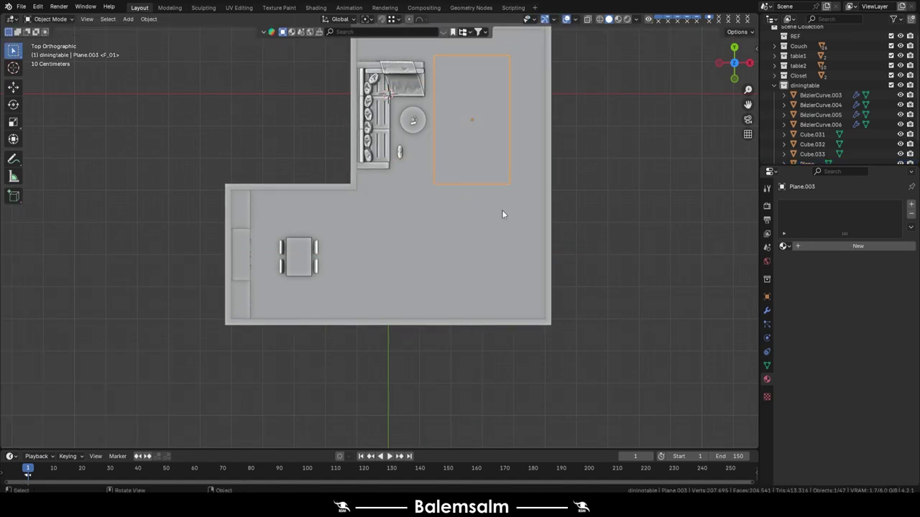
Step: Enable the Face Orientation overlay and inspect the floor and dining chairs' face directions
{"action": "middle_click_drag", "start_coordinate": [501, 210], "coordinate": [341, 131]}
{"action": "scroll", "coordinate": [405, 191], "scroll_direction": "up", "scroll_amount": 5}
{"action": "left_click", "coordinate": [405, 191]}
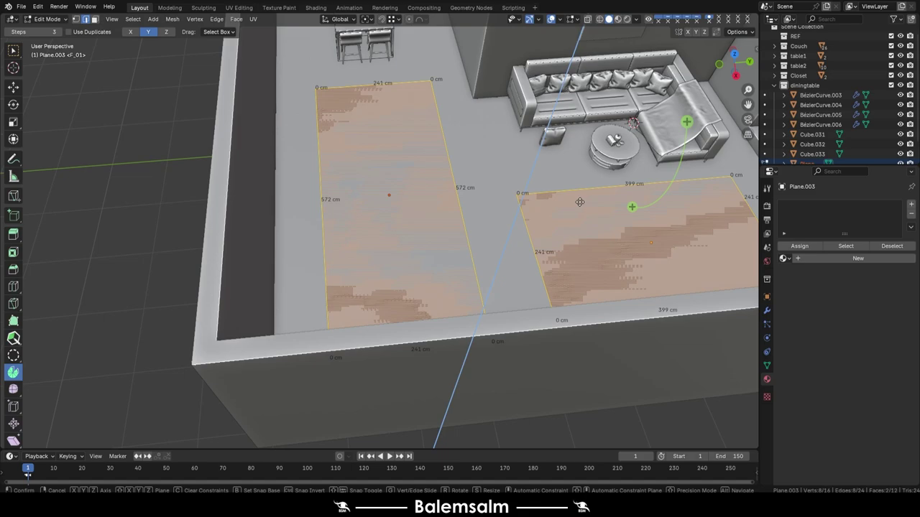
{"action": "left_click", "coordinate": [578, 19]}
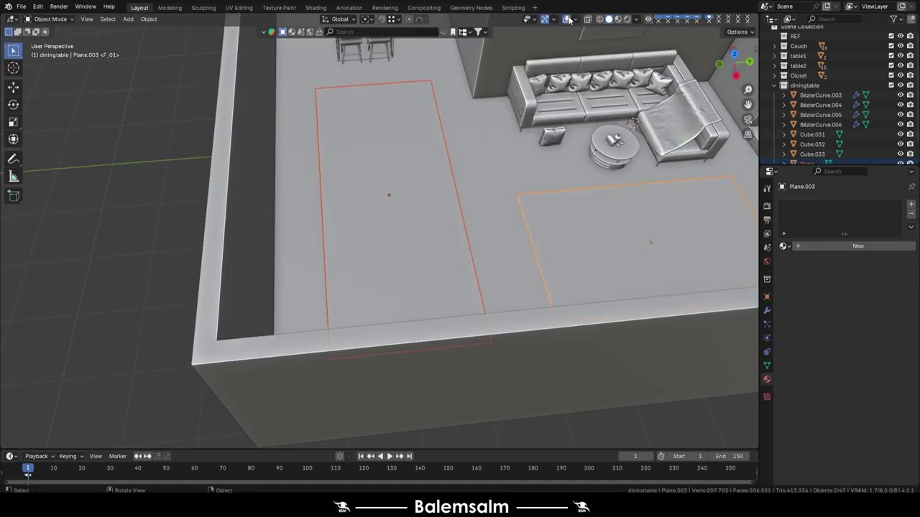
{"action": "left_click", "coordinate": [542, 196]}
{"action": "mouse_move", "coordinate": [542, 196]}
{"action": "middle_mouse_down"}
{"action": "mouse_move", "coordinate": [402, 74]}
{"action": "mouse_move", "coordinate": [374, 187]}
{"action": "mouse_move", "coordinate": [498, 189]}
{"action": "middle_mouse_up"}
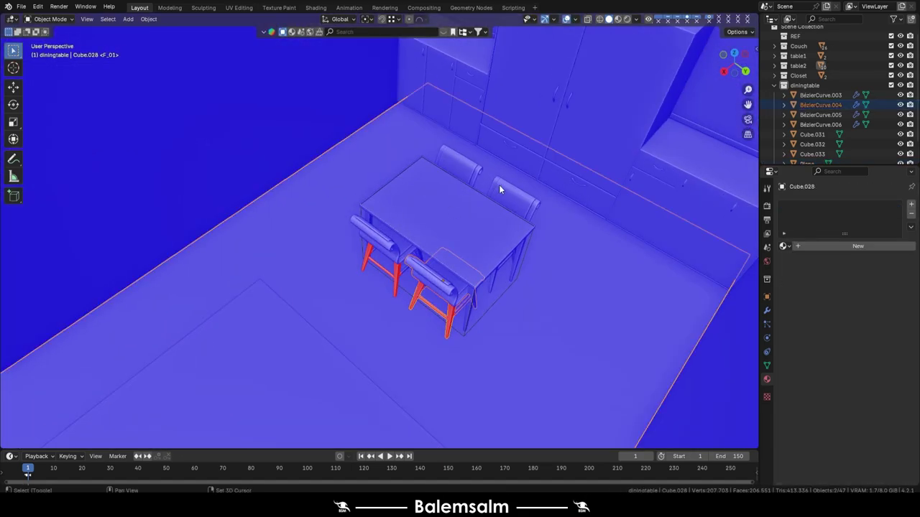
{"action": "left_click", "coordinate": [444, 275]}
{"action": "left_click", "coordinate": [466, 167], "text": "shift"}
{"action": "key", "text": "KP_Divide"}
{"action": "key", "text": "Tab"}
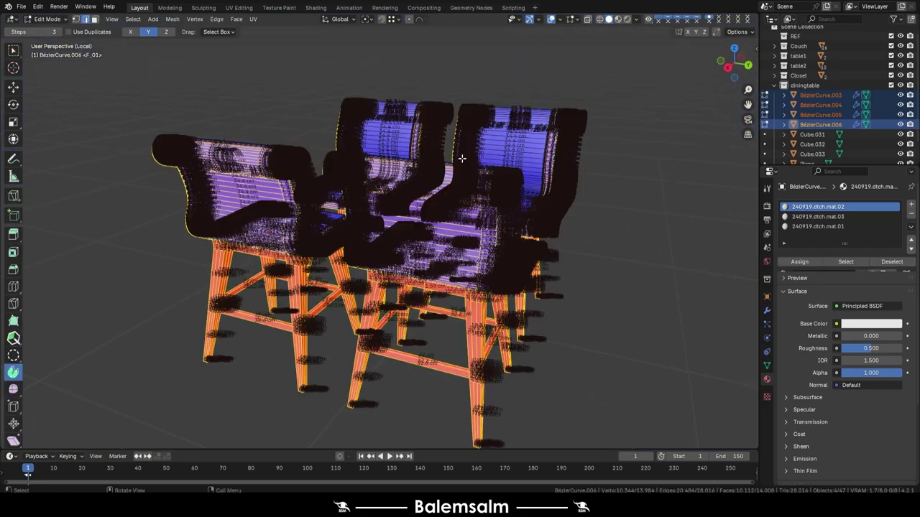
{"action": "key", "text": "Tab"}
{"action": "key", "text": "KP_Divide"}
Step: Give the carpet in front of the couch a new material named 240919.carpet.mat.01
{"action": "left_click", "coordinate": [370, 269]}
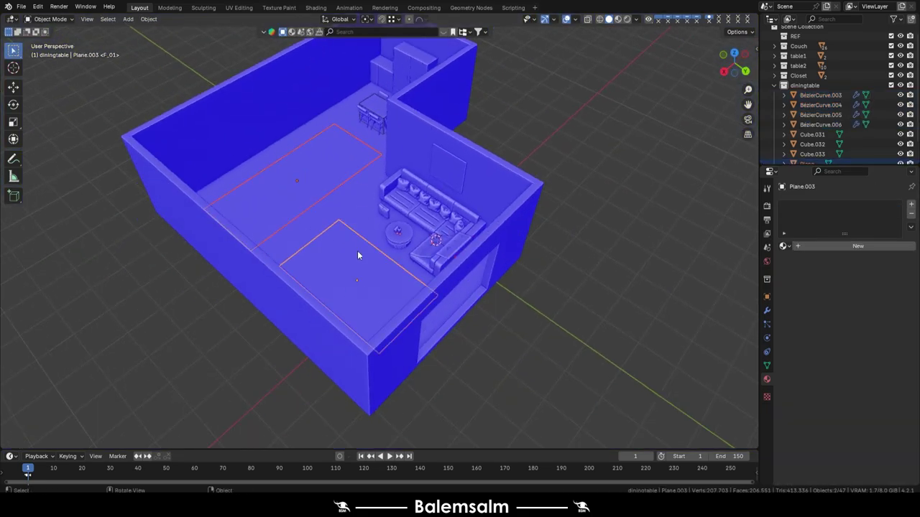
{"action": "key", "text": "KP_Decimal"}
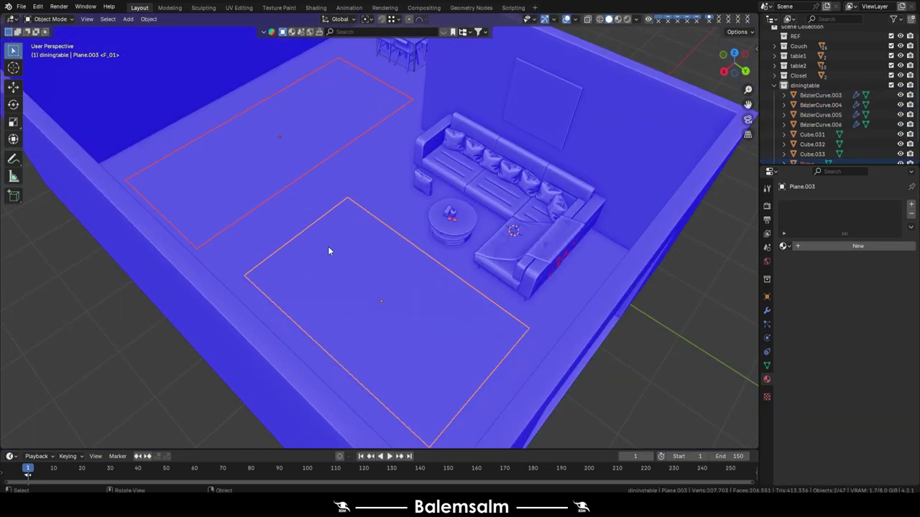
{"action": "left_click", "coordinate": [333, 243]}
{"action": "left_click", "coordinate": [826, 246]}
{"action": "type", "text": "240919.carpet.01"}
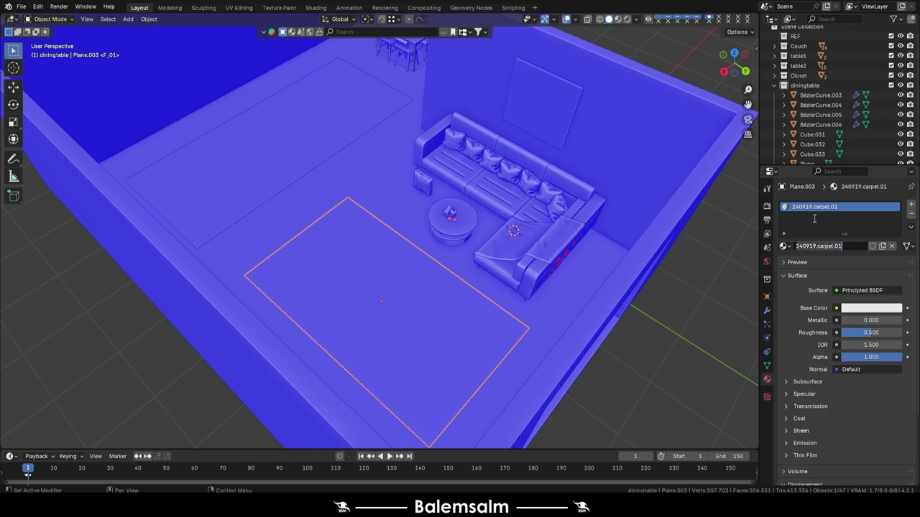
{"action": "key", "text": "Return"}
Step: Name the other carpet's material 240919.carpet.mat.02 and Smart UV Project its faces
{"action": "key", "text": "ctrl+z"}
{"action": "type", "text": "mat"}
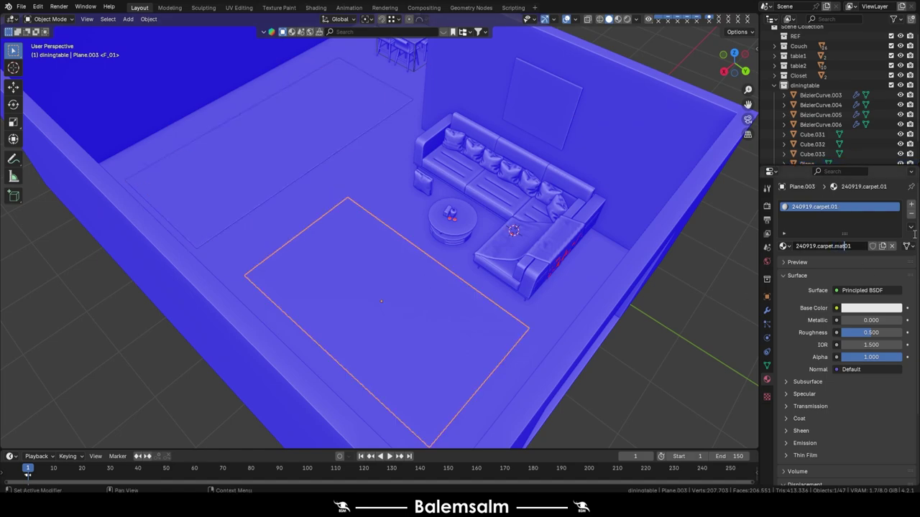
{"action": "type", "text": "."}
{"action": "key", "text": "Return"}
{"action": "key", "text": "Tab"}
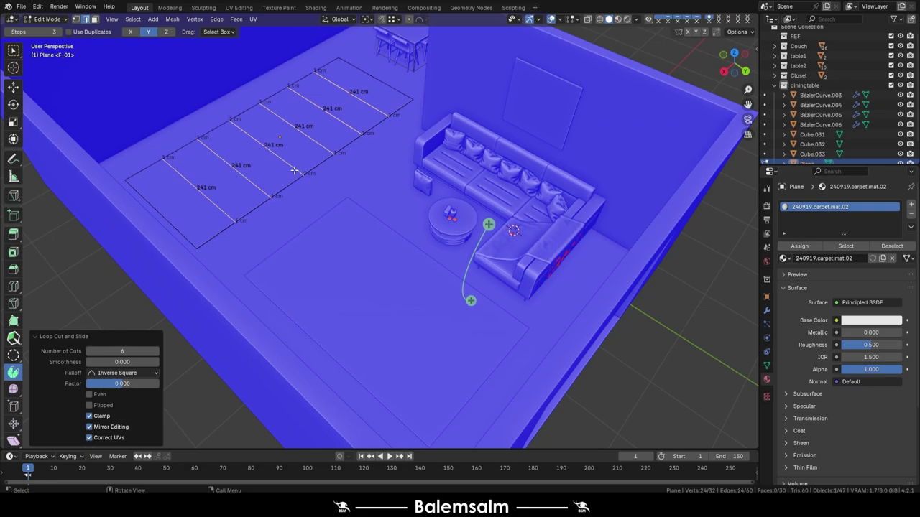
{"action": "left_click", "coordinate": [294, 228]}
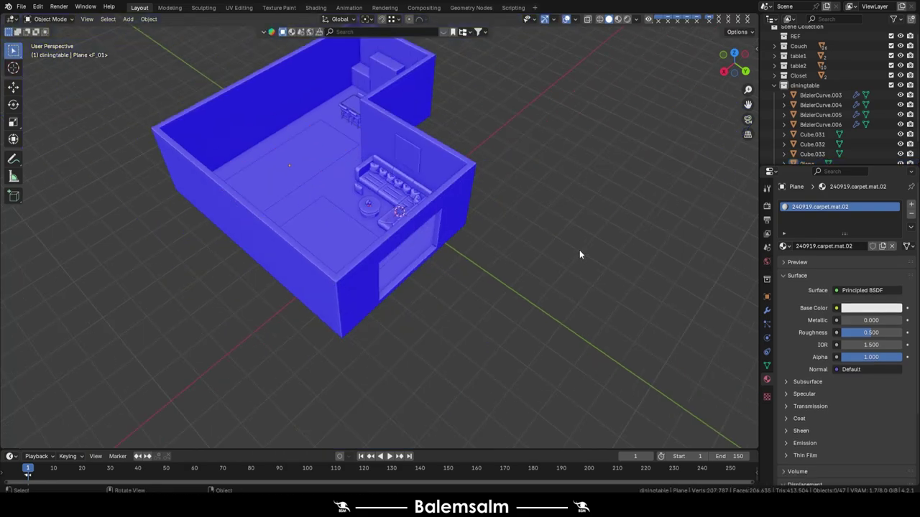
Step: Duplicate the wall picture and rotate the copy 90° on Z
{"action": "mouse_move", "coordinate": [378, 171]}
{"action": "middle_mouse_down"}
{"action": "mouse_move", "coordinate": [353, 141]}
{"action": "mouse_move", "coordinate": [215, 150]}
{"action": "mouse_move", "coordinate": [292, 208]}
{"action": "mouse_move", "coordinate": [363, 170]}
{"action": "mouse_move", "coordinate": [371, 109]}
{"action": "middle_mouse_up"}
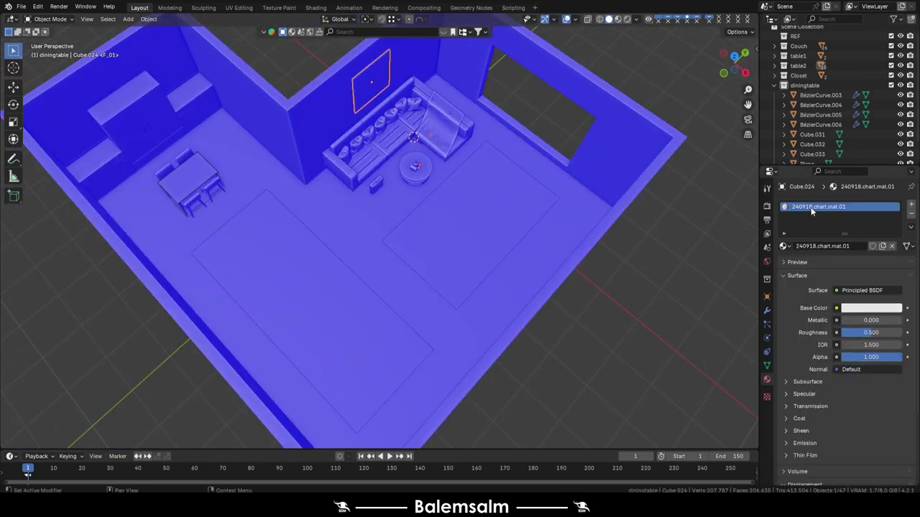
{"action": "key", "text": "grave"}
{"action": "key", "text": "shift+d"}
{"action": "left_click", "coordinate": [319, 278]}
{"action": "left_click", "coordinate": [281, 296]}
{"action": "scroll", "coordinate": [282, 296], "scroll_direction": "up", "scroll_amount": 3}
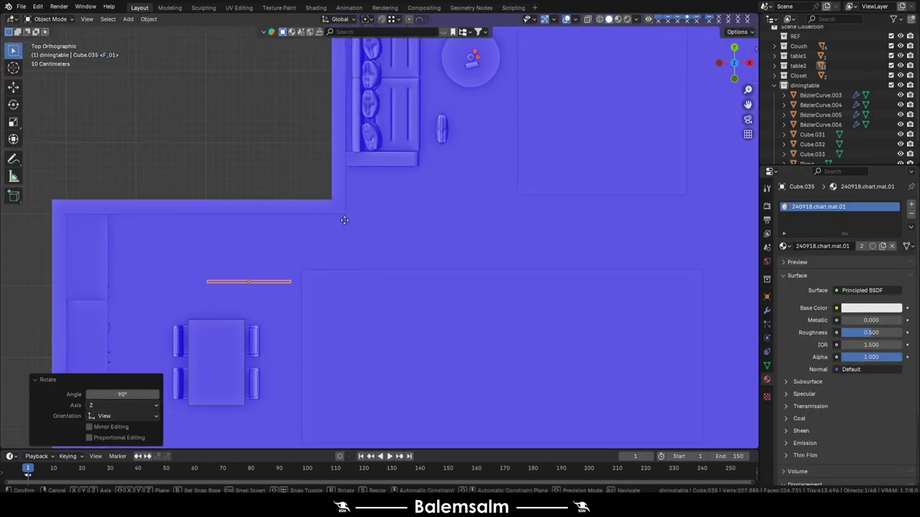
{"action": "key", "text": "g"}
{"action": "left_click", "coordinate": [323, 248]}
{"action": "mouse_move", "coordinate": [323, 248]}
{"action": "middle_mouse_down"}
{"action": "mouse_move", "coordinate": [290, 219]}
{"action": "mouse_move", "coordinate": [330, 177]}
{"action": "middle_mouse_up"}
Step: Slide the copy along X flush against the other wall and save as 2024.09.18 Interior v2.blend
{"action": "key", "text": "KP_7"}
{"action": "key", "text": "g"}
{"action": "key", "text": "x"}
{"action": "left_click", "coordinate": [298, 233]}
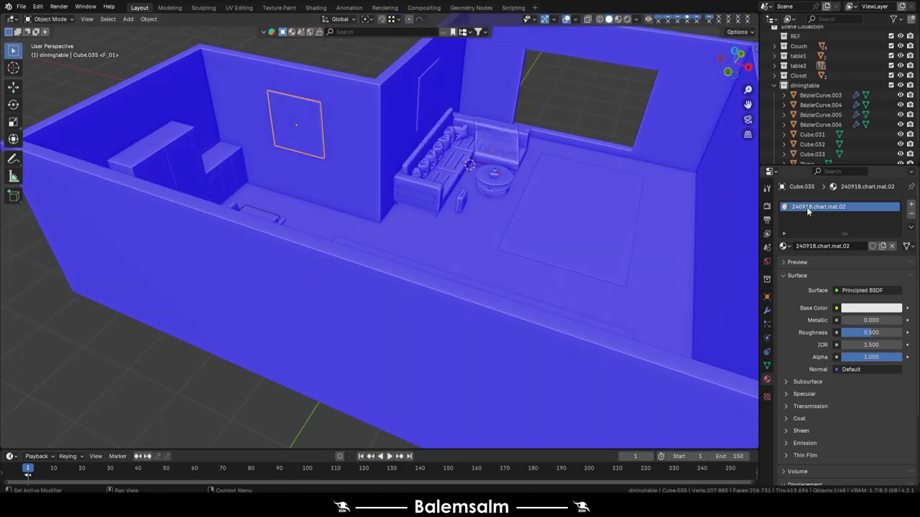
{"action": "scroll", "coordinate": [424, 177], "scroll_direction": "down", "scroll_amount": 5}
{"action": "left_click", "coordinate": [424, 177]}
{"action": "key", "text": "ctrl+s"}
{"action": "mouse_move", "coordinate": [520, 139]}
{"action": "middle_mouse_down"}
{"action": "mouse_move", "coordinate": [342, 193]}
{"action": "mouse_move", "coordinate": [461, 260]}
{"action": "mouse_move", "coordinate": [453, 153]}
{"action": "mouse_move", "coordinate": [370, 223]}
{"action": "mouse_move", "coordinate": [298, 175]}
{"action": "mouse_move", "coordinate": [253, 174]}
{"action": "mouse_move", "coordinate": [339, 169]}
{"action": "mouse_move", "coordinate": [407, 204]}
{"action": "middle_mouse_up"}
Step: Add a new cube and scale it as the starting block of the trim rail
{"action": "scroll", "coordinate": [407, 204], "scroll_direction": "up", "scroll_amount": 3}
{"action": "key", "text": "shift+a"}
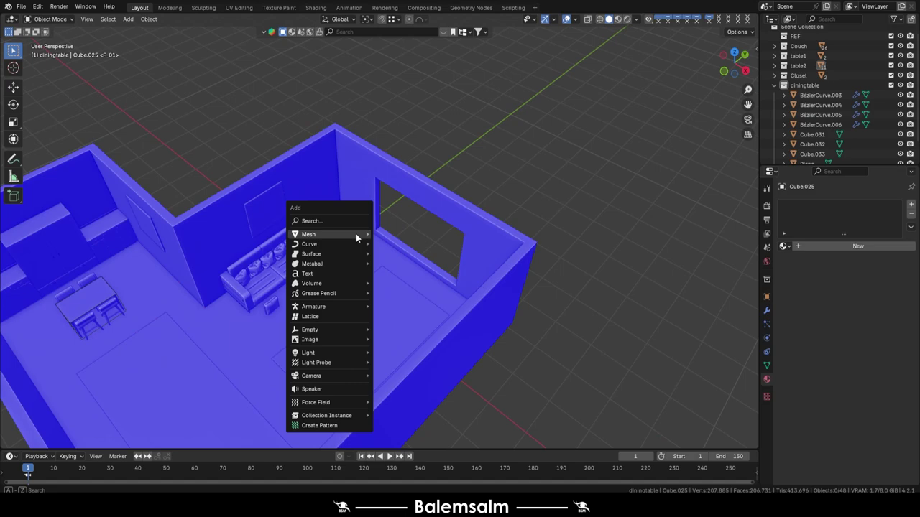
{"action": "left_click", "coordinate": [395, 236]}
{"action": "scroll", "coordinate": [375, 211], "scroll_direction": "down", "scroll_amount": 3}
{"action": "key", "text": "s"}
{"action": "left_click", "coordinate": [359, 177]}
{"action": "scroll", "coordinate": [365, 177], "scroll_direction": "up", "scroll_amount": 5}
Step: In Edit Mode, select the cube's faces and flatten it into a thin panel
{"action": "key", "text": "Tab"}
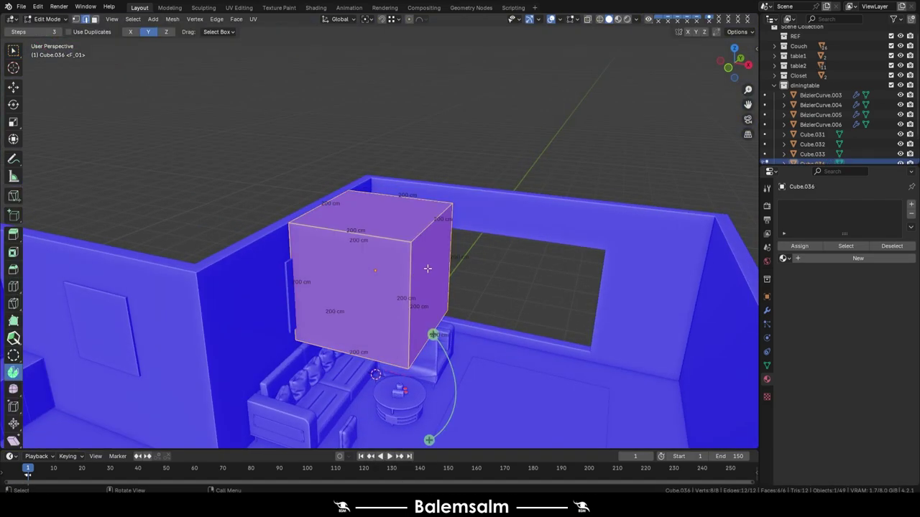
{"action": "key", "text": "alt+a"}
{"action": "left_click", "coordinate": [433, 266]}
{"action": "key", "text": "g"}
{"action": "key", "text": "g"}
{"action": "left_click", "coordinate": [297, 246]}
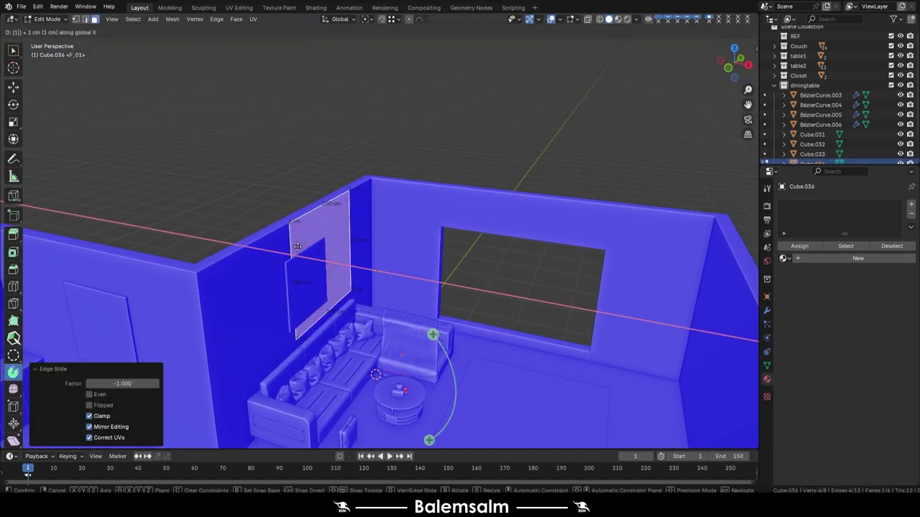
{"action": "left_click", "coordinate": [294, 263]}
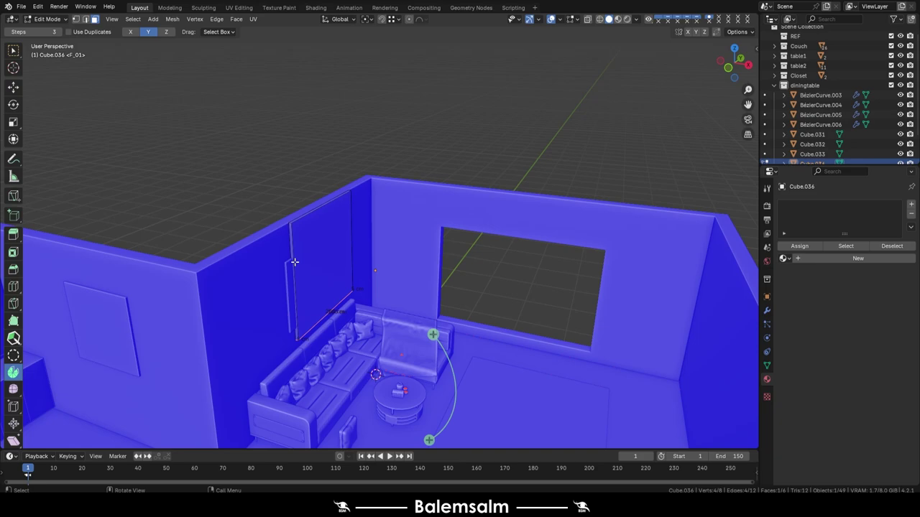
{"action": "left_click", "coordinate": [299, 137]}
Step: Move the panel 100 cm along Y
{"action": "key", "text": "g"}
{"action": "key", "text": "z"}
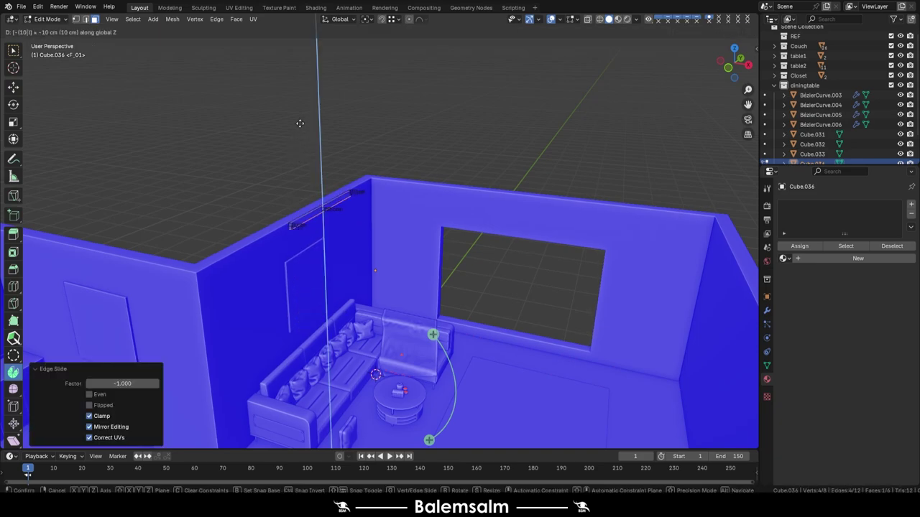
{"action": "type", "text": "gy"}
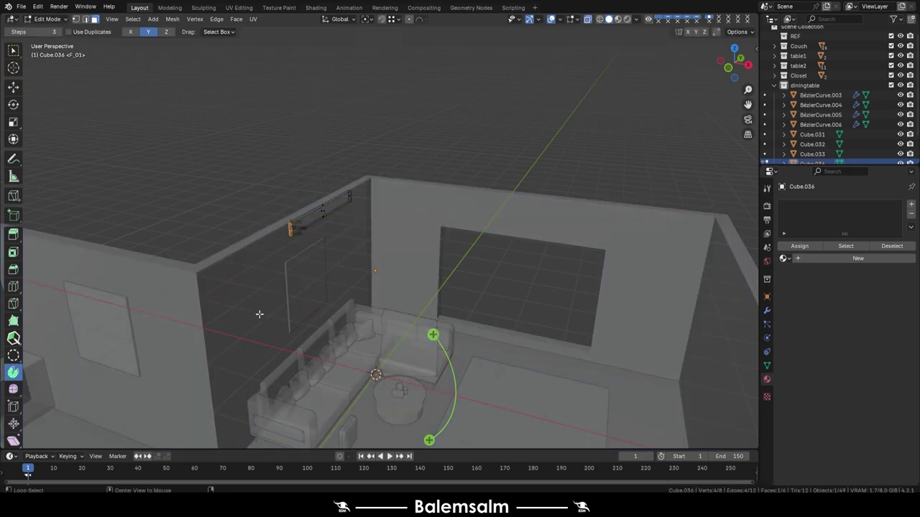
{"action": "type", "text": "100"}
{"action": "key", "text": "Return"}
{"action": "middle_click_drag", "start_coordinate": [362, 178], "coordinate": [275, 197]}
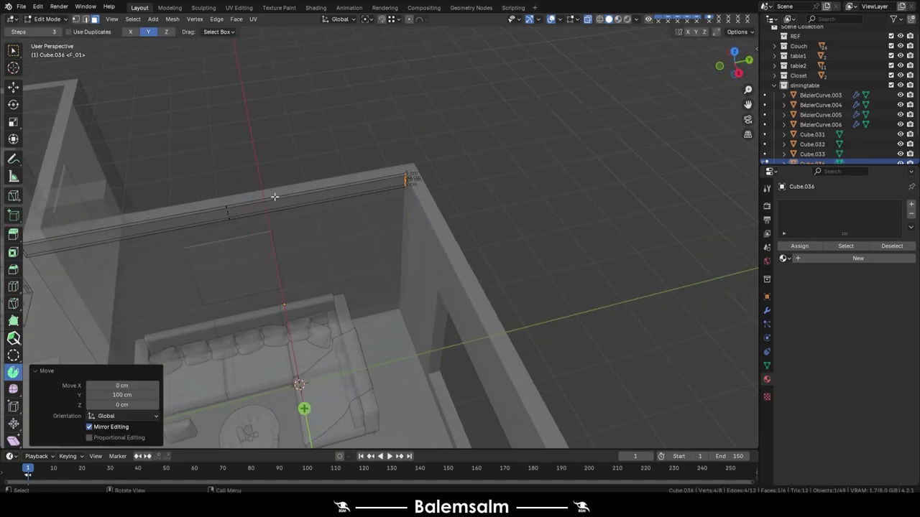
Step: Loop-cut the rail and extend it by 400 cm
{"action": "key", "text": "ctrl+r"}
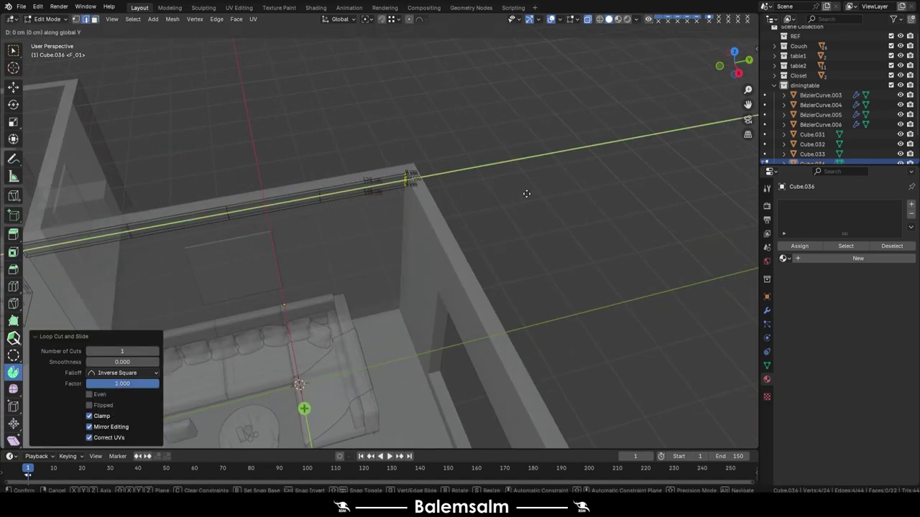
{"action": "left_click", "coordinate": [526, 194]}
{"action": "mouse_move", "coordinate": [527, 193]}
{"action": "middle_mouse_down"}
{"action": "mouse_move", "coordinate": [236, 273]}
{"action": "mouse_move", "coordinate": [279, 246]}
{"action": "mouse_move", "coordinate": [215, 212]}
{"action": "mouse_move", "coordinate": [119, 198]}
{"action": "middle_mouse_up"}
{"action": "type", "text": "400"}
{"action": "key", "text": "Return"}
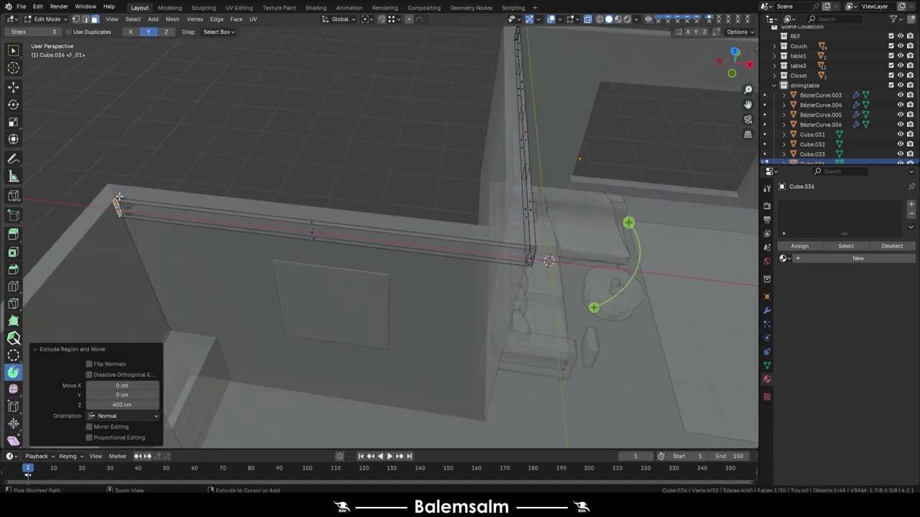
{"action": "left_click", "coordinate": [364, 189]}
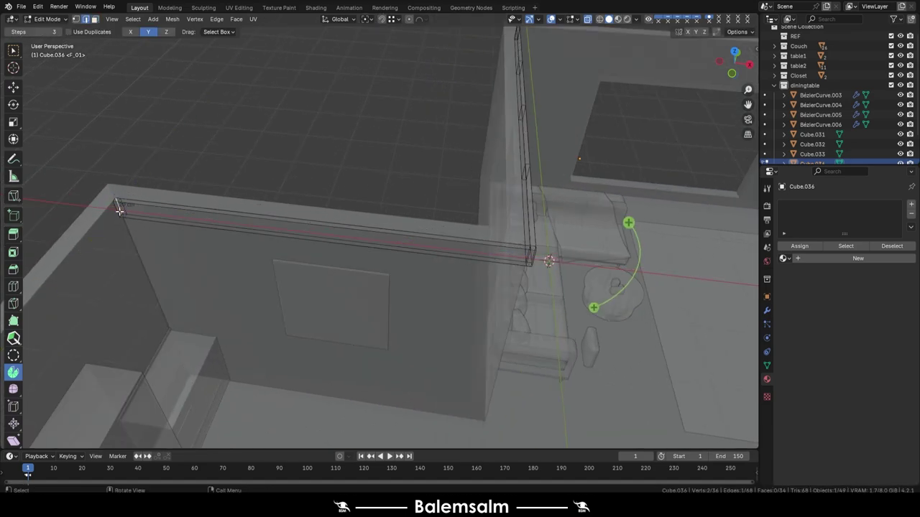
{"action": "mouse_move", "coordinate": [364, 189]}
{"action": "middle_mouse_down"}
{"action": "mouse_move", "coordinate": [217, 199]}
{"action": "mouse_move", "coordinate": [246, 153]}
{"action": "mouse_move", "coordinate": [232, 150]}
{"action": "middle_mouse_up"}
Step: Slide the new edge loop, then add another loop cut near the wall corner
{"action": "key", "text": "g"}
{"action": "key", "text": "g"}
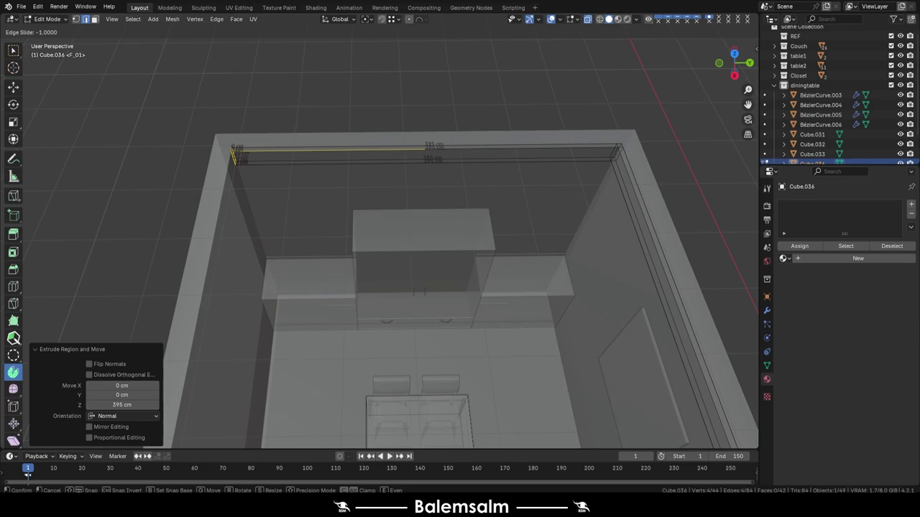
{"action": "key", "text": "Escape"}
{"action": "middle_click_drag", "start_coordinate": [188, 169], "coordinate": [397, 181]}
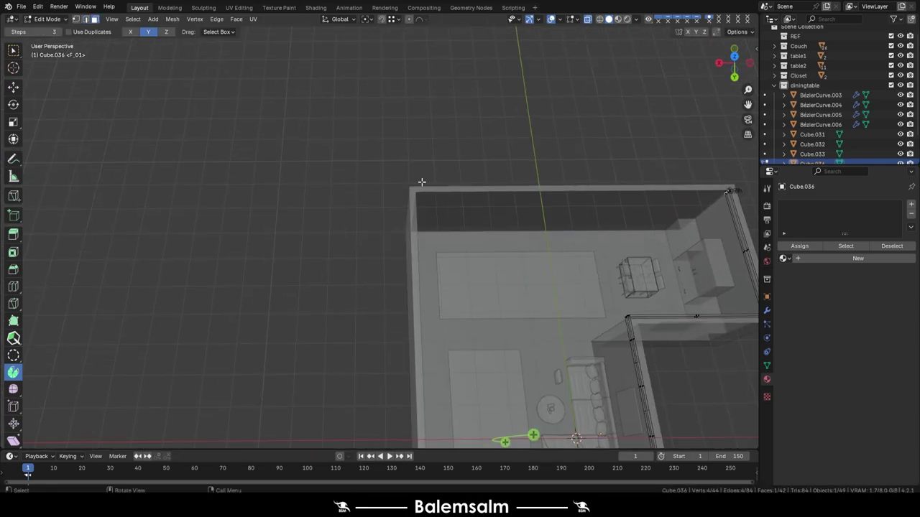
{"action": "scroll", "coordinate": [397, 181], "scroll_direction": "up", "scroll_amount": 2}
{"action": "key", "text": "ctrl+r"}
{"action": "left_click", "coordinate": [495, 241]}
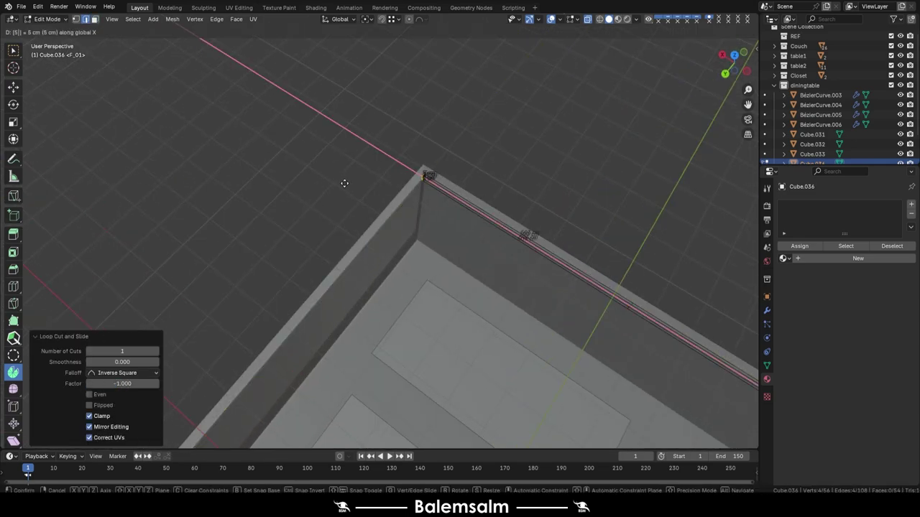
{"action": "key", "text": "Escape"}
{"action": "mouse_move", "coordinate": [531, 165]}
{"action": "middle_mouse_down"}
{"action": "mouse_move", "coordinate": [318, 185]}
{"action": "mouse_move", "coordinate": [455, 201]}
{"action": "middle_mouse_up"}
Step: Shift the edge loop 5 cm and move the selection -5 cm along Y
{"action": "key", "text": "g"}
{"action": "key", "text": "g"}
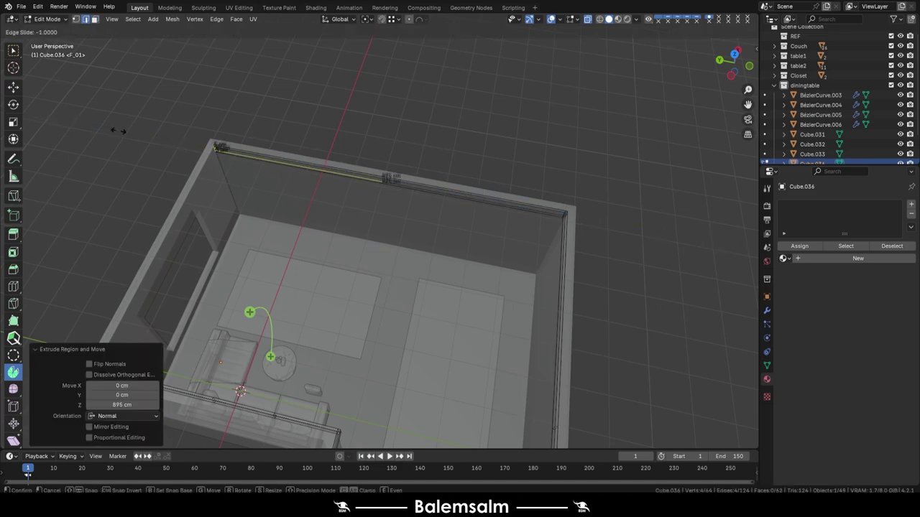
{"action": "key", "text": "Return"}
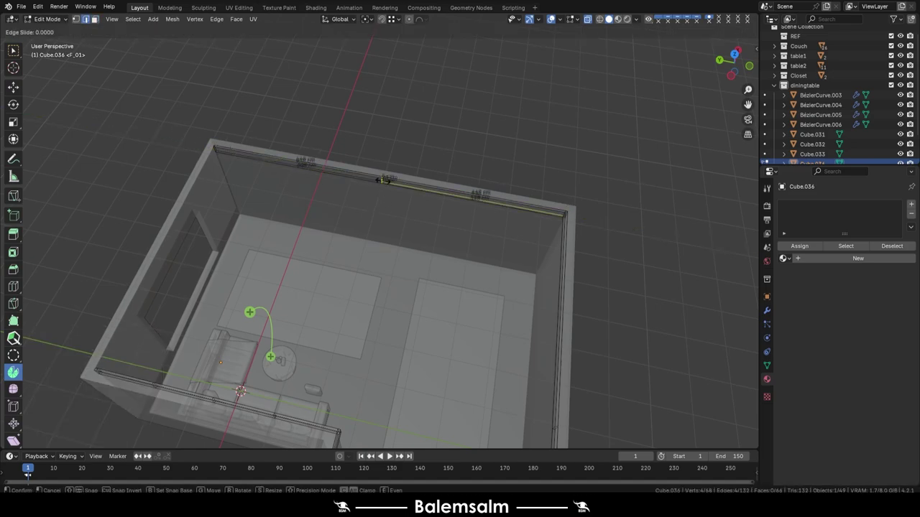
{"action": "left_click", "coordinate": [383, 180]}
{"action": "scroll", "coordinate": [255, 145], "scroll_direction": "up", "scroll_amount": 3}
{"action": "type", "text": "-5"}
{"action": "key", "text": "Return"}
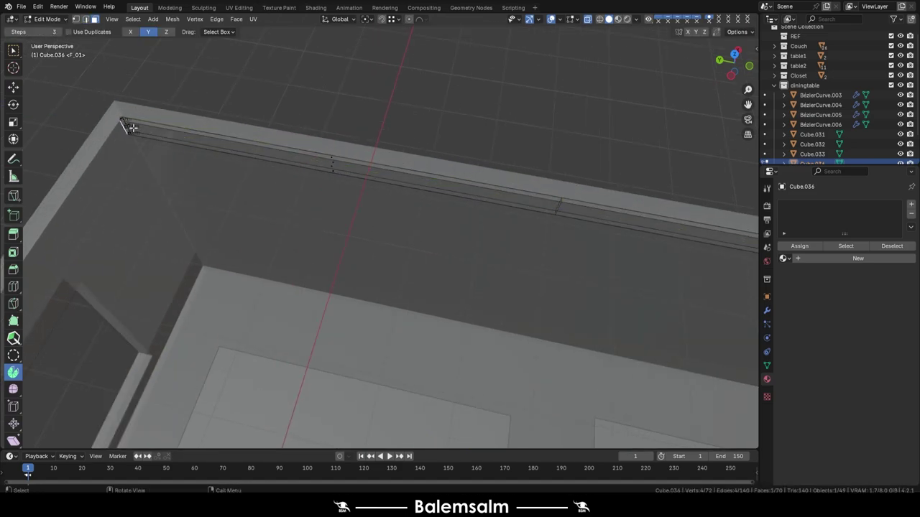
Step: Select the whole strip, then add an edge loop across a wall-top face
{"action": "left_click", "coordinate": [236, 230]}
{"action": "key", "text": "m"}
{"action": "scroll", "coordinate": [130, 153], "scroll_direction": "down", "scroll_amount": 5}
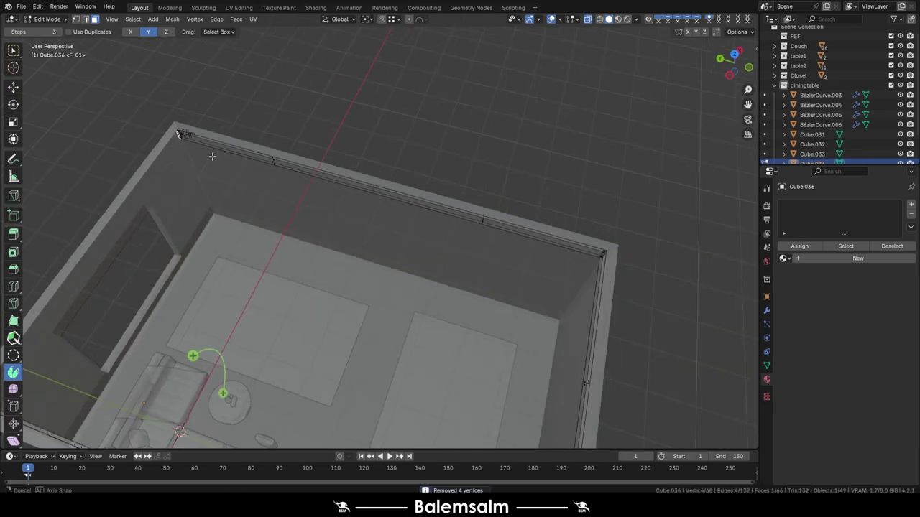
{"action": "middle_click_drag", "start_coordinate": [213, 156], "coordinate": [143, 103]}
{"action": "left_click", "coordinate": [143, 103]}
{"action": "right_click", "coordinate": [304, 137]}
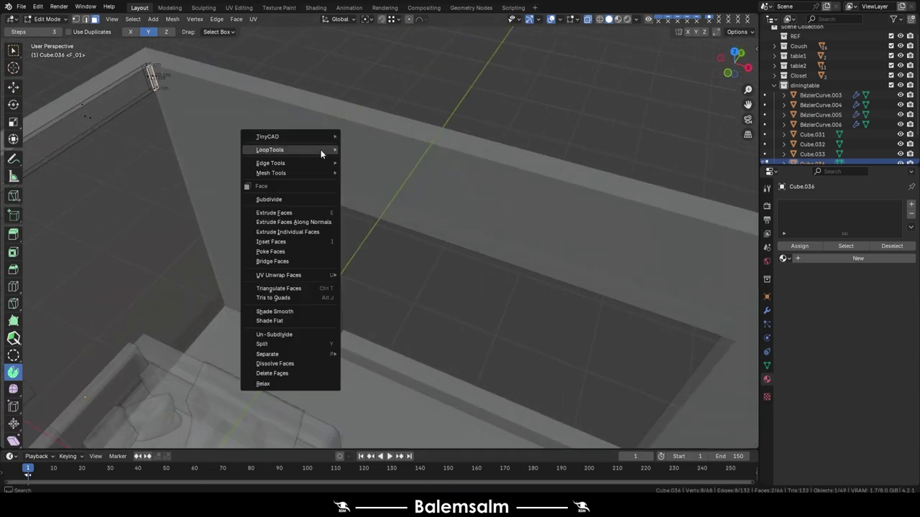
{"action": "left_click", "coordinate": [320, 149]}
Step: Extrude a face on top of the wall outward by 10 cm
{"action": "scroll", "coordinate": [320, 149], "scroll_direction": "down", "scroll_amount": 3}
{"action": "middle_click_drag", "start_coordinate": [324, 215], "coordinate": [429, 175]}
{"action": "scroll", "coordinate": [429, 174], "scroll_direction": "up", "scroll_amount": 2}
{"action": "left_click", "coordinate": [429, 174]}
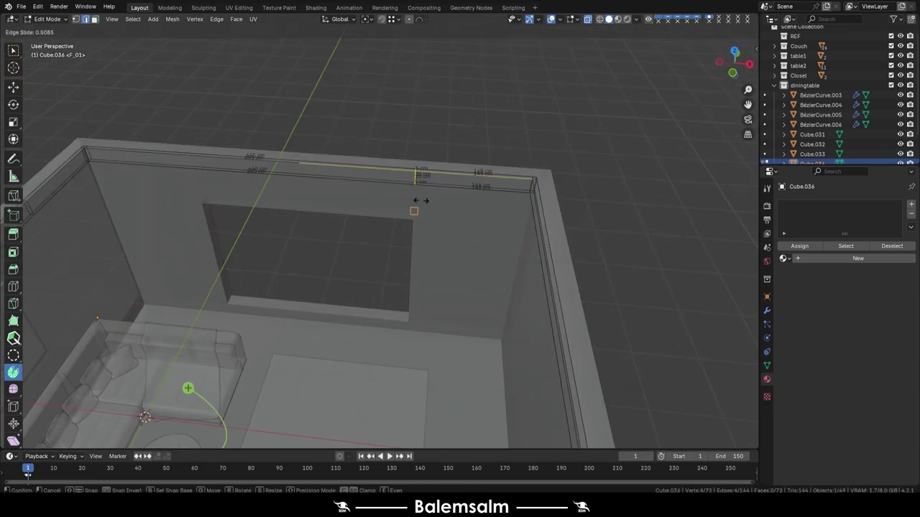
{"action": "middle_click_drag", "start_coordinate": [222, 195], "coordinate": [359, 144]}
{"action": "key", "text": "e"}
{"action": "type", "text": "10"}
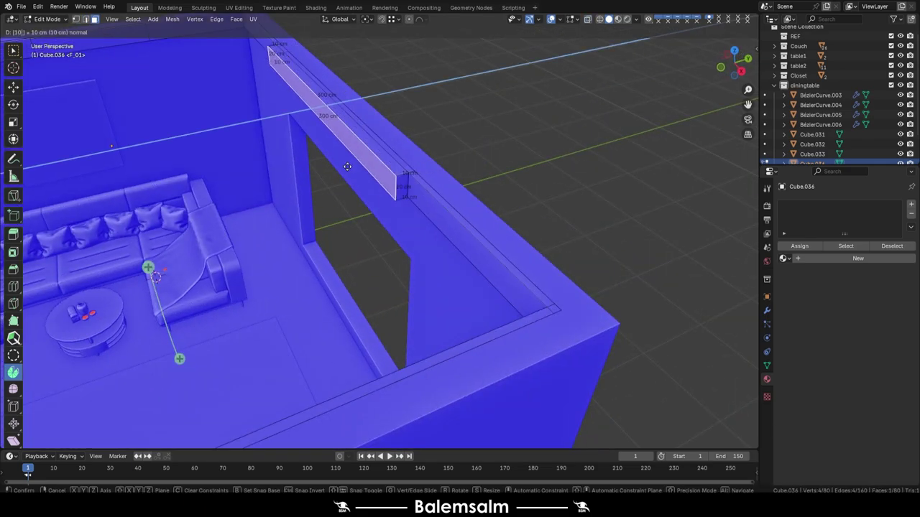
{"action": "key", "text": "Return"}
Step: Loop-cut the new block and move the edge along X
{"action": "middle_click_drag", "start_coordinate": [350, 160], "coordinate": [374, 118]}
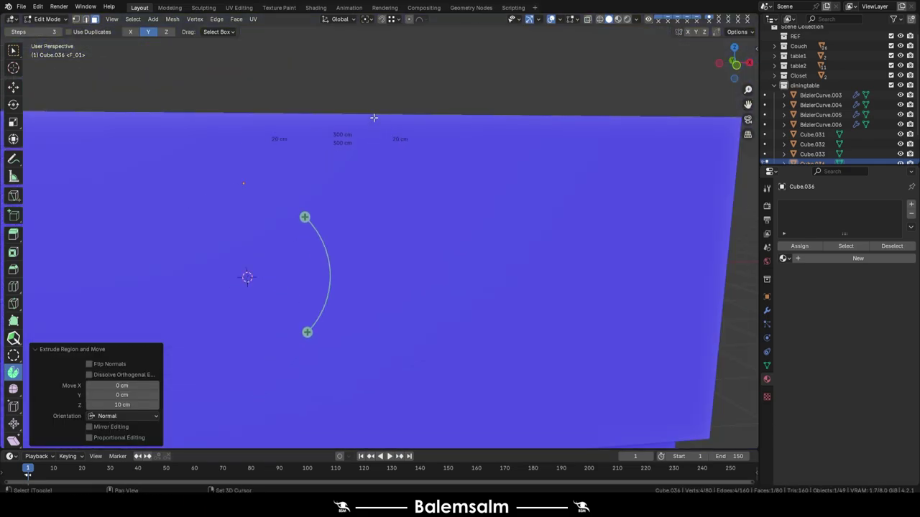
{"action": "scroll", "coordinate": [679, 150], "scroll_direction": "down", "scroll_amount": 3}
{"action": "scroll", "coordinate": [439, 164], "scroll_direction": "up", "scroll_amount": 5}
{"action": "middle_click_drag", "start_coordinate": [439, 164], "coordinate": [539, 179]}
{"action": "key", "text": "ctrl+r"}
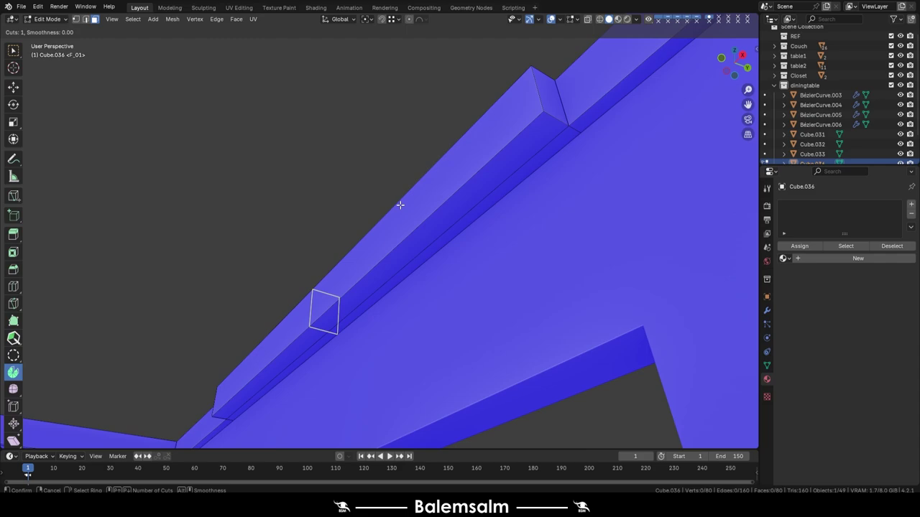
{"action": "left_click", "coordinate": [400, 205]}
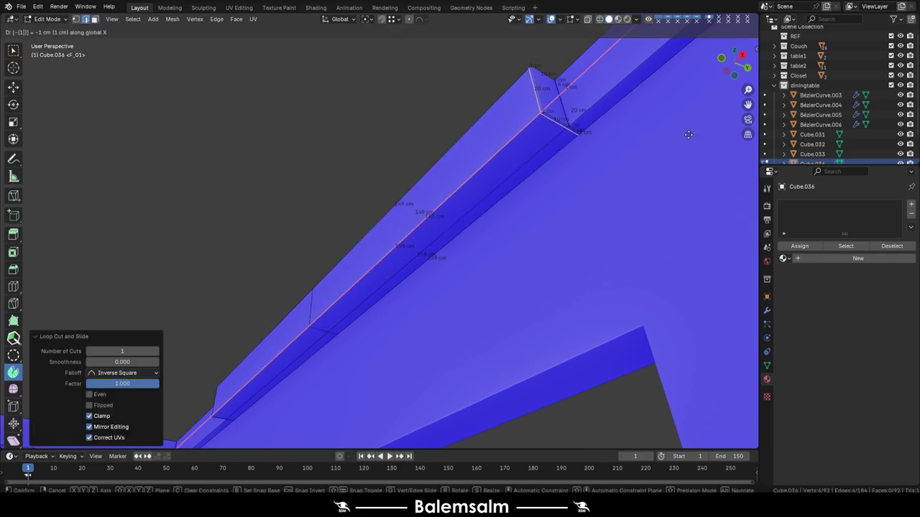
{"action": "key", "text": "Return"}
{"action": "middle_click_drag", "start_coordinate": [580, 154], "coordinate": [551, 204]}
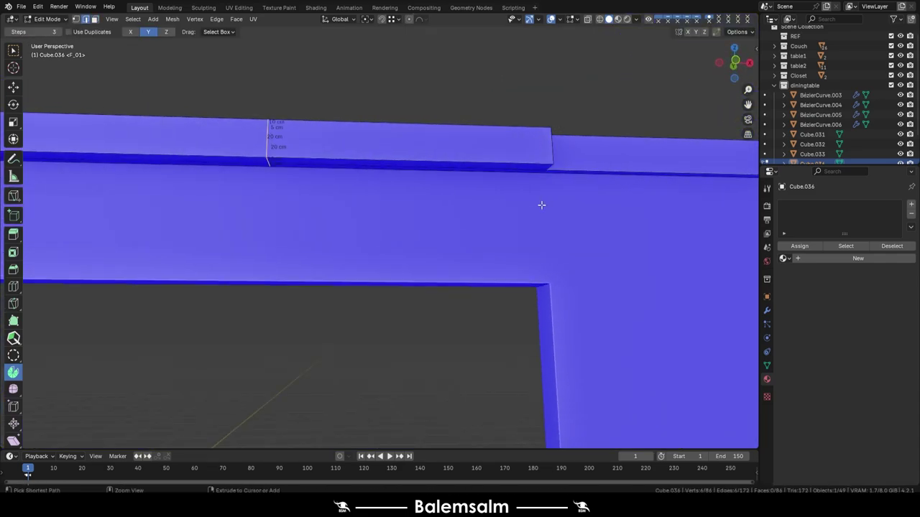
Step: In top view with X-ray on, stretch the selected faces 1.5 times along X
{"action": "key", "text": "KP_7"}
{"action": "key", "text": "alt+z"}
{"action": "key", "text": "s"}
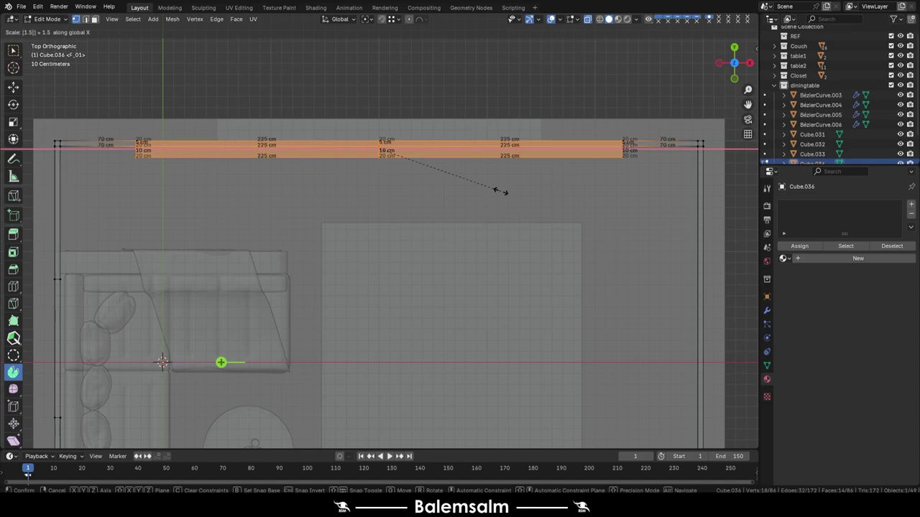
{"action": "key", "text": "Return"}
{"action": "key", "text": "alt+z"}
{"action": "mouse_move", "coordinate": [499, 191]}
{"action": "middle_mouse_down"}
{"action": "mouse_move", "coordinate": [471, 129]}
{"action": "mouse_move", "coordinate": [314, 136]}
{"action": "middle_mouse_up"}
{"action": "scroll", "coordinate": [472, 128], "scroll_direction": "up", "scroll_amount": 3}
Step: Add another edge loop on the block and select the wall-top face strip
{"action": "key", "text": "ctrl+r"}
{"action": "left_click", "coordinate": [472, 129]}
{"action": "right_click", "coordinate": [472, 128]}
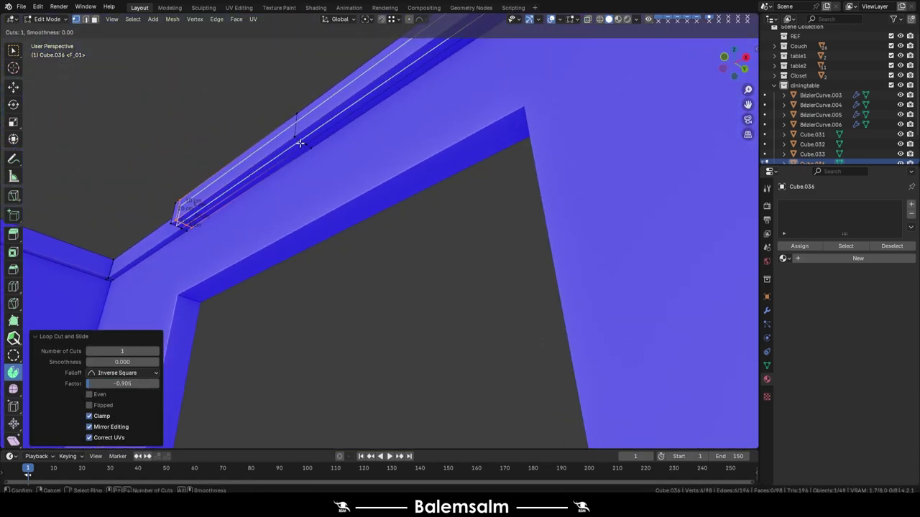
{"action": "left_click", "coordinate": [314, 136], "text": "alt"}
{"action": "scroll", "coordinate": [328, 158], "scroll_direction": "up", "scroll_amount": 6}
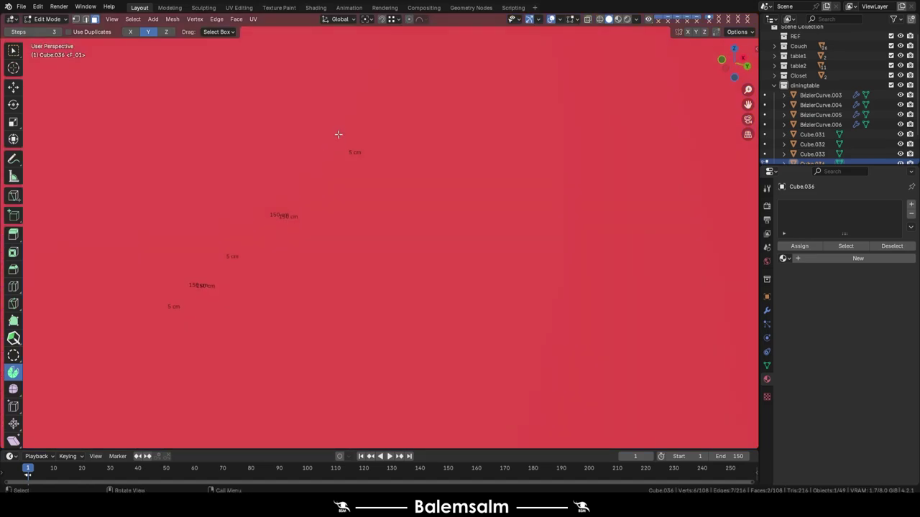
{"action": "scroll", "coordinate": [363, 210], "scroll_direction": "down", "scroll_amount": 8}
{"action": "middle_click_drag", "start_coordinate": [362, 209], "coordinate": [474, 246]}
{"action": "scroll", "coordinate": [474, 246], "scroll_direction": "up", "scroll_amount": 6}
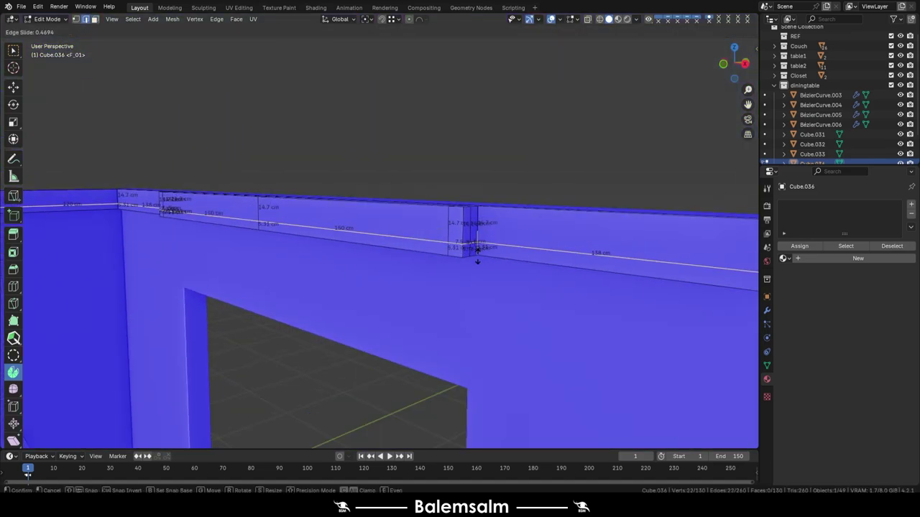
{"action": "left_click", "coordinate": [476, 250]}
Step: Raise the selection 5 cm vertically
{"action": "key", "text": "g"}
{"action": "key", "text": "z"}
{"action": "left_click", "coordinate": [499, 280]}
{"action": "scroll", "coordinate": [355, 206], "scroll_direction": "up", "scroll_amount": 5}
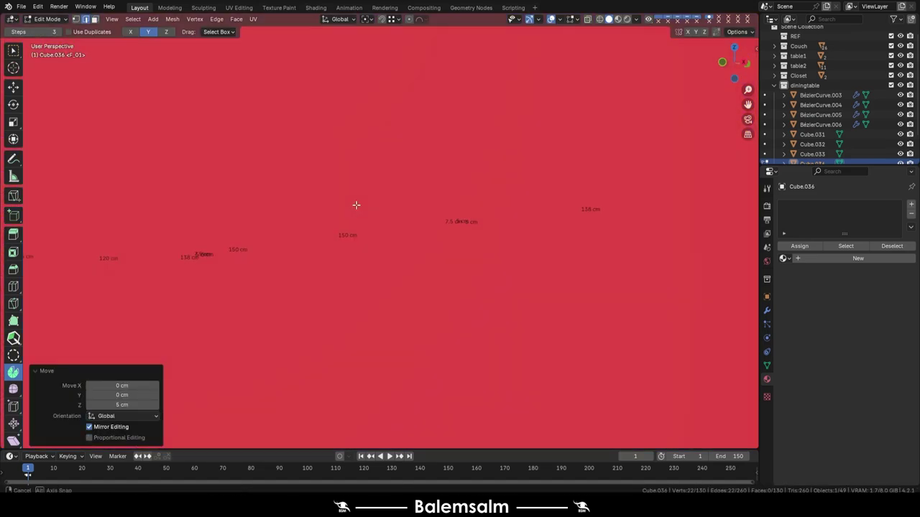
{"action": "scroll", "coordinate": [409, 271], "scroll_direction": "down", "scroll_amount": 8}
{"action": "scroll", "coordinate": [339, 183], "scroll_direction": "up", "scroll_amount": 6}
{"action": "mouse_move", "coordinate": [409, 271]}
{"action": "middle_mouse_down"}
{"action": "mouse_move", "coordinate": [338, 183]}
{"action": "mouse_move", "coordinate": [380, 141]}
{"action": "middle_mouse_up"}
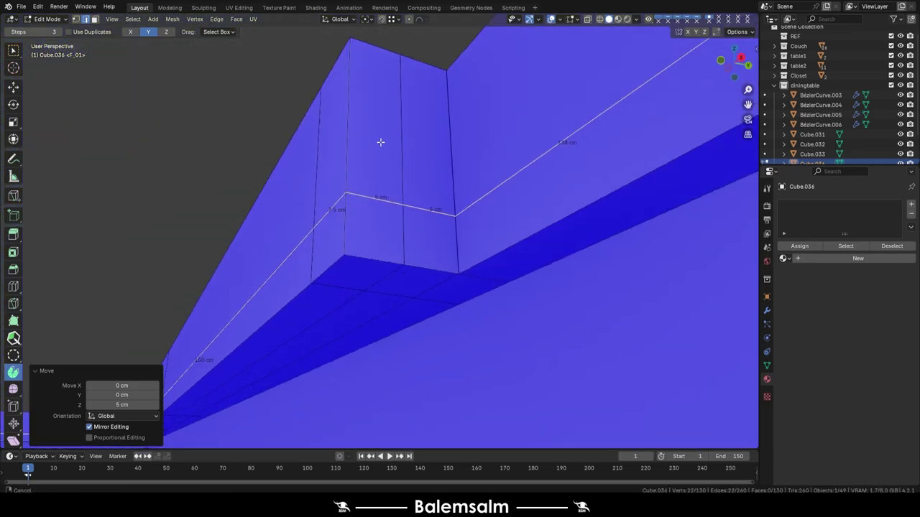
Step: Delete the extra strip of faces beneath the wall top
{"action": "left_click", "coordinate": [390, 171]}
{"action": "left_click", "coordinate": [283, 311], "text": "ctrl"}
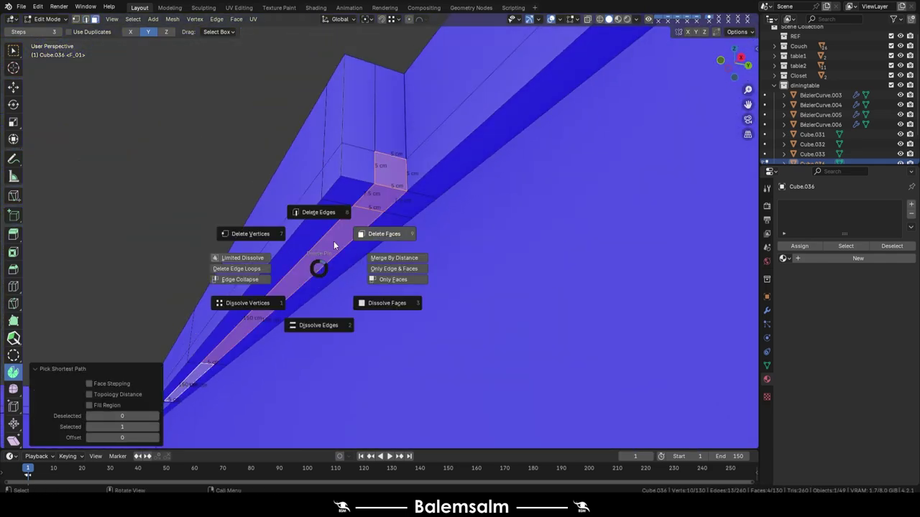
{"action": "left_click", "coordinate": [334, 245]}
{"action": "key", "text": "x"}
{"action": "scroll", "coordinate": [287, 273], "scroll_direction": "up", "scroll_amount": 3}
{"action": "mouse_move", "coordinate": [390, 144]}
{"action": "middle_mouse_down"}
{"action": "mouse_move", "coordinate": [437, 254]}
{"action": "mouse_move", "coordinate": [345, 214]}
{"action": "middle_mouse_up"}
{"action": "scroll", "coordinate": [253, 196], "scroll_direction": "up", "scroll_amount": 2}
{"action": "mouse_move", "coordinate": [253, 195]}
{"action": "middle_mouse_down"}
{"action": "mouse_move", "coordinate": [384, 222]}
{"action": "mouse_move", "coordinate": [245, 228]}
{"action": "mouse_move", "coordinate": [304, 240]}
{"action": "mouse_move", "coordinate": [377, 238]}
{"action": "mouse_move", "coordinate": [243, 275]}
{"action": "mouse_move", "coordinate": [228, 182]}
{"action": "mouse_move", "coordinate": [236, 257]}
{"action": "mouse_move", "coordinate": [291, 254]}
{"action": "mouse_move", "coordinate": [470, 171]}
{"action": "middle_mouse_up"}
Step: Extrude the strip's end edges 150 cm along X
{"action": "left_click", "coordinate": [304, 240], "text": "alt"}
{"action": "type", "text": "150"}
{"action": "key", "text": "Return"}
{"action": "key", "text": "e"}
{"action": "key", "text": "x"}
Step: Merge the overlapping vertices of the whole strip by distance
{"action": "key", "text": "a"}
{"action": "key", "text": "m"}
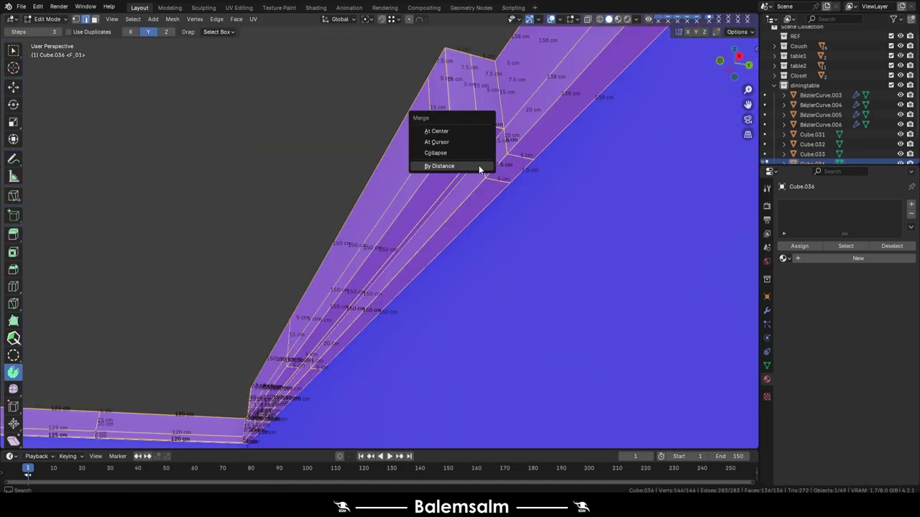
{"action": "middle_click_drag", "start_coordinate": [382, 84], "coordinate": [397, 122]}
{"action": "left_click", "coordinate": [374, 208], "text": "alt"}
Step: Move the beam-end edge and return to Object Mode
{"action": "key", "text": "g"}
{"action": "key", "text": "g"}
{"action": "left_click", "coordinate": [389, 221]}
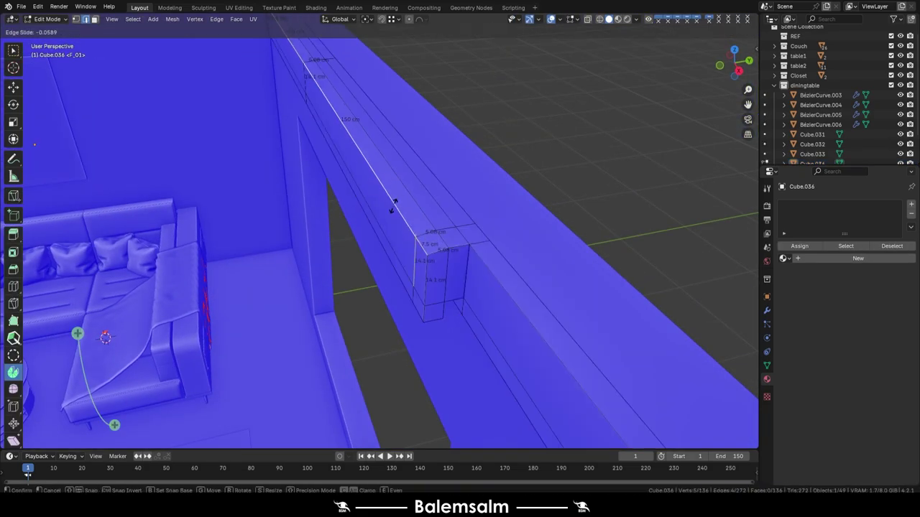
{"action": "key", "text": "g"}
{"action": "key", "text": "Tab"}
{"action": "mouse_move", "coordinate": [393, 213]}
{"action": "middle_mouse_down"}
{"action": "mouse_move", "coordinate": [477, 108]}
{"action": "mouse_move", "coordinate": [489, 177]}
{"action": "middle_mouse_up"}
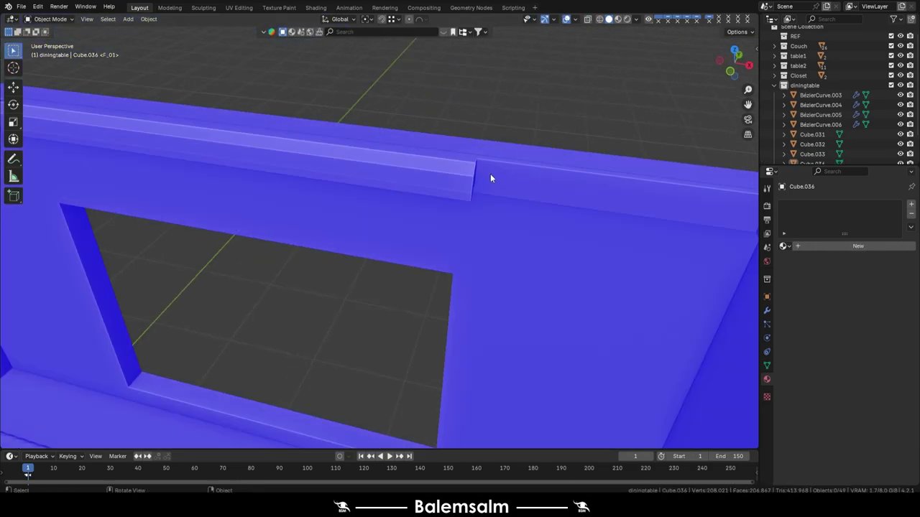
{"action": "scroll", "coordinate": [422, 166], "scroll_direction": "down", "scroll_amount": 5}
Step: Save the project, then duplicate the trim strip and enter Edit Mode on the copy
{"action": "left_click", "coordinate": [368, 107]}
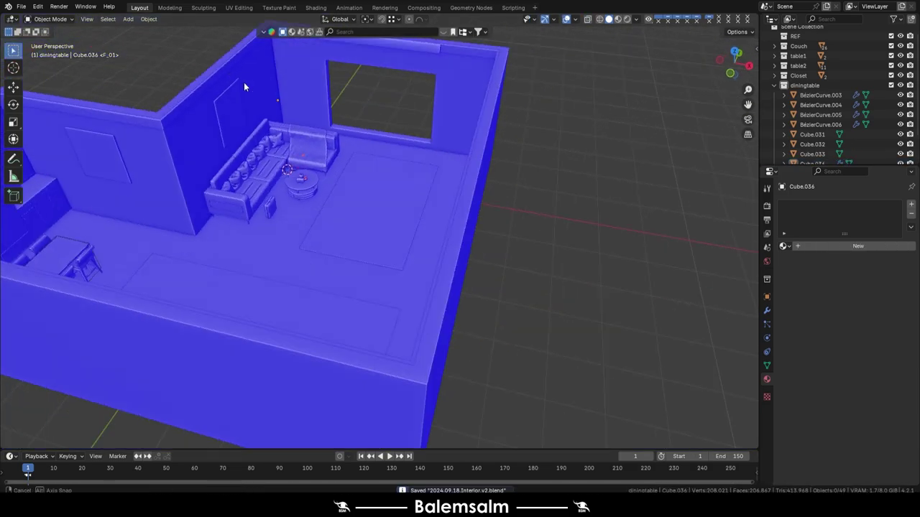
{"action": "mouse_move", "coordinate": [243, 82]}
{"action": "middle_mouse_down"}
{"action": "mouse_move", "coordinate": [185, 137]}
{"action": "mouse_move", "coordinate": [288, 180]}
{"action": "middle_mouse_up"}
{"action": "key", "text": "shift+d"}
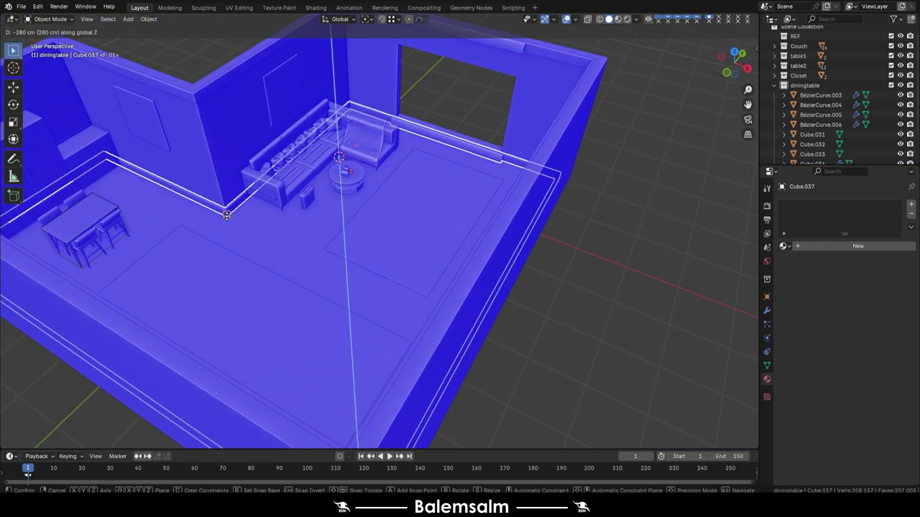
{"action": "key", "text": "Tab"}
Step: Select the whole duplicated trim strip and lower it along Z
{"action": "key", "text": "KP_1"}
{"action": "left_click_drag", "start_coordinate": [24, 211], "coordinate": [24, 210]}
{"action": "middle_click_drag", "start_coordinate": [24, 211], "coordinate": [333, 250]}
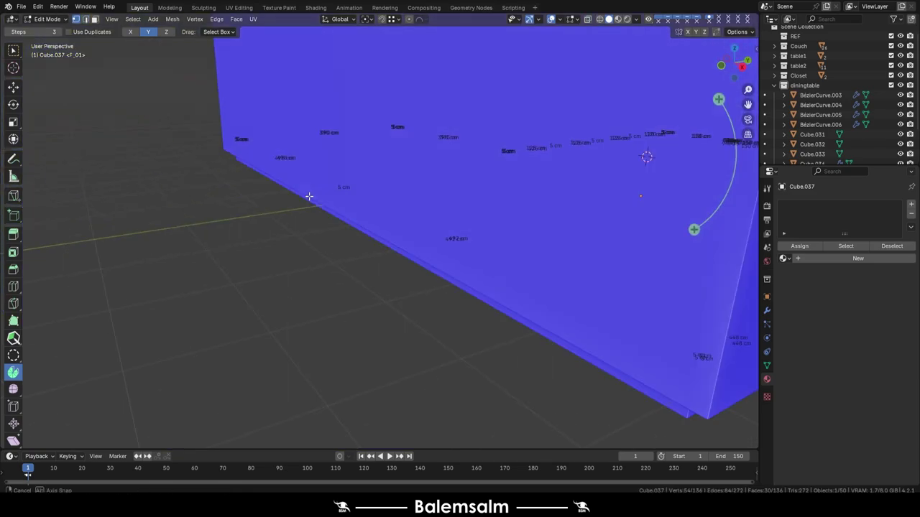
{"action": "key", "text": "g"}
{"action": "key", "text": "z"}
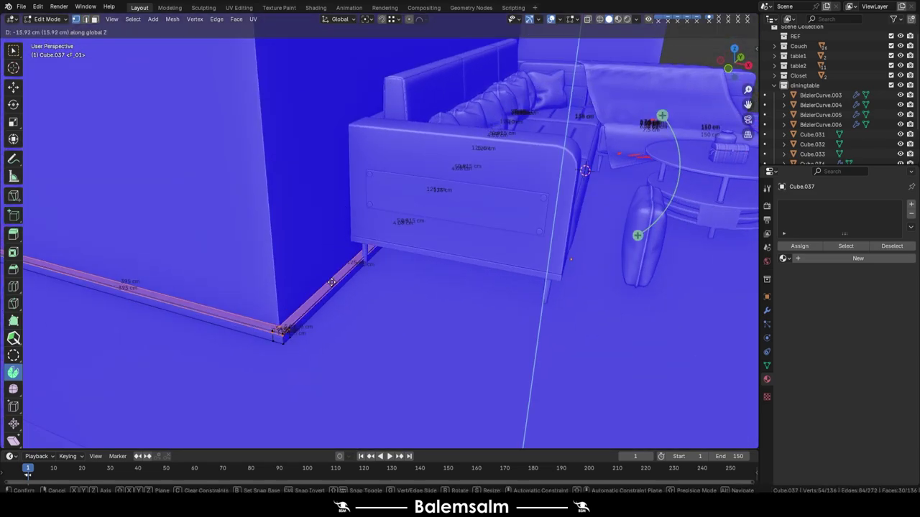
{"action": "left_click", "coordinate": [327, 282]}
Step: With see-through on, select the back-wall trim and the trim end at the wall corner
{"action": "middle_click_drag", "start_coordinate": [327, 283], "coordinate": [287, 180]}
{"action": "scroll", "coordinate": [360, 216], "scroll_direction": "up", "scroll_amount": 5}
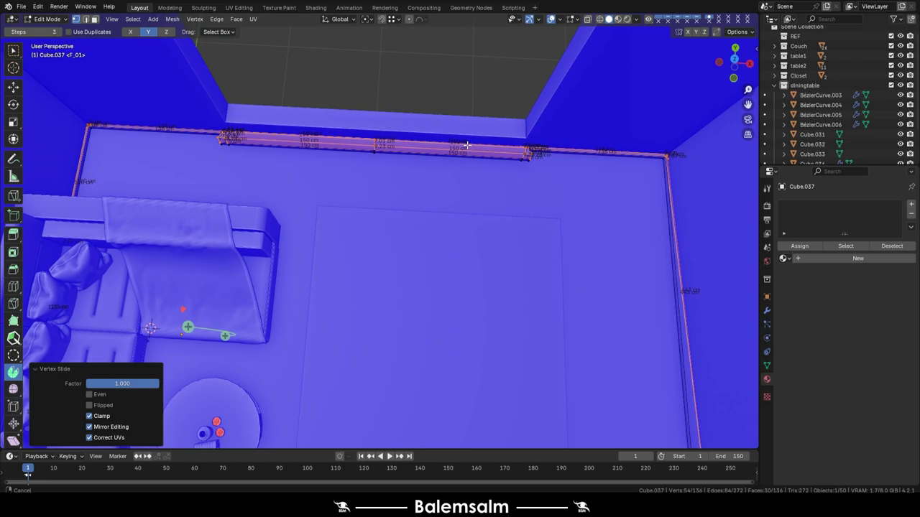
{"action": "key", "text": "alt+z"}
{"action": "left_click_drag", "start_coordinate": [528, 132], "coordinate": [178, 218]}
{"action": "middle_click_drag", "start_coordinate": [178, 218], "coordinate": [616, 189]}
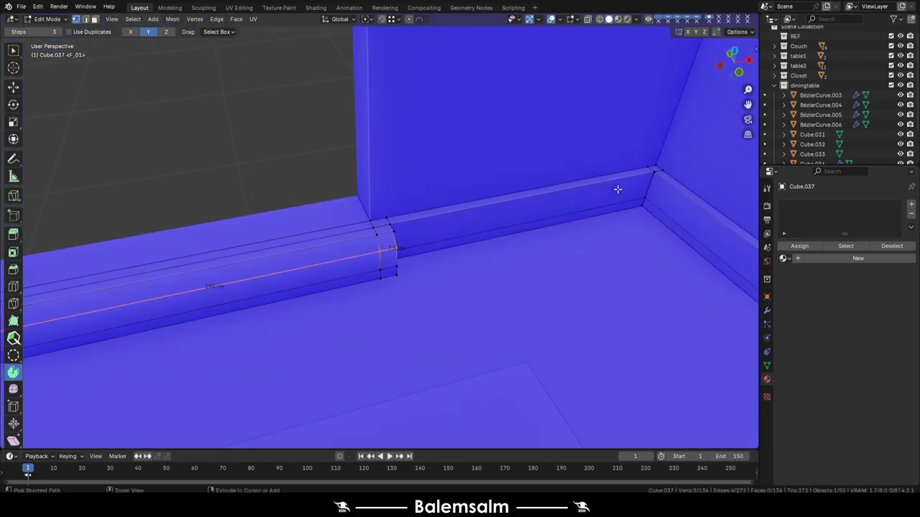
{"action": "left_click_drag", "start_coordinate": [484, 162], "coordinate": [104, 345]}
Step: Lower the corner trim end along Z and merge its vertices
{"action": "key", "text": "KP_1"}
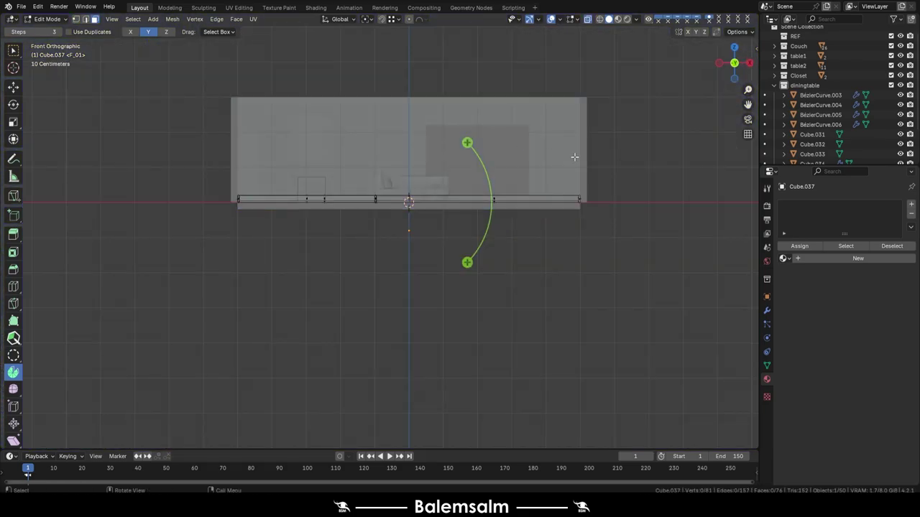
{"action": "key", "text": "alt+z"}
{"action": "middle_click_drag", "start_coordinate": [378, 181], "coordinate": [373, 259]}
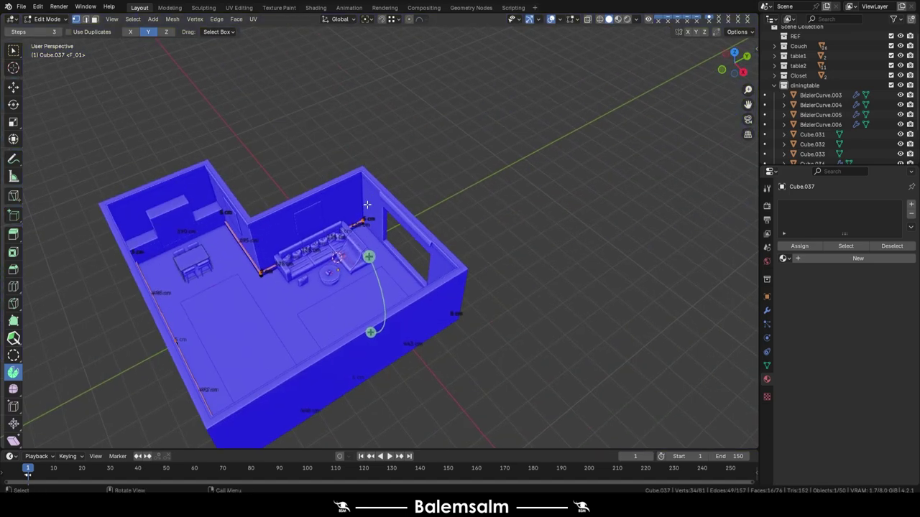
{"action": "scroll", "coordinate": [374, 259], "scroll_direction": "up", "scroll_amount": 5}
{"action": "key", "text": "g"}
{"action": "key", "text": "z"}
{"action": "left_click", "coordinate": [314, 295]}
{"action": "key", "text": "shift+s"}
{"action": "key", "text": "m"}
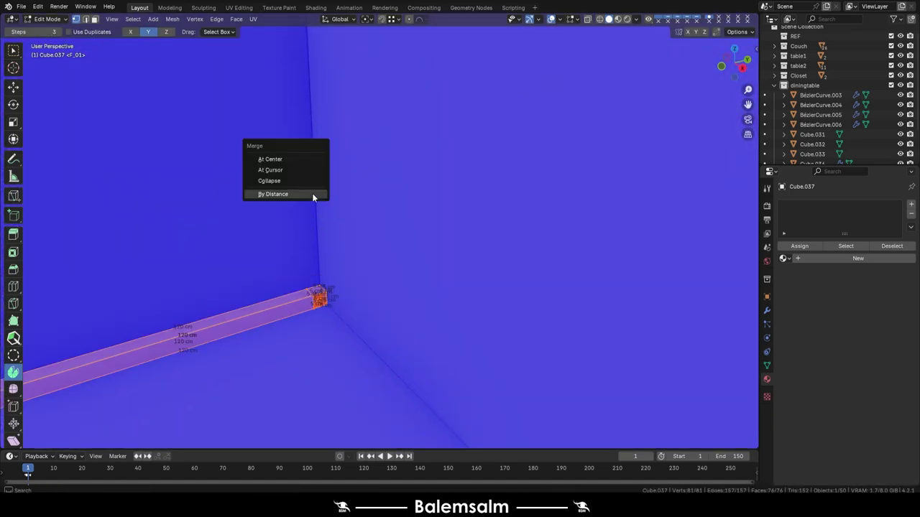
Step: Bridge the two trim ends at the room's other corner into one strip
{"action": "scroll", "coordinate": [316, 293], "scroll_direction": "up", "scroll_amount": 3}
{"action": "scroll", "coordinate": [301, 273], "scroll_direction": "down", "scroll_amount": 5}
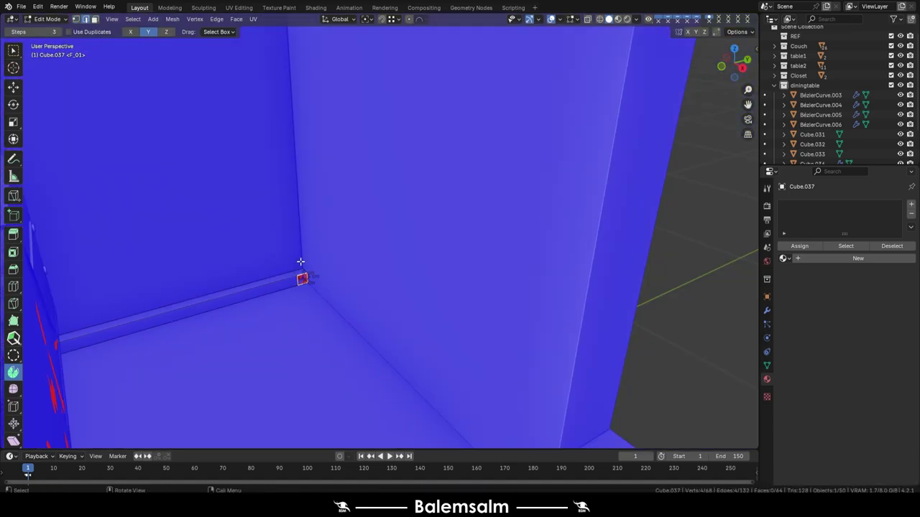
{"action": "mouse_move", "coordinate": [302, 273]}
{"action": "middle_mouse_down"}
{"action": "mouse_move", "coordinate": [277, 191]}
{"action": "mouse_move", "coordinate": [307, 169]}
{"action": "middle_mouse_up"}
{"action": "scroll", "coordinate": [307, 169], "scroll_direction": "up", "scroll_amount": 2}
{"action": "key", "text": "ctrl+e"}
{"action": "left_click", "coordinate": [422, 175]}
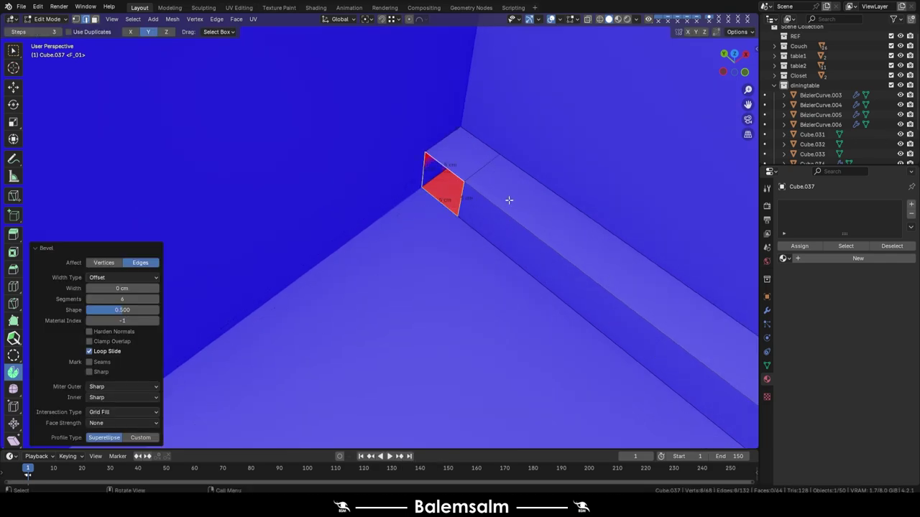
Step: Merge the overlapping trim vertices at the corner behind the couch
{"action": "middle_click_drag", "start_coordinate": [508, 199], "coordinate": [500, 221]}
{"action": "scroll", "coordinate": [280, 164], "scroll_direction": "down", "scroll_amount": 3}
{"action": "scroll", "coordinate": [365, 234], "scroll_direction": "down", "scroll_amount": 5}
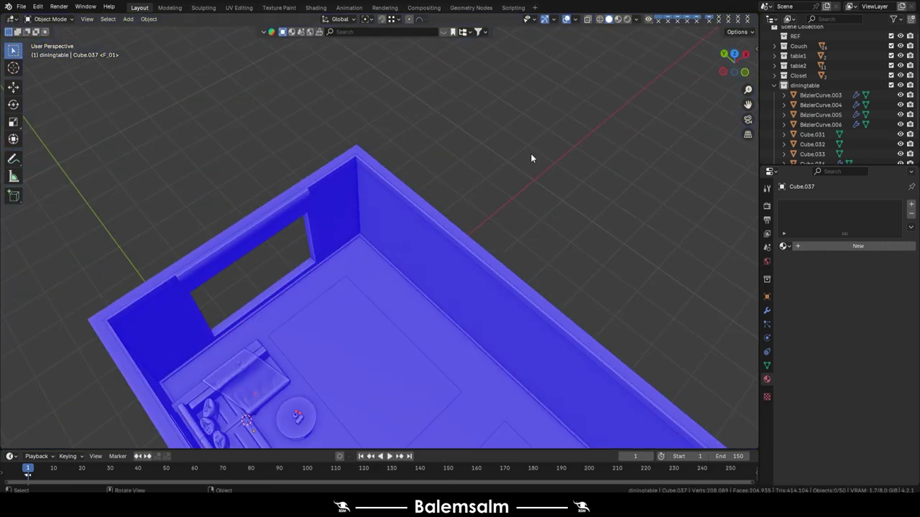
{"action": "middle_click_drag", "start_coordinate": [530, 153], "coordinate": [353, 240]}
{"action": "scroll", "coordinate": [352, 240], "scroll_direction": "up", "scroll_amount": 5}
{"action": "key", "text": "a"}
{"action": "left_click", "coordinate": [368, 219]}
{"action": "key", "text": "m"}
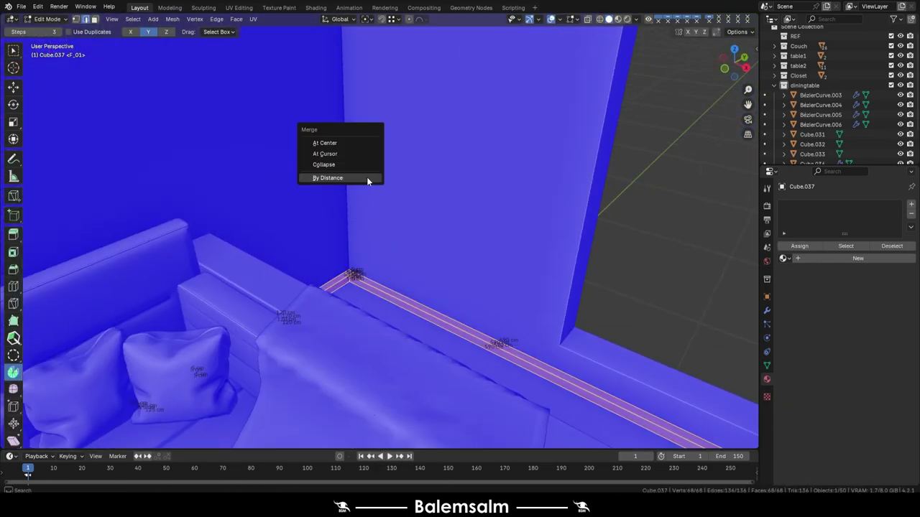
{"action": "left_click", "coordinate": [366, 176]}
Step: Nudge the corner trim vertices into place, return to Object Mode and save the file
{"action": "scroll", "coordinate": [366, 177], "scroll_direction": "up", "scroll_amount": 5}
{"action": "mouse_move", "coordinate": [367, 176]}
{"action": "middle_mouse_down"}
{"action": "mouse_move", "coordinate": [350, 235]}
{"action": "mouse_move", "coordinate": [280, 278]}
{"action": "middle_mouse_up"}
{"action": "key", "text": "g"}
{"action": "left_click", "coordinate": [350, 235]}
{"action": "key", "text": "Tab"}
{"action": "scroll", "coordinate": [349, 229], "scroll_direction": "down", "scroll_amount": 5}
{"action": "key", "text": "ctrl+s"}
{"action": "left_click", "coordinate": [304, 178]}
{"action": "scroll", "coordinate": [305, 179], "scroll_direction": "down", "scroll_amount": 5}
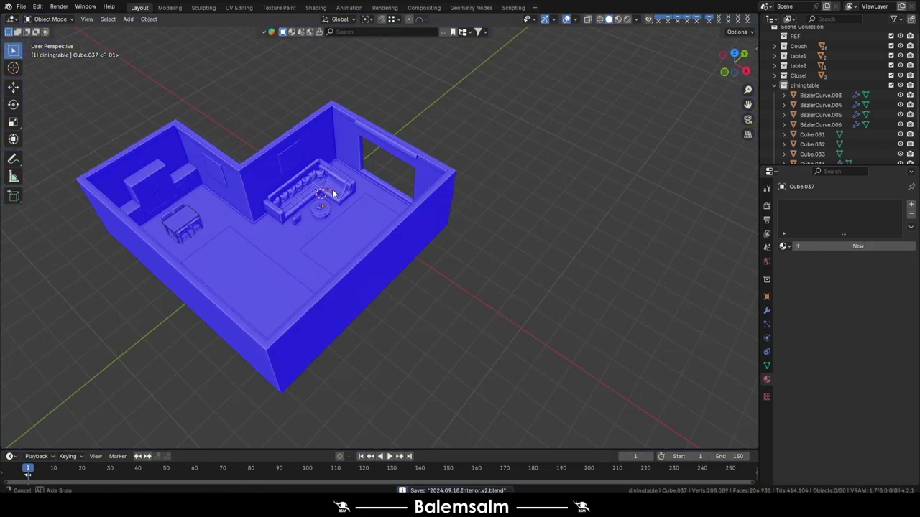
{"action": "key", "text": "shift+a"}
Step: Add a Bézier curve beside the couch and shape its vase profile in Right view
{"action": "left_click", "coordinate": [322, 158]}
{"action": "scroll", "coordinate": [327, 162], "scroll_direction": "up", "scroll_amount": 5}
{"action": "key", "text": "Tab"}
{"action": "middle_click_drag", "start_coordinate": [328, 165], "coordinate": [382, 227]}
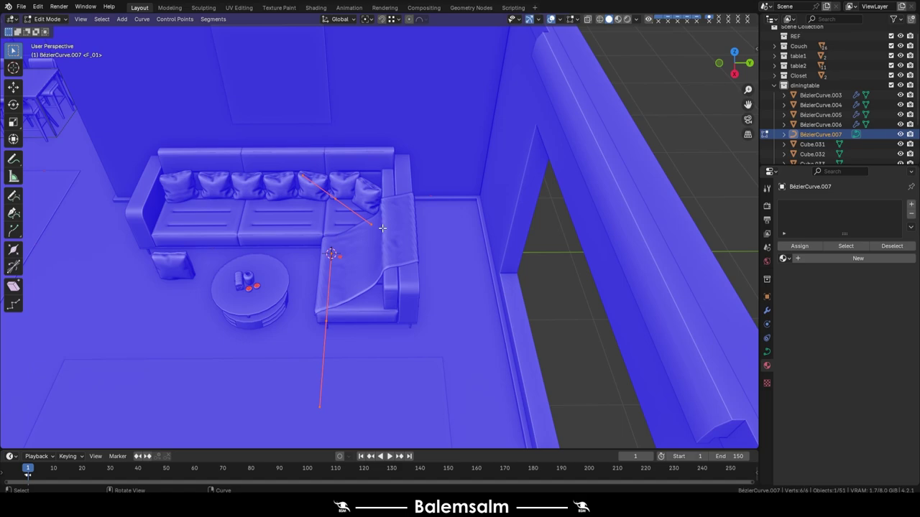
{"action": "key", "text": "KP_3"}
{"action": "scroll", "coordinate": [371, 195], "scroll_direction": "up", "scroll_amount": 3}
{"action": "key", "text": "grave"}
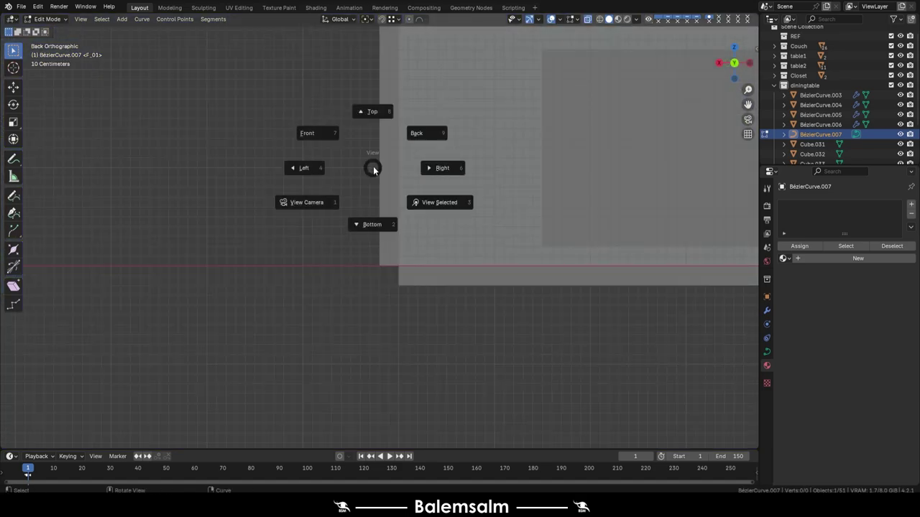
{"action": "scroll", "coordinate": [359, 248], "scroll_direction": "up", "scroll_amount": 3}
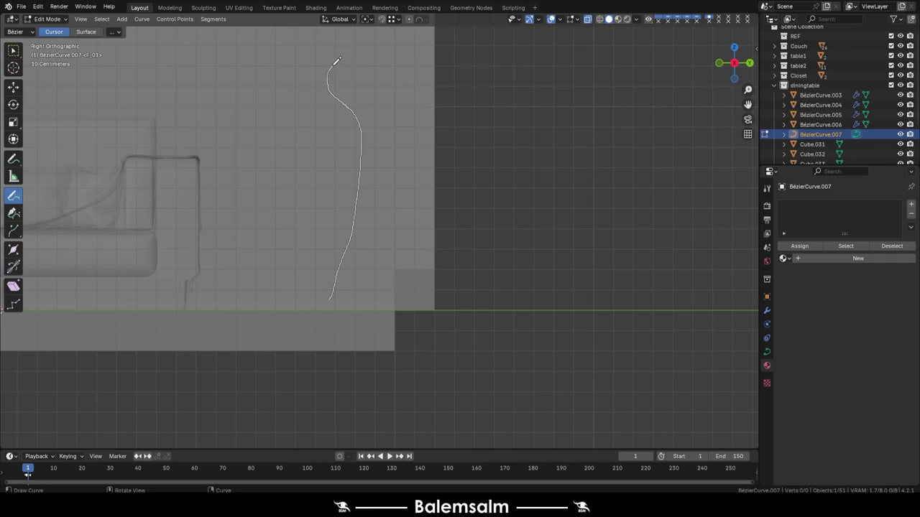
{"action": "scroll", "coordinate": [308, 201], "scroll_direction": "up", "scroll_amount": 2}
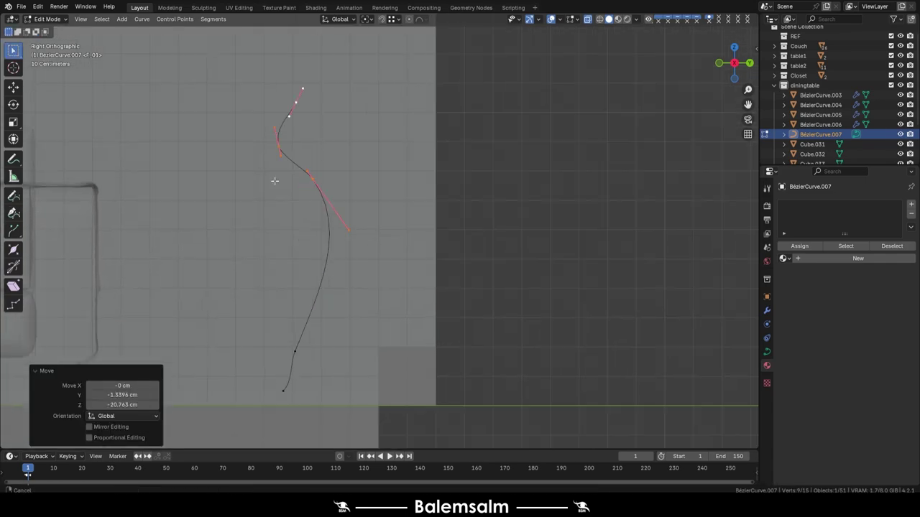
{"action": "left_click", "coordinate": [296, 303]}
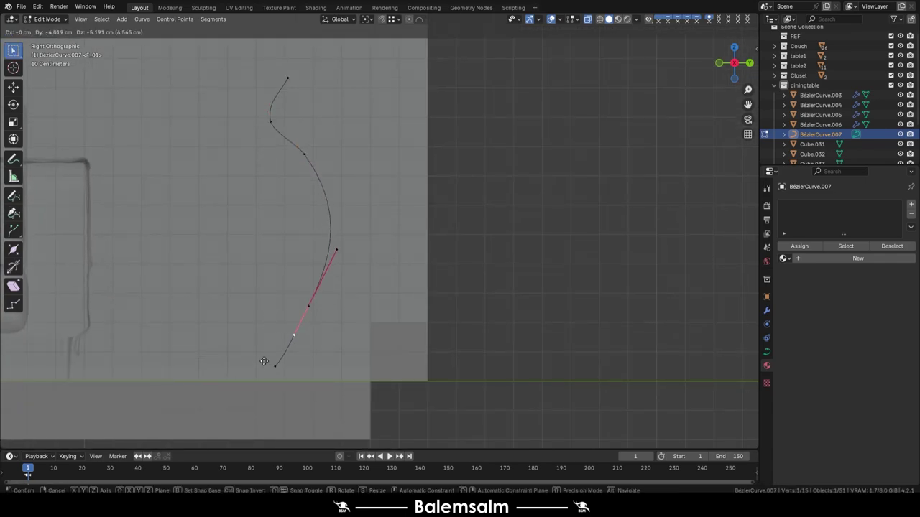
{"action": "left_click", "coordinate": [263, 362]}
{"action": "key", "text": "Tab"}
Step: Revolve the profile around Z with a Screw modifier (360°, 16 steps), checking top and right views
{"action": "middle_click_drag", "start_coordinate": [310, 183], "coordinate": [418, 240]}
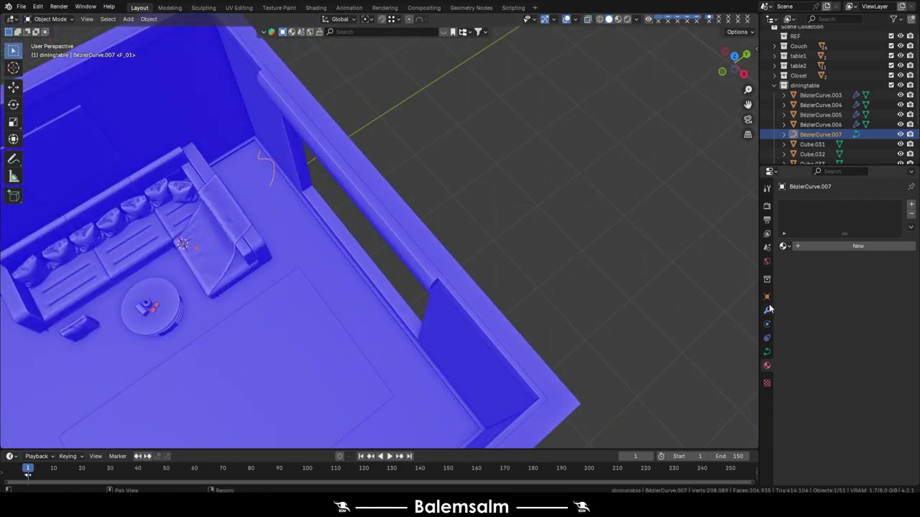
{"action": "left_click", "coordinate": [688, 276]}
{"action": "scroll", "coordinate": [340, 245], "scroll_direction": "up", "scroll_amount": 3}
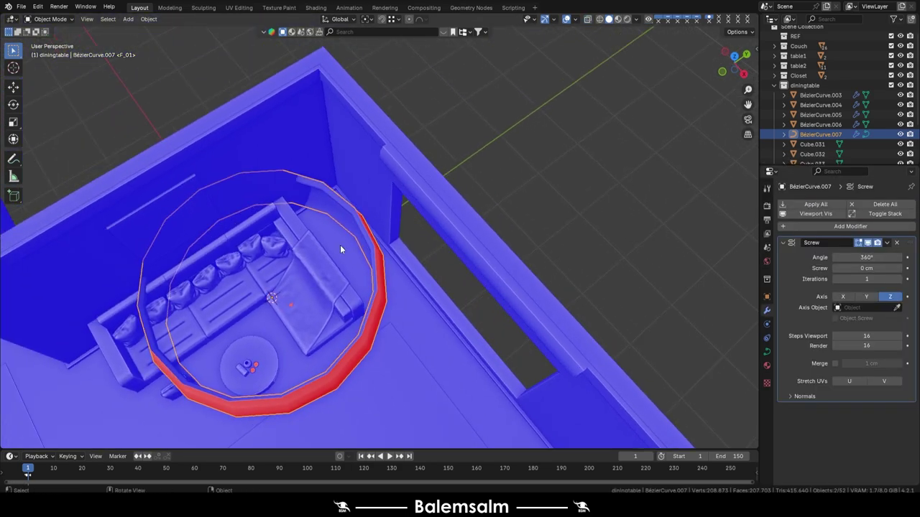
{"action": "scroll", "coordinate": [340, 245], "scroll_direction": "up", "scroll_amount": 1}
{"action": "key", "text": "KP_7"}
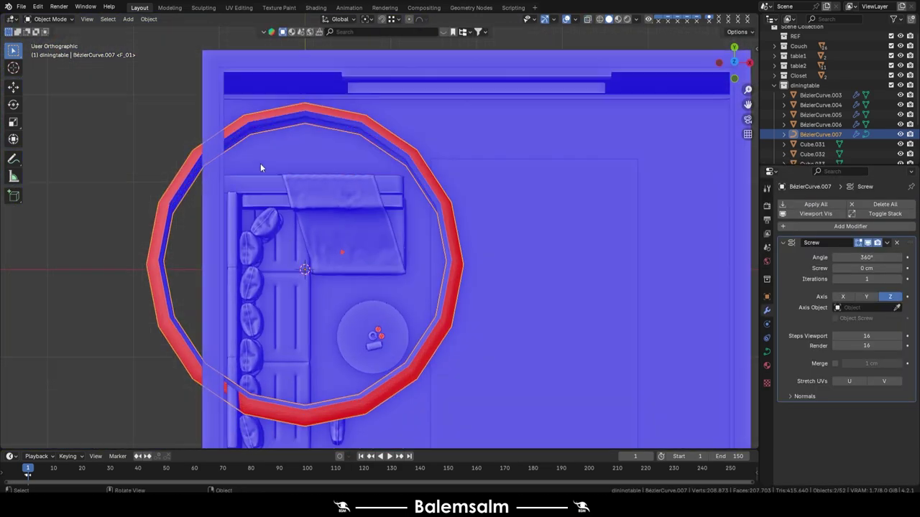
{"action": "key", "text": "KP_3"}
Step: Start moving a profile point in curve editing, cancel it, and look at the vase
{"action": "scroll", "coordinate": [442, 201], "scroll_direction": "up", "scroll_amount": 2}
{"action": "scroll", "coordinate": [442, 252], "scroll_direction": "up", "scroll_amount": 2}
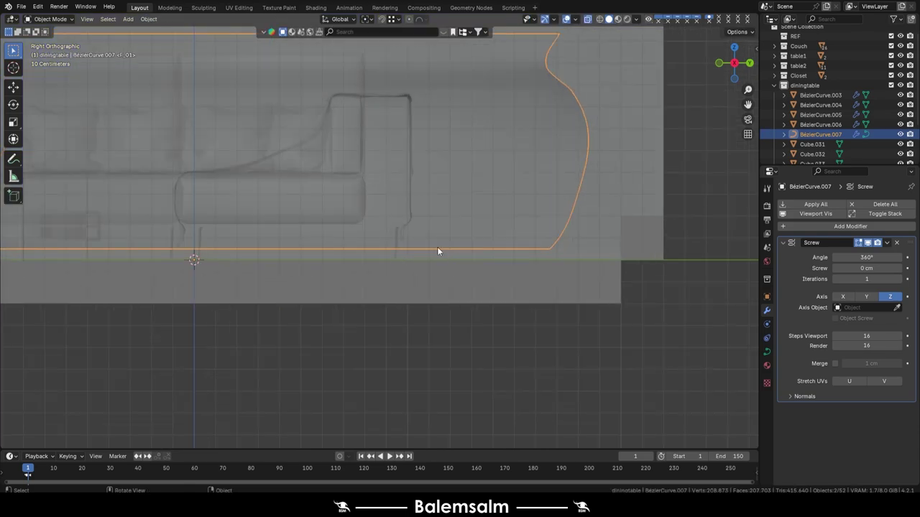
{"action": "scroll", "coordinate": [437, 247], "scroll_direction": "down", "scroll_amount": 3}
{"action": "key", "text": "Tab"}
{"action": "key", "text": "g"}
{"action": "key", "text": "Escape"}
{"action": "key", "text": "Tab"}
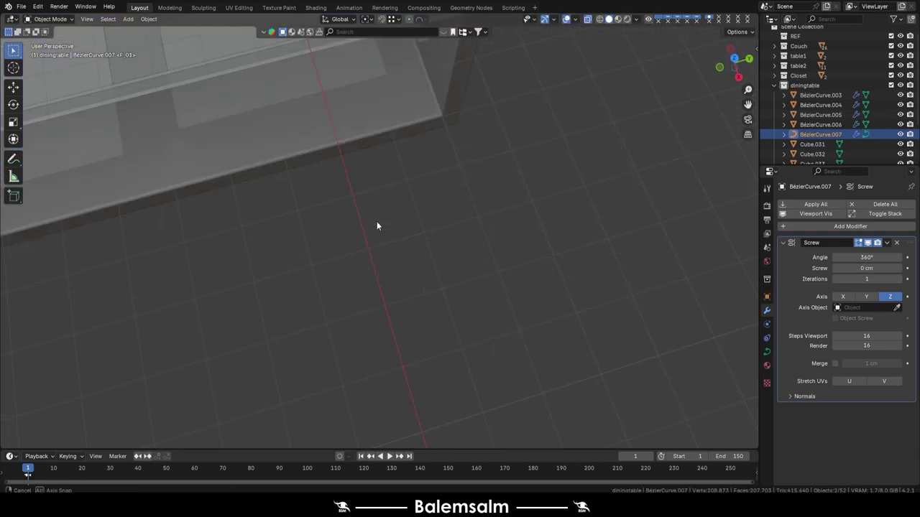
{"action": "middle_click_drag", "start_coordinate": [377, 222], "coordinate": [357, 183]}
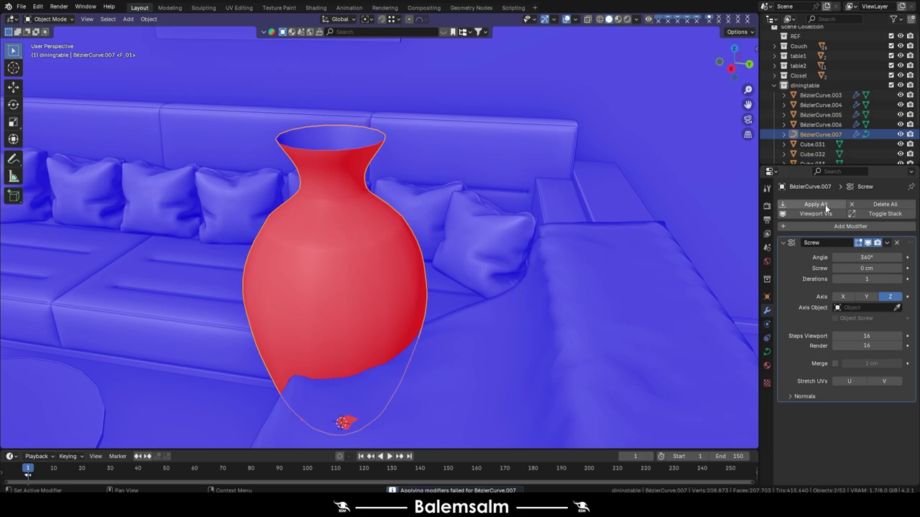
Step: Convert the vase curve to a mesh, recalculate its normals and add a wall-thickness modifier
{"action": "left_click", "coordinate": [378, 216]}
{"action": "key", "text": "Tab"}
{"action": "key", "text": "shift+n"}
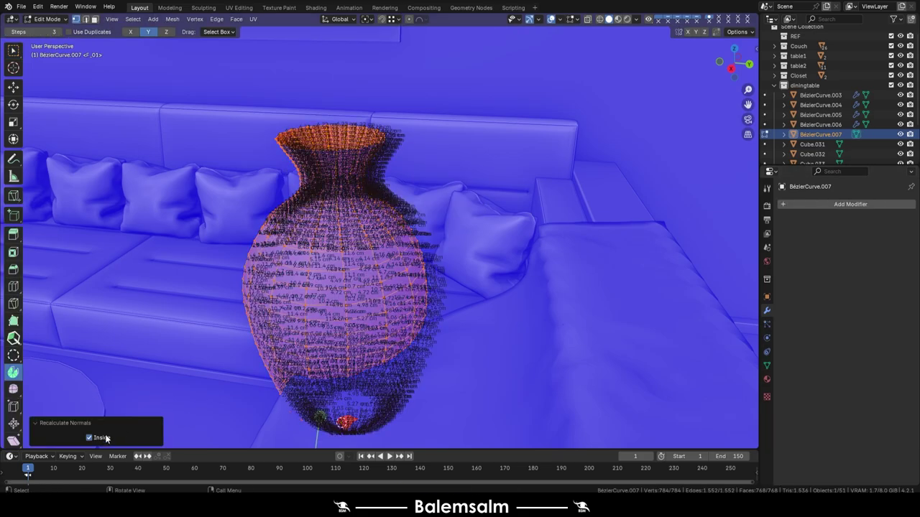
{"action": "key", "text": "Tab"}
{"action": "left_click", "coordinate": [826, 204]}
{"action": "left_click", "coordinate": [704, 321]}
Step: Close the vase's open bottom with a grid fill of faces
{"action": "key", "text": "KP_7"}
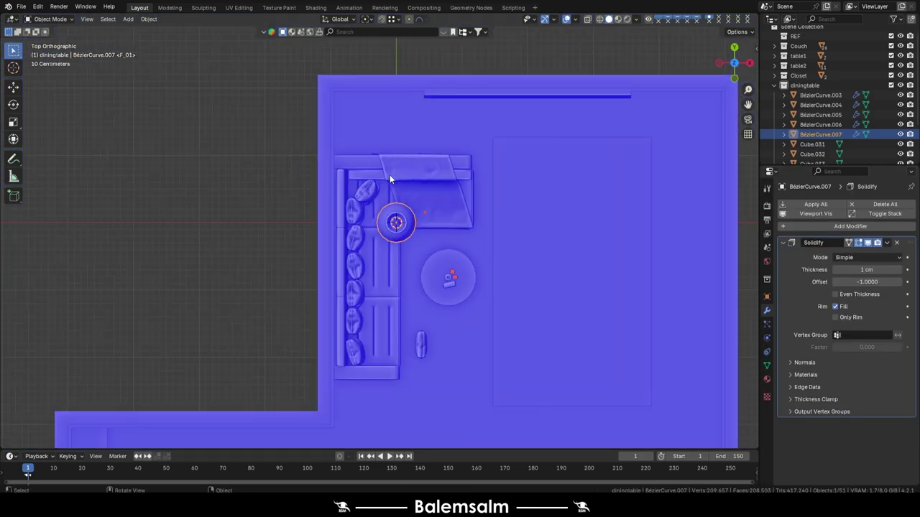
{"action": "middle_click_drag", "start_coordinate": [390, 178], "coordinate": [410, 148]}
{"action": "key", "text": "KP_Decimal"}
{"action": "key", "text": "Tab"}
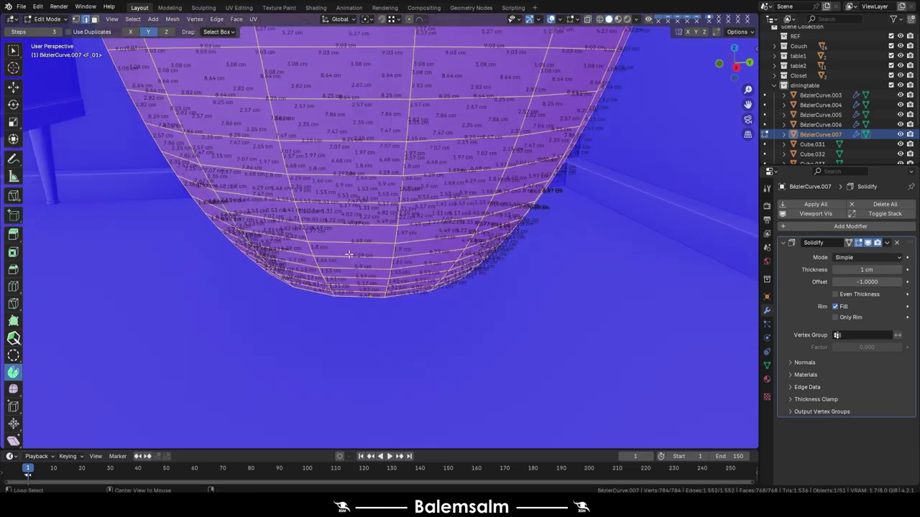
{"action": "left_click", "coordinate": [366, 294], "text": "alt"}
{"action": "key", "text": "ctrl+f"}
{"action": "left_click", "coordinate": [187, 435]}
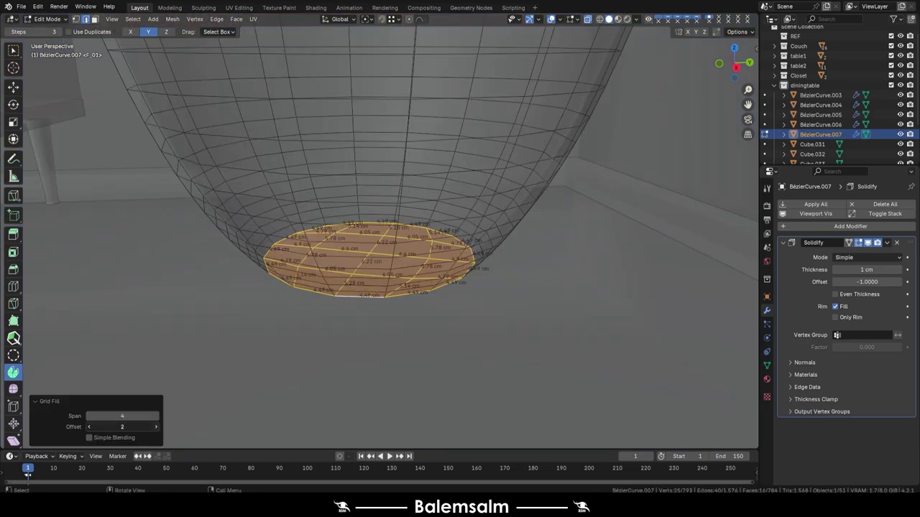
{"action": "key", "text": "Tab"}
{"action": "scroll", "coordinate": [318, 158], "scroll_direction": "down", "scroll_amount": 5}
Step: Select the two small dishes on the table, edit them briefly, and save the file
{"action": "middle_click_drag", "start_coordinate": [318, 158], "coordinate": [468, 160]}
{"action": "scroll", "coordinate": [455, 189], "scroll_direction": "up", "scroll_amount": 5}
{"action": "left_click", "coordinate": [397, 263]}
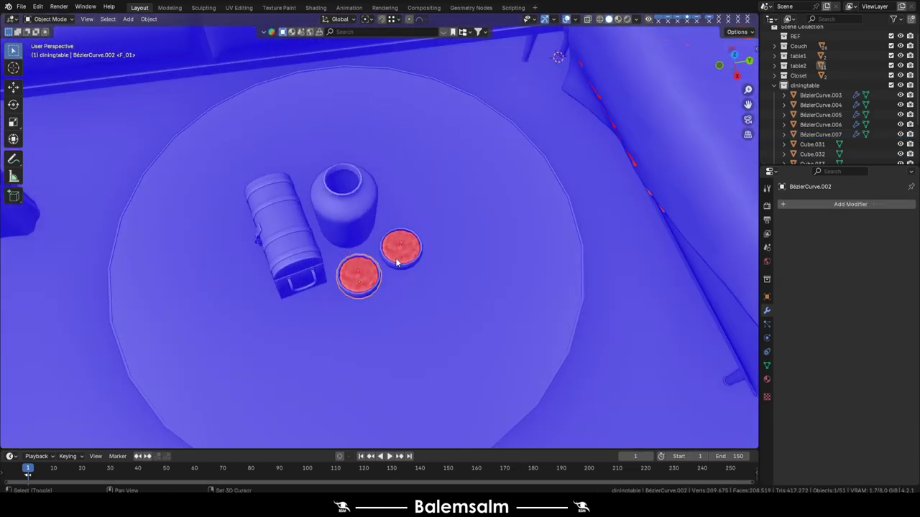
{"action": "left_click", "coordinate": [359, 275], "text": "shift"}
{"action": "key", "text": "Tab"}
{"action": "key", "text": "a"}
{"action": "key", "text": "Tab"}
{"action": "scroll", "coordinate": [396, 178], "scroll_direction": "down", "scroll_amount": 5}
{"action": "middle_click_drag", "start_coordinate": [607, 177], "coordinate": [445, 221]}
{"action": "key", "text": "ctrl+s"}
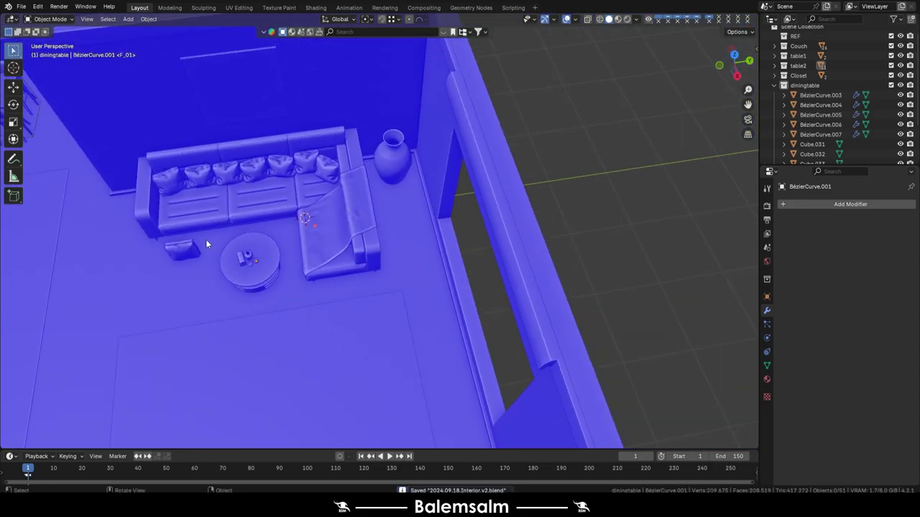
Step: Add an edge loop near the vase rim, fatten it slightly and bevel the rim
{"action": "middle_click_drag", "start_coordinate": [204, 227], "coordinate": [260, 213]}
{"action": "left_click", "coordinate": [438, 188], "text": "alt"}
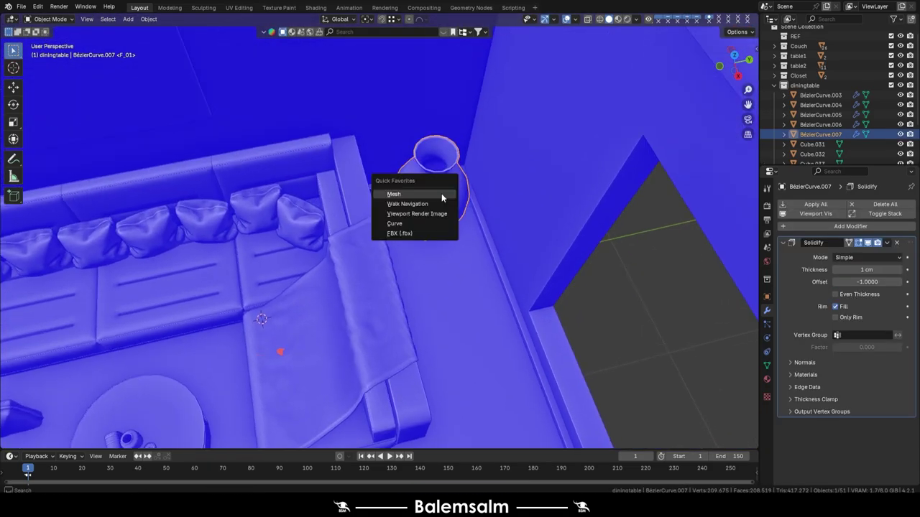
{"action": "left_click", "coordinate": [441, 193]}
{"action": "key", "text": "KP_Decimal"}
{"action": "key", "text": "Tab"}
{"action": "scroll", "coordinate": [484, 200], "scroll_direction": "up", "scroll_amount": 3}
{"action": "key", "text": "alt+s"}
{"action": "left_click", "coordinate": [487, 175]}
{"action": "scroll", "coordinate": [486, 175], "scroll_direction": "up", "scroll_amount": 3}
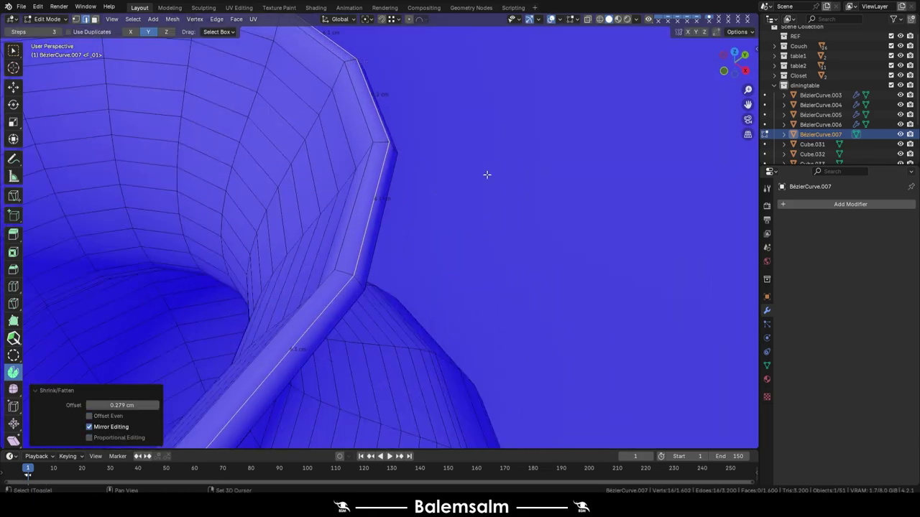
{"action": "left_click", "coordinate": [509, 224]}
{"action": "scroll", "coordinate": [508, 224], "scroll_direction": "down", "scroll_amount": 5}
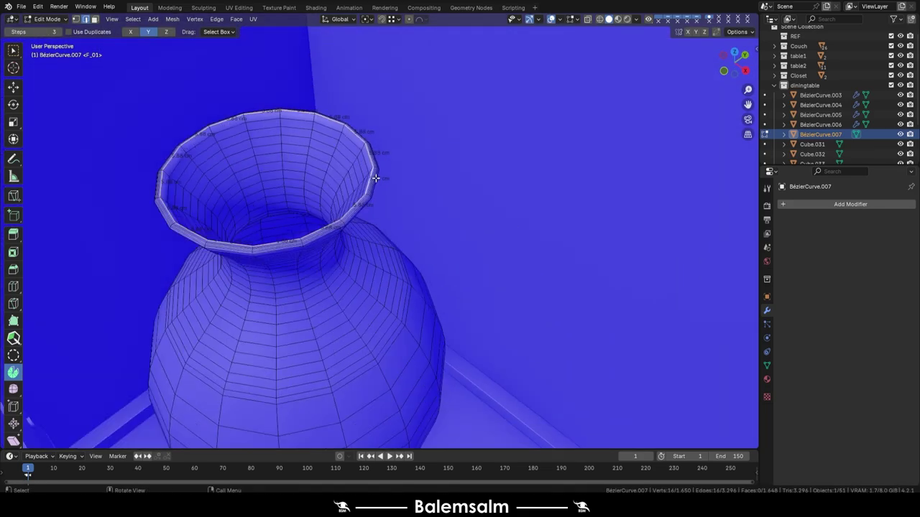
{"action": "key", "text": "Tab"}
{"action": "scroll", "coordinate": [323, 200], "scroll_direction": "down", "scroll_amount": 3}
Step: Isolate the vase in local view, disable the Face Orientation overlay and switch to UV Editing
{"action": "key", "text": "KP_Divide"}
{"action": "left_click", "coordinate": [578, 19]}
{"action": "left_click", "coordinate": [520, 196]}
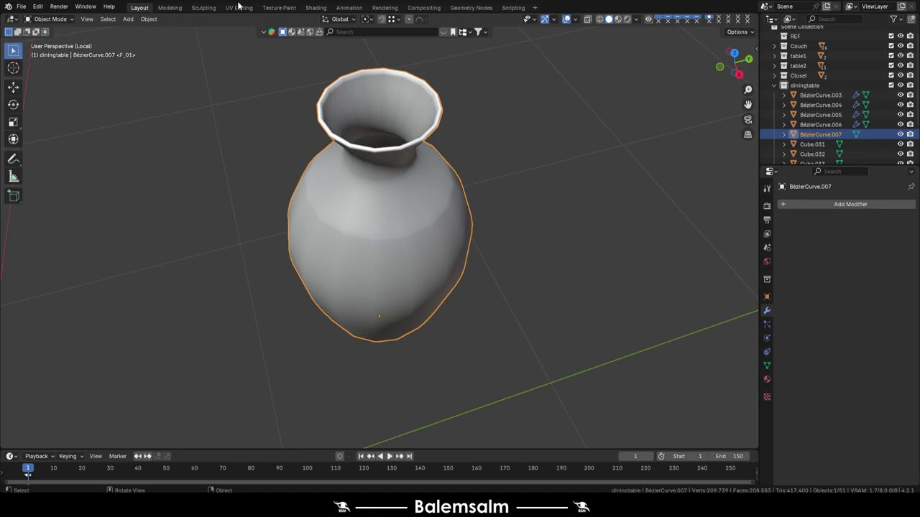
{"action": "left_click", "coordinate": [238, 7]}
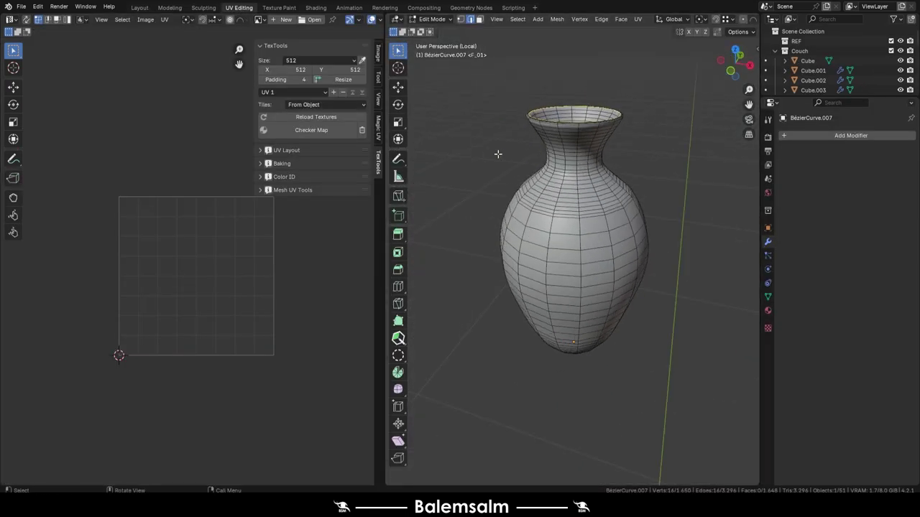
Step: Apply a TexTools checker map to the vase
{"action": "mouse_move", "coordinate": [497, 154]}
{"action": "middle_mouse_down"}
{"action": "mouse_move", "coordinate": [539, 151]}
{"action": "mouse_move", "coordinate": [579, 236]}
{"action": "middle_mouse_up"}
{"action": "left_click", "coordinate": [601, 175], "text": "alt"}
{"action": "left_click", "coordinate": [311, 130]}
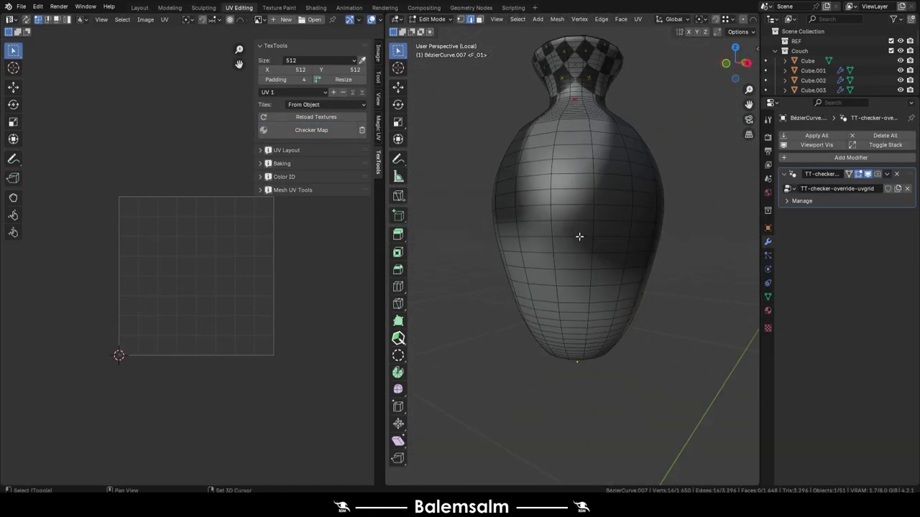
{"action": "scroll", "coordinate": [554, 254], "scroll_direction": "up", "scroll_amount": 4}
Step: Select the vase's connected geometry with Select Linked delimited by seams
{"action": "mouse_move", "coordinate": [579, 339]}
{"action": "middle_mouse_down"}
{"action": "mouse_move", "coordinate": [575, 200]}
{"action": "mouse_move", "coordinate": [558, 175]}
{"action": "middle_mouse_up"}
{"action": "key", "text": "a"}
{"action": "scroll", "coordinate": [565, 138], "scroll_direction": "down", "scroll_amount": 5}
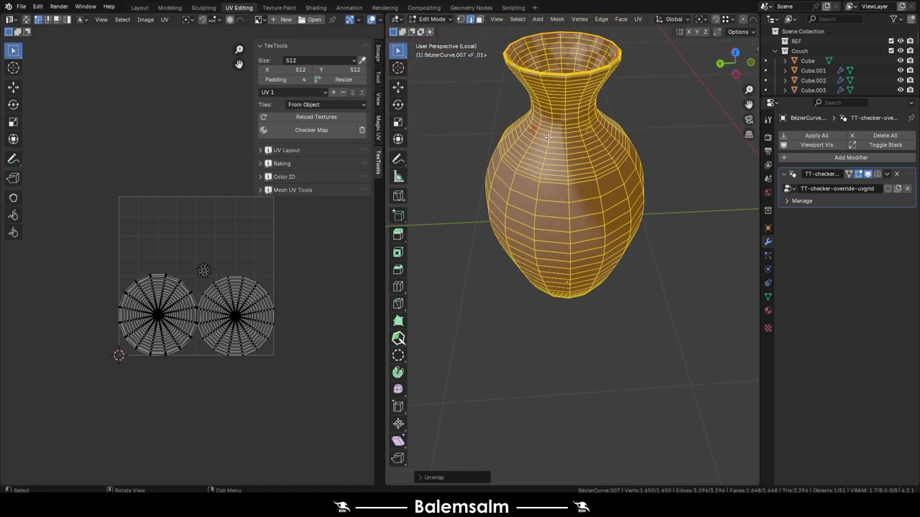
{"action": "mouse_move", "coordinate": [565, 137]}
{"action": "middle_mouse_down"}
{"action": "mouse_move", "coordinate": [538, 161]}
{"action": "mouse_move", "coordinate": [549, 265]}
{"action": "middle_mouse_up"}
{"action": "key", "text": "alt+a"}
{"action": "scroll", "coordinate": [535, 163], "scroll_direction": "up", "scroll_amount": 3}
{"action": "scroll", "coordinate": [536, 164], "scroll_direction": "down", "scroll_amount": 5}
{"action": "scroll", "coordinate": [549, 265], "scroll_direction": "up", "scroll_amount": 4}
{"action": "scroll", "coordinate": [660, 103], "scroll_direction": "down", "scroll_amount": 4}
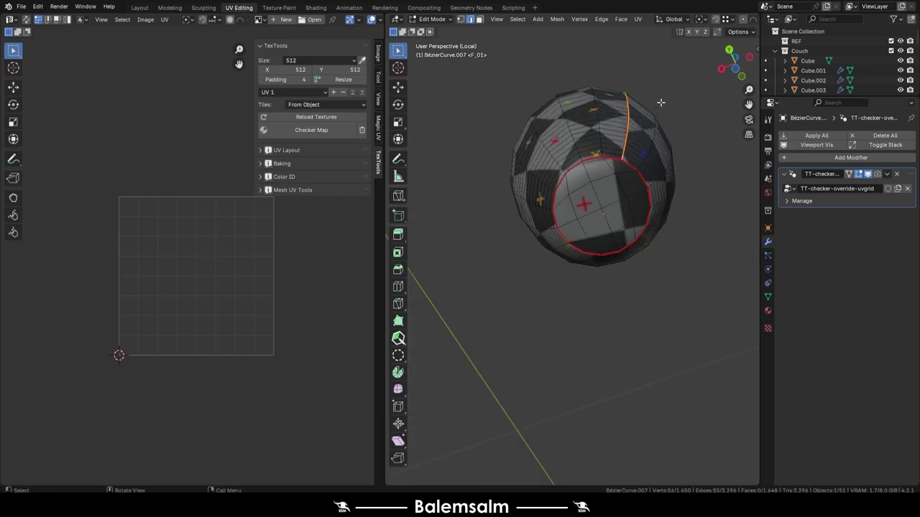
{"action": "key", "text": "ctrl+l"}
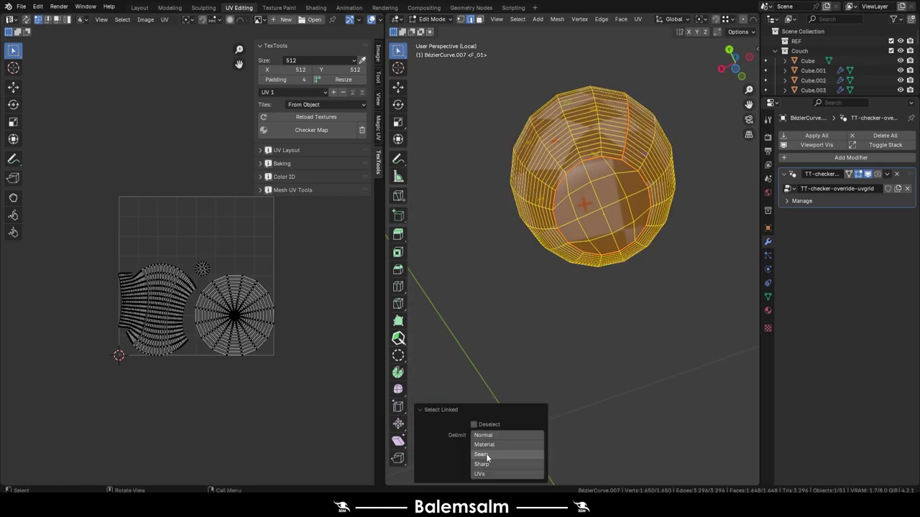
{"action": "left_click", "coordinate": [481, 454]}
Step: Mark a seam along an edge path on the vase neck
{"action": "middle_click_drag", "start_coordinate": [546, 337], "coordinate": [584, 253]}
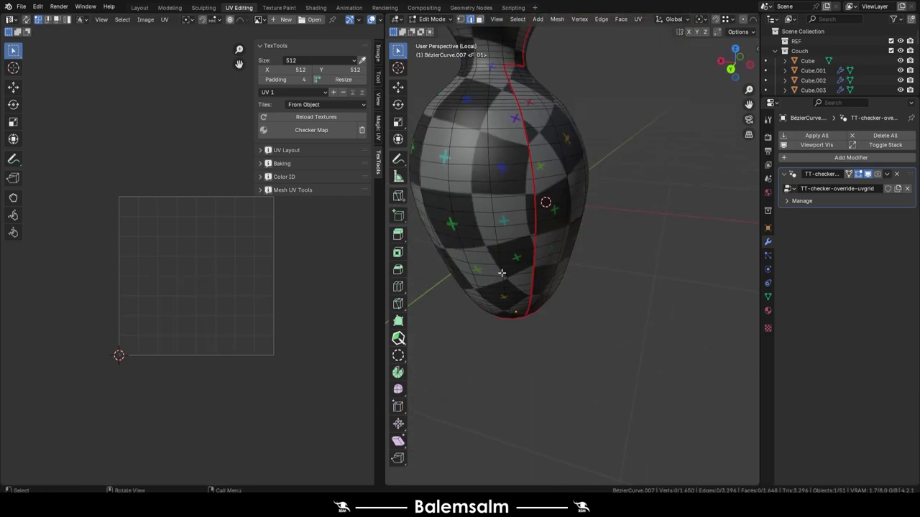
{"action": "middle_click_drag", "start_coordinate": [581, 126], "coordinate": [488, 173]}
{"action": "scroll", "coordinate": [488, 173], "scroll_direction": "up", "scroll_amount": 3}
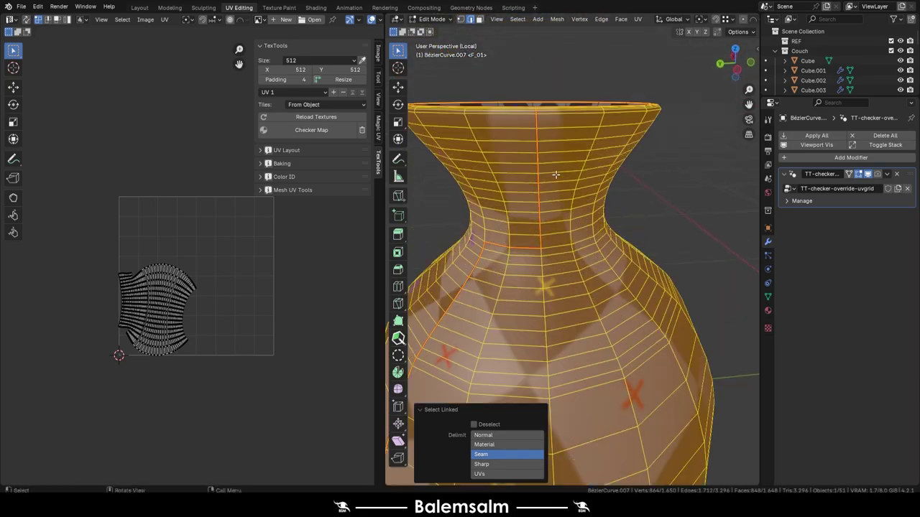
{"action": "key", "text": "alt+a"}
{"action": "mouse_move", "coordinate": [469, 205]}
{"action": "middle_mouse_down"}
{"action": "mouse_move", "coordinate": [456, 199]}
{"action": "mouse_move", "coordinate": [564, 220]}
{"action": "mouse_move", "coordinate": [584, 242]}
{"action": "middle_mouse_up"}
{"action": "left_click", "coordinate": [467, 206], "text": "ctrl"}
{"action": "middle_click_drag", "start_coordinate": [650, 304], "coordinate": [586, 251]}
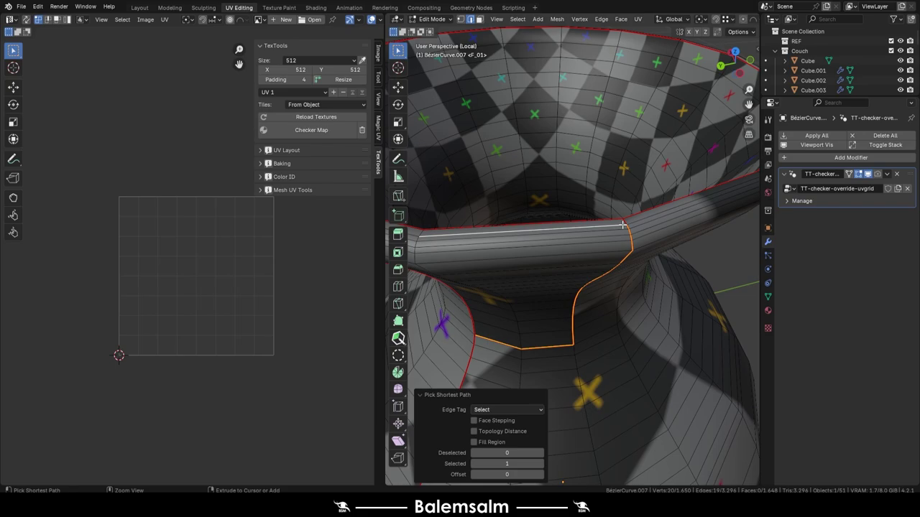
{"action": "left_click", "coordinate": [578, 270]}
{"action": "scroll", "coordinate": [587, 273], "scroll_direction": "down", "scroll_amount": 5}
Step: Straighten the vase body UV island into a grid with Follow Active Quads and enlarge it
{"action": "key", "text": "l"}
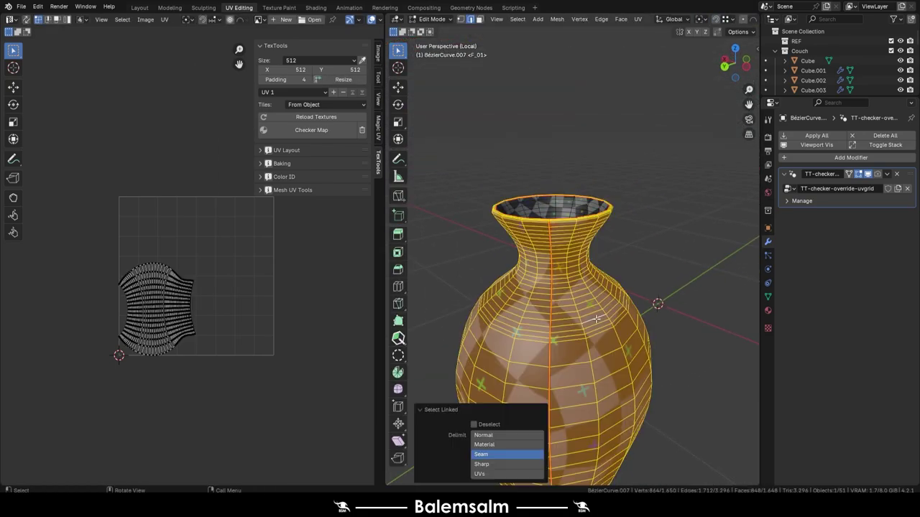
{"action": "middle_click_drag", "start_coordinate": [209, 286], "coordinate": [204, 202]}
{"action": "middle_click_drag", "start_coordinate": [630, 255], "coordinate": [630, 179]}
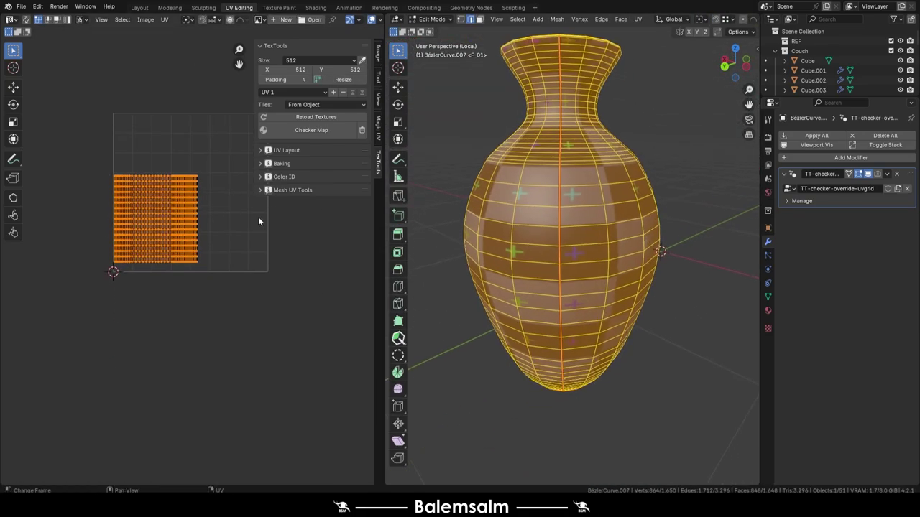
{"action": "key", "text": "s"}
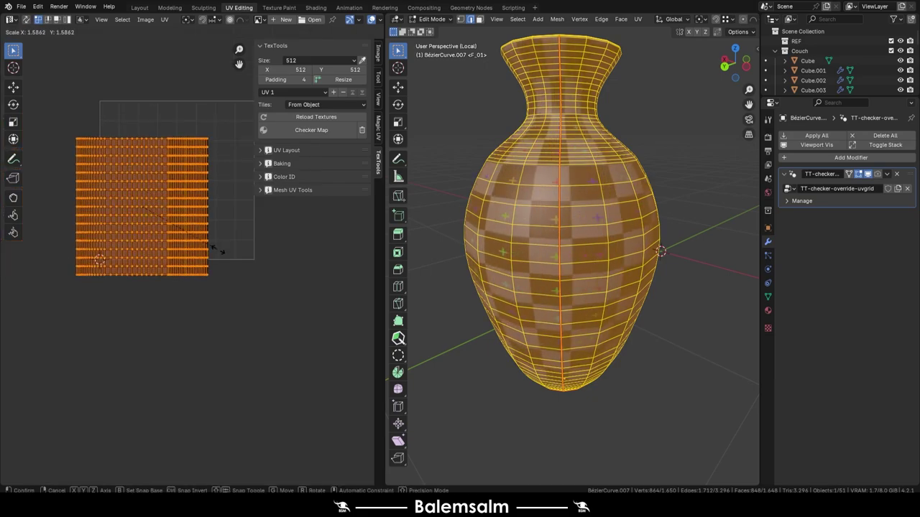
{"action": "left_click", "coordinate": [224, 257]}
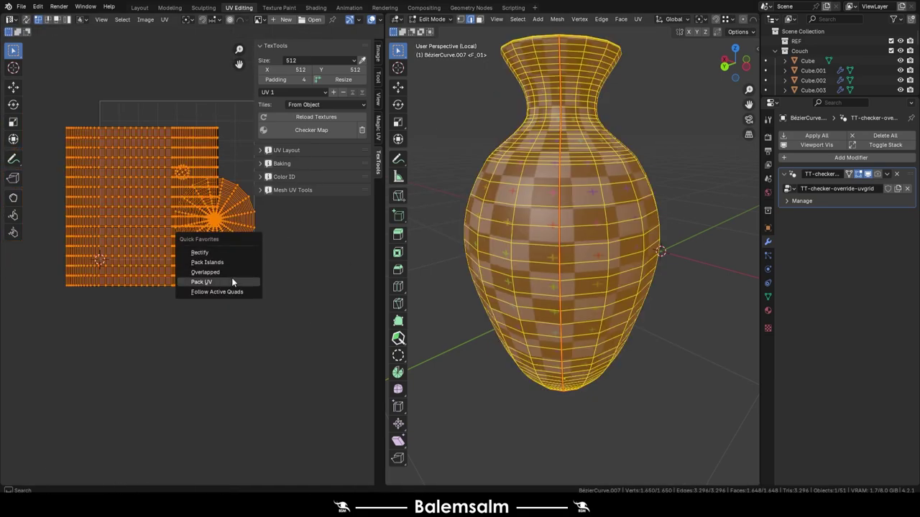
Step: Pack the UV islands, rescale the body island along X and Y, and return to object mode
{"action": "left_click", "coordinate": [232, 280]}
{"action": "left_click", "coordinate": [210, 413]}
{"action": "scroll", "coordinate": [213, 226], "scroll_direction": "up", "scroll_amount": 3}
{"action": "left_click", "coordinate": [223, 227]}
{"action": "key", "text": "l"}
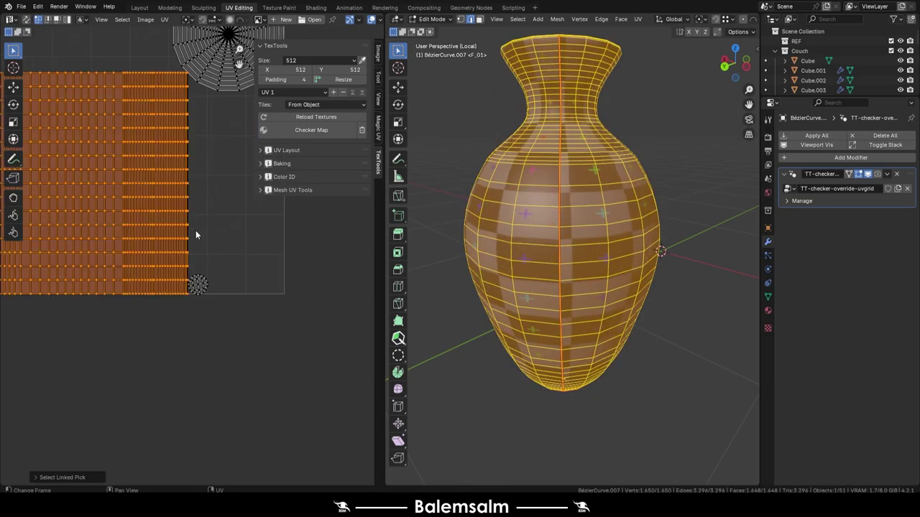
{"action": "key", "text": "s"}
{"action": "key", "text": "x"}
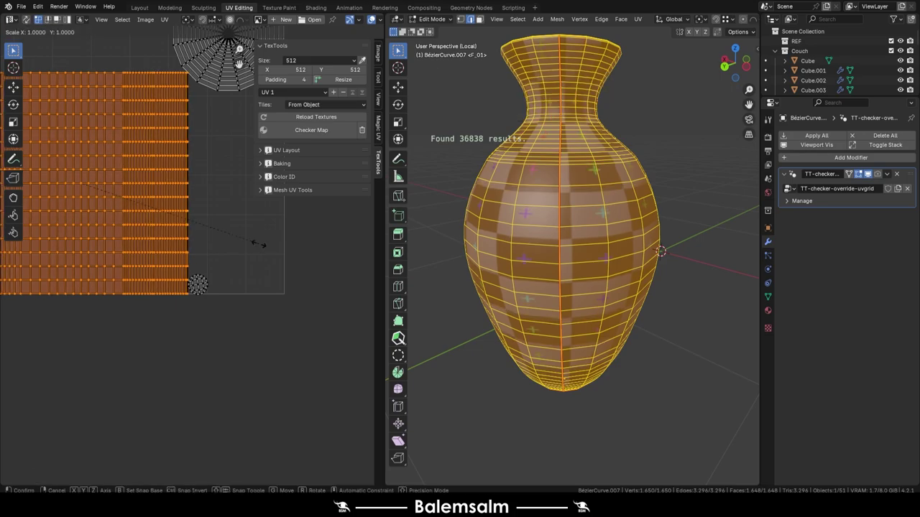
{"action": "key", "text": "y"}
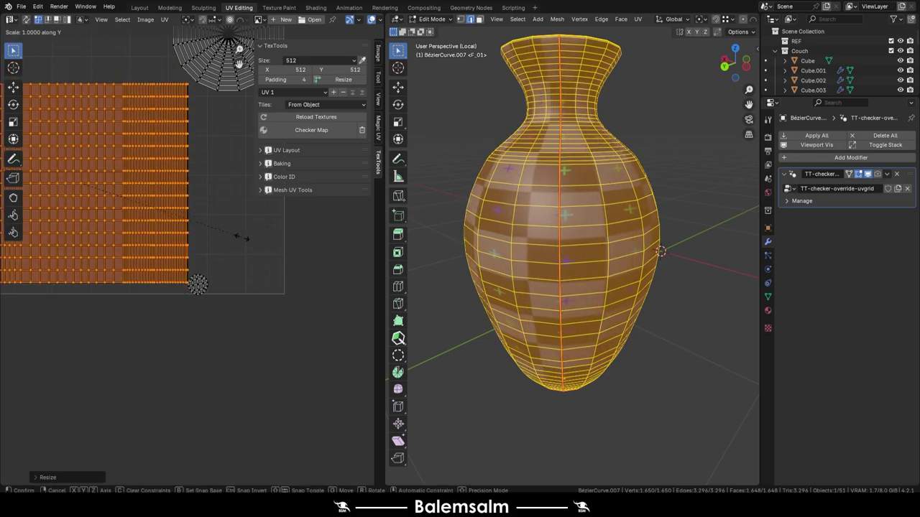
{"action": "key", "text": "Tab"}
{"action": "mouse_move", "coordinate": [748, 160]}
{"action": "middle_mouse_down"}
{"action": "mouse_move", "coordinate": [454, 182]}
{"action": "mouse_move", "coordinate": [431, 165]}
{"action": "middle_mouse_up"}
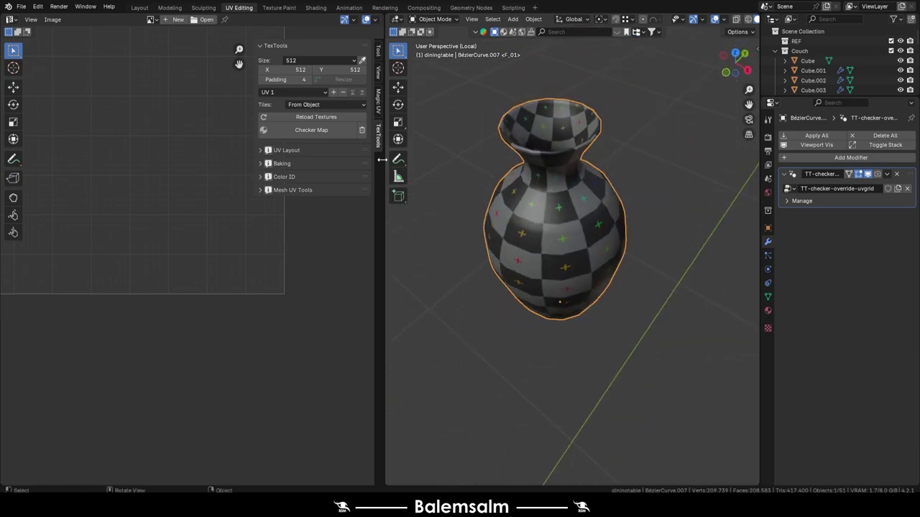
Step: Remove the checker preview and create the vase material 240919.vase.mat.01
{"action": "key", "text": "ctrl+Page_Up"}
{"action": "key", "text": "ctrl+Page_Up"}
{"action": "key", "text": "ctrl+Page_Up"}
{"action": "middle_click_drag", "start_coordinate": [374, 144], "coordinate": [337, 118]}
{"action": "key", "text": "KP_Decimal"}
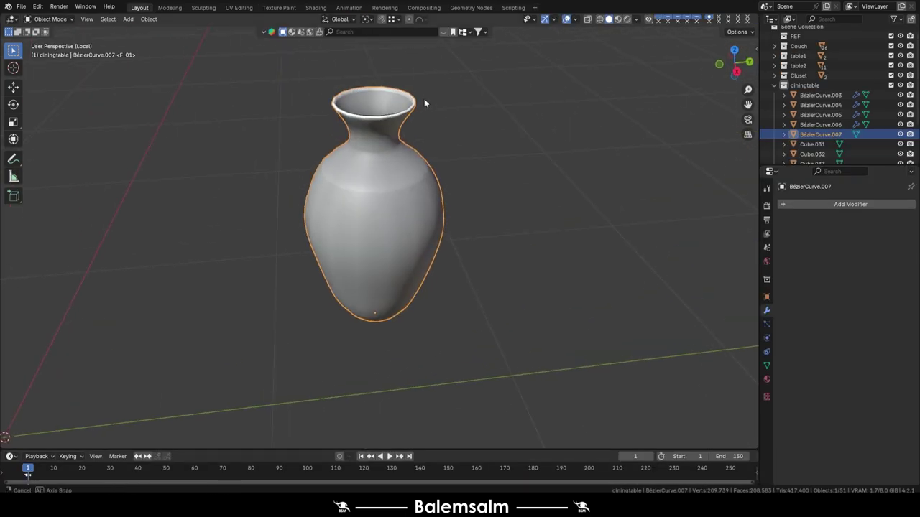
{"action": "middle_click_drag", "start_coordinate": [424, 98], "coordinate": [356, 133]}
{"action": "left_click", "coordinate": [828, 246]}
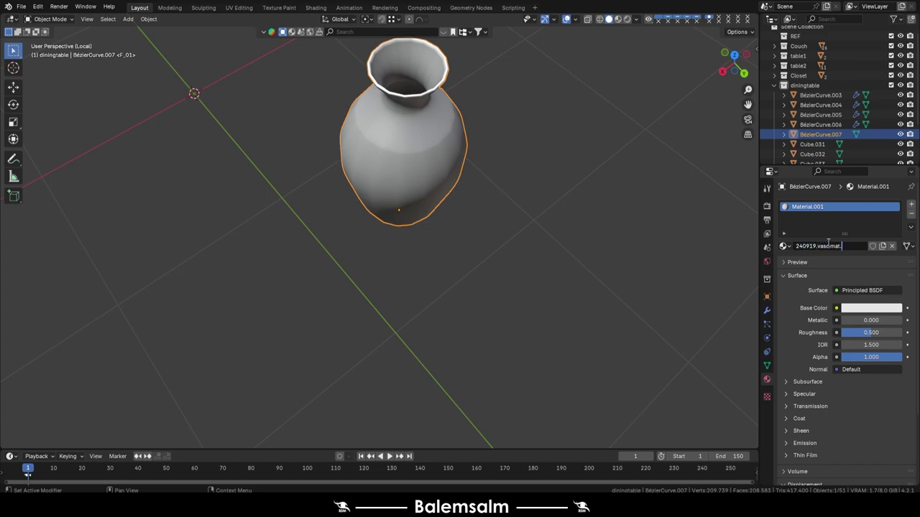
Step: Show the whole scene in edit mode and set the TexTools texture size to 2048
{"action": "key", "text": "alt+a"}
{"action": "key", "text": "KP_Divide"}
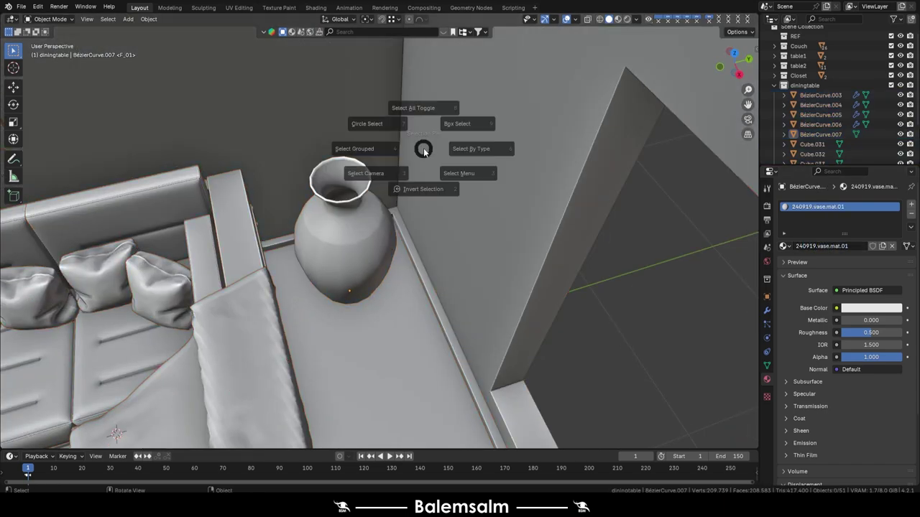
{"action": "left_click", "coordinate": [413, 107]}
{"action": "key", "text": "Home"}
{"action": "key", "text": "Tab"}
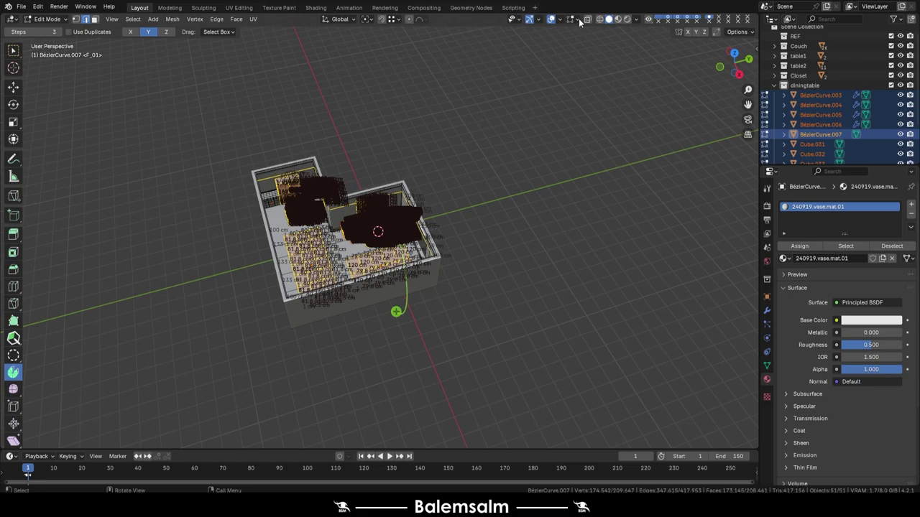
{"action": "left_click", "coordinate": [579, 23]}
{"action": "scroll", "coordinate": [390, 236], "scroll_direction": "up", "scroll_amount": 8}
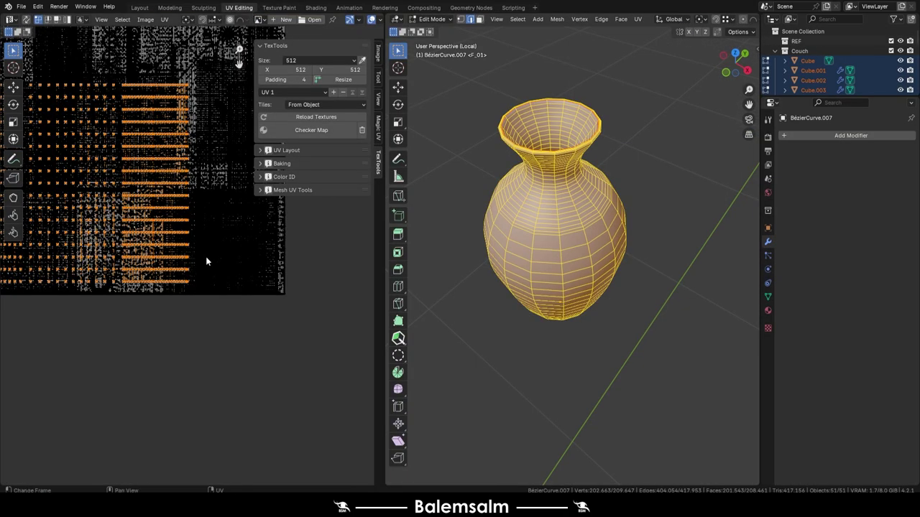
{"action": "left_click", "coordinate": [316, 61]}
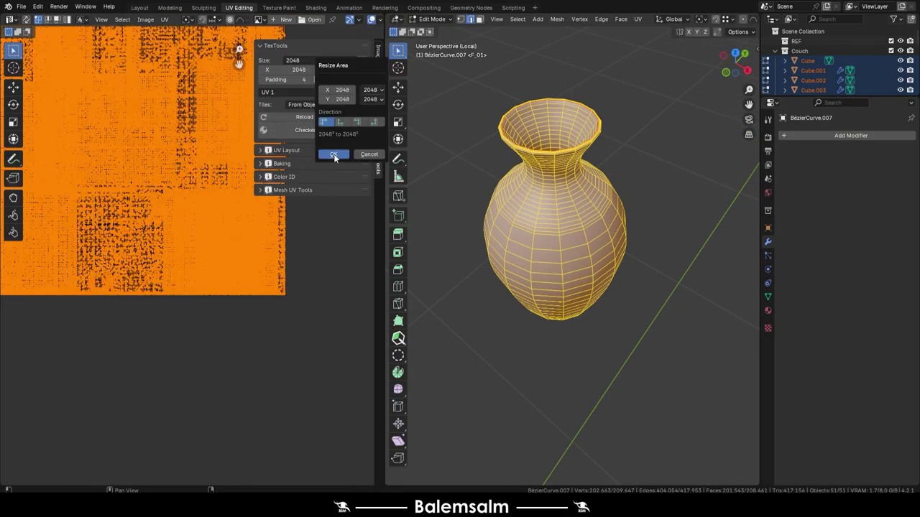
{"action": "left_click", "coordinate": [333, 154]}
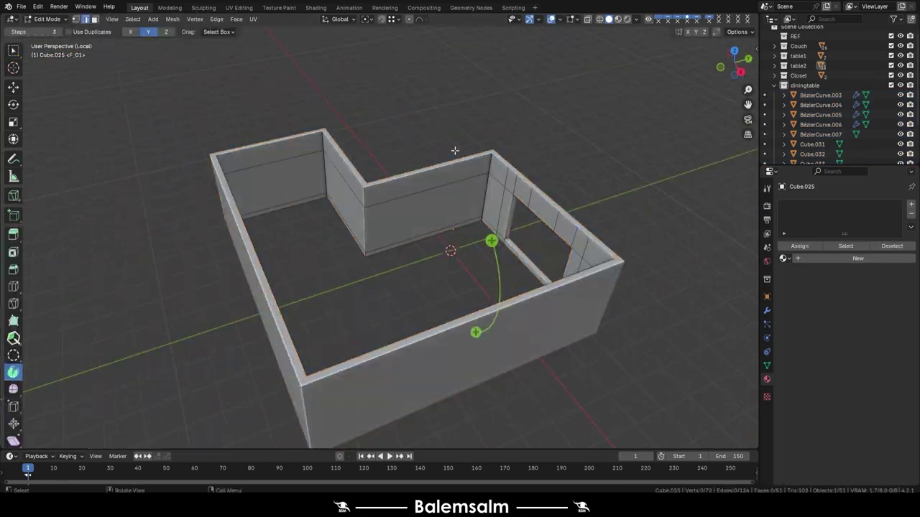
Step: Add centred loop cuts across the back wall, setting one to four cuts
{"action": "key", "text": "ctrl+r"}
{"action": "left_click", "coordinate": [421, 190]}
{"action": "right_click", "coordinate": [421, 190]}
{"action": "mouse_move", "coordinate": [421, 190]}
{"action": "middle_mouse_down"}
{"action": "mouse_move", "coordinate": [211, 173]}
{"action": "mouse_move", "coordinate": [276, 115]}
{"action": "mouse_move", "coordinate": [520, 186]}
{"action": "mouse_move", "coordinate": [609, 268]}
{"action": "middle_mouse_up"}
{"action": "key", "text": "ctrl+r"}
{"action": "scroll", "coordinate": [197, 158], "scroll_direction": "up", "scroll_amount": 3}
{"action": "left_click", "coordinate": [199, 154]}
{"action": "right_click", "coordinate": [199, 153]}
{"action": "key", "text": "a"}
{"action": "key", "text": "m"}
{"action": "left_click", "coordinate": [520, 189]}
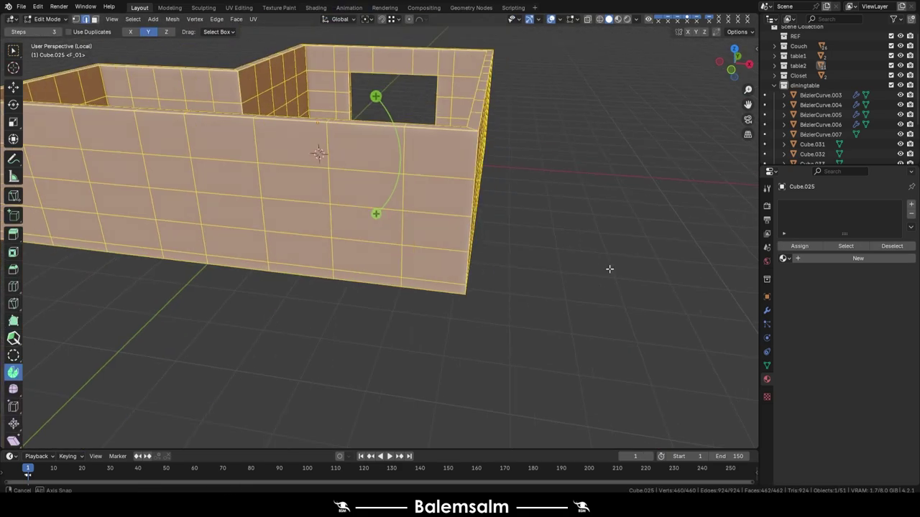
Step: Add further centred loop cuts on the walls
{"action": "key", "text": "ctrl+r"}
{"action": "left_click", "coordinate": [460, 273]}
{"action": "right_click", "coordinate": [460, 273]}
{"action": "scroll", "coordinate": [477, 284], "scroll_direction": "up", "scroll_amount": 4}
{"action": "key", "text": "ctrl+r"}
{"action": "scroll", "coordinate": [485, 247], "scroll_direction": "down", "scroll_amount": 3}
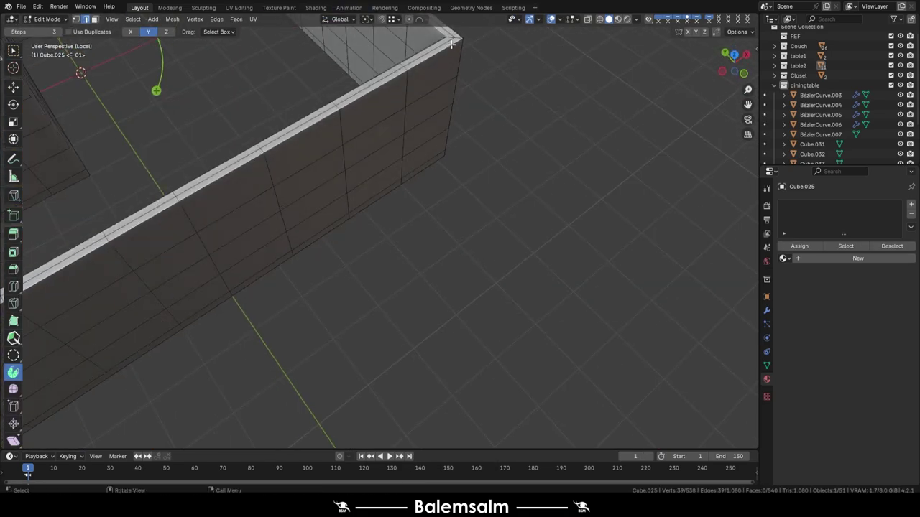
{"action": "key", "text": "u"}
Step: Return to object mode and create a new wall material named 240919.walls.mat
{"action": "key", "text": "Escape"}
{"action": "key", "text": "Tab"}
{"action": "scroll", "coordinate": [487, 164], "scroll_direction": "down", "scroll_amount": 3}
{"action": "left_click", "coordinate": [836, 246]}
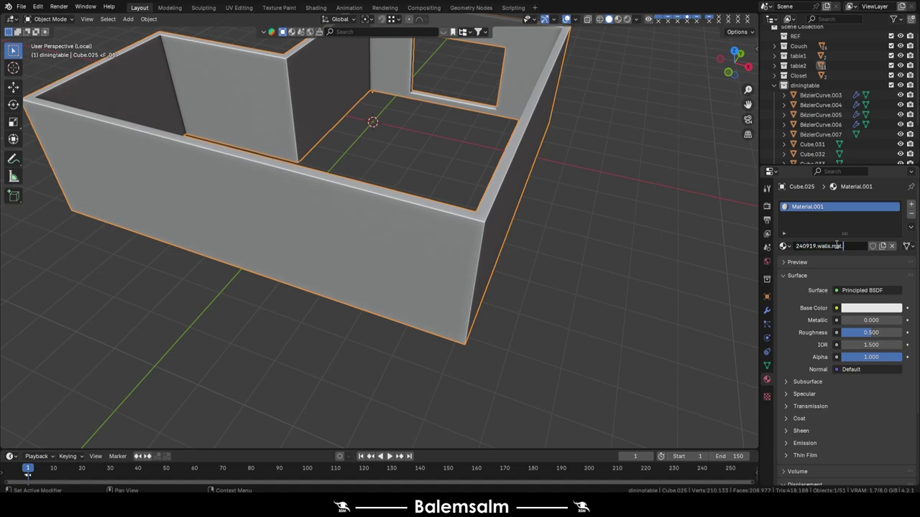
Step: Apply a checker map to the walls and unwrap the whole wall mesh
{"action": "left_click", "coordinate": [238, 8]}
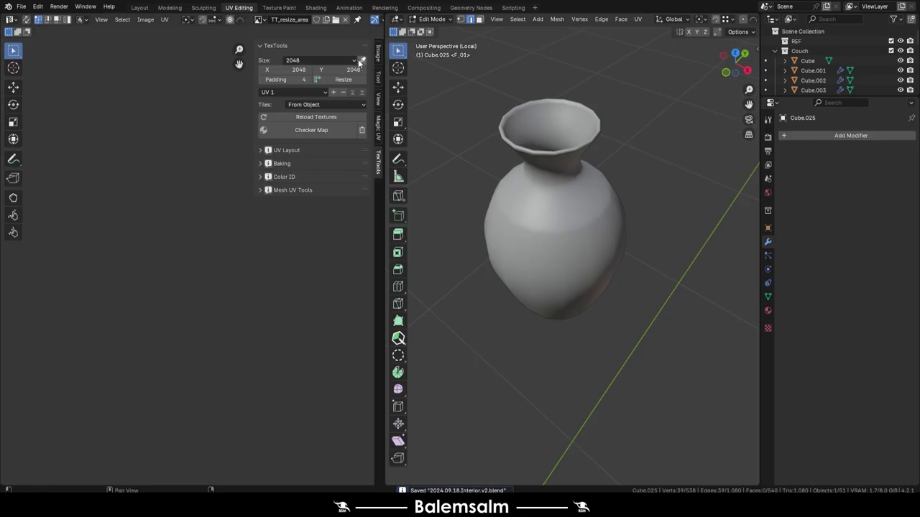
{"action": "left_click", "coordinate": [282, 130]}
{"action": "mouse_move", "coordinate": [560, 251]}
{"action": "middle_mouse_down"}
{"action": "mouse_move", "coordinate": [608, 127]}
{"action": "mouse_move", "coordinate": [537, 206]}
{"action": "mouse_move", "coordinate": [585, 156]}
{"action": "mouse_move", "coordinate": [639, 189]}
{"action": "mouse_move", "coordinate": [589, 173]}
{"action": "middle_mouse_up"}
{"action": "key", "text": "a"}
{"action": "key", "text": "u"}
{"action": "left_click", "coordinate": [585, 145]}
Step: Select the wall edge loops along the walls, bases and the wall opening
{"action": "left_click", "coordinate": [532, 206], "text": "alt"}
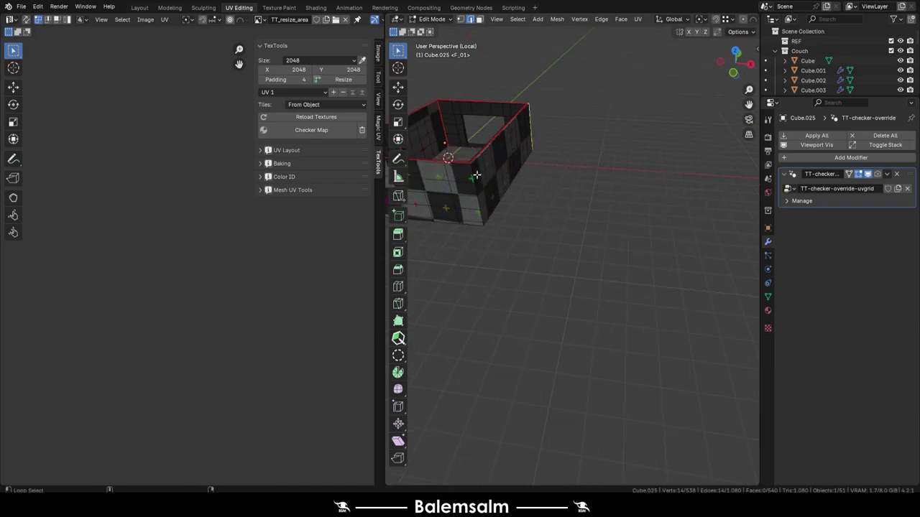
{"action": "scroll", "coordinate": [589, 172], "scroll_direction": "up", "scroll_amount": 5}
{"action": "left_click", "coordinate": [489, 338], "text": "alt+shift"}
{"action": "middle_click_drag", "start_coordinate": [565, 100], "coordinate": [520, 139]}
{"action": "scroll", "coordinate": [519, 139], "scroll_direction": "down", "scroll_amount": 4}
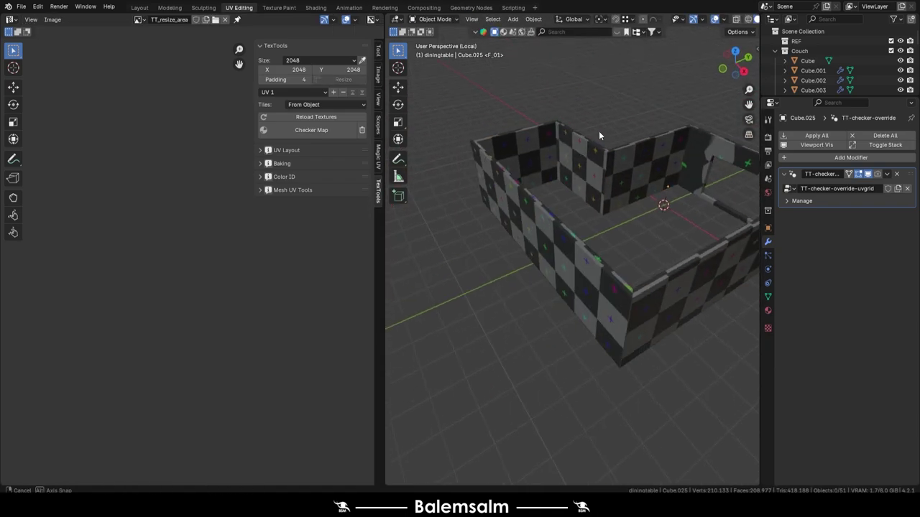
{"action": "left_click", "coordinate": [599, 135], "text": "alt+shift"}
{"action": "scroll", "coordinate": [536, 274], "scroll_direction": "up", "scroll_amount": 6}
{"action": "left_click", "coordinate": [508, 210], "text": "alt+shift"}
{"action": "middle_click_drag", "start_coordinate": [508, 210], "coordinate": [637, 166]}
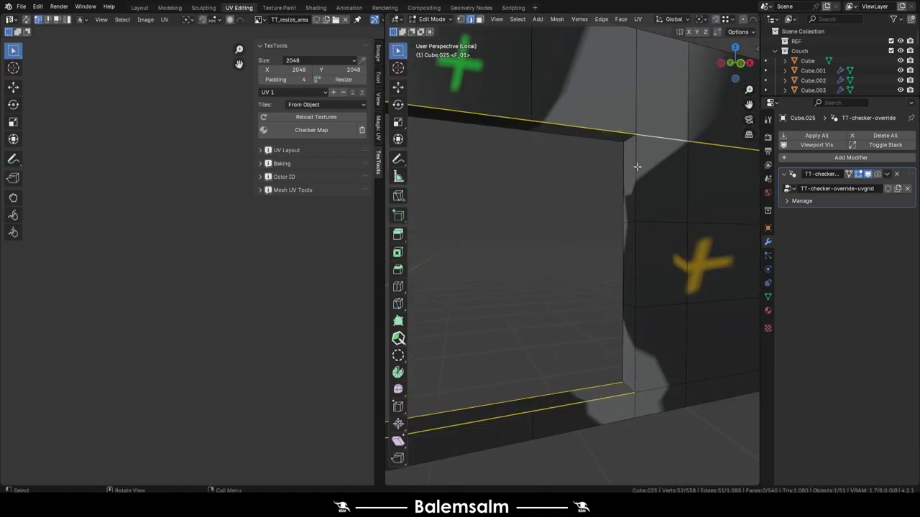
{"action": "scroll", "coordinate": [602, 150], "scroll_direction": "down", "scroll_amount": 3}
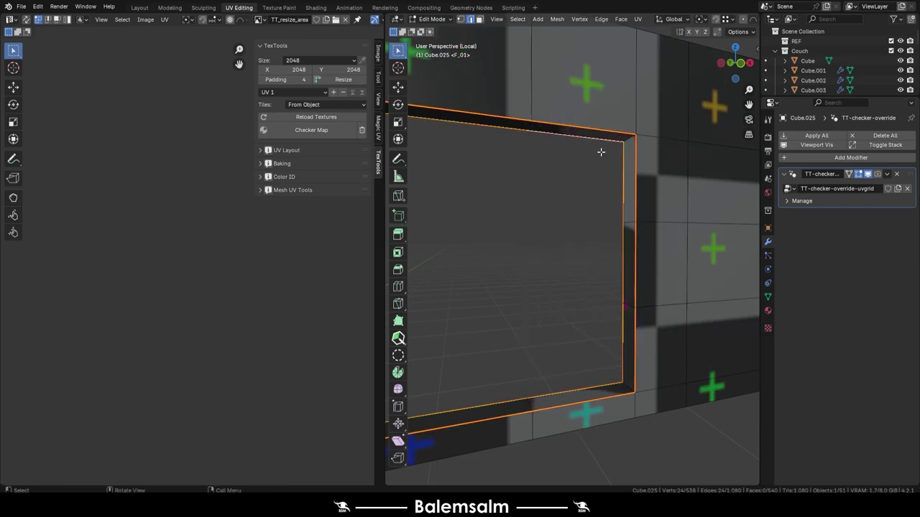
{"action": "scroll", "coordinate": [604, 166], "scroll_direction": "down", "scroll_amount": 4}
Step: Select the entire wall mesh in edit mode and pack its UV islands
{"action": "key", "text": "Tab"}
{"action": "scroll", "coordinate": [610, 195], "scroll_direction": "down", "scroll_amount": 3}
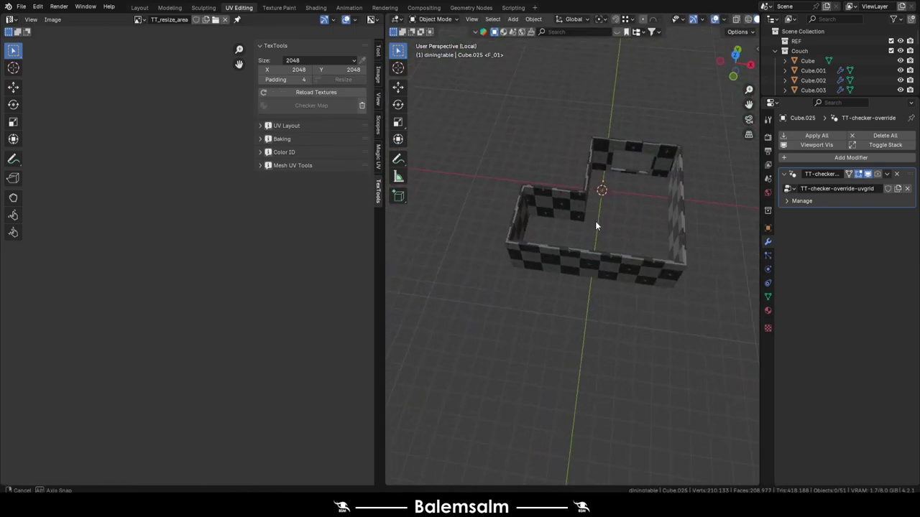
{"action": "key", "text": "Tab"}
{"action": "key", "text": "a"}
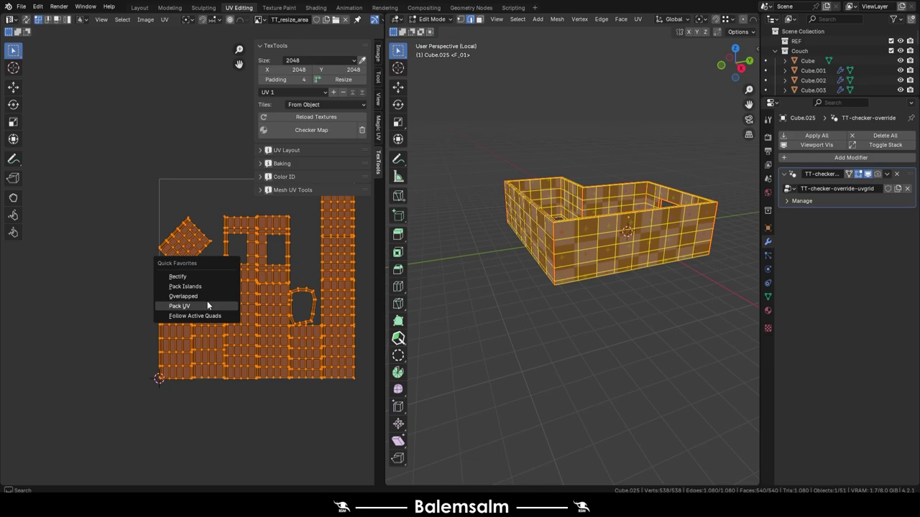
{"action": "left_click", "coordinate": [207, 306]}
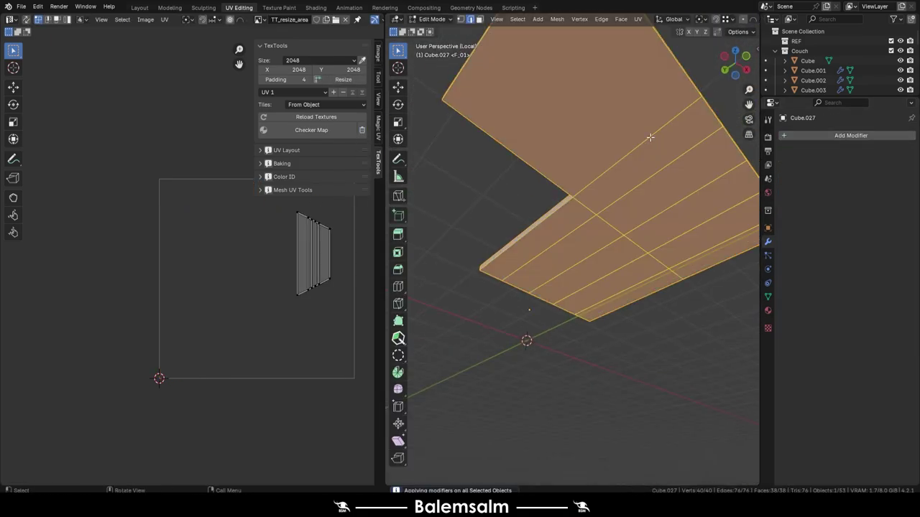
Step: Mark seams and give Cube.027 a single-user copy of walls.mat.01 named 240919.walls.mat.02, with checker map
{"action": "key", "text": "u"}
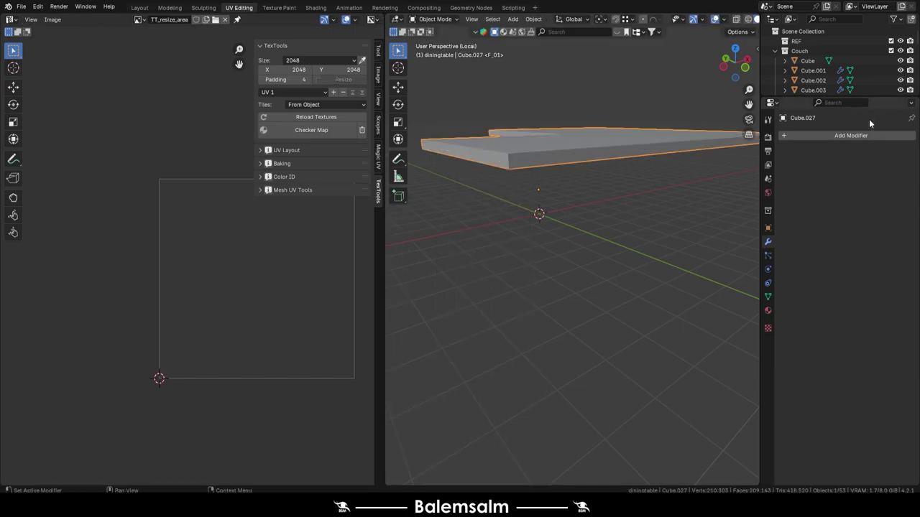
{"action": "left_click", "coordinate": [855, 136]}
{"action": "left_click", "coordinate": [784, 177]}
{"action": "left_click", "coordinate": [833, 193]}
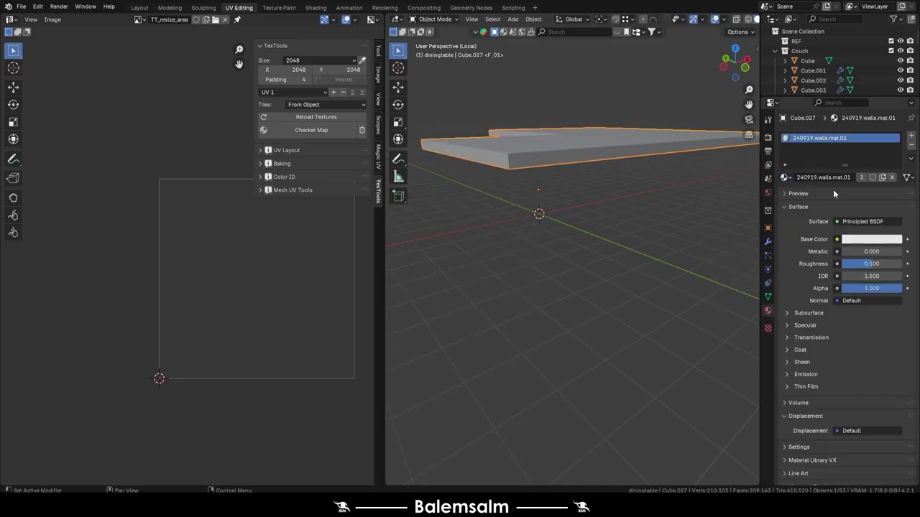
{"action": "key", "text": "Return"}
{"action": "left_click", "coordinate": [311, 130]}
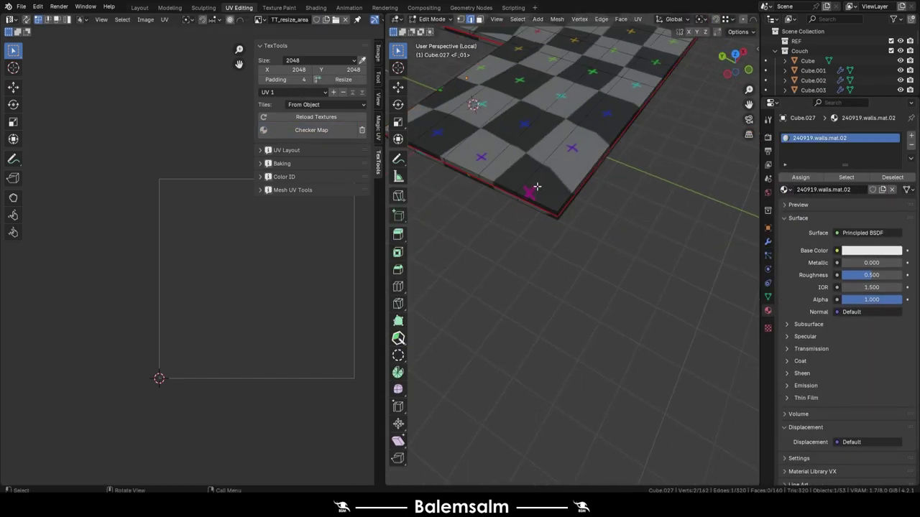
Step: Check the slab's UVs, then give Cube.028 the material 240919.walls.mat.03
{"action": "key", "text": "Tab"}
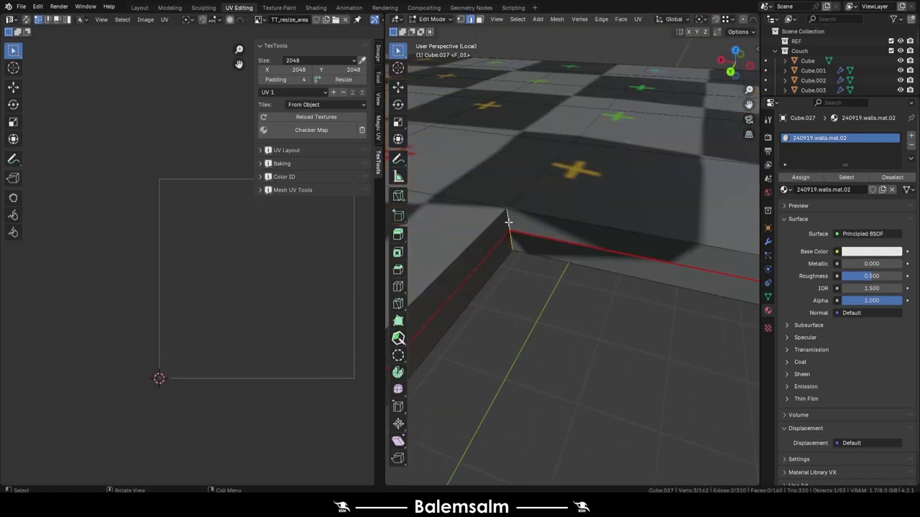
{"action": "middle_click_drag", "start_coordinate": [548, 144], "coordinate": [517, 194]}
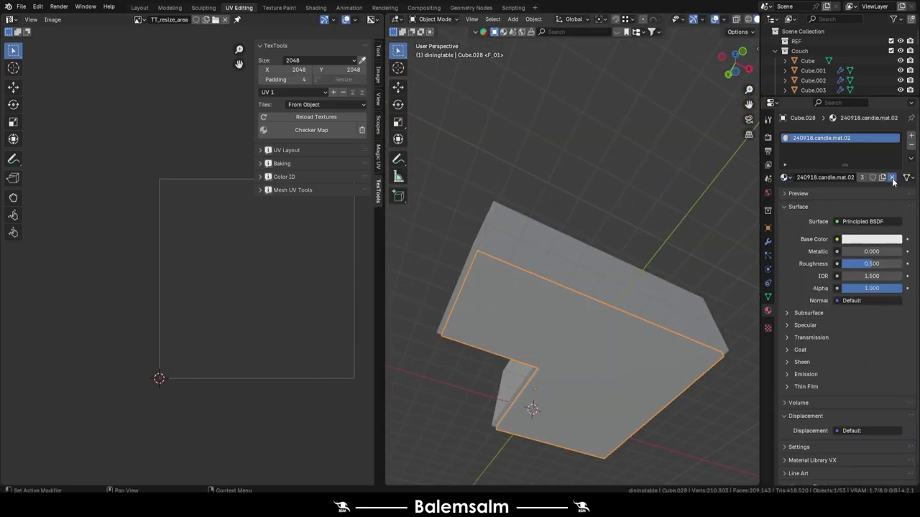
{"action": "left_click", "coordinate": [892, 178]}
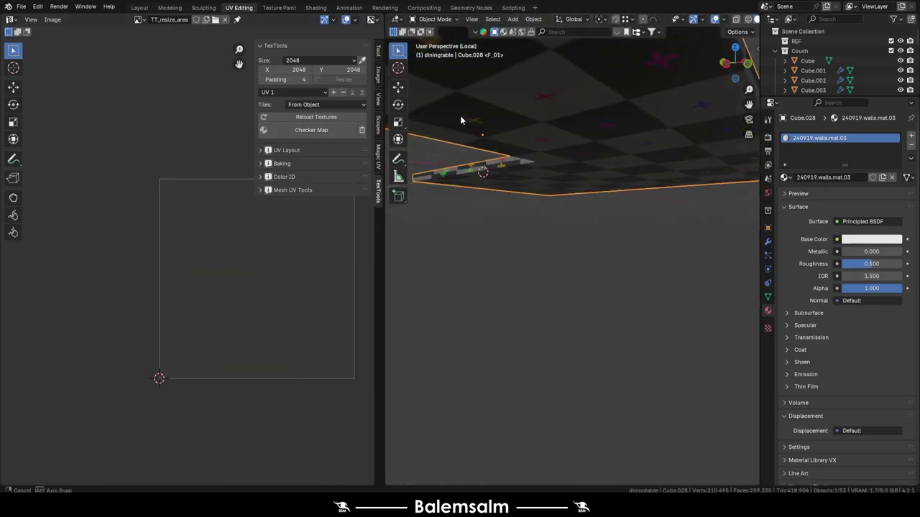
{"action": "middle_click_drag", "start_coordinate": [460, 116], "coordinate": [554, 99]}
{"action": "mouse_move", "coordinate": [433, 128]}
{"action": "middle_mouse_down"}
{"action": "mouse_move", "coordinate": [640, 250]}
{"action": "mouse_move", "coordinate": [645, 162]}
{"action": "middle_mouse_up"}
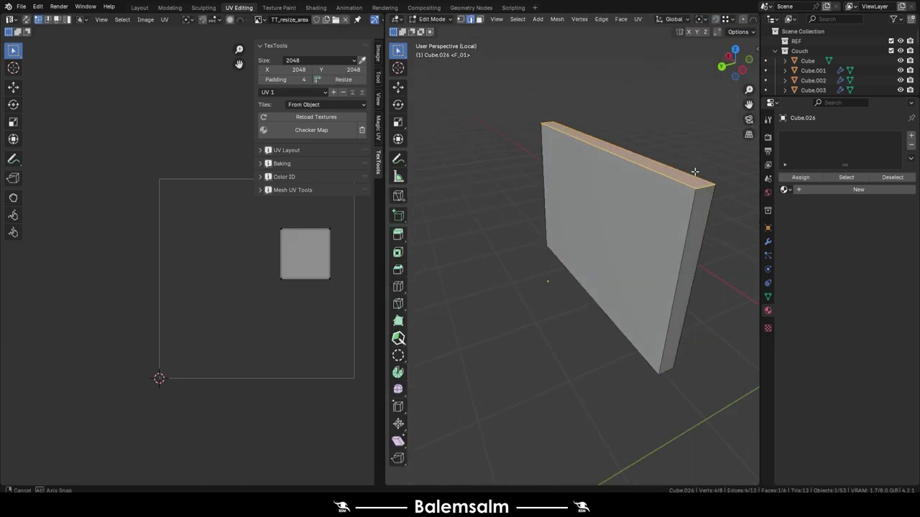
Step: Select the whole panel mesh, return to the Layout workspace and save the file
{"action": "key", "text": "alt+a"}
{"action": "key", "text": "a"}
{"action": "middle_click_drag", "start_coordinate": [583, 238], "coordinate": [690, 215]}
{"action": "left_click", "coordinate": [139, 8]}
{"action": "key", "text": "ctrl+s"}
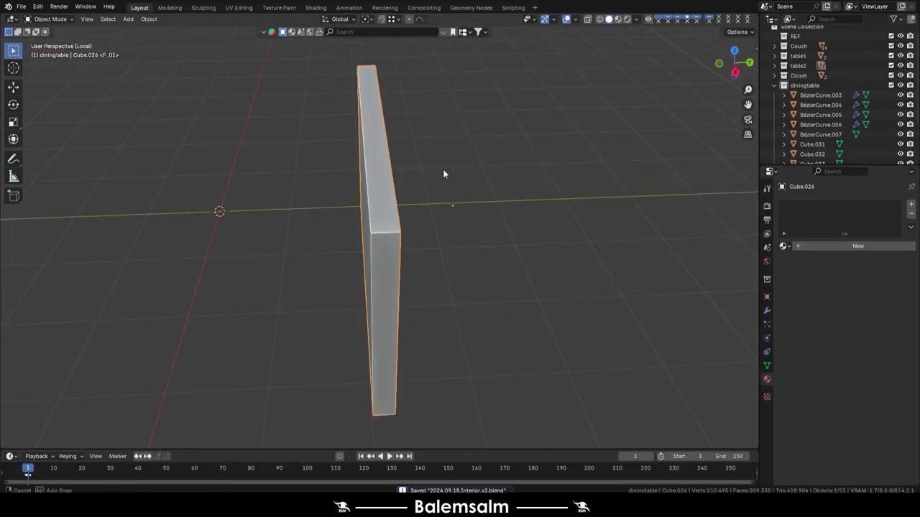
Step: Confirm the inset on the panel face and extrude it 5 cm inward
{"action": "key", "text": "Return"}
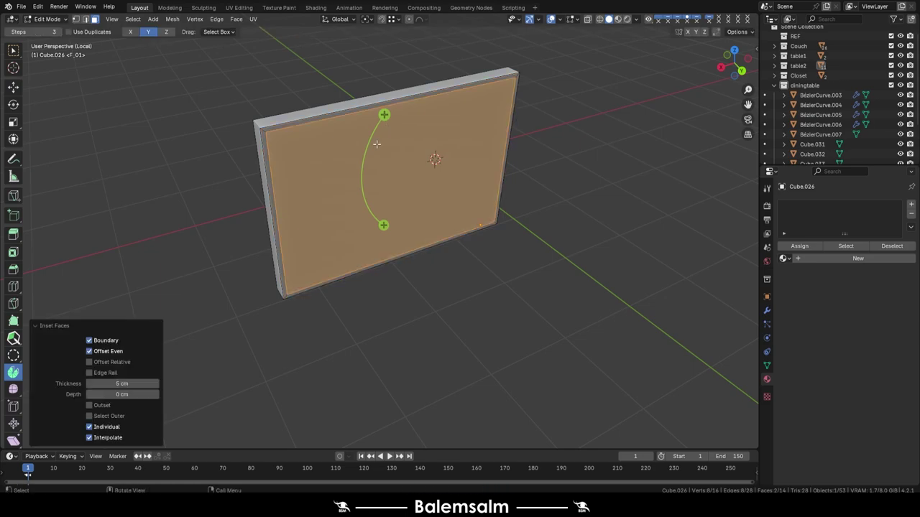
{"action": "scroll", "coordinate": [460, 215], "scroll_direction": "up", "scroll_amount": 4}
{"action": "scroll", "coordinate": [516, 230], "scroll_direction": "up", "scroll_amount": 3}
{"action": "type", "text": "e"}
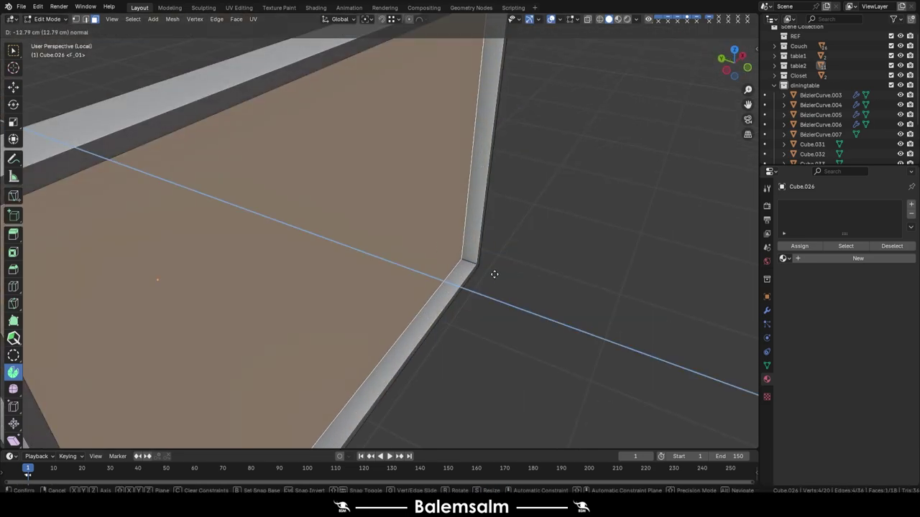
{"action": "type", "text": "-5"}
{"action": "key", "text": "Return"}
{"action": "scroll", "coordinate": [292, 175], "scroll_direction": "down", "scroll_amount": 6}
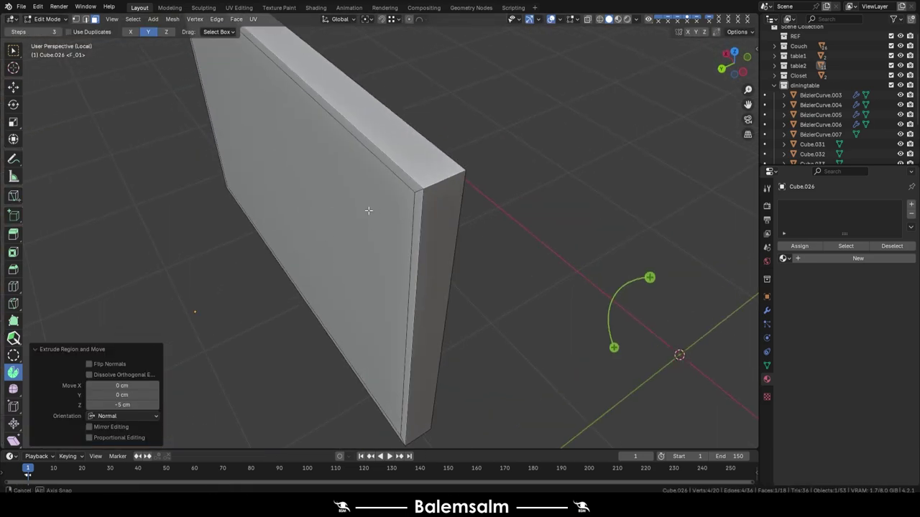
{"action": "scroll", "coordinate": [525, 230], "scroll_direction": "up", "scroll_amount": 6}
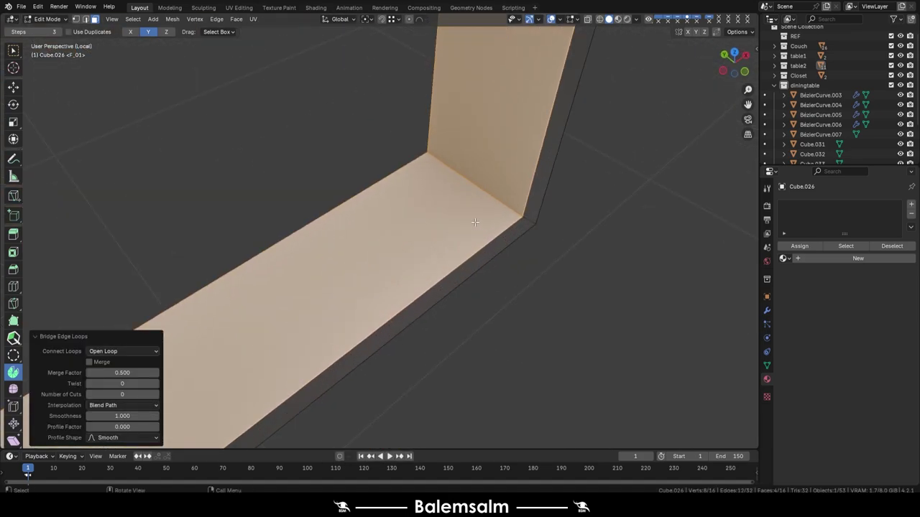
Step: Add a centred loop cut on the bottom frame rail, split into two parallel edges
{"action": "key", "text": "ctrl+r"}
{"action": "left_click", "coordinate": [466, 162]}
{"action": "right_click", "coordinate": [465, 161]}
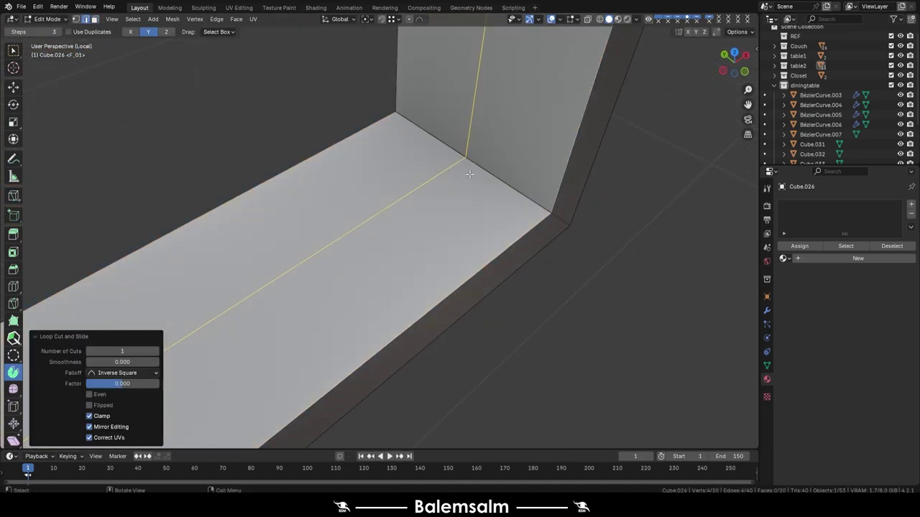
{"action": "scroll", "coordinate": [468, 174], "scroll_direction": "down", "scroll_amount": 5}
{"action": "scroll", "coordinate": [468, 180], "scroll_direction": "up", "scroll_amount": 5}
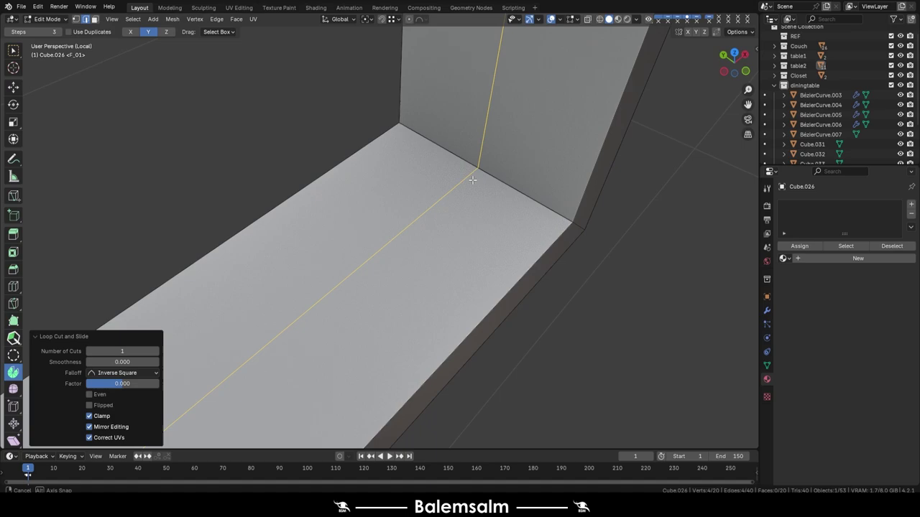
{"action": "middle_click_drag", "start_coordinate": [468, 179], "coordinate": [469, 190]}
{"action": "key", "text": "Escape"}
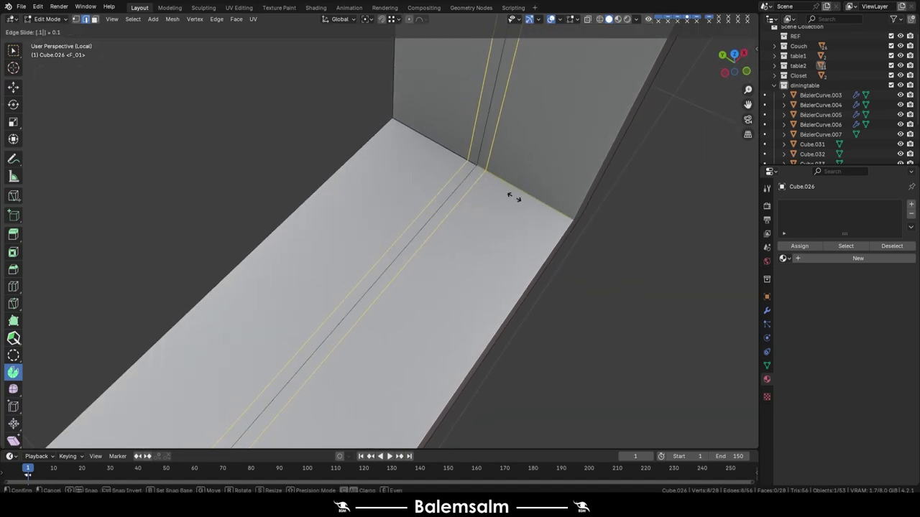
{"action": "key", "text": "Return"}
Step: Add a loop cut across the frame beam
{"action": "scroll", "coordinate": [184, 206], "scroll_direction": "down", "scroll_amount": 6}
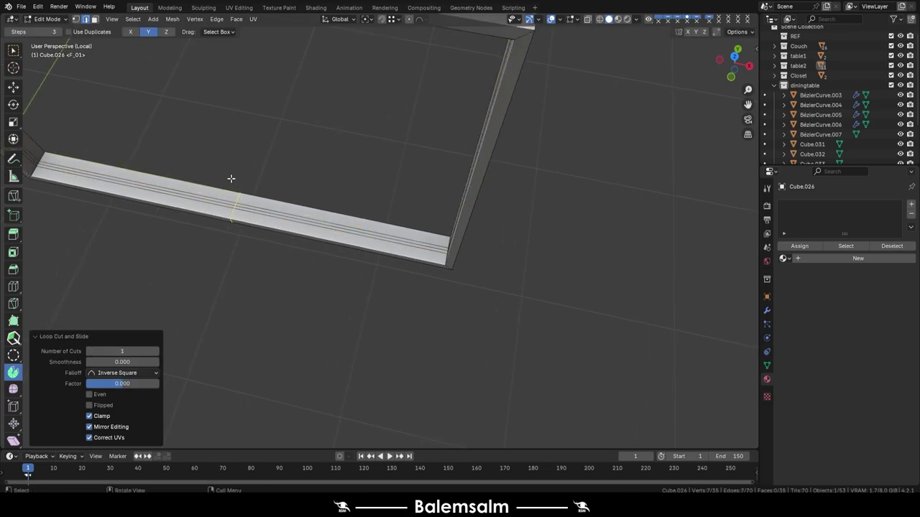
{"action": "scroll", "coordinate": [231, 179], "scroll_direction": "down", "scroll_amount": 5}
{"action": "middle_click_drag", "start_coordinate": [279, 150], "coordinate": [357, 137]}
{"action": "scroll", "coordinate": [338, 237], "scroll_direction": "up", "scroll_amount": 8}
{"action": "left_click", "coordinate": [327, 279]}
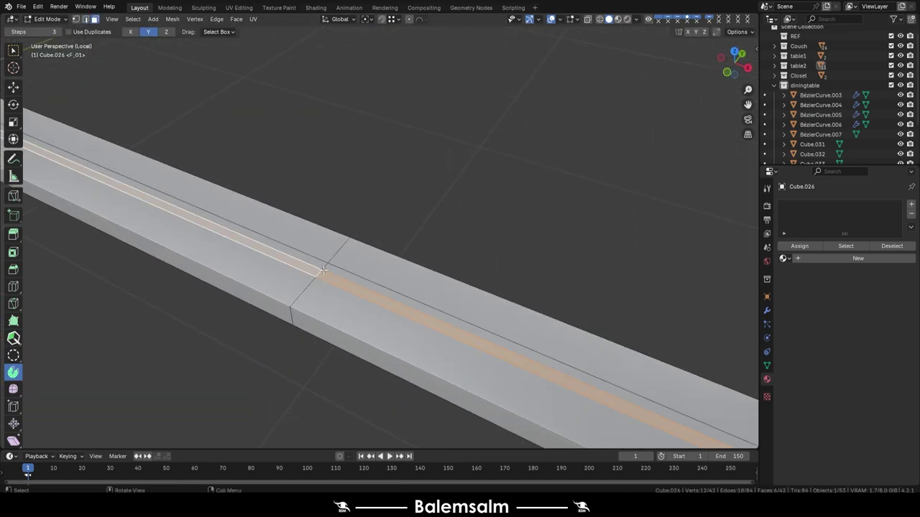
{"action": "middle_click_drag", "start_coordinate": [323, 269], "coordinate": [531, 263]}
Step: Try an inset on the beam faces, undo it, and confirm the edge slide
{"action": "key", "text": "i"}
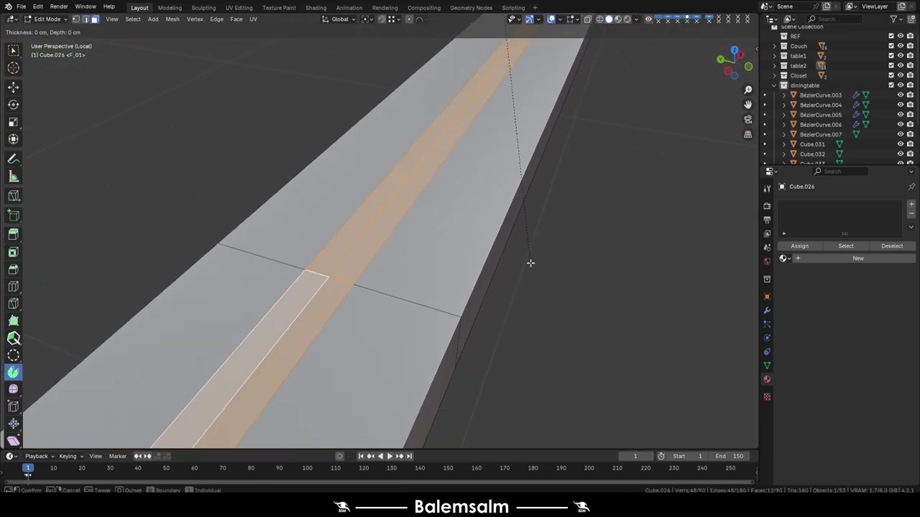
{"action": "left_click", "coordinate": [572, 283]}
{"action": "middle_click_drag", "start_coordinate": [572, 283], "coordinate": [360, 215]}
{"action": "scroll", "coordinate": [357, 210], "scroll_direction": "down", "scroll_amount": 3}
{"action": "key", "text": "ctrl+z"}
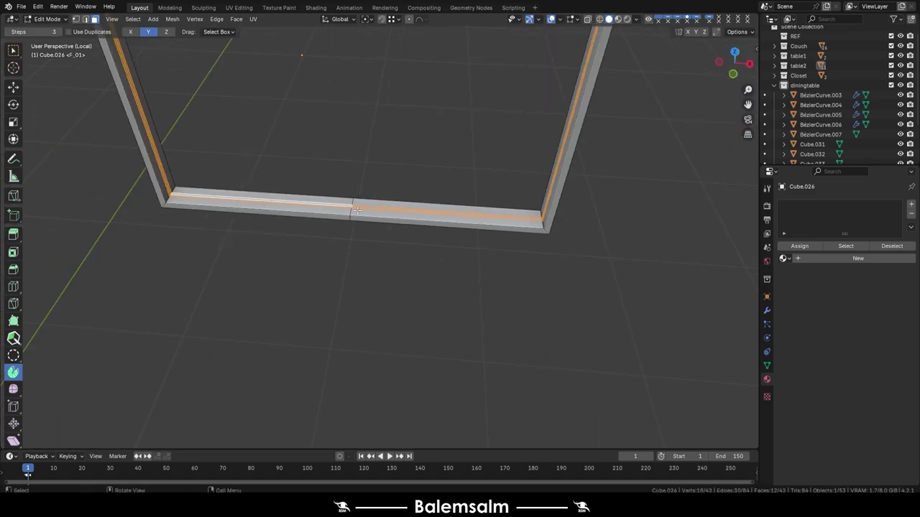
{"action": "scroll", "coordinate": [357, 209], "scroll_direction": "up", "scroll_amount": 5}
{"action": "key", "text": "ctrl+z"}
{"action": "scroll", "coordinate": [357, 195], "scroll_direction": "down", "scroll_amount": 5}
{"action": "scroll", "coordinate": [357, 195], "scroll_direction": "up", "scroll_amount": 6}
{"action": "middle_click_drag", "start_coordinate": [357, 195], "coordinate": [283, 63]}
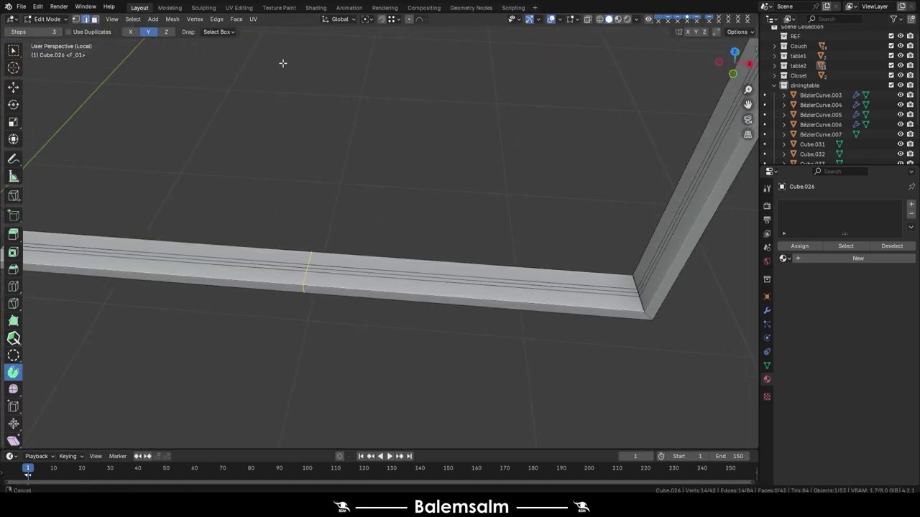
{"action": "scroll", "coordinate": [330, 259], "scroll_direction": "up", "scroll_amount": 4}
{"action": "left_click", "coordinate": [478, 271]}
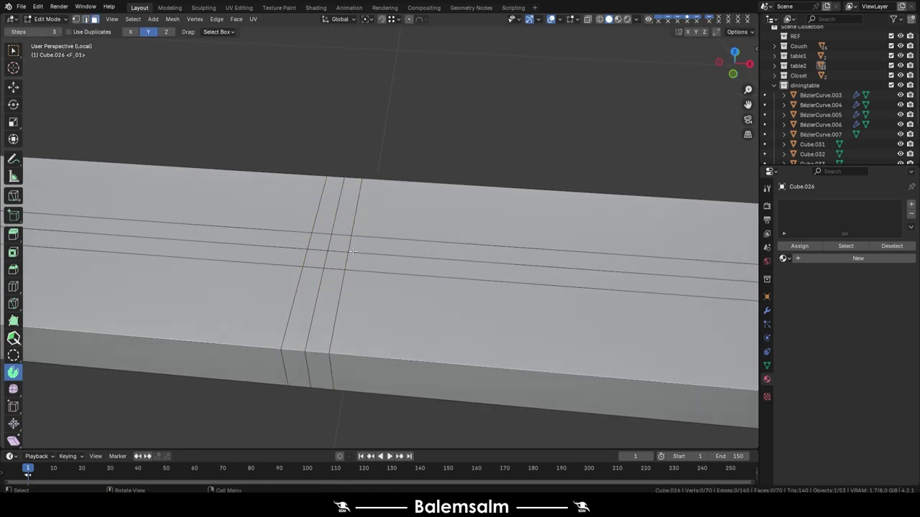
Step: In face mode, select the groove face loop and the second face strip
{"action": "key", "text": "3"}
{"action": "left_click", "coordinate": [333, 261], "text": "alt"}
{"action": "scroll", "coordinate": [345, 244], "scroll_direction": "down", "scroll_amount": 2}
{"action": "scroll", "coordinate": [356, 227], "scroll_direction": "up", "scroll_amount": 2}
{"action": "left_click", "coordinate": [357, 226], "text": "alt+shift"}
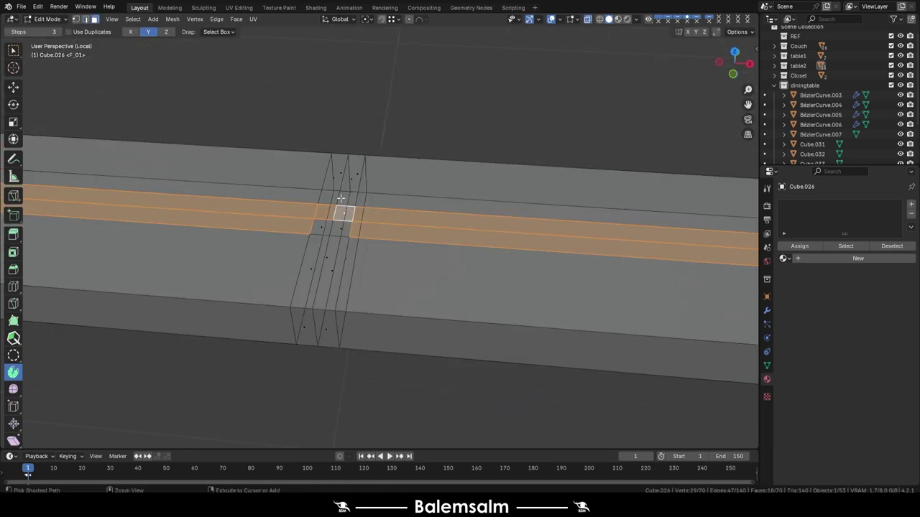
{"action": "scroll", "coordinate": [357, 227], "scroll_direction": "down", "scroll_amount": 5}
{"action": "scroll", "coordinate": [388, 215], "scroll_direction": "up", "scroll_amount": 5}
{"action": "mouse_move", "coordinate": [388, 215]}
{"action": "middle_mouse_down"}
{"action": "mouse_move", "coordinate": [399, 209]}
{"action": "mouse_move", "coordinate": [335, 244]}
{"action": "middle_mouse_up"}
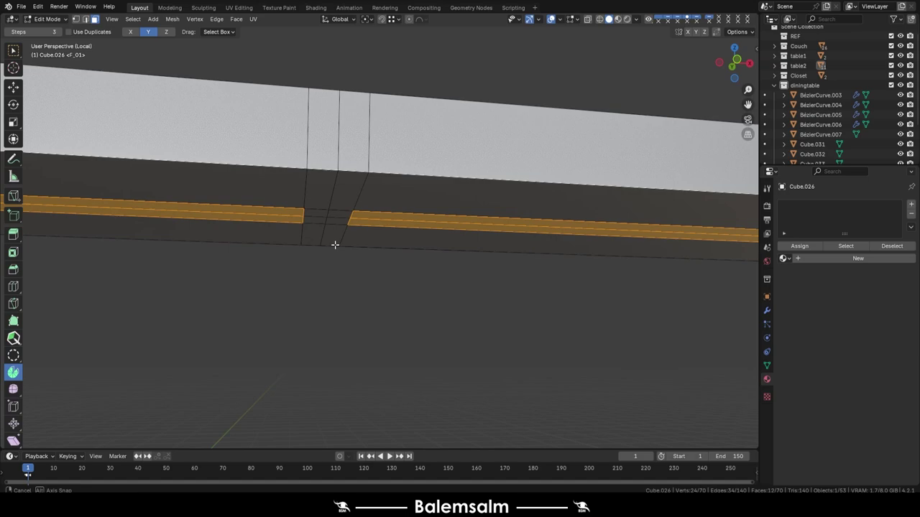
Step: Extrude the selected strips in place and shrink them 1 cm inward to form the grooves
{"action": "key", "text": "e"}
{"action": "right_click", "coordinate": [364, 240]}
{"action": "key", "text": "alt+s"}
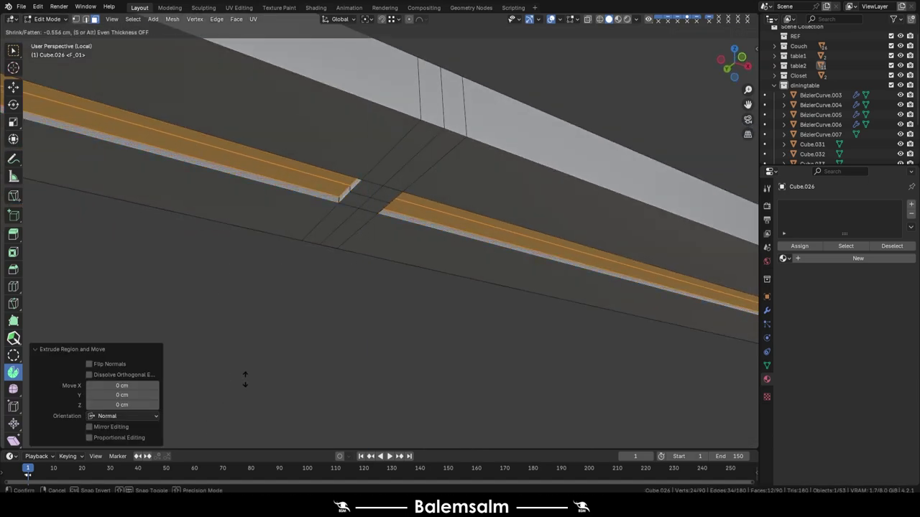
{"action": "type", "text": "1"}
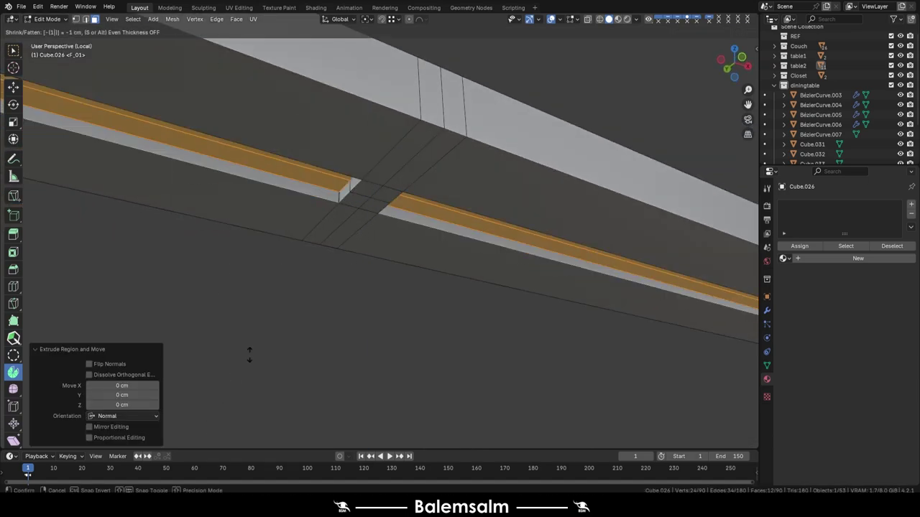
{"action": "left_click", "coordinate": [291, 154]}
{"action": "middle_click_drag", "start_coordinate": [291, 154], "coordinate": [319, 211]}
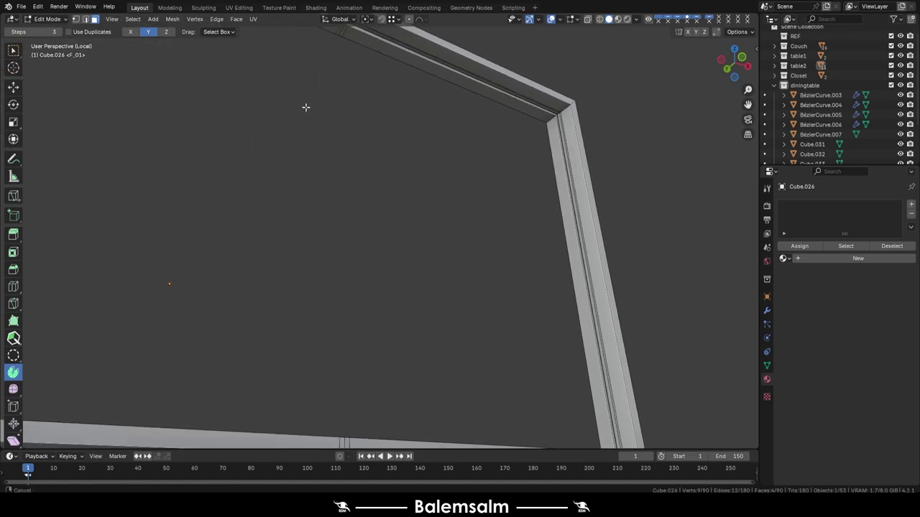
Step: Return to Object Mode and save the window frame progress
{"action": "key", "text": "Tab"}
{"action": "scroll", "coordinate": [319, 210], "scroll_direction": "down", "scroll_amount": 3}
{"action": "mouse_move", "coordinate": [400, 122]}
{"action": "middle_mouse_down"}
{"action": "mouse_move", "coordinate": [305, 132]}
{"action": "mouse_move", "coordinate": [409, 211]}
{"action": "mouse_move", "coordinate": [350, 225]}
{"action": "mouse_move", "coordinate": [370, 207]}
{"action": "middle_mouse_up"}
{"action": "key", "text": "ctrl+s"}
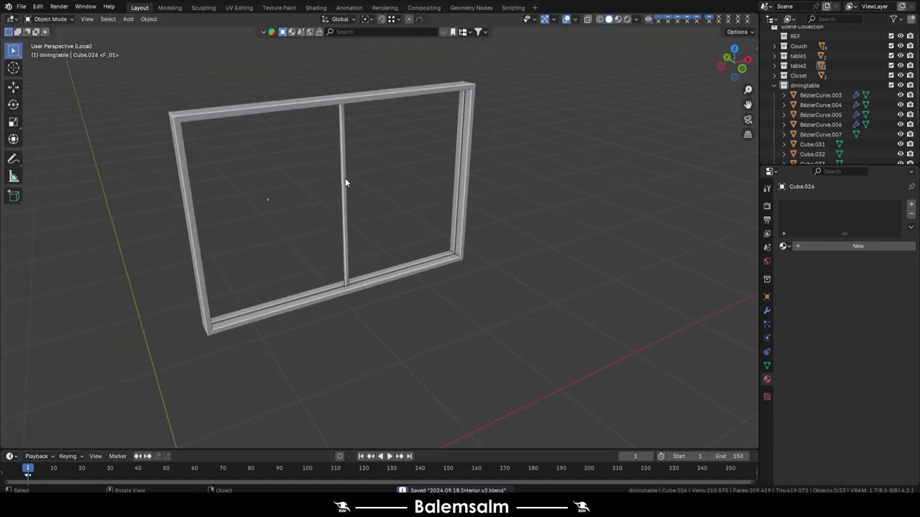
Step: Re-enter Edit Mode on the frame and inset a small face on the bottom bar
{"action": "scroll", "coordinate": [345, 182], "scroll_direction": "up", "scroll_amount": 4}
{"action": "scroll", "coordinate": [309, 201], "scroll_direction": "up", "scroll_amount": 4}
{"action": "key", "text": "Tab"}
{"action": "scroll", "coordinate": [415, 104], "scroll_direction": "up", "scroll_amount": 1}
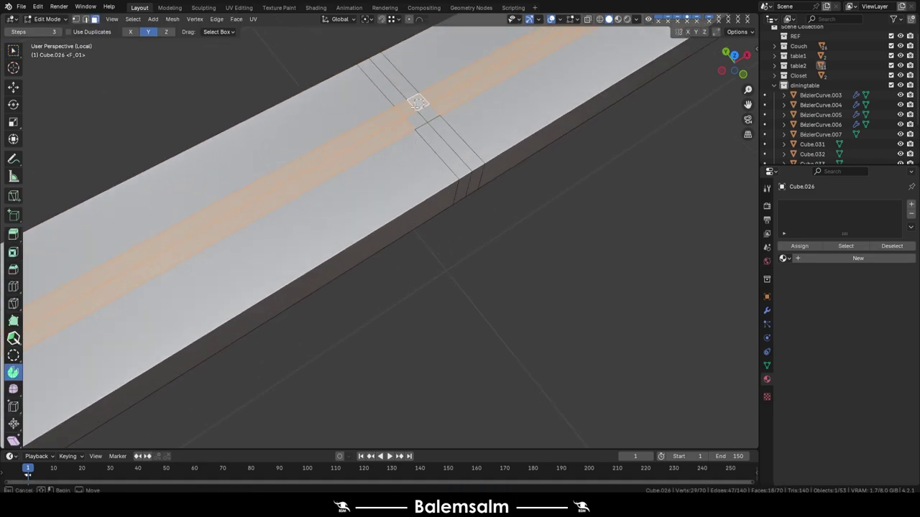
{"action": "scroll", "coordinate": [415, 125], "scroll_direction": "down", "scroll_amount": 2}
{"action": "mouse_move", "coordinate": [416, 125]}
{"action": "middle_mouse_down"}
{"action": "mouse_move", "coordinate": [365, 140]}
{"action": "mouse_move", "coordinate": [591, 190]}
{"action": "middle_mouse_up"}
{"action": "scroll", "coordinate": [412, 123], "scroll_direction": "up", "scroll_amount": 3}
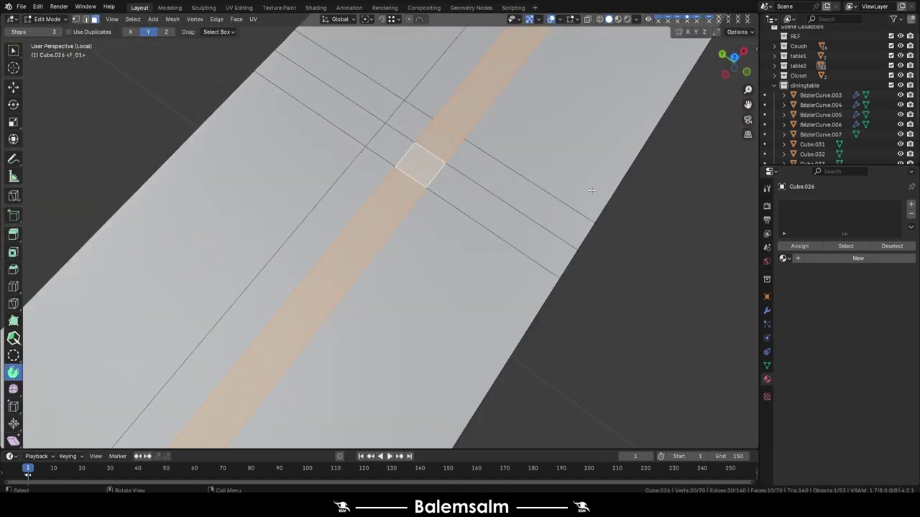
{"action": "left_click", "coordinate": [520, 157]}
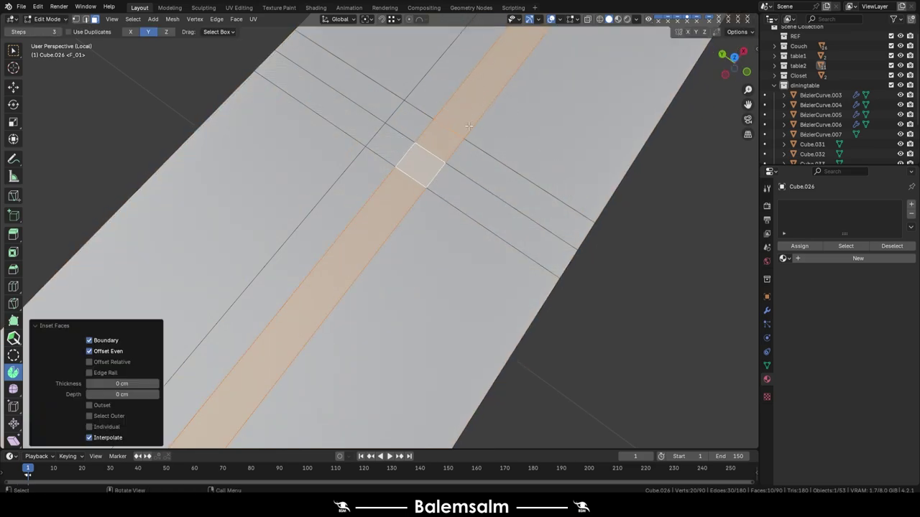
Step: Extrude the small inset face 2 cm upward into a block
{"action": "key", "text": "e"}
{"action": "key", "text": "Escape"}
{"action": "mouse_move", "coordinate": [403, 130]}
{"action": "middle_mouse_down"}
{"action": "mouse_move", "coordinate": [438, 115]}
{"action": "mouse_move", "coordinate": [411, 143]}
{"action": "middle_mouse_up"}
{"action": "type", "text": "2"}
{"action": "key", "text": "Return"}
Step: Select the block's front side face and extrude it 2 cm outward
{"action": "key", "text": "alt+z"}
{"action": "mouse_move", "coordinate": [405, 176]}
{"action": "middle_mouse_down"}
{"action": "mouse_move", "coordinate": [459, 224]}
{"action": "mouse_move", "coordinate": [424, 261]}
{"action": "middle_mouse_up"}
{"action": "left_click", "coordinate": [423, 262]}
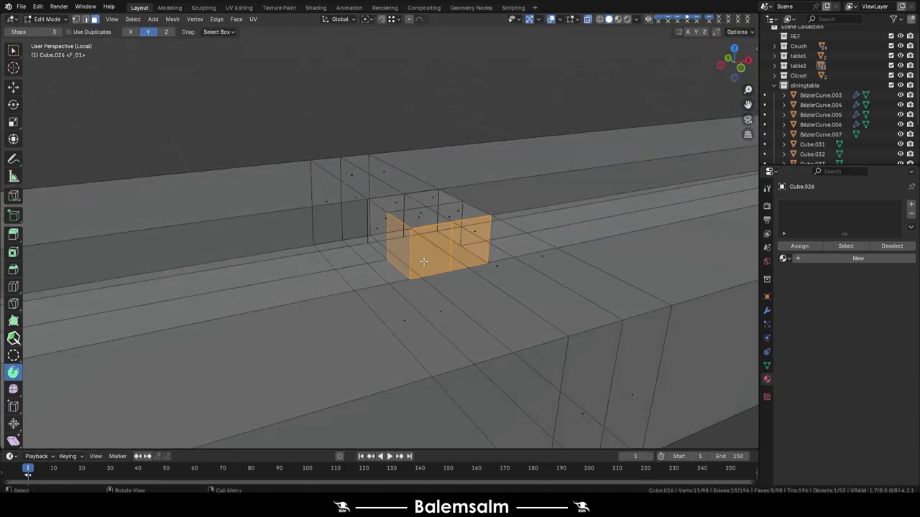
{"action": "key", "text": "alt+z"}
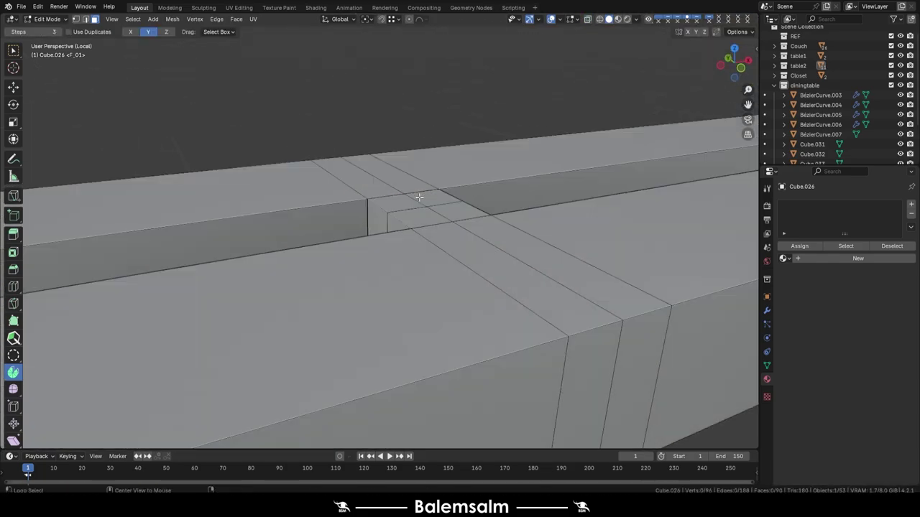
{"action": "mouse_move", "coordinate": [388, 215]}
{"action": "middle_mouse_down"}
{"action": "mouse_move", "coordinate": [407, 177]}
{"action": "mouse_move", "coordinate": [380, 197]}
{"action": "middle_mouse_up"}
{"action": "type", "text": "e2"}
{"action": "key", "text": "Return"}
Step: Delete the stray faces and merge overlapping vertices by distance across the frame
{"action": "key", "text": "alt+z"}
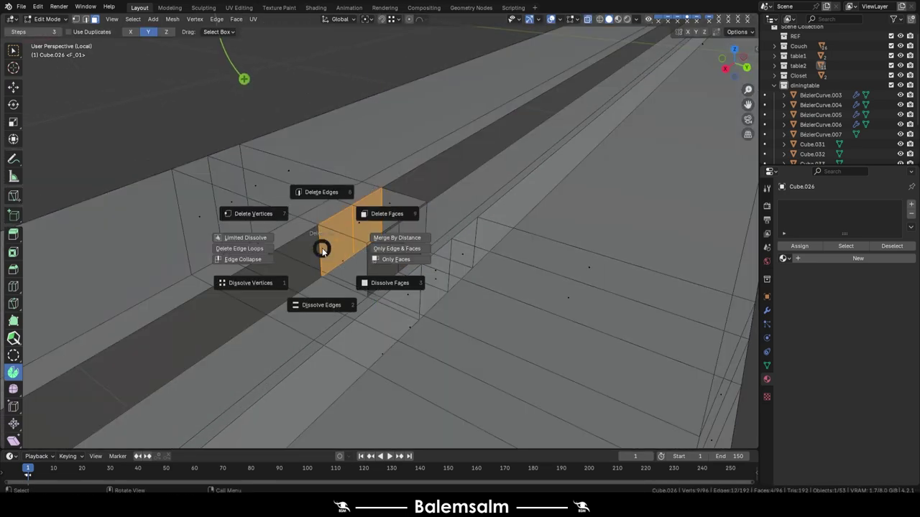
{"action": "key", "text": "Escape"}
{"action": "key", "text": "alt+z"}
{"action": "mouse_move", "coordinate": [322, 248]}
{"action": "middle_mouse_down"}
{"action": "mouse_move", "coordinate": [326, 105]}
{"action": "mouse_move", "coordinate": [410, 103]}
{"action": "mouse_move", "coordinate": [411, 144]}
{"action": "middle_mouse_up"}
{"action": "key", "text": "alt+z"}
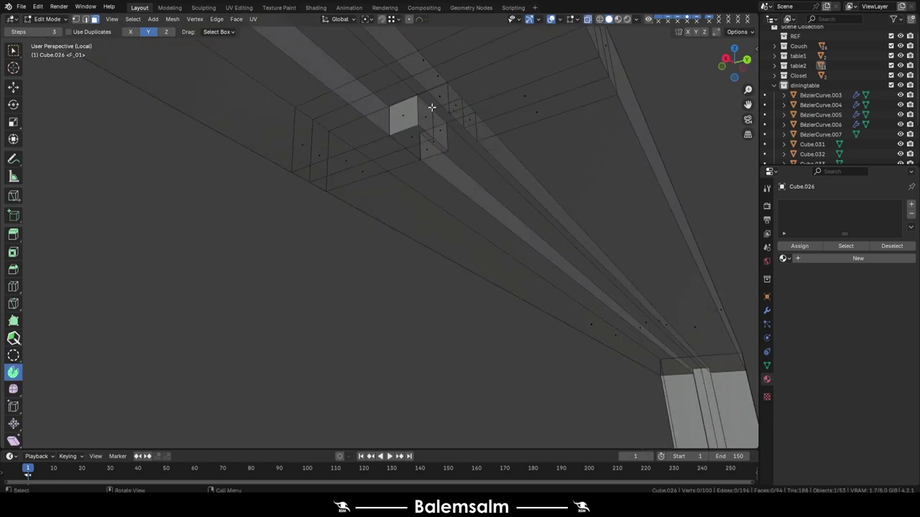
{"action": "key", "text": "a"}
{"action": "key", "text": "m"}
{"action": "key", "text": "b"}
{"action": "key", "text": "alt+z"}
{"action": "mouse_move", "coordinate": [431, 107]}
{"action": "middle_mouse_down"}
{"action": "mouse_move", "coordinate": [366, 238]}
{"action": "mouse_move", "coordinate": [359, 178]}
{"action": "mouse_move", "coordinate": [426, 113]}
{"action": "mouse_move", "coordinate": [458, 107]}
{"action": "mouse_move", "coordinate": [457, 166]}
{"action": "middle_mouse_up"}
Step: Return to Object Mode and save the file
{"action": "right_click", "coordinate": [359, 178]}
{"action": "key", "text": "Escape"}
{"action": "key", "text": "Tab"}
{"action": "key", "text": "ctrl+s"}
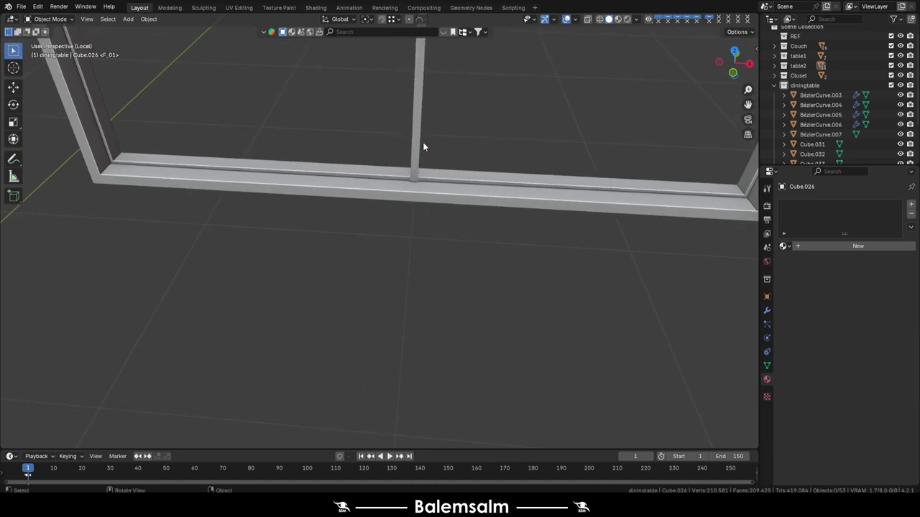
Step: Back in Edit Mode, select the bottom rail's inner edge loop
{"action": "middle_click_drag", "start_coordinate": [422, 141], "coordinate": [410, 180]}
{"action": "key", "text": "Tab"}
{"action": "left_click", "coordinate": [326, 318], "text": "ctrl"}
{"action": "mouse_move", "coordinate": [325, 319]}
{"action": "middle_mouse_down"}
{"action": "mouse_move", "coordinate": [354, 234]}
{"action": "mouse_move", "coordinate": [557, 218]}
{"action": "mouse_move", "coordinate": [295, 187]}
{"action": "mouse_move", "coordinate": [409, 218]}
{"action": "mouse_move", "coordinate": [293, 211]}
{"action": "mouse_move", "coordinate": [209, 228]}
{"action": "middle_mouse_up"}
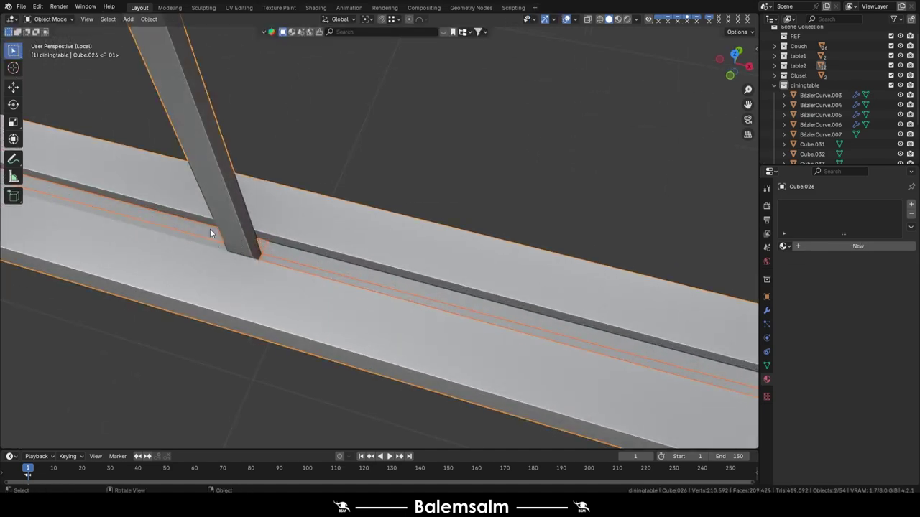
Step: Separate the loop into a new object and extrude it 192.8 cm up to panel height
{"action": "key", "text": "p"}
{"action": "left_click", "coordinate": [267, 177]}
{"action": "key", "text": "e"}
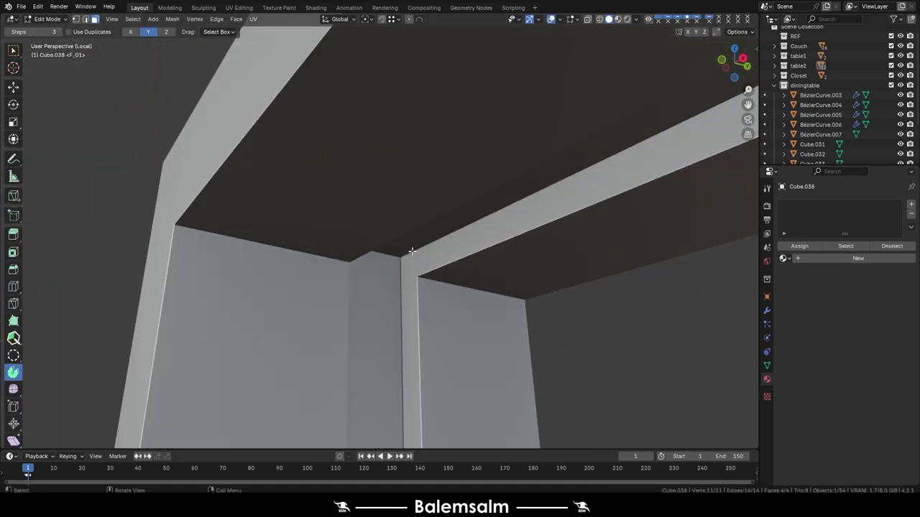
{"action": "left_click", "coordinate": [409, 253]}
{"action": "middle_click_drag", "start_coordinate": [409, 253], "coordinate": [431, 259]}
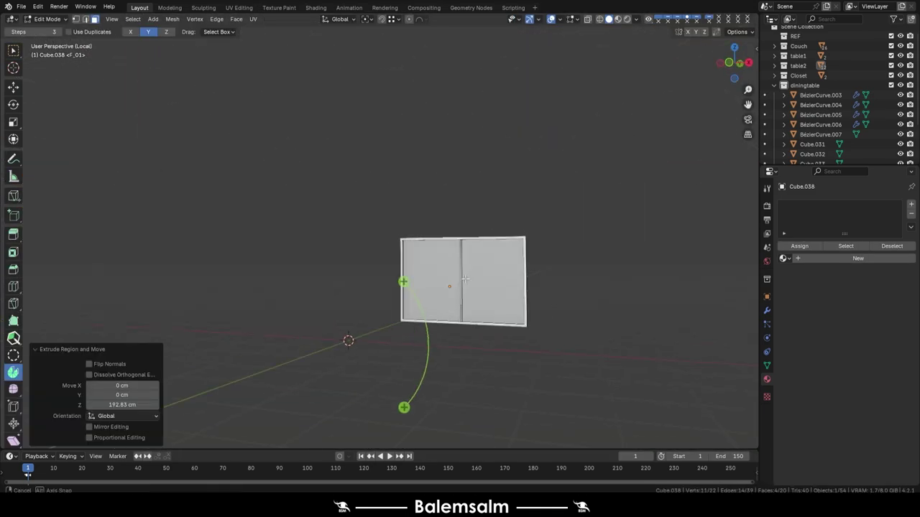
{"action": "scroll", "coordinate": [431, 258], "scroll_direction": "up", "scroll_amount": 3}
{"action": "middle_click_drag", "start_coordinate": [421, 216], "coordinate": [445, 230]}
{"action": "scroll", "coordinate": [599, 253], "scroll_direction": "up", "scroll_amount": 3}
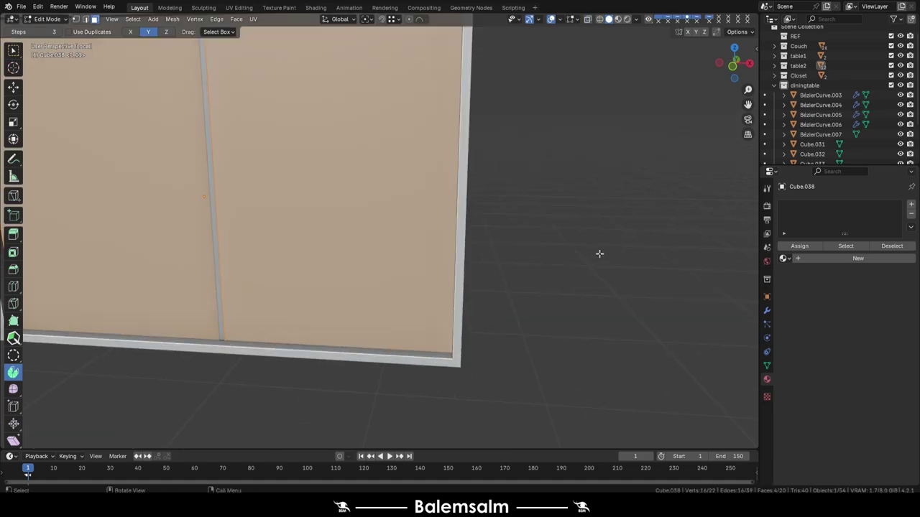
Step: Inset the panel faces and shrink them to form the border
{"action": "left_click", "coordinate": [580, 253]}
{"action": "middle_click_drag", "start_coordinate": [580, 252], "coordinate": [251, 222]}
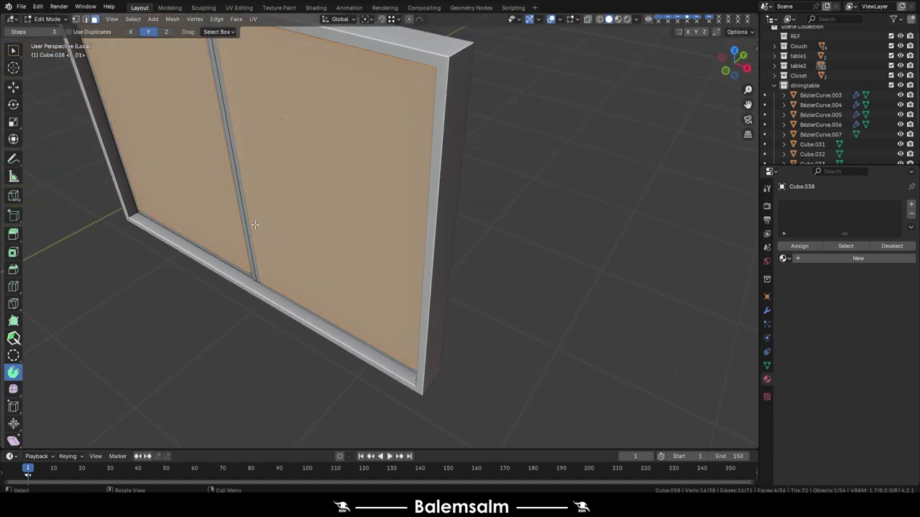
{"action": "scroll", "coordinate": [234, 261], "scroll_direction": "up", "scroll_amount": 3}
{"action": "scroll", "coordinate": [243, 274], "scroll_direction": "up", "scroll_amount": 2}
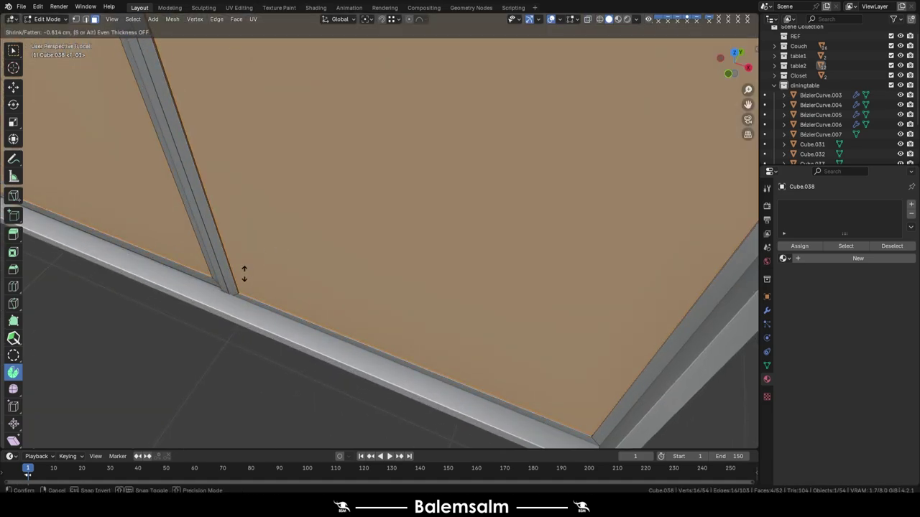
{"action": "left_click", "coordinate": [241, 272]}
{"action": "scroll", "coordinate": [270, 168], "scroll_direction": "down", "scroll_amount": 5}
{"action": "mouse_move", "coordinate": [242, 272]}
{"action": "middle_mouse_down"}
{"action": "mouse_move", "coordinate": [270, 167]}
{"action": "mouse_move", "coordinate": [244, 195]}
{"action": "mouse_move", "coordinate": [174, 216]}
{"action": "middle_mouse_up"}
{"action": "scroll", "coordinate": [174, 216], "scroll_direction": "up", "scroll_amount": 2}
{"action": "scroll", "coordinate": [174, 217], "scroll_direction": "up", "scroll_amount": 3}
Step: Add two centred loop cuts across the panel in front view
{"action": "key", "text": "ctrl+r"}
{"action": "scroll", "coordinate": [187, 230], "scroll_direction": "up", "scroll_amount": 1}
{"action": "left_click", "coordinate": [199, 243]}
{"action": "right_click", "coordinate": [198, 244]}
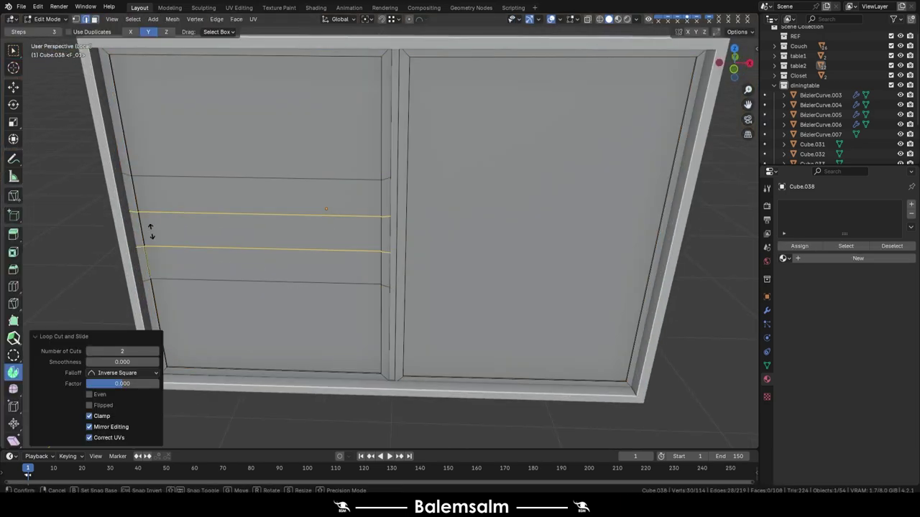
{"action": "key", "text": "KP_1"}
{"action": "scroll", "coordinate": [139, 209], "scroll_direction": "up", "scroll_amount": 2}
{"action": "left_click", "coordinate": [174, 158]}
Step: Select the handle strip faces on the panel's left edge in face mode
{"action": "scroll", "coordinate": [154, 292], "scroll_direction": "up", "scroll_amount": 2}
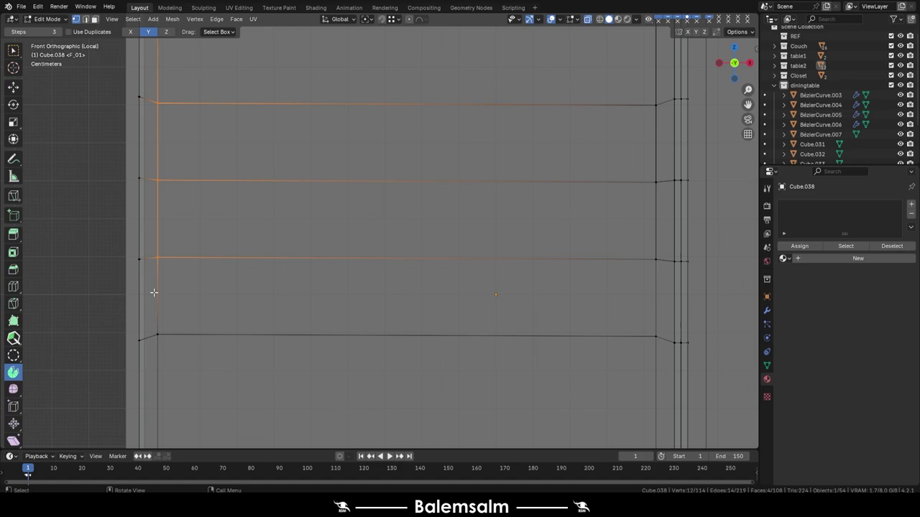
Step: Add more loop cuts and slide the vertical edges about 6.3 cm along Y
{"action": "key", "text": "ctrl+r"}
{"action": "left_click", "coordinate": [154, 292]}
{"action": "right_click", "coordinate": [154, 293]}
{"action": "key", "text": "g"}
{"action": "key", "text": "y"}
{"action": "left_click", "coordinate": [179, 288]}
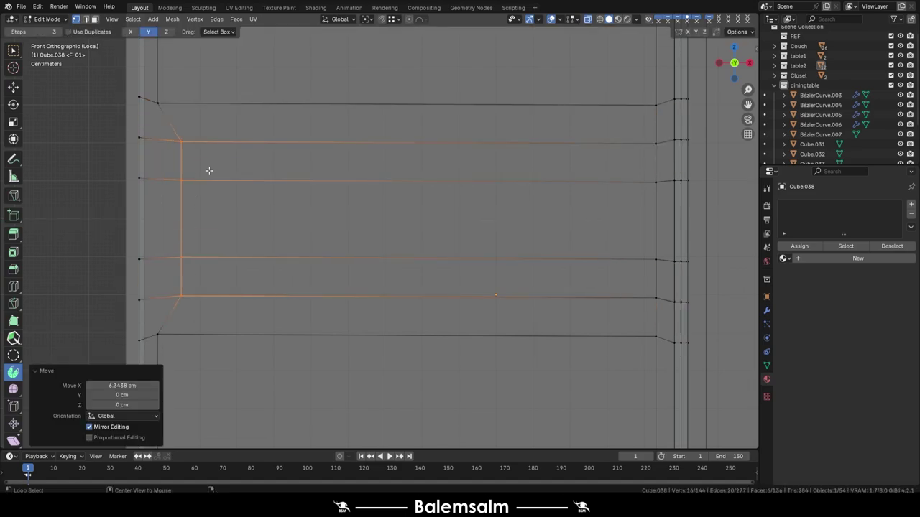
{"action": "key", "text": "Tab"}
{"action": "scroll", "coordinate": [144, 205], "scroll_direction": "down", "scroll_amount": 5}
{"action": "mouse_move", "coordinate": [144, 206]}
{"action": "middle_mouse_down"}
{"action": "mouse_move", "coordinate": [106, 252]}
{"action": "mouse_move", "coordinate": [178, 244]}
{"action": "middle_mouse_up"}
{"action": "scroll", "coordinate": [179, 244], "scroll_direction": "up", "scroll_amount": 3}
{"action": "key", "text": "ctrl+Tab"}
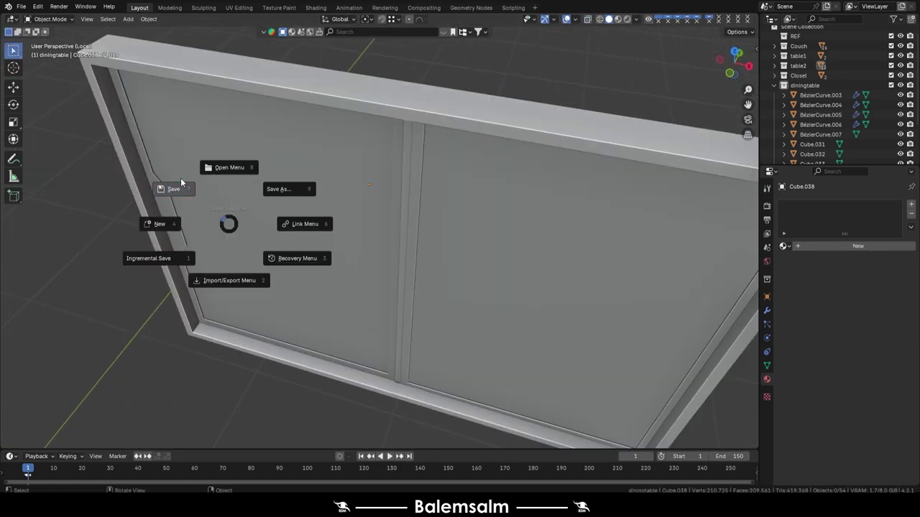
{"action": "left_click", "coordinate": [180, 178]}
{"action": "scroll", "coordinate": [149, 181], "scroll_direction": "up", "scroll_amount": 3}
{"action": "key", "text": "3"}
{"action": "left_click", "coordinate": [237, 333]}
{"action": "left_click", "coordinate": [237, 333], "text": "ctrl"}
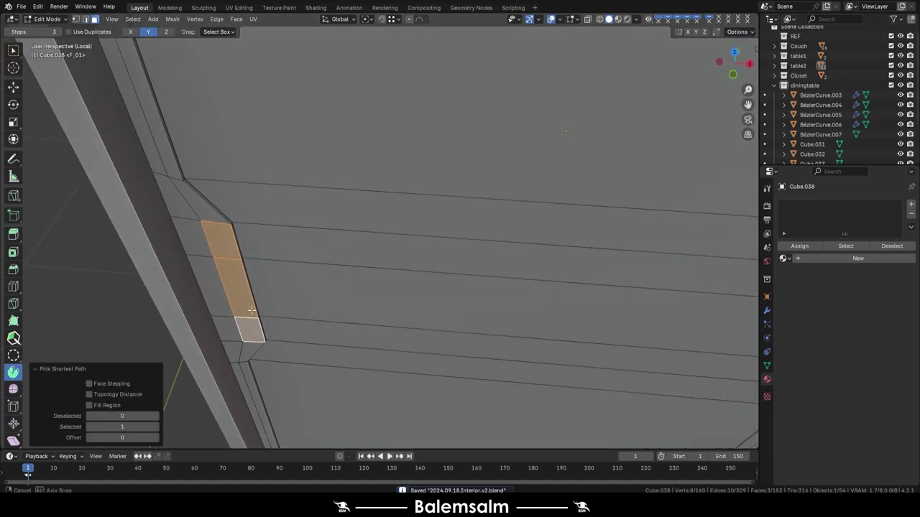
{"action": "mouse_move", "coordinate": [237, 333]}
{"action": "middle_mouse_down"}
{"action": "mouse_move", "coordinate": [233, 287]}
{"action": "mouse_move", "coordinate": [308, 185]}
{"action": "mouse_move", "coordinate": [199, 311]}
{"action": "middle_mouse_up"}
Step: Extrude the strip into a raised handle and add a loop cut on it
{"action": "key", "text": "e"}
{"action": "left_click", "coordinate": [234, 273]}
{"action": "key", "text": "ctrl+r"}
{"action": "left_click", "coordinate": [232, 260]}
{"action": "left_click", "coordinate": [232, 261]}
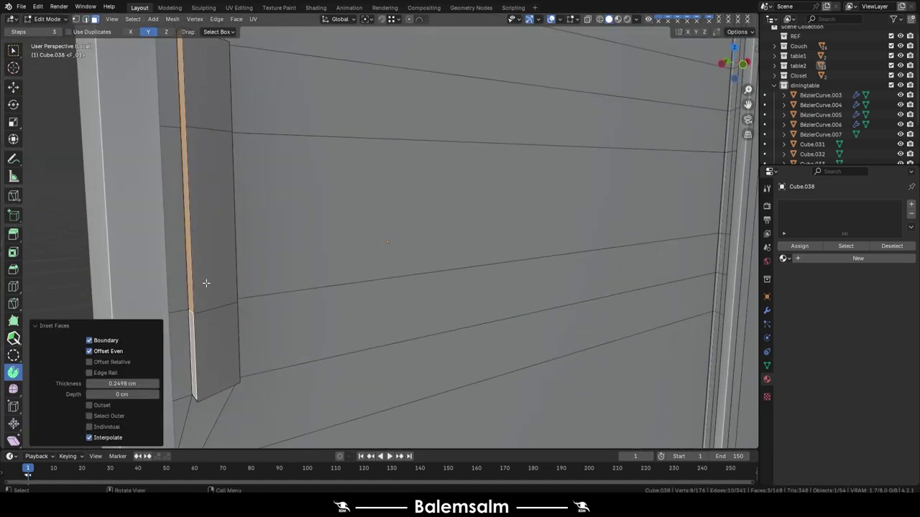
Step: Save the file, then select the sliding panel's linked faces
{"action": "scroll", "coordinate": [216, 266], "scroll_direction": "down", "scroll_amount": 8}
{"action": "mouse_move", "coordinate": [224, 256]}
{"action": "middle_mouse_down"}
{"action": "mouse_move", "coordinate": [230, 266]}
{"action": "mouse_move", "coordinate": [276, 227]}
{"action": "middle_mouse_up"}
{"action": "key", "text": "ctrl+s"}
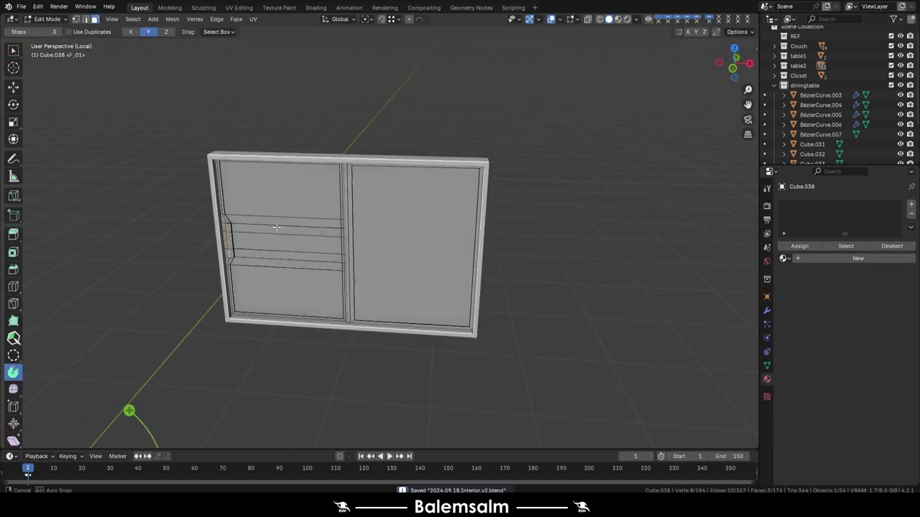
{"action": "key", "text": "l"}
{"action": "key", "text": "l"}
{"action": "middle_click_drag", "start_coordinate": [396, 271], "coordinate": [503, 273]}
Step: Add materials 240919.win.mat.01 and 240919.win.mat.GLASS.01 to the panel in two slots
{"action": "left_click", "coordinate": [834, 258]}
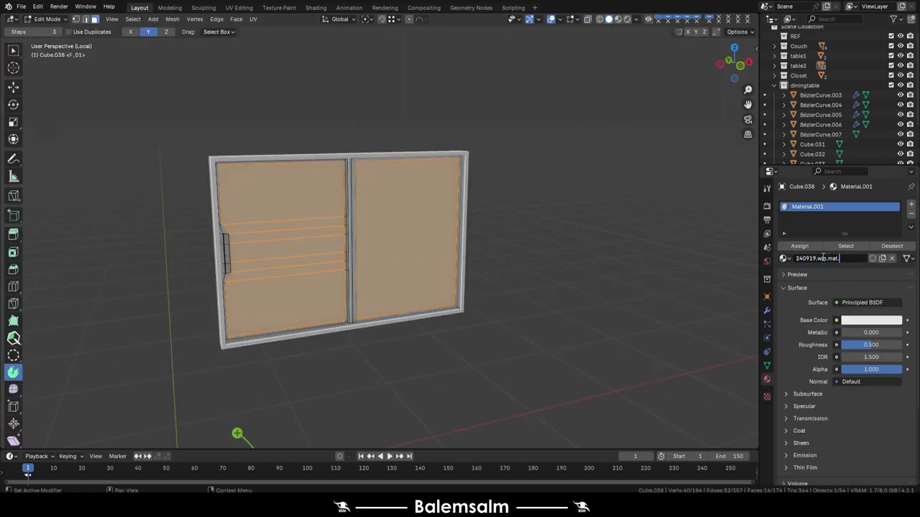
{"action": "left_click", "coordinate": [911, 204]}
{"action": "left_click", "coordinate": [820, 274]}
{"action": "double_click", "coordinate": [820, 274]}
{"action": "type", "text": "240919.win.mat.01"}
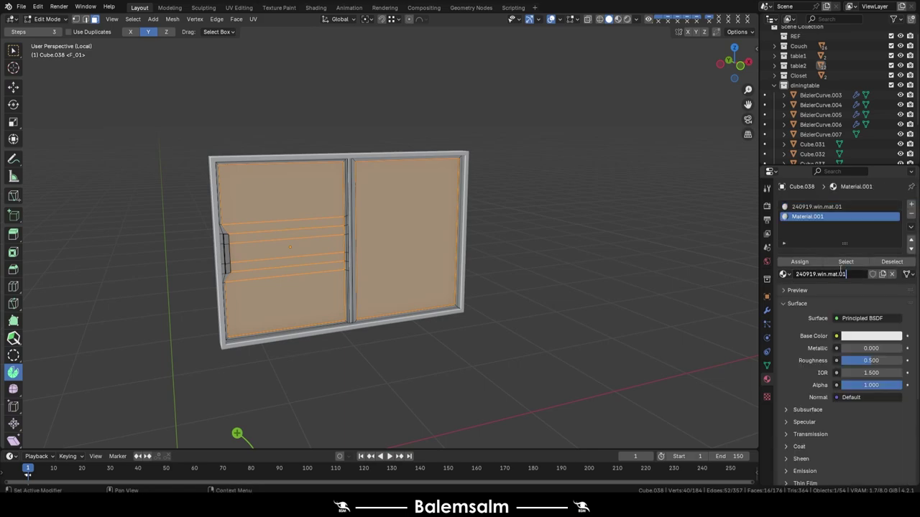
Step: Smart UV unwrap the panel faces and the window frame
{"action": "right_click", "coordinate": [606, 158]}
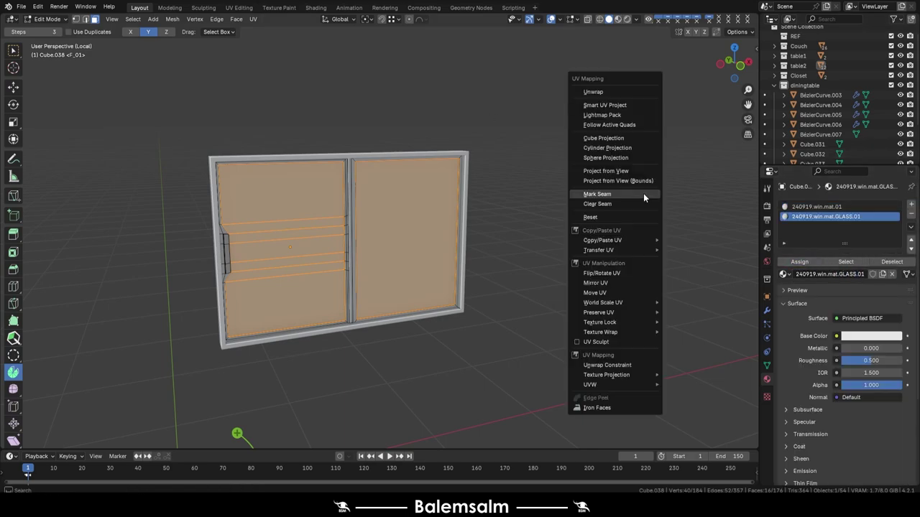
{"action": "left_click", "coordinate": [643, 193]}
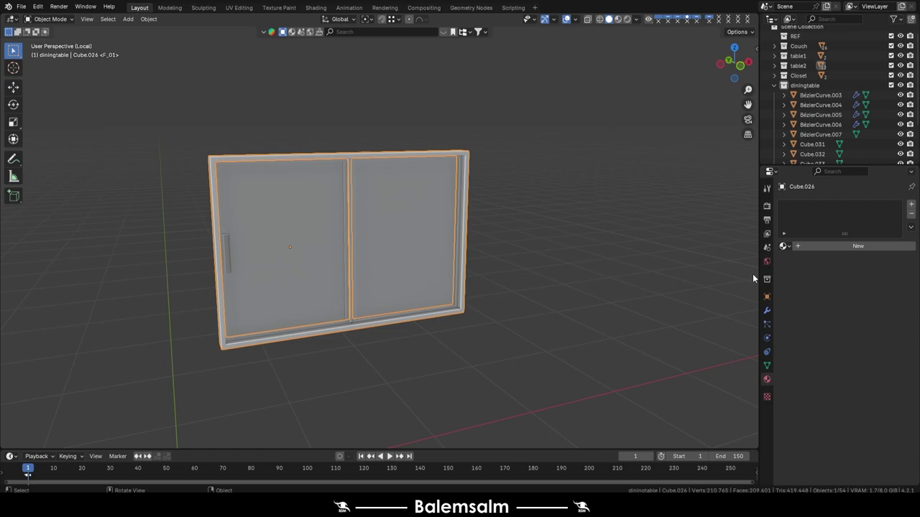
{"action": "key", "text": "Tab"}
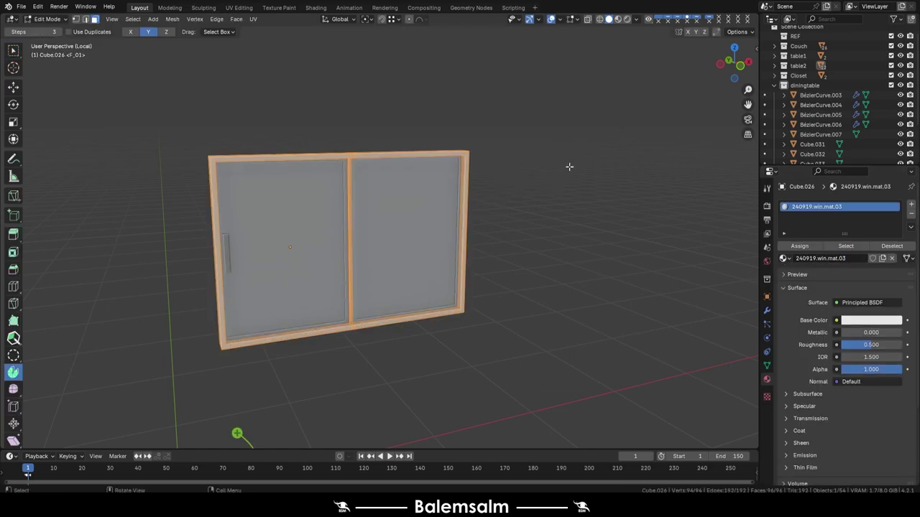
{"action": "key", "text": "u"}
{"action": "left_click", "coordinate": [569, 167]}
{"action": "left_click", "coordinate": [556, 258]}
{"action": "key", "text": "Tab"}
Step: Set the origin to Center of Mass (Surface), save, and leave the isolated view
{"action": "right_click", "coordinate": [505, 214]}
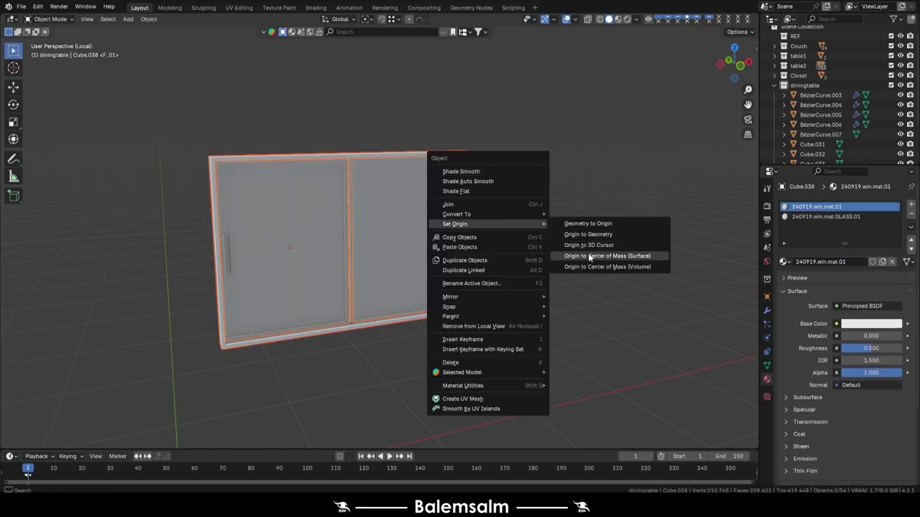
{"action": "left_click", "coordinate": [590, 257]}
{"action": "key", "text": "ctrl+s"}
{"action": "key", "text": "slash"}
Step: Save, then delete the leftover wire box Cube.031 from the dining set
{"action": "scroll", "coordinate": [441, 174], "scroll_direction": "down", "scroll_amount": 5}
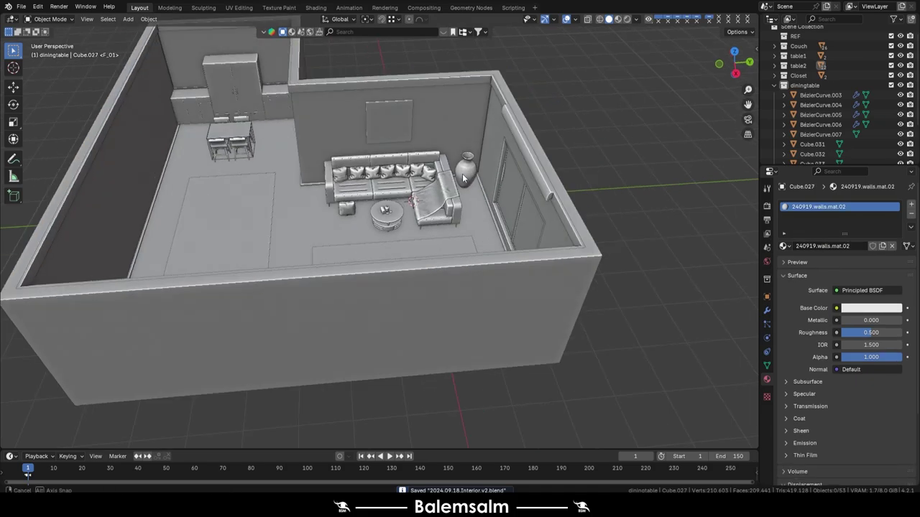
{"action": "key", "text": "ctrl+s"}
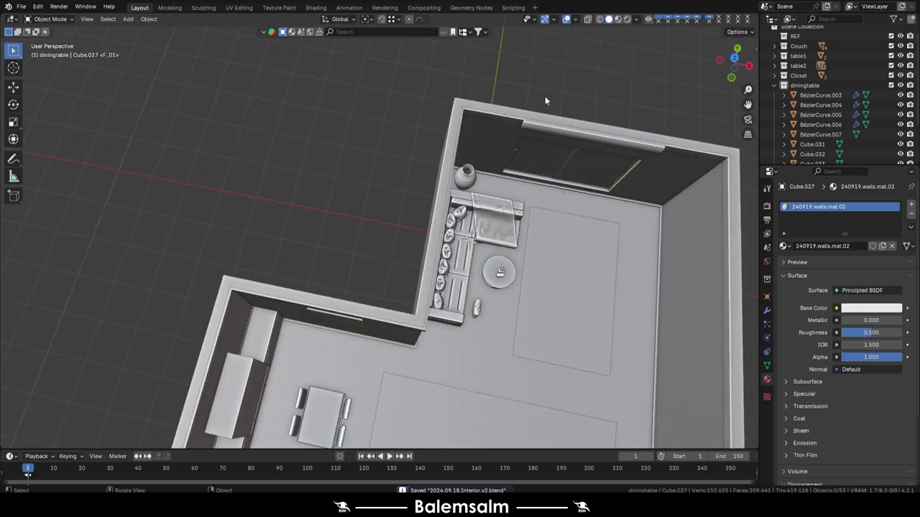
{"action": "middle_click_drag", "start_coordinate": [544, 101], "coordinate": [444, 153]}
{"action": "scroll", "coordinate": [431, 172], "scroll_direction": "up", "scroll_amount": 5}
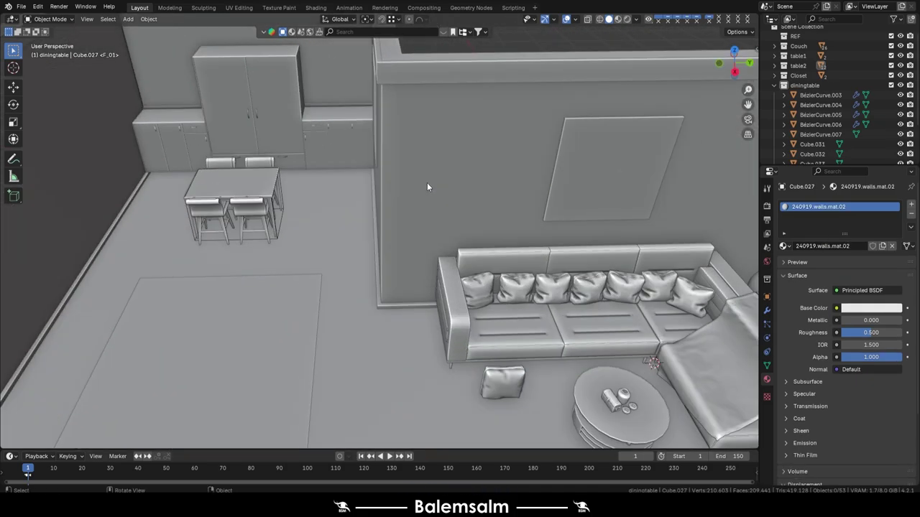
{"action": "left_click", "coordinate": [237, 209]}
{"action": "key", "text": "KP_Decimal"}
{"action": "left_click", "coordinate": [238, 234], "text": "shift"}
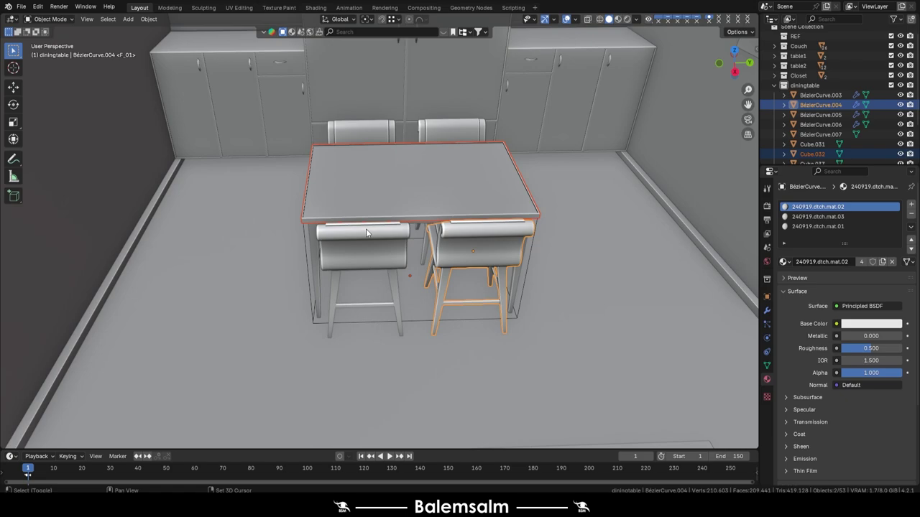
{"action": "left_click", "coordinate": [316, 257]}
{"action": "key", "text": "Delete"}
Step: Duplicate the table and chairs along Y beside the original set
{"action": "left_click", "coordinate": [368, 182], "text": "shift"}
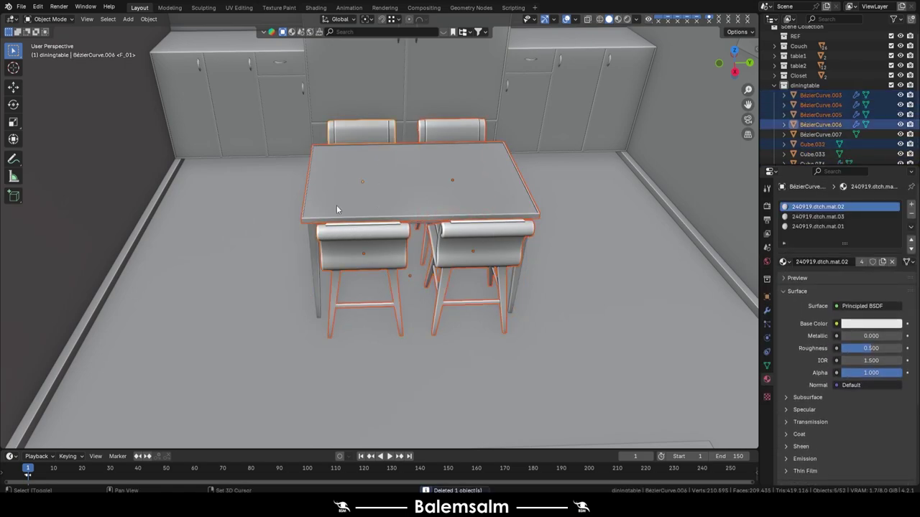
{"action": "key", "text": "KP_7"}
{"action": "scroll", "coordinate": [350, 198], "scroll_direction": "down", "scroll_amount": 6}
{"action": "key", "text": "shift+d"}
{"action": "key", "text": "y"}
{"action": "left_click", "coordinate": [397, 168]}
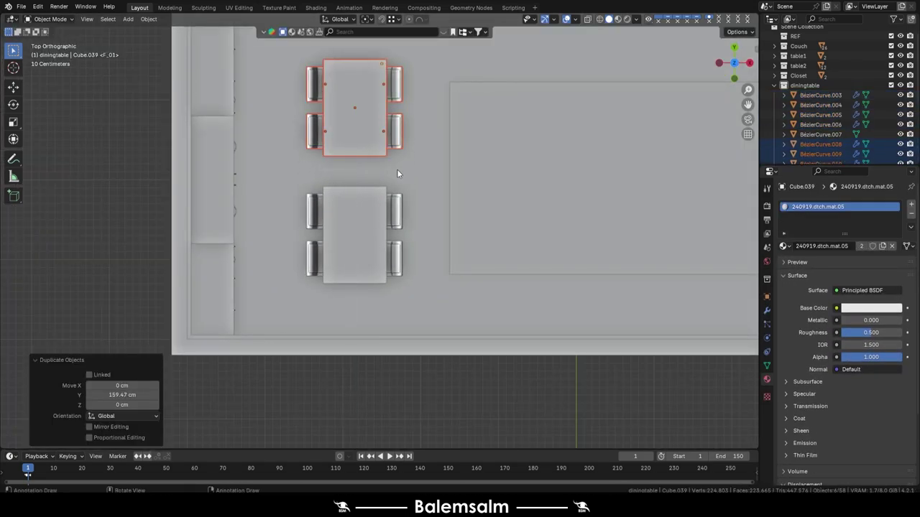
{"action": "key", "text": "KP_Decimal"}
{"action": "middle_click_drag", "start_coordinate": [397, 169], "coordinate": [274, 136]}
Step: Move both table sets together along the Y axis in top view
{"action": "left_click", "coordinate": [346, 131], "text": "shift"}
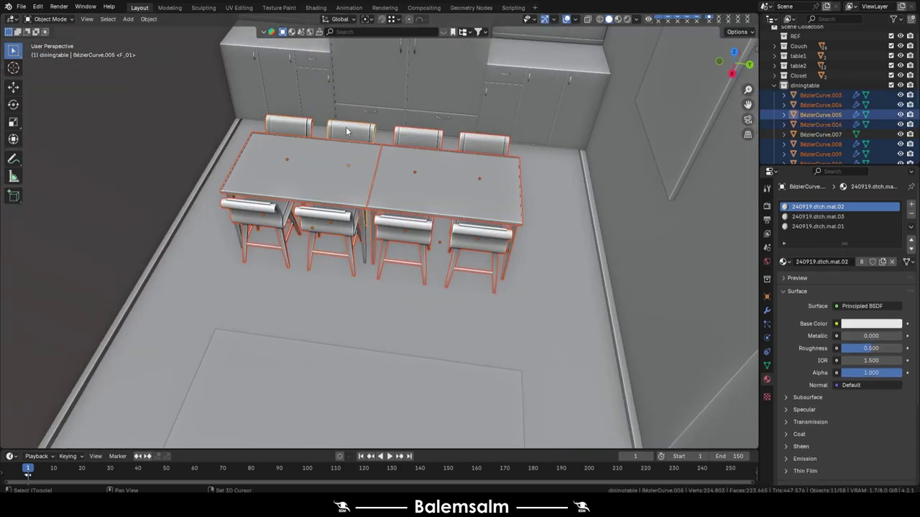
{"action": "key", "text": "KP_7"}
{"action": "key", "text": "g"}
{"action": "key", "text": "y"}
{"action": "left_click", "coordinate": [332, 186]}
Step: Align the second table top along Y and save the file
{"action": "scroll", "coordinate": [332, 186], "scroll_direction": "down", "scroll_amount": 4}
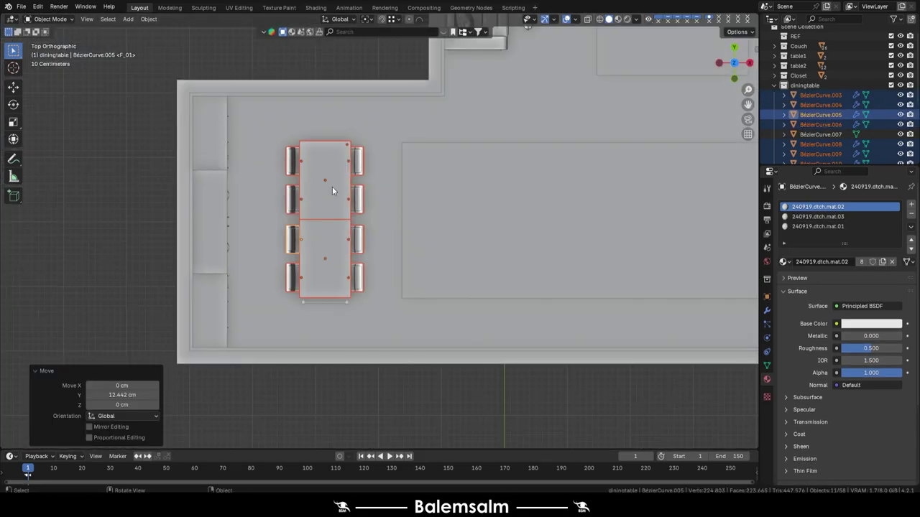
{"action": "middle_click_drag", "start_coordinate": [332, 190], "coordinate": [211, 201]}
{"action": "left_click", "coordinate": [230, 198]}
{"action": "key", "text": "KP_Decimal"}
{"action": "key", "text": "KP_7"}
{"action": "key", "text": "g"}
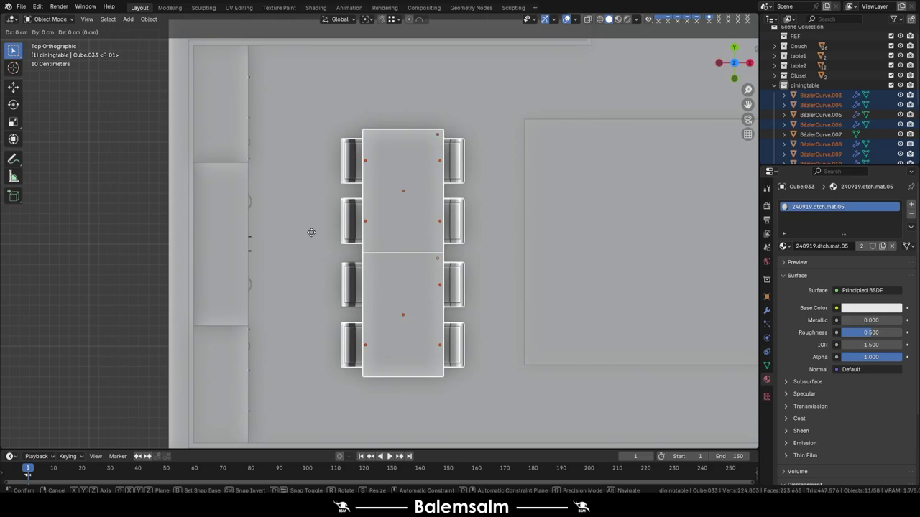
{"action": "key", "text": "y"}
{"action": "left_click", "coordinate": [363, 270]}
{"action": "scroll", "coordinate": [373, 260], "scroll_direction": "down", "scroll_amount": 4}
{"action": "mouse_move", "coordinate": [373, 260]}
{"action": "middle_mouse_down"}
{"action": "mouse_move", "coordinate": [321, 149]}
{"action": "mouse_move", "coordinate": [411, 167]}
{"action": "mouse_move", "coordinate": [408, 151]}
{"action": "middle_mouse_up"}
{"action": "key", "text": "ctrl+s"}
Step: Place a copy of the vase beside the couch from the top view
{"action": "scroll", "coordinate": [397, 157], "scroll_direction": "down", "scroll_amount": 3}
{"action": "scroll", "coordinate": [408, 151], "scroll_direction": "up", "scroll_amount": 5}
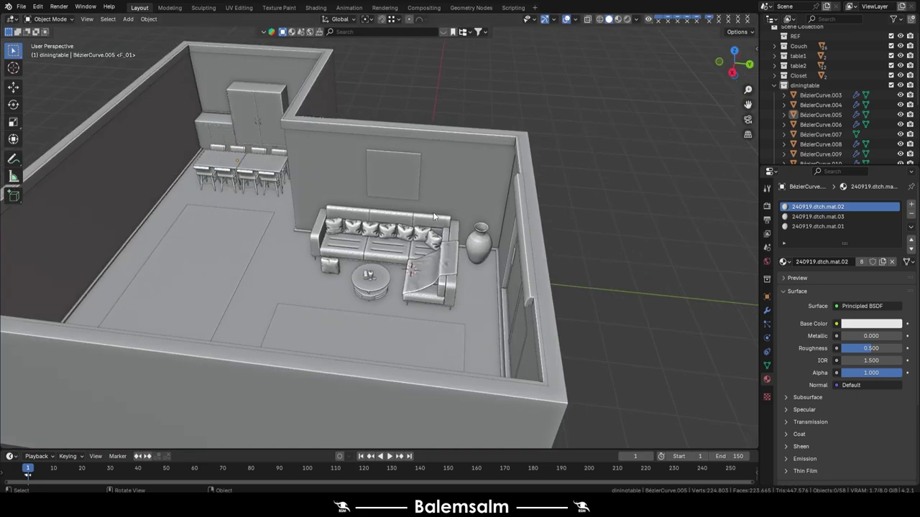
{"action": "left_click", "coordinate": [476, 300]}
{"action": "middle_click_drag", "start_coordinate": [476, 300], "coordinate": [415, 258]}
{"action": "key", "text": "grave"}
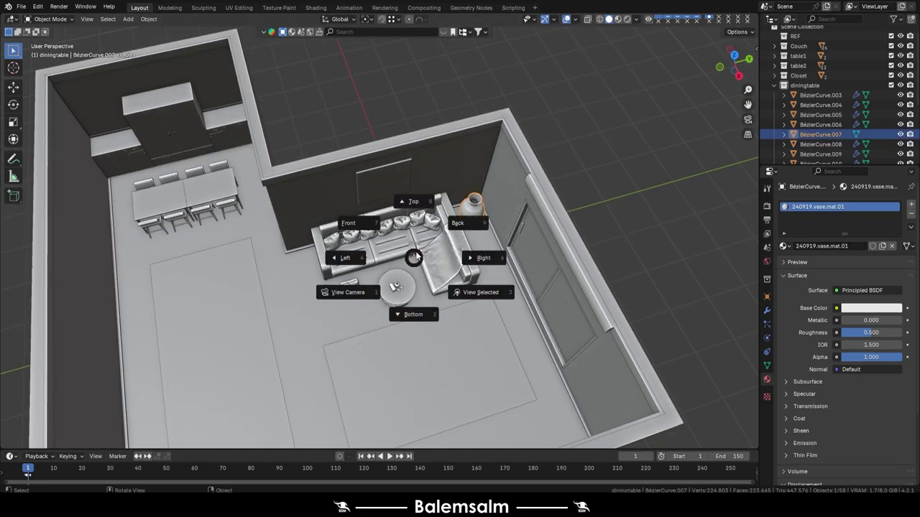
{"action": "left_click", "coordinate": [413, 203]}
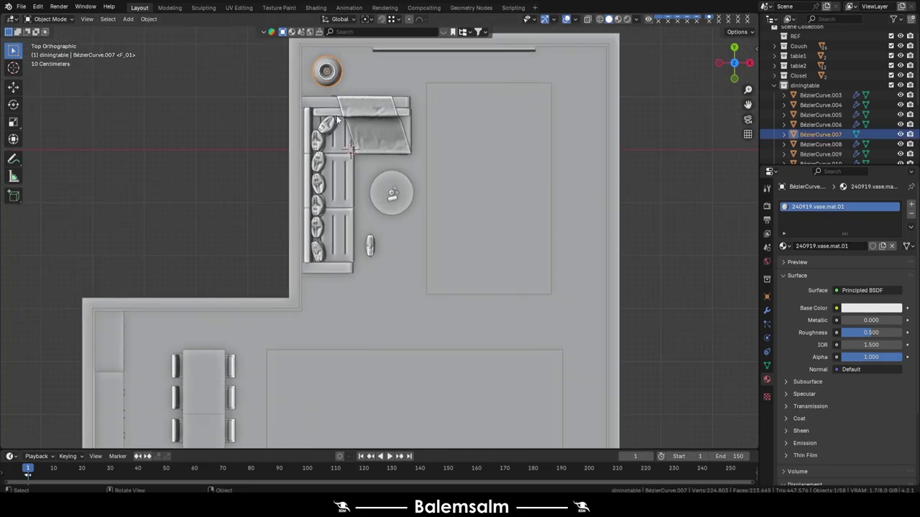
{"action": "left_click", "coordinate": [355, 313]}
{"action": "mouse_move", "coordinate": [351, 324]}
{"action": "middle_mouse_down"}
{"action": "mouse_move", "coordinate": [249, 193]}
{"action": "mouse_move", "coordinate": [424, 76]}
{"action": "mouse_move", "coordinate": [382, 132]}
{"action": "middle_mouse_up"}
Step: Delete the extra vase and view the room through the scene camera in Rendered shading
{"action": "left_click", "coordinate": [334, 280]}
{"action": "key", "text": "Delete"}
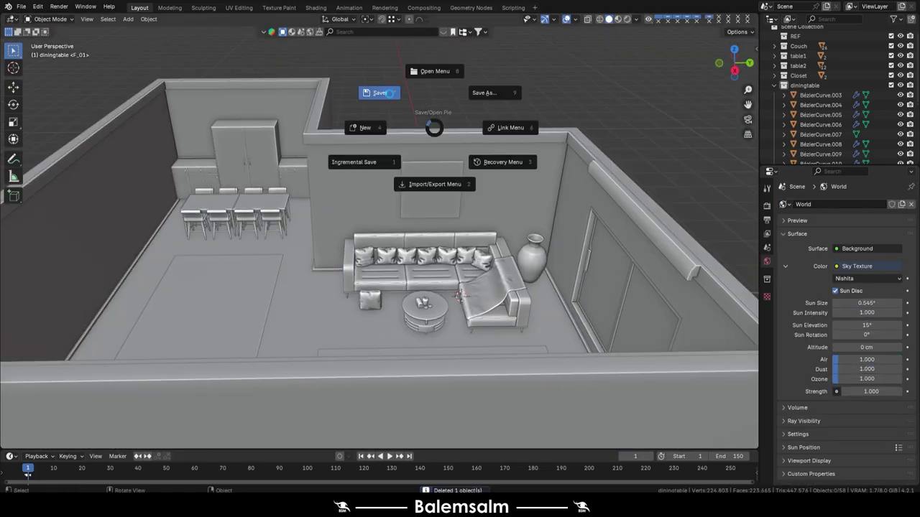
{"action": "key", "text": "KP_0"}
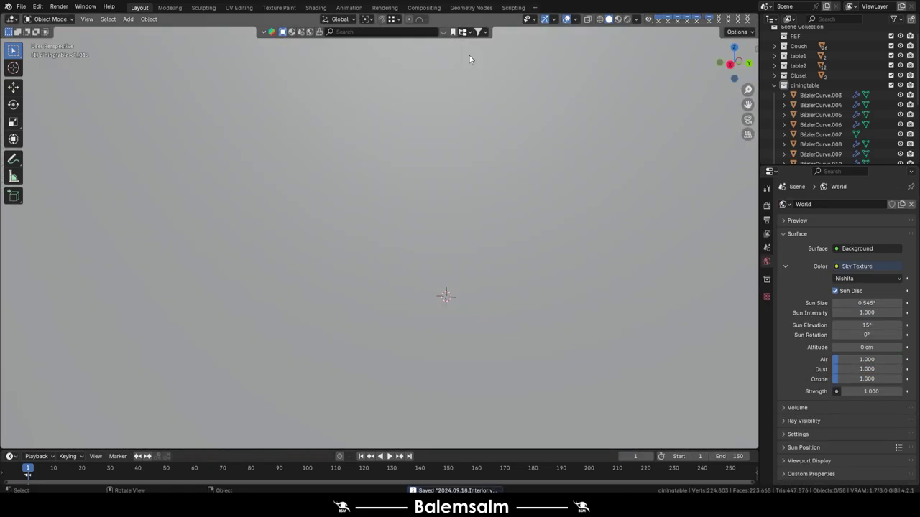
{"action": "left_click", "coordinate": [615, 19]}
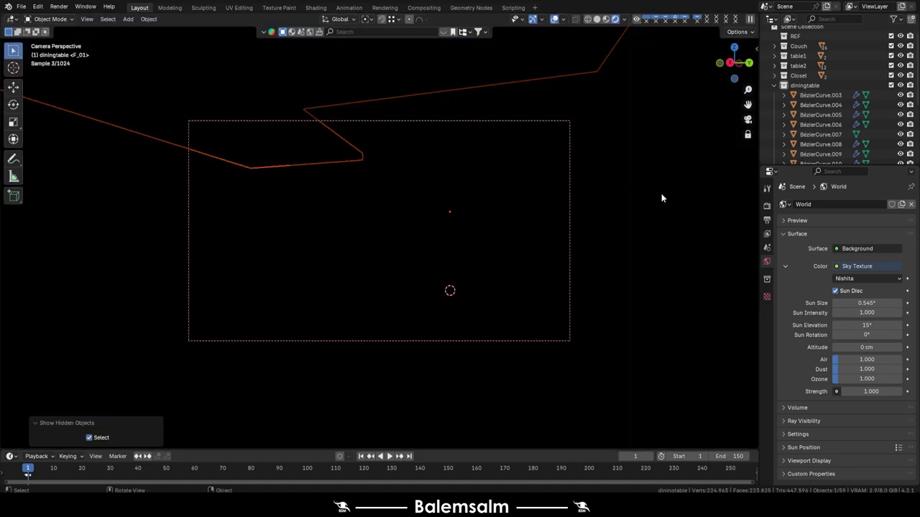
Step: Inspect the window frame and couch in the rendered camera view, then save
{"action": "left_click", "coordinate": [661, 194]}
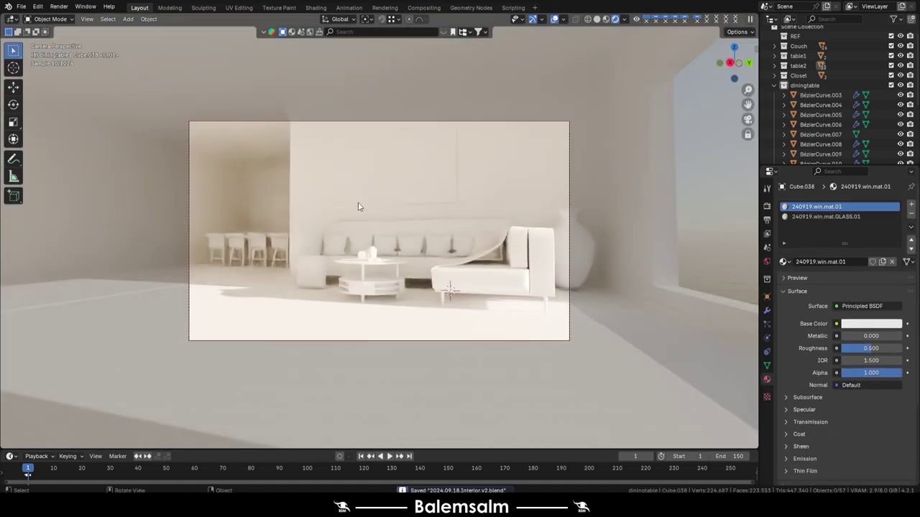
{"action": "mouse_move", "coordinate": [471, 110]}
{"action": "middle_mouse_down", "text": "shift"}
{"action": "mouse_move", "coordinate": [417, 227]}
{"action": "mouse_move", "coordinate": [413, 269]}
{"action": "mouse_move", "coordinate": [437, 277]}
{"action": "mouse_move", "coordinate": [442, 262]}
{"action": "mouse_move", "coordinate": [416, 255]}
{"action": "mouse_move", "coordinate": [405, 215]}
{"action": "middle_mouse_up", "text": "shift"}
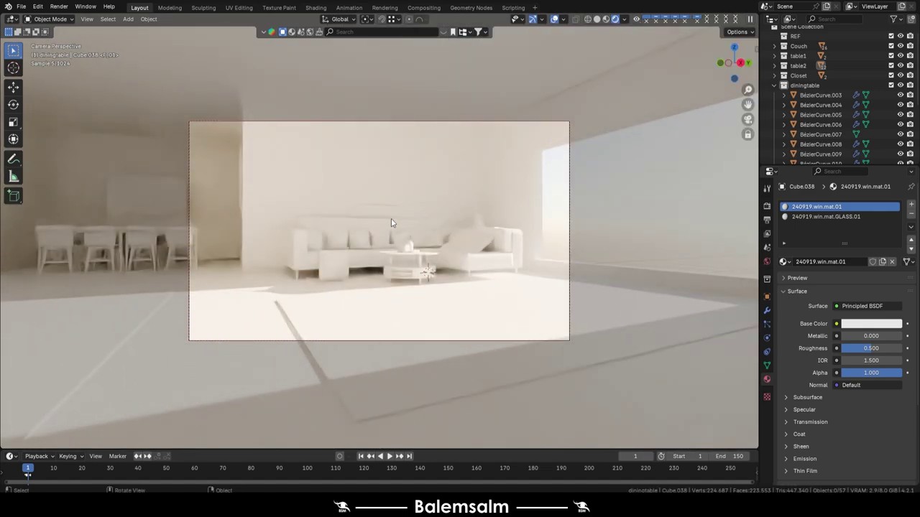
{"action": "left_click", "coordinate": [491, 267]}
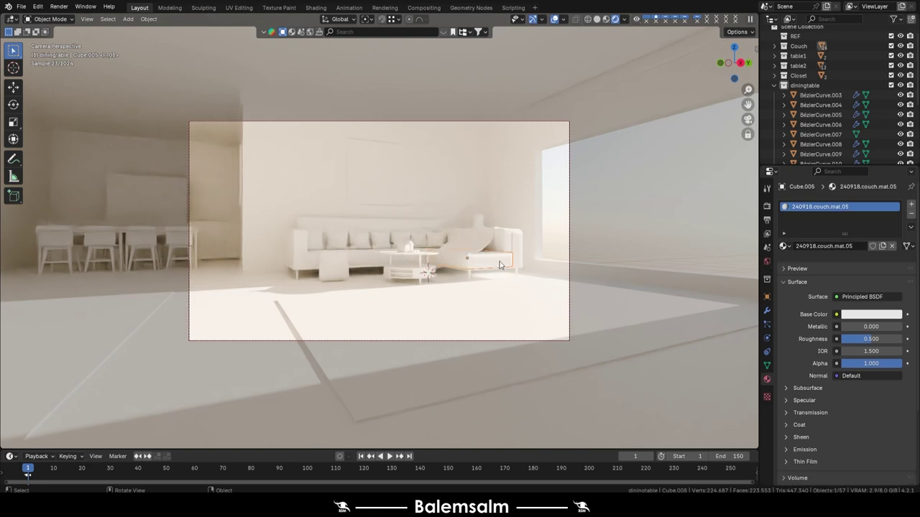
{"action": "mouse_move", "coordinate": [493, 267]}
{"action": "middle_mouse_down"}
{"action": "mouse_move", "coordinate": [400, 234]}
{"action": "mouse_move", "coordinate": [455, 255]}
{"action": "mouse_move", "coordinate": [439, 253]}
{"action": "middle_mouse_up"}
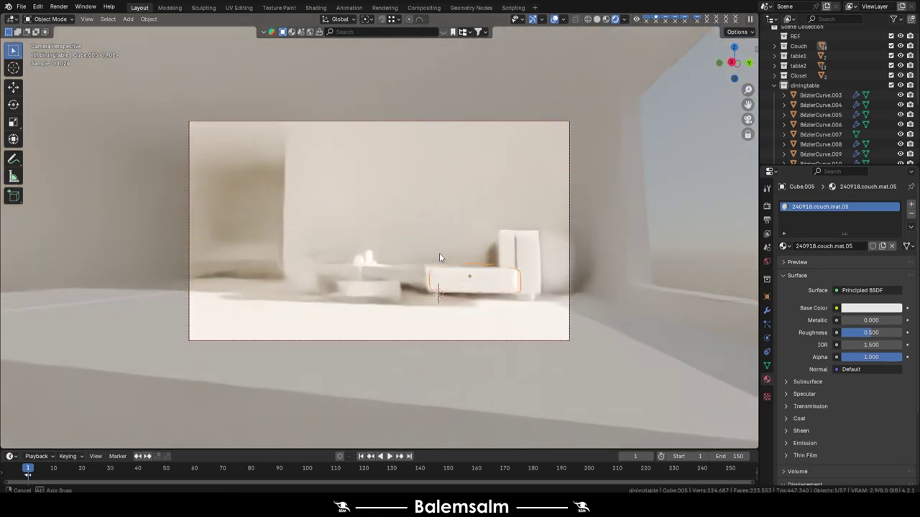
{"action": "key", "text": "ctrl+s"}
Step: Return to solid shading, toggle local view on the cushion and save the file
{"action": "left_click", "coordinate": [596, 19]}
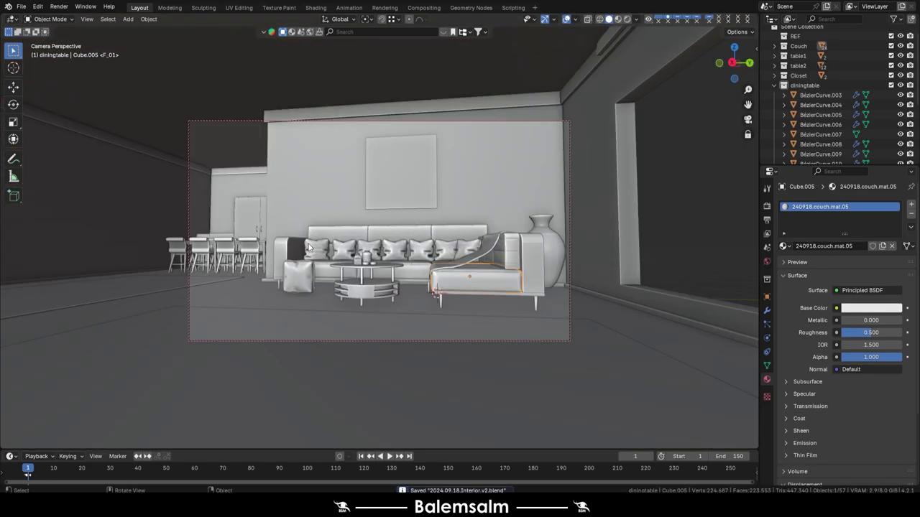
{"action": "key", "text": "KP_Divide"}
{"action": "key", "text": "KP_Divide"}
{"action": "key", "text": "KP_Divide"}
{"action": "key", "text": "KP_Divide"}
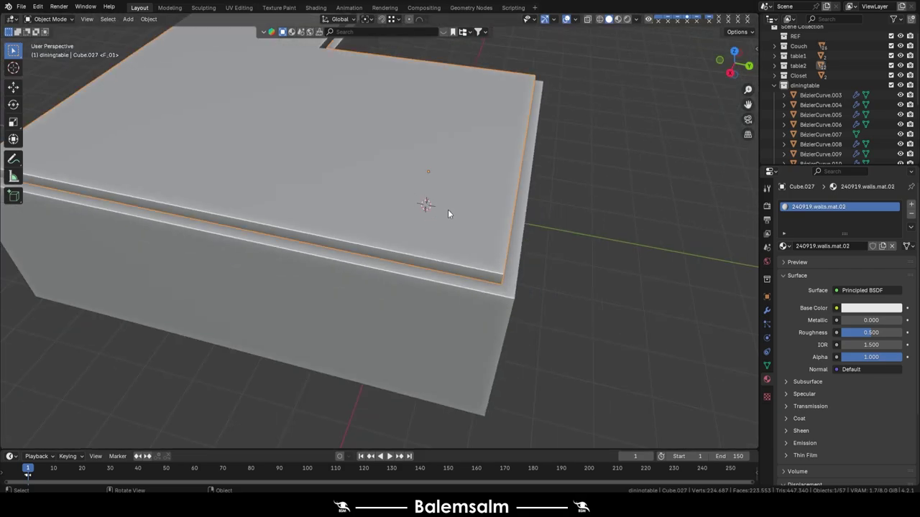
{"action": "scroll", "coordinate": [447, 209], "scroll_direction": "down", "scroll_amount": 5}
{"action": "key", "text": "ctrl+s"}
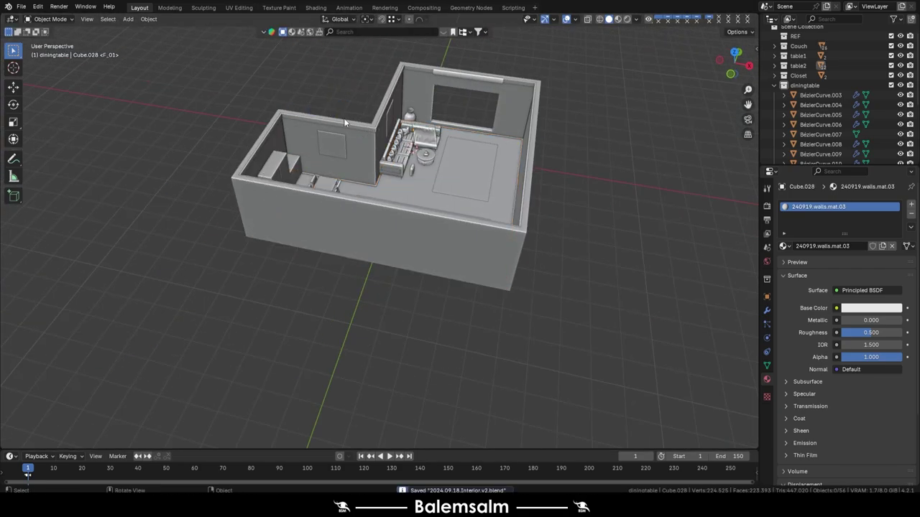
{"action": "scroll", "coordinate": [368, 128], "scroll_direction": "up", "scroll_amount": 3}
Step: Add a cylinder and scale it down to a small disc in top view
{"action": "middle_click_drag", "start_coordinate": [368, 128], "coordinate": [347, 157]}
{"action": "scroll", "coordinate": [348, 157], "scroll_direction": "up", "scroll_amount": 3}
{"action": "key", "text": "shift+a"}
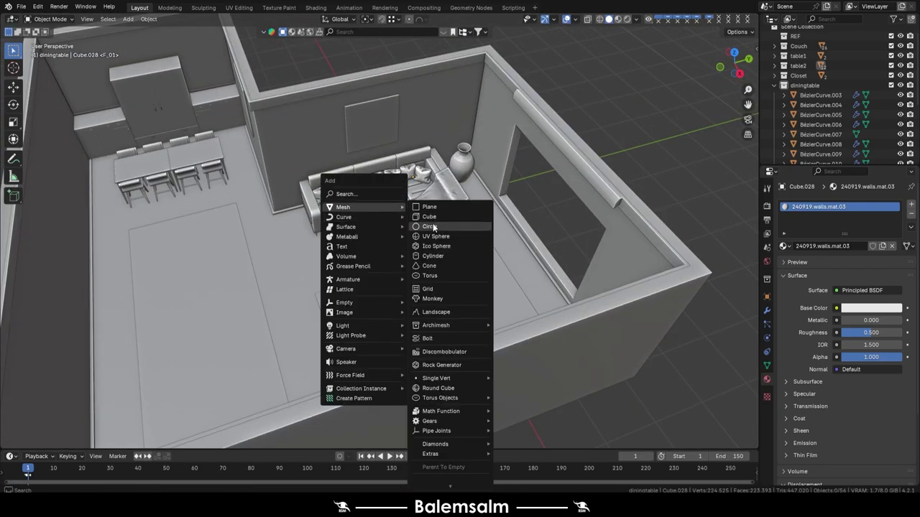
{"action": "left_click", "coordinate": [434, 258]}
{"action": "left_click", "coordinate": [140, 324]}
{"action": "key", "text": "KP_7"}
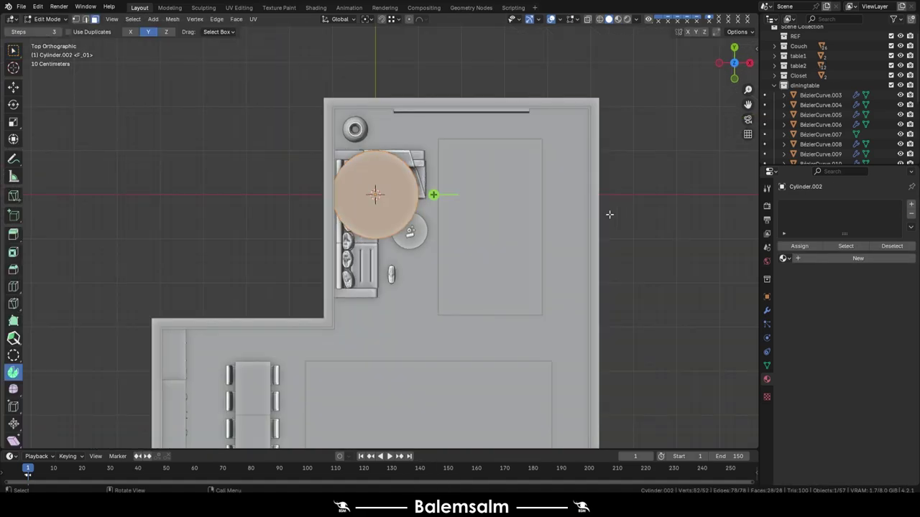
{"action": "key", "text": "s"}
{"action": "left_click", "coordinate": [435, 195]}
Step: Raise the small cylinder along Z up to ceiling height
{"action": "key", "text": "KP_Decimal"}
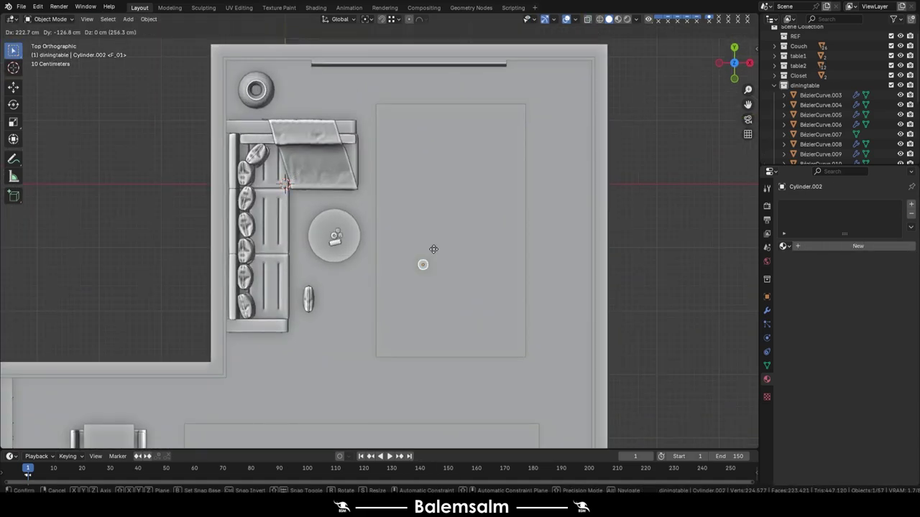
{"action": "key", "text": "g"}
{"action": "key", "text": "z"}
{"action": "left_click", "coordinate": [489, 150]}
{"action": "mouse_move", "coordinate": [489, 150]}
{"action": "middle_mouse_down"}
{"action": "mouse_move", "coordinate": [383, 146]}
{"action": "mouse_move", "coordinate": [418, 250]}
{"action": "mouse_move", "coordinate": [395, 263]}
{"action": "middle_mouse_up"}
{"action": "scroll", "coordinate": [409, 274], "scroll_direction": "up", "scroll_amount": 5}
Step: Shrink the cylinder's bottom face and extrude it downward
{"action": "key", "text": "Tab"}
{"action": "key", "text": "alt+a"}
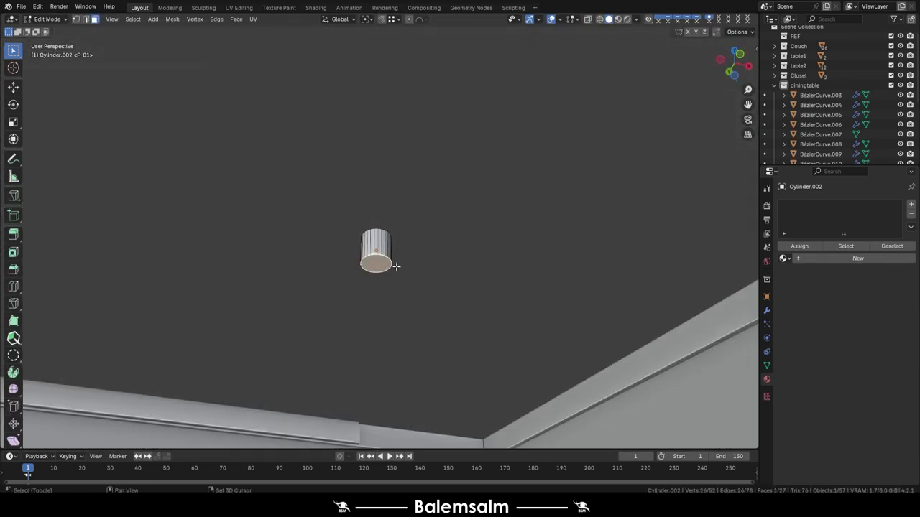
{"action": "left_click", "coordinate": [392, 262]}
{"action": "scroll", "coordinate": [394, 263], "scroll_direction": "up", "scroll_amount": 3}
{"action": "key", "text": "s"}
{"action": "left_click", "coordinate": [429, 254]}
{"action": "key", "text": "e"}
{"action": "scroll", "coordinate": [429, 260], "scroll_direction": "up", "scroll_amount": 2}
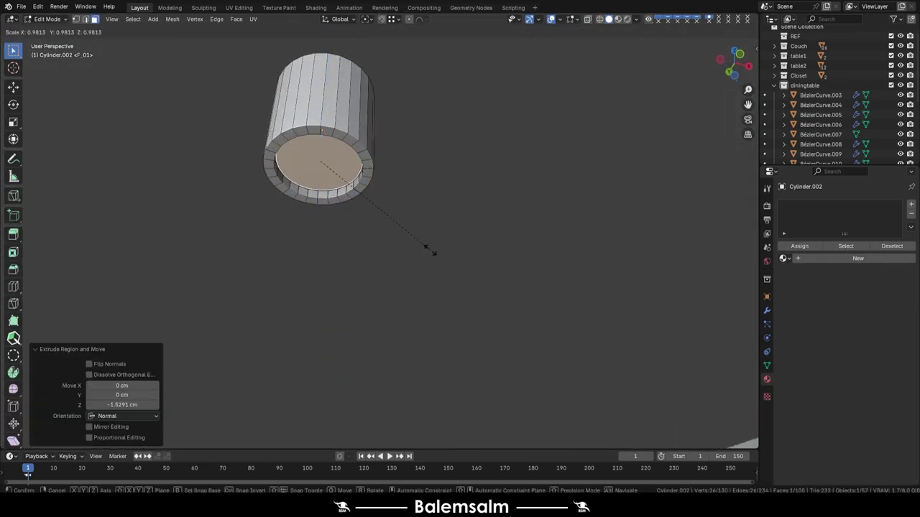
{"action": "left_click", "coordinate": [392, 209]}
Step: Extrude the bottom face again and pull it down along Z into a long stem
{"action": "key", "text": "e"}
{"action": "scroll", "coordinate": [391, 208], "scroll_direction": "down", "scroll_amount": 5}
{"action": "left_click", "coordinate": [242, 281]}
{"action": "mouse_move", "coordinate": [242, 281]}
{"action": "middle_mouse_down"}
{"action": "mouse_move", "coordinate": [375, 151]}
{"action": "mouse_move", "coordinate": [390, 222]}
{"action": "middle_mouse_up"}
{"action": "key", "text": "g"}
{"action": "key", "text": "z"}
{"action": "left_click", "coordinate": [390, 222]}
{"action": "scroll", "coordinate": [427, 177], "scroll_direction": "up", "scroll_amount": 4}
{"action": "mouse_move", "coordinate": [427, 176]}
{"action": "middle_mouse_down"}
{"action": "mouse_move", "coordinate": [439, 135]}
{"action": "mouse_move", "coordinate": [393, 198]}
{"action": "middle_mouse_up"}
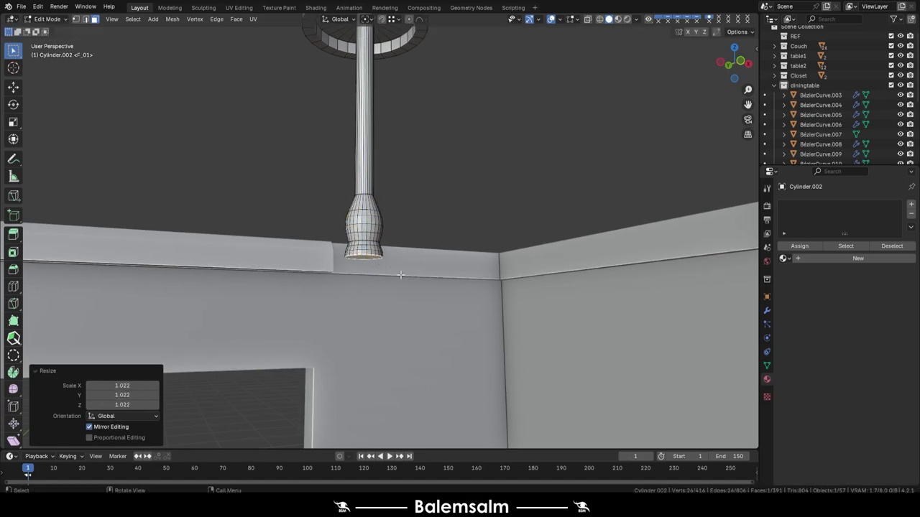
Step: Extrude and taper the stem's end section, checking it in see-through view
{"action": "key", "text": "e"}
{"action": "key", "text": "s"}
{"action": "left_click", "coordinate": [390, 240]}
{"action": "mouse_move", "coordinate": [390, 240]}
{"action": "middle_mouse_down"}
{"action": "mouse_move", "coordinate": [390, 177]}
{"action": "mouse_move", "coordinate": [361, 196]}
{"action": "middle_mouse_up"}
{"action": "key", "text": "s"}
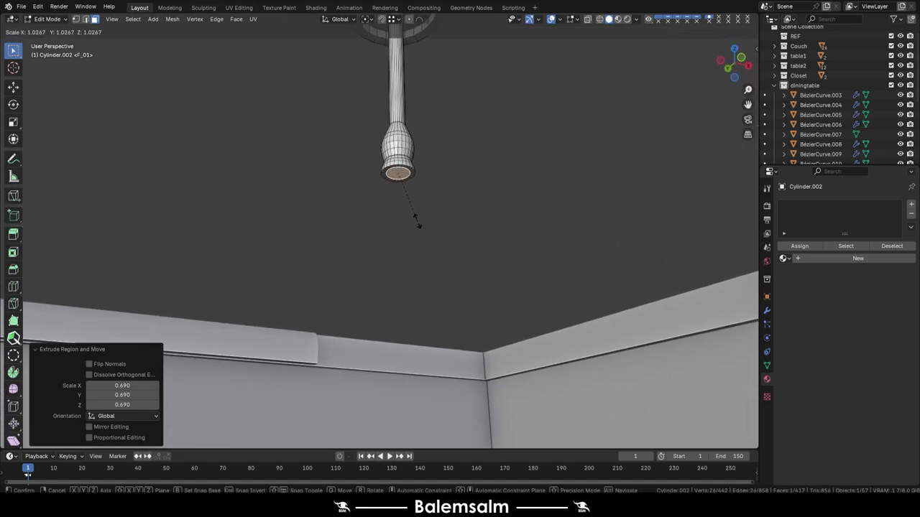
{"action": "left_click", "coordinate": [415, 207]}
{"action": "key", "text": "alt+z"}
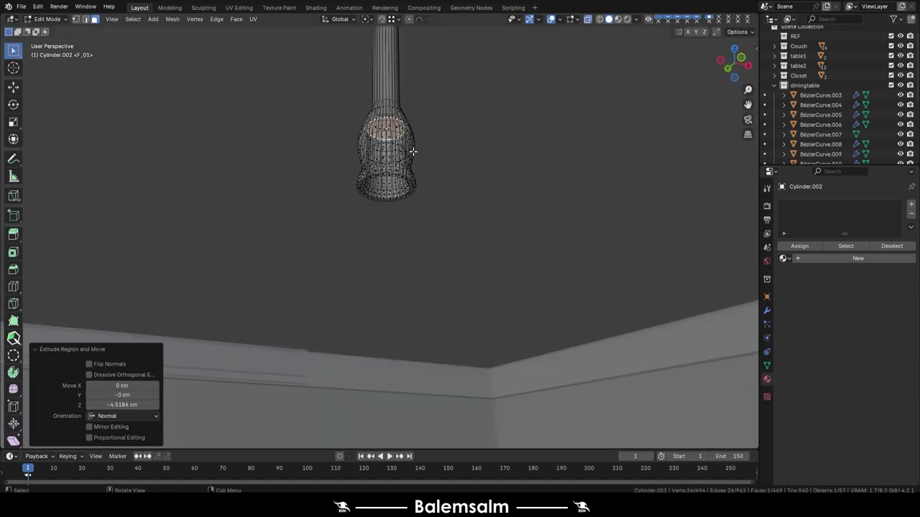
{"action": "key", "text": "alt+z"}
{"action": "middle_click_drag", "start_coordinate": [417, 174], "coordinate": [437, 137]}
{"action": "scroll", "coordinate": [408, 172], "scroll_direction": "up", "scroll_amount": 4}
Step: Select the stem's rim edge loop and enlarge it as a separate ring
{"action": "key", "text": "2"}
{"action": "left_click", "coordinate": [408, 166], "text": "alt"}
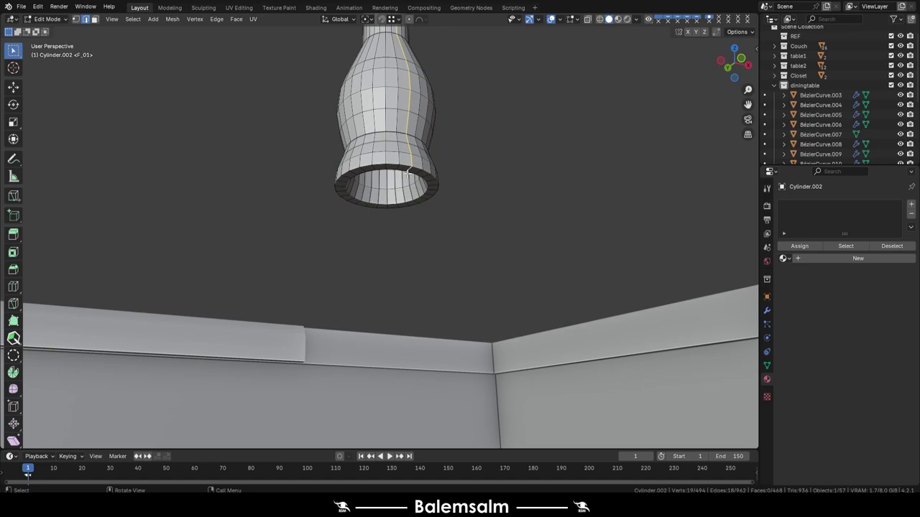
{"action": "key", "text": "Escape"}
{"action": "key", "text": "Tab"}
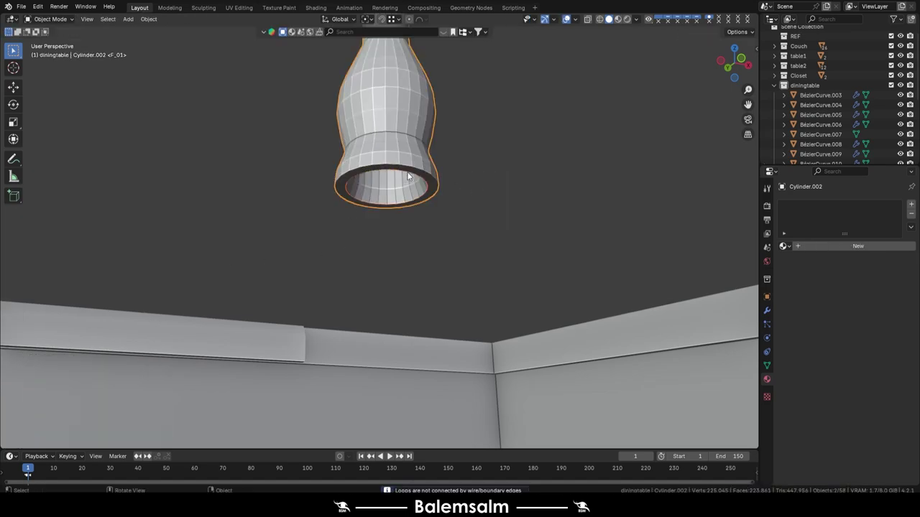
{"action": "key", "text": "Tab"}
{"action": "key", "text": "s"}
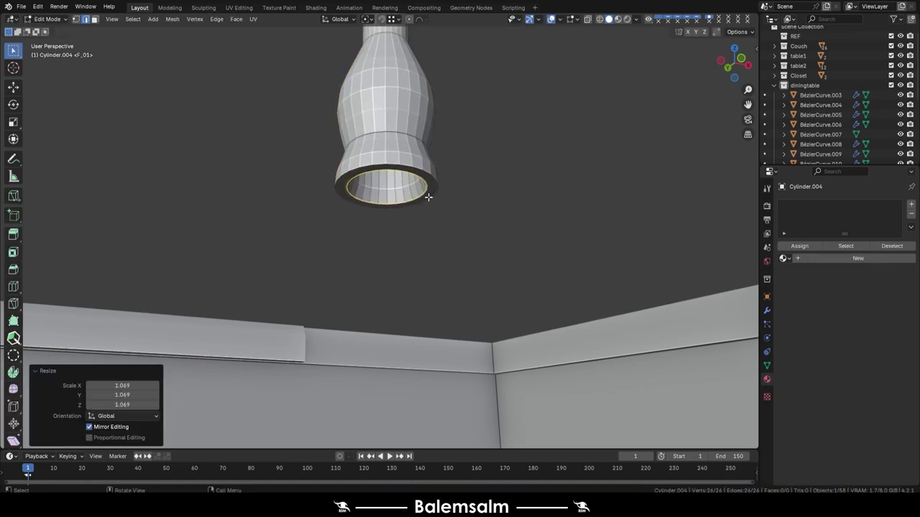
{"action": "mouse_move", "coordinate": [426, 227]}
{"action": "middle_mouse_down"}
{"action": "mouse_move", "coordinate": [438, 225]}
{"action": "mouse_move", "coordinate": [414, 194]}
{"action": "middle_mouse_up"}
{"action": "left_click", "coordinate": [462, 216]}
Step: Extrude the ring straight down along Z and grid-fill the bottom opening
{"action": "key", "text": "e"}
{"action": "key", "text": "z"}
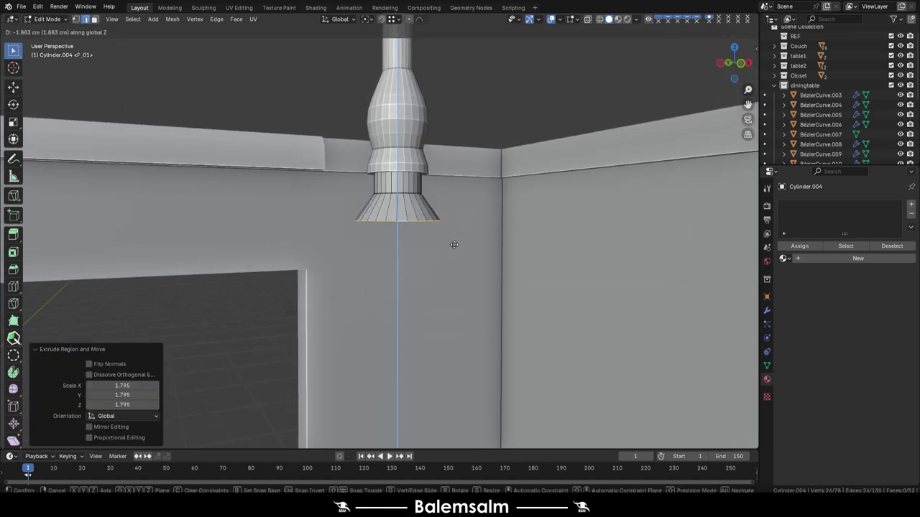
{"action": "left_click", "coordinate": [451, 284]}
{"action": "mouse_move", "coordinate": [451, 283]}
{"action": "middle_mouse_down"}
{"action": "mouse_move", "coordinate": [455, 259]}
{"action": "mouse_move", "coordinate": [361, 154]}
{"action": "mouse_move", "coordinate": [388, 218]}
{"action": "mouse_move", "coordinate": [381, 215]}
{"action": "mouse_move", "coordinate": [414, 191]}
{"action": "mouse_move", "coordinate": [386, 242]}
{"action": "middle_mouse_up"}
{"action": "key", "text": "e"}
{"action": "key", "text": "g"}
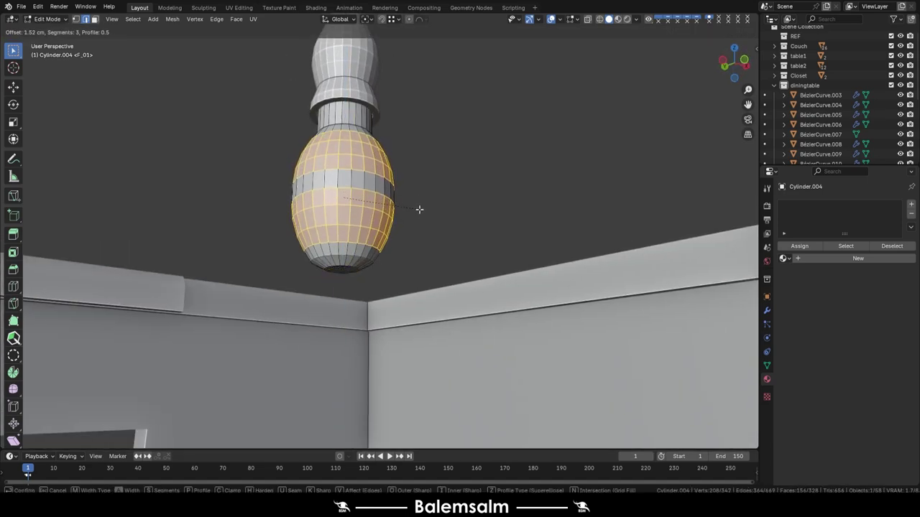
Step: Bevel the bottom faces to round the bulb into an egg shape
{"action": "left_click", "coordinate": [420, 209]}
{"action": "left_click", "coordinate": [366, 260], "text": "alt"}
{"action": "key", "text": "ctrl+b"}
{"action": "left_click", "coordinate": [404, 259]}
{"action": "key", "text": "Tab"}
{"action": "scroll", "coordinate": [405, 195], "scroll_direction": "down", "scroll_amount": 3}
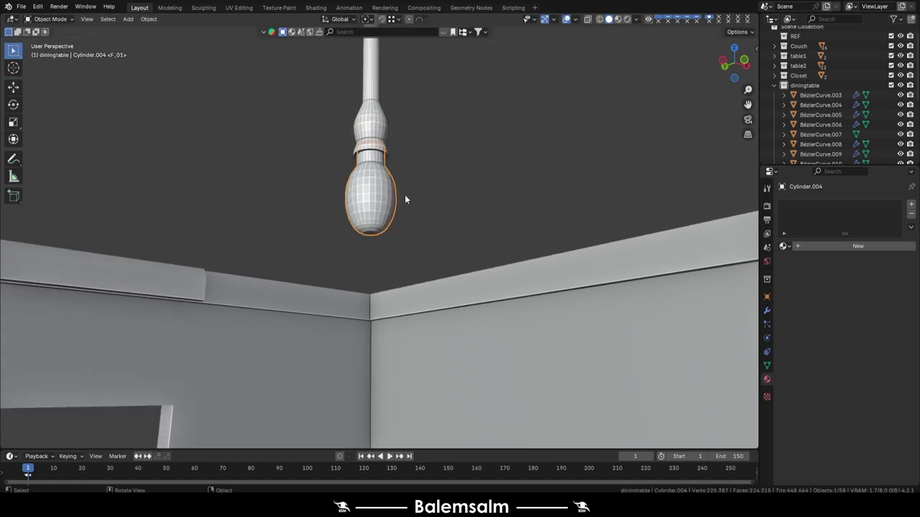
{"action": "middle_click_drag", "start_coordinate": [405, 195], "coordinate": [358, 175]}
{"action": "left_click", "coordinate": [351, 262]}
Step: Lower a vertical edge loop on the stem by about 2.78 cm
{"action": "key", "text": "Tab"}
{"action": "scroll", "coordinate": [355, 174], "scroll_direction": "up", "scroll_amount": 2}
{"action": "left_click", "coordinate": [354, 174], "text": "alt"}
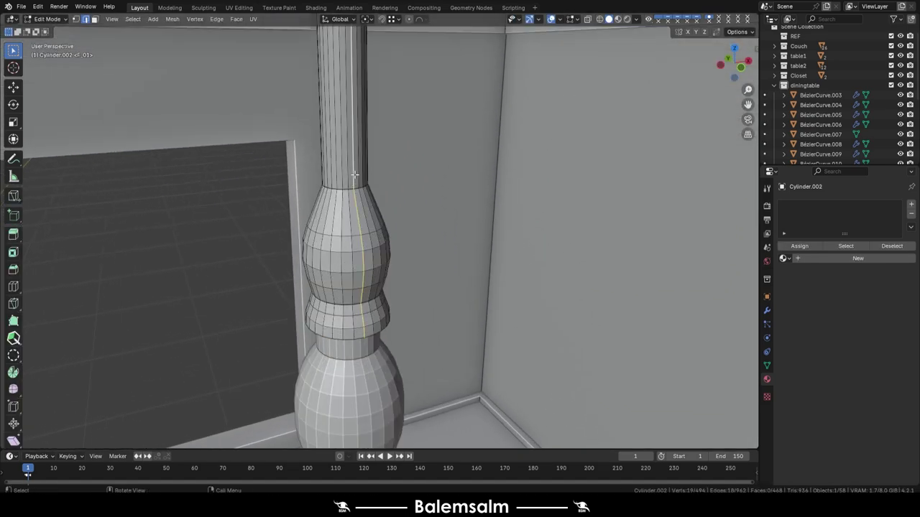
{"action": "left_click", "coordinate": [347, 263]}
{"action": "key", "text": "g"}
{"action": "key", "text": "z"}
{"action": "left_click", "coordinate": [353, 137]}
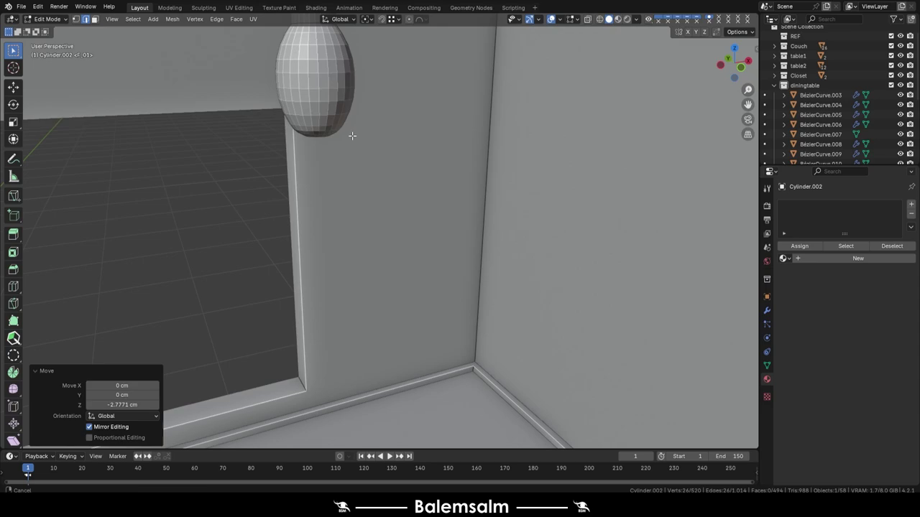
Step: Widen the Cylinder.005 ring and drop it along Z into a cone-shaped shade
{"action": "key", "text": "Tab"}
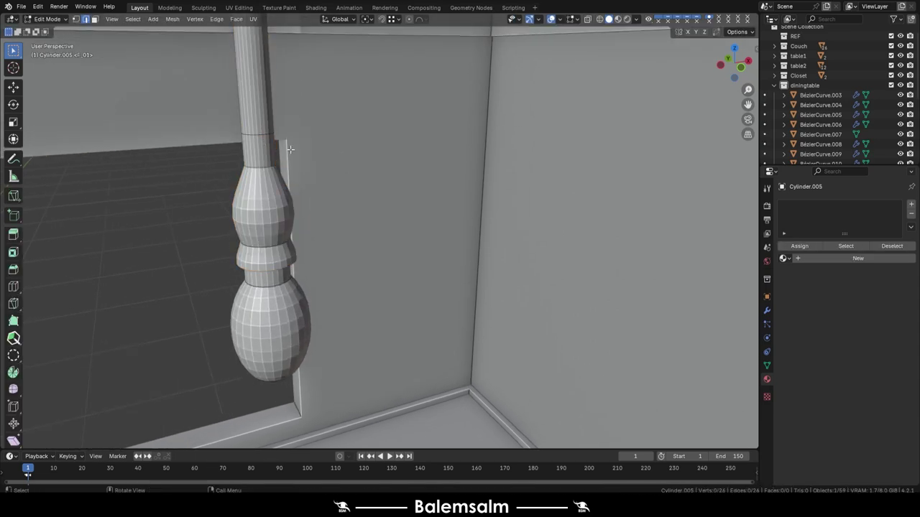
{"action": "scroll", "coordinate": [314, 154], "scroll_direction": "down", "scroll_amount": 3}
{"action": "scroll", "coordinate": [316, 185], "scroll_direction": "down", "scroll_amount": 2}
{"action": "scroll", "coordinate": [316, 185], "scroll_direction": "up", "scroll_amount": 2}
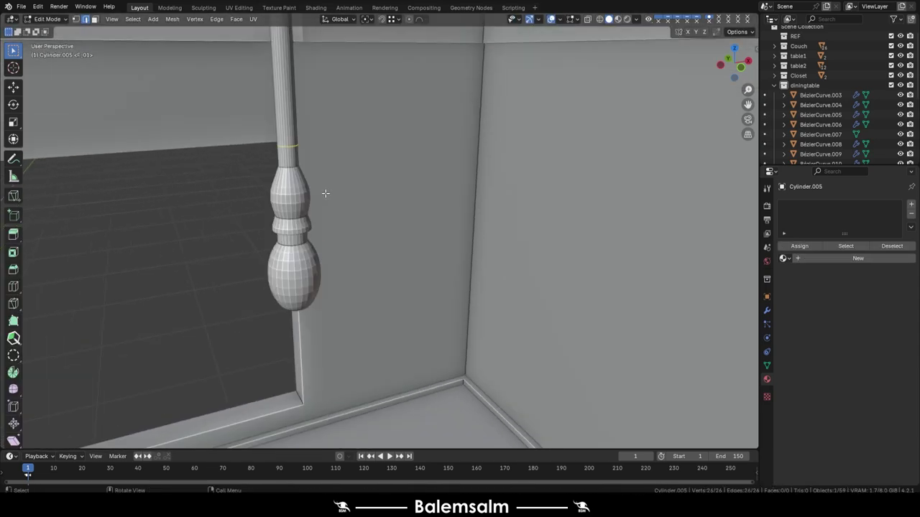
{"action": "left_click", "coordinate": [556, 188]}
{"action": "middle_click_drag", "start_coordinate": [357, 129], "coordinate": [342, 153]}
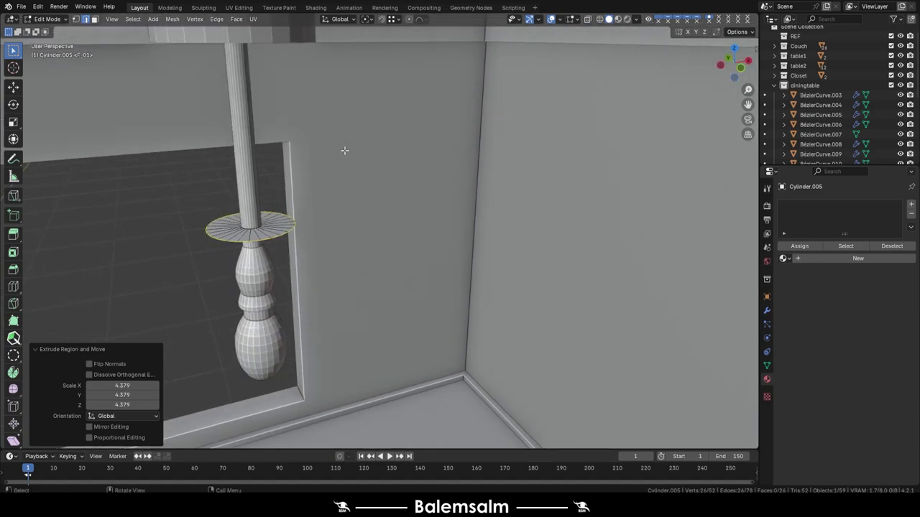
{"action": "key", "text": "g"}
{"action": "key", "text": "z"}
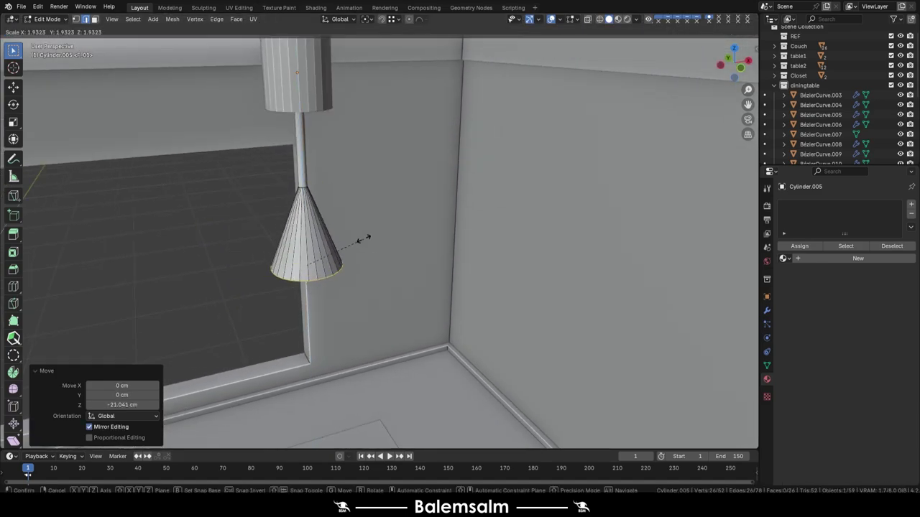
{"action": "left_click", "coordinate": [365, 238]}
{"action": "mouse_move", "coordinate": [364, 238]}
{"action": "middle_mouse_down"}
{"action": "mouse_move", "coordinate": [371, 144]}
{"action": "mouse_move", "coordinate": [345, 215]}
{"action": "middle_mouse_up"}
Step: Give the cone wall thickness and push its top rim outward with Alt+S
{"action": "left_click", "coordinate": [375, 168]}
{"action": "key", "text": "e"}
{"action": "key", "text": "alt+s"}
{"action": "left_click", "coordinate": [334, 205], "text": "alt"}
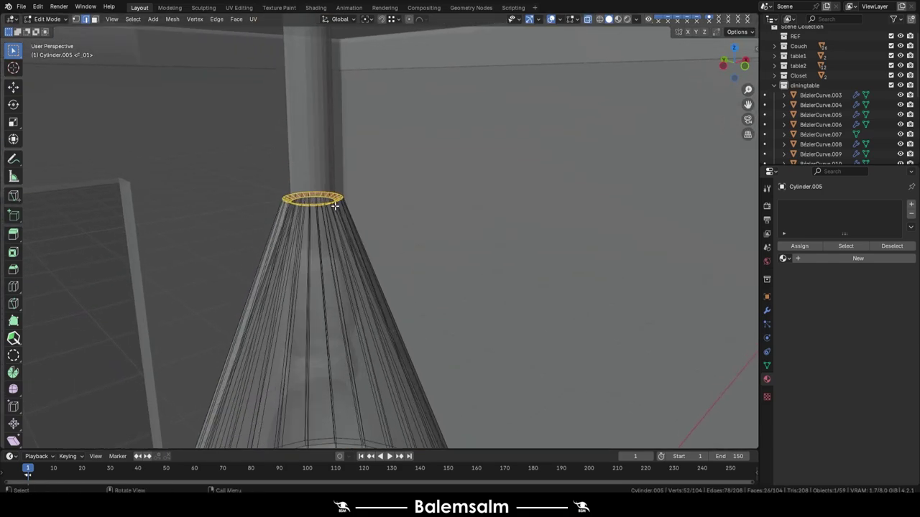
{"action": "scroll", "coordinate": [334, 206], "scroll_direction": "up", "scroll_amount": 3}
{"action": "key", "text": "alt+z"}
{"action": "key", "text": "e"}
{"action": "key", "text": "Escape"}
{"action": "key", "text": "alt+s"}
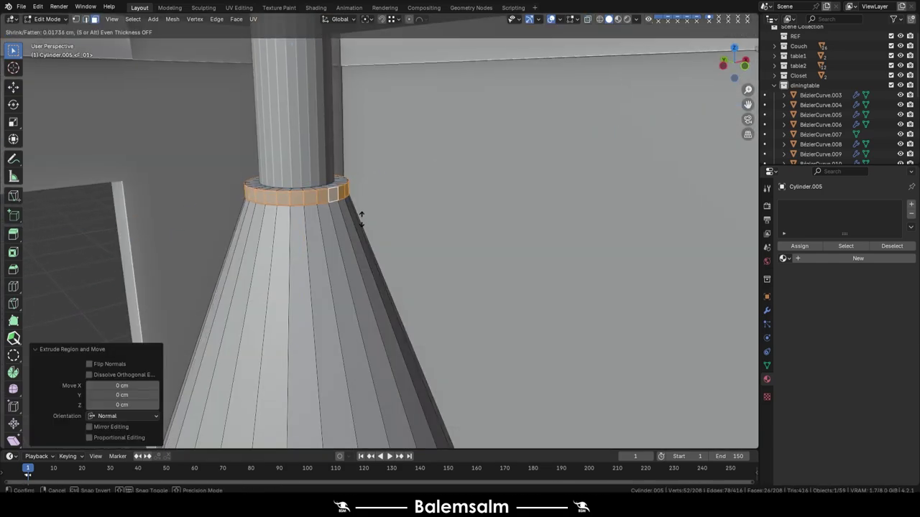
{"action": "left_click", "coordinate": [361, 218]}
{"action": "key", "text": "Tab"}
{"action": "middle_click_drag", "start_coordinate": [361, 217], "coordinate": [340, 126]}
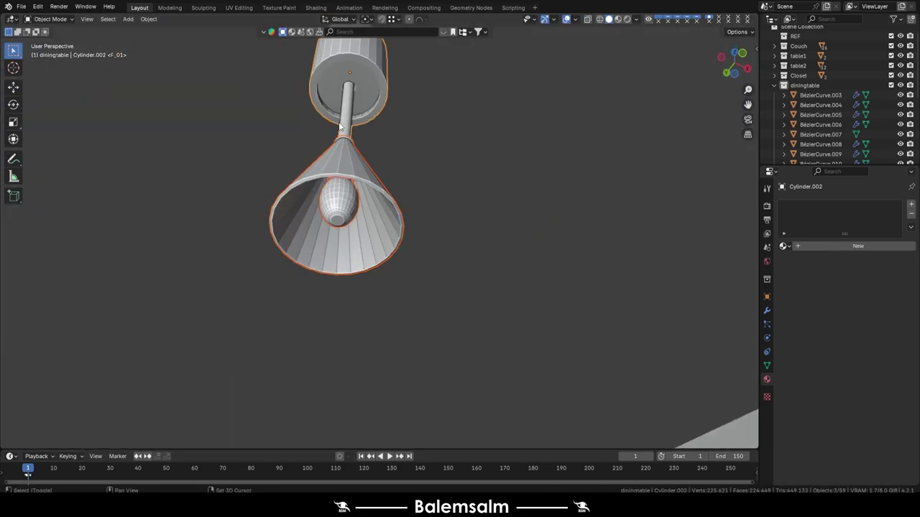
{"action": "left_click", "coordinate": [391, 75]}
{"action": "key", "text": "Tab"}
Step: Shrink the canopy's underside loop to 0.713 and move it along Z to recess it
{"action": "key", "text": "KP_Decimal"}
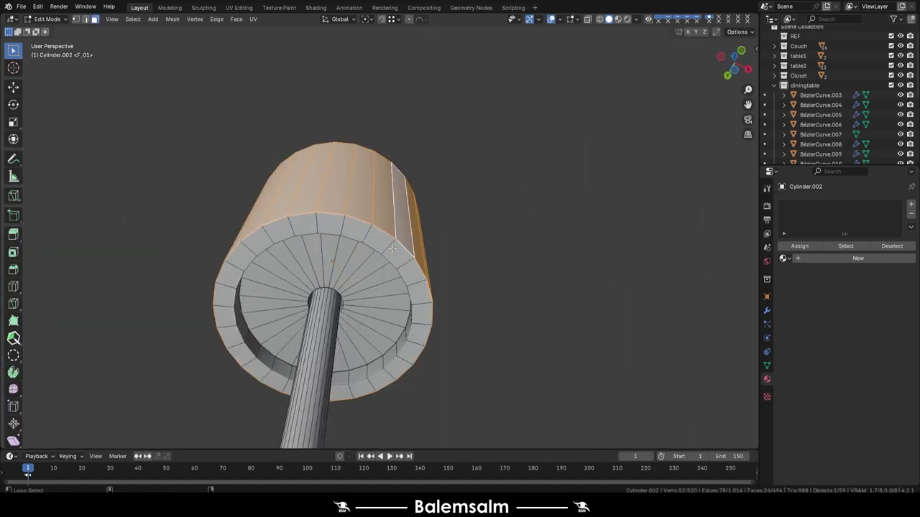
{"action": "left_click", "coordinate": [247, 334], "text": "alt"}
{"action": "key", "text": "s"}
{"action": "left_click", "coordinate": [425, 255]}
{"action": "key", "text": "alt+z"}
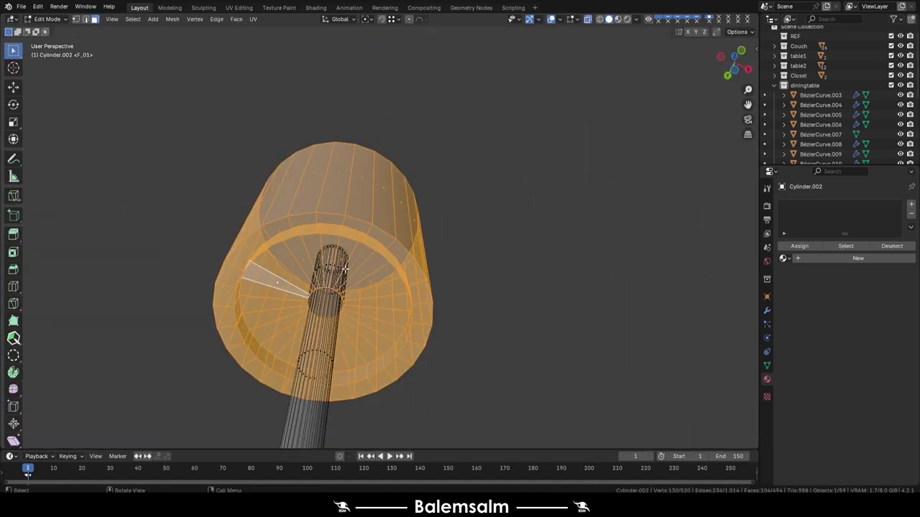
{"action": "key", "text": "alt+z"}
{"action": "middle_click_drag", "start_coordinate": [425, 254], "coordinate": [402, 257]}
{"action": "key", "text": "g"}
{"action": "key", "text": "z"}
{"action": "left_click", "coordinate": [431, 261]}
{"action": "key", "text": "g"}
{"action": "key", "text": "z"}
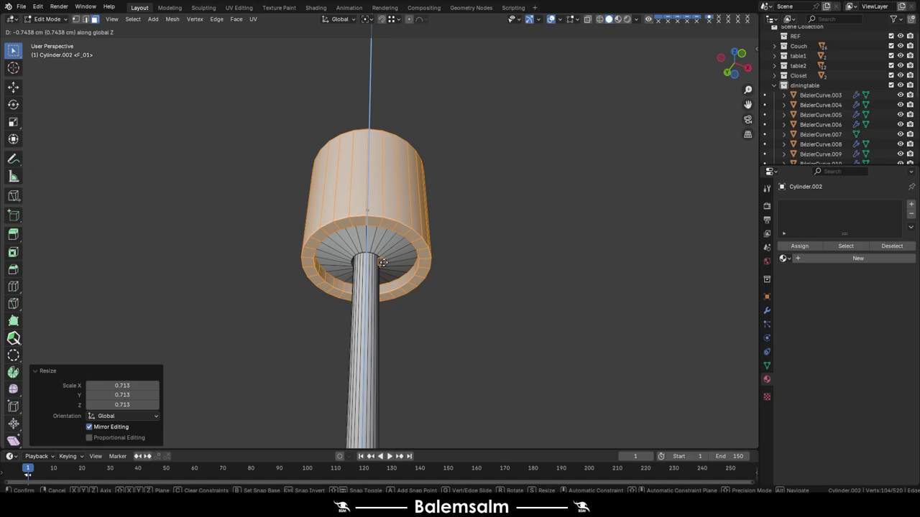
{"action": "left_click", "coordinate": [341, 279]}
Step: In front view, move the bulb vertically up into the shade
{"action": "key", "text": "KP_1"}
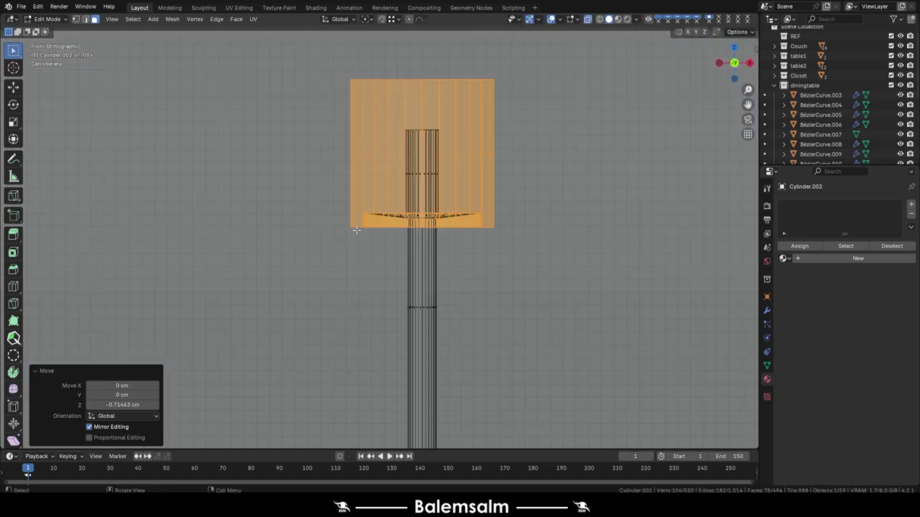
{"action": "scroll", "coordinate": [440, 189], "scroll_direction": "up", "scroll_amount": 3}
{"action": "scroll", "coordinate": [440, 189], "scroll_direction": "up", "scroll_amount": 3}
{"action": "key", "text": "Tab"}
{"action": "scroll", "coordinate": [440, 189], "scroll_direction": "down", "scroll_amount": 5}
{"action": "middle_click_drag", "start_coordinate": [449, 214], "coordinate": [362, 157]}
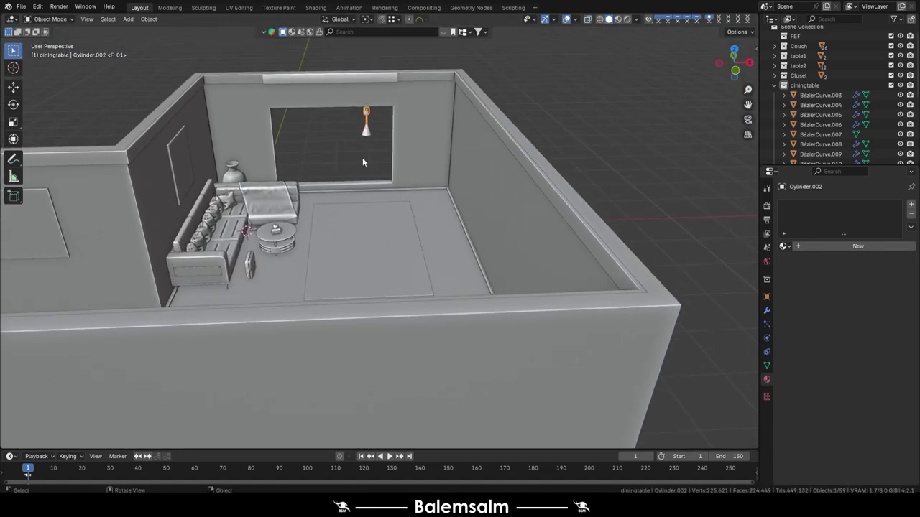
{"action": "scroll", "coordinate": [362, 157], "scroll_direction": "up", "scroll_amount": 5}
{"action": "middle_click_drag", "start_coordinate": [371, 115], "coordinate": [320, 225]}
{"action": "left_click", "coordinate": [321, 225]}
{"action": "left_click", "coordinate": [311, 185], "text": "shift"}
{"action": "key", "text": "KP_1"}
{"action": "scroll", "coordinate": [311, 185], "scroll_direction": "down", "scroll_amount": 3}
{"action": "key", "text": "g"}
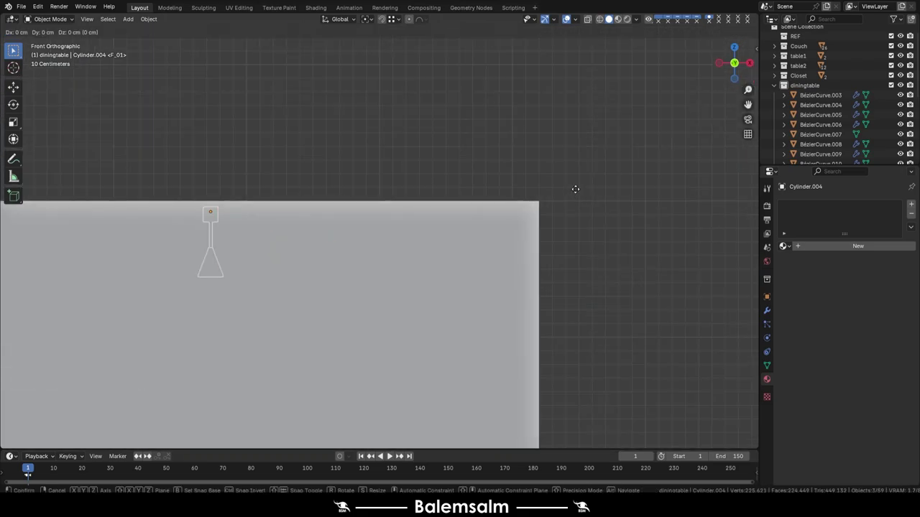
{"action": "scroll", "coordinate": [208, 186], "scroll_direction": "up", "scroll_amount": 10}
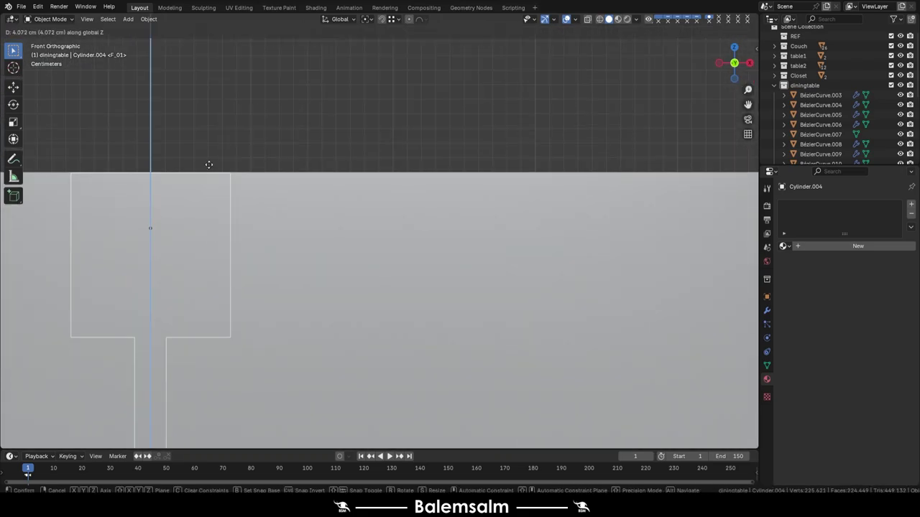
{"action": "left_click", "coordinate": [209, 165]}
Step: Orbit around the room to check the hanging lamp from below
{"action": "middle_click_drag", "start_coordinate": [208, 165], "coordinate": [288, 312]}
{"action": "scroll", "coordinate": [391, 213], "scroll_direction": "down", "scroll_amount": 10}
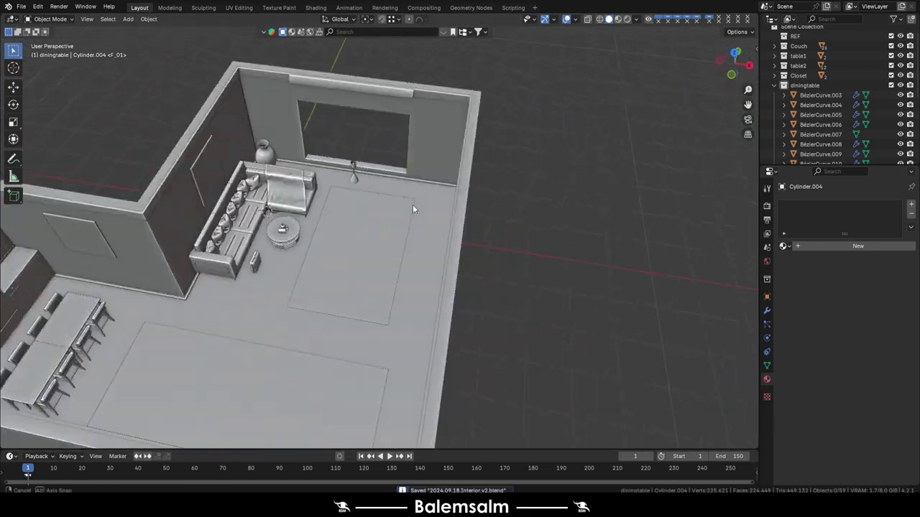
{"action": "middle_click_drag", "start_coordinate": [413, 208], "coordinate": [213, 216]}
{"action": "scroll", "coordinate": [362, 172], "scroll_direction": "up", "scroll_amount": 5}
{"action": "mouse_move", "coordinate": [362, 172]}
{"action": "middle_mouse_down"}
{"action": "mouse_move", "coordinate": [455, 158]}
{"action": "mouse_move", "coordinate": [374, 268]}
{"action": "mouse_move", "coordinate": [345, 349]}
{"action": "mouse_move", "coordinate": [327, 258]}
{"action": "mouse_move", "coordinate": [360, 237]}
{"action": "middle_mouse_up"}
Step: Add new lamp materials, naming the bulb's 240919.light.mat.002, and create one for the cone shade
{"action": "left_click", "coordinate": [328, 257]}
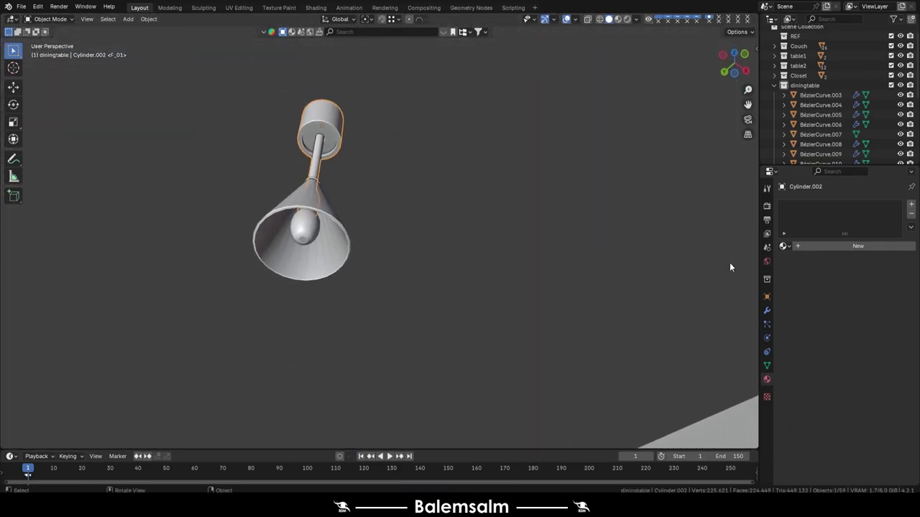
{"action": "left_click", "coordinate": [803, 245]}
{"action": "type", "text": "240919.light.mat."}
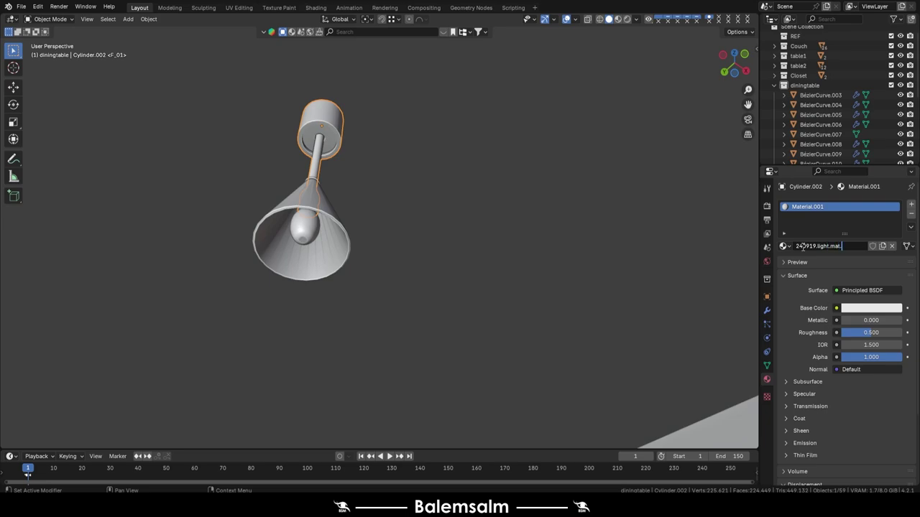
{"action": "type", "text": "002"}
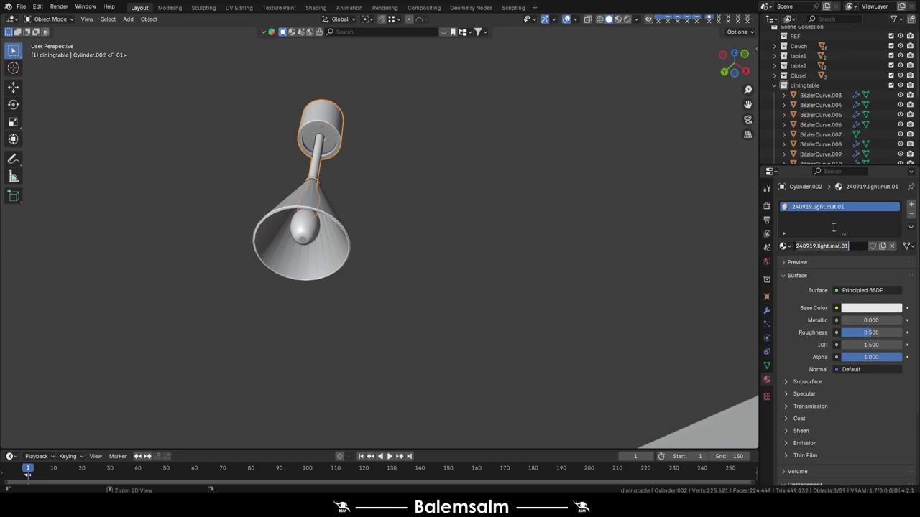
{"action": "key", "text": "Return"}
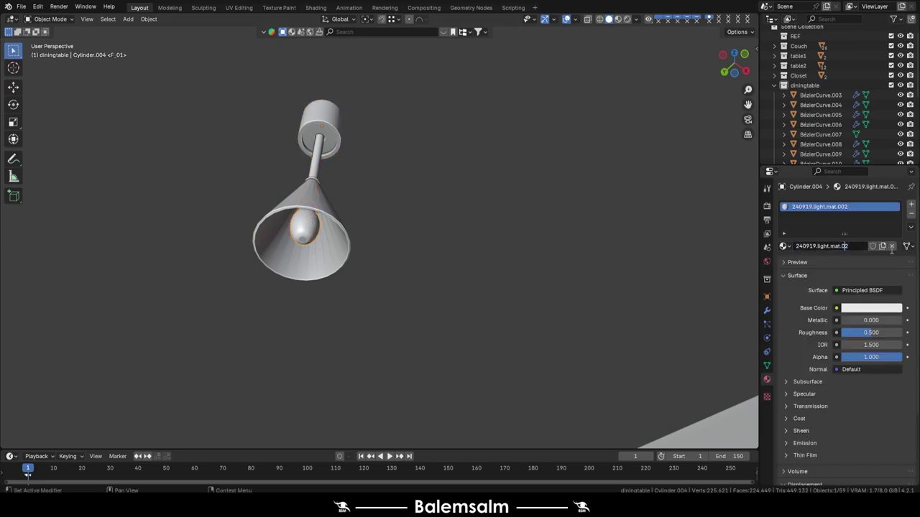
{"action": "left_click", "coordinate": [263, 214]}
{"action": "left_click", "coordinate": [839, 245]}
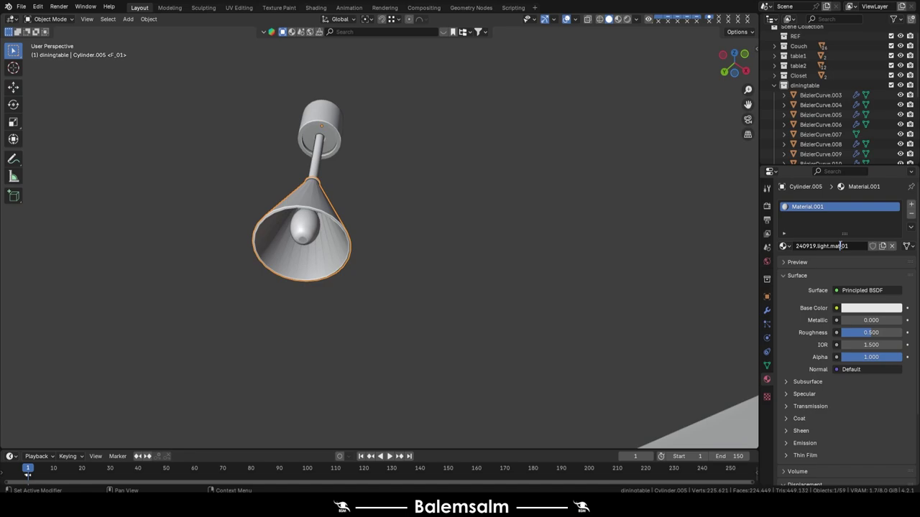
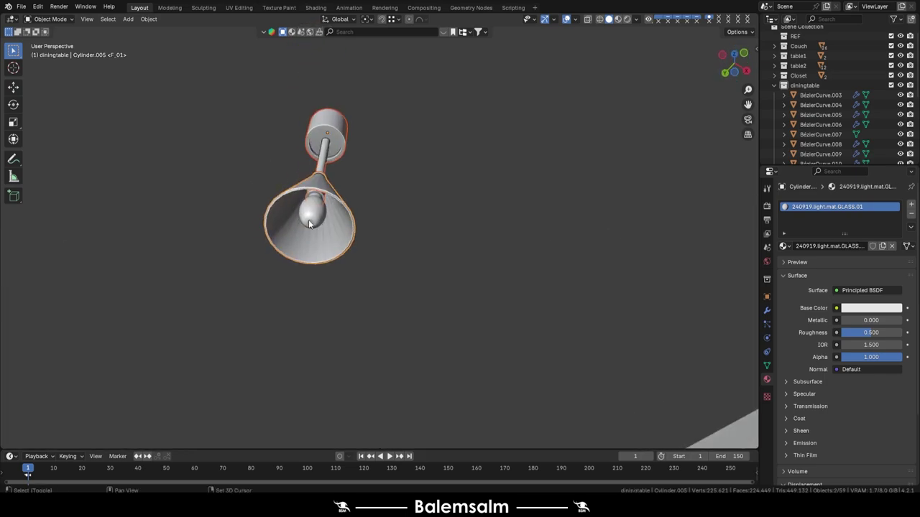
Step: Isolate the lamp in UV Editing and mark the shade's inner rim and neck loops as seams
{"action": "key", "text": "KP_Divide"}
{"action": "left_click", "coordinate": [234, 8]}
{"action": "key", "text": "KP_Divide"}
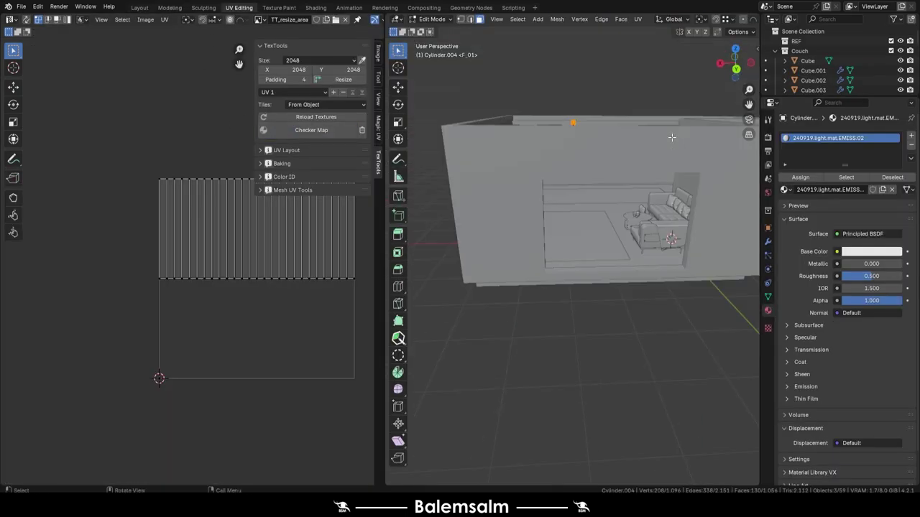
{"action": "key", "text": "KP_Divide"}
{"action": "scroll", "coordinate": [547, 155], "scroll_direction": "up", "scroll_amount": 4}
{"action": "key", "text": "2"}
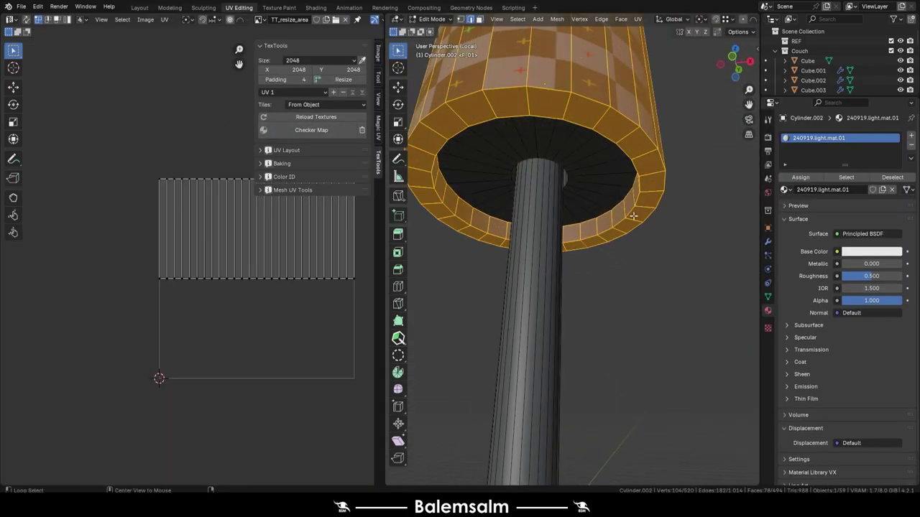
{"action": "left_click", "coordinate": [555, 168], "text": "alt"}
{"action": "middle_click_drag", "start_coordinate": [560, 163], "coordinate": [555, 210]}
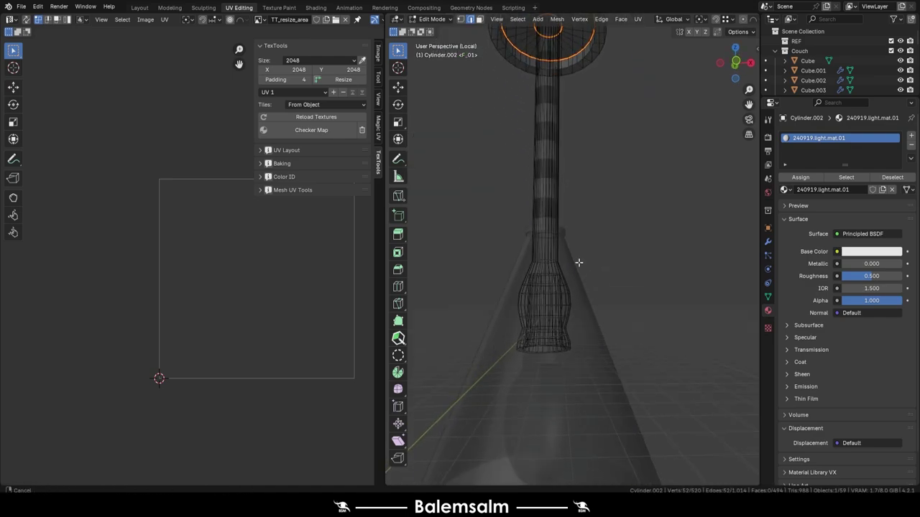
{"action": "key", "text": "u"}
{"action": "left_click", "coordinate": [508, 270]}
Step: Mark a vertical edge loop on the shade's side as a seam
{"action": "left_click", "coordinate": [589, 357], "text": "alt"}
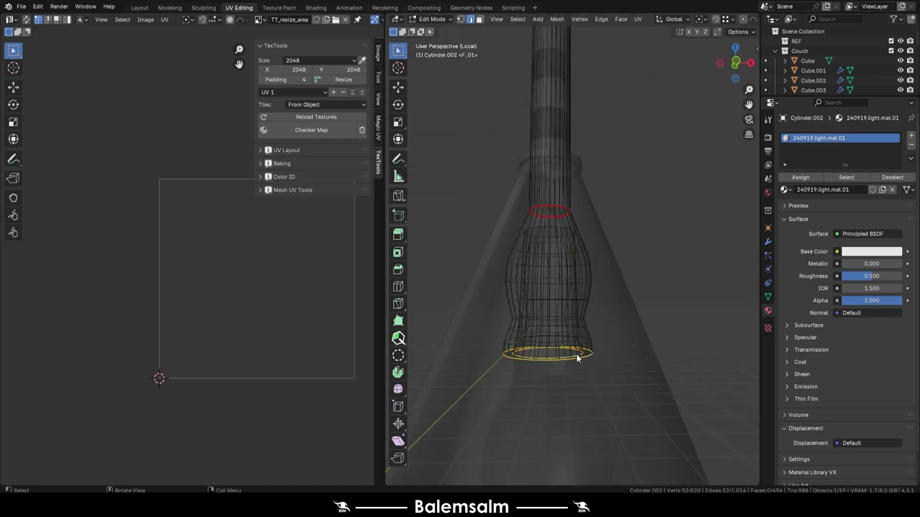
{"action": "scroll", "coordinate": [577, 358], "scroll_direction": "down", "scroll_amount": 3}
{"action": "mouse_move", "coordinate": [575, 218]}
{"action": "middle_mouse_down"}
{"action": "mouse_move", "coordinate": [560, 167]}
{"action": "mouse_move", "coordinate": [536, 189]}
{"action": "mouse_move", "coordinate": [631, 211]}
{"action": "middle_mouse_up"}
{"action": "scroll", "coordinate": [579, 213], "scroll_direction": "up", "scroll_amount": 3}
{"action": "key", "text": "u"}
{"action": "left_click", "coordinate": [572, 203]}
Step: Seam an inner ring of the shade bottom and re-unwrap the shade
{"action": "scroll", "coordinate": [572, 199], "scroll_direction": "up", "scroll_amount": 3}
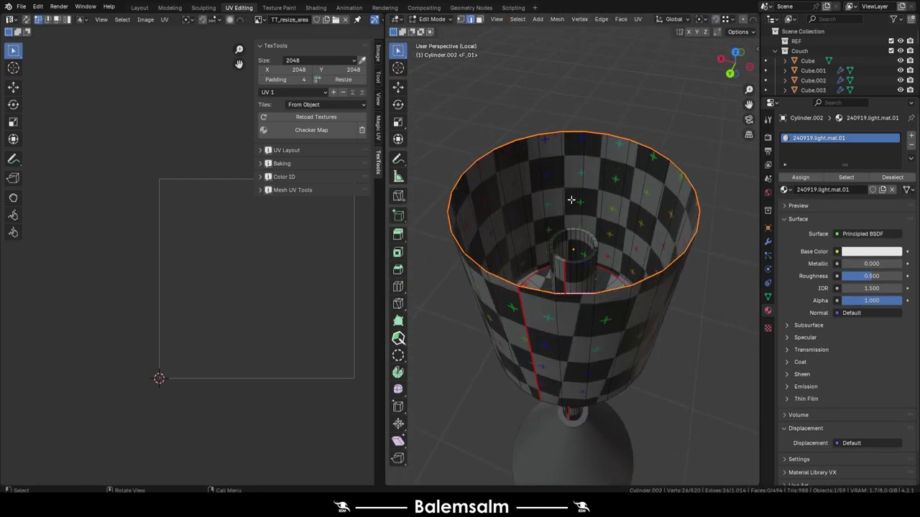
{"action": "mouse_move", "coordinate": [571, 199]}
{"action": "middle_mouse_down"}
{"action": "mouse_move", "coordinate": [568, 301]}
{"action": "mouse_move", "coordinate": [574, 270]}
{"action": "middle_mouse_up"}
{"action": "left_click", "coordinate": [574, 269], "text": "alt"}
{"action": "key", "text": "u"}
{"action": "left_click", "coordinate": [575, 267]}
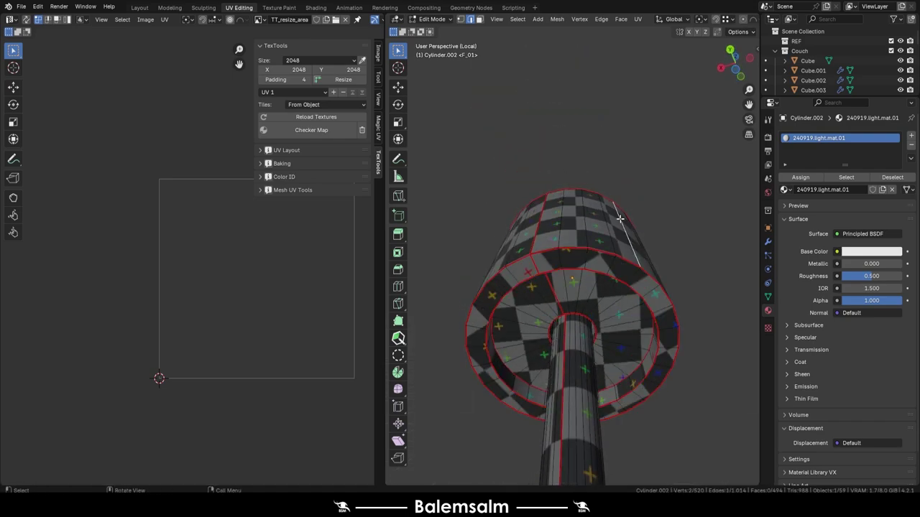
Step: Select the seam-bounded stem faces and begin scaling the stem's UV island
{"action": "mouse_move", "coordinate": [619, 218]}
{"action": "middle_mouse_down"}
{"action": "mouse_move", "coordinate": [640, 280]}
{"action": "mouse_move", "coordinate": [538, 212]}
{"action": "mouse_move", "coordinate": [585, 247]}
{"action": "middle_mouse_up"}
{"action": "key", "text": "ctrl+l"}
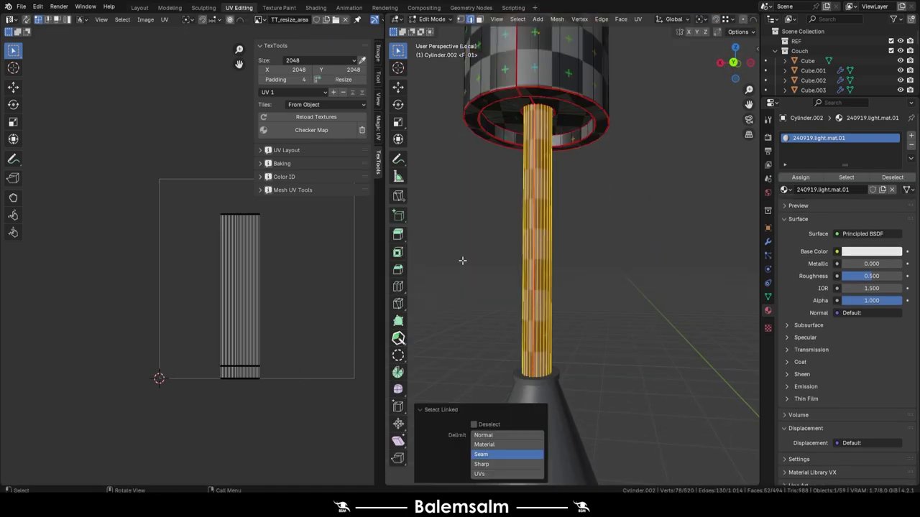
{"action": "key", "text": "a"}
{"action": "key", "text": "KP_Decimal"}
Step: Scale the stem's UV island along X, then leave mesh editing
{"action": "key", "text": "s"}
{"action": "key", "text": "x"}
{"action": "key", "text": "a"}
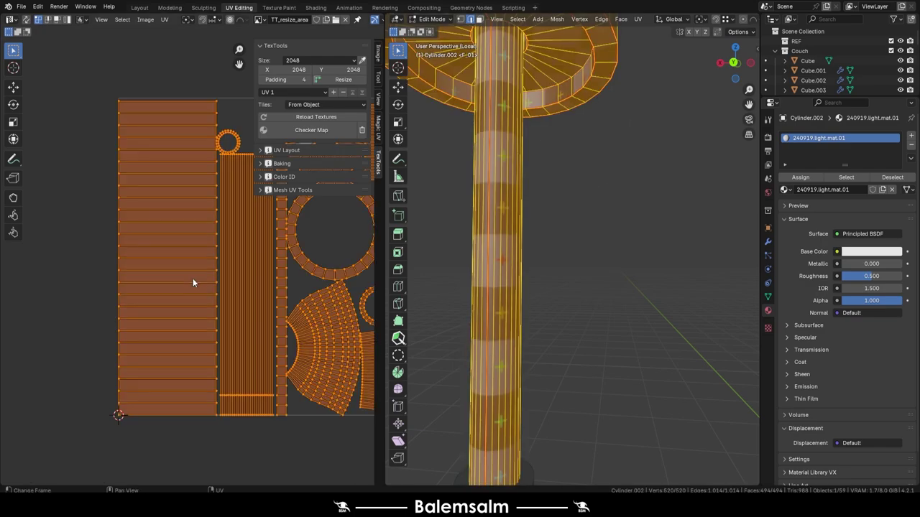
{"action": "key", "text": "Tab"}
Step: Add a loop cut around the base cone's collar, mark it as a seam and unwrap
{"action": "scroll", "coordinate": [557, 197], "scroll_direction": "down", "scroll_amount": 5}
{"action": "left_click", "coordinate": [557, 197]}
{"action": "key", "text": "KP_Decimal"}
{"action": "key", "text": "Tab"}
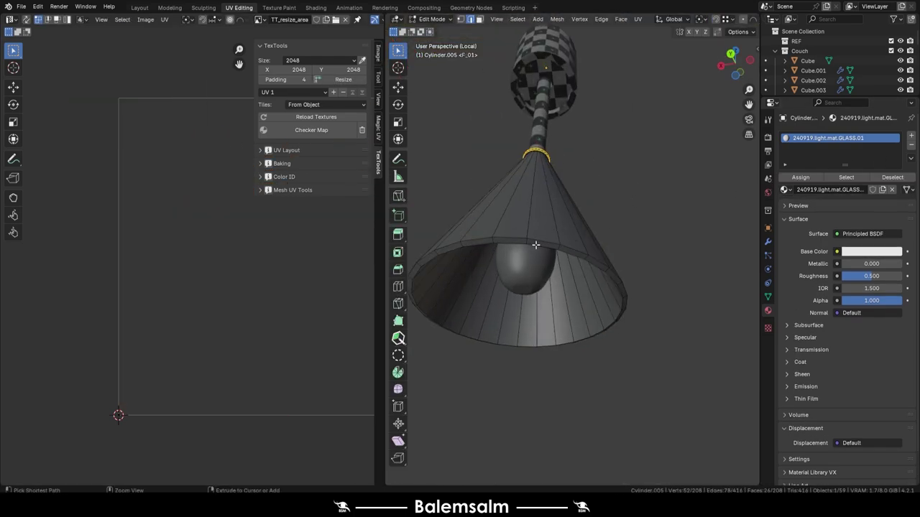
{"action": "middle_click_drag", "start_coordinate": [546, 287], "coordinate": [589, 236]}
{"action": "scroll", "coordinate": [589, 236], "scroll_direction": "up", "scroll_amount": 4}
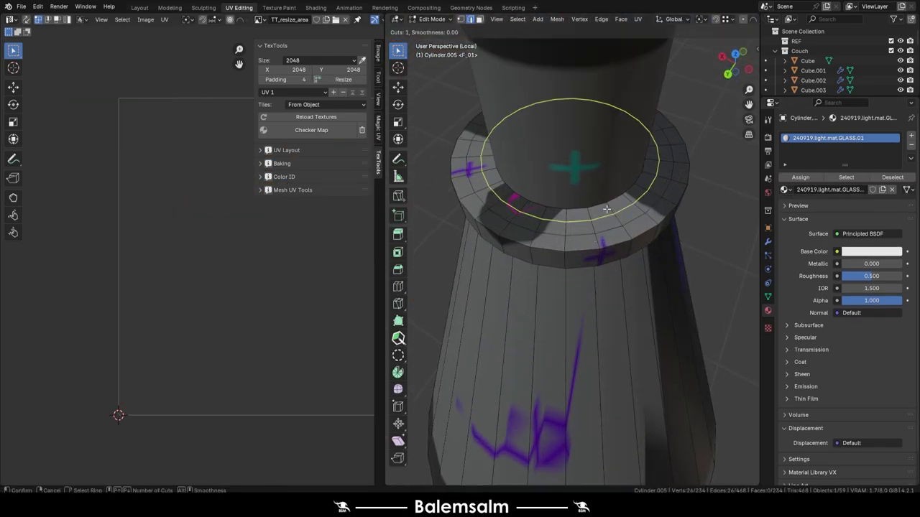
{"action": "left_click", "coordinate": [606, 208]}
{"action": "scroll", "coordinate": [589, 244], "scroll_direction": "down", "scroll_amount": 4}
{"action": "scroll", "coordinate": [559, 144], "scroll_direction": "up", "scroll_amount": 4}
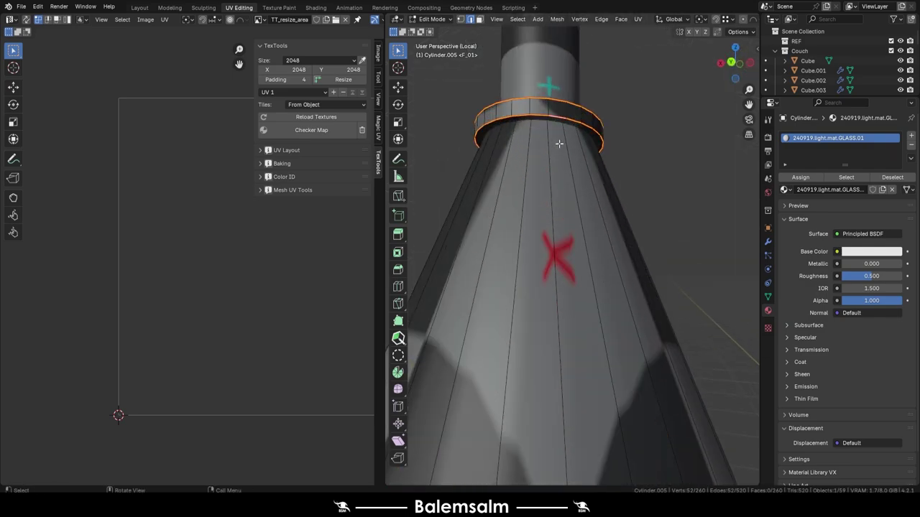
{"action": "key", "text": "u"}
Step: Inspect inside the cone, then reselect the cone object and return to mesh editing
{"action": "scroll", "coordinate": [554, 119], "scroll_direction": "down", "scroll_amount": 4}
{"action": "middle_click_drag", "start_coordinate": [554, 119], "coordinate": [652, 90]}
{"action": "scroll", "coordinate": [565, 107], "scroll_direction": "up", "scroll_amount": 4}
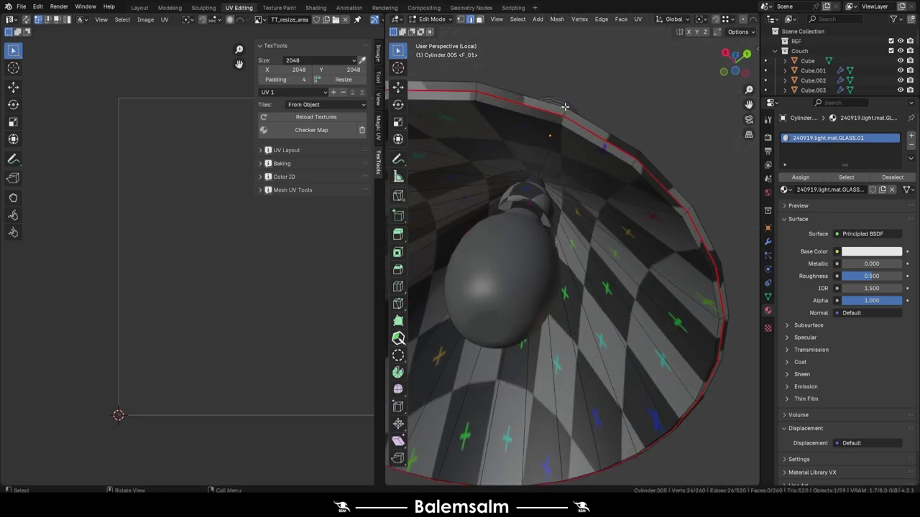
{"action": "scroll", "coordinate": [564, 106], "scroll_direction": "up", "scroll_amount": 2}
{"action": "key", "text": "Tab"}
{"action": "right_click", "coordinate": [581, 165]}
{"action": "left_click", "coordinate": [576, 167]}
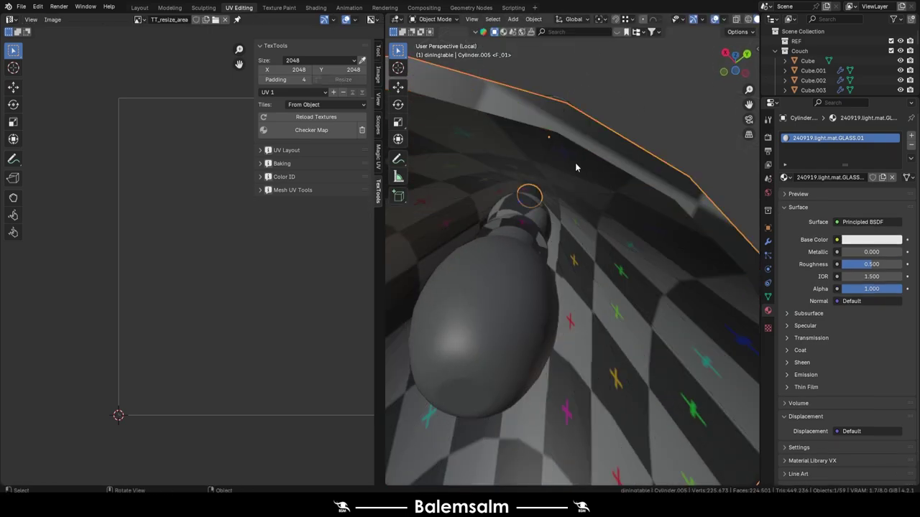
{"action": "key", "text": "Tab"}
Step: Straighten the cone's UV fan into a rectangular strip and re-lay out its islands
{"action": "scroll", "coordinate": [575, 167], "scroll_direction": "down", "scroll_amount": 5}
{"action": "scroll", "coordinate": [529, 142], "scroll_direction": "up", "scroll_amount": 3}
{"action": "left_click", "coordinate": [546, 104]}
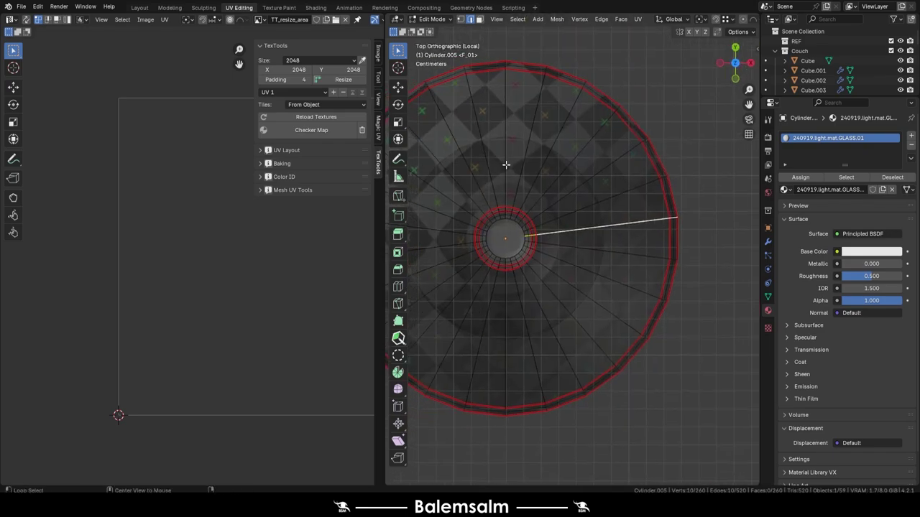
{"action": "scroll", "coordinate": [506, 296], "scroll_direction": "down", "scroll_amount": 3}
{"action": "middle_click_drag", "start_coordinate": [506, 295], "coordinate": [568, 216]}
{"action": "scroll", "coordinate": [590, 230], "scroll_direction": "up", "scroll_amount": 3}
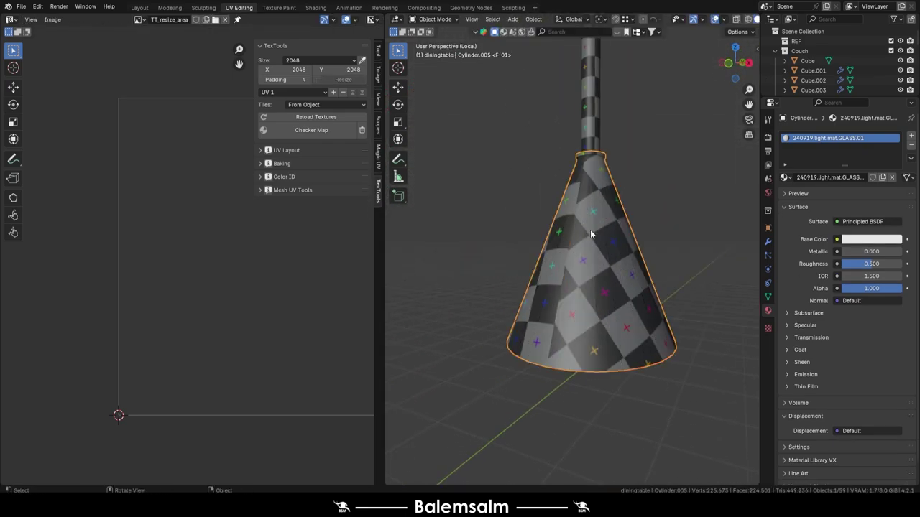
{"action": "key", "text": "l"}
{"action": "key", "text": "a"}
{"action": "key", "text": "alt+e"}
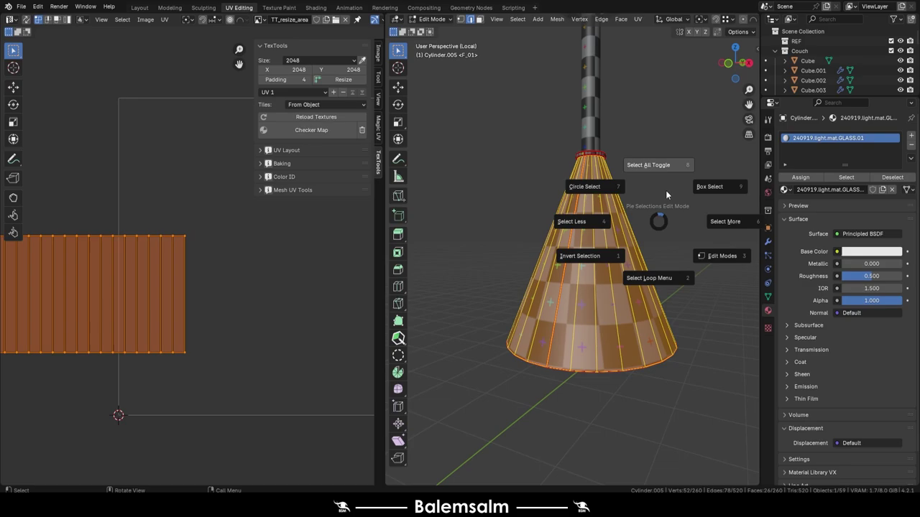
{"action": "right_click", "coordinate": [246, 250]}
{"action": "left_click", "coordinate": [234, 279]}
Step: Deselect everything and pick a vertical edge on the cone
{"action": "key", "text": "alt+a"}
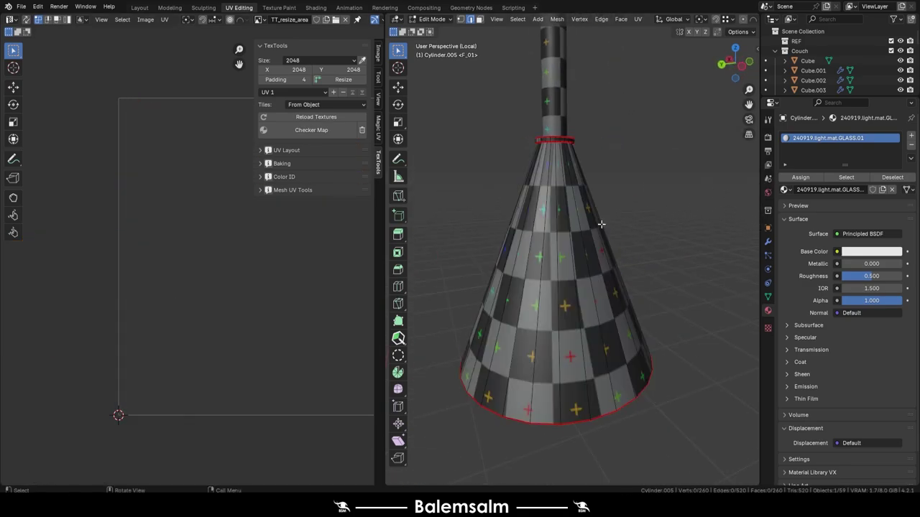
{"action": "mouse_move", "coordinate": [600, 224]}
{"action": "middle_mouse_down"}
{"action": "mouse_move", "coordinate": [643, 191]}
{"action": "mouse_move", "coordinate": [596, 133]}
{"action": "mouse_move", "coordinate": [544, 180]}
{"action": "middle_mouse_up"}
{"action": "key", "text": "l"}
{"action": "left_click", "coordinate": [643, 191]}
Step: Select the lamp bulb, frame it, and auto-project its UVs
{"action": "left_click", "coordinate": [572, 209], "text": "alt"}
{"action": "key", "text": "l"}
{"action": "key", "text": "KP_Decimal"}
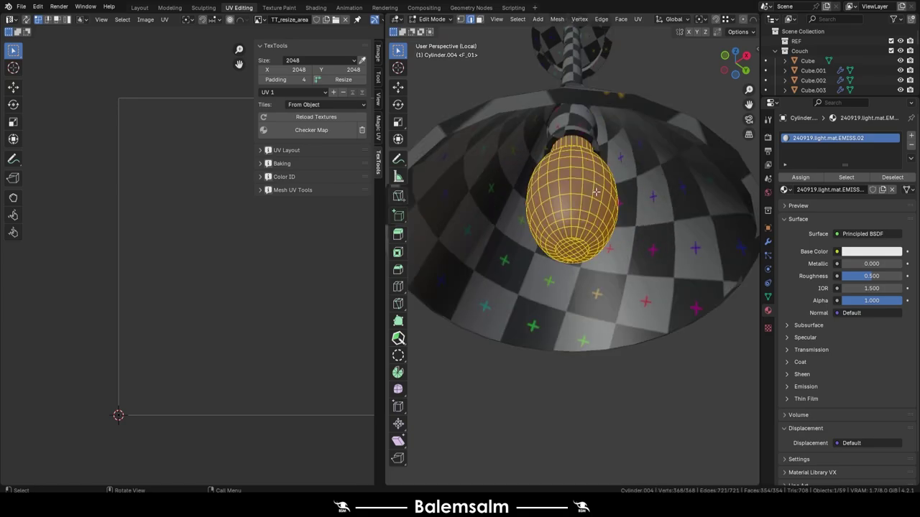
{"action": "key", "text": "u"}
{"action": "left_click", "coordinate": [597, 192]}
{"action": "left_click", "coordinate": [517, 285]}
Step: Mark a meridian loop and half of a bottom loop on the bulb as seams
{"action": "scroll", "coordinate": [581, 269], "scroll_direction": "up", "scroll_amount": 3}
{"action": "scroll", "coordinate": [580, 269], "scroll_direction": "up", "scroll_amount": 2}
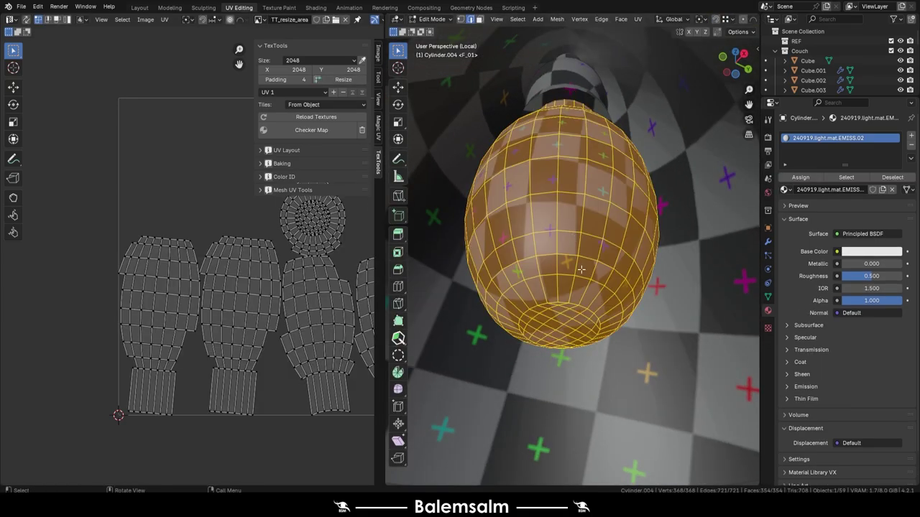
{"action": "scroll", "coordinate": [581, 269], "scroll_direction": "up", "scroll_amount": 2}
{"action": "left_click", "coordinate": [580, 269], "text": "alt"}
{"action": "mouse_move", "coordinate": [581, 269]}
{"action": "middle_mouse_down"}
{"action": "mouse_move", "coordinate": [573, 281]}
{"action": "mouse_move", "coordinate": [592, 175]}
{"action": "middle_mouse_up"}
{"action": "key", "text": "ctrl+KP_7"}
{"action": "scroll", "coordinate": [573, 281], "scroll_direction": "up", "scroll_amount": 2}
{"action": "left_click", "coordinate": [628, 179], "text": "alt"}
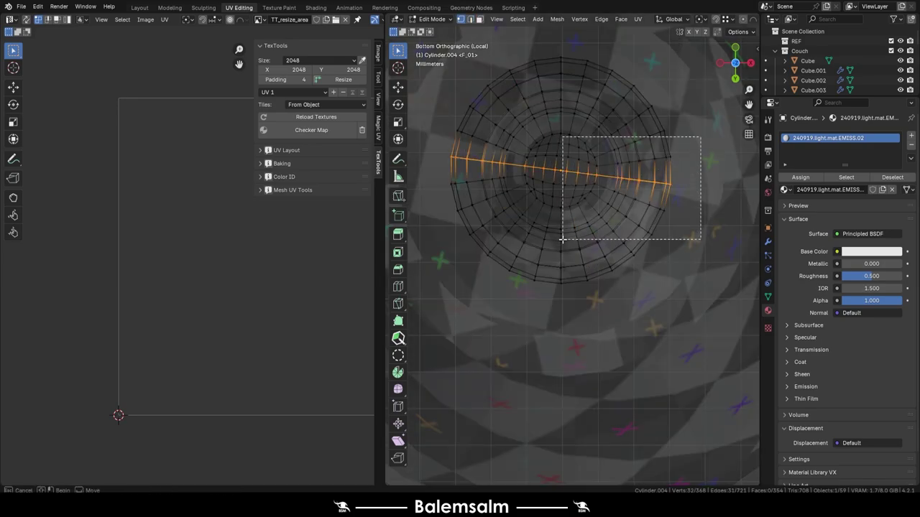
{"action": "left_click_drag", "start_coordinate": [562, 240], "coordinate": [563, 239], "text": "ctrl"}
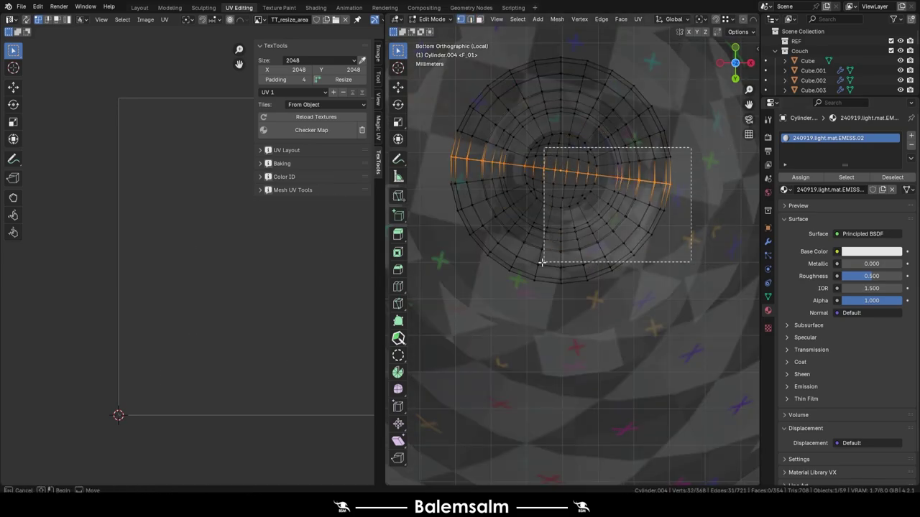
{"action": "key", "text": "alt+z"}
Step: Unwrap the whole bulb mesh using the new seams
{"action": "key", "text": "a"}
{"action": "key", "text": "u"}
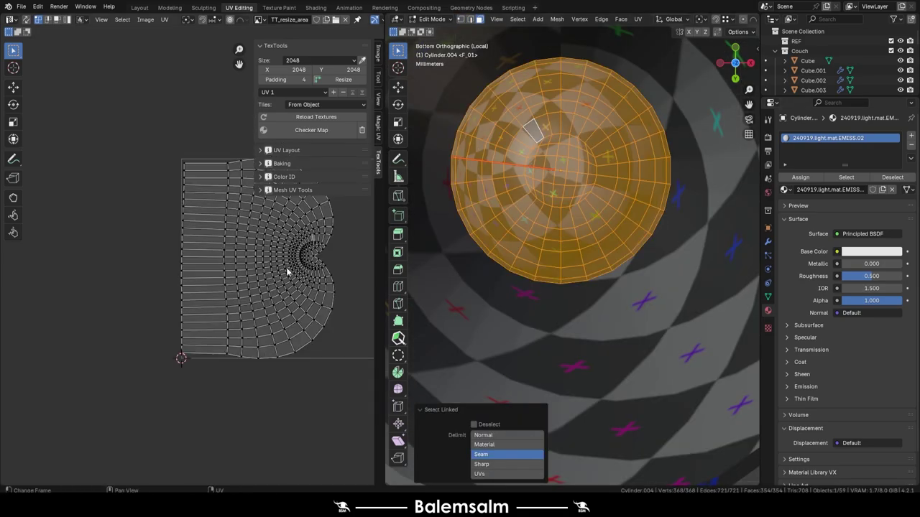
{"action": "left_click", "coordinate": [493, 456]}
{"action": "key", "text": "Tab"}
{"action": "middle_click_drag", "start_coordinate": [639, 164], "coordinate": [650, 245]}
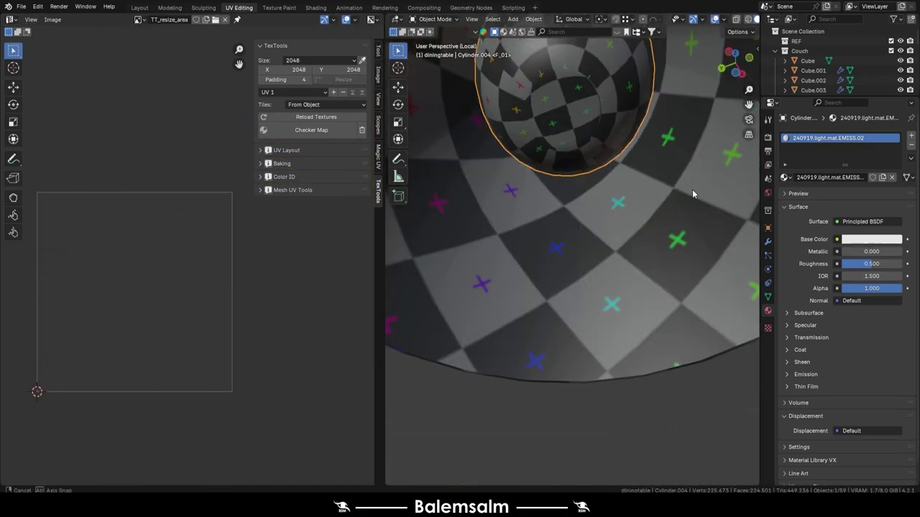
Step: Add a seam on an edge loop near the bulb's base and re-unwrap
{"action": "key", "text": "Tab"}
{"action": "left_click", "coordinate": [650, 245], "text": "alt"}
{"action": "middle_click_drag", "start_coordinate": [456, 253], "coordinate": [595, 190]}
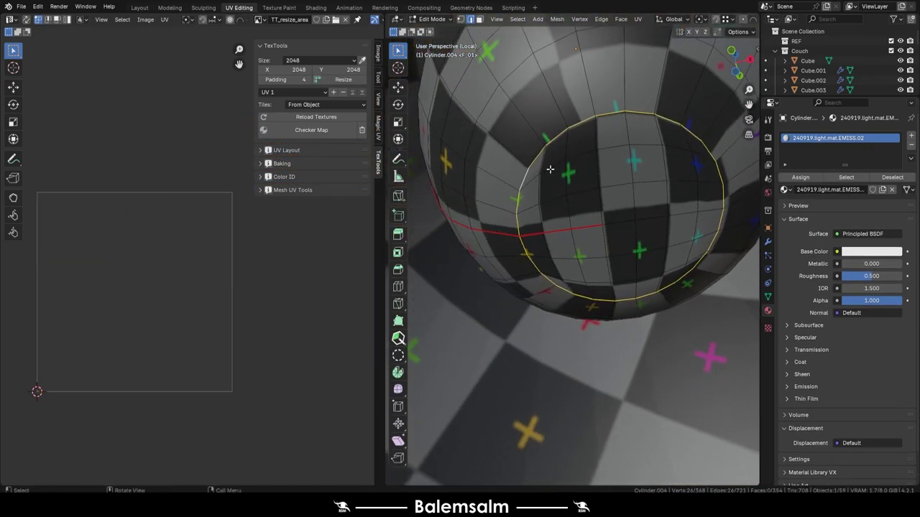
{"action": "key", "text": "u"}
{"action": "left_click", "coordinate": [595, 215]}
{"action": "key", "text": "u"}
{"action": "left_click", "coordinate": [595, 191]}
{"action": "key", "text": "Tab"}
Step: Select the entire bulb mesh and unwrap it into a rectangular grid
{"action": "key", "text": "KP_Divide"}
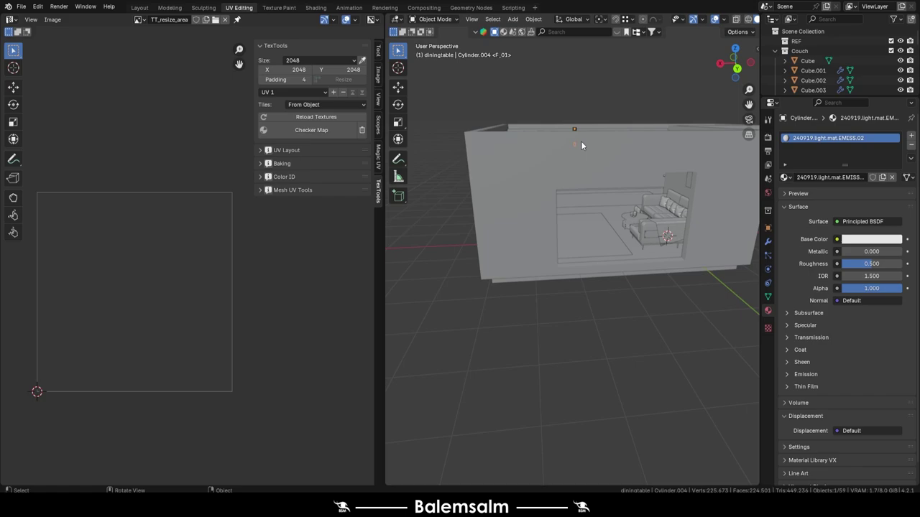
{"action": "key", "text": "KP_Divide"}
{"action": "key", "text": "Tab"}
{"action": "key", "text": "a"}
{"action": "left_click", "coordinate": [599, 133]}
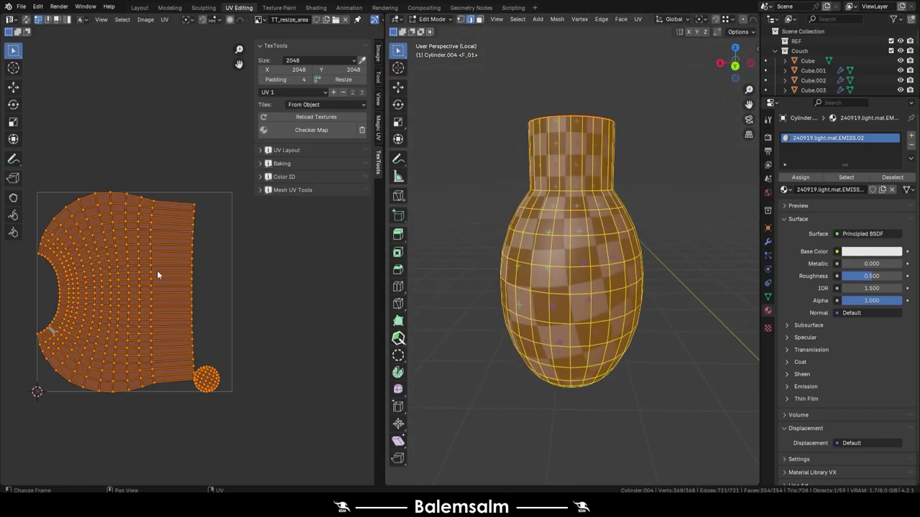
{"action": "key", "text": "u"}
{"action": "left_click", "coordinate": [152, 245]}
Step: Save the file as 2024.09.18.Interior v2.blend
{"action": "scroll", "coordinate": [434, 180], "scroll_direction": "up", "scroll_amount": 3}
{"action": "scroll", "coordinate": [434, 181], "scroll_direction": "down", "scroll_amount": 1}
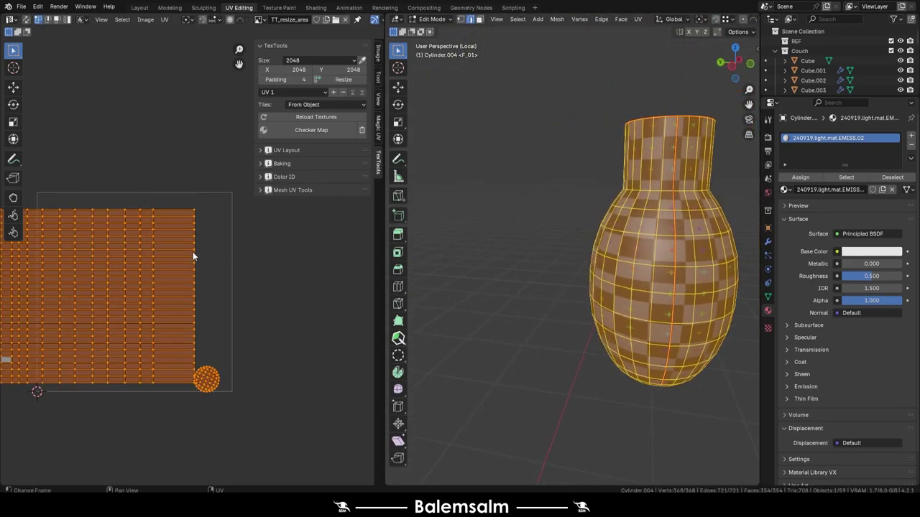
{"action": "key", "text": "Tab"}
{"action": "scroll", "coordinate": [495, 230], "scroll_direction": "up", "scroll_amount": 5}
{"action": "mouse_move", "coordinate": [495, 230]}
{"action": "middle_mouse_down"}
{"action": "mouse_move", "coordinate": [451, 201]}
{"action": "mouse_move", "coordinate": [691, 200]}
{"action": "middle_mouse_up"}
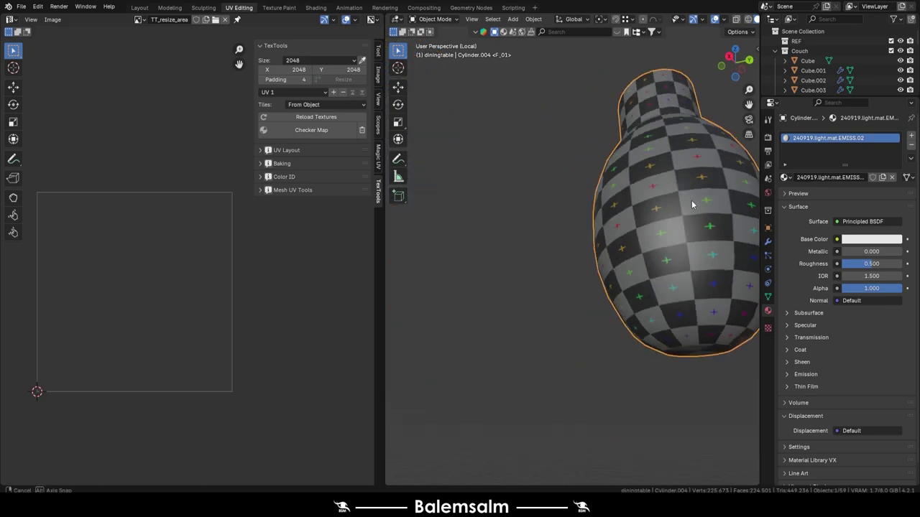
{"action": "scroll", "coordinate": [691, 200], "scroll_direction": "up", "scroll_amount": 2}
{"action": "scroll", "coordinate": [481, 261], "scroll_direction": "down", "scroll_amount": 2}
{"action": "key", "text": "ctrl+s"}
{"action": "left_click", "coordinate": [515, 208]}
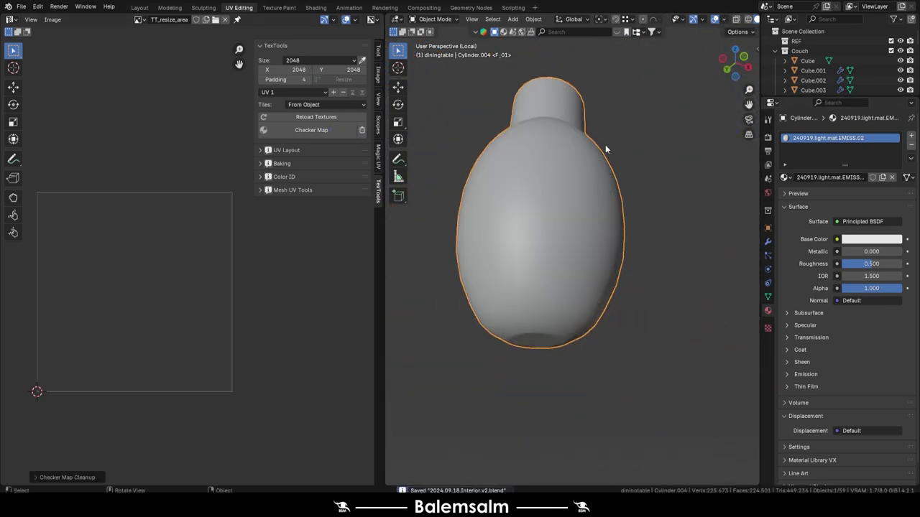
Step: Exit the isolated view and bring the lamp in the room into view
{"action": "key", "text": "KP_Divide"}
{"action": "middle_click_drag", "start_coordinate": [565, 179], "coordinate": [638, 134]}
{"action": "scroll", "coordinate": [540, 211], "scroll_direction": "up", "scroll_amount": 3}
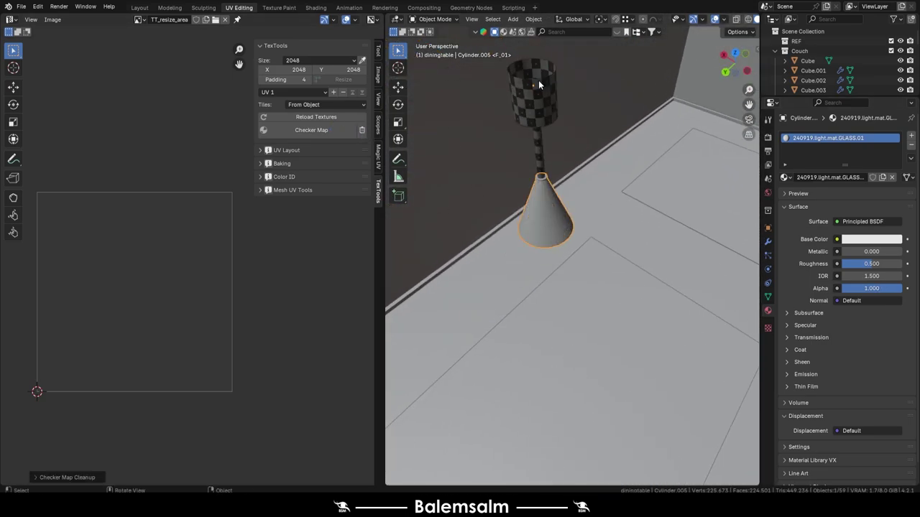
Step: Select the lamp and, in top view, move it along the Y axis
{"action": "mouse_move", "coordinate": [543, 193]}
{"action": "middle_mouse_down"}
{"action": "mouse_move", "coordinate": [537, 289]}
{"action": "mouse_move", "coordinate": [523, 189]}
{"action": "middle_mouse_up"}
{"action": "left_click", "coordinate": [538, 288]}
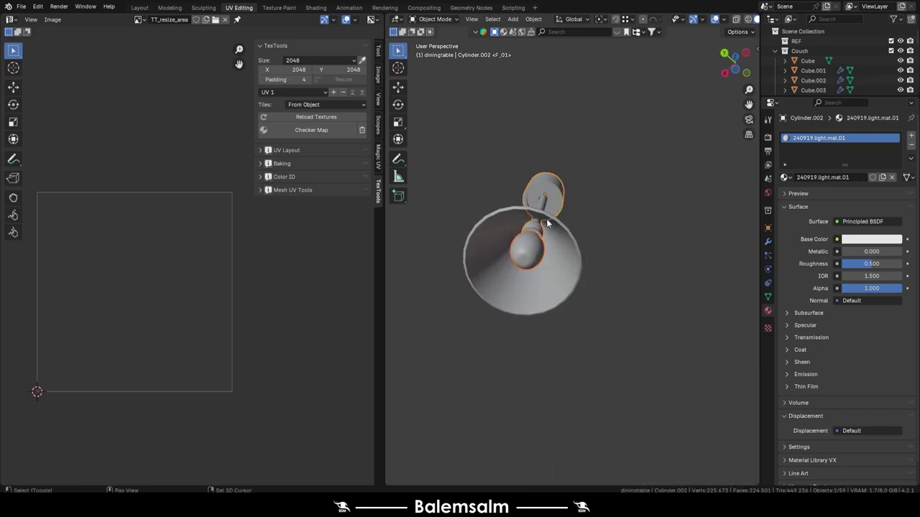
{"action": "left_click", "coordinate": [565, 180]}
{"action": "key", "text": "KP_7"}
{"action": "scroll", "coordinate": [583, 209], "scroll_direction": "down", "scroll_amount": 4}
{"action": "key", "text": "g"}
{"action": "key", "text": "y"}
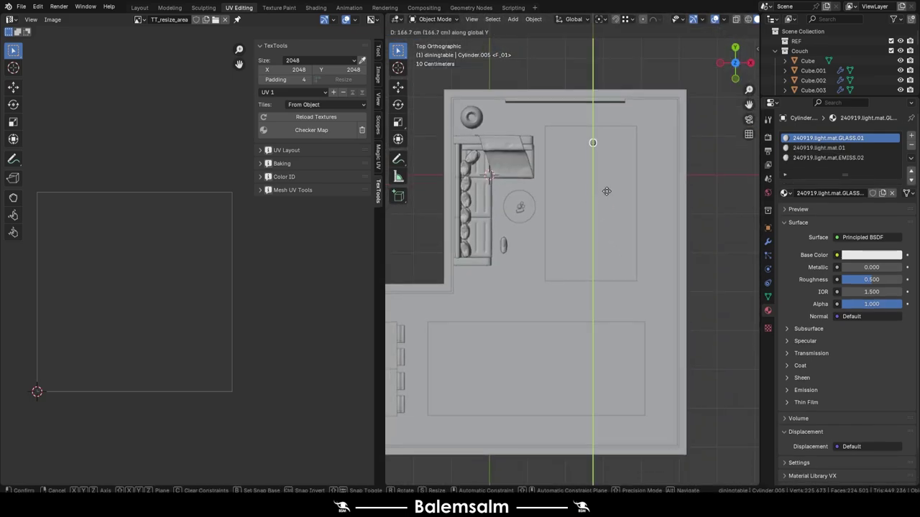
{"action": "left_click", "coordinate": [606, 202]}
Step: Duplicate the lamp 226 cm along Y, then place another copy over the dining table
{"action": "key", "text": "shift+d"}
{"action": "key", "text": "y"}
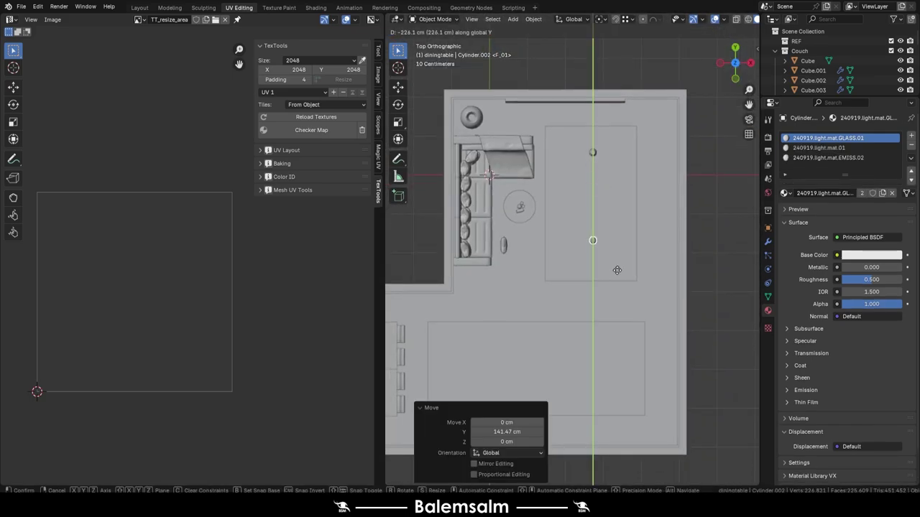
{"action": "left_click", "coordinate": [586, 253]}
{"action": "middle_click_drag", "start_coordinate": [587, 253], "coordinate": [617, 166], "text": "shift"}
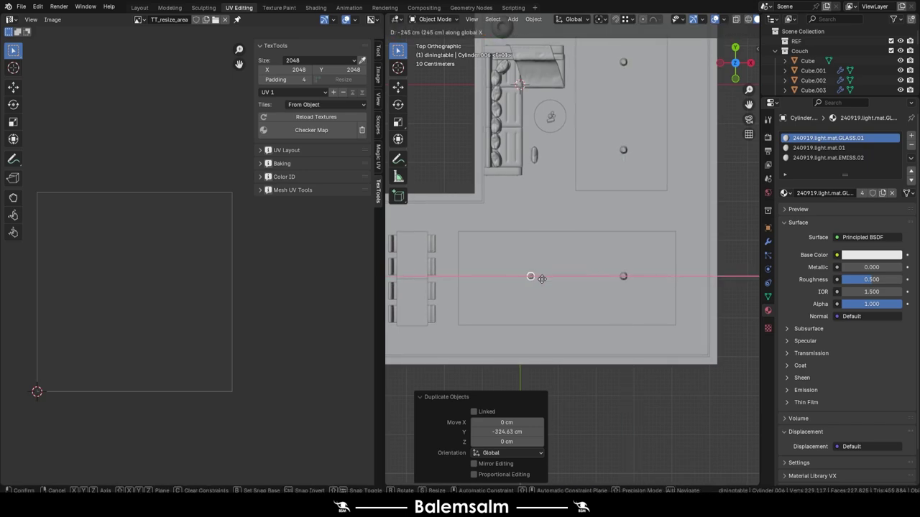
{"action": "key", "text": "shift+r"}
{"action": "mouse_move", "coordinate": [537, 269]}
{"action": "middle_mouse_down", "text": "shift"}
{"action": "mouse_move", "coordinate": [602, 224]}
{"action": "mouse_move", "coordinate": [584, 170]}
{"action": "mouse_move", "coordinate": [685, 66]}
{"action": "middle_mouse_up", "text": "shift"}
{"action": "left_click", "coordinate": [572, 233]}
{"action": "key", "text": "shift+r"}
Step: Save the file in Layout, leave local view and show the whole room in rendered shading
{"action": "left_click", "coordinate": [144, 8]}
{"action": "key", "text": "ctrl+s"}
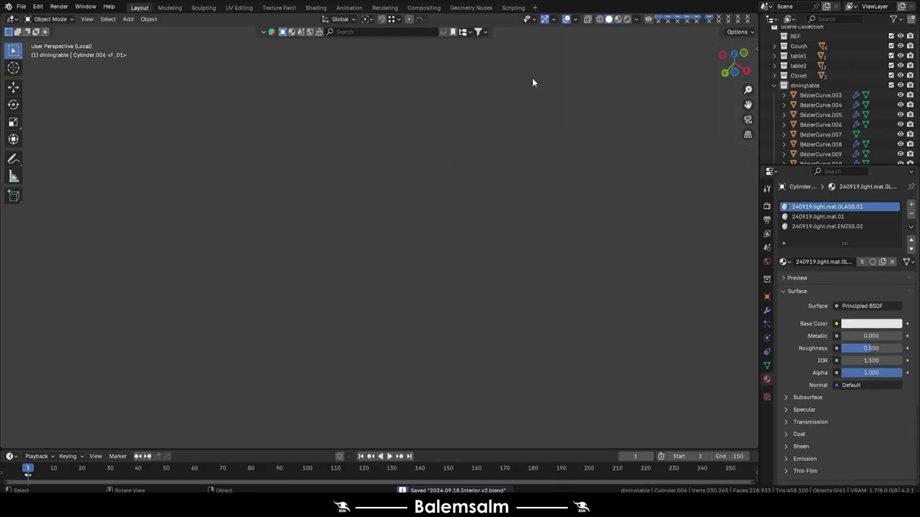
{"action": "key", "text": "KP_Divide"}
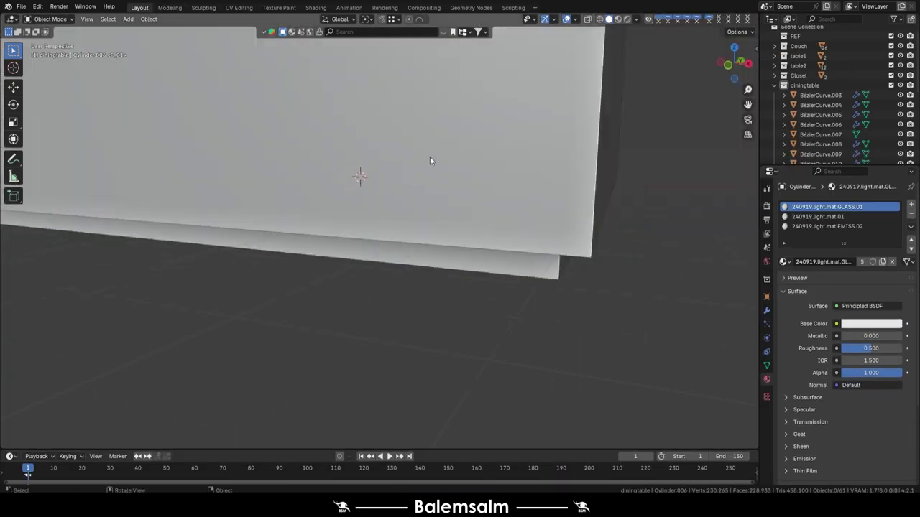
{"action": "key", "text": "z"}
{"action": "middle_click_drag", "start_coordinate": [573, 61], "coordinate": [446, 165]}
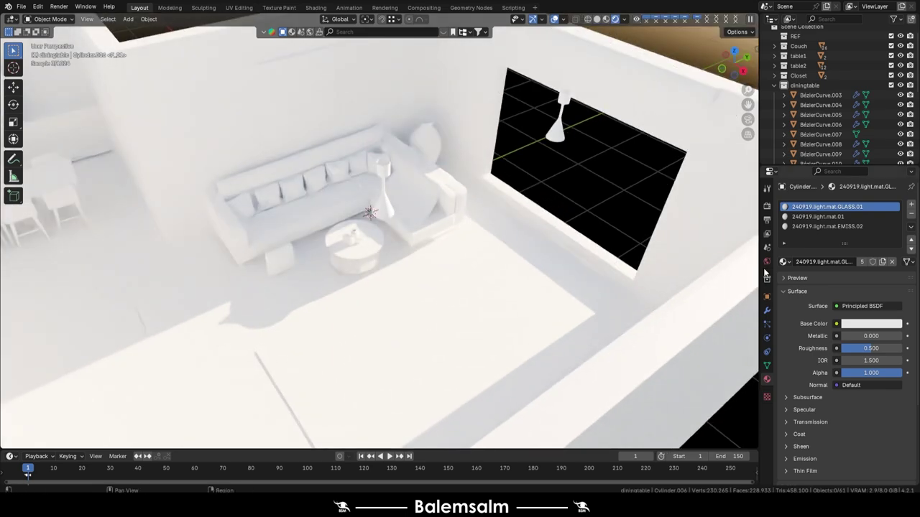
Step: Test sun intensity 0.1 then 1, and set the world strength to 0.01
{"action": "left_click", "coordinate": [767, 262]}
{"action": "type", "text": "0.1"}
{"action": "key", "text": "Return"}
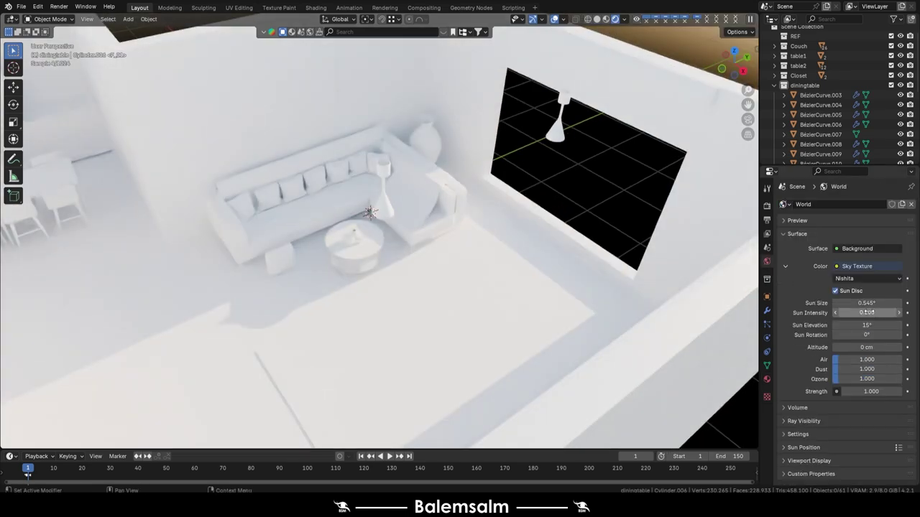
{"action": "type", "text": "1"}
{"action": "key", "text": "Return"}
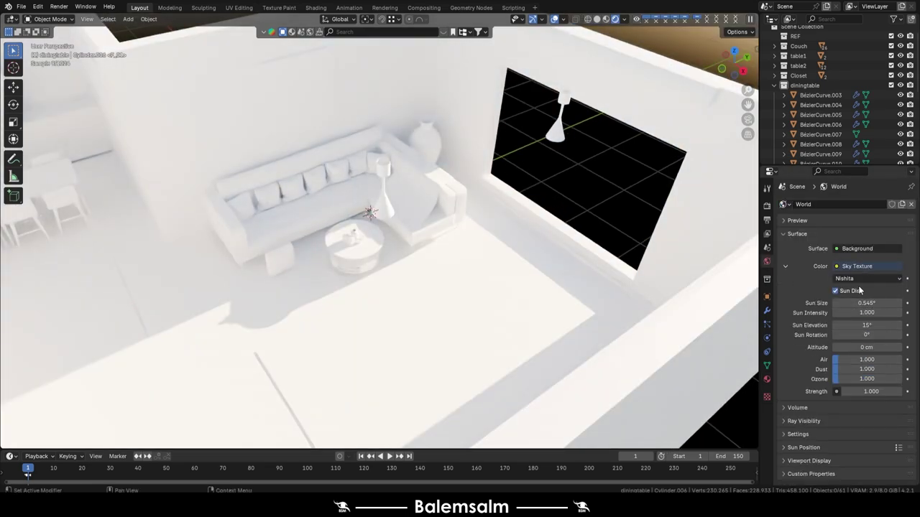
{"action": "type", "text": "0.1"}
{"action": "key", "text": "Return"}
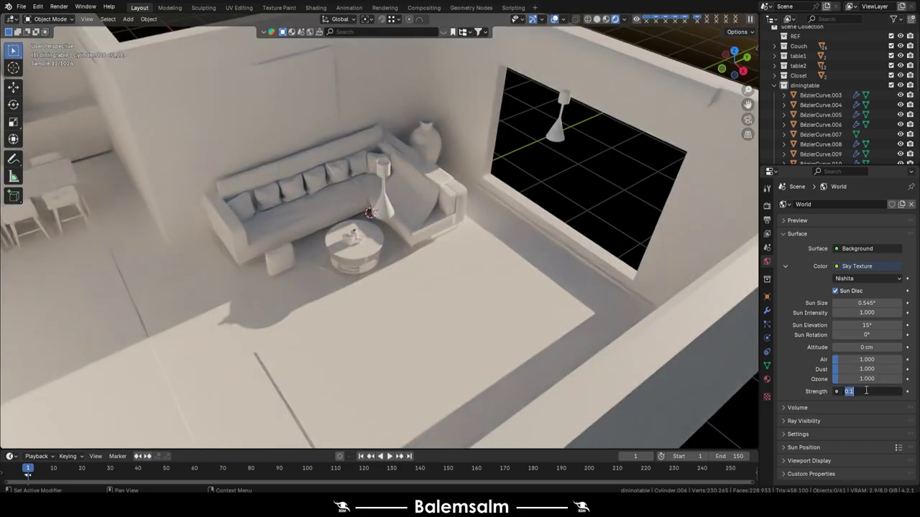
{"action": "type", "text": "0.01"}
{"action": "key", "text": "Return"}
{"action": "middle_click_drag", "start_coordinate": [532, 170], "coordinate": [420, 181]}
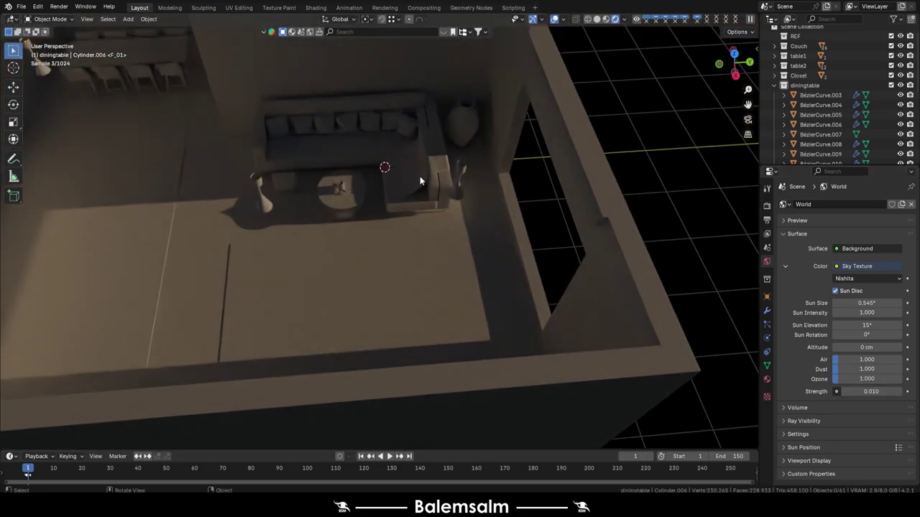
{"action": "key", "text": "KP_7"}
Step: Add a spot light and position it above the pendant lamp
{"action": "key", "text": "shift+a"}
{"action": "left_click", "coordinate": [430, 314]}
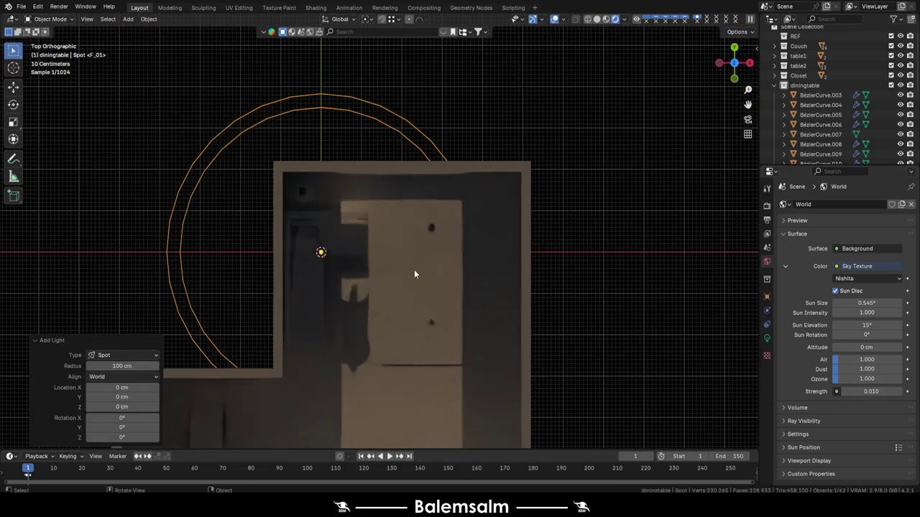
{"action": "key", "text": "g"}
{"action": "left_click", "coordinate": [455, 222]}
{"action": "scroll", "coordinate": [458, 215], "scroll_direction": "up", "scroll_amount": 5}
{"action": "key", "text": "g"}
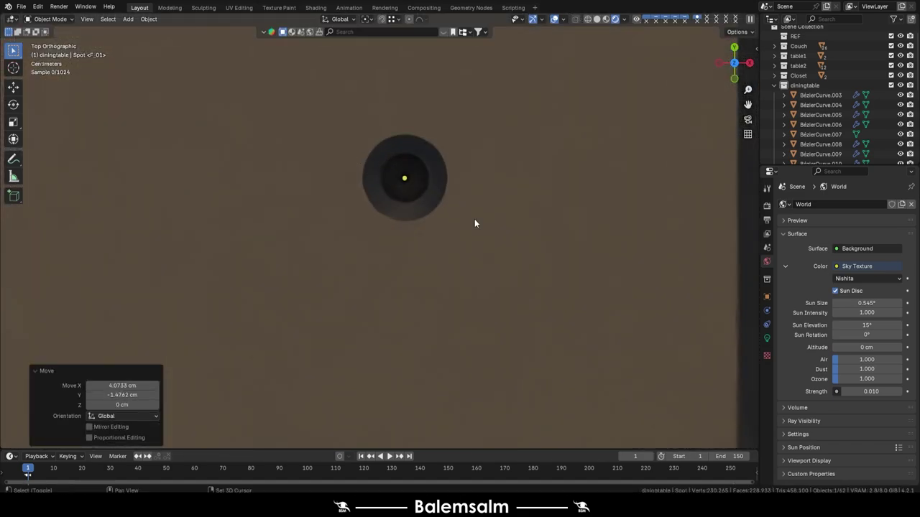
{"action": "mouse_move", "coordinate": [474, 223]}
{"action": "middle_mouse_down"}
{"action": "mouse_move", "coordinate": [436, 136]}
{"action": "mouse_move", "coordinate": [540, 265]}
{"action": "middle_mouse_up"}
{"action": "key", "text": "g"}
{"action": "key", "text": "z"}
{"action": "left_click", "coordinate": [421, 122]}
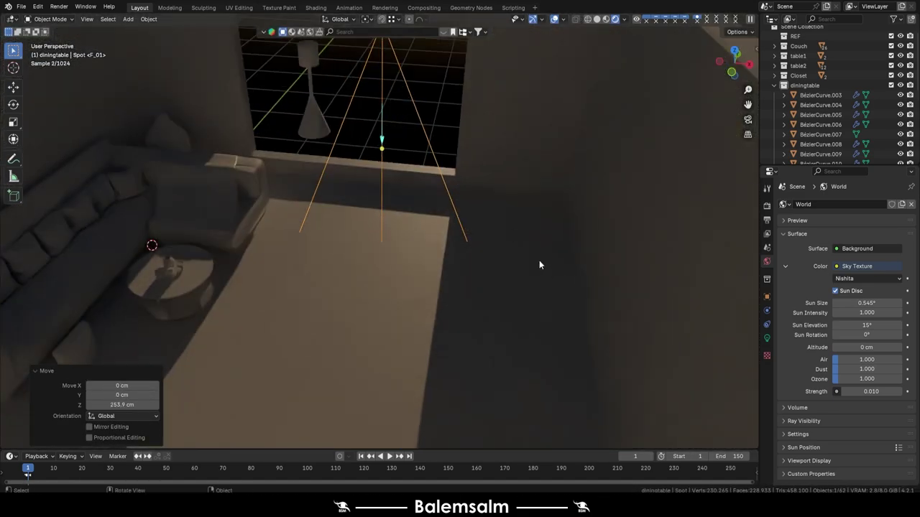
{"action": "mouse_move", "coordinate": [429, 181]}
{"action": "middle_mouse_down"}
{"action": "mouse_move", "coordinate": [432, 254]}
{"action": "mouse_move", "coordinate": [421, 267]}
{"action": "mouse_move", "coordinate": [409, 181]}
{"action": "mouse_move", "coordinate": [416, 312]}
{"action": "mouse_move", "coordinate": [415, 202]}
{"action": "middle_mouse_up"}
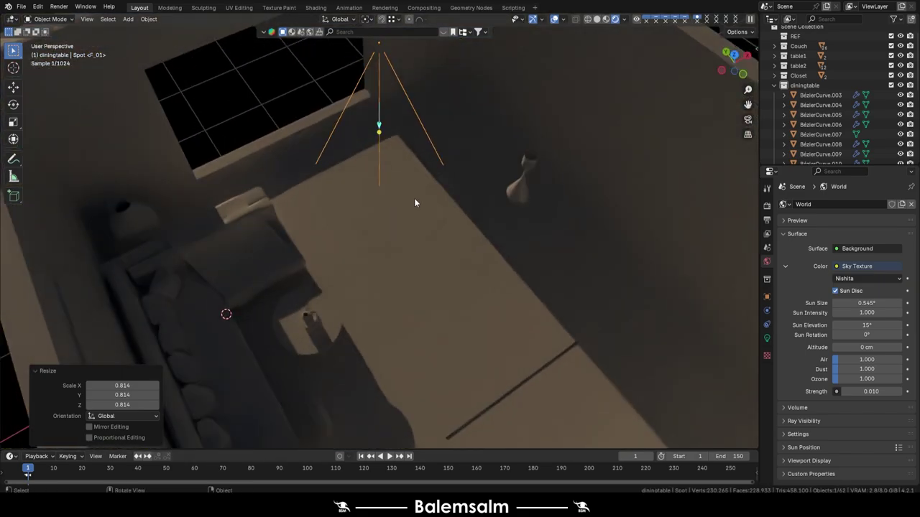
Step: Lower the spot light into the lamp; set 500 W, 0 cm radius, 154° size, 0.974 blend
{"action": "left_click", "coordinate": [767, 338]}
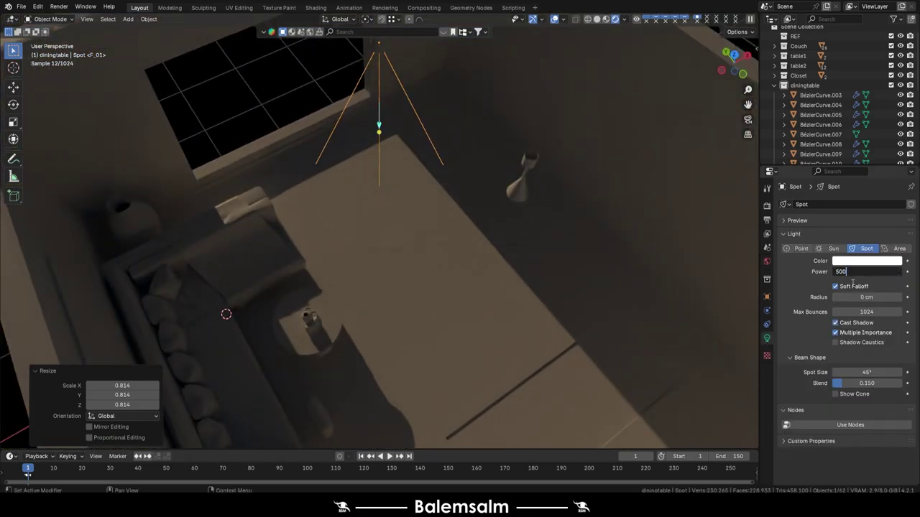
{"action": "type", "text": "0"}
{"action": "key", "text": "Return"}
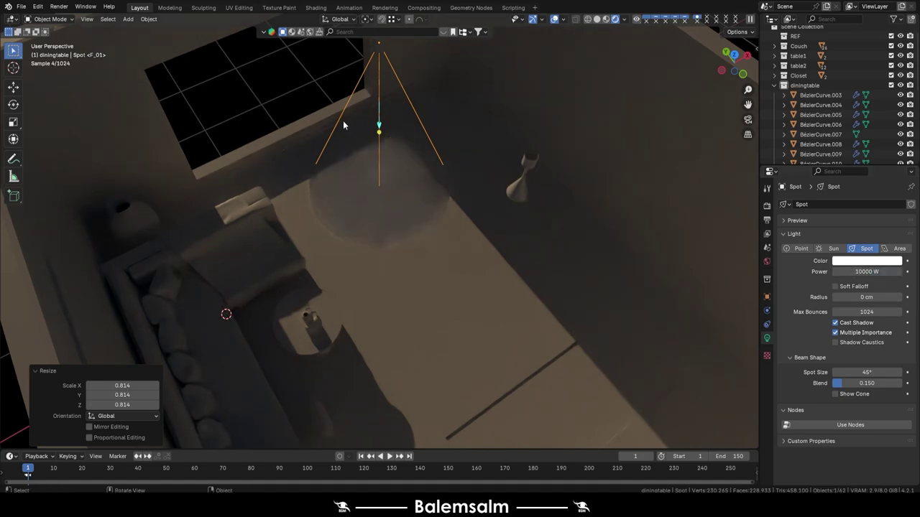
{"action": "middle_click_drag", "start_coordinate": [375, 123], "coordinate": [386, 220]}
{"action": "key", "text": "g"}
{"action": "key", "text": "z"}
{"action": "left_click", "coordinate": [585, 252]}
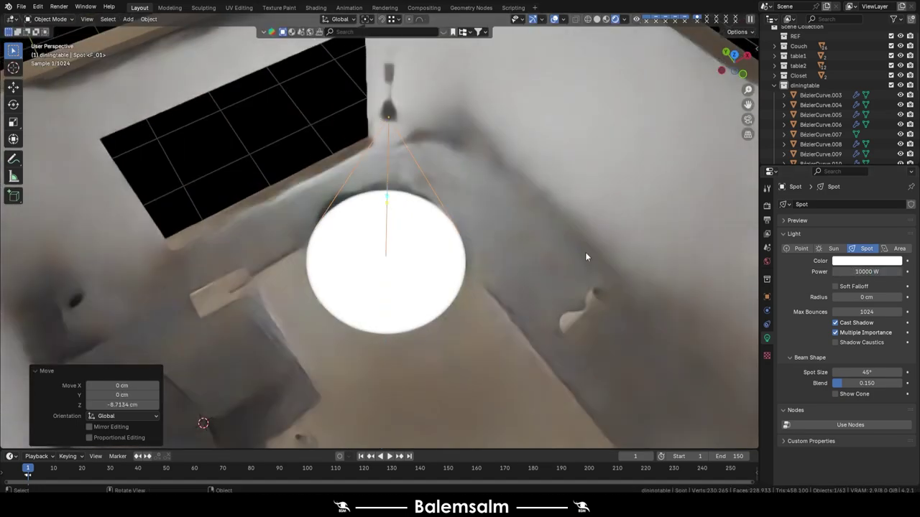
{"action": "double_click", "coordinate": [834, 271]}
{"action": "type", "text": "500"}
{"action": "key", "text": "Return"}
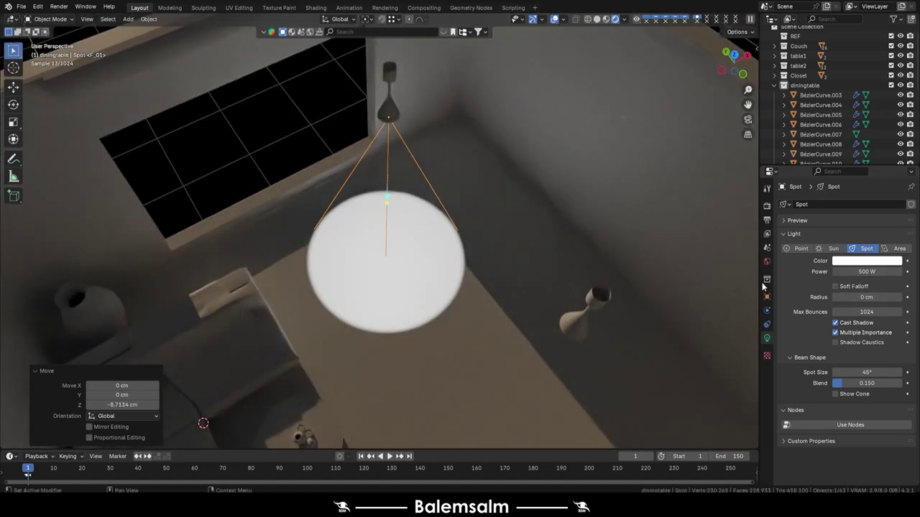
{"action": "type", "text": "25"}
{"action": "left_click_drag", "start_coordinate": [867, 297], "coordinate": [838, 296]}
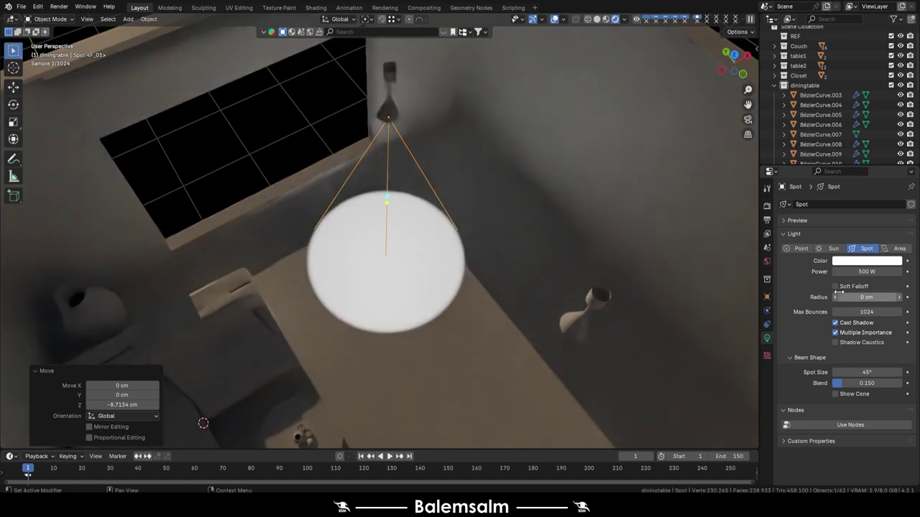
{"action": "mouse_move", "coordinate": [867, 373]}
{"action": "left_mouse_down"}
{"action": "mouse_move", "coordinate": [898, 372]}
{"action": "mouse_move", "coordinate": [898, 383]}
{"action": "mouse_move", "coordinate": [891, 372]}
{"action": "left_mouse_up"}
Step: In top view, duplicate the spot light about 226 cm along Y onto the next lamp
{"action": "key", "text": "KP_7"}
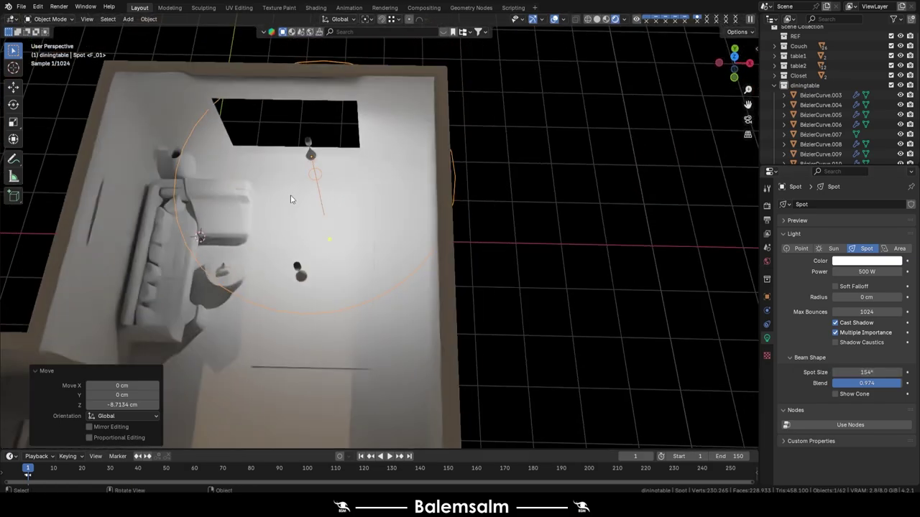
{"action": "scroll", "coordinate": [361, 215], "scroll_direction": "up", "scroll_amount": 2}
{"action": "key", "text": "shift+d"}
{"action": "key", "text": "y"}
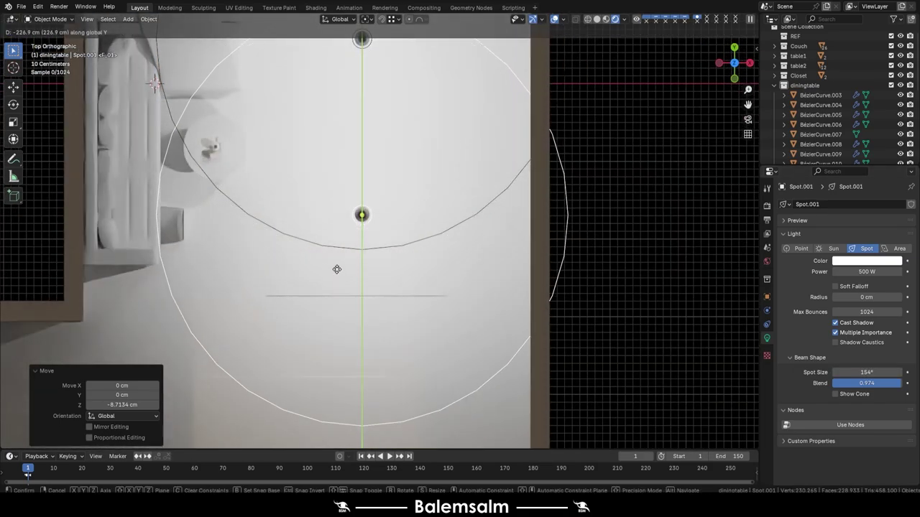
{"action": "left_click", "coordinate": [334, 267]}
{"action": "scroll", "coordinate": [326, 165], "scroll_direction": "up", "scroll_amount": 2}
{"action": "middle_click_drag", "start_coordinate": [326, 165], "coordinate": [293, 68], "text": "shift"}
{"action": "key", "text": "g"}
{"action": "key", "text": "y"}
{"action": "left_click", "coordinate": [309, 215]}
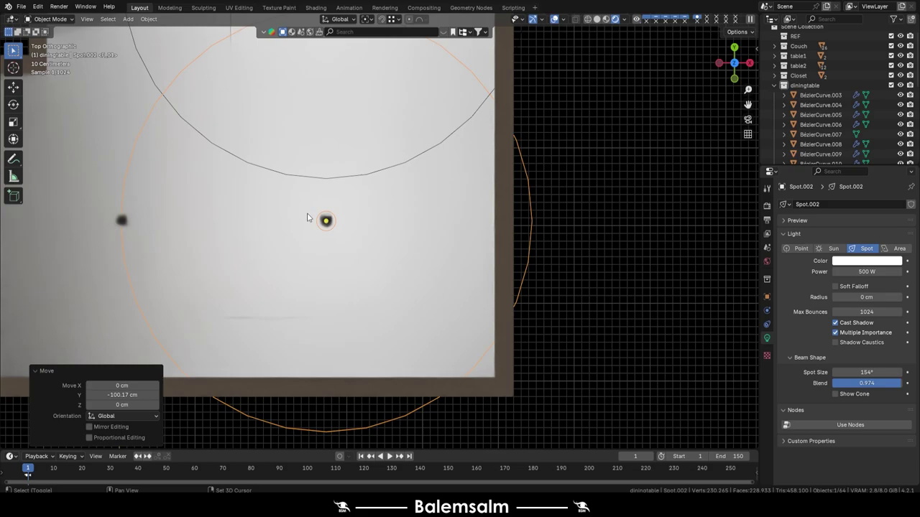
{"action": "middle_click_drag", "start_coordinate": [309, 215], "coordinate": [546, 208], "text": "shift"}
Step: Place more spot light copies along X over the dining table and left lamp
{"action": "key", "text": "shift+d"}
{"action": "key", "text": "x"}
{"action": "left_click", "coordinate": [314, 205]}
{"action": "middle_click_drag", "start_coordinate": [314, 206], "coordinate": [470, 251], "text": "shift"}
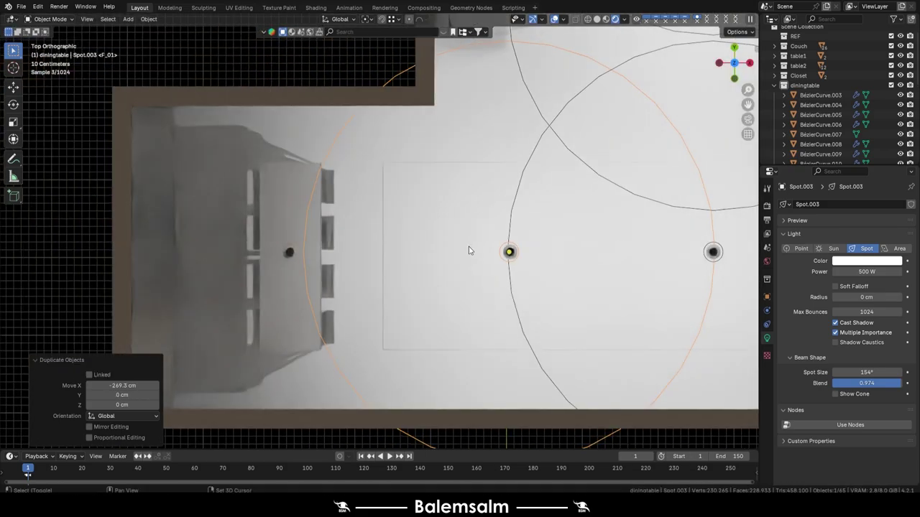
{"action": "key", "text": "shift+d"}
{"action": "key", "text": "x"}
{"action": "left_click", "coordinate": [261, 247]}
{"action": "mouse_move", "coordinate": [261, 248]}
{"action": "middle_mouse_down"}
{"action": "mouse_move", "coordinate": [350, 233]}
{"action": "mouse_move", "coordinate": [416, 184]}
{"action": "mouse_move", "coordinate": [386, 213]}
{"action": "mouse_move", "coordinate": [637, 124]}
{"action": "middle_mouse_up"}
{"action": "key", "text": "KP_0"}
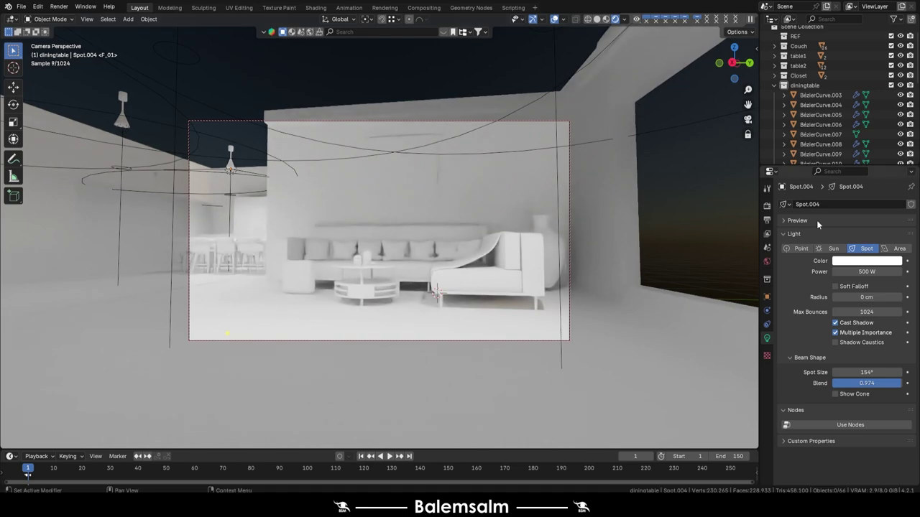
Step: Hide the right-hand wall and save the file, keeping rendered shading
{"action": "left_click", "coordinate": [703, 227]}
{"action": "key", "text": "h"}
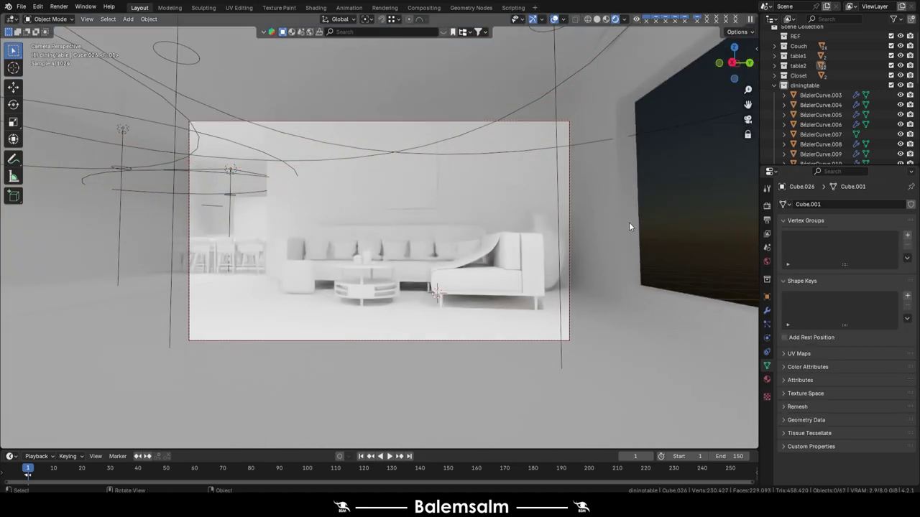
{"action": "key", "text": "ctrl+s"}
{"action": "scroll", "coordinate": [334, 264], "scroll_direction": "down", "scroll_amount": 2}
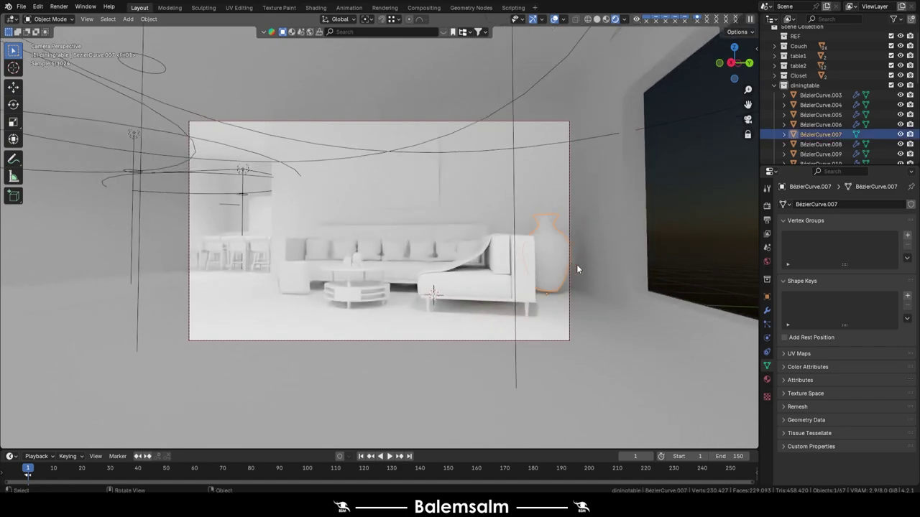
{"action": "left_click", "coordinate": [579, 275]}
{"action": "left_click", "coordinate": [579, 287]}
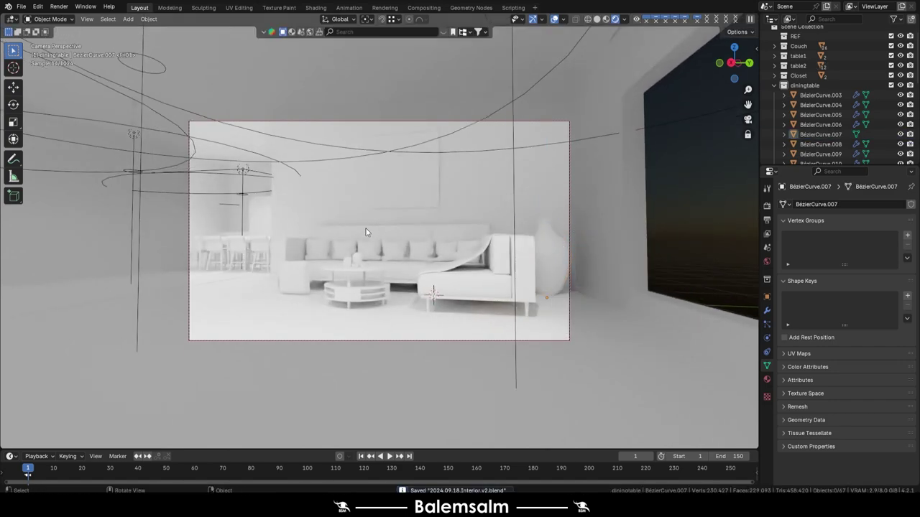
Step: Reframe the living room inside the camera view, then look at the building exterior
{"action": "middle_click_drag", "start_coordinate": [366, 228], "coordinate": [355, 240]}
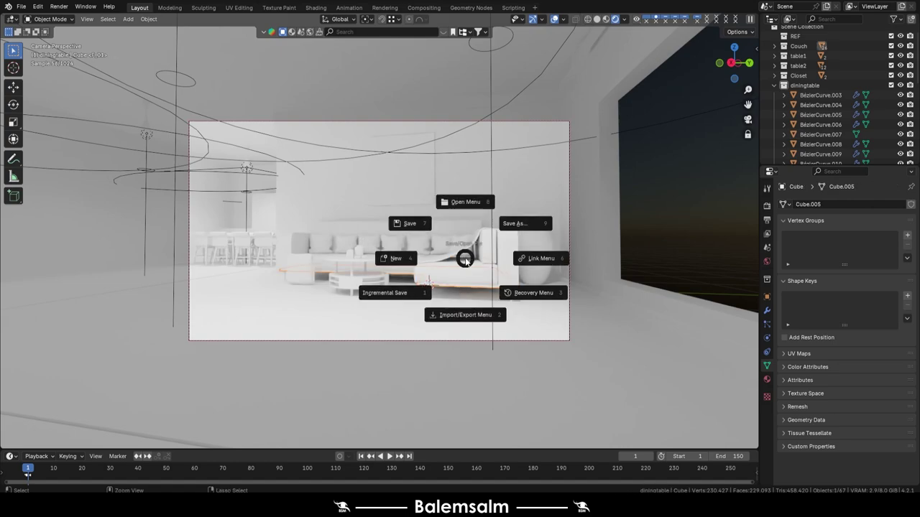
{"action": "left_click", "coordinate": [689, 237]}
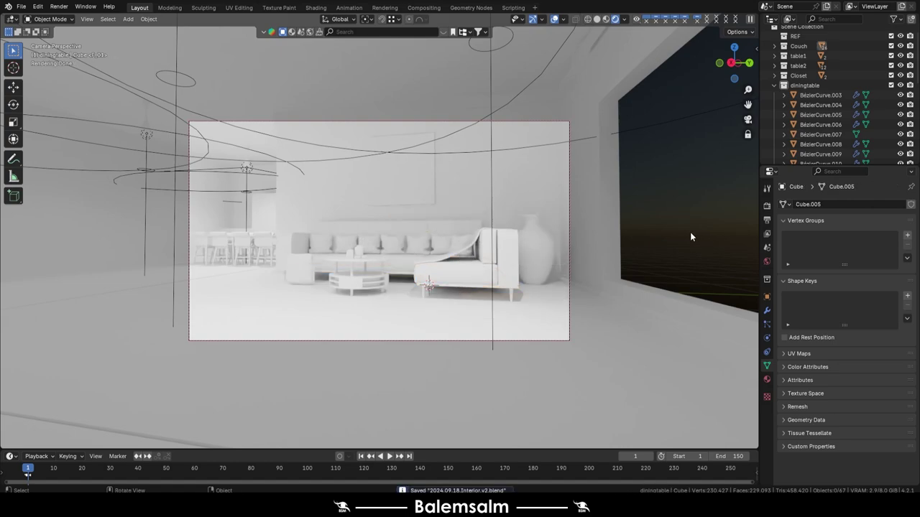
{"action": "middle_click_drag", "start_coordinate": [510, 235], "coordinate": [459, 172]}
{"action": "scroll", "coordinate": [457, 171], "scroll_direction": "down", "scroll_amount": 5}
Step: Save, switch to solid shading and inspect the window frame's materials
{"action": "key", "text": "ctrl+s"}
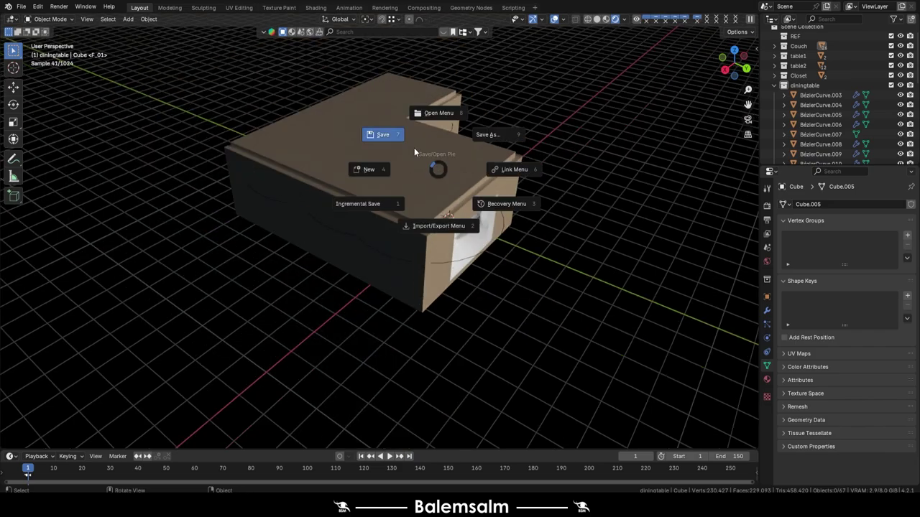
{"action": "left_click", "coordinate": [596, 20]}
{"action": "left_click", "coordinate": [492, 236]}
{"action": "key", "text": "KP_Decimal"}
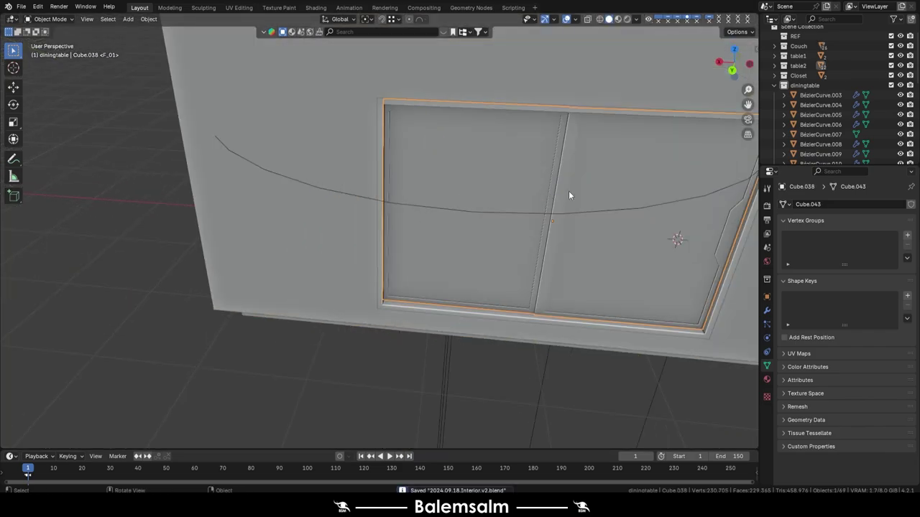
{"action": "left_click", "coordinate": [564, 194]}
{"action": "left_click", "coordinate": [766, 379]}
{"action": "scroll", "coordinate": [414, 151], "scroll_direction": "down", "scroll_amount": 4}
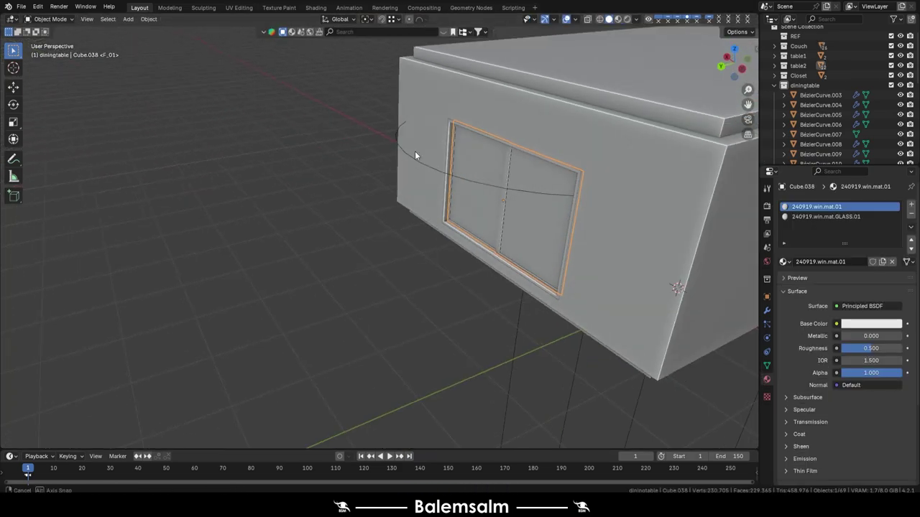
{"action": "mouse_move", "coordinate": [415, 151]}
{"action": "middle_mouse_down"}
{"action": "mouse_move", "coordinate": [472, 218]}
{"action": "mouse_move", "coordinate": [467, 168]}
{"action": "mouse_move", "coordinate": [441, 189]}
{"action": "middle_mouse_up"}
{"action": "scroll", "coordinate": [620, 248], "scroll_direction": "down", "scroll_amount": 3}
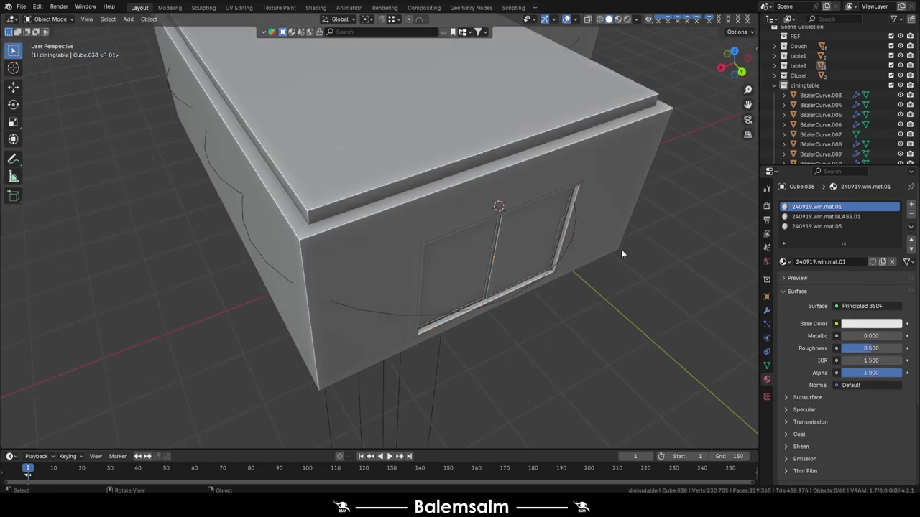
Step: Save the scene and apply all transforms to the window
{"action": "left_click", "coordinate": [495, 142]}
{"action": "mouse_move", "coordinate": [621, 248]}
{"action": "middle_mouse_down"}
{"action": "mouse_move", "coordinate": [496, 143]}
{"action": "mouse_move", "coordinate": [459, 200]}
{"action": "mouse_move", "coordinate": [398, 186]}
{"action": "mouse_move", "coordinate": [433, 210]}
{"action": "mouse_move", "coordinate": [482, 177]}
{"action": "middle_mouse_up"}
{"action": "key", "text": "ctrl+s"}
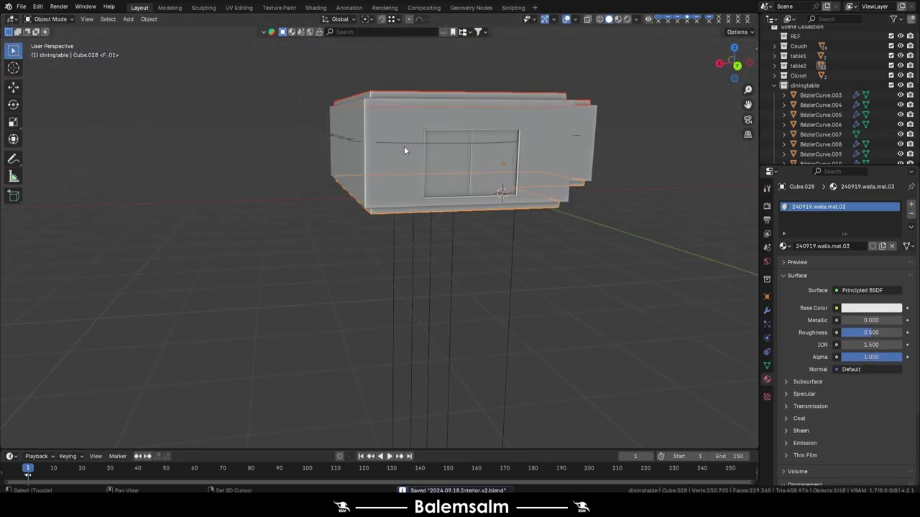
{"action": "scroll", "coordinate": [404, 150], "scroll_direction": "up", "scroll_amount": 2}
{"action": "left_click", "coordinate": [525, 185]}
{"action": "key", "text": "ctrl+a"}
{"action": "left_click", "coordinate": [566, 172]}
{"action": "mouse_move", "coordinate": [566, 172]}
{"action": "middle_mouse_down"}
{"action": "mouse_move", "coordinate": [615, 147]}
{"action": "mouse_move", "coordinate": [536, 211]}
{"action": "mouse_move", "coordinate": [525, 144]}
{"action": "middle_mouse_up"}
Step: Select the L-shaped top slab and trial-move it along X, first 5 cm then 2000 cm
{"action": "left_click", "coordinate": [536, 211]}
{"action": "key", "text": "x"}
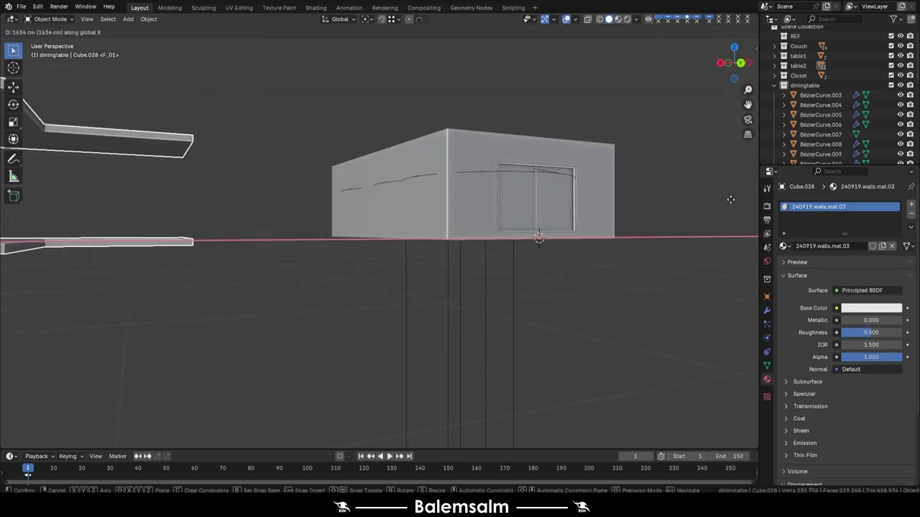
{"action": "key", "text": "Return"}
{"action": "key", "text": "KP_7"}
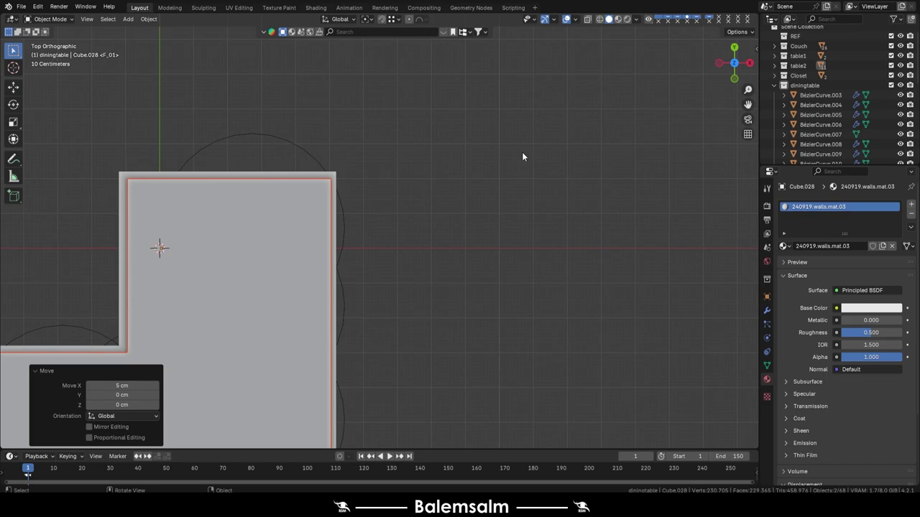
{"action": "key", "text": "g"}
{"action": "key", "text": "x"}
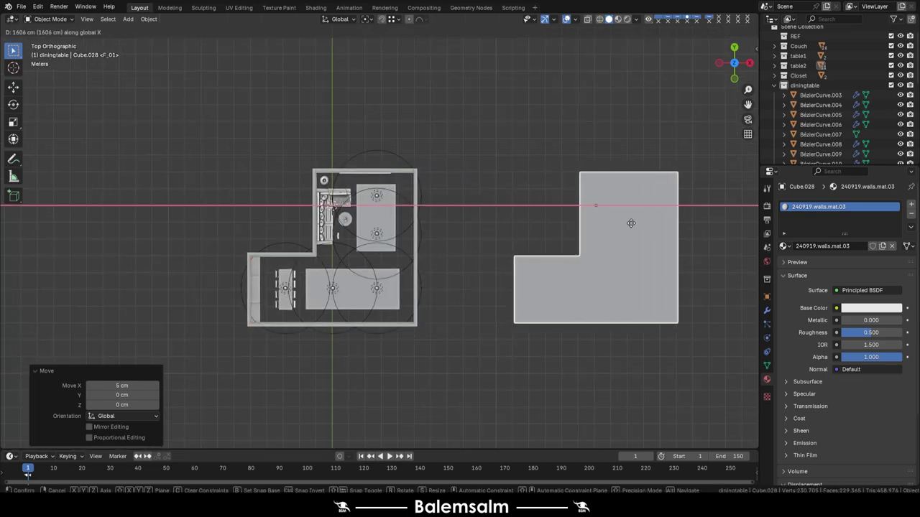
{"action": "type", "text": "200"}
{"action": "key", "text": "Return"}
Step: Reposition the slab 1500 cm along X in top view and save the file
{"action": "middle_click_drag", "start_coordinate": [468, 110], "coordinate": [328, 116]}
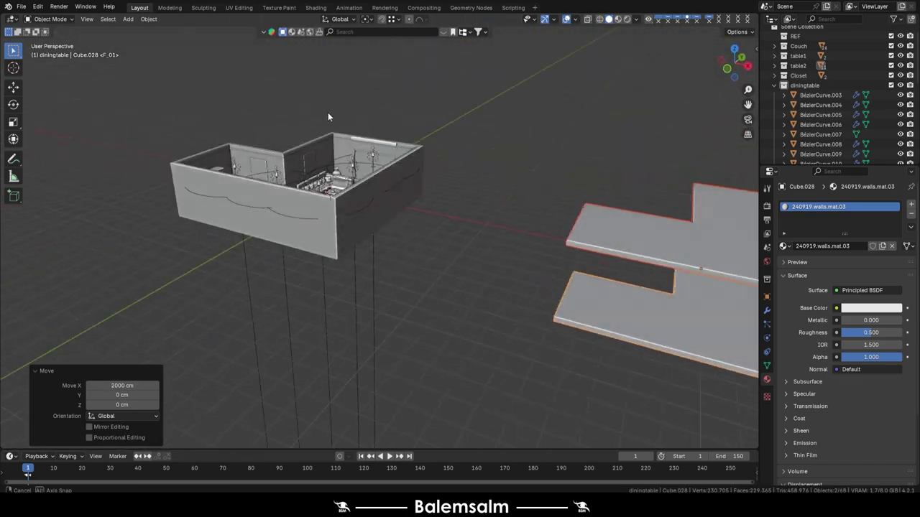
{"action": "key", "text": "KP_7"}
{"action": "type", "text": "gx"}
{"action": "type", "text": "15"}
{"action": "key", "text": "Return"}
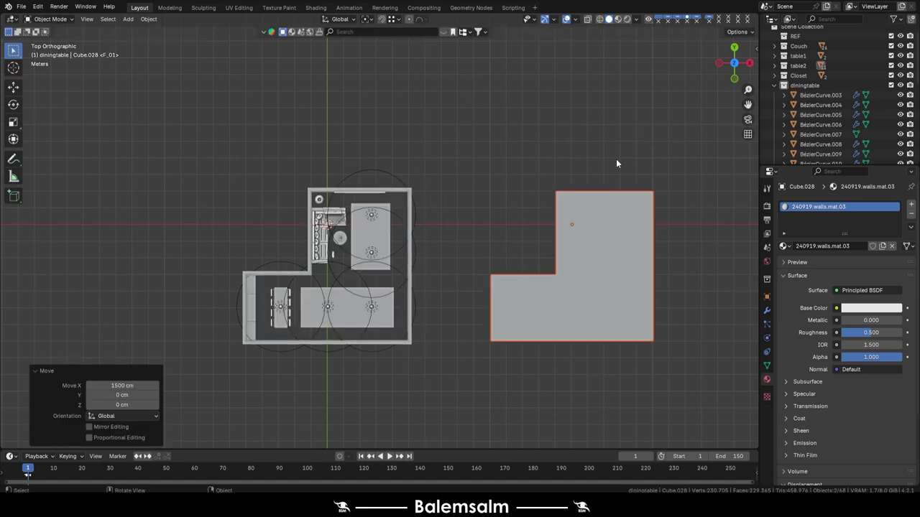
{"action": "middle_click_drag", "start_coordinate": [616, 159], "coordinate": [405, 161]}
{"action": "key", "text": "ctrl+s"}
Step: Rename the first corner trim's material to 240919.corners.mat.01, isolate the trim and save
{"action": "scroll", "coordinate": [388, 134], "scroll_direction": "up", "scroll_amount": 3}
{"action": "left_click", "coordinate": [398, 118]}
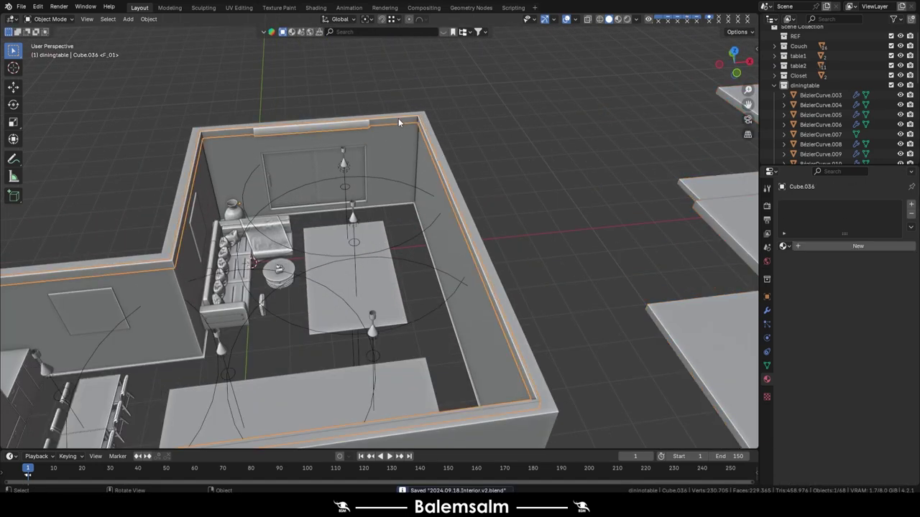
{"action": "scroll", "coordinate": [398, 118], "scroll_direction": "up", "scroll_amount": 4}
{"action": "scroll", "coordinate": [404, 204], "scroll_direction": "down", "scroll_amount": 1}
{"action": "double_click", "coordinate": [826, 245]}
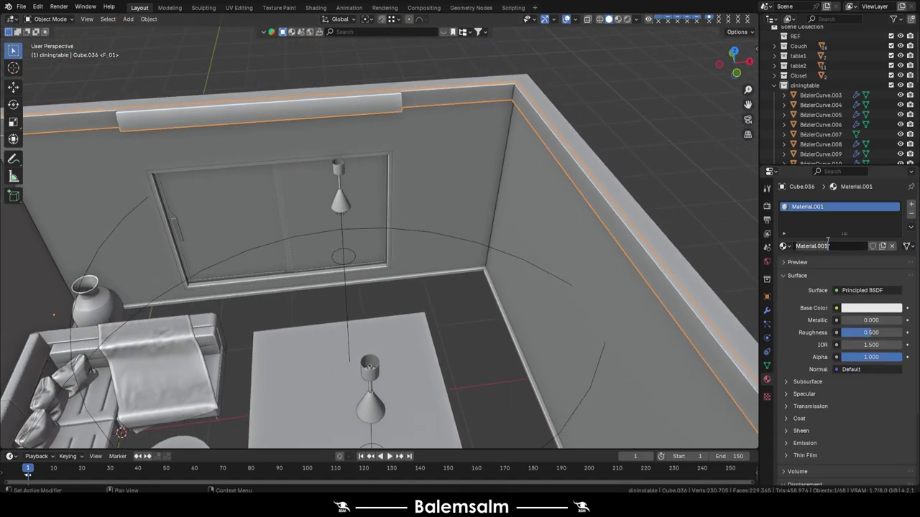
{"action": "left_click", "coordinate": [487, 284]}
{"action": "left_click", "coordinate": [591, 194], "text": "shift"}
{"action": "key", "text": "KP_Divide"}
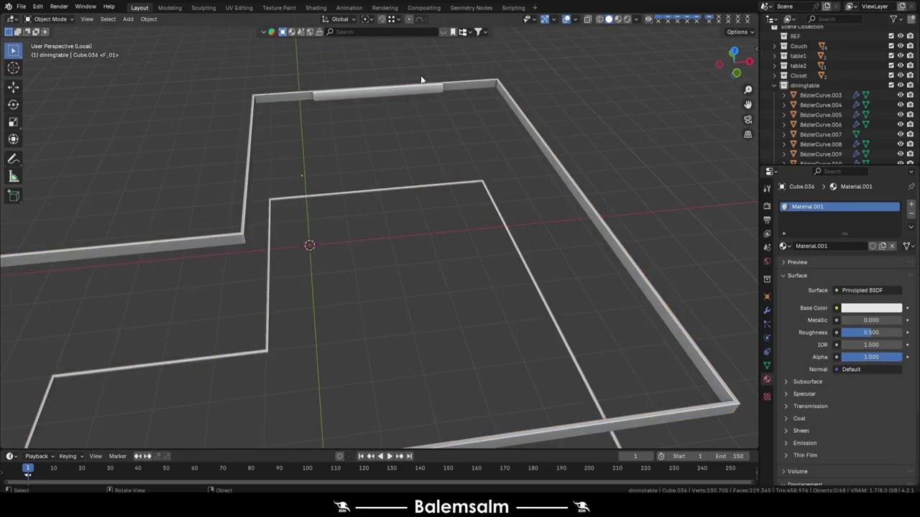
{"action": "middle_click_drag", "start_coordinate": [592, 193], "coordinate": [393, 191]}
{"action": "key", "text": "ctrl+s"}
Step: Rename the second trim's material to 240919.corners.mat.02, save, and open UV Editing
{"action": "scroll", "coordinate": [329, 153], "scroll_direction": "up", "scroll_amount": 3}
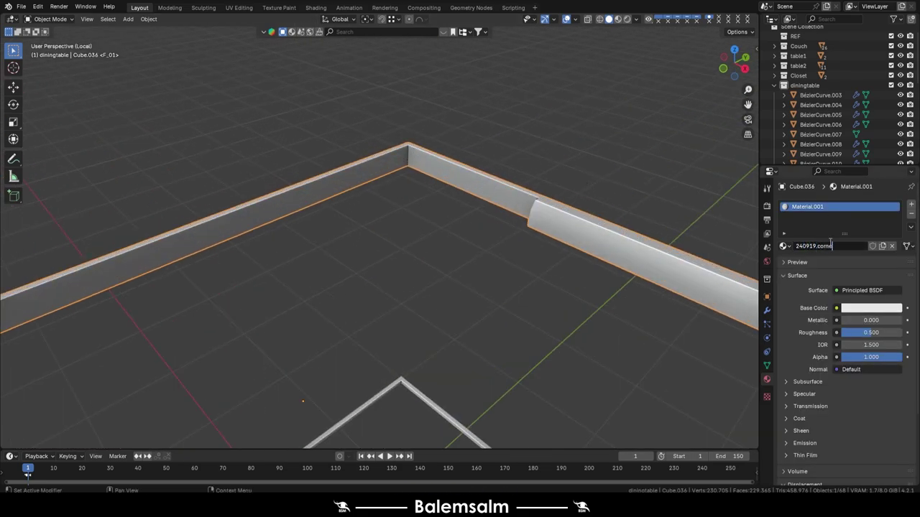
{"action": "middle_click_drag", "start_coordinate": [503, 258], "coordinate": [375, 271]}
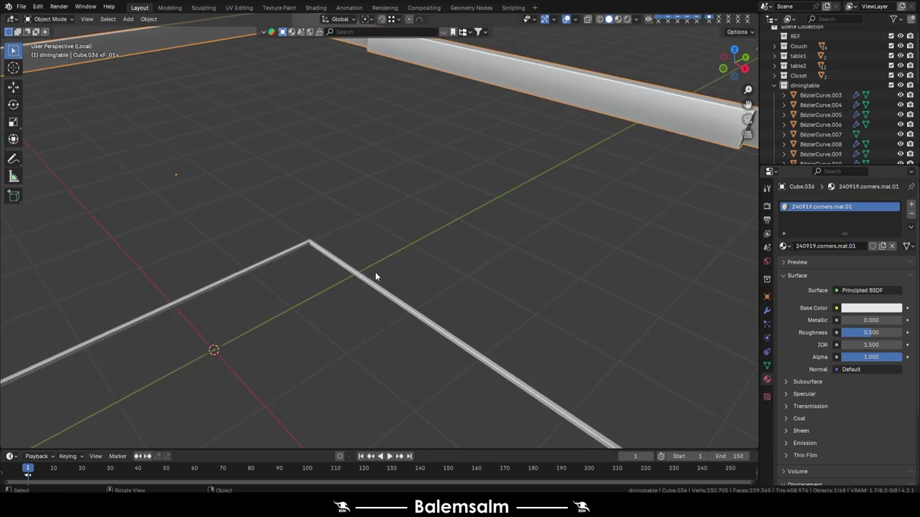
{"action": "left_click", "coordinate": [375, 280]}
{"action": "double_click", "coordinate": [834, 246]}
{"action": "type", "text": "240919.corners.mat.01"}
{"action": "left_click", "coordinate": [576, 19]}
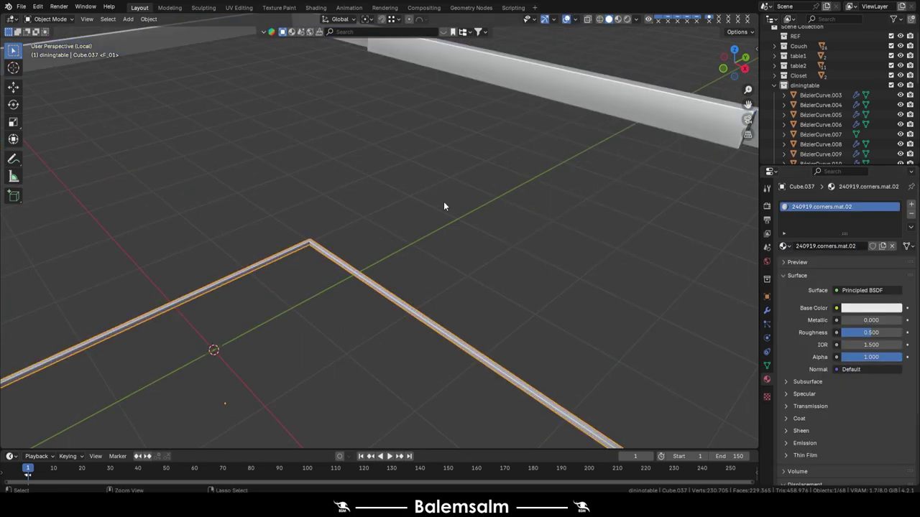
{"action": "left_click", "coordinate": [414, 166]}
{"action": "left_click", "coordinate": [347, 273]}
{"action": "left_click", "coordinate": [238, 8]}
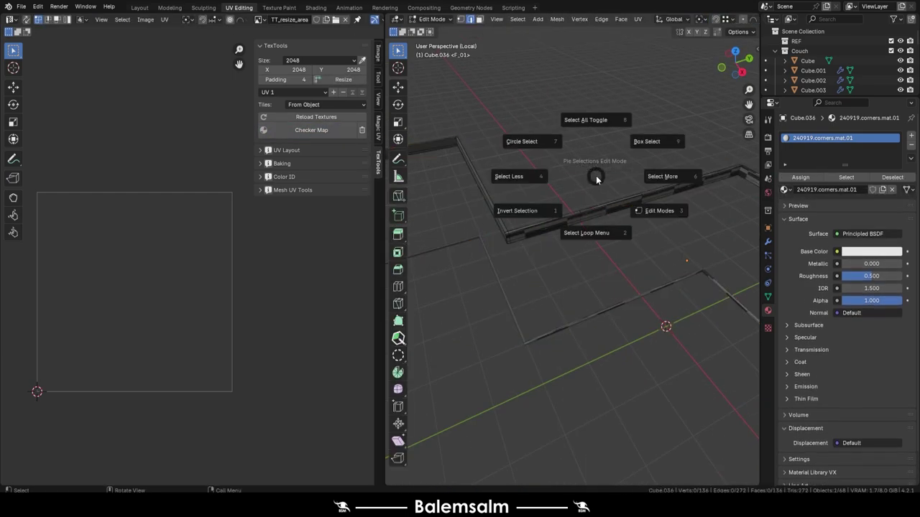
Step: Unwrap the corner trim with Smart UV Project and frame its corner in the view
{"action": "left_click", "coordinate": [596, 232]}
{"action": "left_click", "coordinate": [595, 241]}
{"action": "key", "text": "alt+a"}
{"action": "key", "text": "a"}
{"action": "key", "text": "alt+a"}
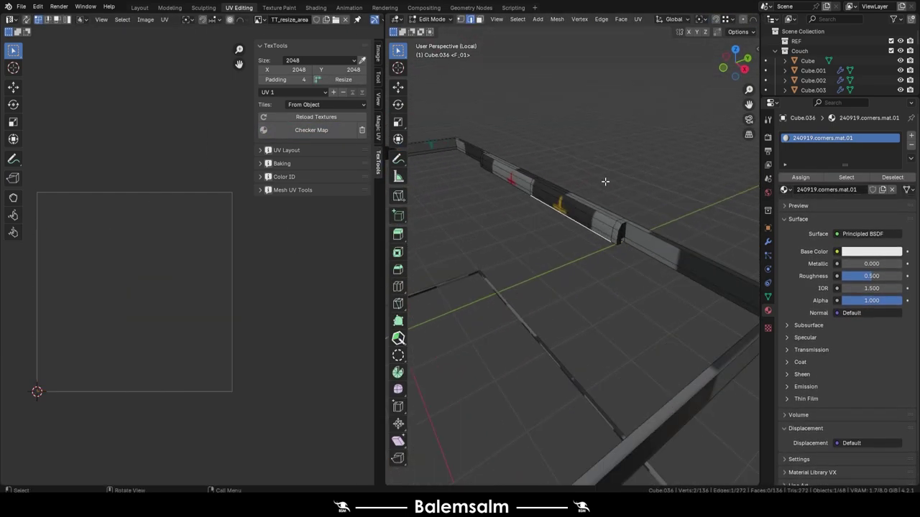
{"action": "mouse_move", "coordinate": [575, 230]}
{"action": "middle_mouse_down"}
{"action": "mouse_move", "coordinate": [611, 225]}
{"action": "mouse_move", "coordinate": [615, 208]}
{"action": "middle_mouse_up"}
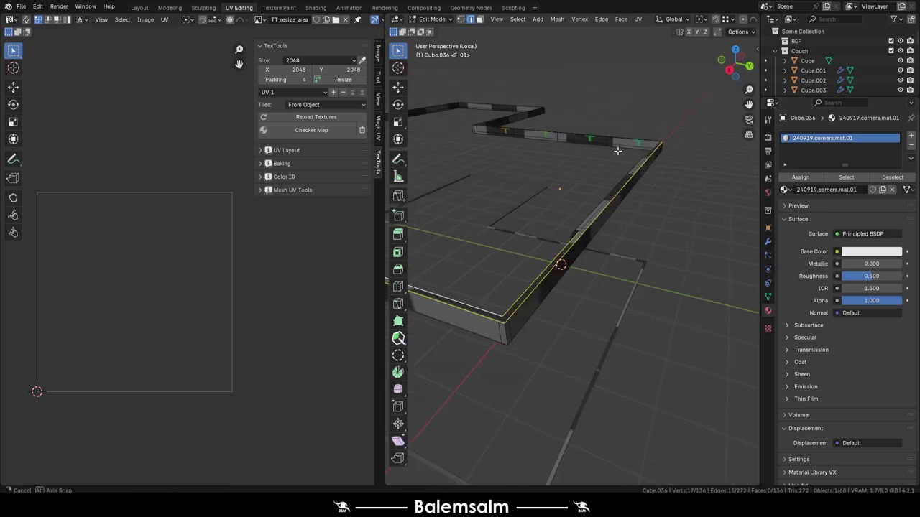
{"action": "mouse_move", "coordinate": [581, 344]}
{"action": "middle_mouse_down"}
{"action": "mouse_move", "coordinate": [539, 205]}
{"action": "mouse_move", "coordinate": [608, 162]}
{"action": "mouse_move", "coordinate": [530, 143]}
{"action": "mouse_move", "coordinate": [546, 165]}
{"action": "mouse_move", "coordinate": [687, 176]}
{"action": "middle_mouse_up"}
{"action": "scroll", "coordinate": [556, 202], "scroll_direction": "up", "scroll_amount": 5}
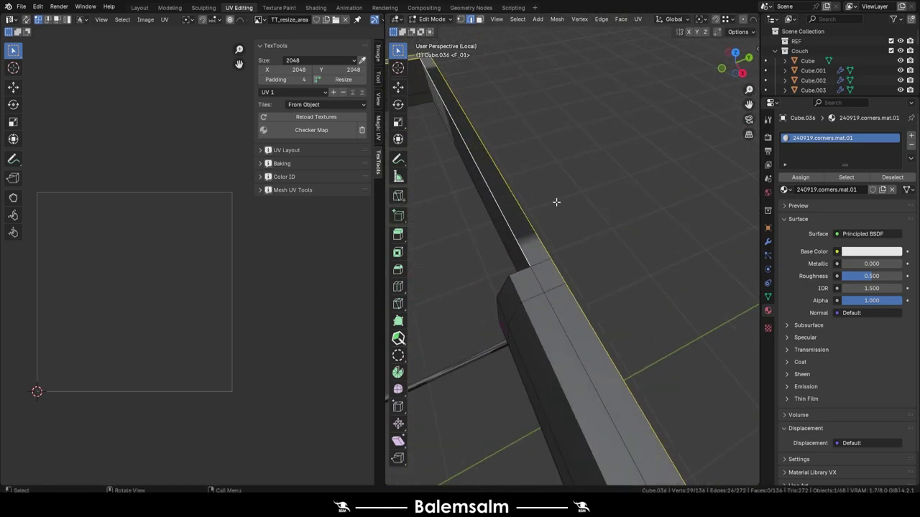
{"action": "scroll", "coordinate": [548, 200], "scroll_direction": "down", "scroll_amount": 3}
Step: Select the linked trim mesh and a face loop, and scale their UVs up
{"action": "key", "text": "l"}
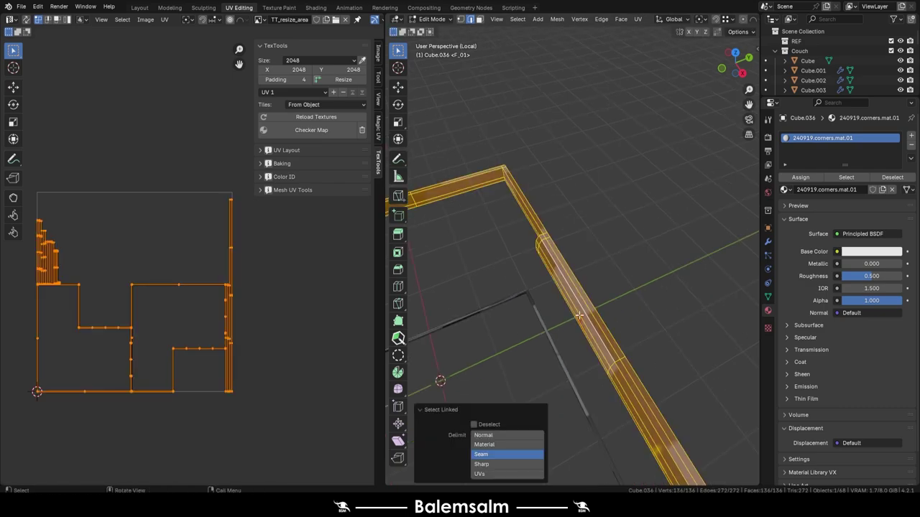
{"action": "mouse_move", "coordinate": [547, 235]}
{"action": "middle_mouse_down"}
{"action": "mouse_move", "coordinate": [610, 255]}
{"action": "mouse_move", "coordinate": [568, 267]}
{"action": "mouse_move", "coordinate": [618, 237]}
{"action": "middle_mouse_up"}
{"action": "left_click", "coordinate": [610, 255], "text": "alt"}
{"action": "scroll", "coordinate": [134, 312], "scroll_direction": "down", "scroll_amount": 3}
{"action": "key", "text": "s"}
{"action": "left_click", "coordinate": [263, 319]}
Step: Re-unwrap the selected trim faces from the face menu and Quick Favorites
{"action": "mouse_move", "coordinate": [531, 123]}
{"action": "middle_mouse_down"}
{"action": "mouse_move", "coordinate": [546, 215]}
{"action": "mouse_move", "coordinate": [538, 268]}
{"action": "mouse_move", "coordinate": [532, 239]}
{"action": "mouse_move", "coordinate": [538, 259]}
{"action": "mouse_move", "coordinate": [554, 252]}
{"action": "middle_mouse_up"}
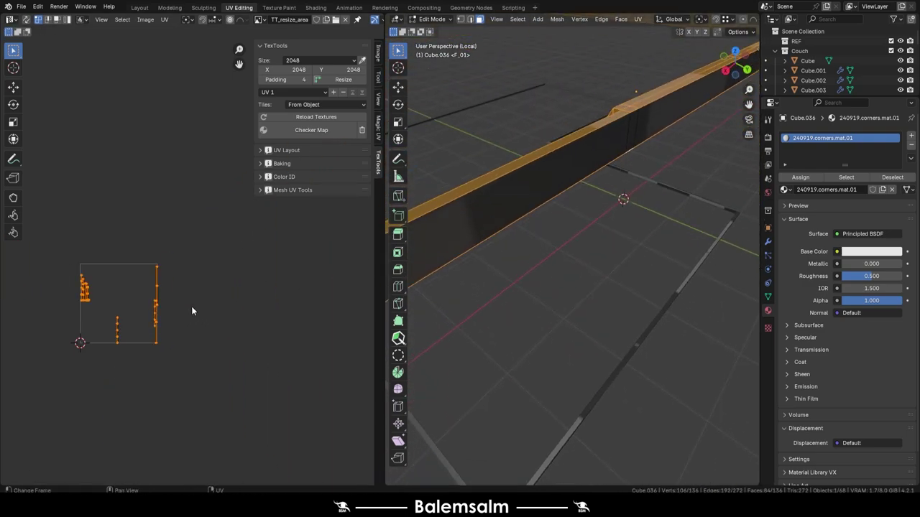
{"action": "middle_click_drag", "start_coordinate": [637, 145], "coordinate": [625, 195]}
{"action": "right_click", "coordinate": [563, 198]}
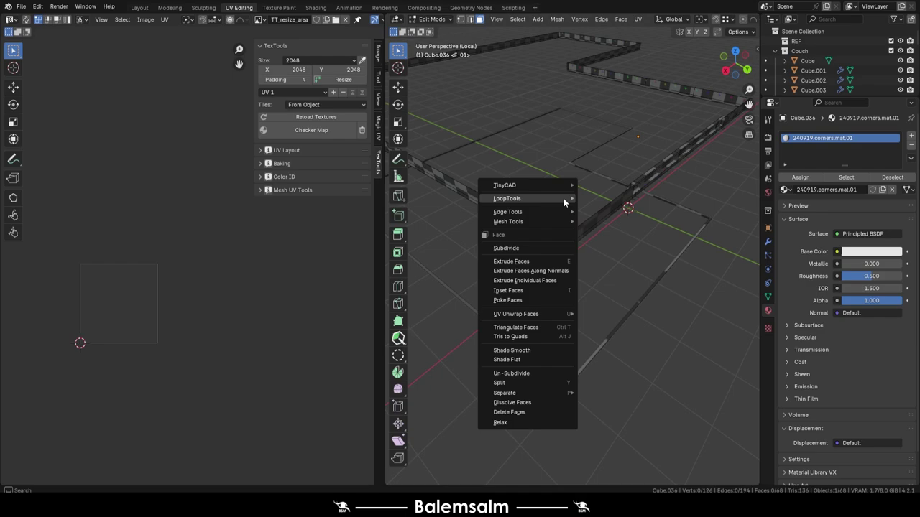
{"action": "left_click", "coordinate": [532, 302]}
{"action": "middle_click_drag", "start_coordinate": [532, 302], "coordinate": [608, 168]}
{"action": "key", "text": "q"}
{"action": "left_click", "coordinate": [182, 391]}
Step: Add two more face loops, scale their UVs, and preview the TexTools checker map
{"action": "mouse_move", "coordinate": [555, 181]}
{"action": "middle_mouse_down"}
{"action": "mouse_move", "coordinate": [615, 216]}
{"action": "mouse_move", "coordinate": [468, 177]}
{"action": "mouse_move", "coordinate": [559, 229]}
{"action": "mouse_move", "coordinate": [530, 182]}
{"action": "mouse_move", "coordinate": [464, 198]}
{"action": "mouse_move", "coordinate": [503, 238]}
{"action": "middle_mouse_up"}
{"action": "left_click", "coordinate": [530, 183], "text": "alt+shift"}
{"action": "left_click", "coordinate": [505, 157], "text": "alt+shift"}
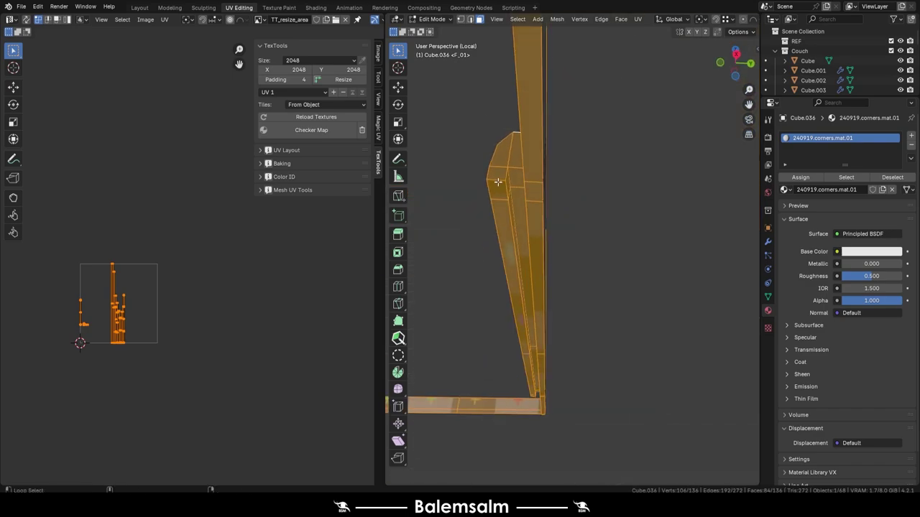
{"action": "key", "text": "s"}
{"action": "left_click", "coordinate": [141, 322]}
{"action": "left_click", "coordinate": [311, 130]}
Step: Remove the checker map, pack the trim's UV islands, and save 2024.09.18.Interior v2.blend
{"action": "key", "text": "alt+a"}
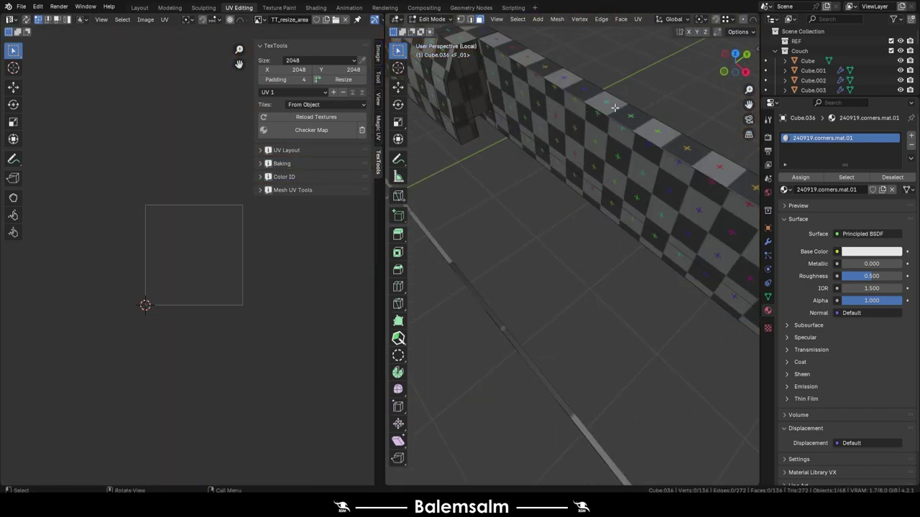
{"action": "left_click", "coordinate": [556, 165]}
{"action": "key", "text": "u"}
{"action": "left_click", "coordinate": [165, 252]}
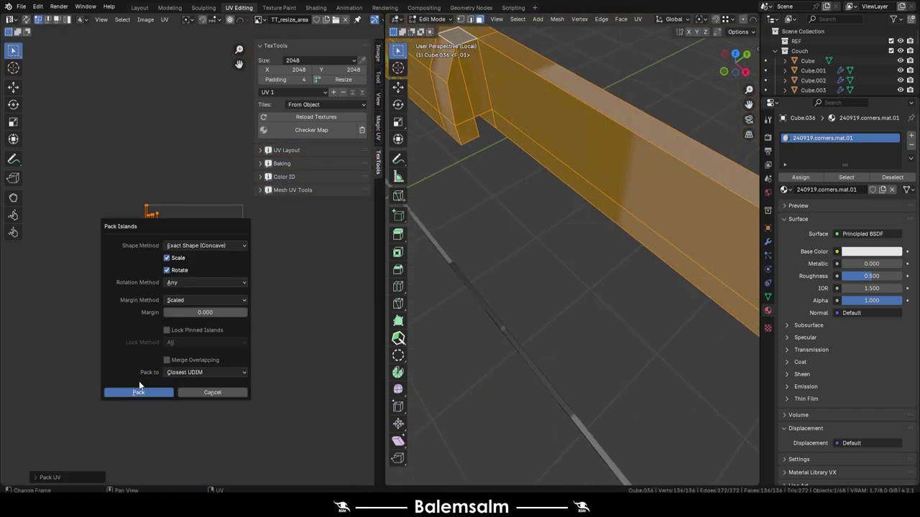
{"action": "left_click", "coordinate": [138, 388]}
{"action": "key", "text": "ctrl+s"}
Step: Select the corner edge loop, a corner edge and a corner vertex on the trim
{"action": "mouse_move", "coordinate": [527, 137]}
{"action": "middle_mouse_down"}
{"action": "mouse_move", "coordinate": [531, 106]}
{"action": "mouse_move", "coordinate": [511, 254]}
{"action": "mouse_move", "coordinate": [539, 197]}
{"action": "mouse_move", "coordinate": [576, 200]}
{"action": "mouse_move", "coordinate": [467, 108]}
{"action": "mouse_move", "coordinate": [605, 175]}
{"action": "mouse_move", "coordinate": [532, 230]}
{"action": "mouse_move", "coordinate": [551, 240]}
{"action": "mouse_move", "coordinate": [474, 178]}
{"action": "mouse_move", "coordinate": [501, 201]}
{"action": "mouse_move", "coordinate": [599, 158]}
{"action": "mouse_move", "coordinate": [577, 183]}
{"action": "mouse_move", "coordinate": [571, 338]}
{"action": "middle_mouse_up"}
{"action": "left_click", "coordinate": [511, 255]}
{"action": "left_click", "coordinate": [474, 179], "text": "alt"}
{"action": "left_click", "coordinate": [599, 159]}
{"action": "left_click", "coordinate": [567, 335], "text": "shift"}
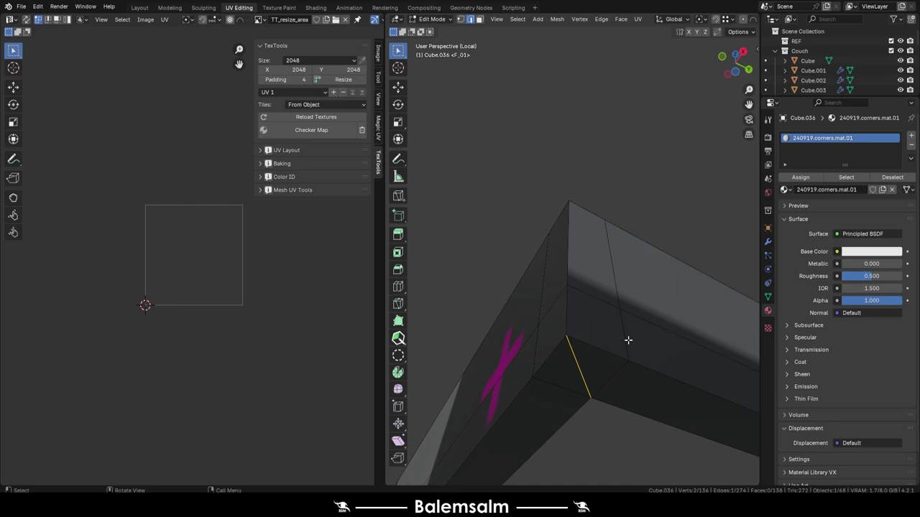
Step: Slide the selected corner vertices along their edges toward the trim corner
{"action": "middle_click_drag", "start_coordinate": [556, 277], "coordinate": [564, 255]}
{"action": "key", "text": "g"}
{"action": "key", "text": "g"}
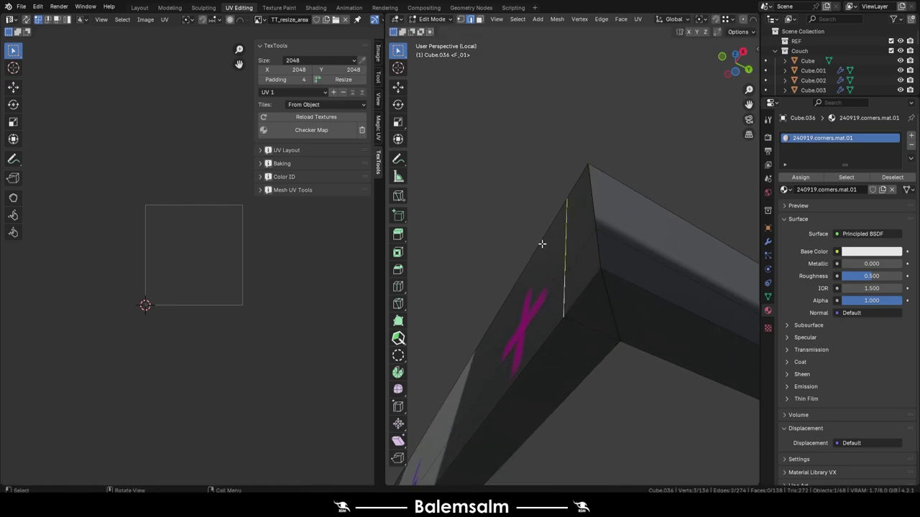
{"action": "middle_click_drag", "start_coordinate": [391, 34], "coordinate": [493, 154]}
{"action": "scroll", "coordinate": [493, 154], "scroll_direction": "up", "scroll_amount": 5}
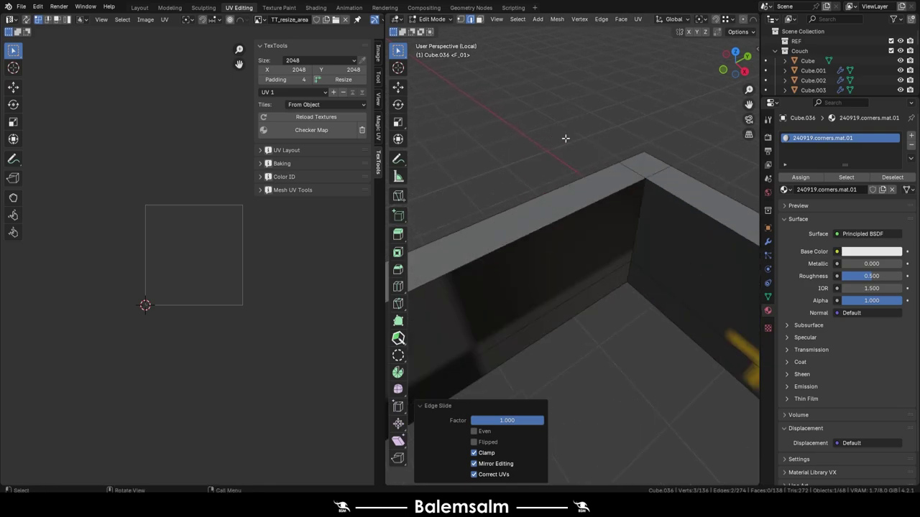
{"action": "left_click", "coordinate": [666, 148], "text": "shift"}
{"action": "mouse_move", "coordinate": [566, 139]}
{"action": "middle_mouse_down"}
{"action": "mouse_move", "coordinate": [666, 149]}
{"action": "mouse_move", "coordinate": [628, 219]}
{"action": "mouse_move", "coordinate": [630, 198]}
{"action": "middle_mouse_up"}
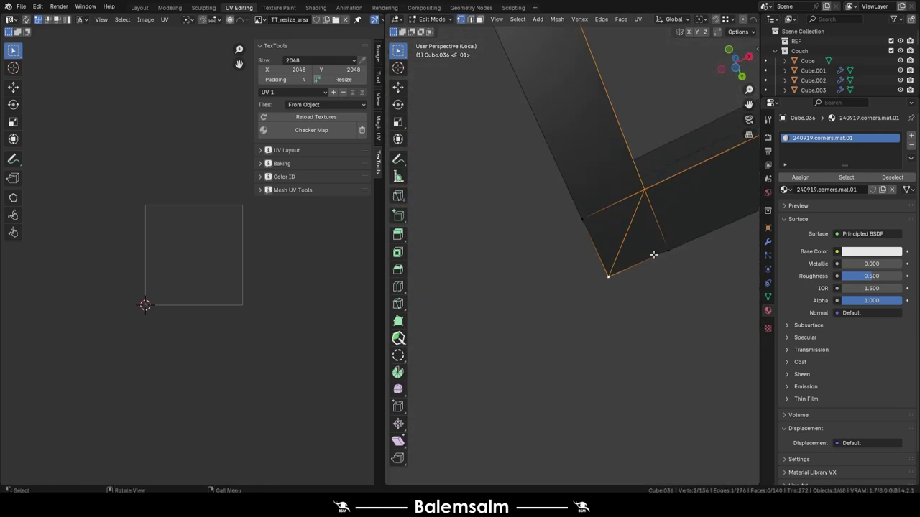
{"action": "middle_click_drag", "start_coordinate": [654, 254], "coordinate": [602, 217]}
{"action": "key", "text": "g"}
{"action": "key", "text": "g"}
{"action": "left_click", "coordinate": [452, 242]}
{"action": "mouse_move", "coordinate": [452, 242]}
{"action": "middle_mouse_down"}
{"action": "mouse_move", "coordinate": [529, 315]}
{"action": "mouse_move", "coordinate": [575, 242]}
{"action": "middle_mouse_up"}
{"action": "key", "text": "g"}
{"action": "key", "text": "g"}
{"action": "key", "text": "Return"}
Step: Edge-slide the vertices further onto the wall frame's corner
{"action": "key", "text": "g"}
{"action": "scroll", "coordinate": [650, 295], "scroll_direction": "up", "scroll_amount": 3}
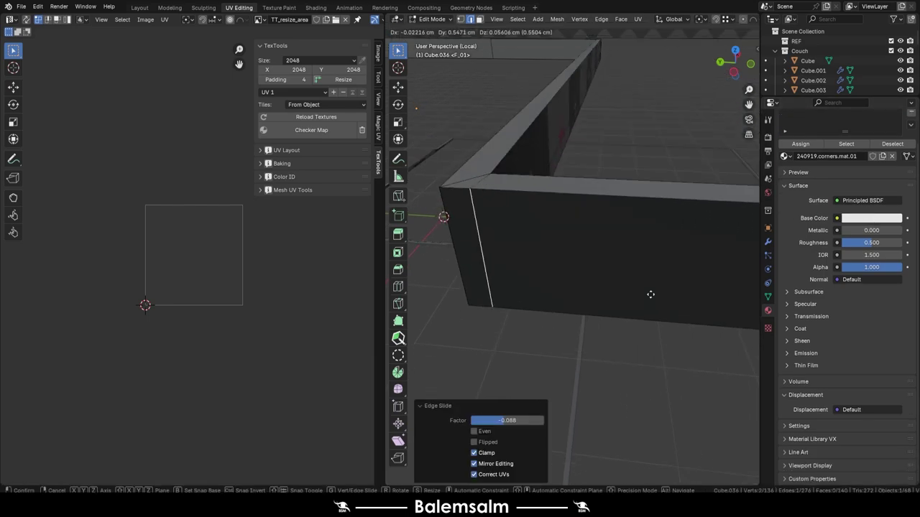
{"action": "middle_click_drag", "start_coordinate": [621, 199], "coordinate": [651, 196]}
{"action": "middle_click_drag", "start_coordinate": [450, 217], "coordinate": [544, 176]}
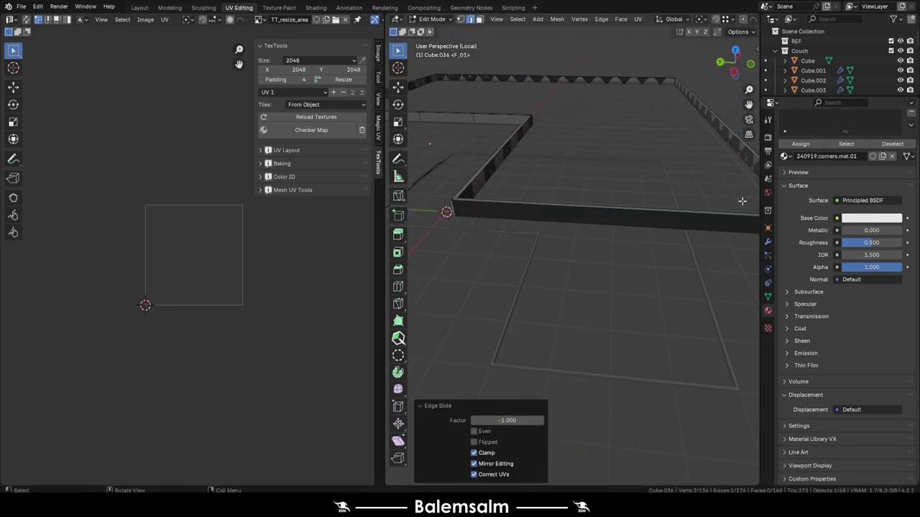
{"action": "scroll", "coordinate": [527, 256], "scroll_direction": "up", "scroll_amount": 2}
{"action": "key", "text": "Escape"}
{"action": "middle_click_drag", "start_coordinate": [532, 212], "coordinate": [659, 163]}
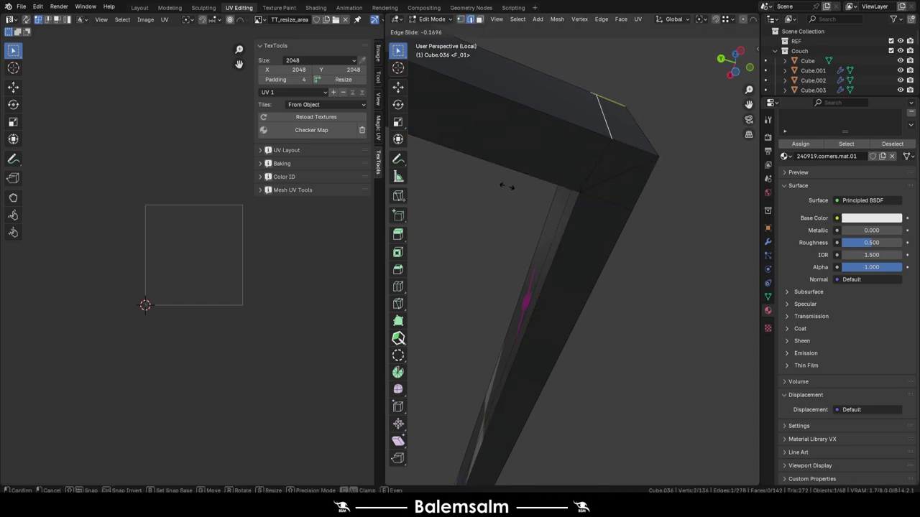
{"action": "left_click", "coordinate": [723, 173]}
Step: Select the outer and inner corner edges of the wall frame
{"action": "middle_click_drag", "start_coordinate": [723, 173], "coordinate": [643, 170]}
{"action": "scroll", "coordinate": [493, 170], "scroll_direction": "down", "scroll_amount": 3}
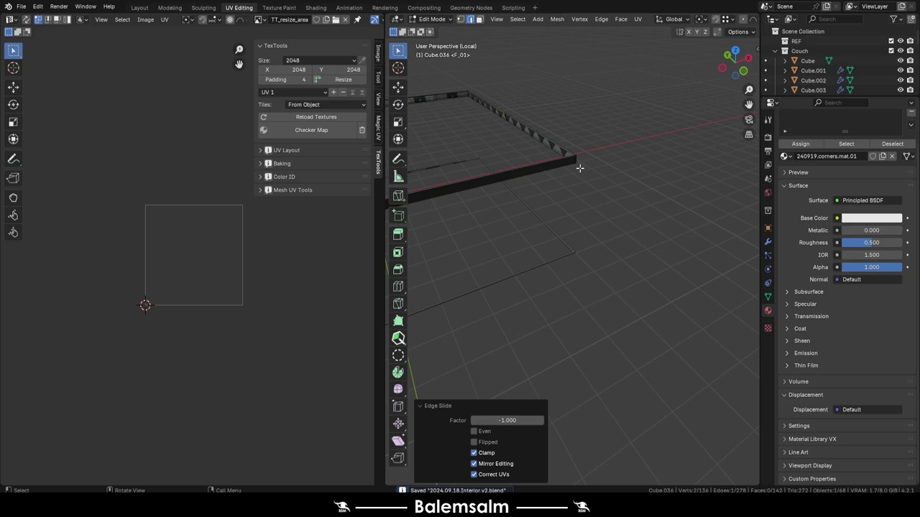
{"action": "scroll", "coordinate": [579, 169], "scroll_direction": "up", "scroll_amount": 3}
{"action": "scroll", "coordinate": [548, 288], "scroll_direction": "up", "scroll_amount": 2}
{"action": "scroll", "coordinate": [569, 318], "scroll_direction": "up", "scroll_amount": 2}
{"action": "left_click", "coordinate": [568, 318], "text": "shift"}
{"action": "scroll", "coordinate": [578, 420], "scroll_direction": "up", "scroll_amount": 1}
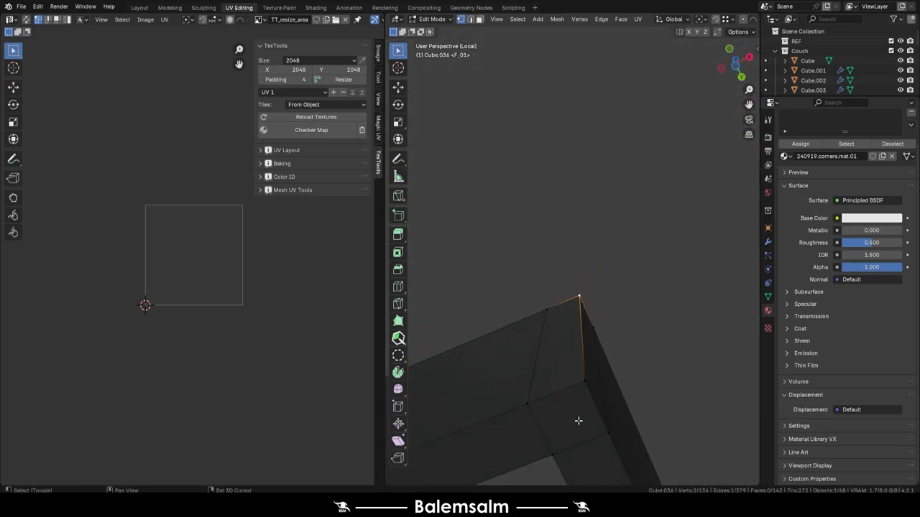
{"action": "middle_click_drag", "start_coordinate": [578, 420], "coordinate": [580, 322], "text": "shift"}
{"action": "left_click", "coordinate": [581, 321], "text": "shift"}
Step: Move the corner edges along X and slide them flush along the wall
{"action": "mouse_move", "coordinate": [557, 249]}
{"action": "middle_mouse_down"}
{"action": "mouse_move", "coordinate": [513, 271]}
{"action": "mouse_move", "coordinate": [648, 45]}
{"action": "middle_mouse_up"}
{"action": "key", "text": "g"}
{"action": "key", "text": "x"}
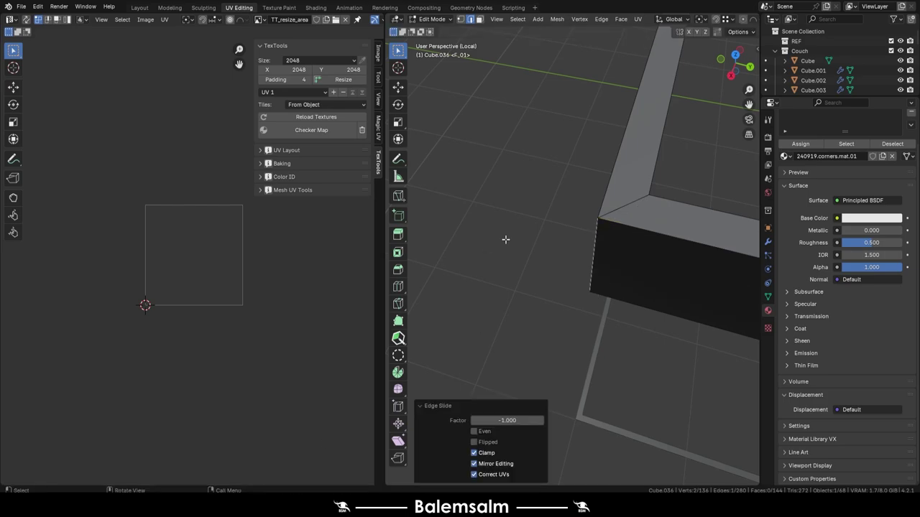
{"action": "mouse_move", "coordinate": [506, 239]}
{"action": "middle_mouse_down"}
{"action": "mouse_move", "coordinate": [607, 324]}
{"action": "mouse_move", "coordinate": [615, 465]}
{"action": "middle_mouse_up"}
{"action": "middle_click_drag", "start_coordinate": [611, 406], "coordinate": [612, 51]}
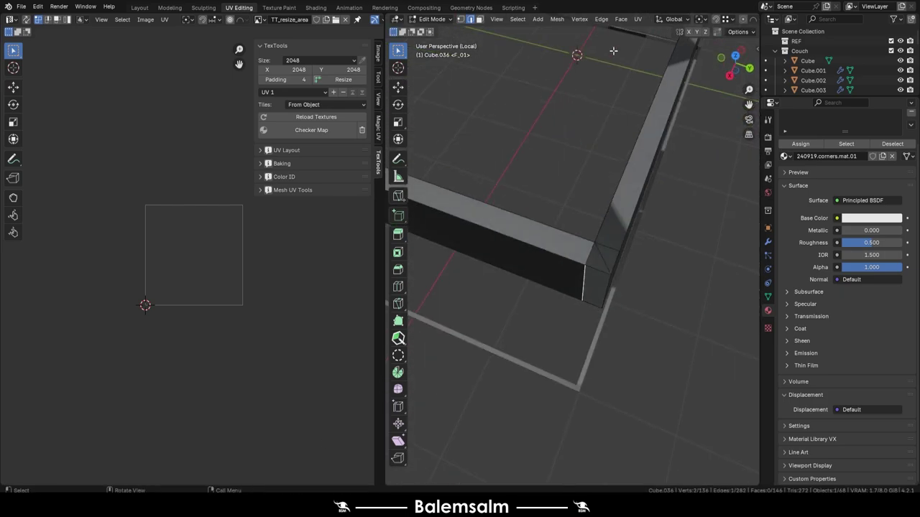
{"action": "left_click", "coordinate": [511, 223]}
{"action": "middle_click_drag", "start_coordinate": [511, 223], "coordinate": [596, 271]}
{"action": "key", "text": "g"}
{"action": "key", "text": "g"}
{"action": "left_click", "coordinate": [533, 222]}
Step: Slide the remaining corner edge fully onto the frame corner
{"action": "mouse_move", "coordinate": [534, 222]}
{"action": "middle_mouse_down"}
{"action": "mouse_move", "coordinate": [628, 220]}
{"action": "mouse_move", "coordinate": [542, 194]}
{"action": "mouse_move", "coordinate": [584, 140]}
{"action": "middle_mouse_up"}
{"action": "left_click", "coordinate": [542, 194]}
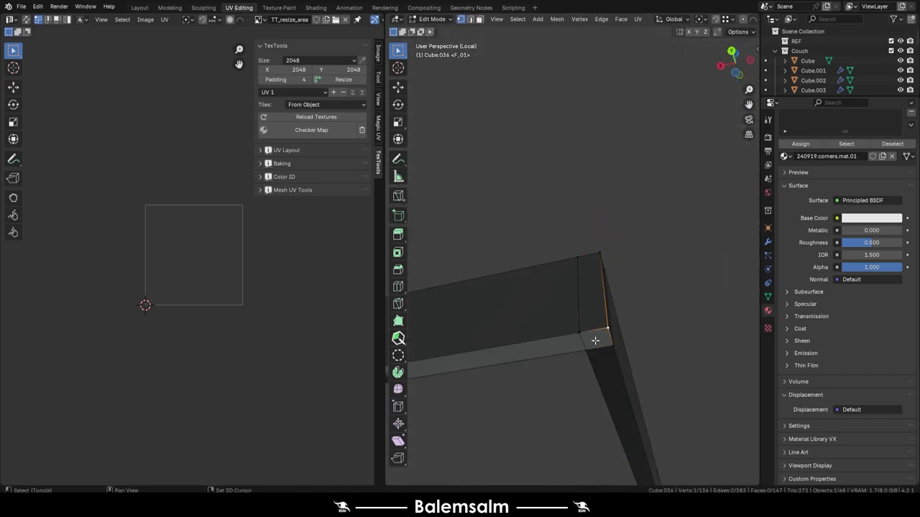
{"action": "mouse_move", "coordinate": [576, 299]}
{"action": "middle_mouse_down"}
{"action": "mouse_move", "coordinate": [583, 323]}
{"action": "mouse_move", "coordinate": [604, 287]}
{"action": "middle_mouse_up"}
{"action": "key", "text": "g"}
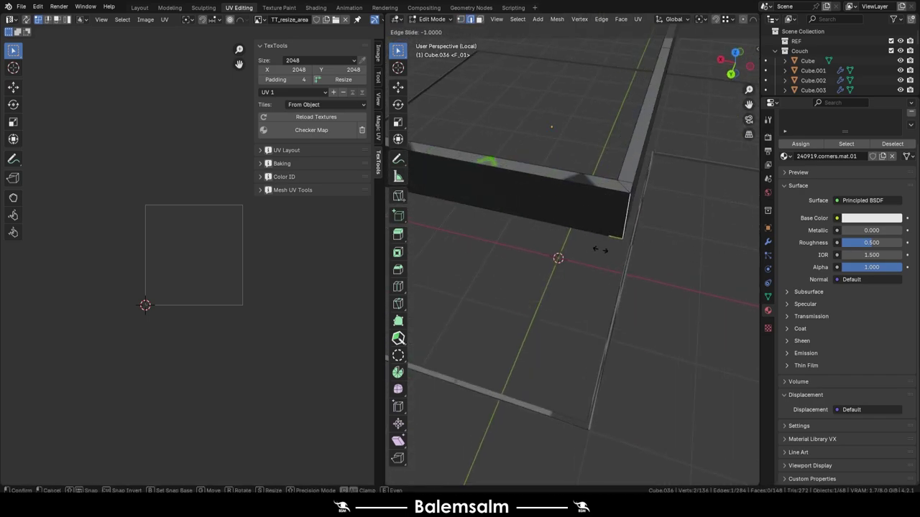
{"action": "mouse_move", "coordinate": [611, 257]}
{"action": "middle_mouse_down"}
{"action": "mouse_move", "coordinate": [636, 225]}
{"action": "mouse_move", "coordinate": [604, 242]}
{"action": "middle_mouse_up"}
{"action": "left_click", "coordinate": [636, 225]}
Step: Merge the frame's overlapping vertices by distance, removing 26 duplicates, then inspect another corner
{"action": "key", "text": "a"}
{"action": "key", "text": "m"}
{"action": "left_click", "coordinate": [607, 183]}
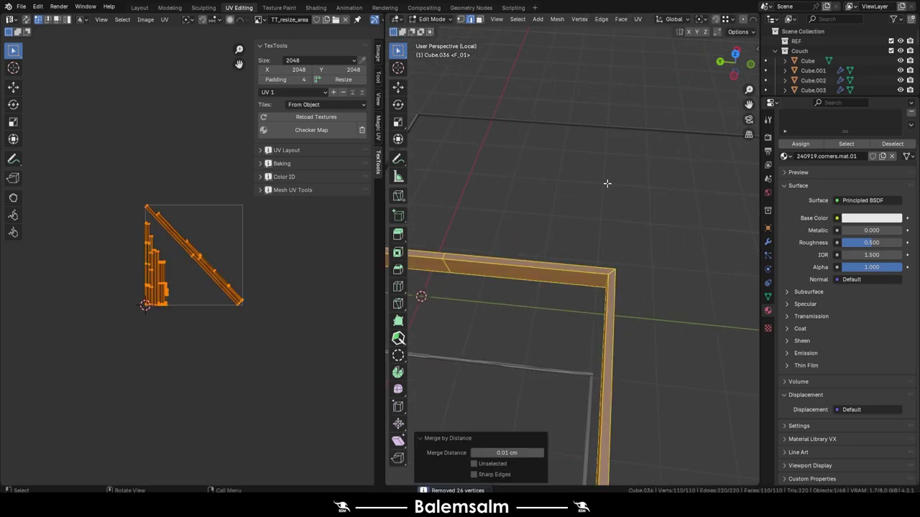
{"action": "left_click", "coordinate": [581, 240]}
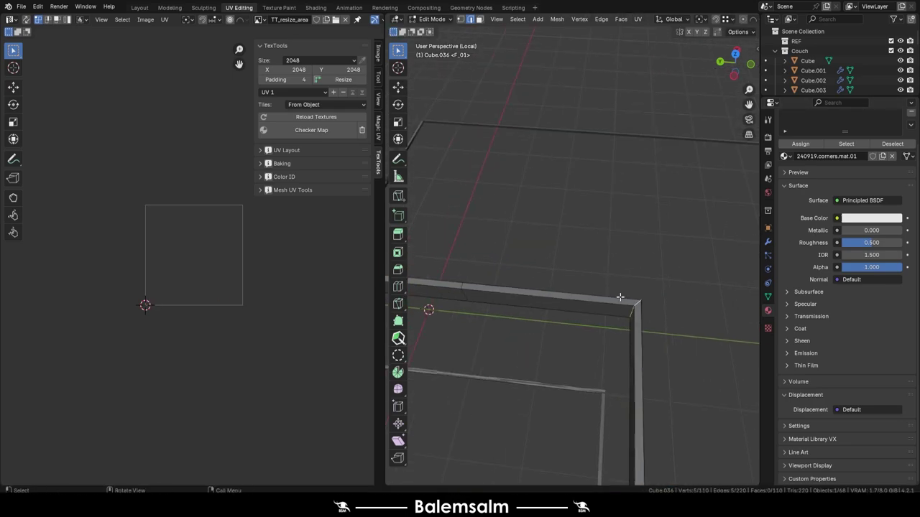
{"action": "mouse_move", "coordinate": [580, 240]}
{"action": "middle_mouse_down"}
{"action": "mouse_move", "coordinate": [608, 259]}
{"action": "mouse_move", "coordinate": [567, 278]}
{"action": "middle_mouse_up"}
{"action": "scroll", "coordinate": [582, 317], "scroll_direction": "up", "scroll_amount": 5}
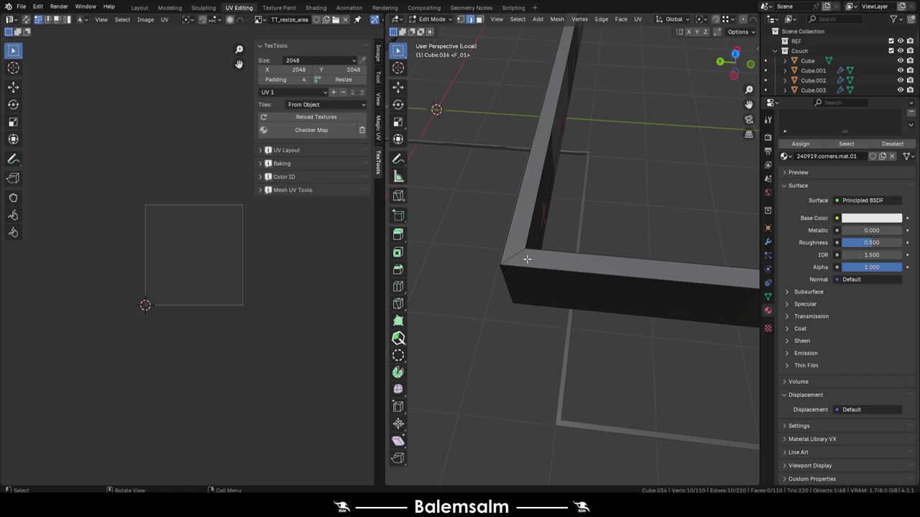
{"action": "scroll", "coordinate": [560, 317], "scroll_direction": "down", "scroll_amount": 3}
{"action": "scroll", "coordinate": [537, 315], "scroll_direction": "up", "scroll_amount": 3}
{"action": "scroll", "coordinate": [562, 315], "scroll_direction": "down", "scroll_amount": 3}
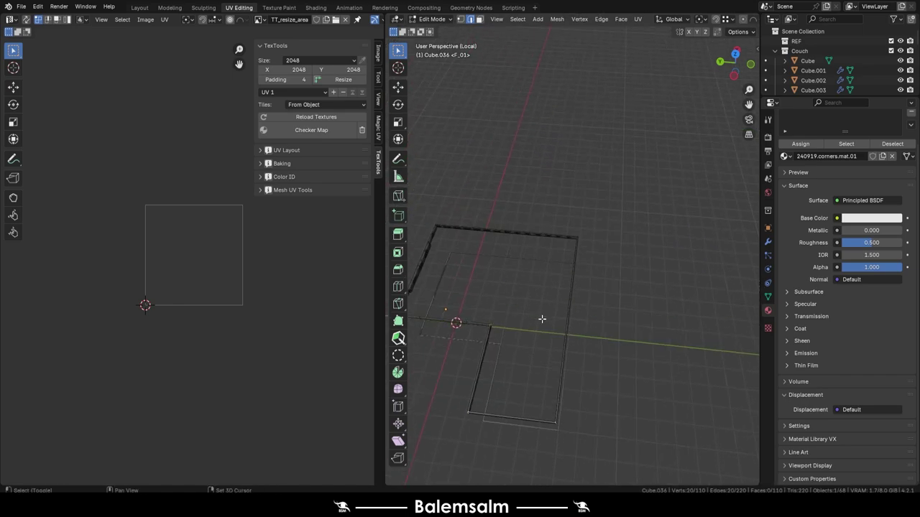
{"action": "scroll", "coordinate": [542, 318], "scroll_direction": "up", "scroll_amount": 3}
{"action": "mouse_move", "coordinate": [606, 329]}
{"action": "middle_mouse_down"}
{"action": "mouse_move", "coordinate": [544, 263]}
{"action": "mouse_move", "coordinate": [456, 263]}
{"action": "mouse_move", "coordinate": [521, 273]}
{"action": "mouse_move", "coordinate": [590, 265]}
{"action": "middle_mouse_up"}
{"action": "left_click", "coordinate": [456, 263], "text": "alt"}
{"action": "right_click", "coordinate": [553, 267]}
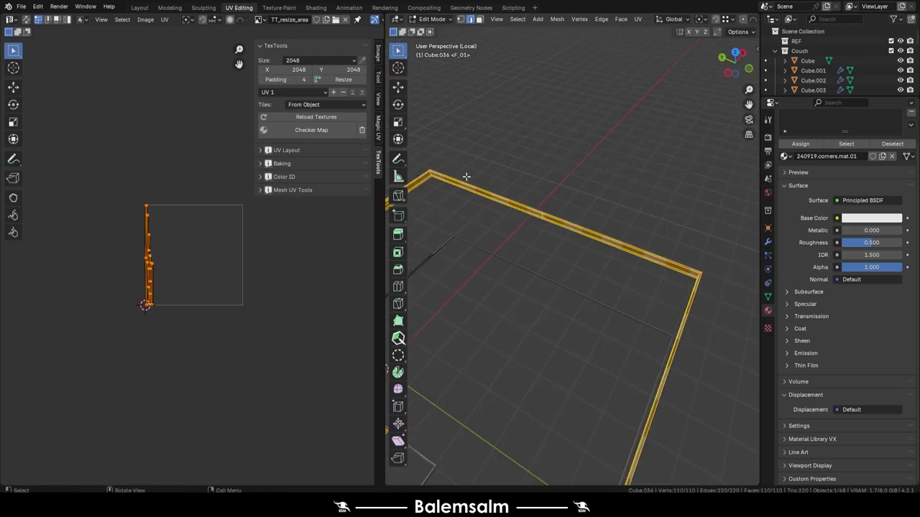
Step: Select the whole rail and widen its UV islands along X
{"action": "middle_click_drag", "start_coordinate": [597, 260], "coordinate": [618, 244]}
{"action": "key", "text": "alt+a"}
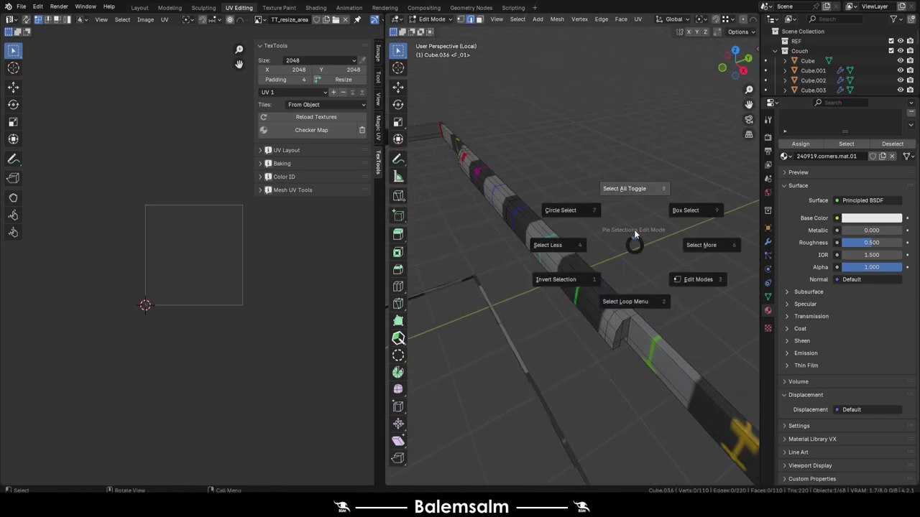
{"action": "key", "text": "a"}
{"action": "key", "text": "s"}
{"action": "key", "text": "x"}
{"action": "left_click", "coordinate": [160, 253]}
Step: Pack the UV islands and rescale them along X until they fill the UV square
{"action": "key", "text": "q"}
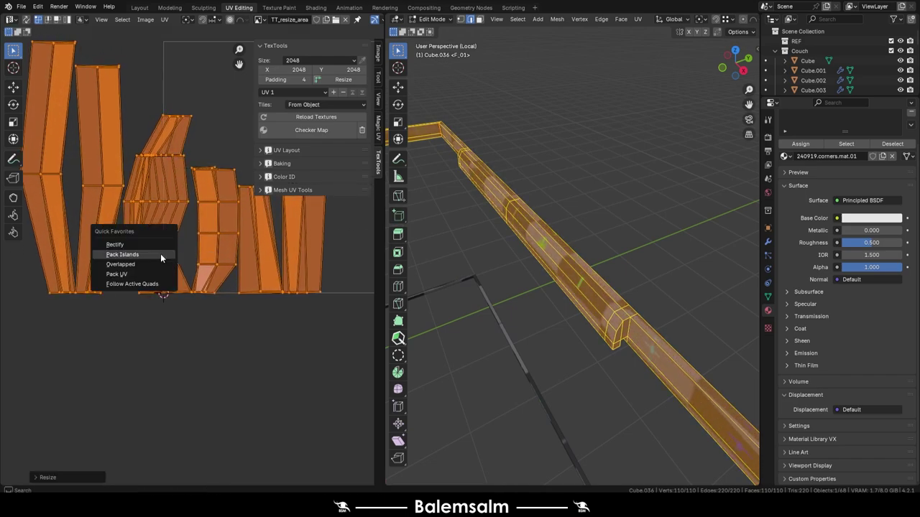
{"action": "left_click", "coordinate": [186, 277]}
{"action": "key", "text": "s"}
{"action": "key", "text": "x"}
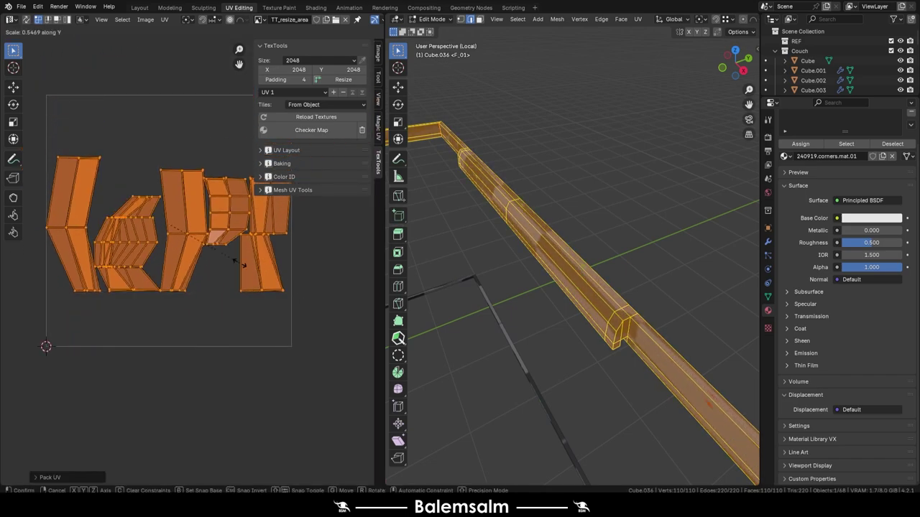
{"action": "left_click", "coordinate": [237, 259]}
{"action": "key", "text": "q"}
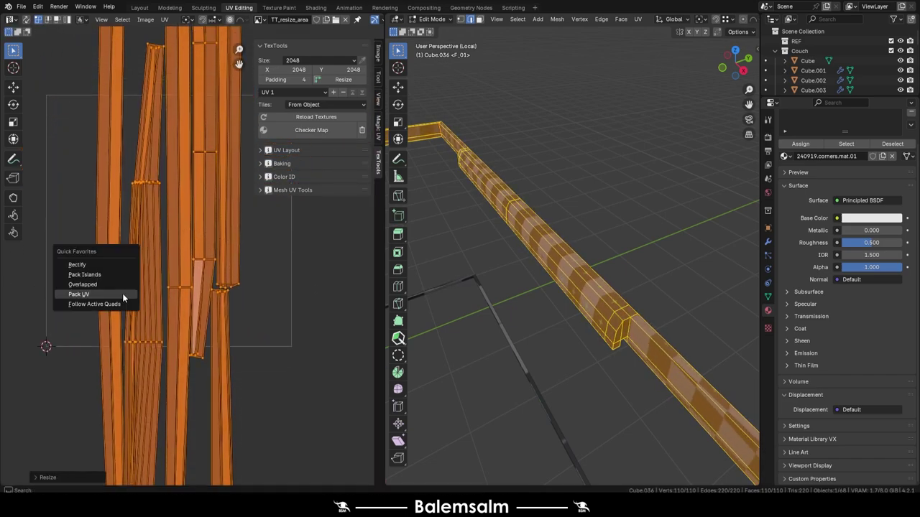
{"action": "left_click", "coordinate": [123, 294]}
{"action": "key", "text": "s"}
{"action": "key", "text": "x"}
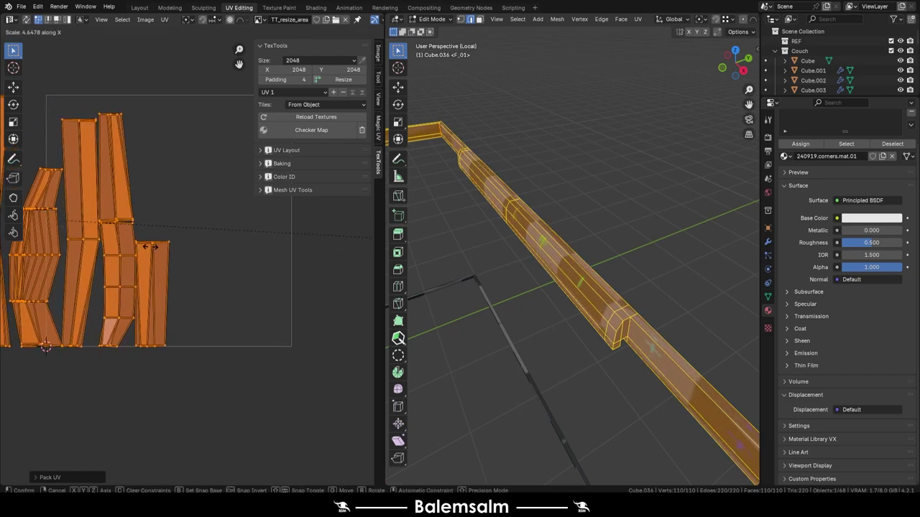
{"action": "left_click", "coordinate": [90, 258]}
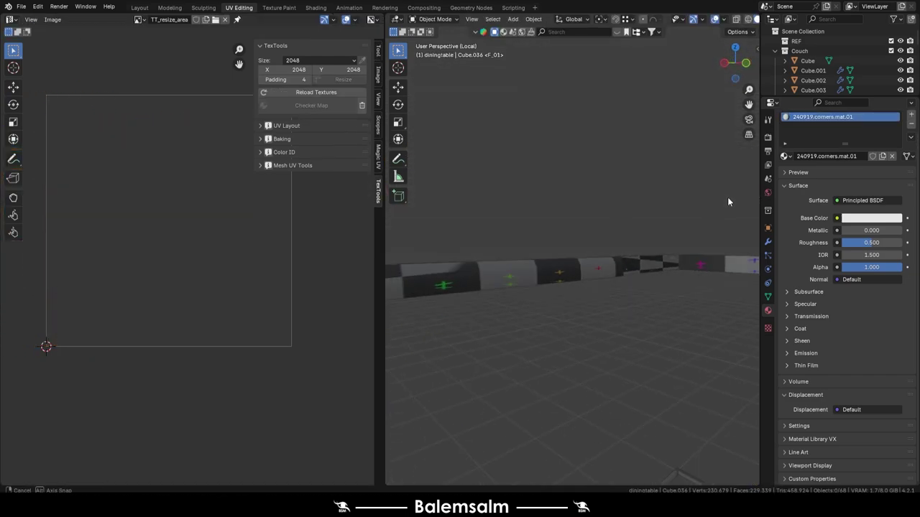
Step: Add a centred loop cut across the rail
{"action": "mouse_move", "coordinate": [727, 197]}
{"action": "middle_mouse_down"}
{"action": "mouse_move", "coordinate": [615, 244]}
{"action": "mouse_move", "coordinate": [723, 181]}
{"action": "middle_mouse_up"}
{"action": "scroll", "coordinate": [628, 236], "scroll_direction": "up", "scroll_amount": 4}
{"action": "key", "text": "ctrl+r"}
{"action": "left_click", "coordinate": [615, 244]}
{"action": "right_click", "coordinate": [615, 245]}
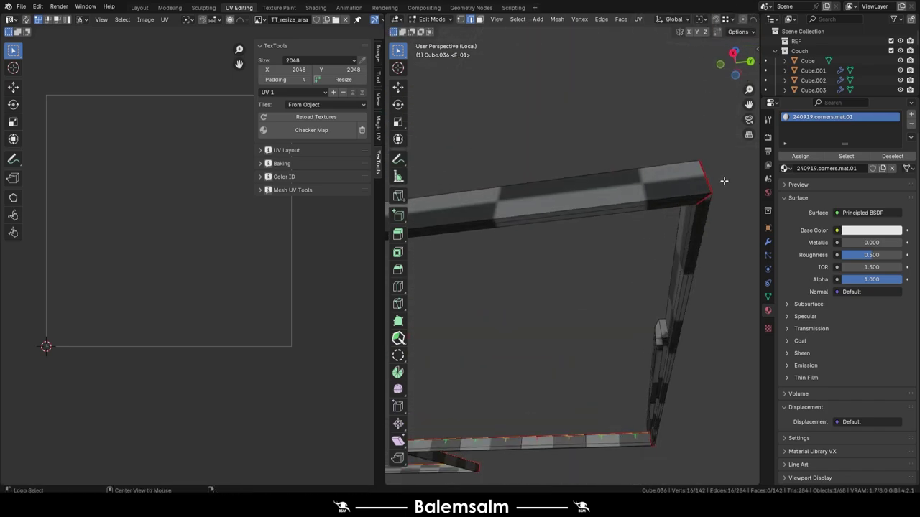
Step: Select the connected rail and pack its UV islands from Quick Favorites
{"action": "mouse_move", "coordinate": [700, 212]}
{"action": "middle_mouse_down"}
{"action": "mouse_move", "coordinate": [633, 132]}
{"action": "mouse_move", "coordinate": [669, 322]}
{"action": "mouse_move", "coordinate": [608, 198]}
{"action": "middle_mouse_up"}
{"action": "key", "text": "l"}
{"action": "key", "text": "alt+a"}
{"action": "key", "text": "a"}
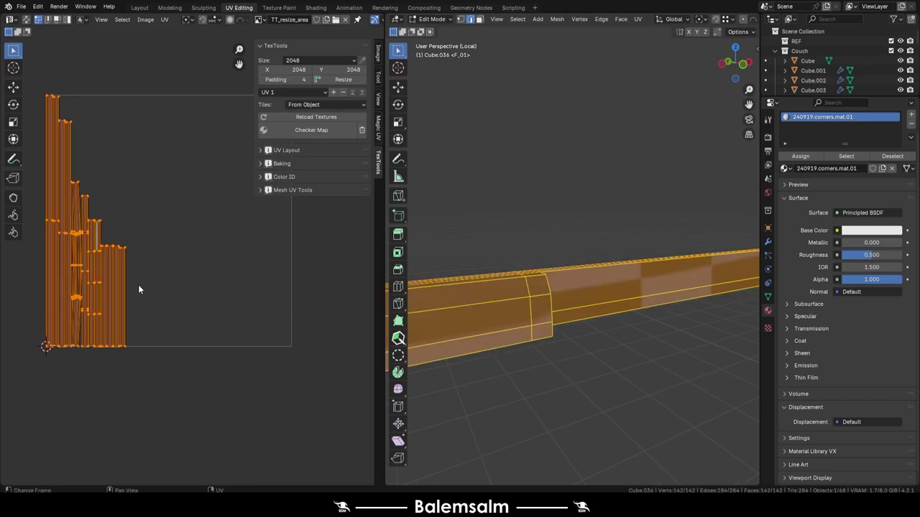
{"action": "key", "text": "q"}
{"action": "left_click", "coordinate": [138, 285]}
{"action": "left_click", "coordinate": [116, 422]}
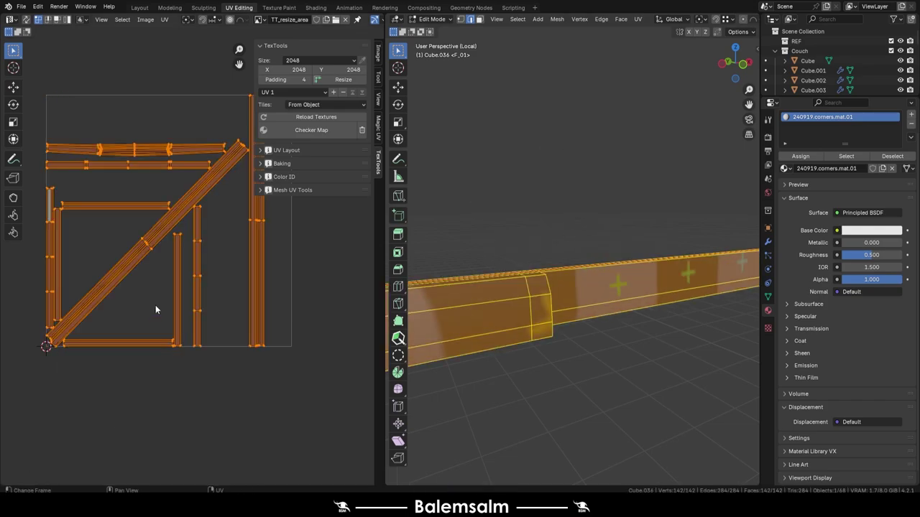
Step: Exit Edit Mode and view the rails from a wider angle
{"action": "key", "text": "Tab"}
{"action": "middle_click_drag", "start_coordinate": [503, 273], "coordinate": [615, 219]}
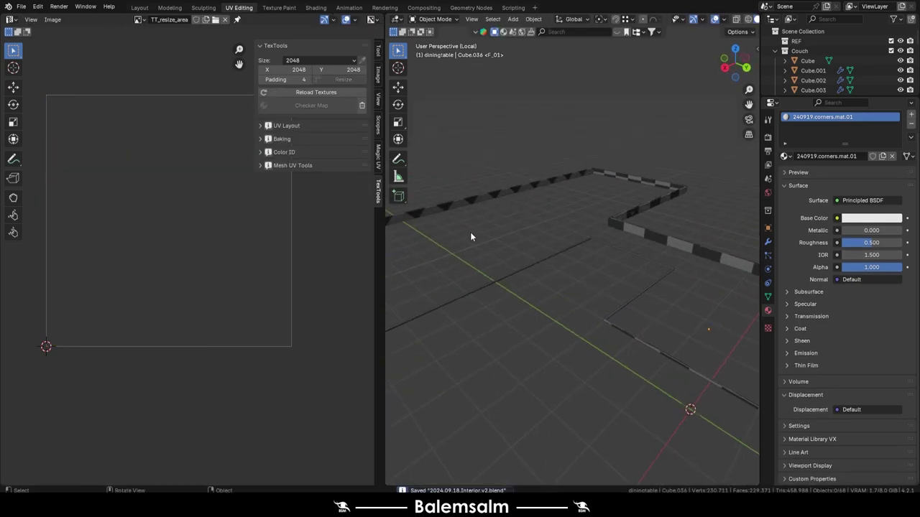
{"action": "key", "text": "a"}
{"action": "key", "text": "alt+a"}
{"action": "mouse_move", "coordinate": [583, 249]}
{"action": "middle_mouse_down"}
{"action": "mouse_move", "coordinate": [732, 259]}
{"action": "mouse_move", "coordinate": [535, 245]}
{"action": "middle_mouse_up"}
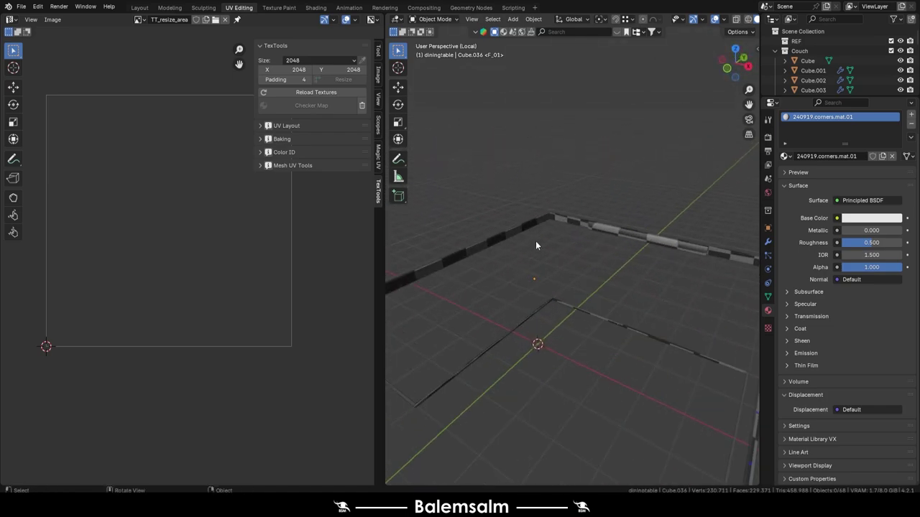
Step: Re-unwrap the next rail with Smart UV Project
{"action": "key", "text": "Tab"}
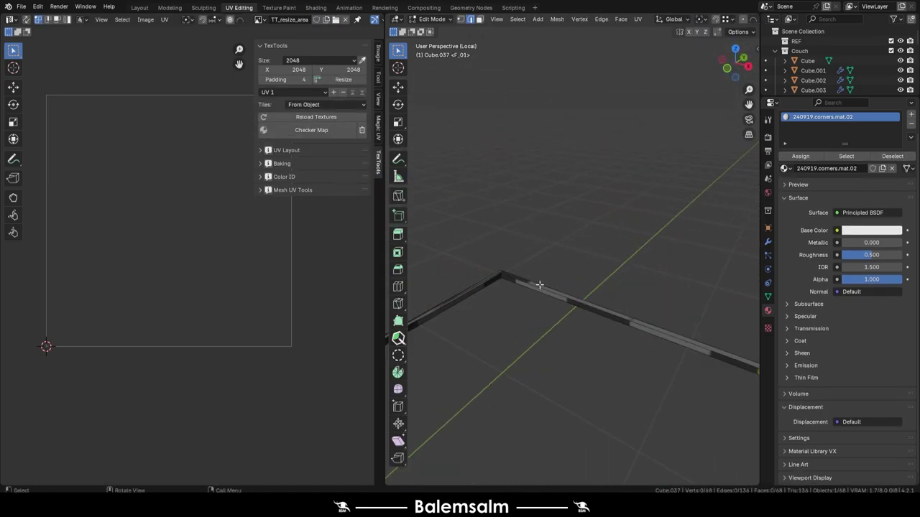
{"action": "key", "text": "u"}
{"action": "left_click", "coordinate": [500, 146]}
{"action": "left_click", "coordinate": [517, 314]}
Step: Merge the stray vertex at the rail corner into the corner vertex
{"action": "middle_click_drag", "start_coordinate": [496, 263], "coordinate": [534, 273]}
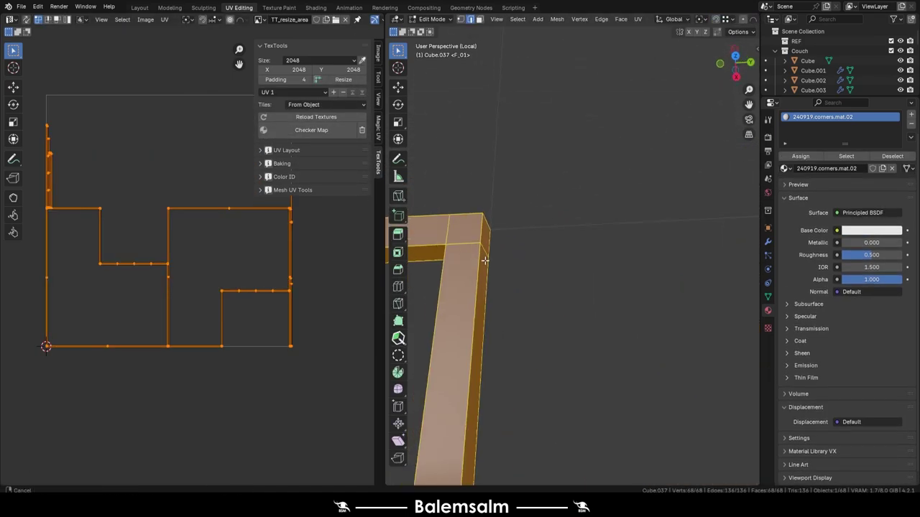
{"action": "left_click", "coordinate": [534, 273]}
{"action": "left_click", "coordinate": [592, 242], "text": "shift"}
{"action": "key", "text": "m"}
{"action": "left_click", "coordinate": [539, 292]}
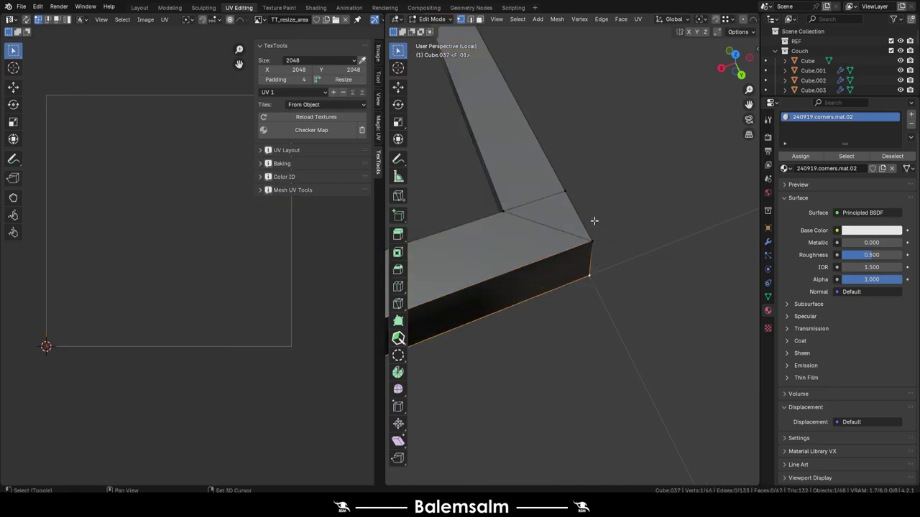
Step: Delete the extra faces at the rail corner and merge the corner vertex into the upper one
{"action": "middle_click_drag", "start_coordinate": [594, 221], "coordinate": [505, 204]}
{"action": "middle_click_drag", "start_coordinate": [575, 275], "coordinate": [555, 243]}
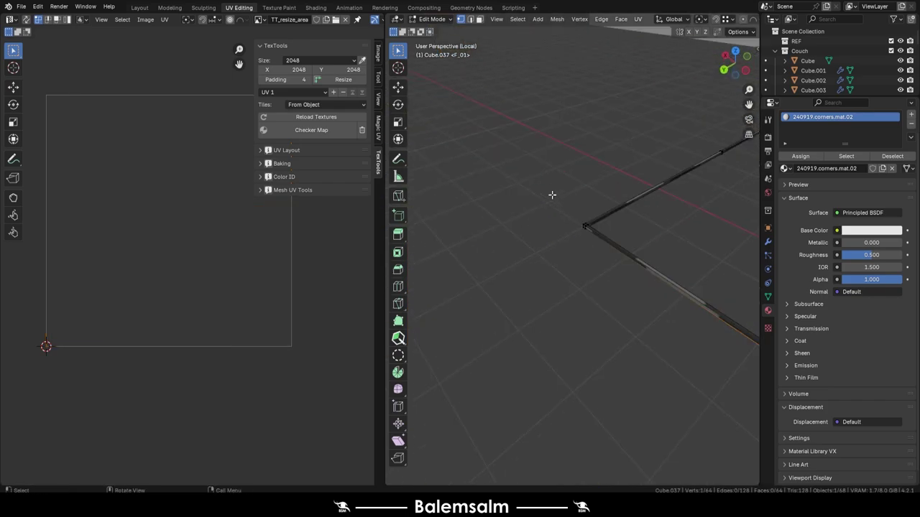
{"action": "mouse_move", "coordinate": [502, 318]}
{"action": "middle_mouse_down"}
{"action": "mouse_move", "coordinate": [626, 209]}
{"action": "mouse_move", "coordinate": [472, 294]}
{"action": "mouse_move", "coordinate": [591, 252]}
{"action": "middle_mouse_up"}
{"action": "key", "text": "KP_Decimal"}
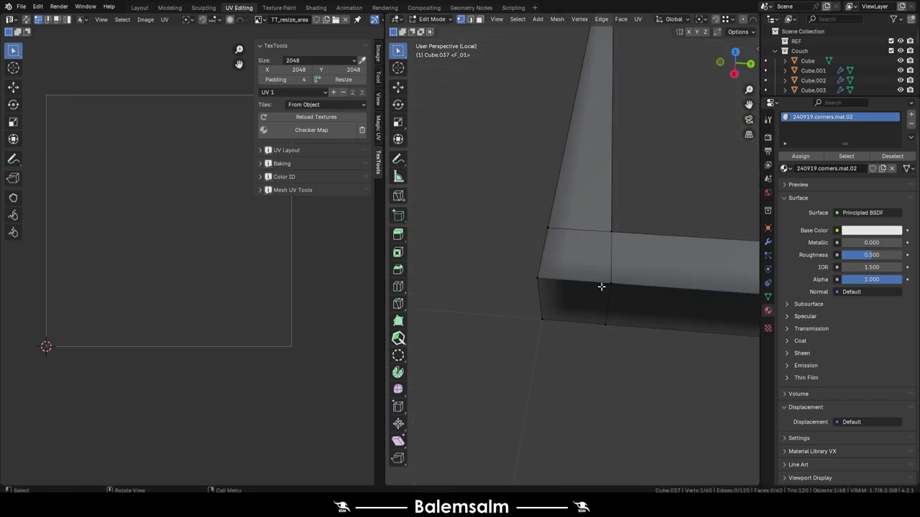
{"action": "middle_click_drag", "start_coordinate": [538, 278], "coordinate": [547, 291]}
{"action": "key", "text": "Delete"}
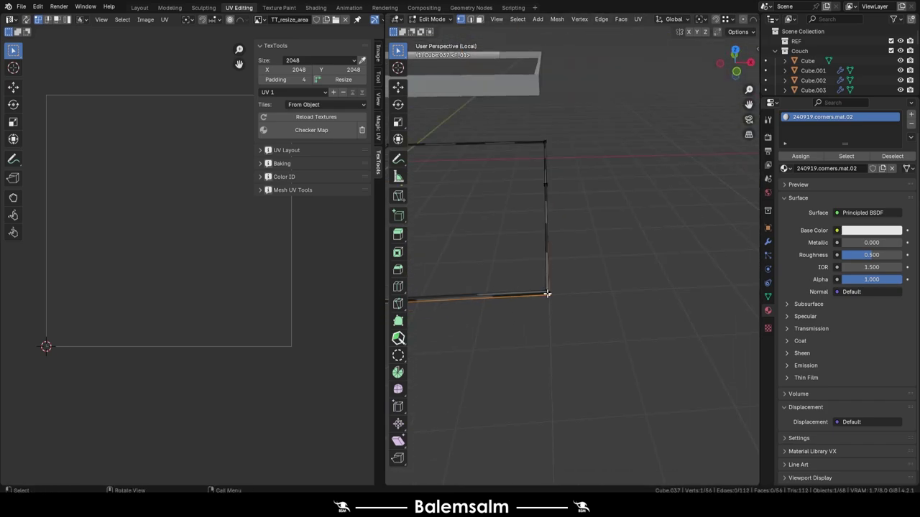
{"action": "key", "text": "KP_Decimal"}
{"action": "key", "text": "g"}
{"action": "left_click", "coordinate": [599, 240]}
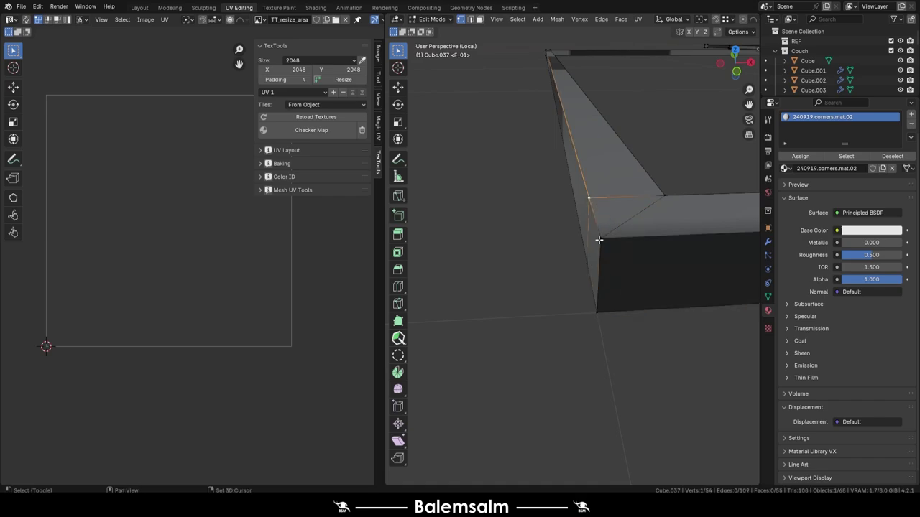
Step: Inspect the rail outline and its corner from several angles
{"action": "scroll", "coordinate": [589, 186], "scroll_direction": "down", "scroll_amount": 5}
{"action": "scroll", "coordinate": [631, 222], "scroll_direction": "up", "scroll_amount": 6}
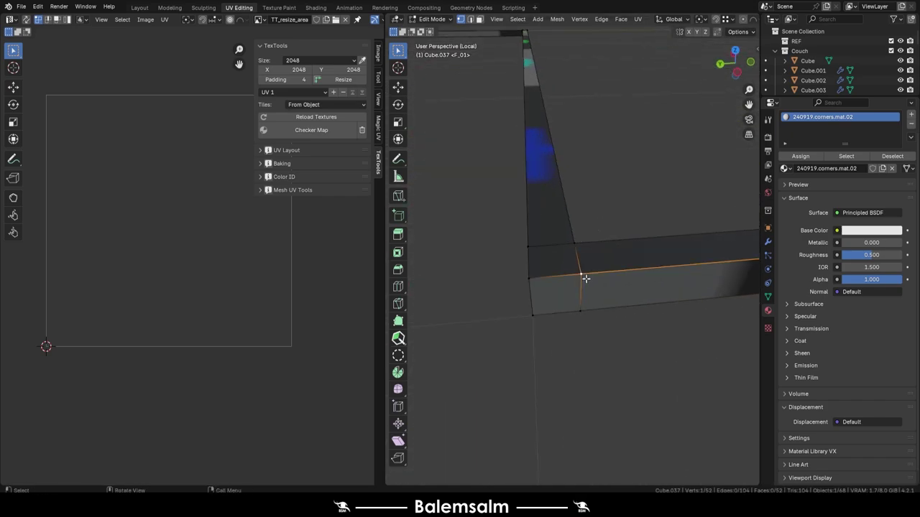
{"action": "middle_click_drag", "start_coordinate": [538, 308], "coordinate": [530, 203]}
{"action": "scroll", "coordinate": [437, 182], "scroll_direction": "down", "scroll_amount": 4}
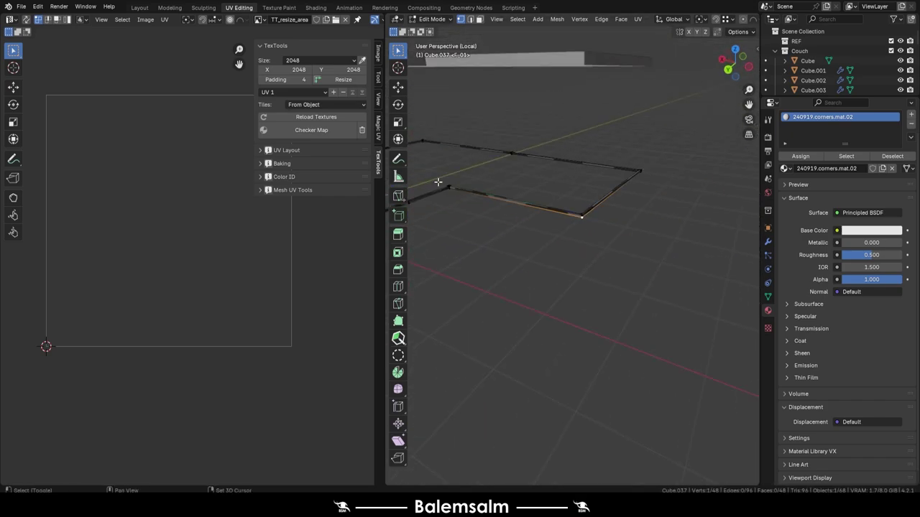
{"action": "scroll", "coordinate": [612, 220], "scroll_direction": "up", "scroll_amount": 6}
{"action": "middle_click_drag", "start_coordinate": [612, 220], "coordinate": [596, 269]}
{"action": "scroll", "coordinate": [648, 293], "scroll_direction": "down", "scroll_amount": 4}
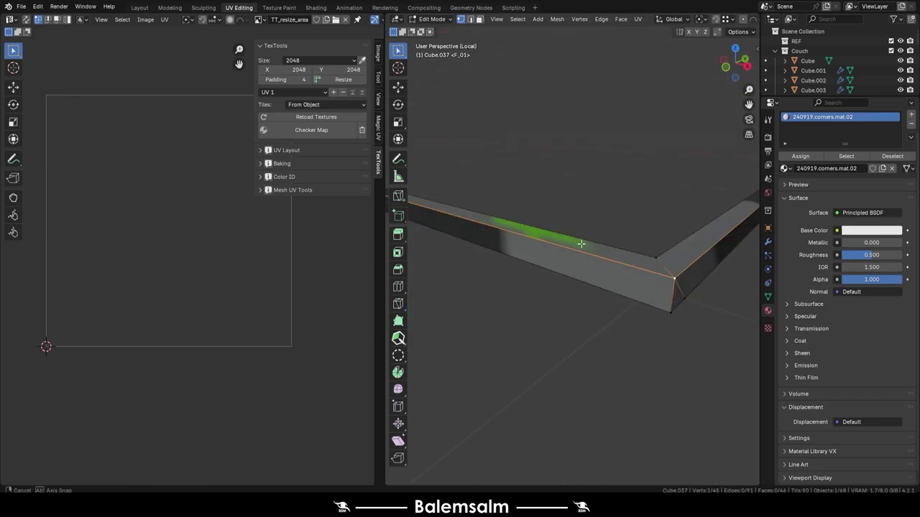
{"action": "middle_click_drag", "start_coordinate": [648, 293], "coordinate": [668, 224]}
{"action": "scroll", "coordinate": [641, 232], "scroll_direction": "up", "scroll_amount": 4}
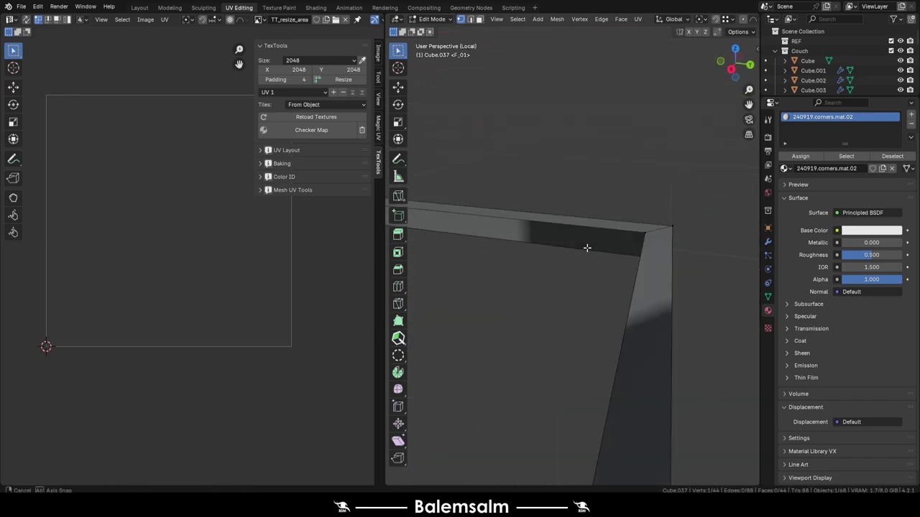
{"action": "mouse_move", "coordinate": [587, 249]}
{"action": "middle_mouse_down"}
{"action": "mouse_move", "coordinate": [495, 284]}
{"action": "mouse_move", "coordinate": [528, 263]}
{"action": "mouse_move", "coordinate": [550, 309]}
{"action": "mouse_move", "coordinate": [643, 395]}
{"action": "mouse_move", "coordinate": [554, 271]}
{"action": "middle_mouse_up"}
Step: Add a centred edge loop at the rail corner with a Ctrl+R loop cut
{"action": "key", "text": "ctrl+r"}
{"action": "left_click", "coordinate": [536, 263]}
{"action": "right_click", "coordinate": [535, 263]}
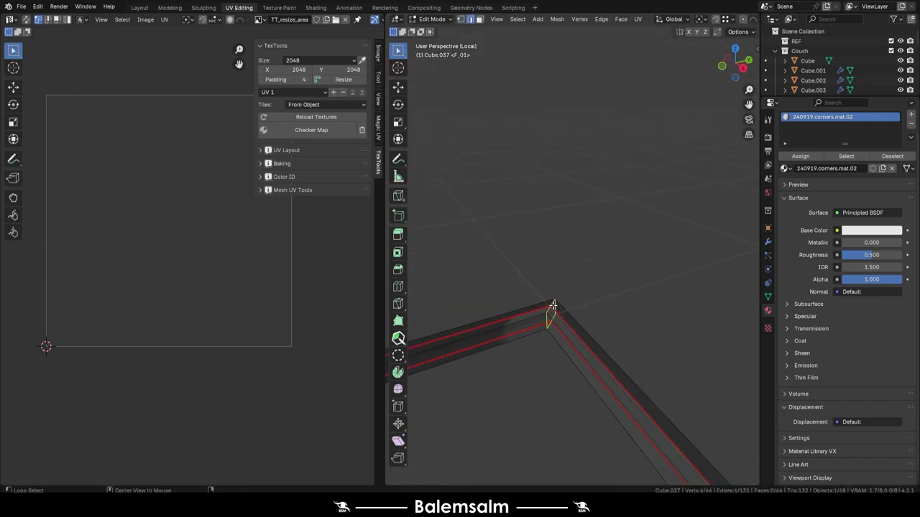
{"action": "scroll", "coordinate": [552, 305], "scroll_direction": "down", "scroll_amount": 3}
{"action": "scroll", "coordinate": [547, 237], "scroll_direction": "down", "scroll_amount": 3}
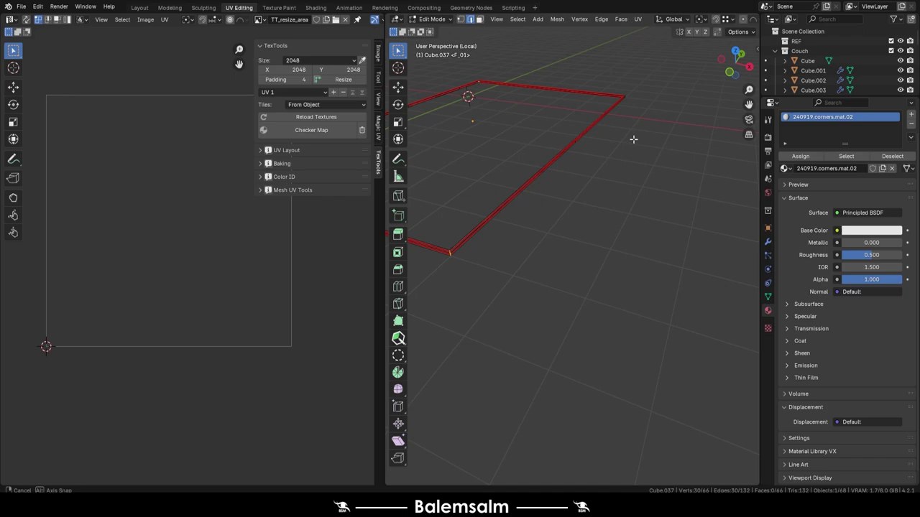
{"action": "middle_click_drag", "start_coordinate": [592, 185], "coordinate": [652, 217]}
Step: Leave Edit Mode and dismiss the save options
{"action": "key", "text": "Tab"}
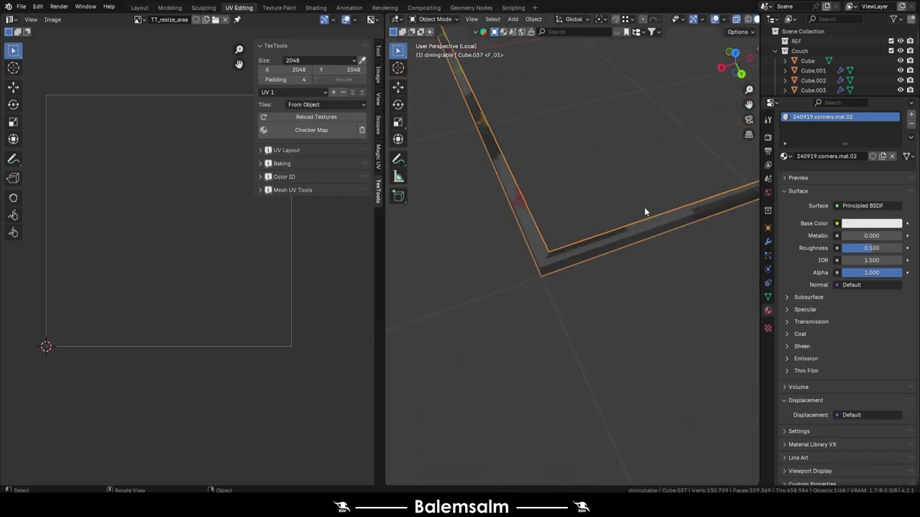
{"action": "scroll", "coordinate": [644, 207], "scroll_direction": "down", "scroll_amount": 3}
{"action": "middle_click_drag", "start_coordinate": [582, 145], "coordinate": [502, 212]}
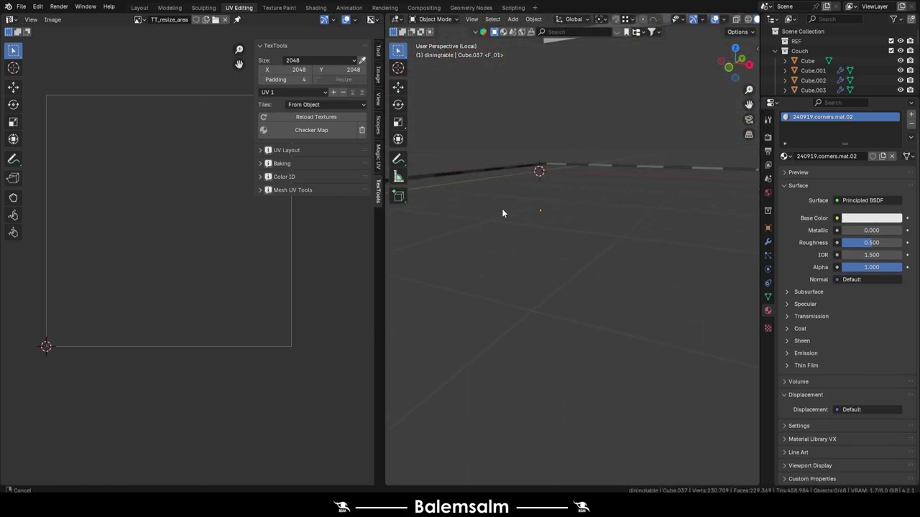
{"action": "left_click", "coordinate": [554, 232]}
Step: Scale the rail's UV islands in Edit Mode
{"action": "key", "text": "Tab"}
{"action": "key", "text": "s"}
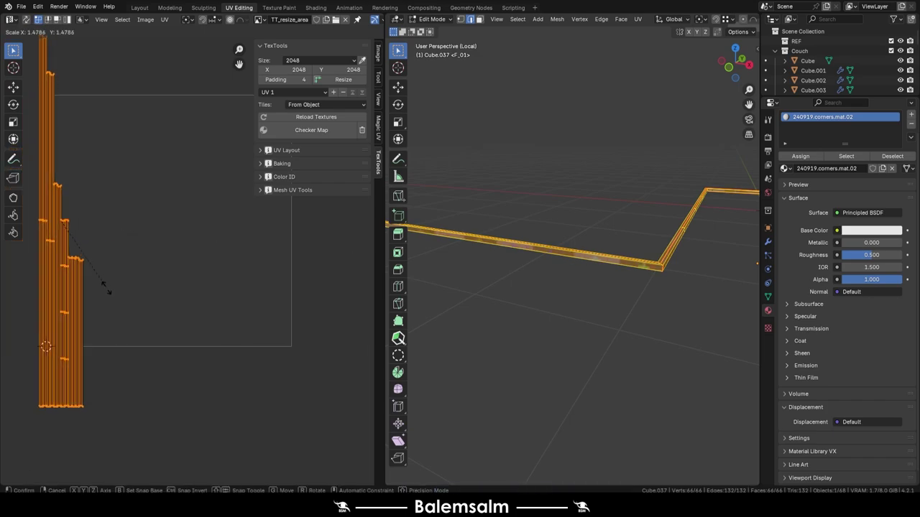
{"action": "left_click", "coordinate": [123, 318]}
Step: Pack the rail's UV islands, adjusting the packing shape method
{"action": "key", "text": "q"}
{"action": "left_click", "coordinate": [115, 293]}
{"action": "key", "text": "ctrl+z"}
{"action": "key", "text": "q"}
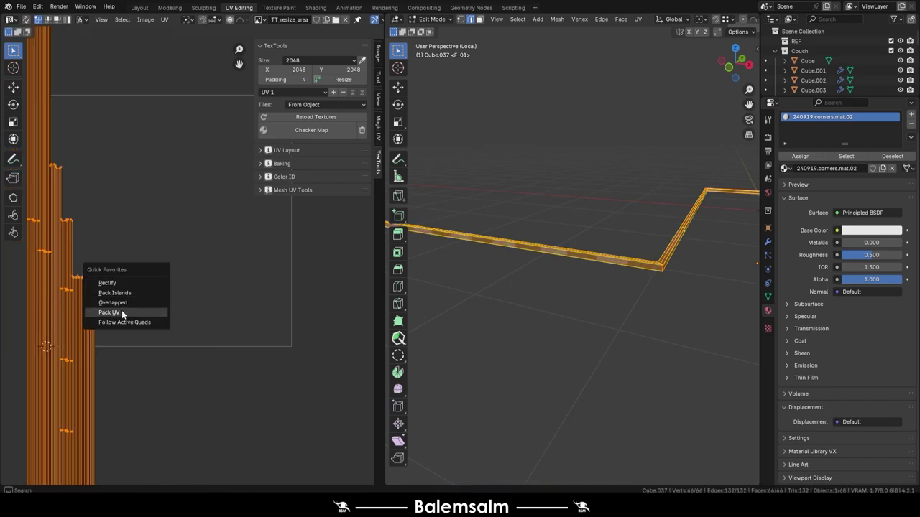
{"action": "left_click", "coordinate": [122, 314]}
{"action": "left_click", "coordinate": [153, 279]}
{"action": "left_click", "coordinate": [115, 424]}
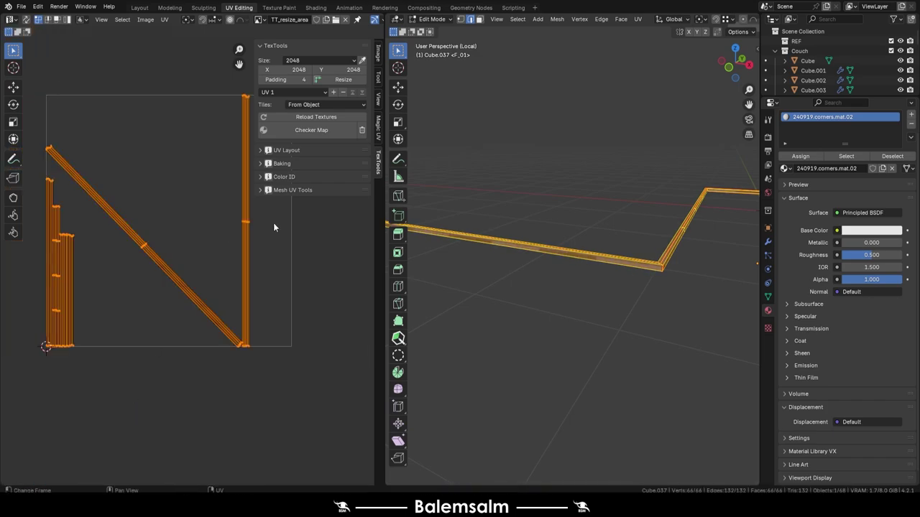
{"action": "middle_click_drag", "start_coordinate": [503, 259], "coordinate": [472, 242]}
{"action": "key", "text": "ctrl+z"}
{"action": "key", "text": "q"}
{"action": "left_click", "coordinate": [176, 305]}
Step: Save the interior file and select the other rail piece
{"action": "key", "text": "ctrl+s"}
{"action": "left_click", "coordinate": [555, 185]}
{"action": "key", "text": "Tab"}
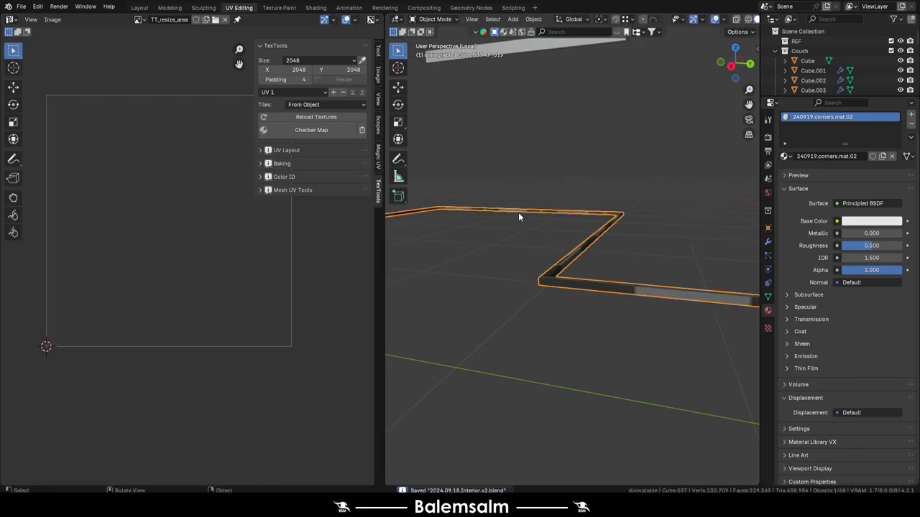
{"action": "middle_click_drag", "start_coordinate": [400, 170], "coordinate": [575, 234]}
{"action": "left_click", "coordinate": [580, 205]}
{"action": "scroll", "coordinate": [586, 212], "scroll_direction": "up", "scroll_amount": 5}
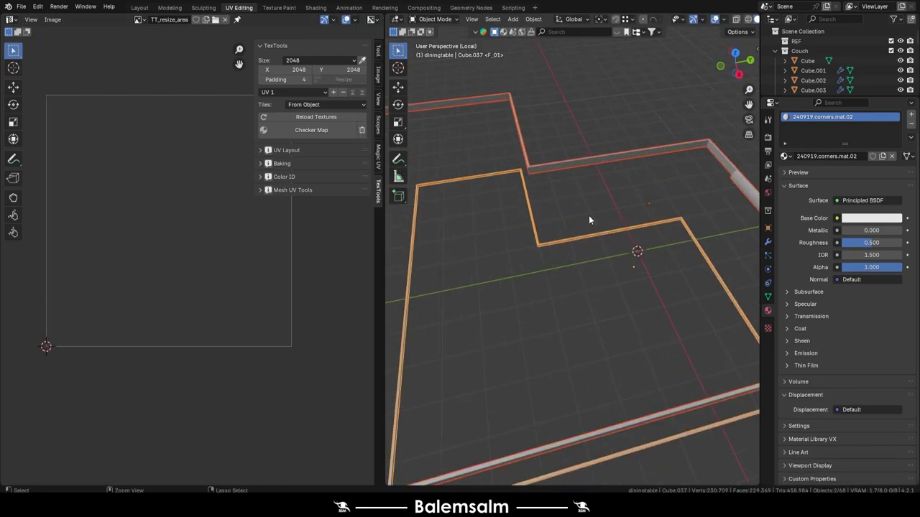
{"action": "key", "text": "ctrl+s"}
{"action": "scroll", "coordinate": [570, 190], "scroll_direction": "down", "scroll_amount": 5}
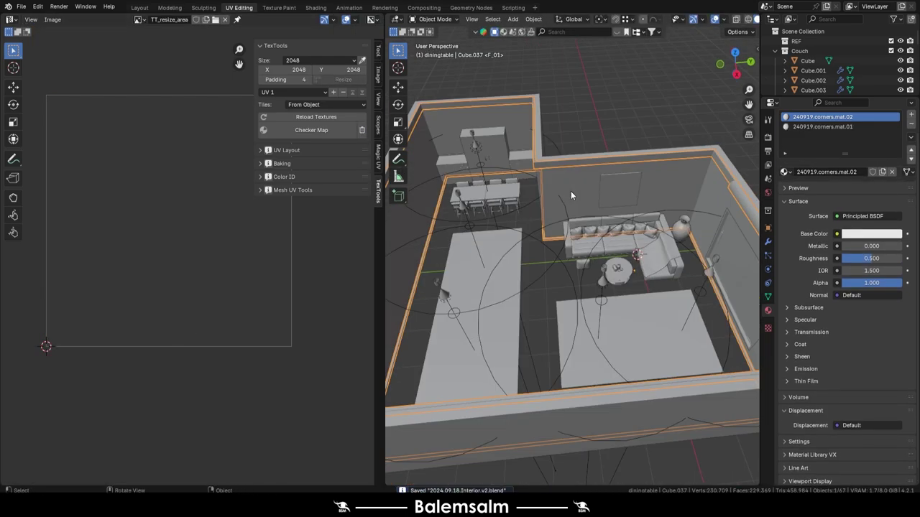
Step: Return to the Layout workspace and leave local view to show the whole room
{"action": "middle_click_drag", "start_coordinate": [571, 191], "coordinate": [703, 167]}
{"action": "key", "text": "alt+a"}
{"action": "left_click", "coordinate": [140, 8]}
{"action": "scroll", "coordinate": [340, 125], "scroll_direction": "down", "scroll_amount": 4}
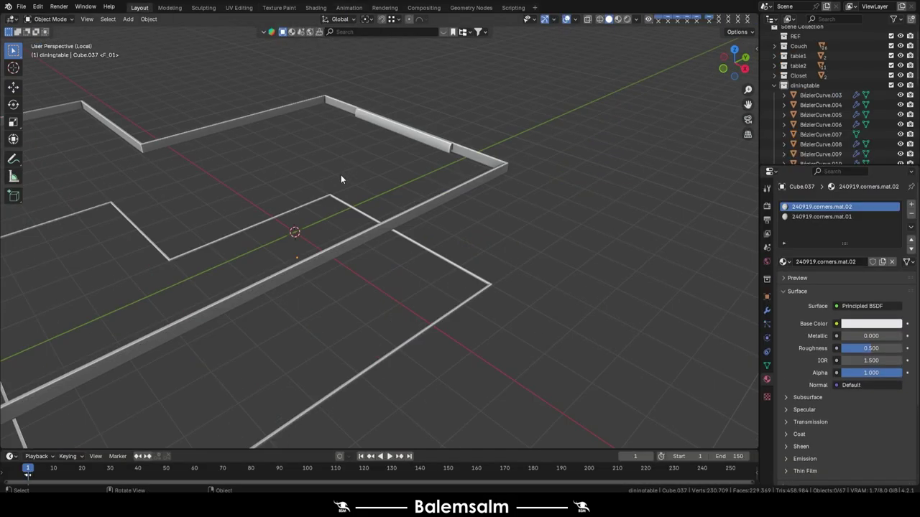
{"action": "key", "text": "KP_Divide"}
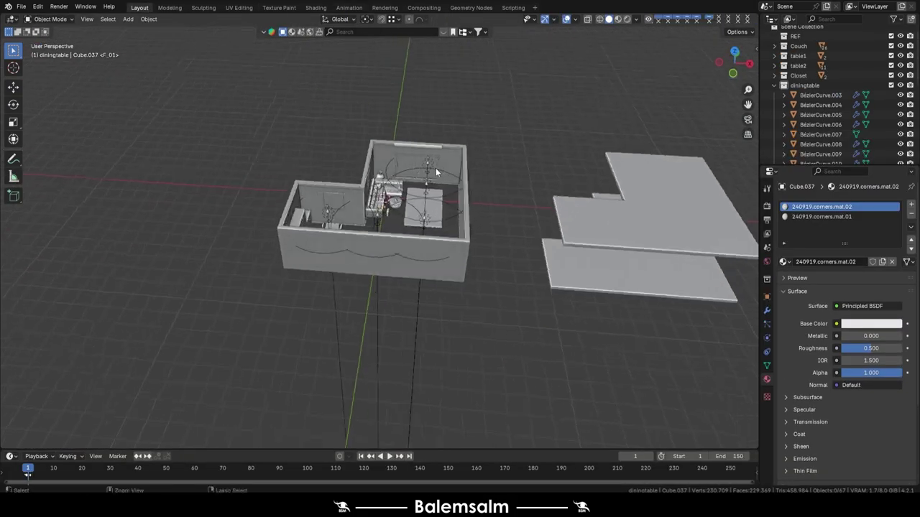
{"action": "mouse_move", "coordinate": [415, 136]}
{"action": "middle_mouse_down"}
{"action": "mouse_move", "coordinate": [543, 185]}
{"action": "mouse_move", "coordinate": [487, 202]}
{"action": "middle_mouse_up"}
{"action": "scroll", "coordinate": [532, 199], "scroll_direction": "up", "scroll_amount": 5}
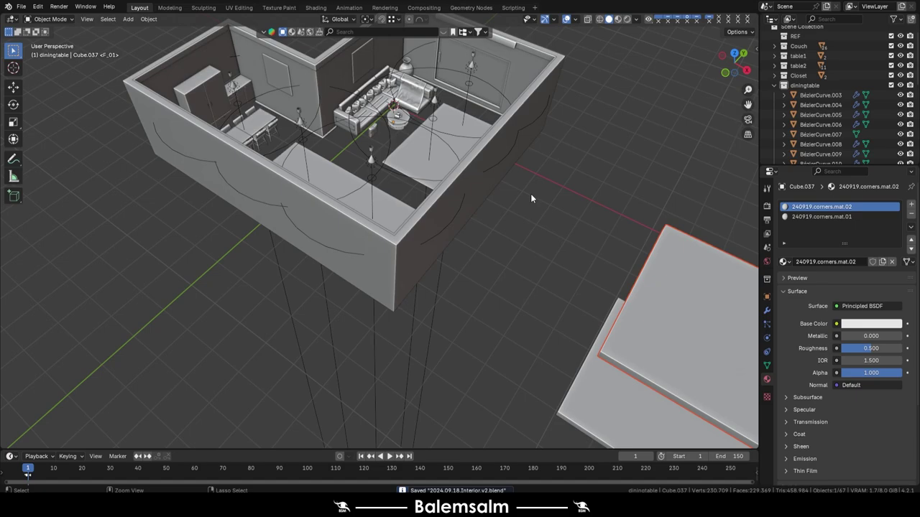
{"action": "left_click", "coordinate": [574, 19]}
Step: Turn on the Face Orientation overlay and check the dining table frame
{"action": "left_click", "coordinate": [540, 201]}
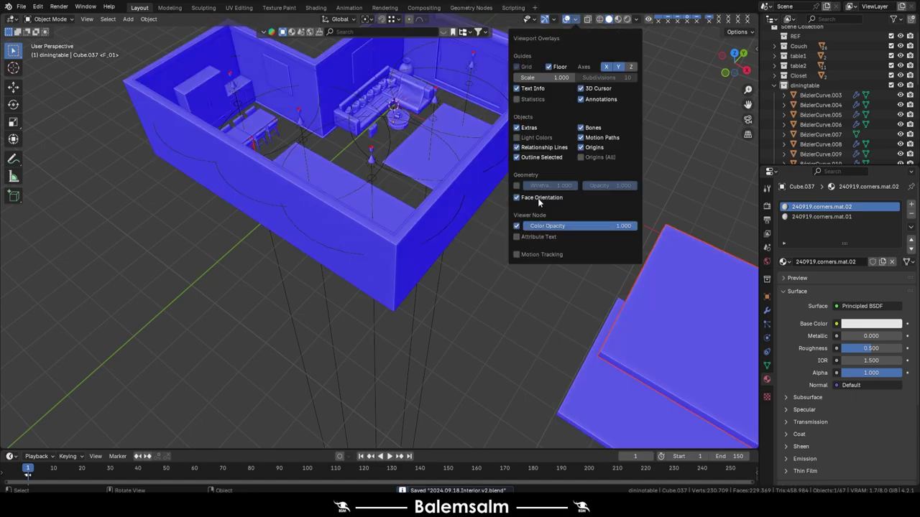
{"action": "scroll", "coordinate": [335, 181], "scroll_direction": "up", "scroll_amount": 6}
{"action": "left_click", "coordinate": [364, 189]}
{"action": "left_click", "coordinate": [364, 189]}
{"action": "key", "text": "Tab"}
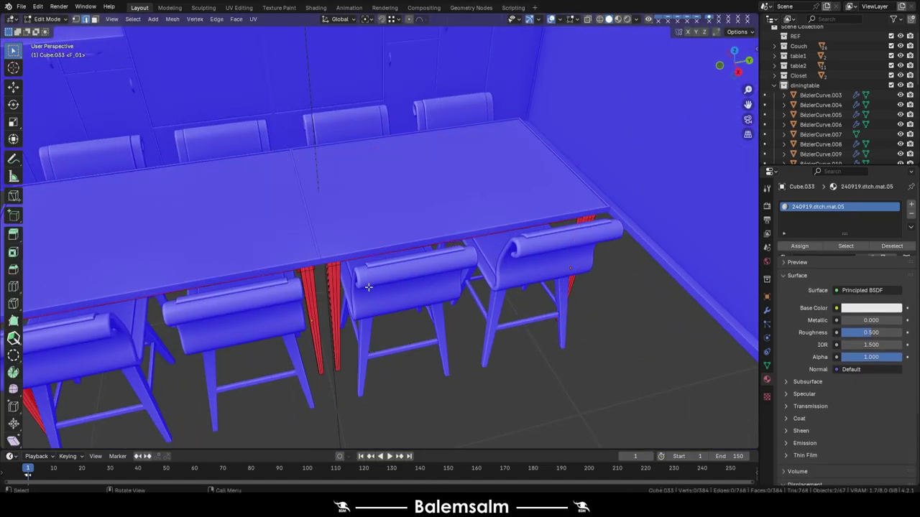
{"action": "key", "text": "Tab"}
Step: Select the spot lights and lamps and move them into the Lights collection
{"action": "left_click", "coordinate": [335, 369]}
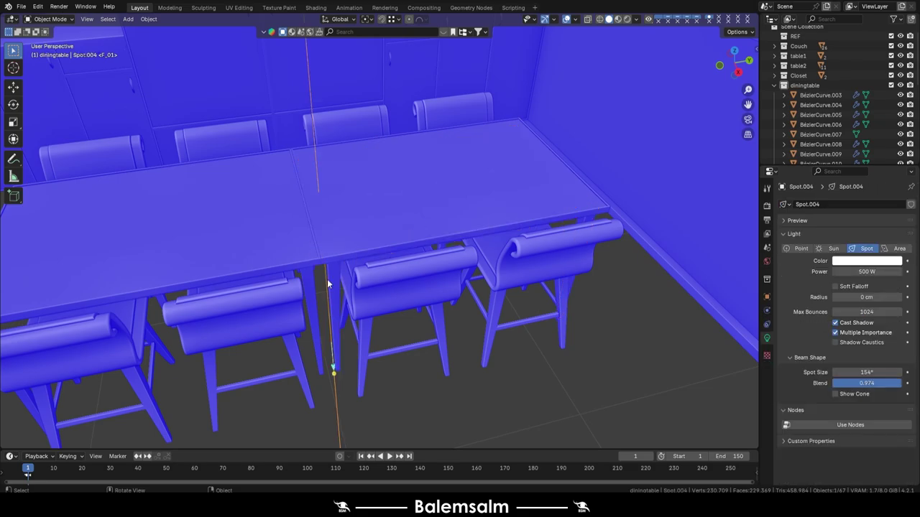
{"action": "scroll", "coordinate": [335, 369], "scroll_direction": "down", "scroll_amount": 6}
{"action": "middle_click_drag", "start_coordinate": [420, 197], "coordinate": [363, 129]}
{"action": "mouse_move", "coordinate": [297, 172]}
{"action": "middle_mouse_down"}
{"action": "mouse_move", "coordinate": [286, 269]}
{"action": "mouse_move", "coordinate": [411, 251]}
{"action": "middle_mouse_up"}
{"action": "left_click", "coordinate": [414, 241]}
{"action": "key", "text": "m"}
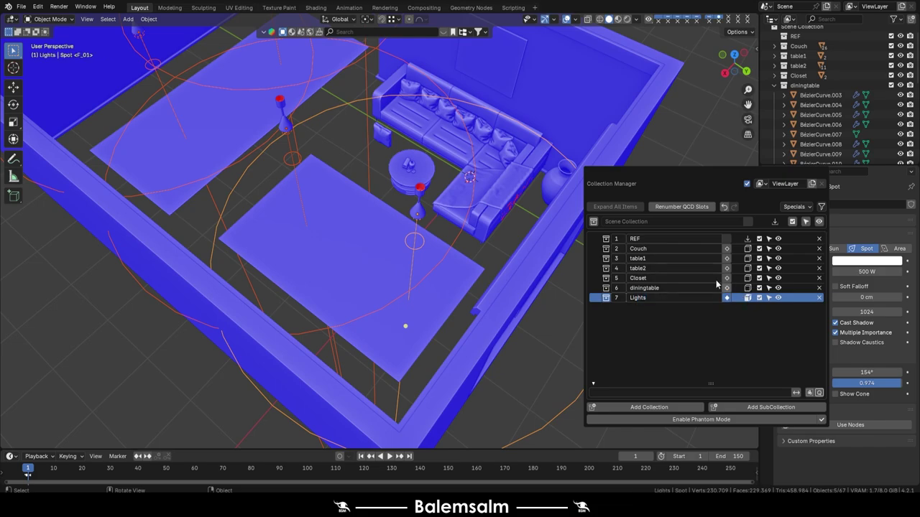
{"action": "middle_click_drag", "start_coordinate": [716, 280], "coordinate": [239, 175]}
{"action": "left_click", "coordinate": [239, 175]}
{"action": "left_click", "coordinate": [343, 78], "text": "shift"}
{"action": "middle_click_drag", "start_coordinate": [342, 78], "coordinate": [546, 144]}
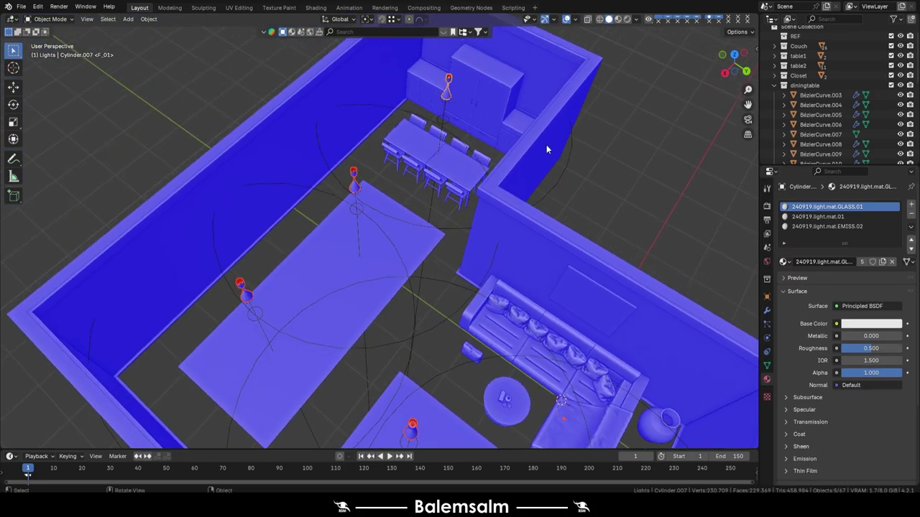
{"action": "key", "text": "m"}
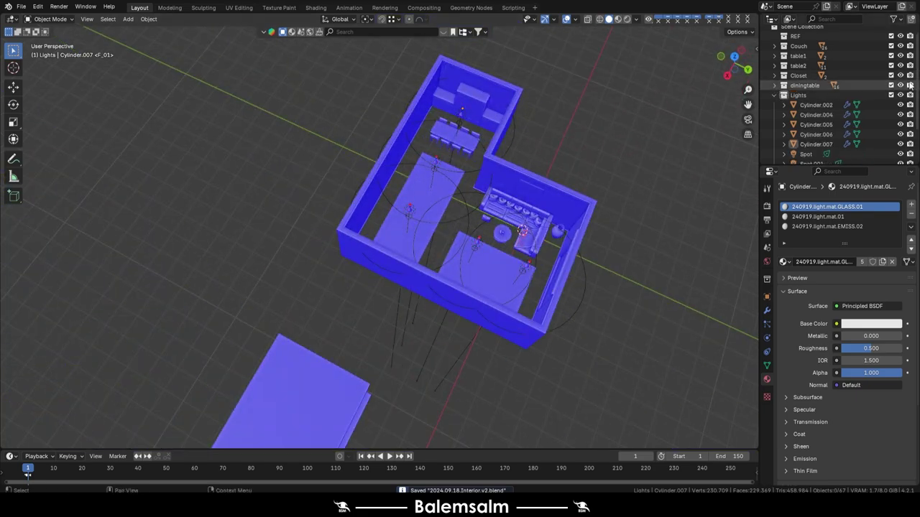
Step: Move both carpet planes into a new collection named Carpets
{"action": "scroll", "coordinate": [460, 237], "scroll_direction": "up", "scroll_amount": 5}
{"action": "left_click", "coordinate": [376, 215]}
{"action": "type", "text": "m"}
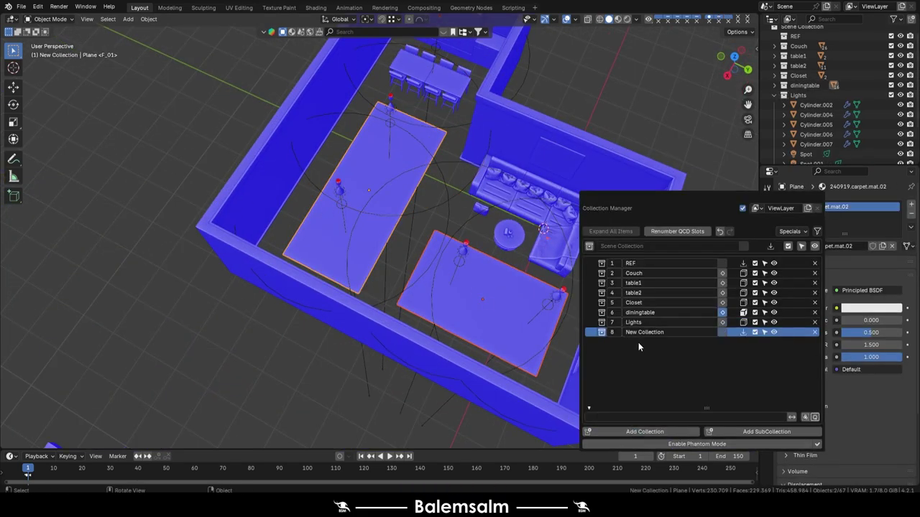
{"action": "type", "text": "ts"}
{"action": "key", "text": "Return"}
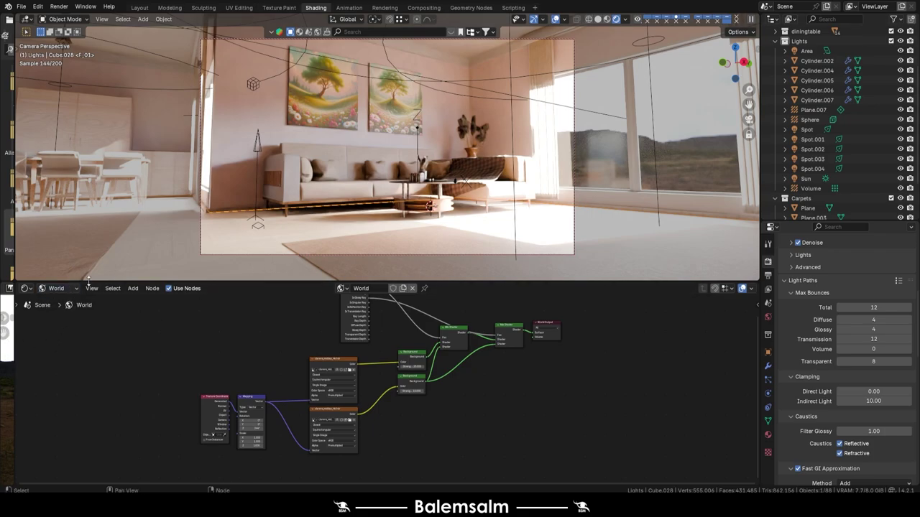
Step: Pan the World node editor across the mix shaders to the mapping and HDRI nodes
{"action": "scroll", "coordinate": [491, 333], "scroll_direction": "up", "scroll_amount": 5}
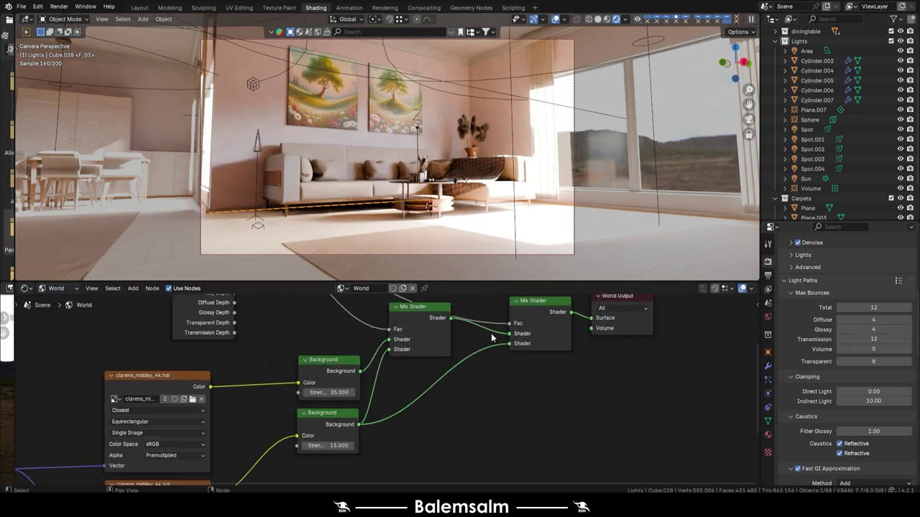
{"action": "scroll", "coordinate": [358, 451], "scroll_direction": "up", "scroll_amount": 2}
{"action": "mouse_move", "coordinate": [348, 451]}
{"action": "middle_mouse_down"}
{"action": "mouse_move", "coordinate": [616, 482]}
{"action": "mouse_move", "coordinate": [618, 427]}
{"action": "mouse_move", "coordinate": [652, 415]}
{"action": "mouse_move", "coordinate": [668, 482]}
{"action": "mouse_move", "coordinate": [525, 382]}
{"action": "middle_mouse_up"}
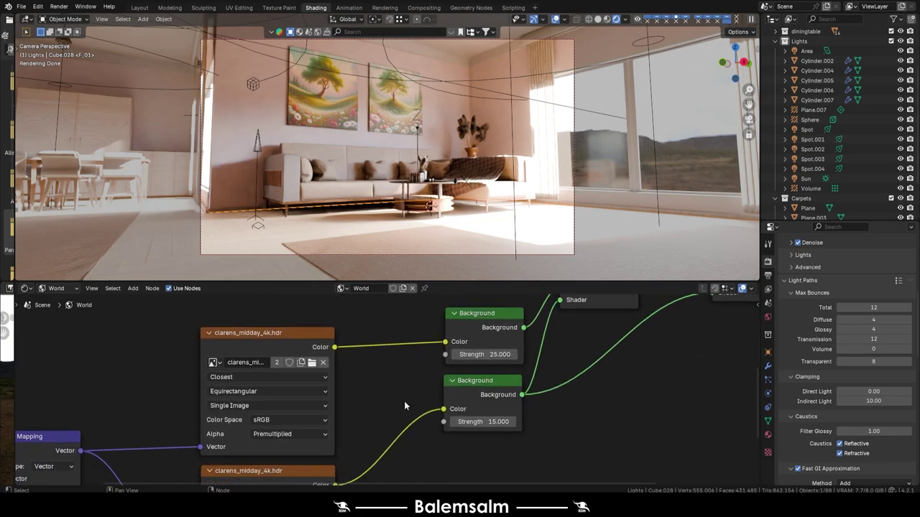
{"action": "mouse_move", "coordinate": [404, 406]}
{"action": "middle_mouse_down"}
{"action": "mouse_move", "coordinate": [518, 370]}
{"action": "mouse_move", "coordinate": [577, 329]}
{"action": "mouse_move", "coordinate": [386, 457]}
{"action": "middle_mouse_up"}
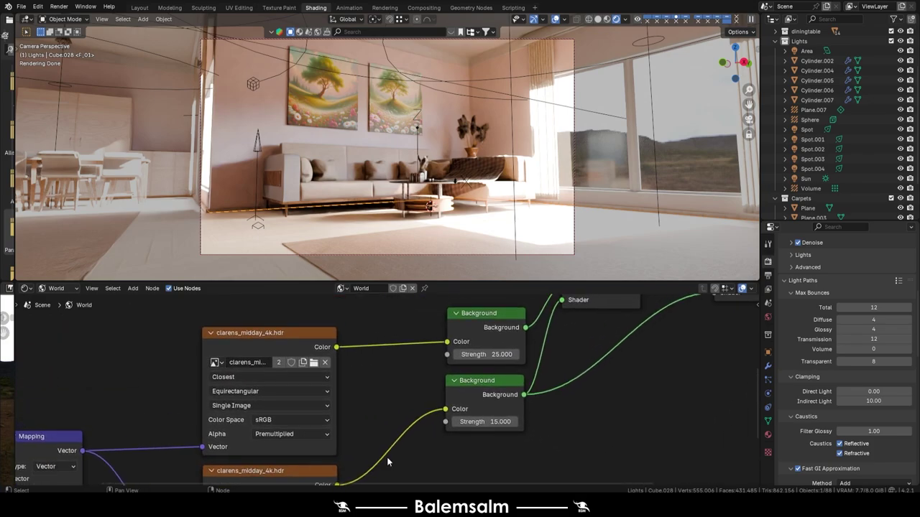
{"action": "left_click", "coordinate": [808, 129]}
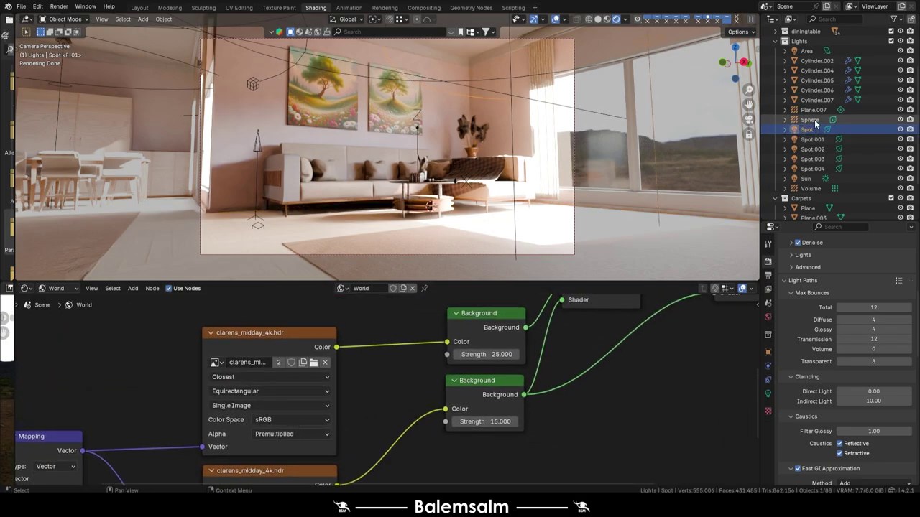
{"action": "left_click", "coordinate": [814, 119]}
{"action": "left_click", "coordinate": [813, 109]}
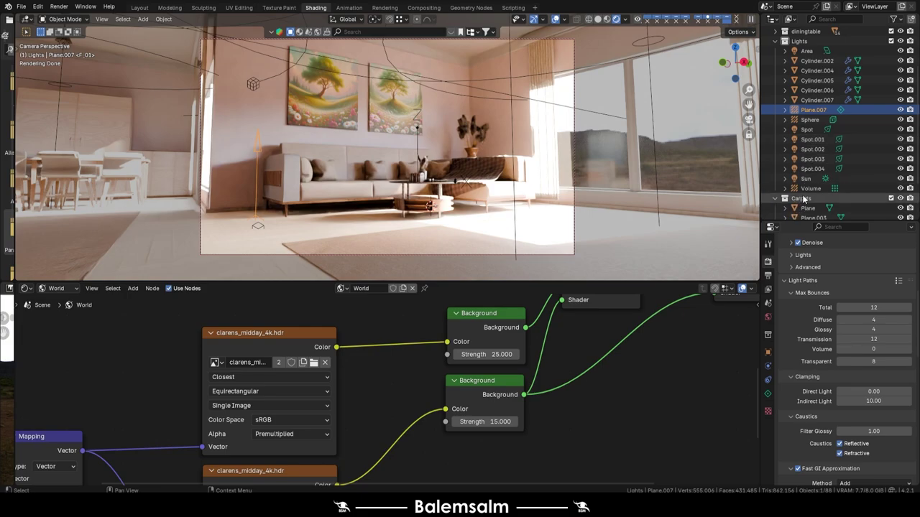
{"action": "scroll", "coordinate": [804, 199], "scroll_direction": "down", "scroll_amount": 3}
{"action": "left_click", "coordinate": [767, 395]}
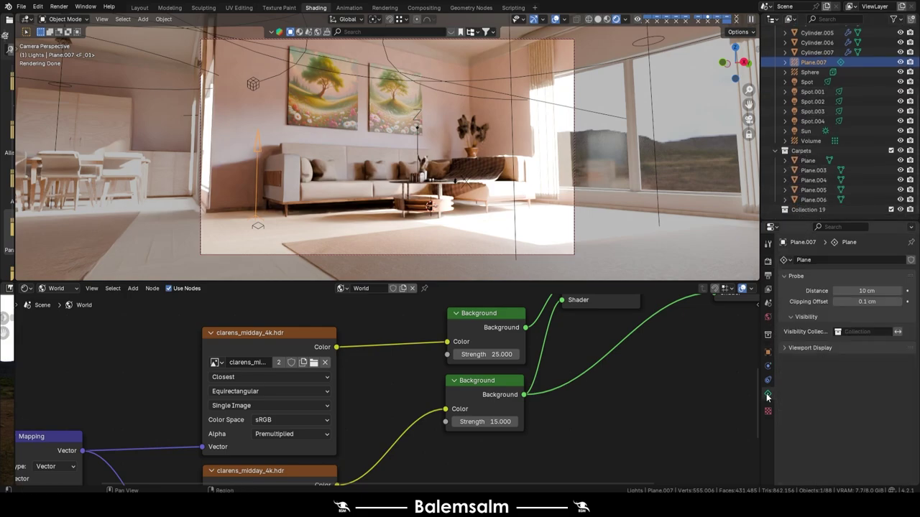
{"action": "left_click", "coordinate": [768, 263]}
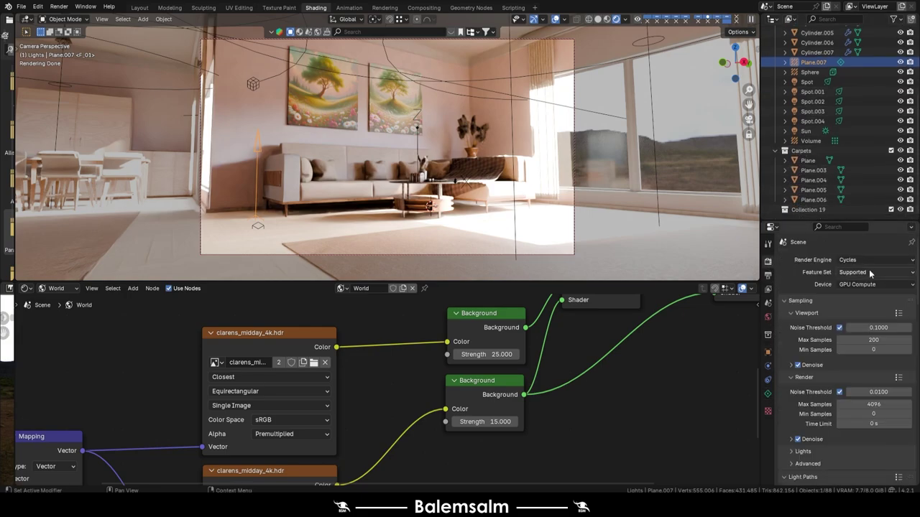
{"action": "scroll", "coordinate": [852, 330], "scroll_direction": "down", "scroll_amount": 2}
{"action": "left_click", "coordinate": [850, 339]}
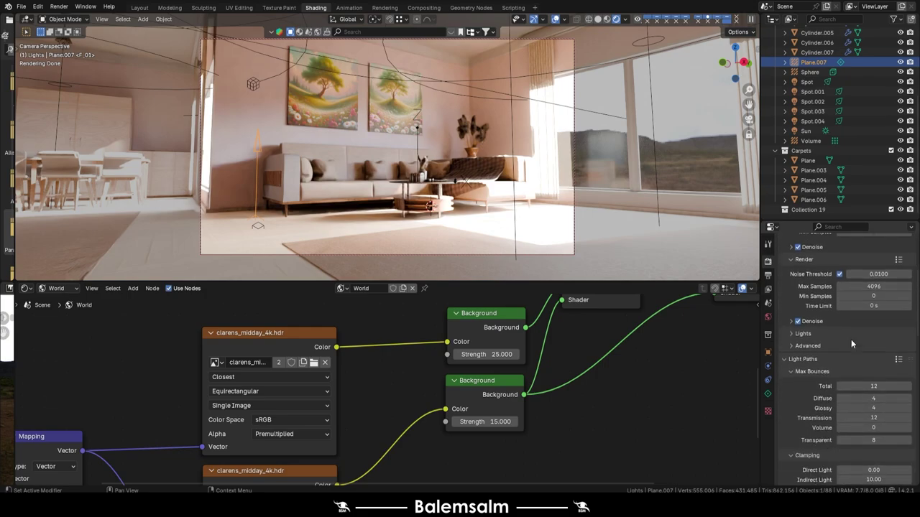
{"action": "left_click", "coordinate": [851, 338]}
{"action": "scroll", "coordinate": [862, 335], "scroll_direction": "down", "scroll_amount": 3}
{"action": "scroll", "coordinate": [866, 333], "scroll_direction": "down", "scroll_amount": 2}
{"action": "scroll", "coordinate": [866, 325], "scroll_direction": "down", "scroll_amount": 3}
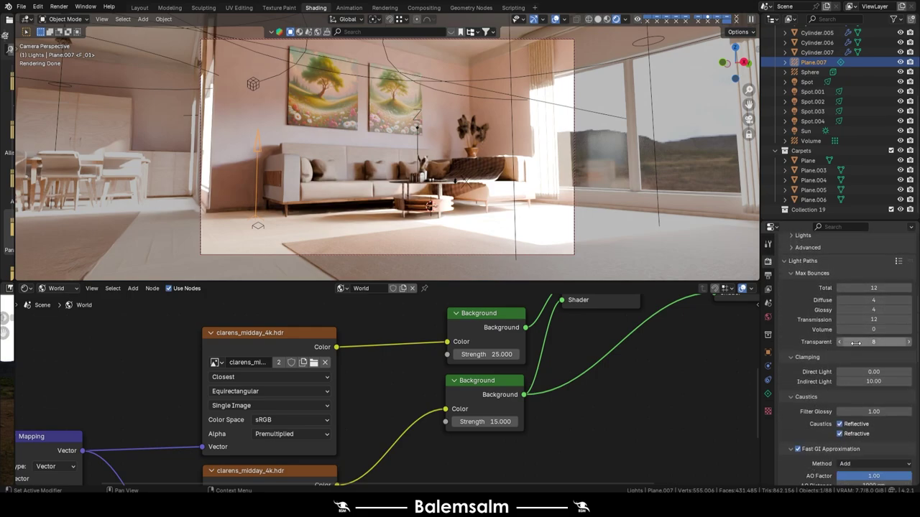
{"action": "scroll", "coordinate": [861, 345], "scroll_direction": "down", "scroll_amount": 3}
{"action": "scroll", "coordinate": [857, 363], "scroll_direction": "down", "scroll_amount": 4}
{"action": "scroll", "coordinate": [857, 367], "scroll_direction": "down", "scroll_amount": 3}
{"action": "scroll", "coordinate": [856, 365], "scroll_direction": "down", "scroll_amount": 2}
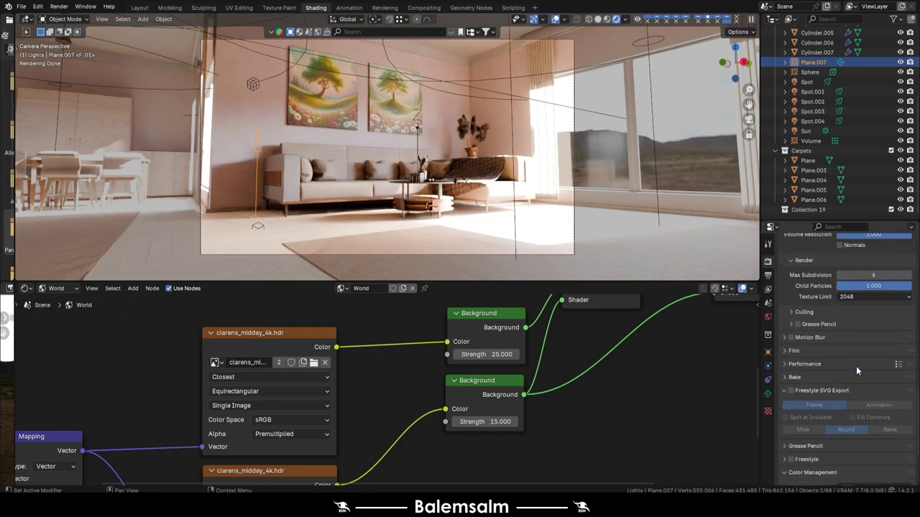
{"action": "scroll", "coordinate": [856, 366], "scroll_direction": "up", "scroll_amount": 5}
{"action": "scroll", "coordinate": [840, 345], "scroll_direction": "up", "scroll_amount": 2}
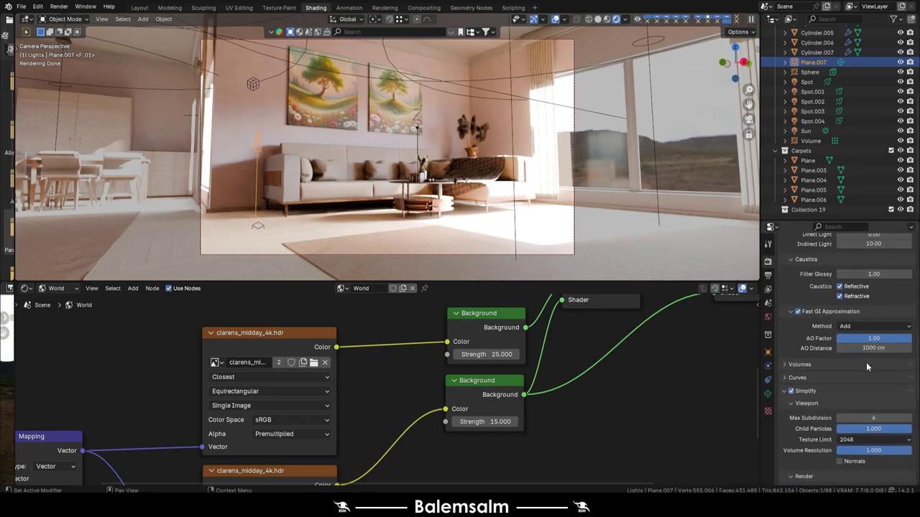
{"action": "scroll", "coordinate": [866, 366], "scroll_direction": "down", "scroll_amount": 3}
{"action": "scroll", "coordinate": [860, 385], "scroll_direction": "down", "scroll_amount": 4}
{"action": "scroll", "coordinate": [856, 386], "scroll_direction": "down", "scroll_amount": 4}
{"action": "scroll", "coordinate": [852, 381], "scroll_direction": "down", "scroll_amount": 2}
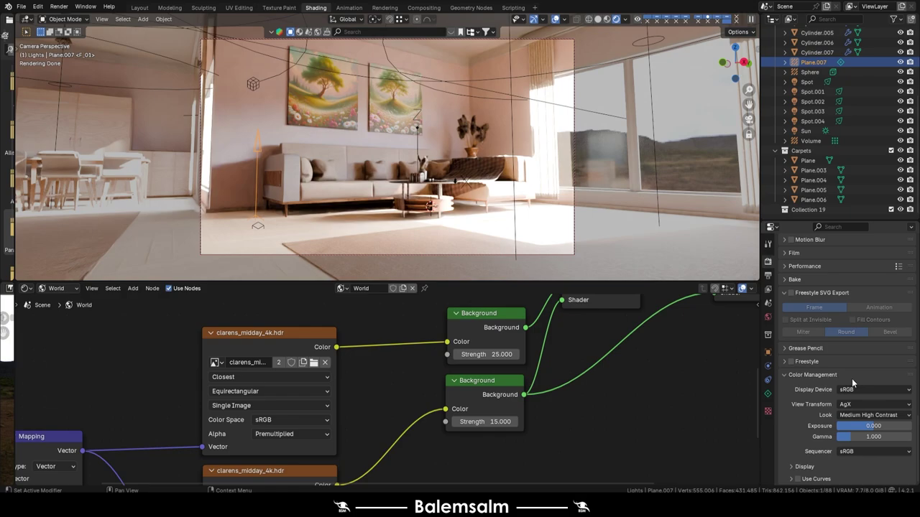
Step: Inspect the Render Layers, Fog Glow Glare and Color Balance nodes in Compositing, then return to Layout
{"action": "left_click", "coordinate": [423, 7]}
{"action": "mouse_move", "coordinate": [302, 164]}
{"action": "middle_mouse_down"}
{"action": "mouse_move", "coordinate": [436, 300]}
{"action": "mouse_move", "coordinate": [426, 251]}
{"action": "middle_mouse_up"}
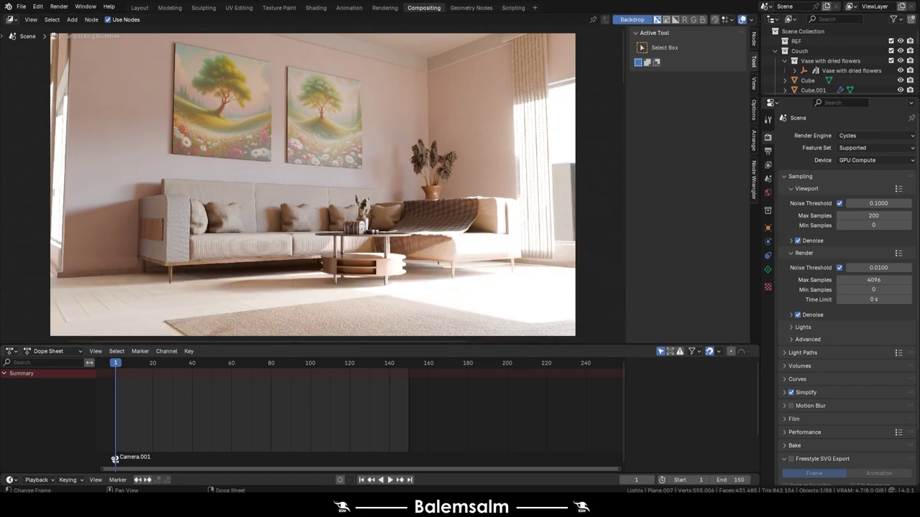
{"action": "middle_click_drag", "start_coordinate": [427, 273], "coordinate": [351, 174]}
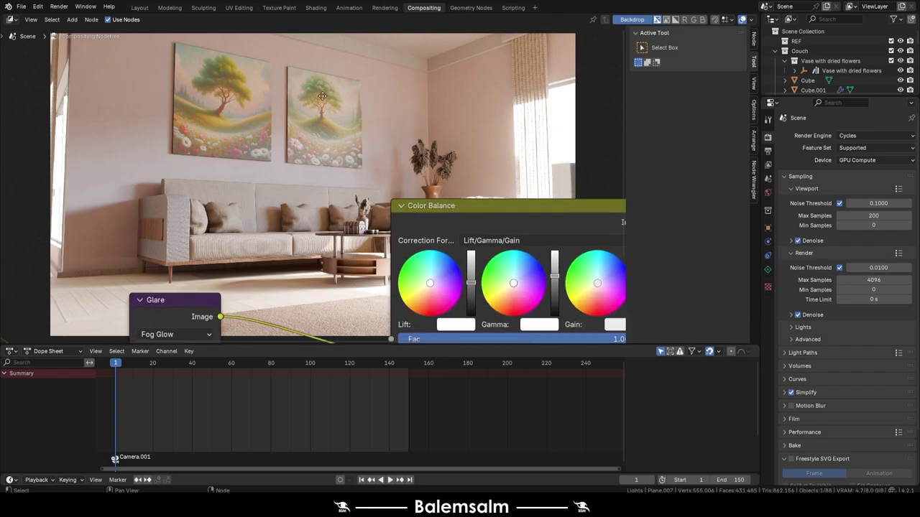
{"action": "scroll", "coordinate": [420, 202], "scroll_direction": "up", "scroll_amount": 1}
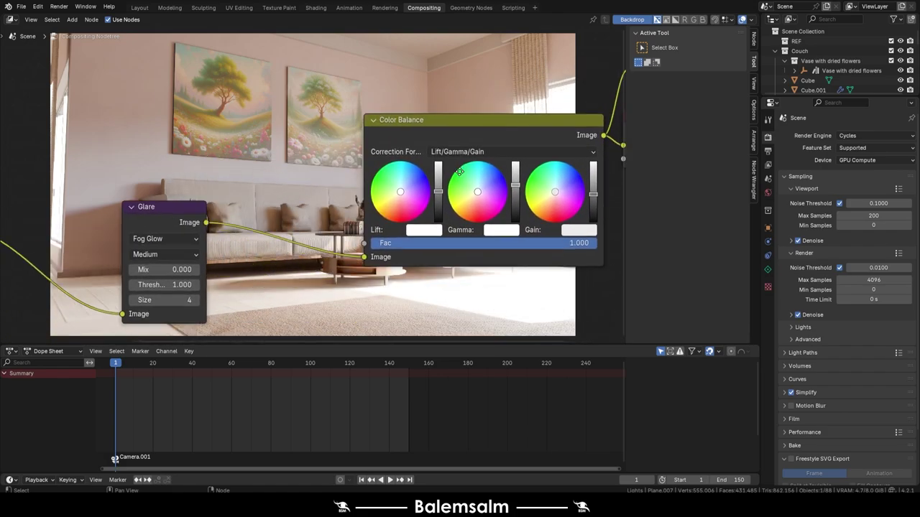
{"action": "middle_click_drag", "start_coordinate": [253, 235], "coordinate": [401, 219]}
{"action": "scroll", "coordinate": [432, 239], "scroll_direction": "up", "scroll_amount": 1}
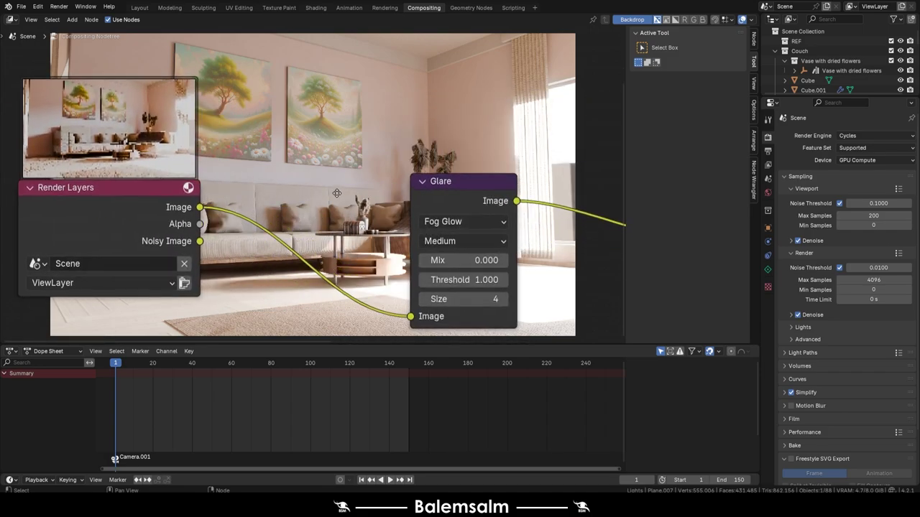
{"action": "middle_click_drag", "start_coordinate": [342, 196], "coordinate": [198, 109]}
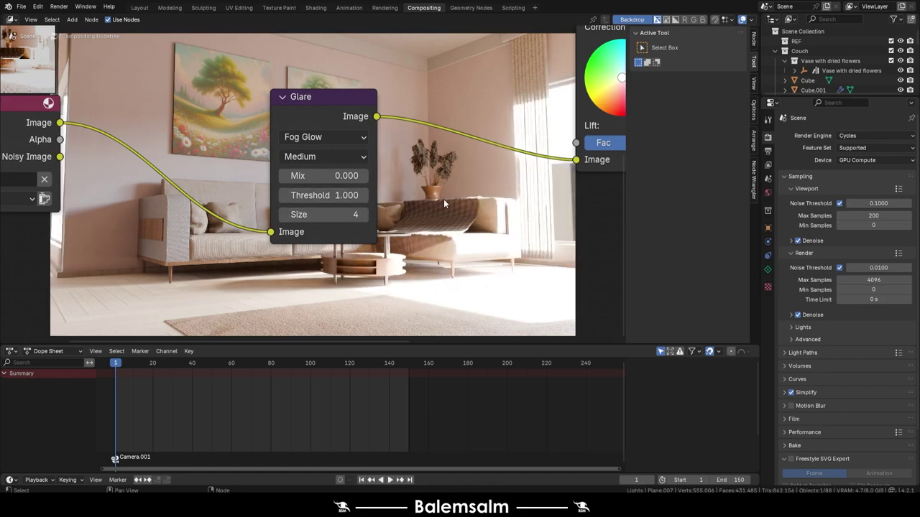
{"action": "mouse_move", "coordinate": [443, 199]}
{"action": "middle_mouse_down"}
{"action": "mouse_move", "coordinate": [330, 199]}
{"action": "mouse_move", "coordinate": [330, 273]}
{"action": "middle_mouse_up"}
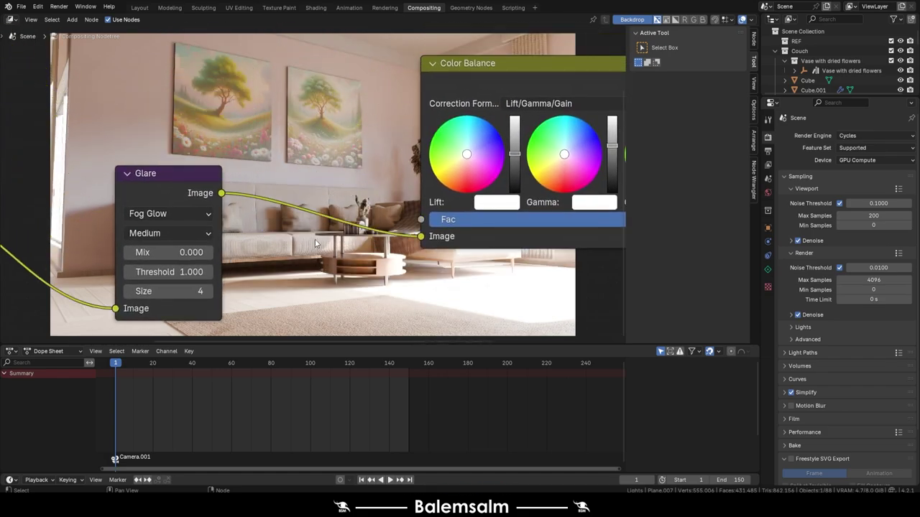
{"action": "scroll", "coordinate": [319, 183], "scroll_direction": "down", "scroll_amount": 3}
{"action": "middle_click_drag", "start_coordinate": [319, 183], "coordinate": [360, 243]}
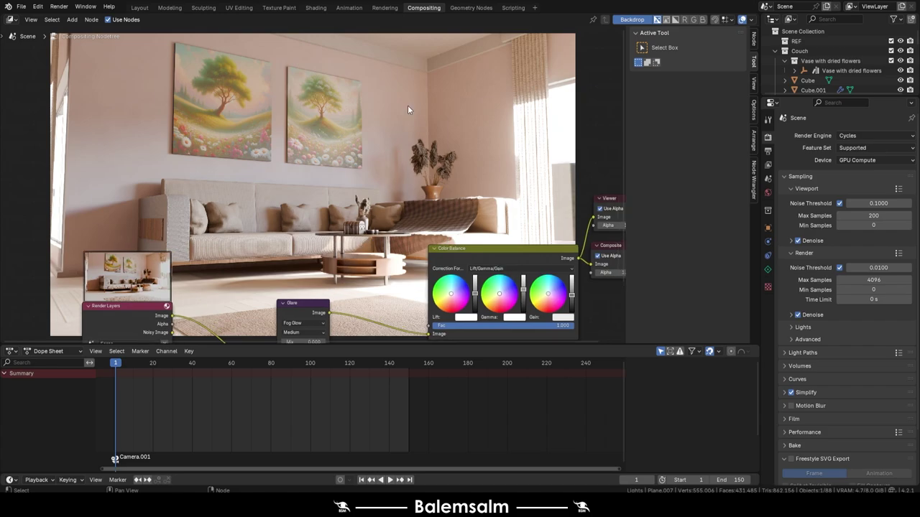
{"action": "left_click", "coordinate": [140, 8]}
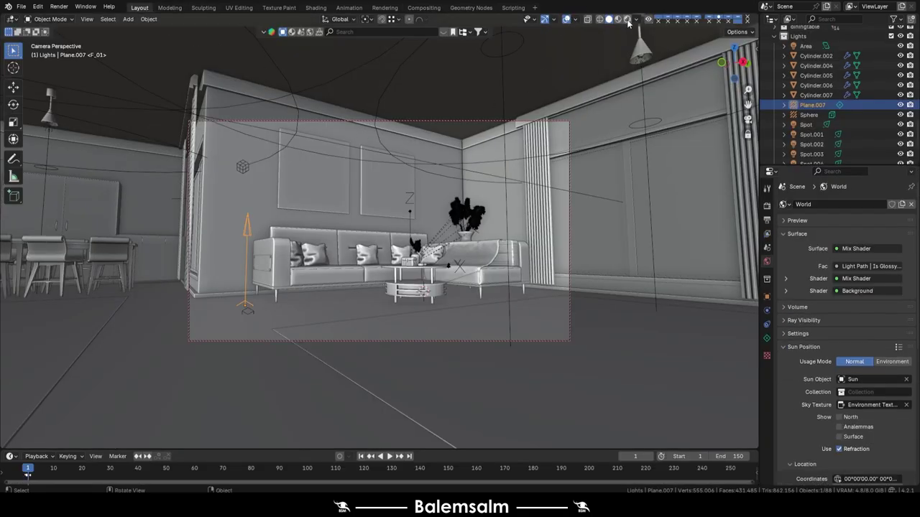
Step: Switch the viewport to Rendered shading and zoom in through the house's windows
{"action": "left_click", "coordinate": [626, 19]}
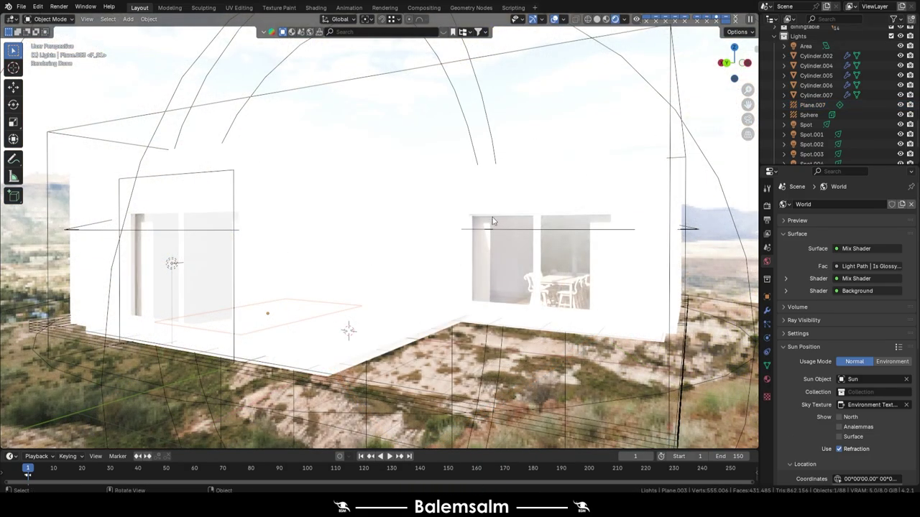
{"action": "mouse_move", "coordinate": [493, 221]}
{"action": "middle_mouse_down"}
{"action": "mouse_move", "coordinate": [366, 222]}
{"action": "mouse_move", "coordinate": [409, 240]}
{"action": "mouse_move", "coordinate": [346, 245]}
{"action": "mouse_move", "coordinate": [452, 256]}
{"action": "mouse_move", "coordinate": [416, 266]}
{"action": "mouse_move", "coordinate": [457, 268]}
{"action": "mouse_move", "coordinate": [299, 236]}
{"action": "mouse_move", "coordinate": [400, 283]}
{"action": "mouse_move", "coordinate": [463, 286]}
{"action": "middle_mouse_up"}
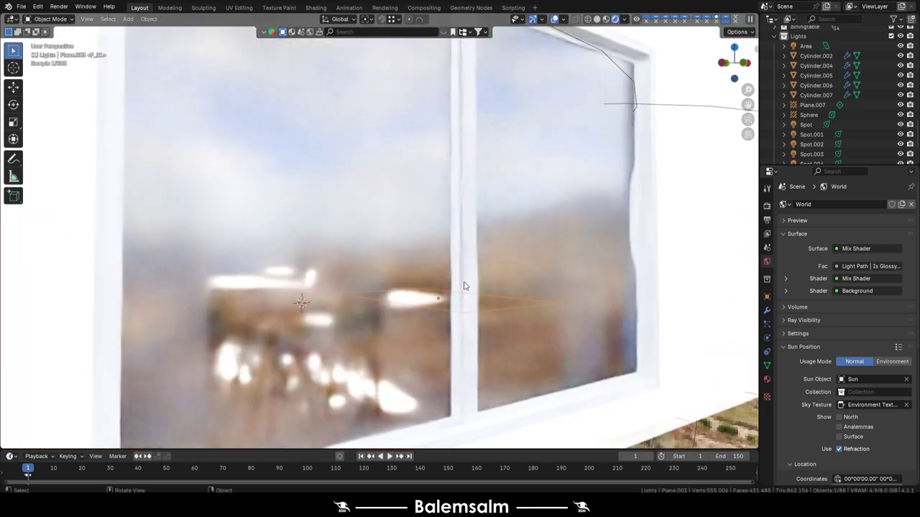
{"action": "scroll", "coordinate": [443, 297], "scroll_direction": "up", "scroll_amount": 3}
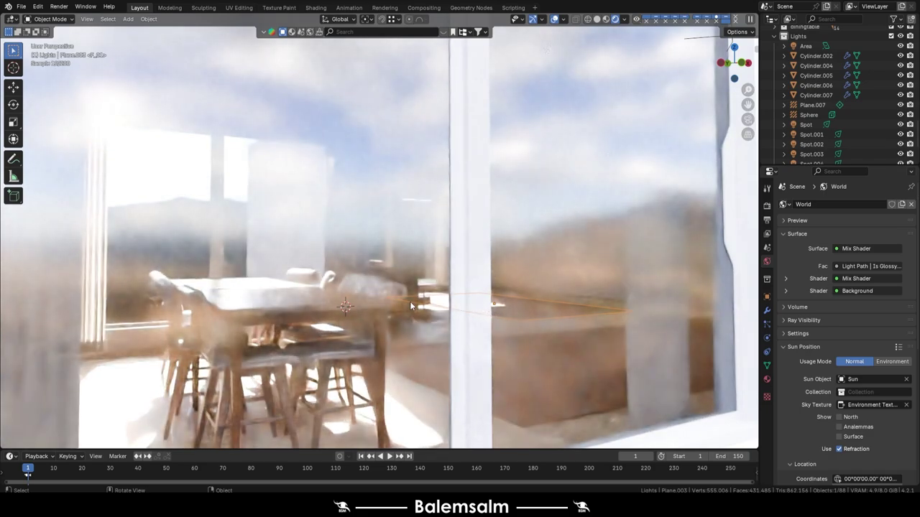
{"action": "scroll", "coordinate": [411, 301], "scroll_direction": "up", "scroll_amount": 3}
{"action": "scroll", "coordinate": [413, 299], "scroll_direction": "up", "scroll_amount": 3}
{"action": "scroll", "coordinate": [424, 310], "scroll_direction": "up", "scroll_amount": 3}
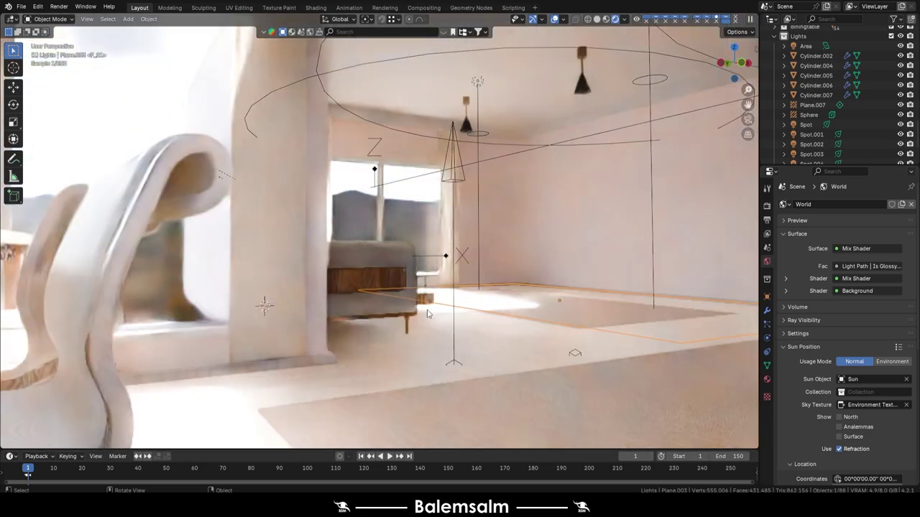
{"action": "scroll", "coordinate": [427, 314], "scroll_direction": "up", "scroll_amount": 3}
{"action": "scroll", "coordinate": [408, 309], "scroll_direction": "up", "scroll_amount": 3}
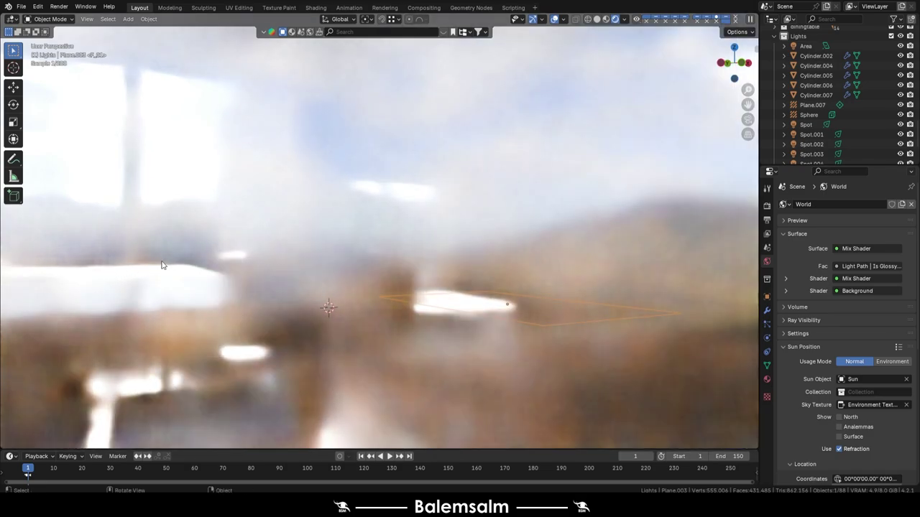
{"action": "scroll", "coordinate": [206, 280], "scroll_direction": "down", "scroll_amount": 3}
Step: Orbit around the dining table and chairs inside the room
{"action": "mouse_move", "coordinate": [304, 291]}
{"action": "middle_mouse_down", "text": "shift"}
{"action": "mouse_move", "coordinate": [641, 235]}
{"action": "mouse_move", "coordinate": [278, 254]}
{"action": "mouse_move", "coordinate": [359, 260]}
{"action": "mouse_move", "coordinate": [397, 309]}
{"action": "middle_mouse_up", "text": "shift"}
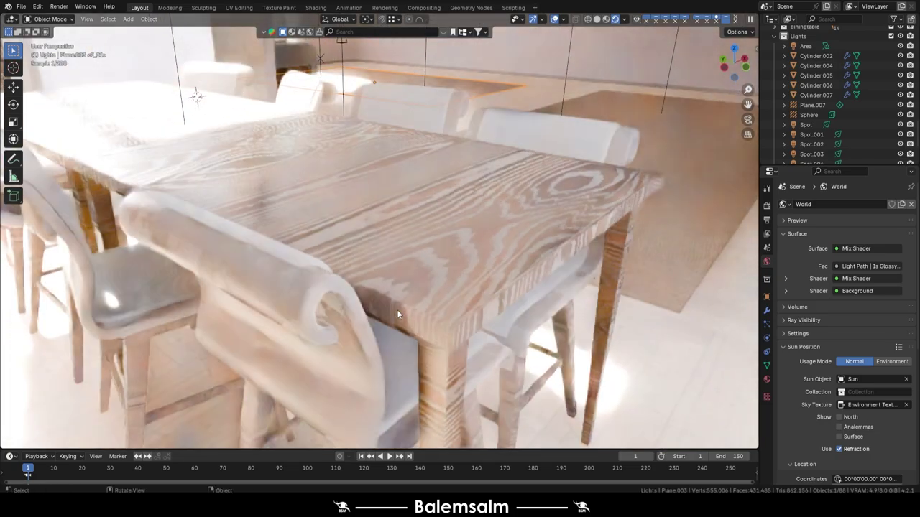
{"action": "scroll", "coordinate": [396, 310], "scroll_direction": "down", "scroll_amount": 1}
{"action": "scroll", "coordinate": [407, 299], "scroll_direction": "down", "scroll_amount": 1}
{"action": "scroll", "coordinate": [408, 292], "scroll_direction": "down", "scroll_amount": 1}
{"action": "scroll", "coordinate": [406, 288], "scroll_direction": "down", "scroll_amount": 1}
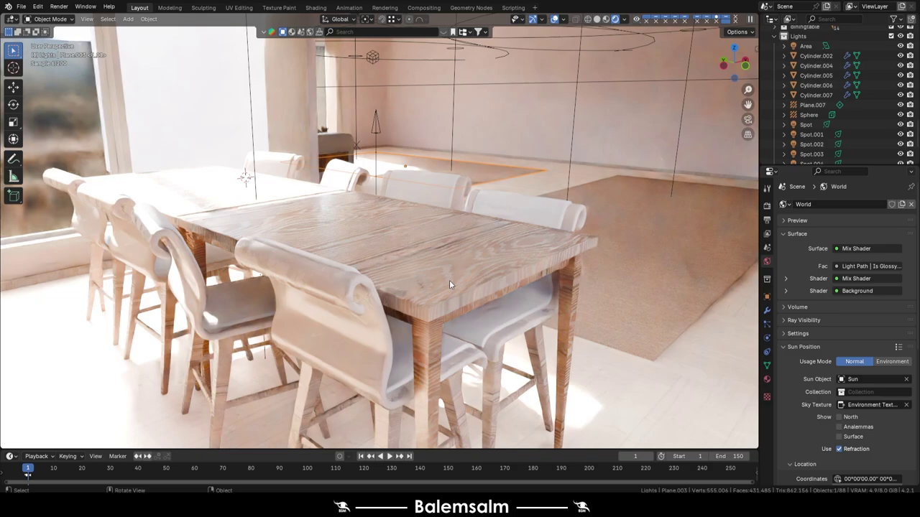
{"action": "mouse_move", "coordinate": [453, 280]}
{"action": "middle_mouse_down"}
{"action": "mouse_move", "coordinate": [334, 281]}
{"action": "mouse_move", "coordinate": [404, 266]}
{"action": "mouse_move", "coordinate": [180, 250]}
{"action": "mouse_move", "coordinate": [347, 250]}
{"action": "mouse_move", "coordinate": [343, 242]}
{"action": "mouse_move", "coordinate": [468, 265]}
{"action": "mouse_move", "coordinate": [220, 236]}
{"action": "mouse_move", "coordinate": [331, 242]}
{"action": "mouse_move", "coordinate": [248, 211]}
{"action": "mouse_move", "coordinate": [306, 237]}
{"action": "mouse_move", "coordinate": [372, 247]}
{"action": "mouse_move", "coordinate": [393, 286]}
{"action": "mouse_move", "coordinate": [388, 271]}
{"action": "middle_mouse_up"}
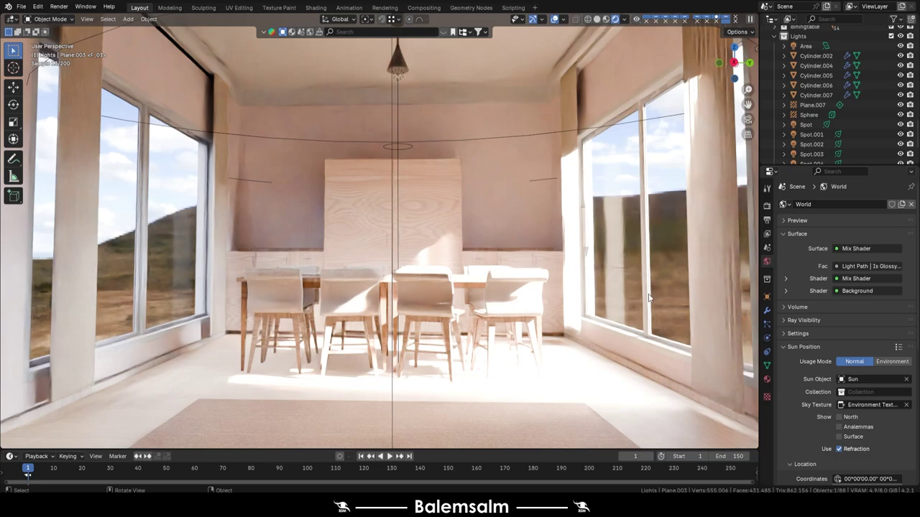
Step: Turn the view to the sofa and paintings and close in on the coffee table
{"action": "mouse_move", "coordinate": [671, 306]}
{"action": "middle_mouse_down"}
{"action": "mouse_move", "coordinate": [441, 298]}
{"action": "mouse_move", "coordinate": [217, 272]}
{"action": "mouse_move", "coordinate": [534, 301]}
{"action": "mouse_move", "coordinate": [491, 264]}
{"action": "mouse_move", "coordinate": [487, 285]}
{"action": "mouse_move", "coordinate": [494, 276]}
{"action": "middle_mouse_up"}
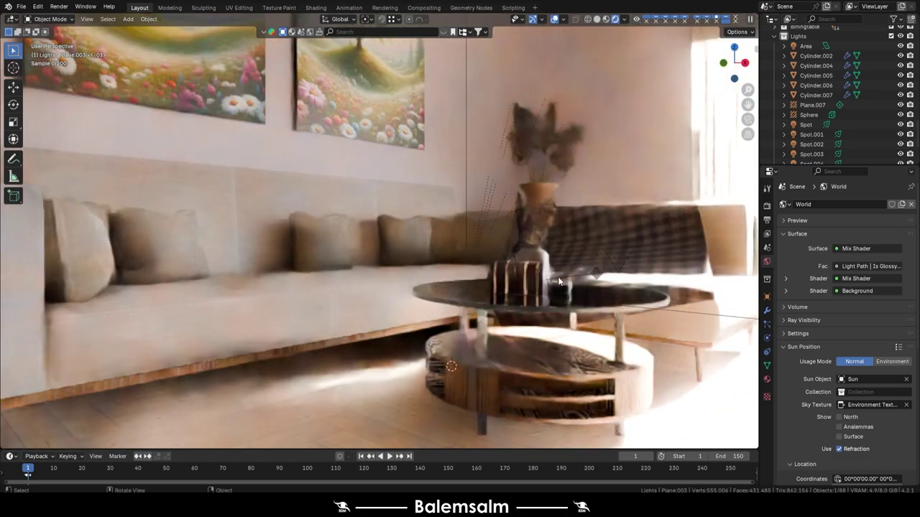
{"action": "scroll", "coordinate": [557, 280], "scroll_direction": "down", "scroll_amount": 5}
{"action": "mouse_move", "coordinate": [549, 280]}
{"action": "middle_mouse_down"}
{"action": "mouse_move", "coordinate": [421, 357]}
{"action": "mouse_move", "coordinate": [473, 311]}
{"action": "middle_mouse_up"}
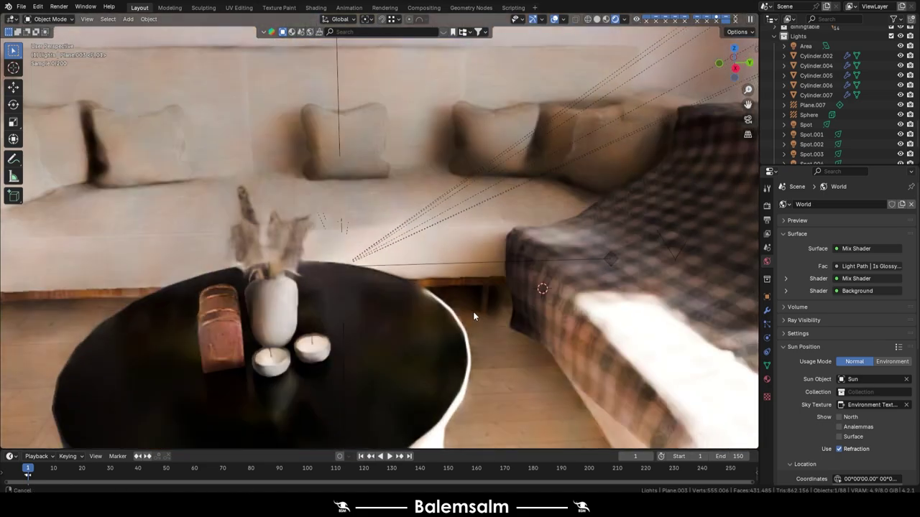
{"action": "scroll", "coordinate": [473, 311], "scroll_direction": "down", "scroll_amount": 2}
{"action": "scroll", "coordinate": [324, 306], "scroll_direction": "down", "scroll_amount": 3}
{"action": "scroll", "coordinate": [307, 299], "scroll_direction": "down", "scroll_amount": 2}
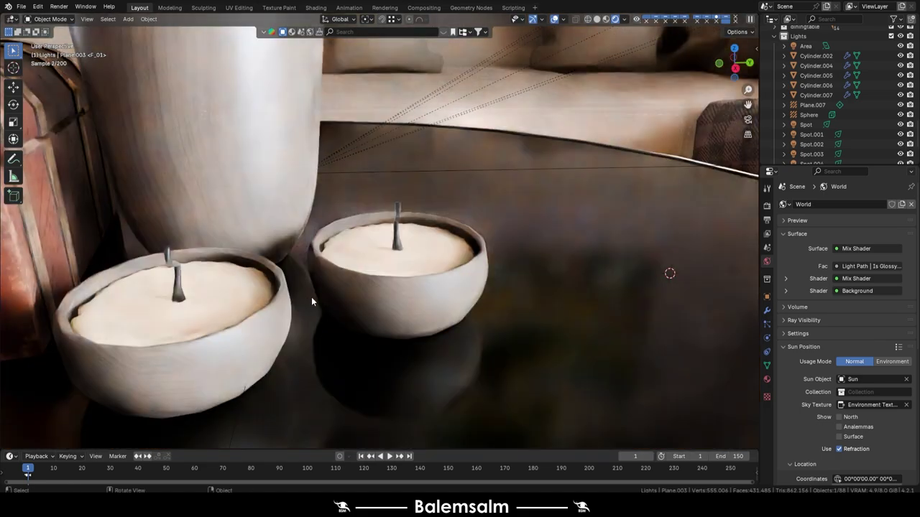
{"action": "scroll", "coordinate": [330, 300], "scroll_direction": "up", "scroll_amount": 2}
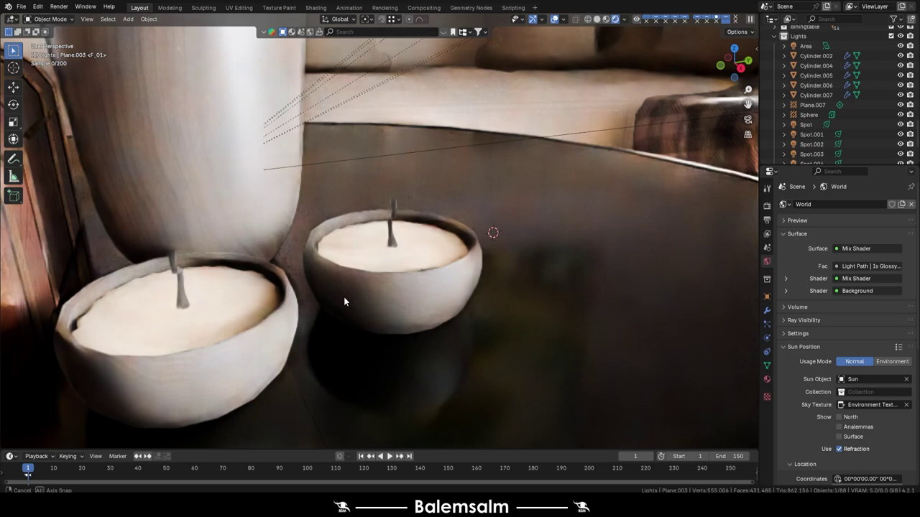
Step: Pull back over the coffee table, switch to camera view and save 2024.09.18.Interior v2.blend
{"action": "mouse_move", "coordinate": [343, 302]}
{"action": "middle_mouse_down"}
{"action": "mouse_move", "coordinate": [445, 282]}
{"action": "mouse_move", "coordinate": [507, 188]}
{"action": "mouse_move", "coordinate": [451, 202]}
{"action": "mouse_move", "coordinate": [546, 320]}
{"action": "mouse_move", "coordinate": [404, 182]}
{"action": "mouse_move", "coordinate": [432, 267]}
{"action": "mouse_move", "coordinate": [347, 271]}
{"action": "mouse_move", "coordinate": [355, 295]}
{"action": "mouse_move", "coordinate": [444, 290]}
{"action": "mouse_move", "coordinate": [414, 282]}
{"action": "mouse_move", "coordinate": [413, 271]}
{"action": "middle_mouse_up"}
{"action": "scroll", "coordinate": [355, 303], "scroll_direction": "up", "scroll_amount": 4}
{"action": "scroll", "coordinate": [355, 303], "scroll_direction": "up", "scroll_amount": 5}
{"action": "scroll", "coordinate": [546, 321], "scroll_direction": "down", "scroll_amount": 3}
{"action": "key", "text": "KP_0"}
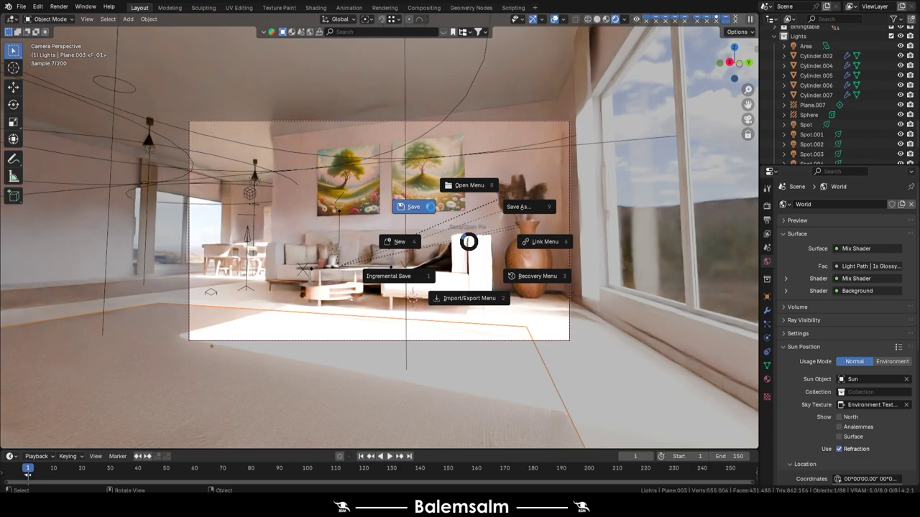
{"action": "left_click", "coordinate": [413, 206]}
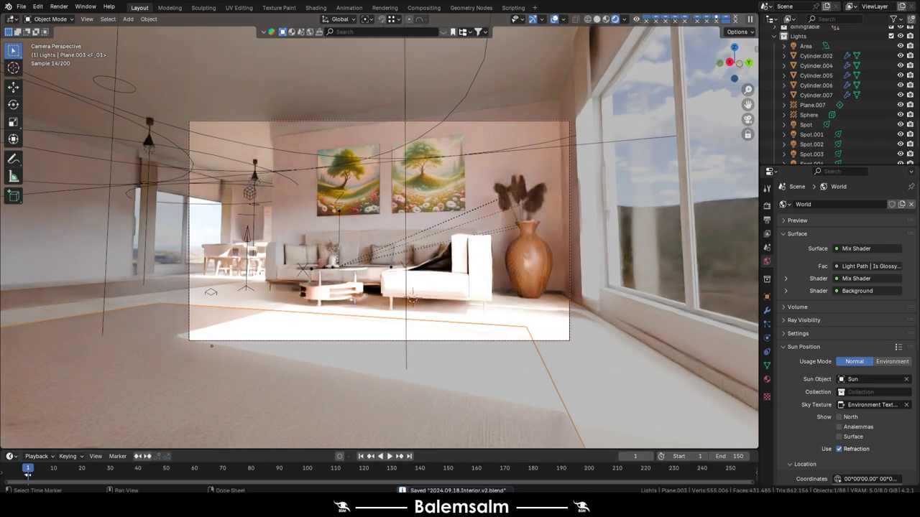